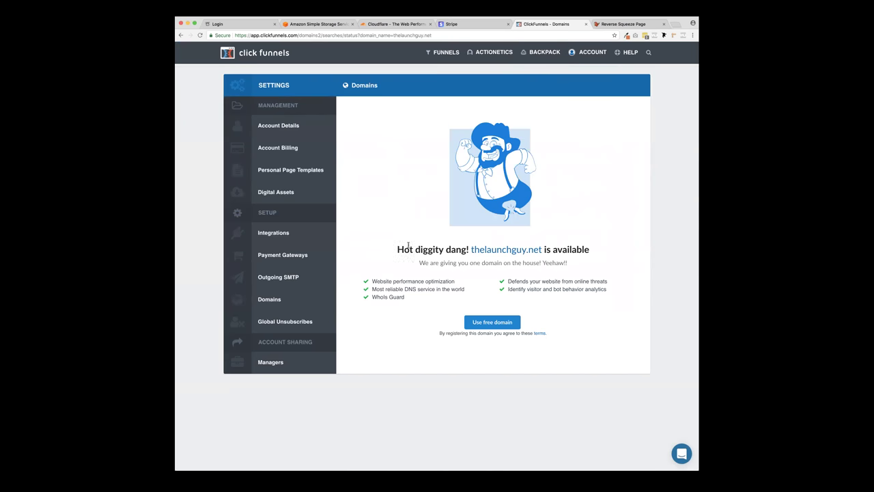
- Try twice to claim thelaunchguy.net as the free domain, getting an 'Oops something went wrong' error
{"action": "left_click", "coordinate": [496, 323]}
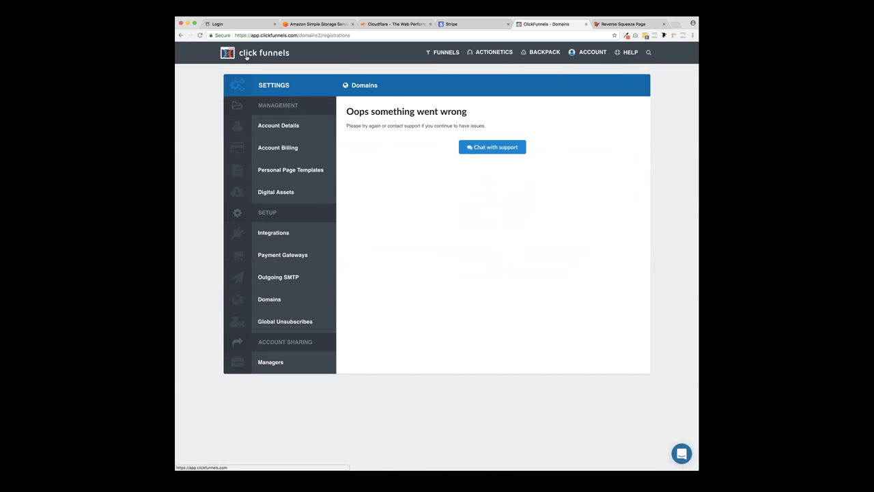
{"action": "left_click", "coordinate": [181, 35]}
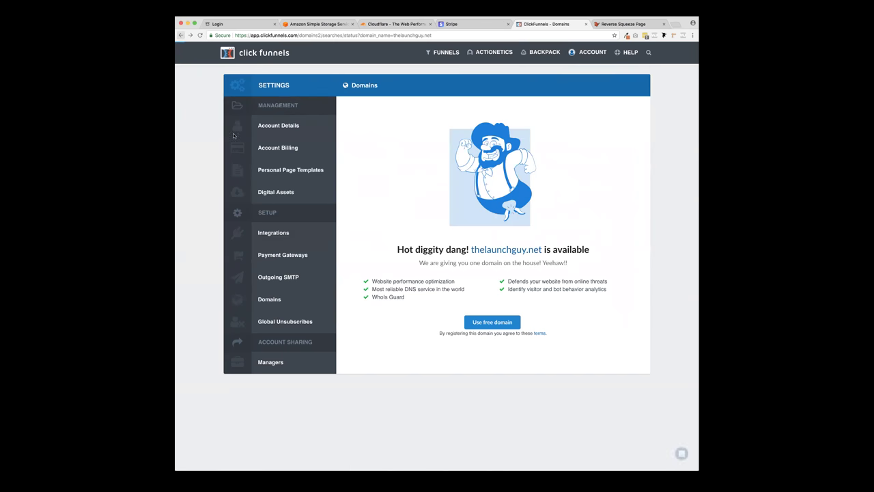
{"action": "left_click", "coordinate": [497, 326]}
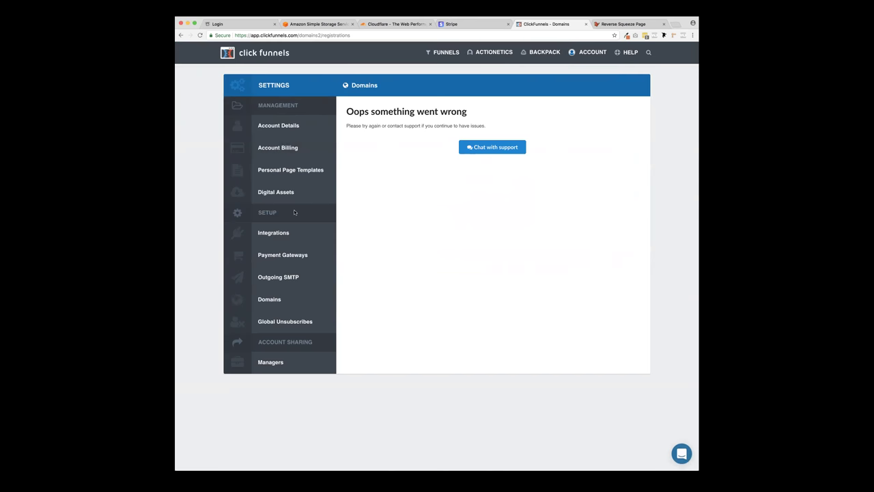
{"action": "mouse_move", "coordinate": [598, 54]}
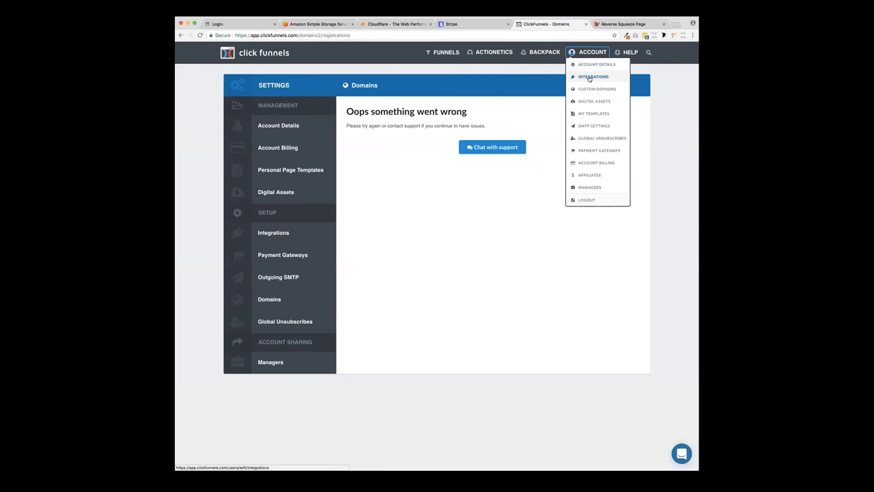
- From Custom Domains, start a new domain and choose to connect an existing domain
{"action": "left_click", "coordinate": [600, 90]}
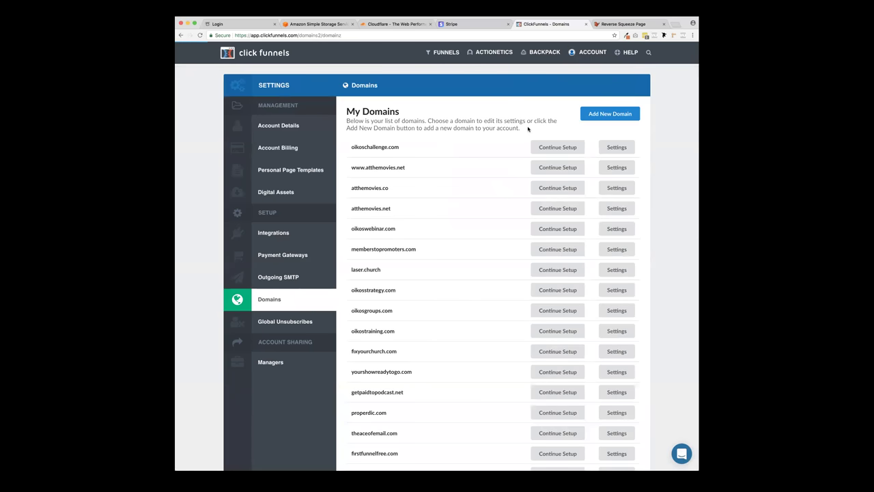
{"action": "scroll", "coordinate": [527, 127], "scroll_direction": "down", "scroll_amount": 1}
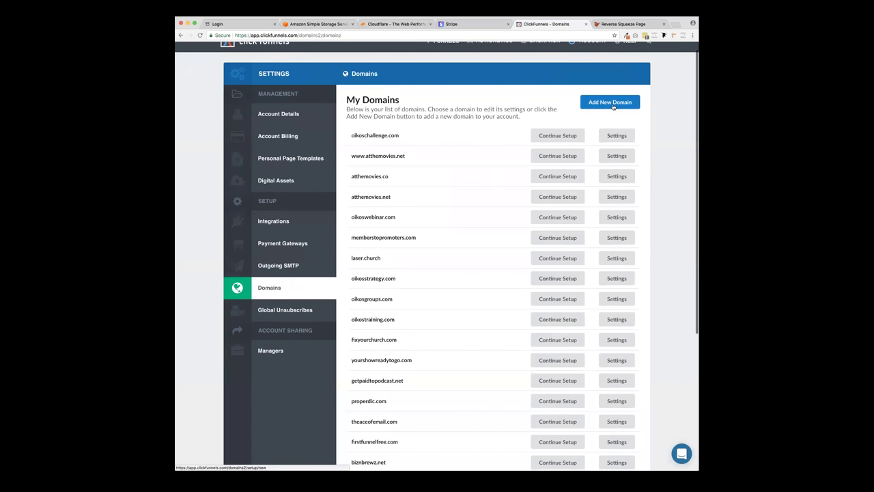
{"action": "scroll", "coordinate": [490, 106], "scroll_direction": "down", "scroll_amount": 6}
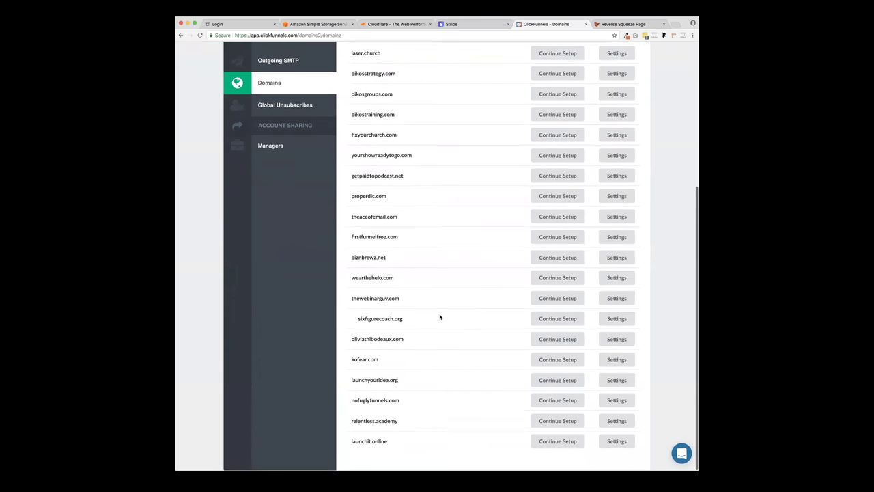
{"action": "scroll", "coordinate": [440, 318], "scroll_direction": "up", "scroll_amount": 2}
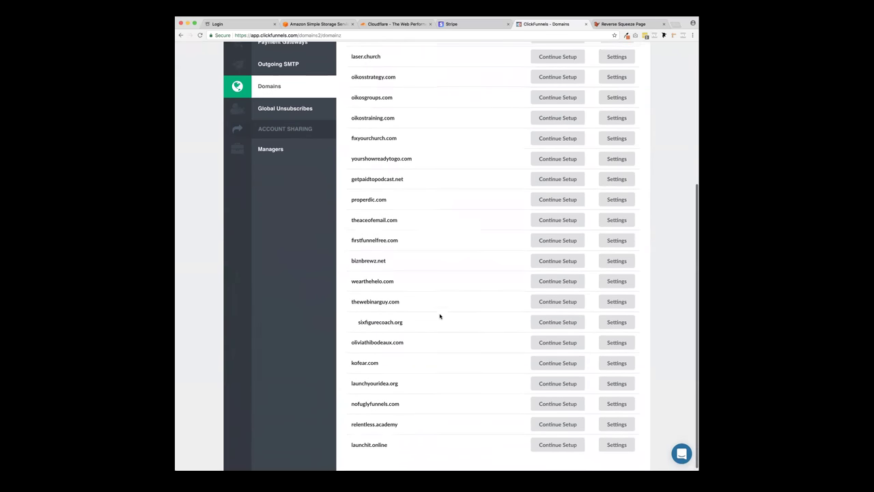
{"action": "scroll", "coordinate": [439, 317], "scroll_direction": "up", "scroll_amount": 1}
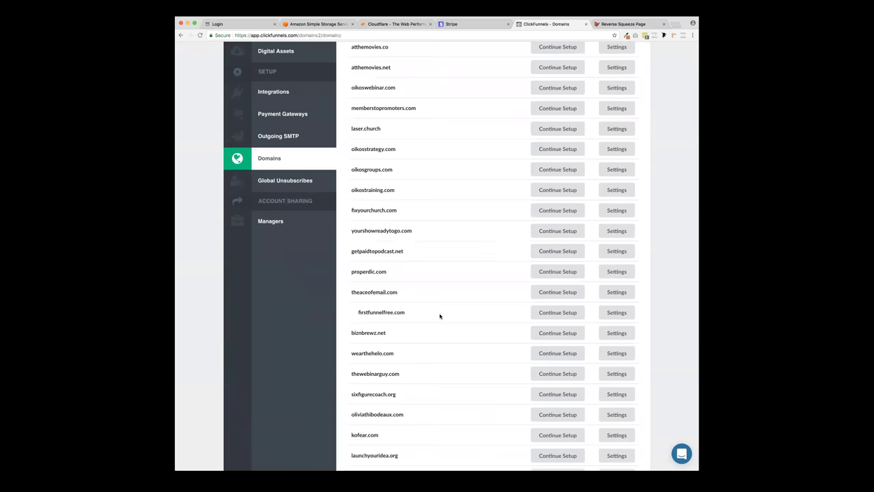
{"action": "scroll", "coordinate": [439, 316], "scroll_direction": "up", "scroll_amount": 5}
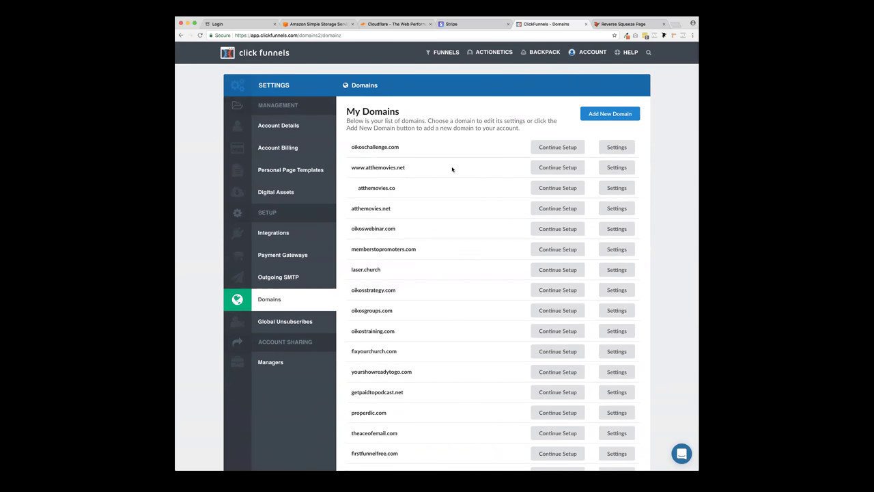
{"action": "left_click", "coordinate": [617, 116]}
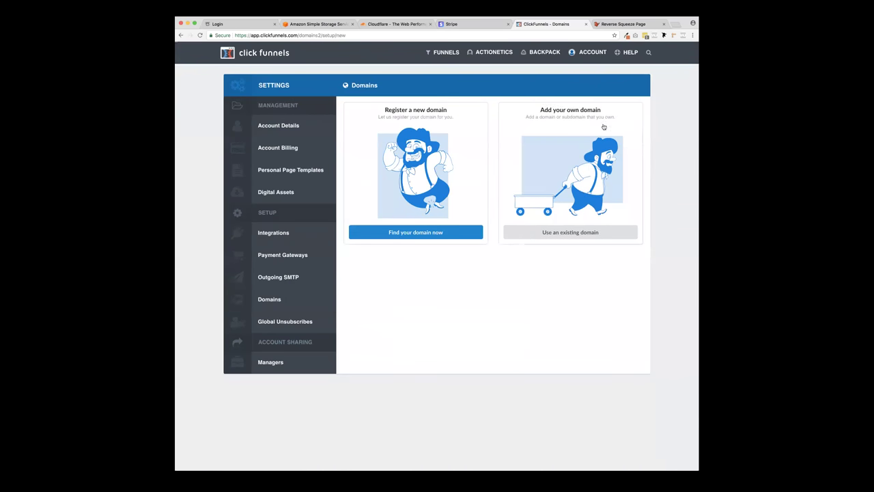
{"action": "left_click", "coordinate": [572, 232]}
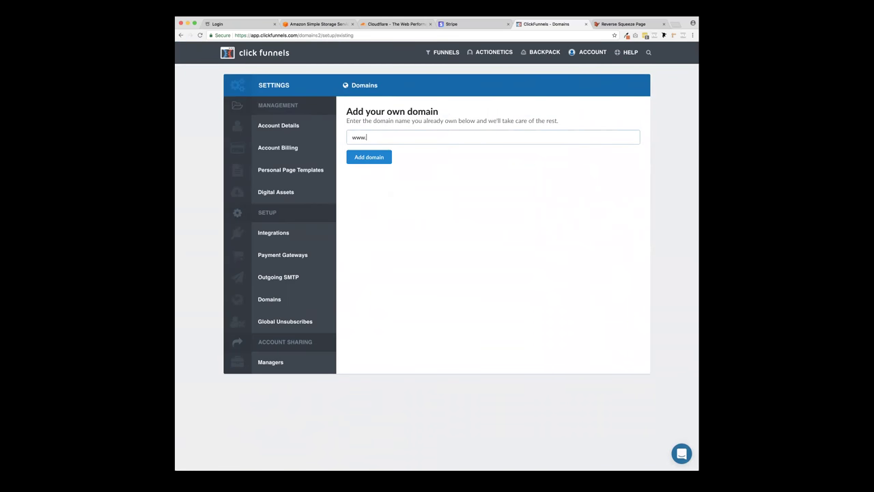
- Open godaddy.com in a new tab and sign in with the saved credentials
{"action": "key", "text": "ctrl+t"}
{"action": "type", "text": "god"}
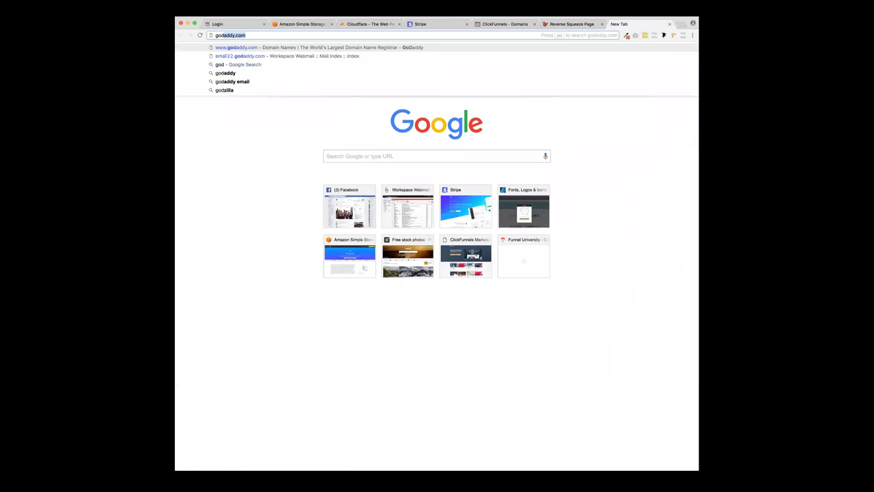
{"action": "key", "text": "Return"}
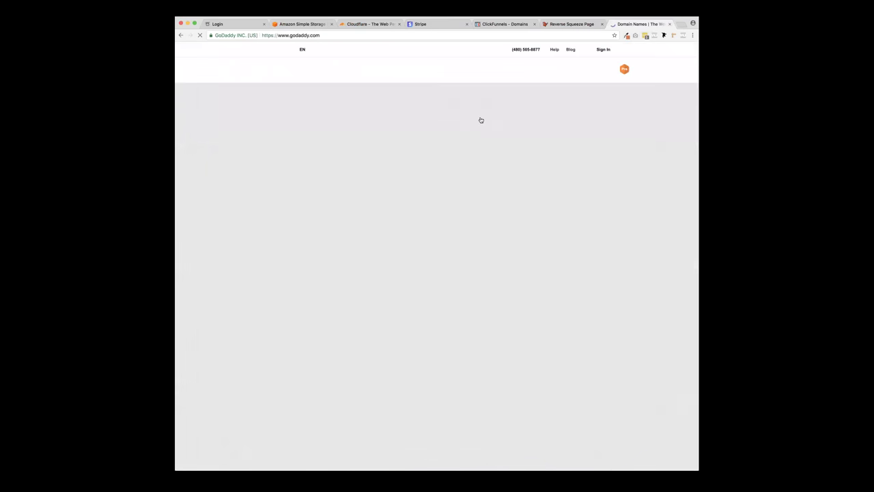
{"action": "left_click", "coordinate": [603, 50]}
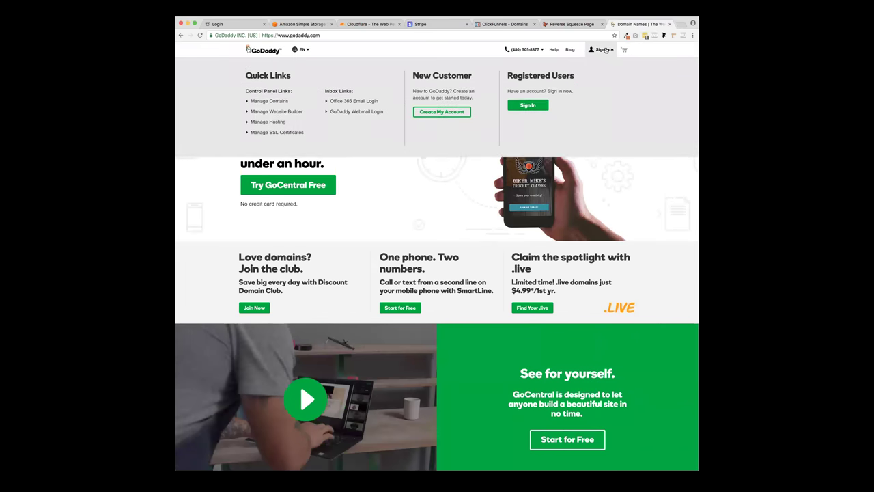
{"action": "left_click", "coordinate": [530, 107]}
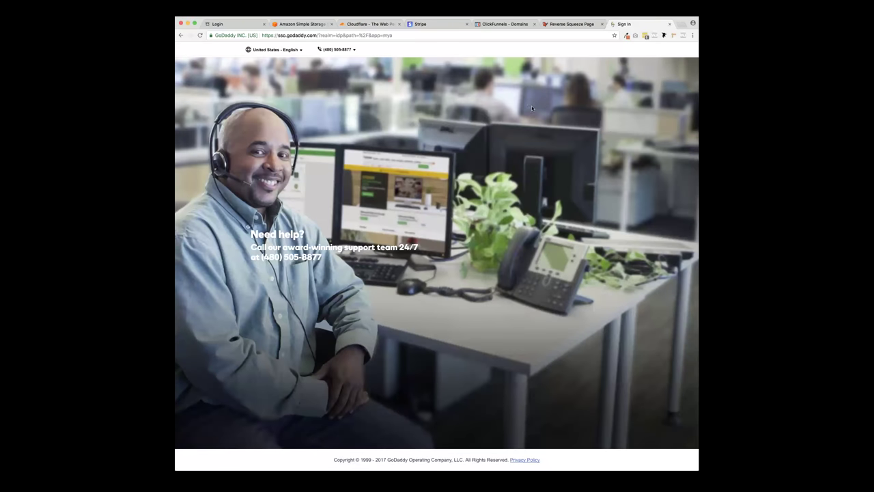
{"action": "left_click", "coordinate": [512, 225]}
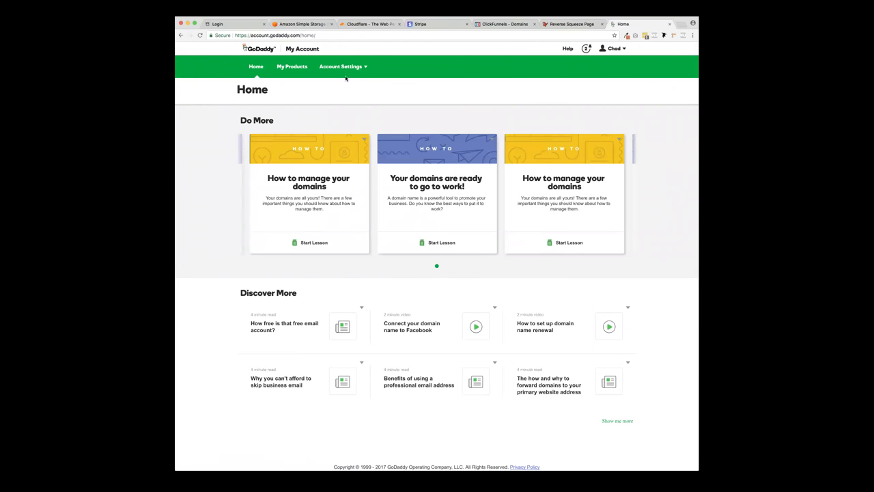
- Open My Products and select the domain name marketingmachine.org
{"action": "left_click", "coordinate": [615, 49]}
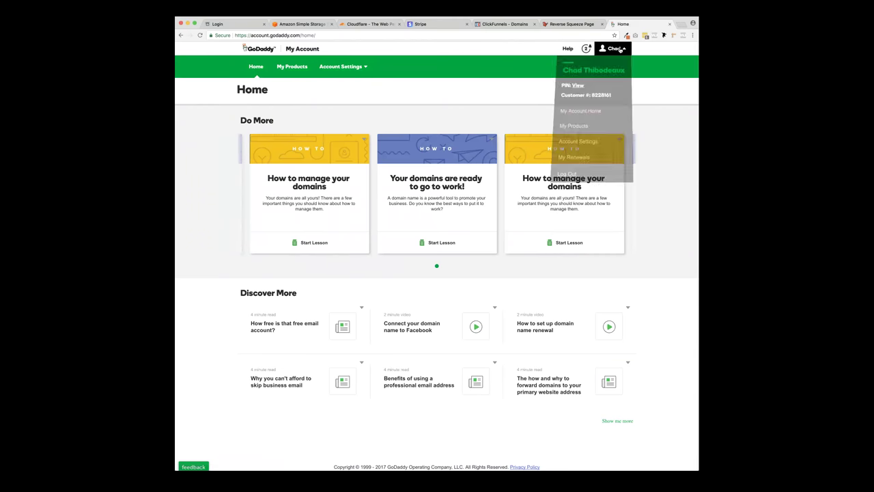
{"action": "left_click", "coordinate": [591, 126]}
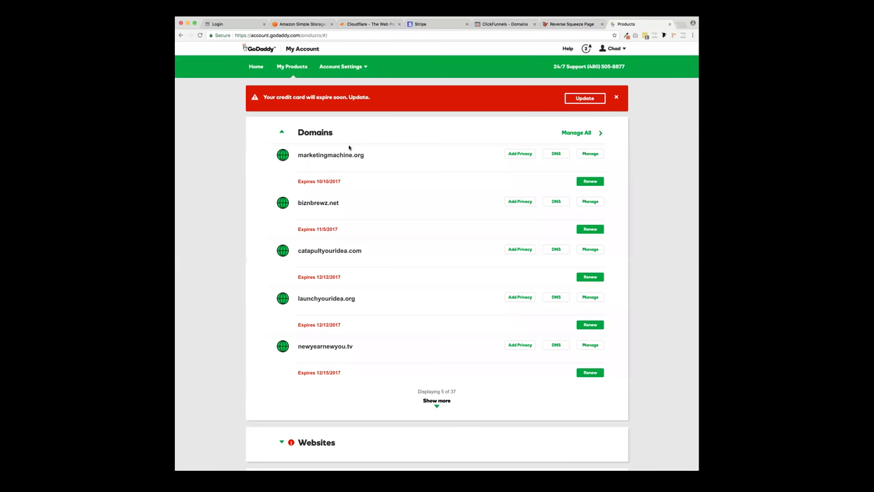
{"action": "left_click", "coordinate": [283, 134]}
{"action": "left_click", "coordinate": [283, 135]}
{"action": "left_click_drag", "start_coordinate": [364, 156], "coordinate": [298, 155]}
{"action": "key", "text": "super+c"}
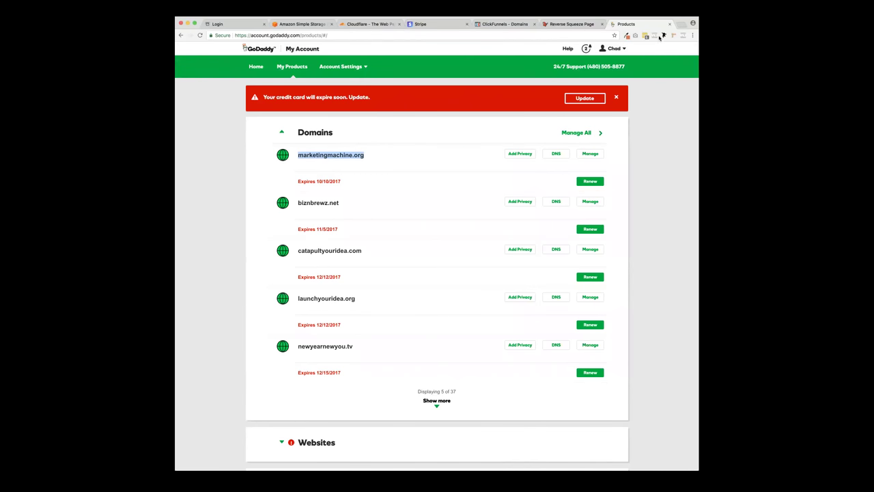
{"action": "left_click", "coordinate": [512, 25]}
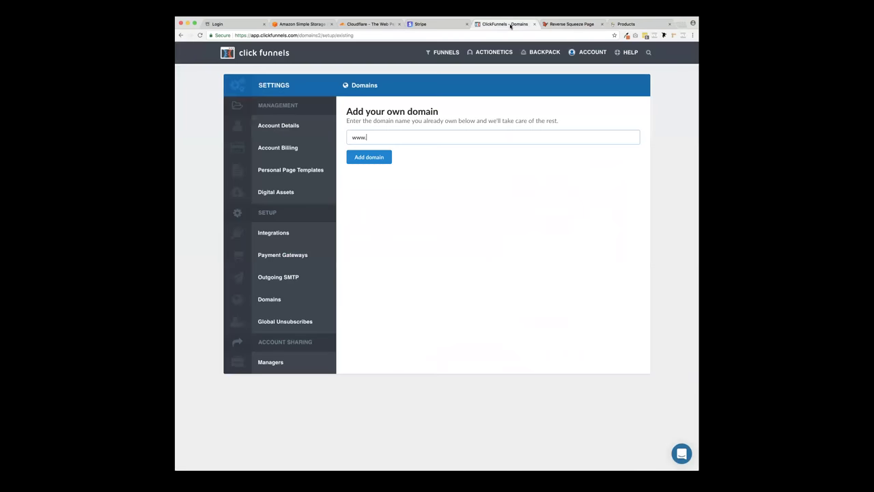
{"action": "left_click", "coordinate": [393, 140]}
{"action": "type", "text": "www."}
{"action": "key", "text": "super+v"}
{"action": "left_click", "coordinate": [375, 158]}
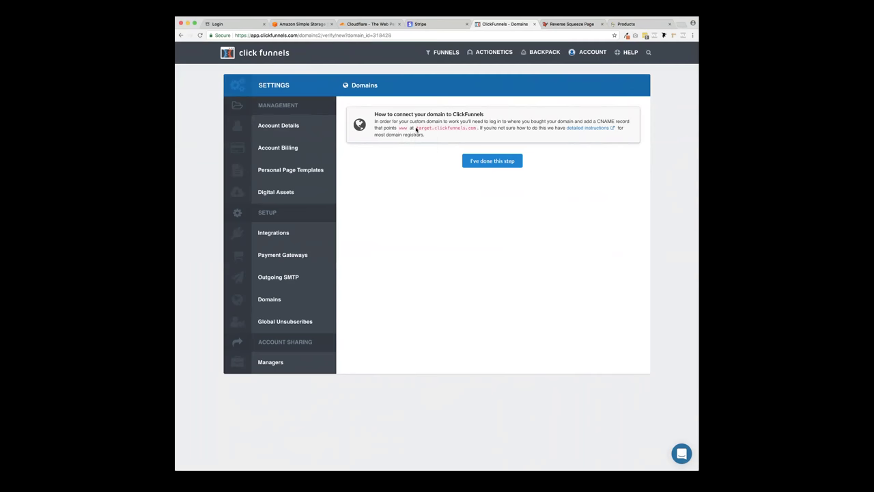
- Review the CNAME target target.clickfunnels.com, then go to Cloudflare
{"action": "left_click_drag", "start_coordinate": [416, 128], "coordinate": [477, 129]}
{"action": "left_click", "coordinate": [474, 130]}
{"action": "left_click", "coordinate": [372, 25]}
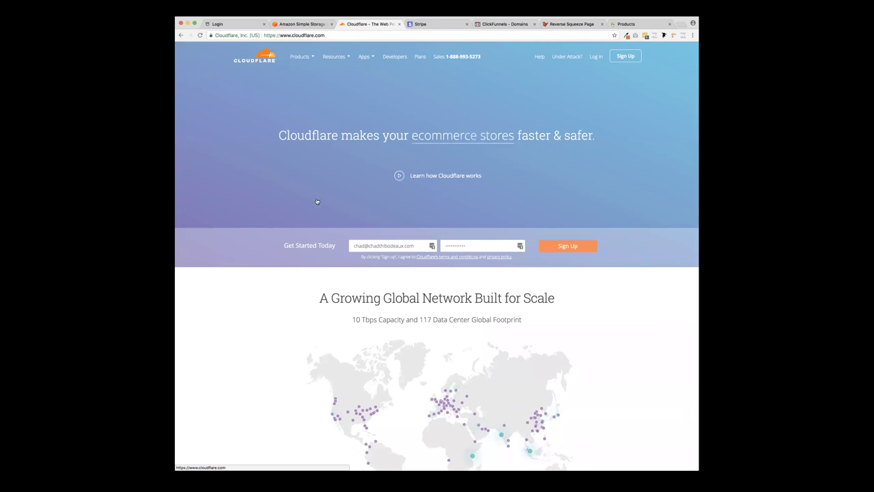
- Log in to Cloudflare and begin a DNS scan for new site marketingmachine.org
{"action": "left_click", "coordinate": [598, 60]}
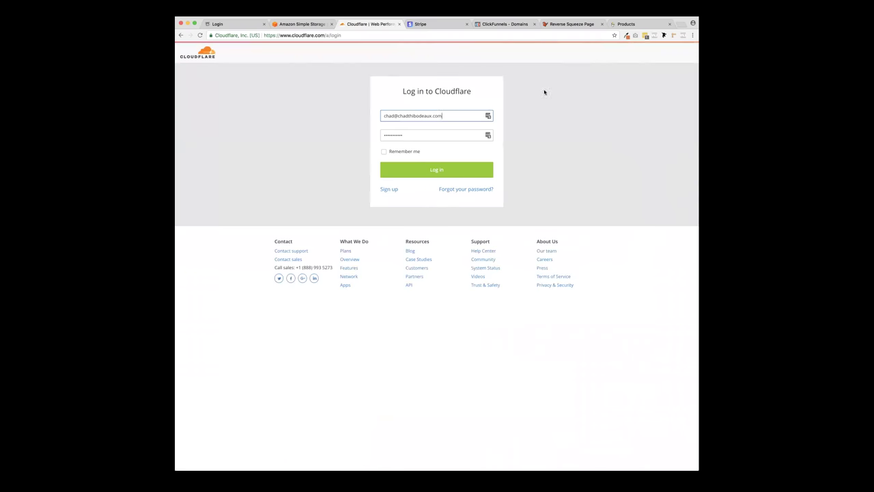
{"action": "left_click", "coordinate": [425, 170]}
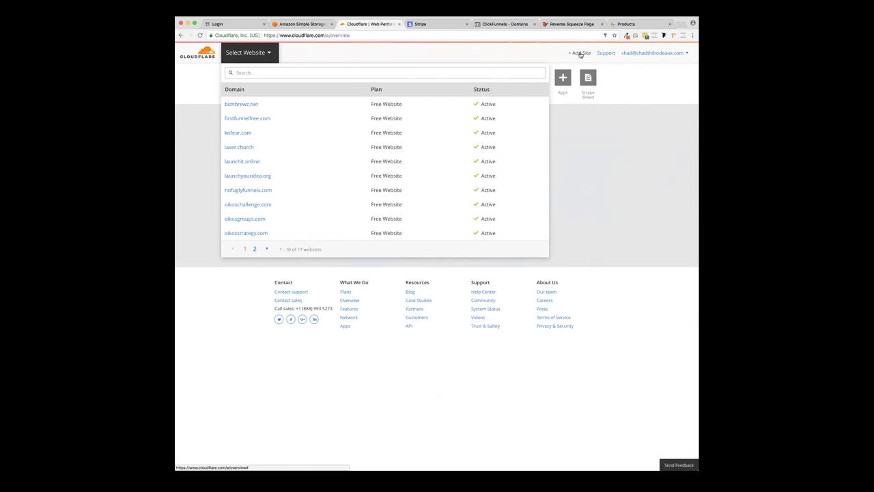
{"action": "left_click", "coordinate": [581, 54]}
{"action": "left_click", "coordinate": [341, 174]}
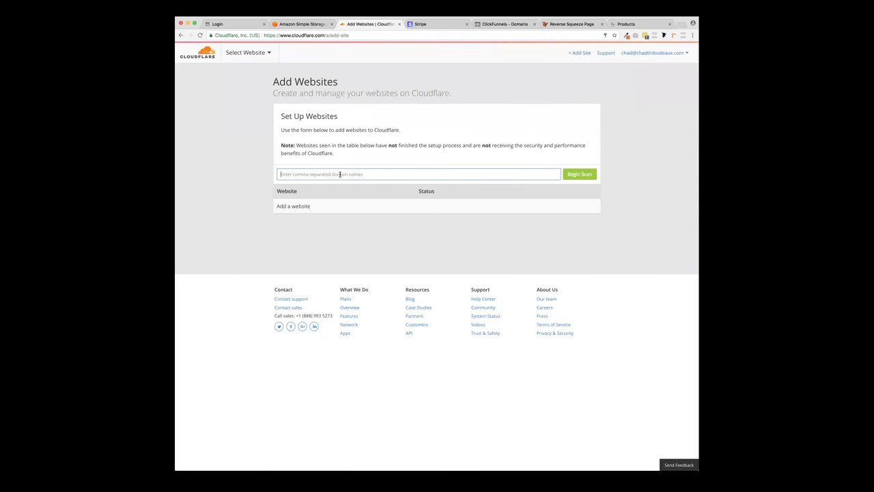
{"action": "key", "text": "super+v"}
{"action": "left_click", "coordinate": [580, 175]}
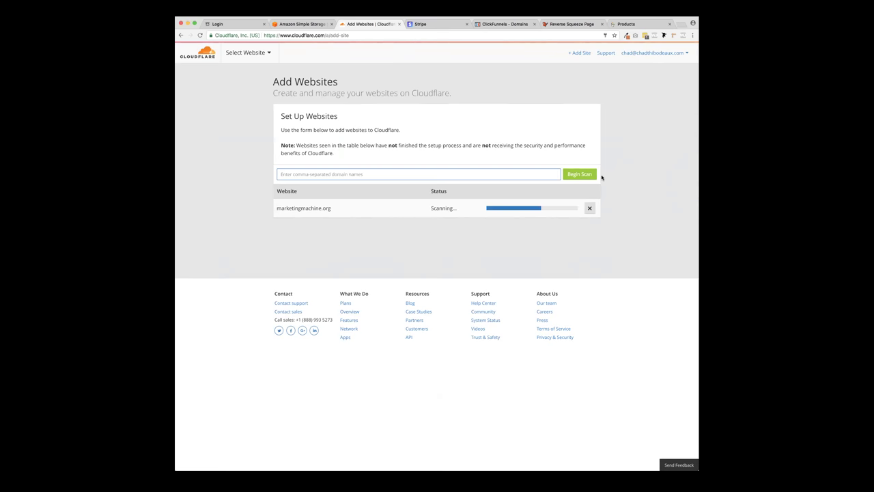
{"action": "left_click", "coordinate": [626, 24]}
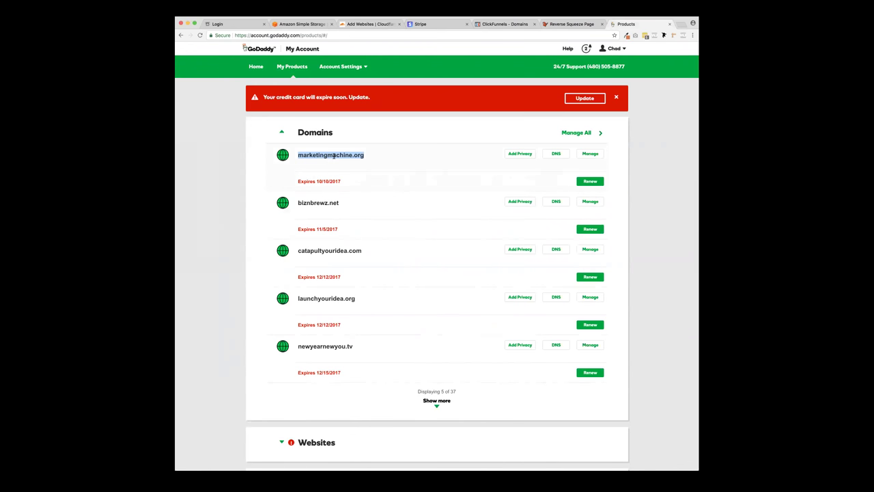
- Check GoDaddy's Domain Settings for marketingmachine.org, then return to Cloudflare's Add Websites page
{"action": "triple_click", "coordinate": [315, 183]}
{"action": "left_click", "coordinate": [344, 182]}
{"action": "left_click_drag", "start_coordinate": [299, 156], "coordinate": [371, 159]}
{"action": "left_click", "coordinate": [370, 159]}
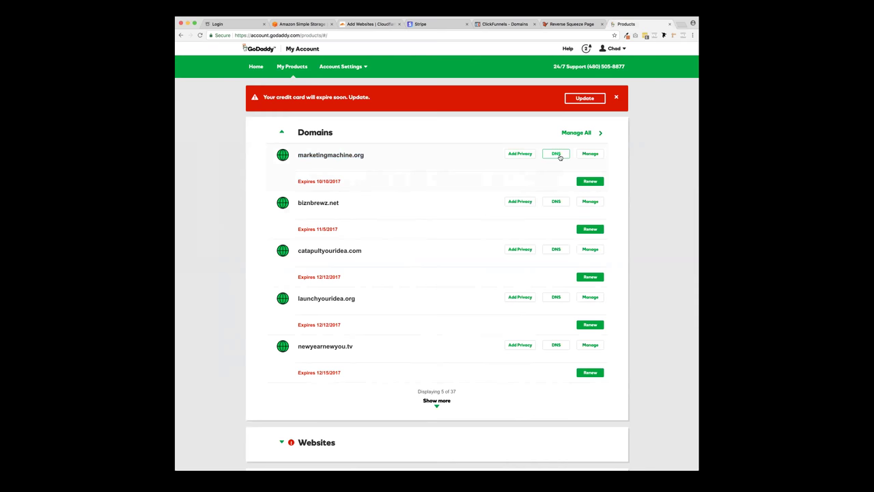
{"action": "left_click", "coordinate": [594, 156]}
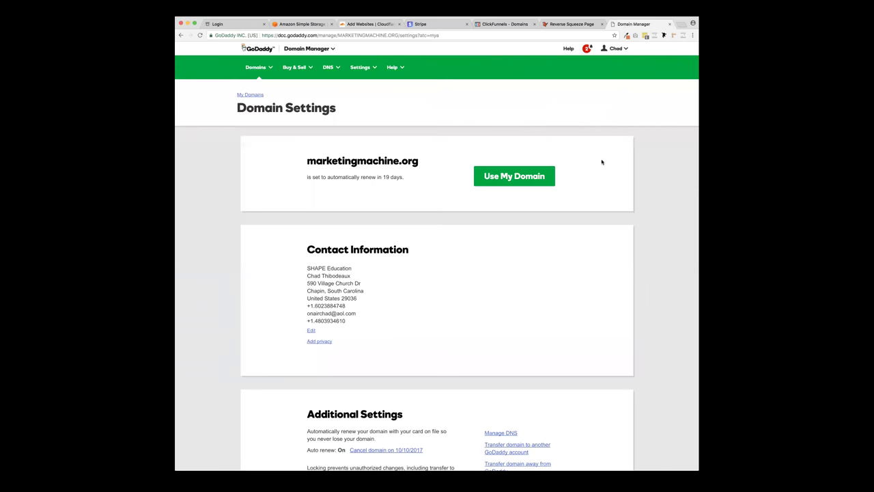
{"action": "scroll", "coordinate": [602, 162], "scroll_direction": "down", "scroll_amount": 3}
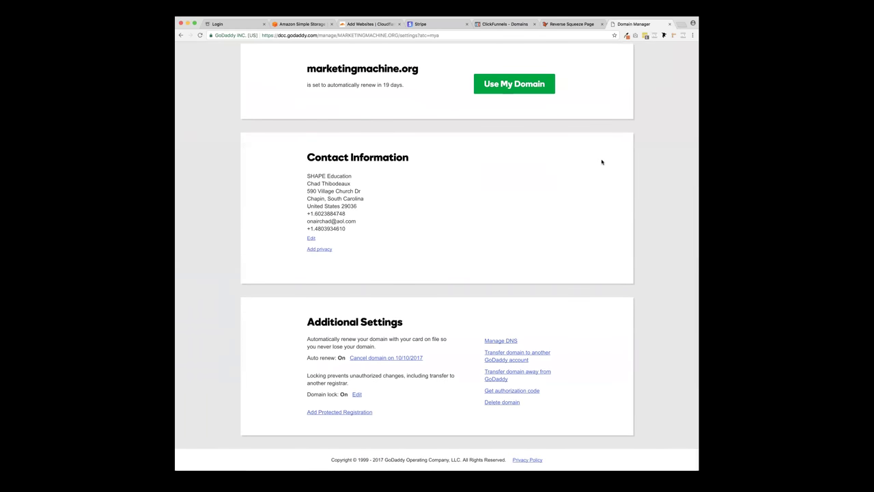
{"action": "scroll", "coordinate": [591, 123], "scroll_direction": "up", "scroll_amount": 2}
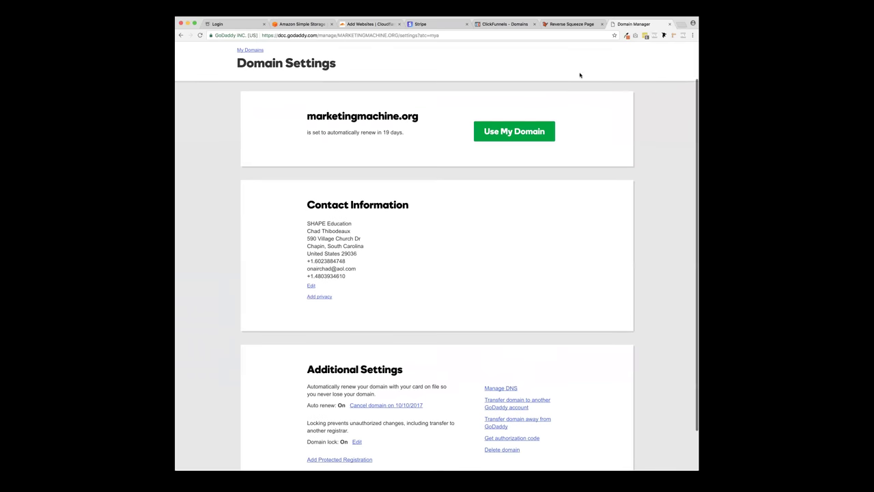
{"action": "left_click", "coordinate": [358, 28]}
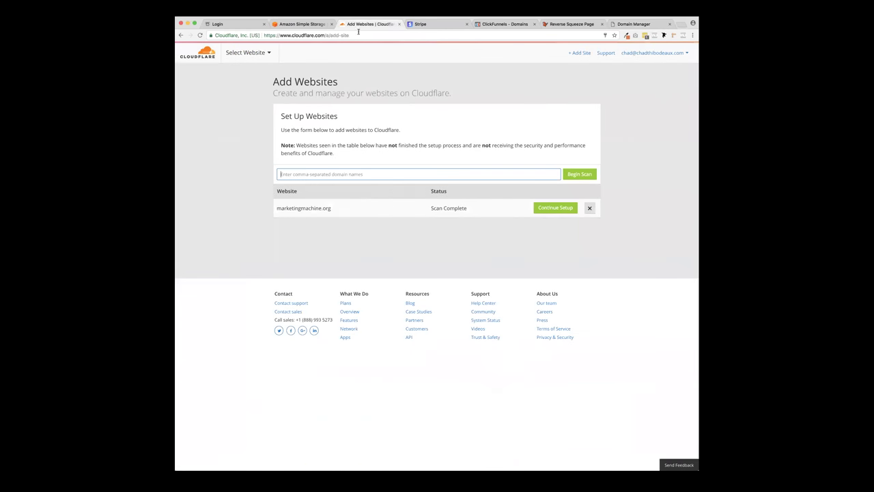
- Continue setup and delete the scanned A record and both MX records
{"action": "left_click", "coordinate": [556, 208]}
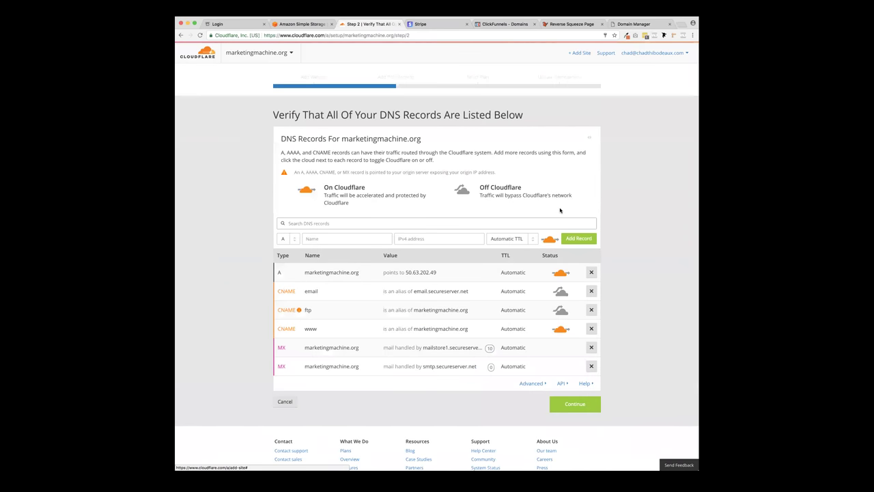
{"action": "scroll", "coordinate": [519, 226], "scroll_direction": "down", "scroll_amount": 2}
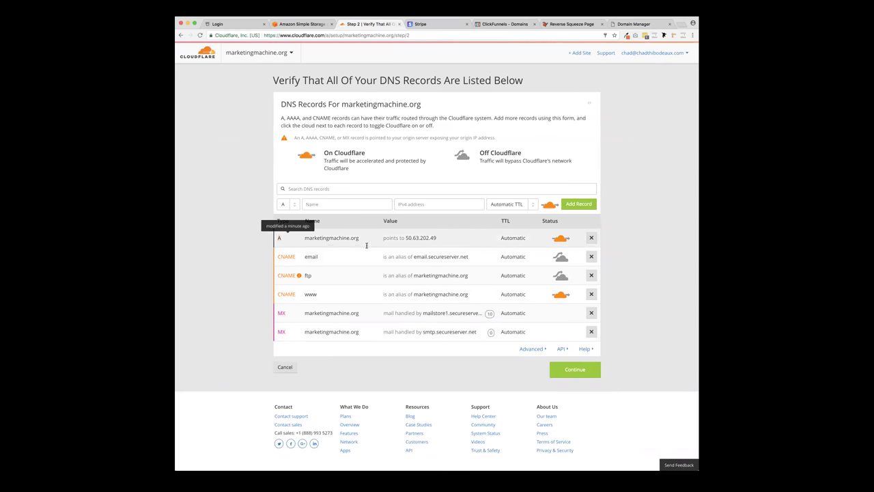
{"action": "left_click", "coordinate": [591, 237]}
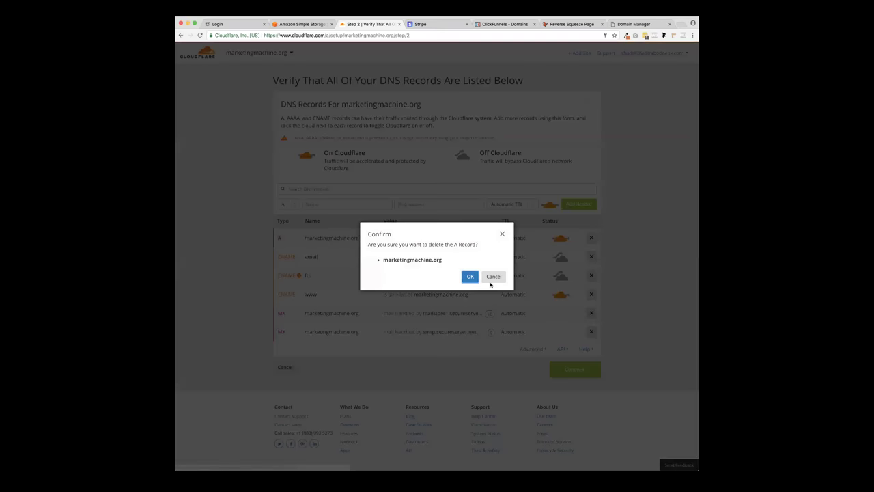
{"action": "left_click", "coordinate": [470, 276]}
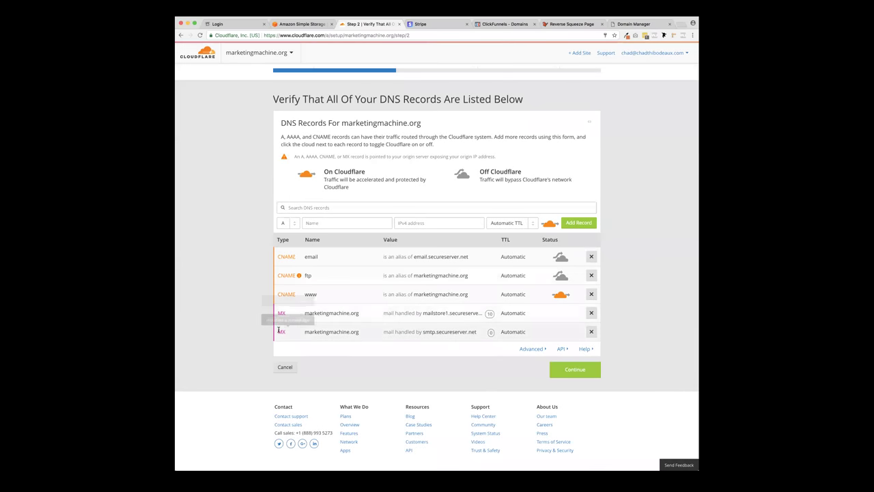
{"action": "left_click", "coordinate": [592, 313]}
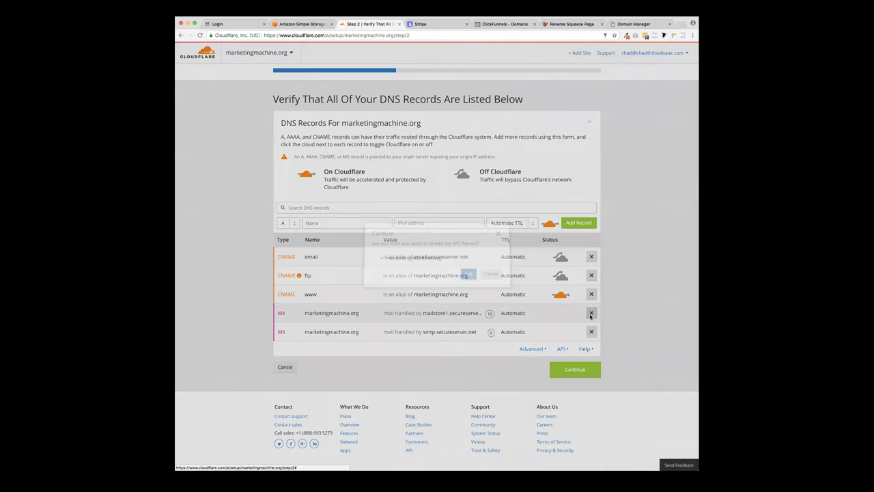
{"action": "key", "text": "Return"}
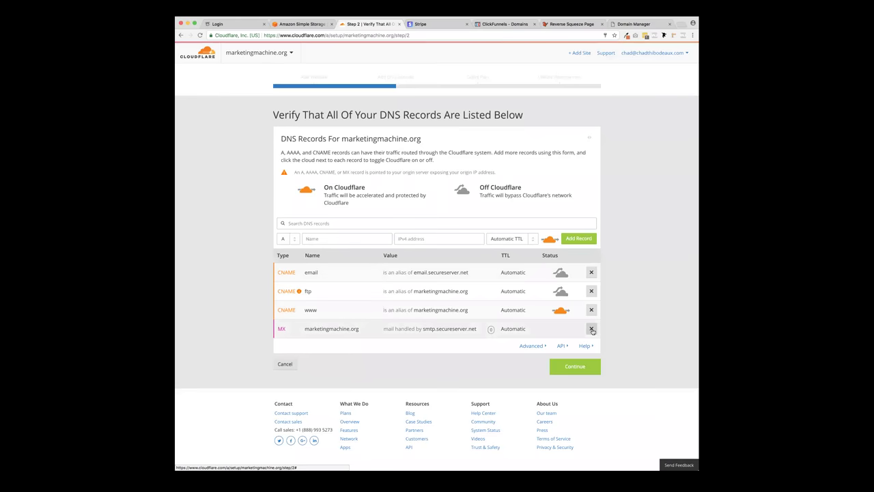
{"action": "left_click", "coordinate": [591, 329]}
{"action": "left_click", "coordinate": [470, 276]}
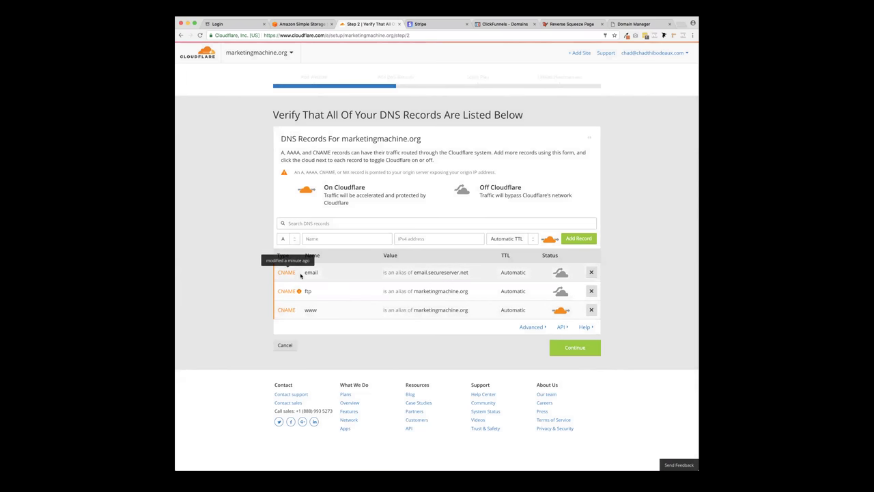
{"action": "left_click", "coordinate": [591, 272]}
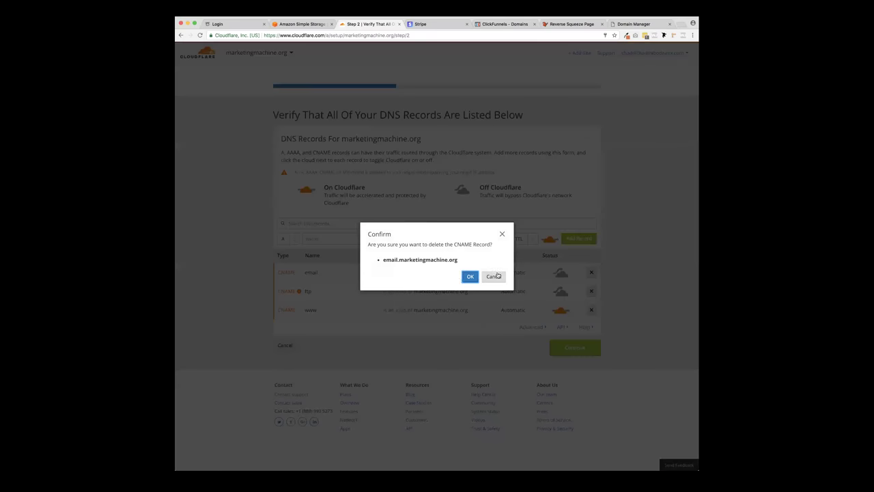
{"action": "left_click", "coordinate": [470, 276]}
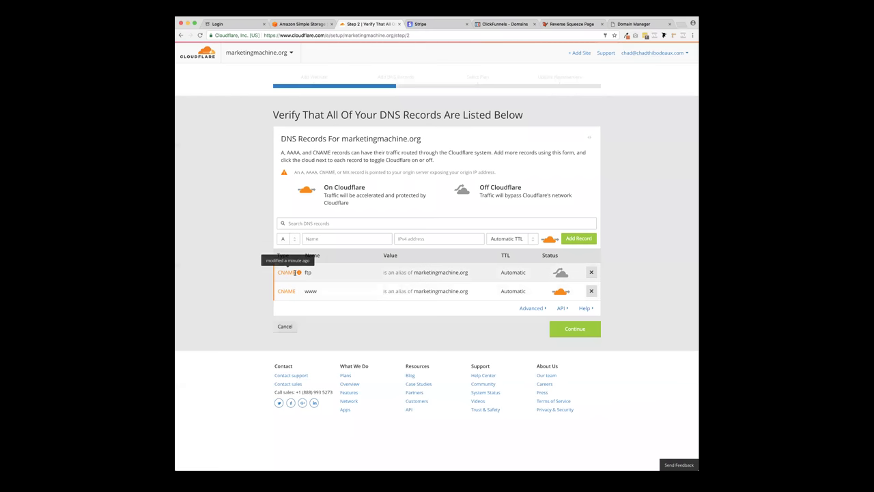
{"action": "left_click", "coordinate": [591, 272]}
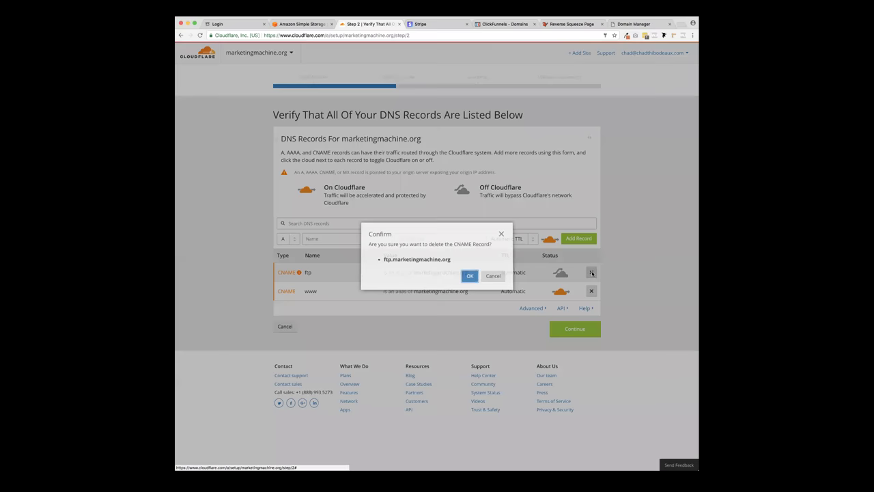
{"action": "left_click", "coordinate": [470, 276]}
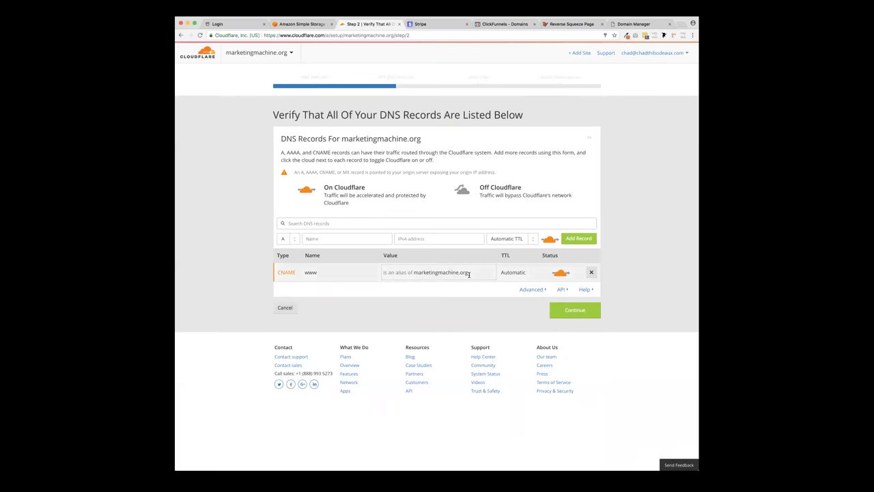
{"action": "left_click", "coordinate": [277, 239]}
{"action": "left_click", "coordinate": [277, 239]}
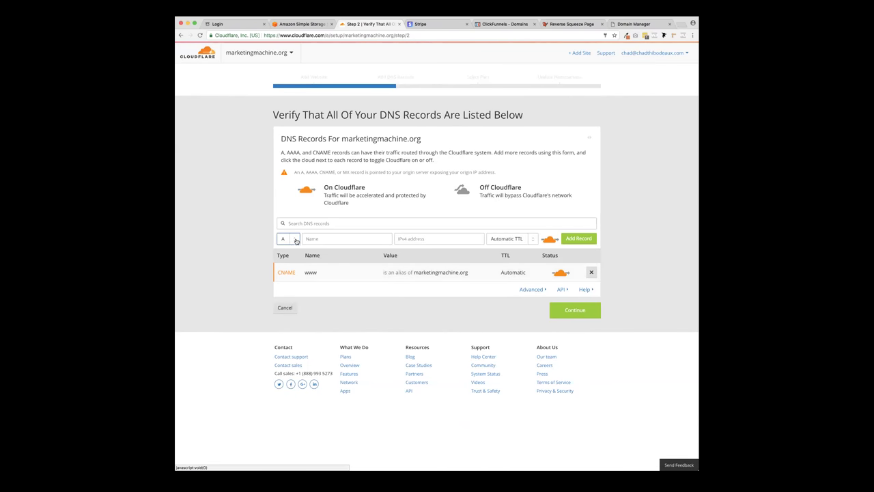
{"action": "left_click", "coordinate": [276, 239]}
- Add a root CNAME record @ pointing to target.clickfunnels.com
{"action": "left_click", "coordinate": [291, 267]}
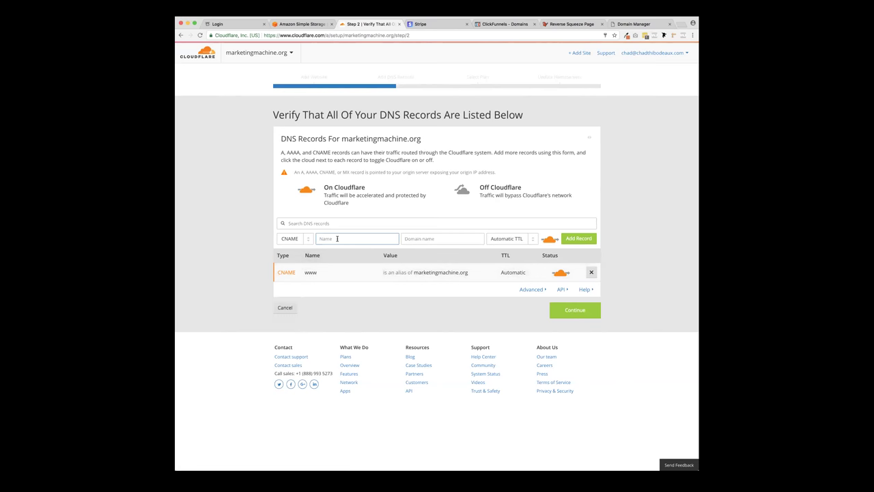
{"action": "type", "text": "@"}
{"action": "left_click", "coordinate": [426, 239]}
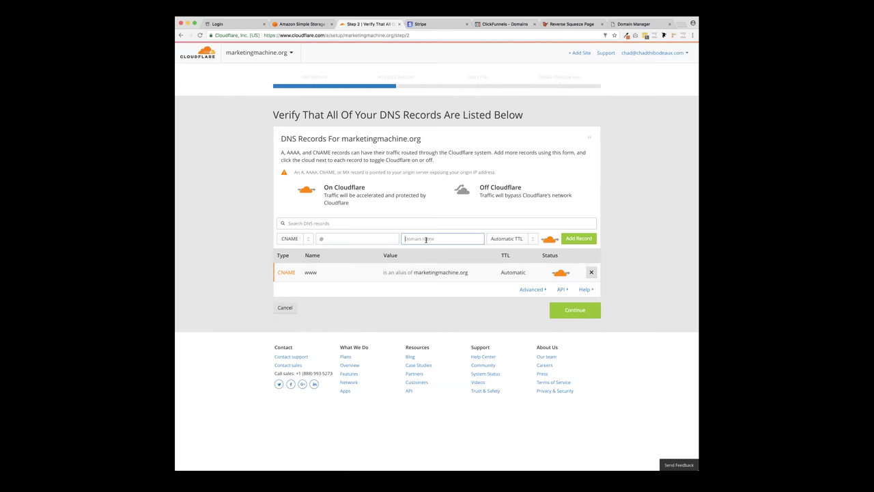
{"action": "type", "text": "target.clickfunnels.com"}
{"action": "left_click", "coordinate": [582, 239]}
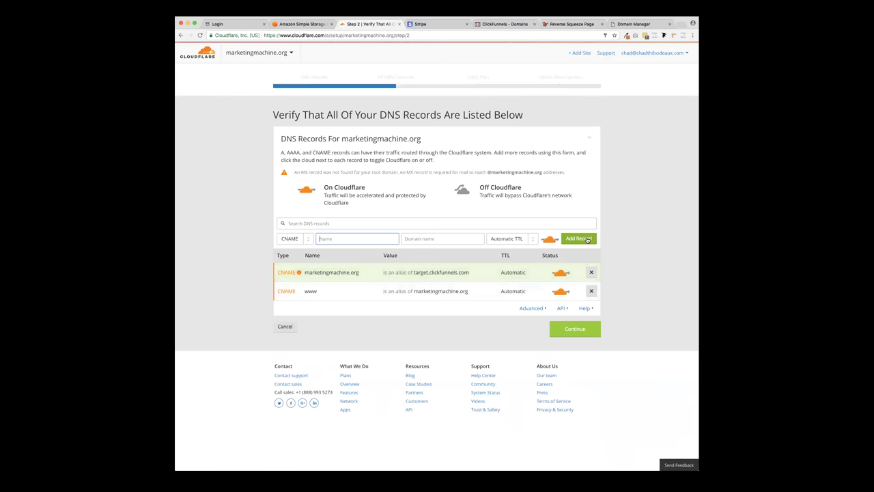
{"action": "left_click", "coordinate": [453, 272]}
{"action": "left_click_drag", "start_coordinate": [453, 272], "coordinate": [382, 269]}
{"action": "key", "text": "super+c"}
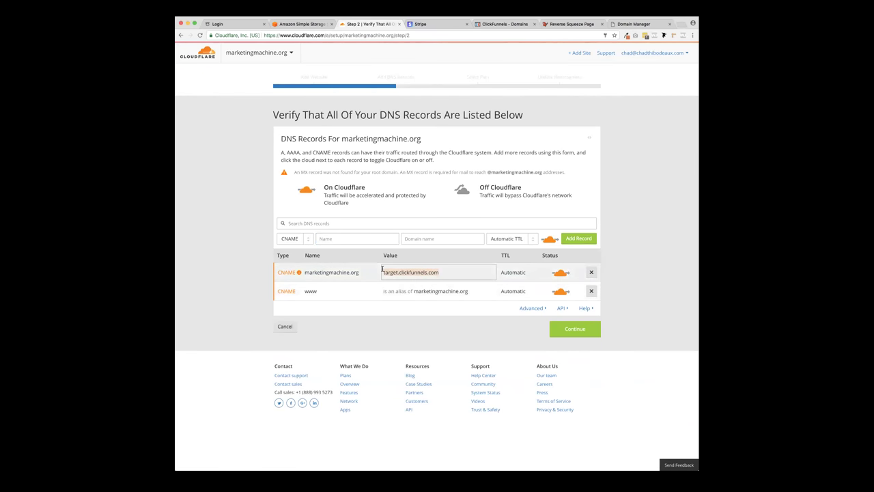
{"action": "left_click", "coordinate": [605, 302]}
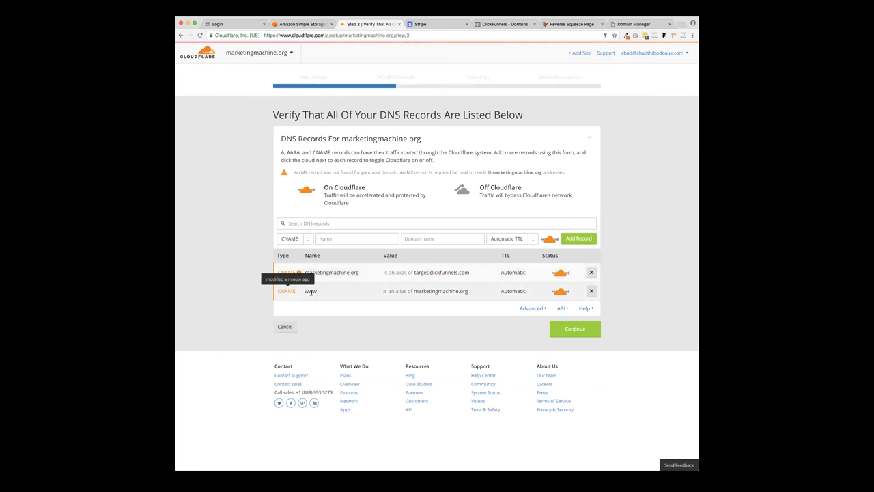
- Replace the old www record with a CNAME www pointing to target.clickfunnels.com
{"action": "left_click", "coordinate": [591, 291]}
{"action": "left_click", "coordinate": [468, 276]}
{"action": "left_click", "coordinate": [325, 239]}
{"action": "type", "text": "www"}
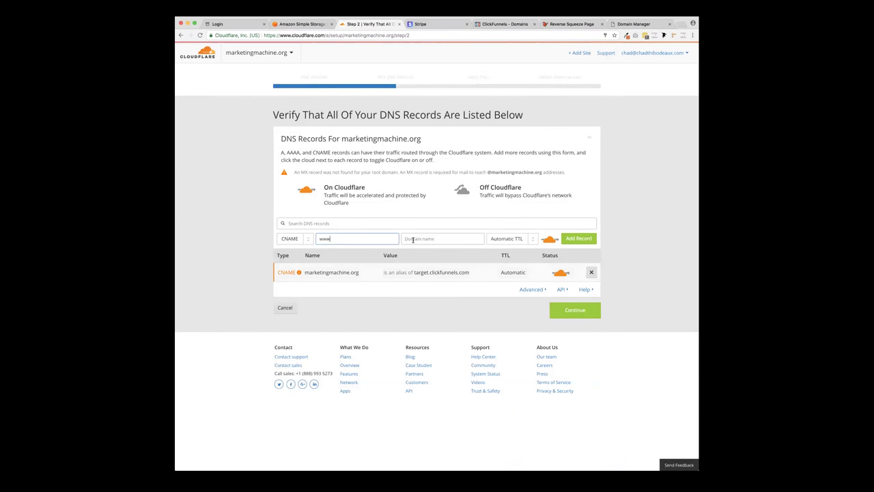
{"action": "left_click", "coordinate": [413, 239]}
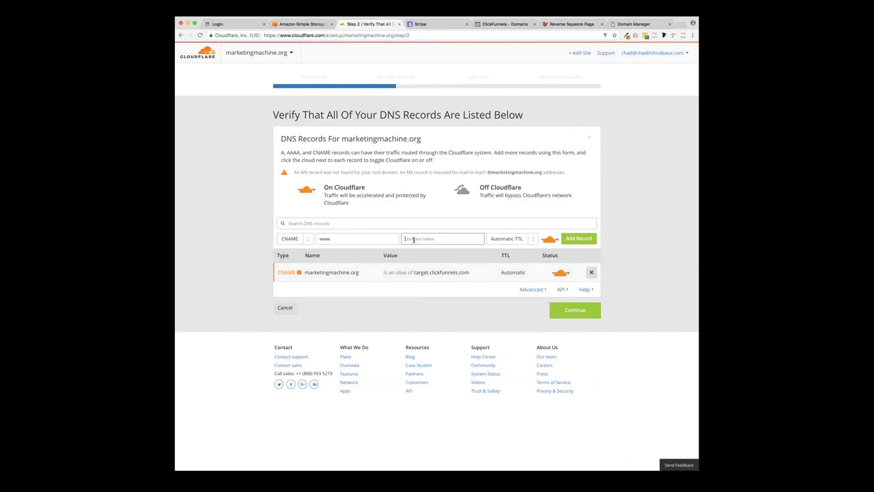
{"action": "key", "text": "super+v"}
{"action": "left_click", "coordinate": [581, 241]}
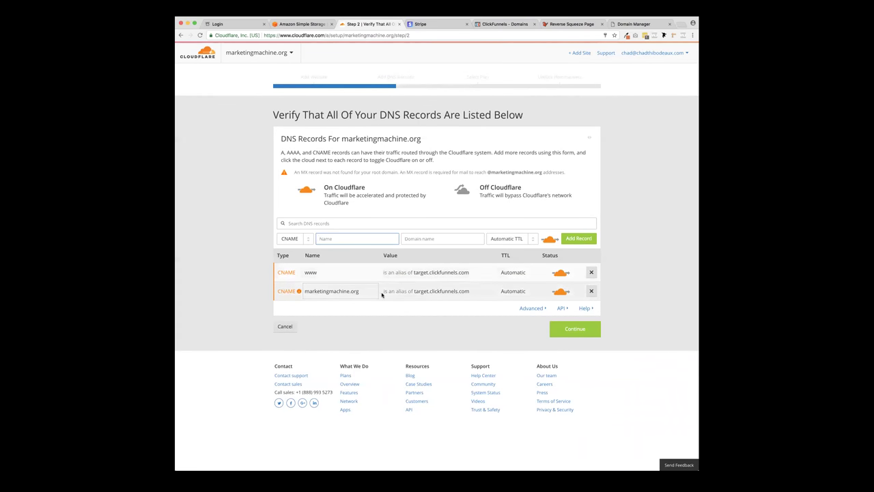
- Keep proxying on for both records and continue to plan selection
{"action": "left_click", "coordinate": [561, 274]}
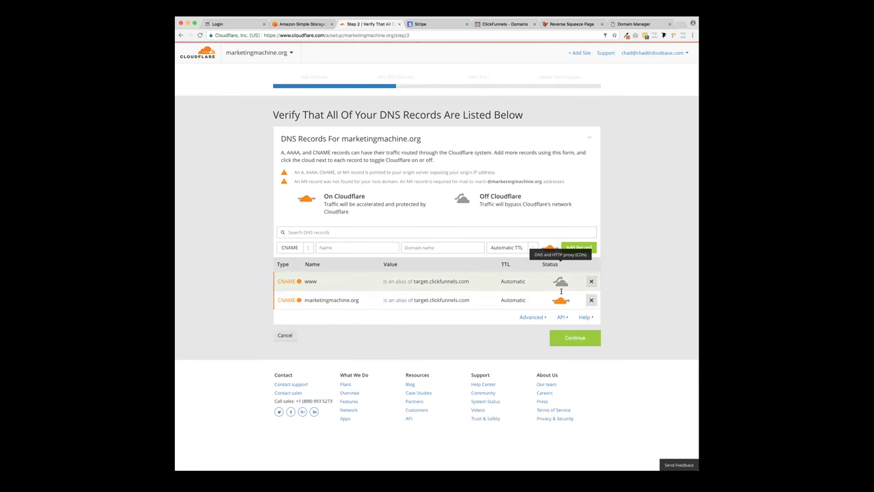
{"action": "left_click", "coordinate": [561, 299]}
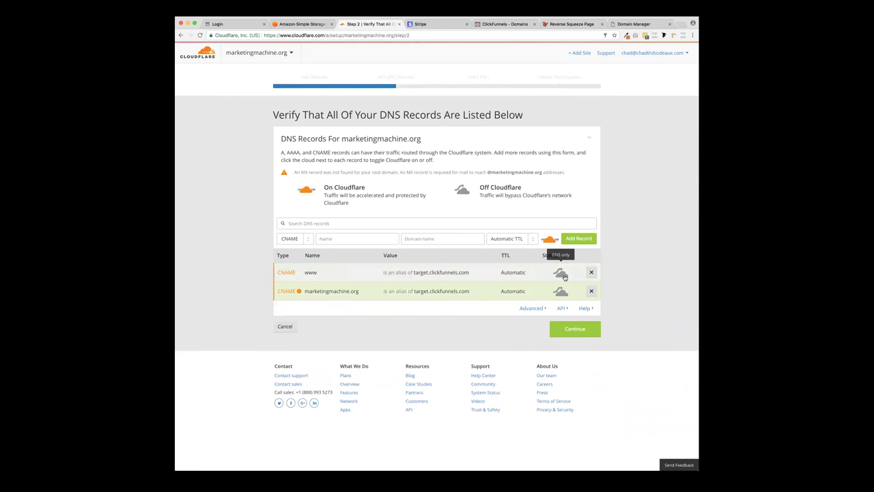
{"action": "left_click", "coordinate": [561, 275]}
{"action": "left_click", "coordinate": [561, 301]}
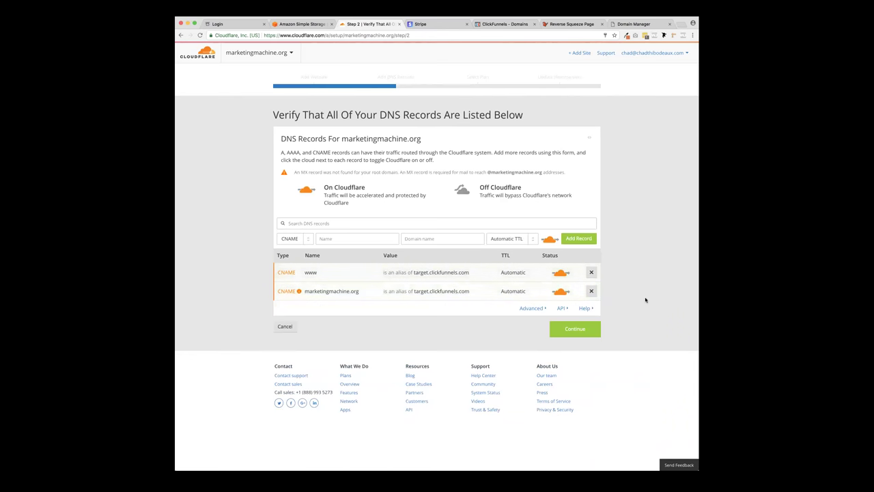
{"action": "left_click", "coordinate": [581, 334]}
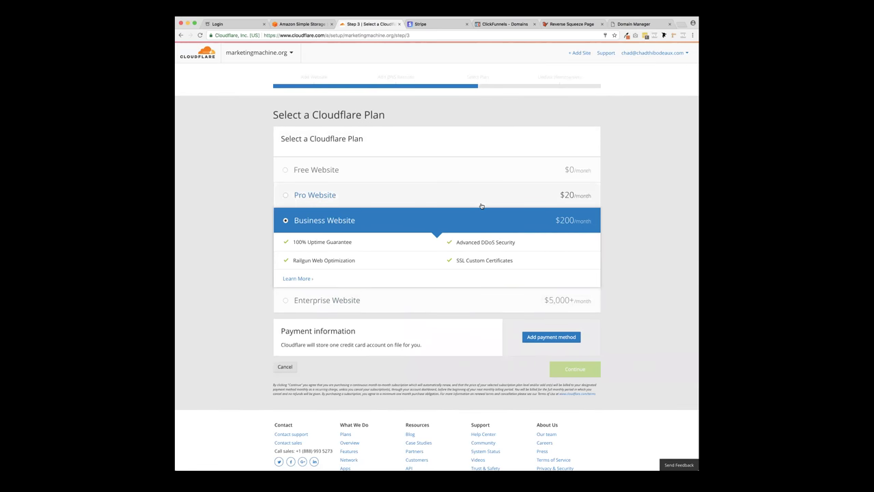
- Choose the Free Website plan and copy the first nameserver ian.ns.cloudflare.com
{"action": "left_click", "coordinate": [331, 170]}
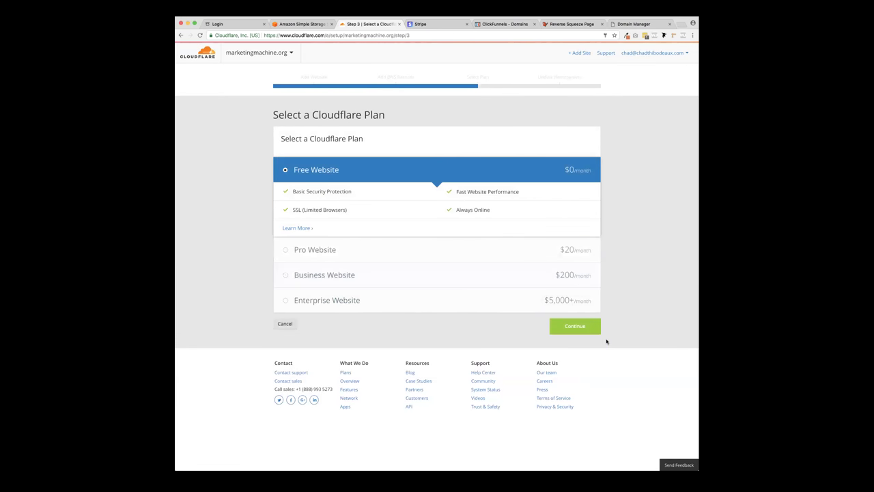
{"action": "left_click", "coordinate": [576, 327]}
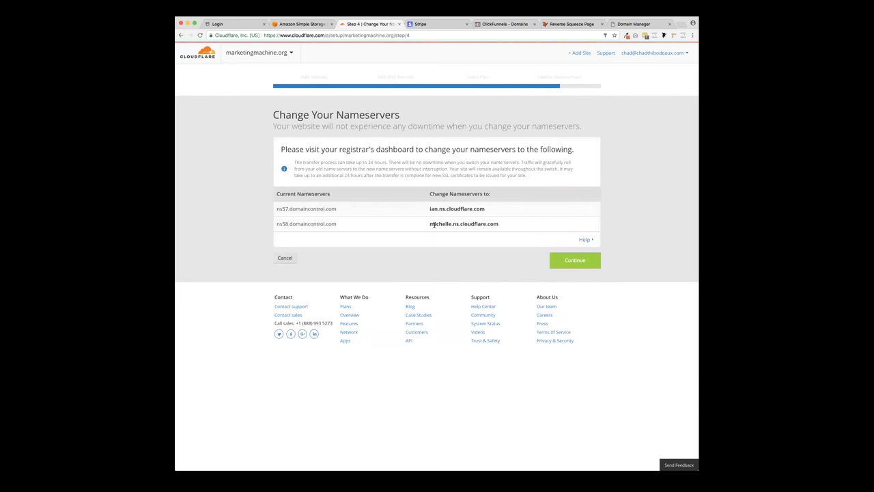
{"action": "left_click_drag", "start_coordinate": [486, 209], "coordinate": [428, 209]}
{"action": "key", "text": "super+c"}
{"action": "left_click", "coordinate": [625, 25]}
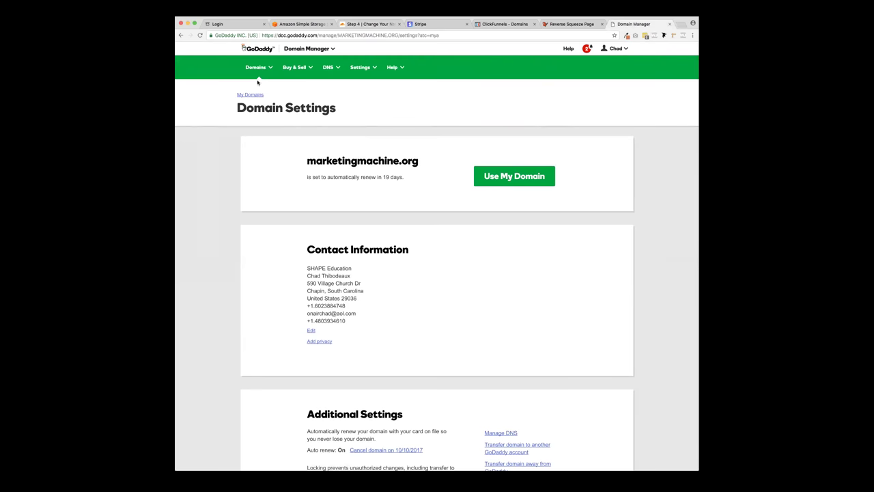
- Open DNS Management for marketingmachine.org and find the current default nameservers
{"action": "scroll", "coordinate": [360, 179], "scroll_direction": "down", "scroll_amount": 3}
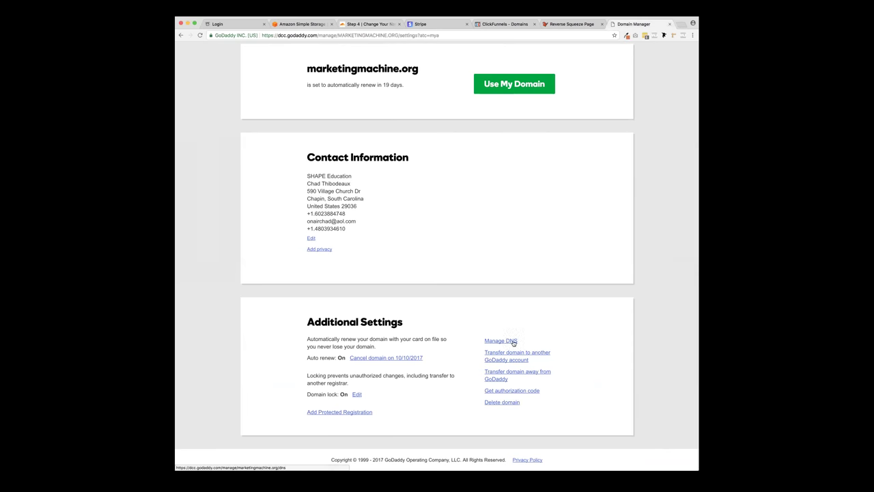
{"action": "left_click", "coordinate": [511, 342]}
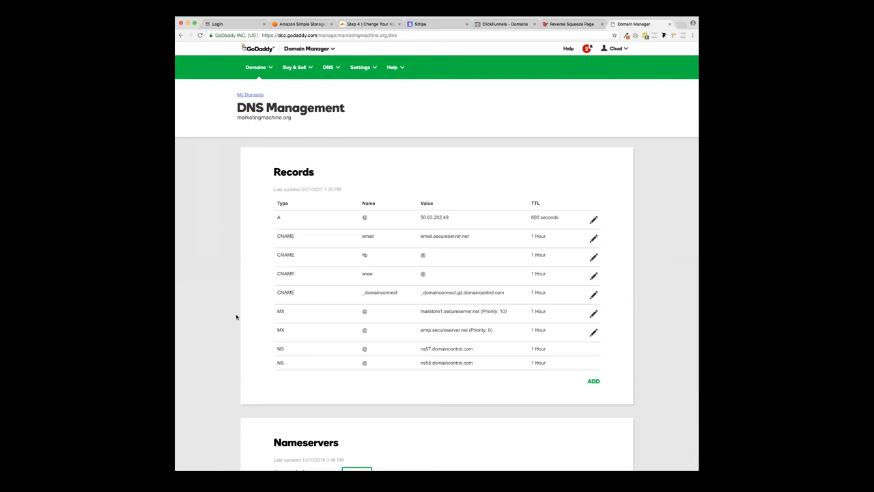
{"action": "scroll", "coordinate": [237, 316], "scroll_direction": "down", "scroll_amount": 5}
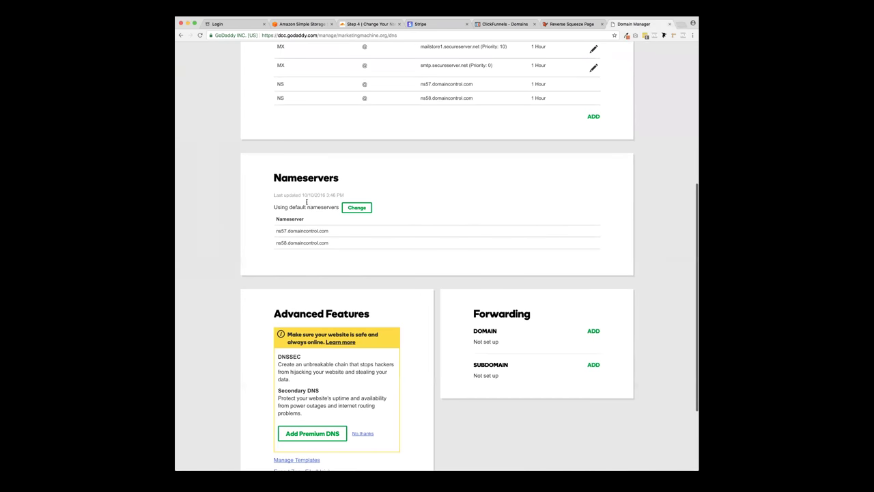
{"action": "double_click", "coordinate": [351, 182]}
{"action": "left_click", "coordinate": [351, 182]}
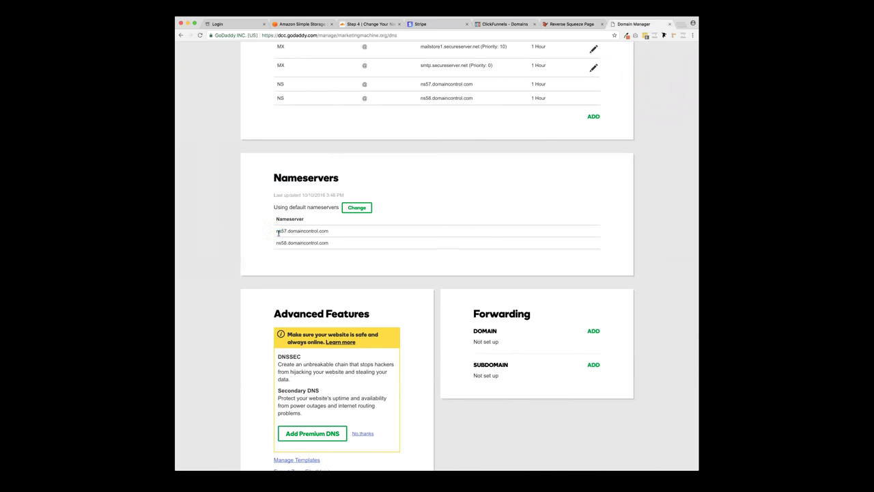
{"action": "mouse_move", "coordinate": [276, 231]}
{"action": "left_mouse_down"}
{"action": "mouse_move", "coordinate": [286, 231]}
{"action": "mouse_move", "coordinate": [287, 243]}
{"action": "left_mouse_up"}
- Switch the nameservers to Custom and paste ian.ns.cloudflare.com into both entries
{"action": "left_click", "coordinate": [356, 207]}
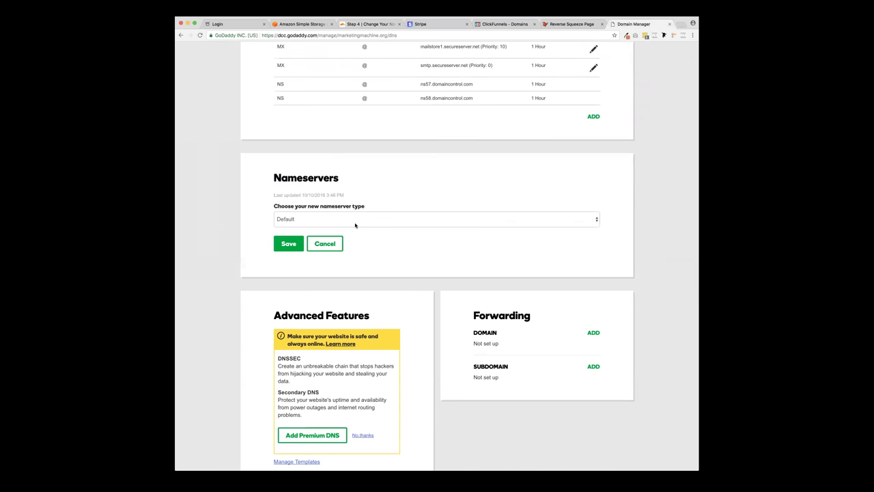
{"action": "left_click", "coordinate": [355, 219]}
{"action": "left_click", "coordinate": [355, 227]}
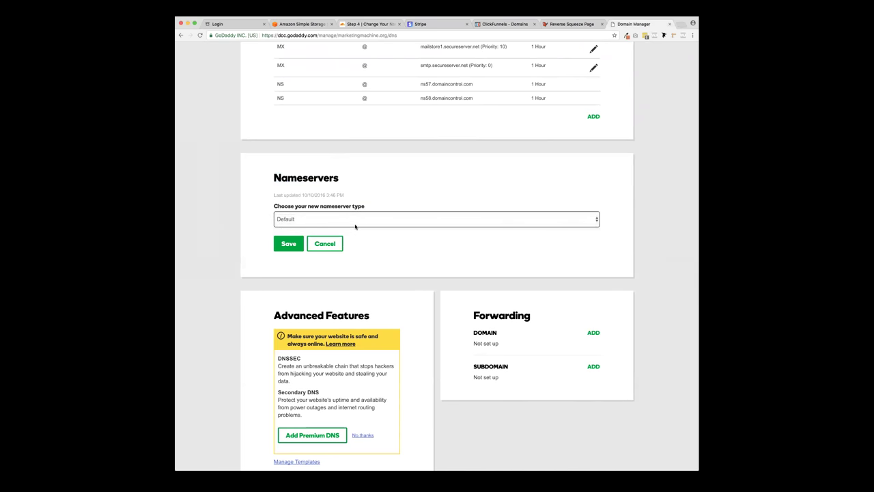
{"action": "left_click", "coordinate": [311, 258]}
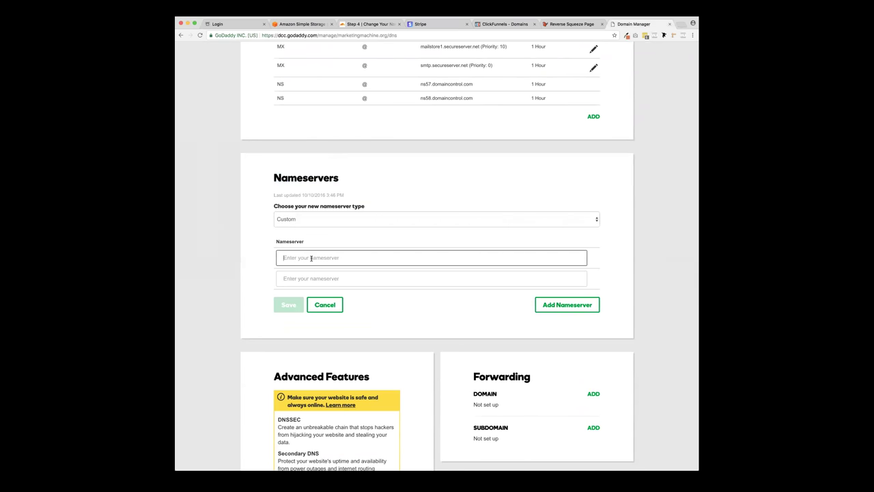
{"action": "key", "text": "super+v"}
{"action": "left_click", "coordinate": [309, 277]}
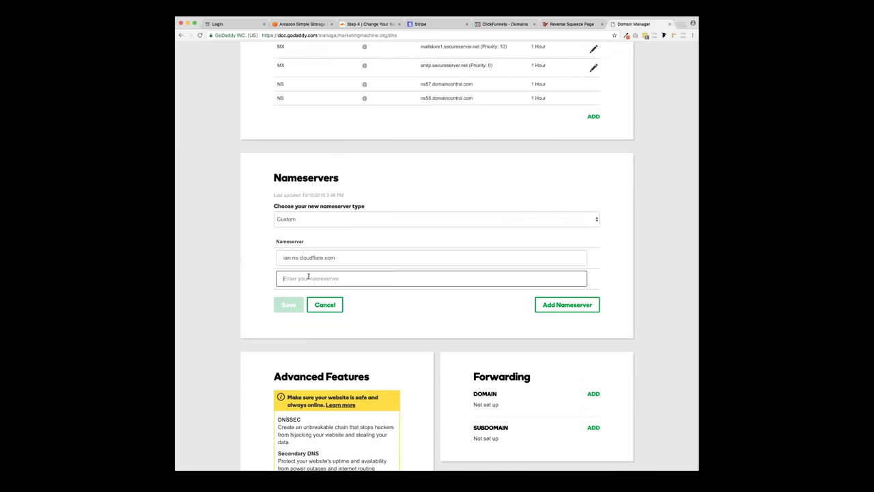
{"action": "key", "text": "super+v"}
- Change the second nameserver to michelle.ns.cloudflare.com and remove the empty third entry
{"action": "left_click_drag", "start_coordinate": [291, 278], "coordinate": [274, 279]}
{"action": "type", "text": "michelle"}
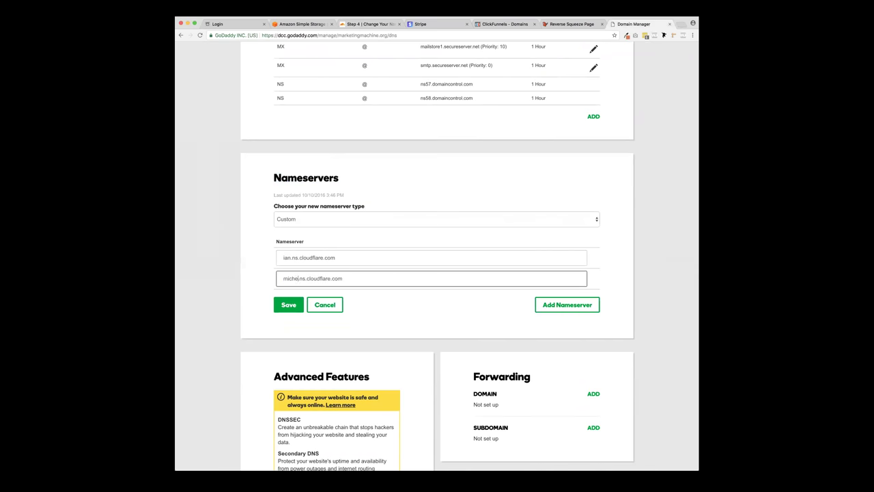
{"action": "left_click", "coordinate": [270, 265]}
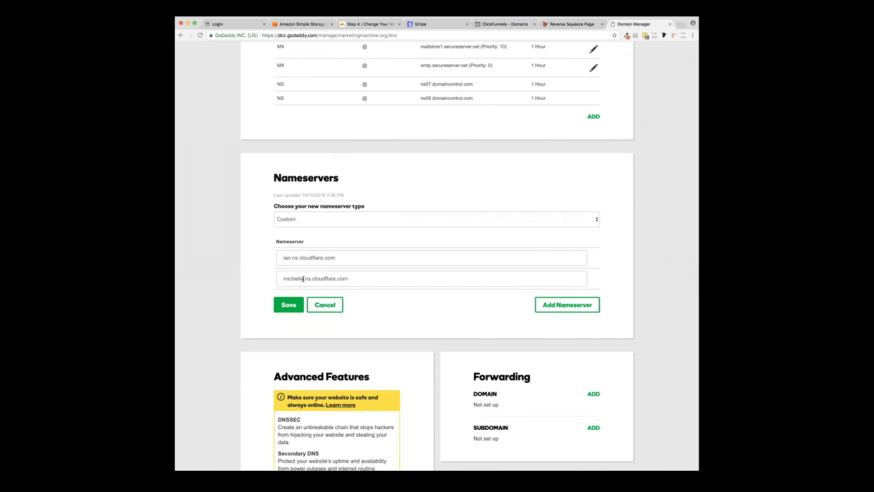
{"action": "left_click", "coordinate": [566, 305]}
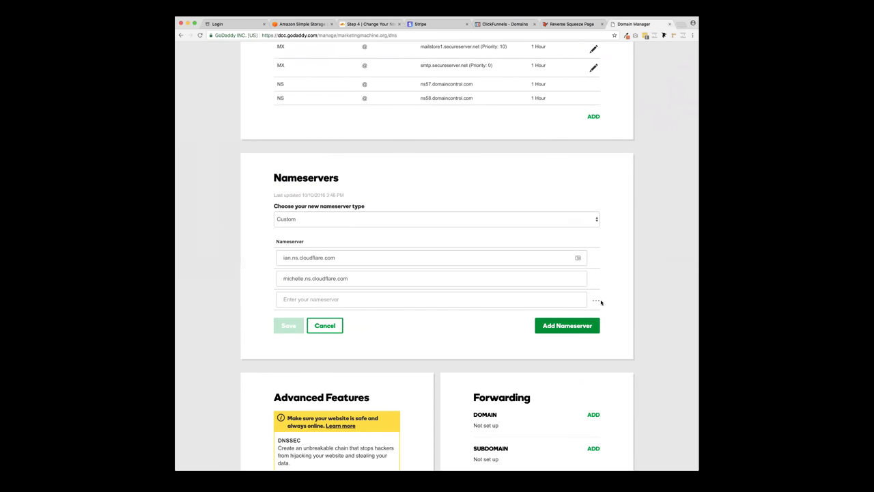
{"action": "left_click", "coordinate": [598, 302]}
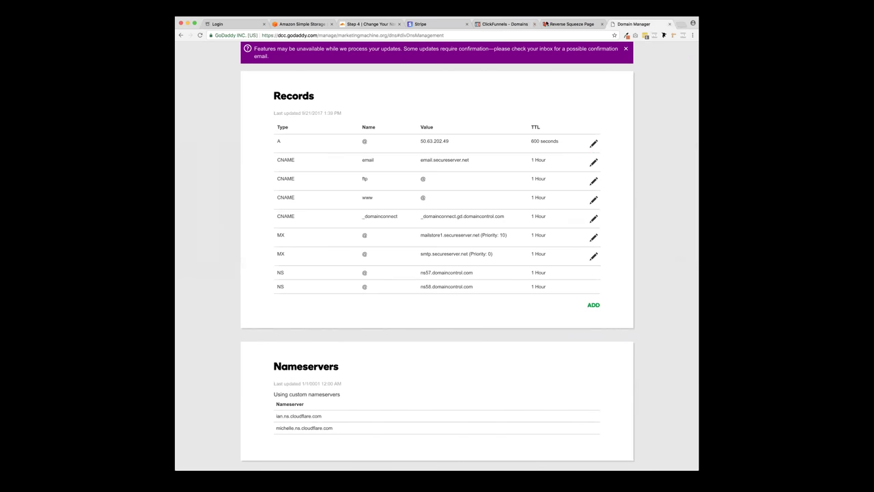
{"action": "left_click", "coordinate": [504, 24]}
{"action": "left_click", "coordinate": [418, 25]}
- Return to Cloudflare's Step 4 nameserver page for marketingmachine.org and continue past it
{"action": "left_click", "coordinate": [372, 25]}
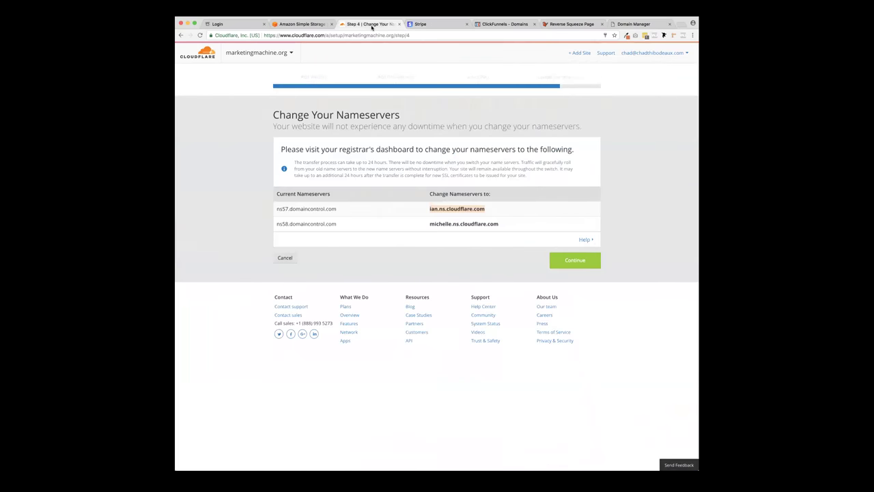
{"action": "left_click", "coordinate": [443, 25]}
{"action": "left_click", "coordinate": [566, 26]}
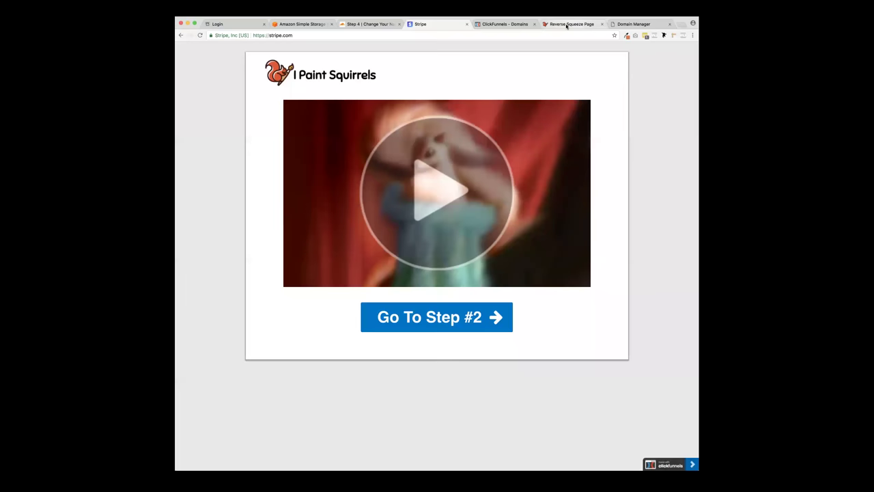
{"action": "left_click", "coordinate": [216, 23]}
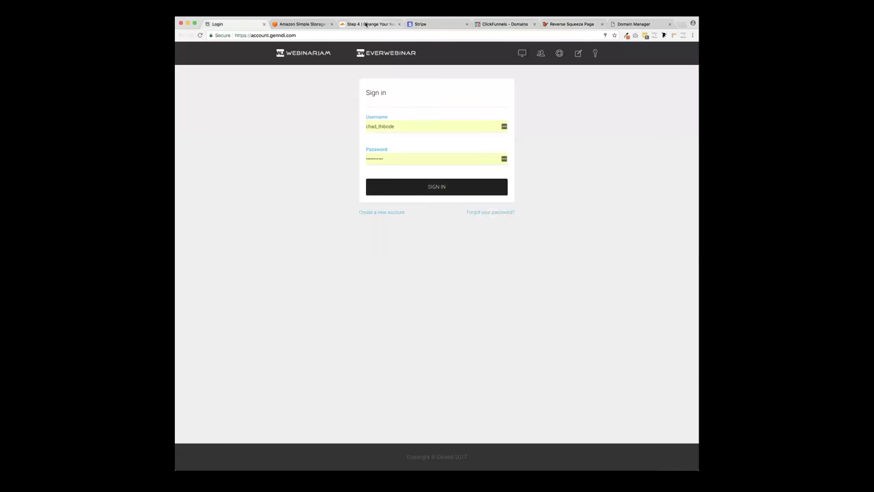
{"action": "left_click", "coordinate": [367, 25]}
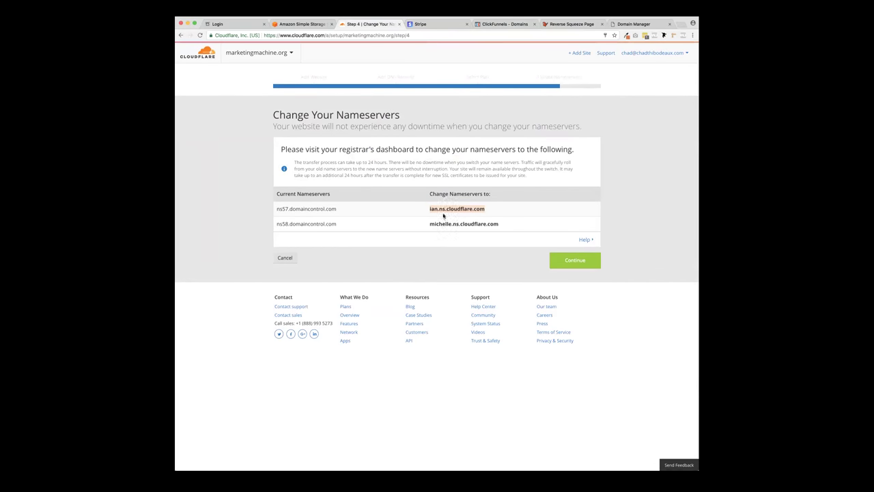
{"action": "left_click", "coordinate": [575, 260]}
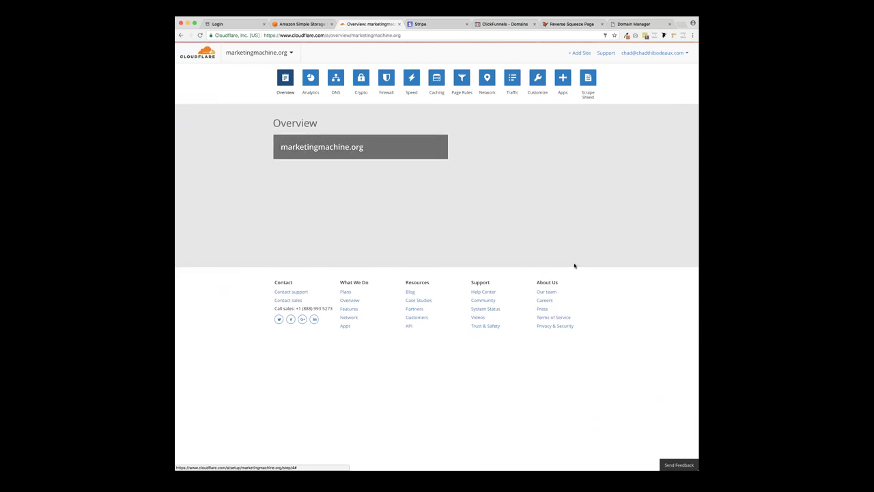
{"action": "left_click", "coordinate": [556, 227]}
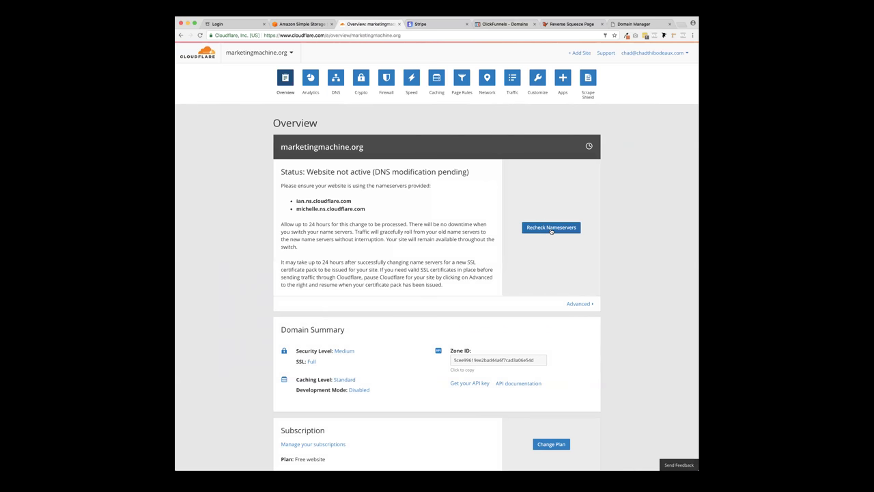
- Review the pending-nameserver status message and go to marketingmachine.org's Page Rules page
{"action": "left_click_drag", "start_coordinate": [278, 172], "coordinate": [477, 176]}
{"action": "left_click", "coordinate": [477, 177]}
{"action": "scroll", "coordinate": [410, 237], "scroll_direction": "down", "scroll_amount": 3}
{"action": "scroll", "coordinate": [408, 239], "scroll_direction": "up", "scroll_amount": 3}
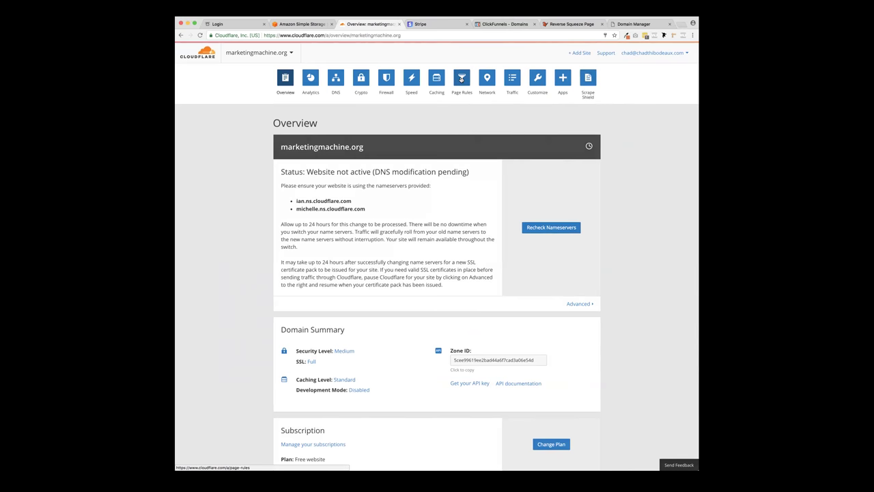
{"action": "left_click", "coordinate": [462, 80]}
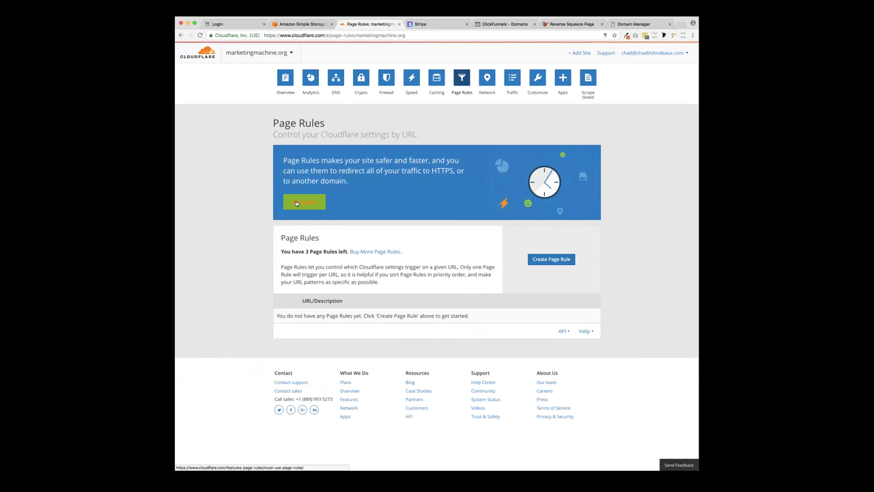
{"action": "left_click", "coordinate": [558, 260]}
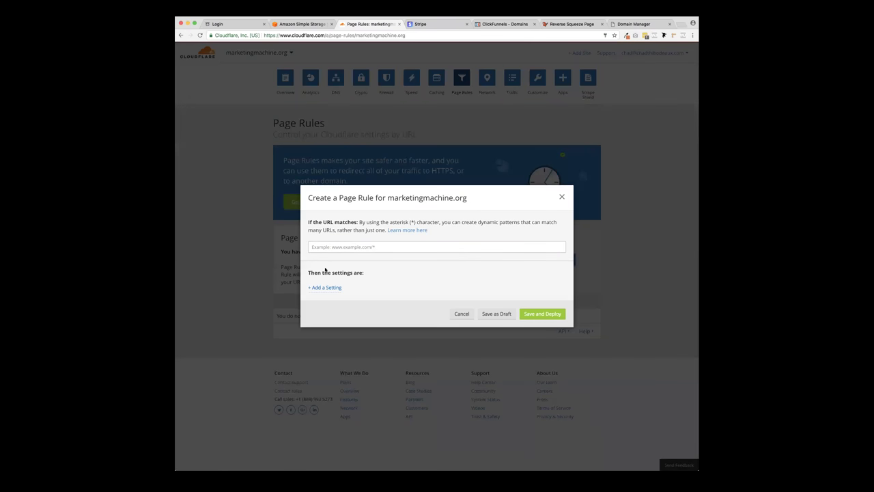
{"action": "left_click", "coordinate": [377, 246]}
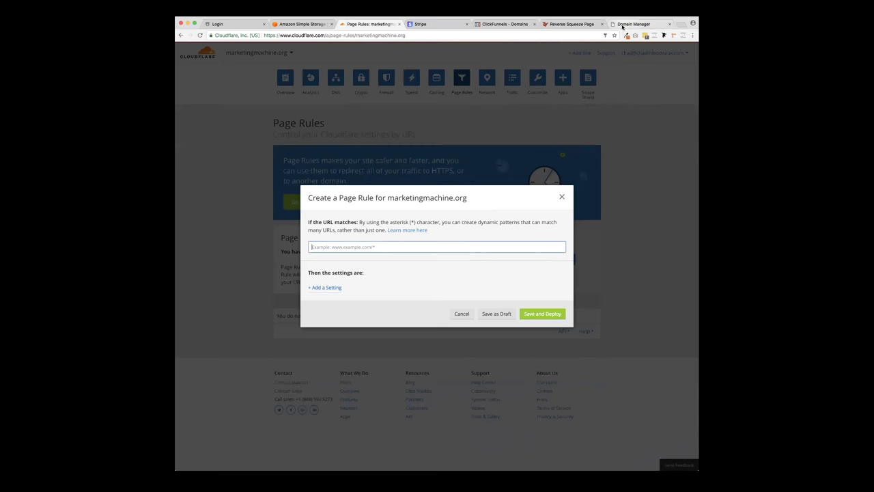
{"action": "type", "text": "w"}
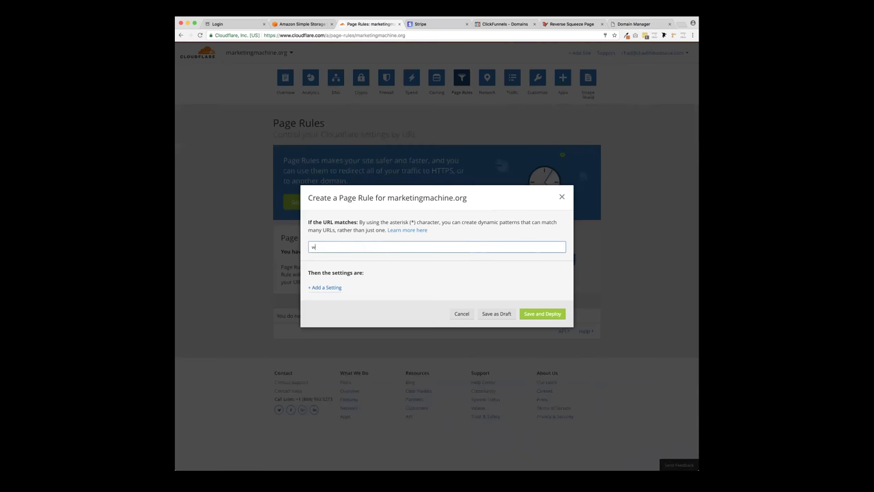
{"action": "type", "text": "ww.marketingmachine.org"}
{"action": "type", "text": "*"}
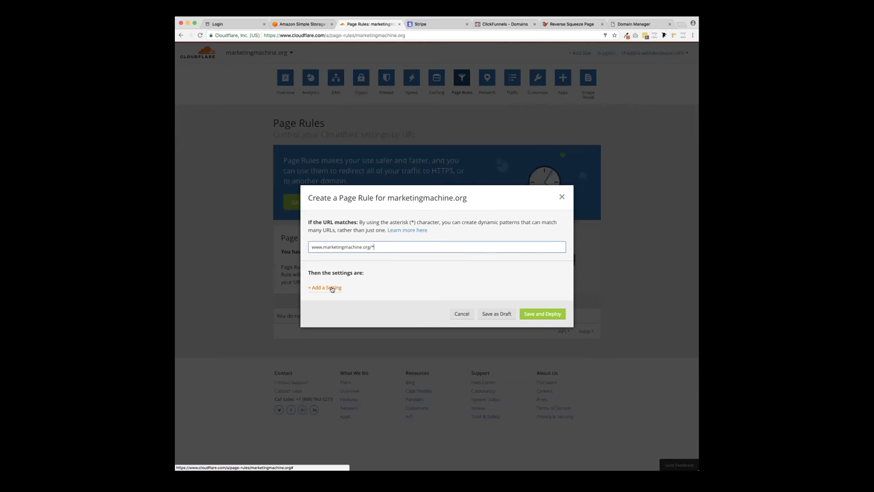
- Add a Forwarding URL setting to the rule with a 301 Permanent Redirect status
{"action": "left_click", "coordinate": [332, 288]}
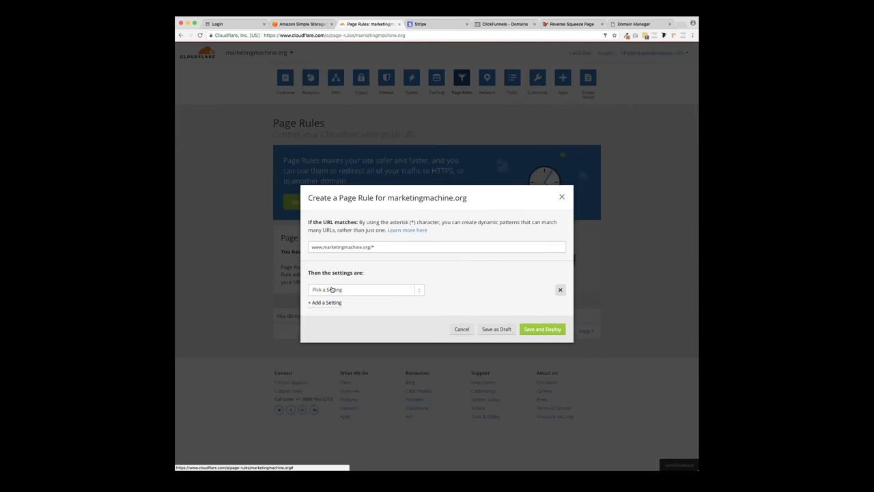
{"action": "left_click", "coordinate": [390, 291]}
{"action": "scroll", "coordinate": [387, 324], "scroll_direction": "down", "scroll_amount": 4}
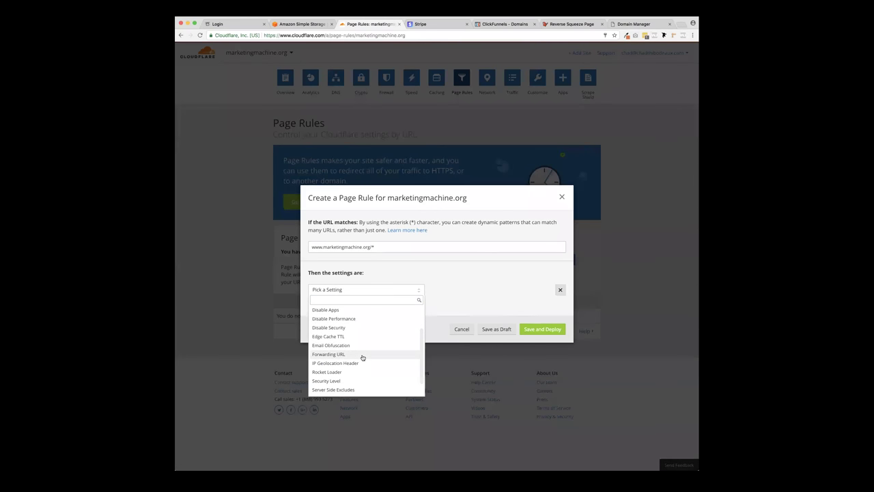
{"action": "left_click", "coordinate": [363, 354]}
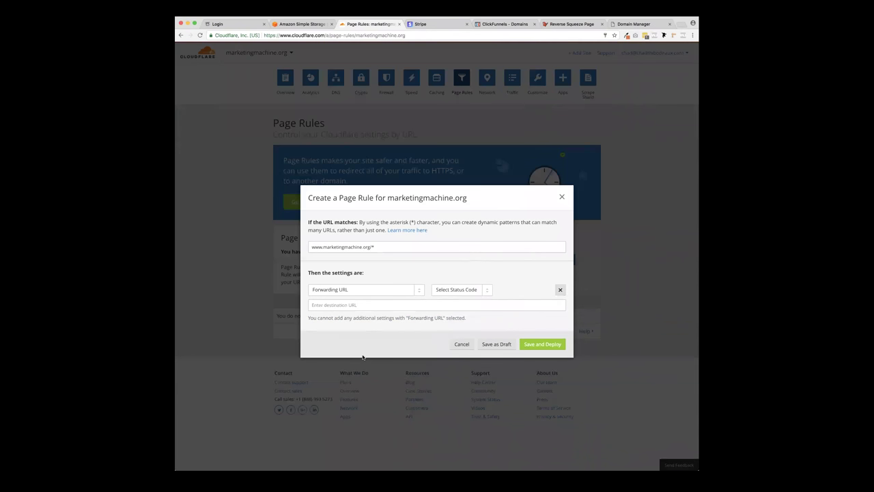
{"action": "left_click", "coordinate": [362, 289]}
{"action": "left_click", "coordinate": [347, 390]}
{"action": "left_click", "coordinate": [463, 291]}
{"action": "left_click", "coordinate": [462, 301]}
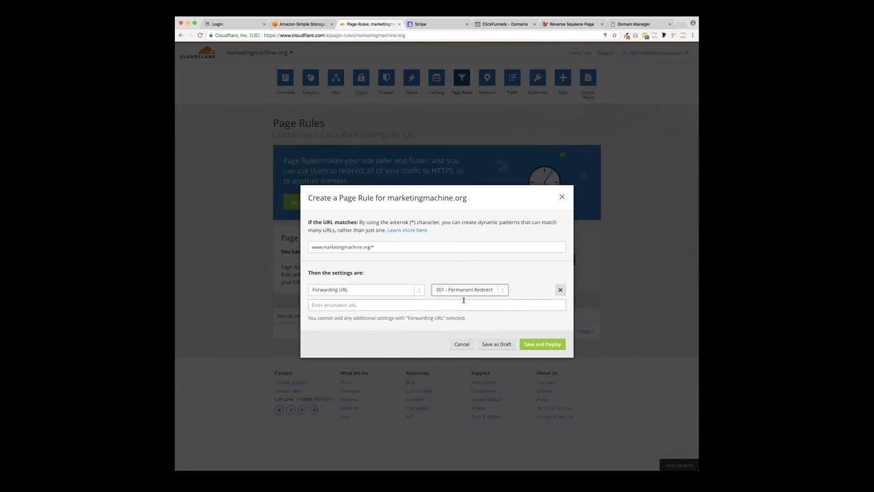
{"action": "left_click", "coordinate": [351, 305]}
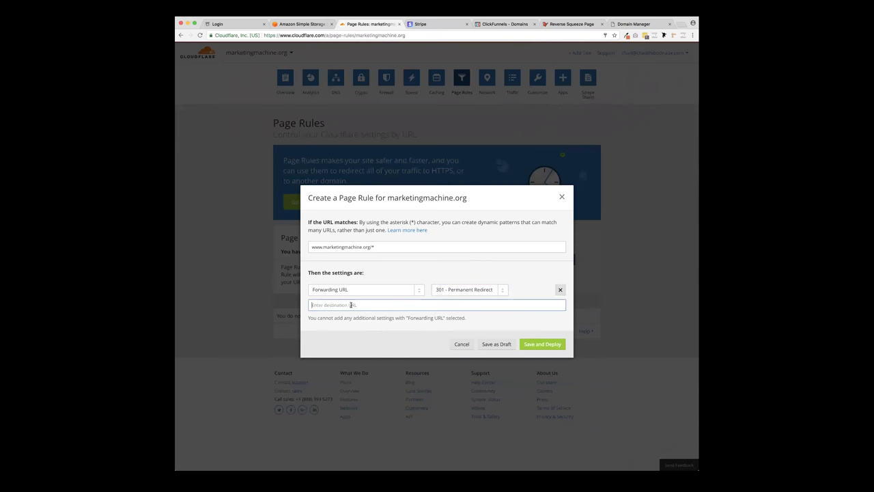
{"action": "type", "text": "https://"}
{"action": "left_click_drag", "start_coordinate": [323, 246], "coordinate": [368, 247]}
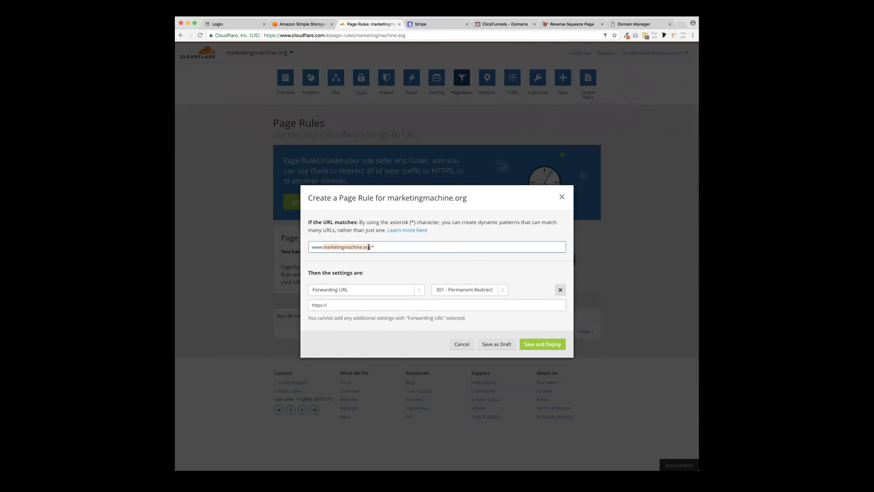
{"action": "left_click", "coordinate": [351, 305]}
{"action": "type", "text": "marketingmachine.org"}
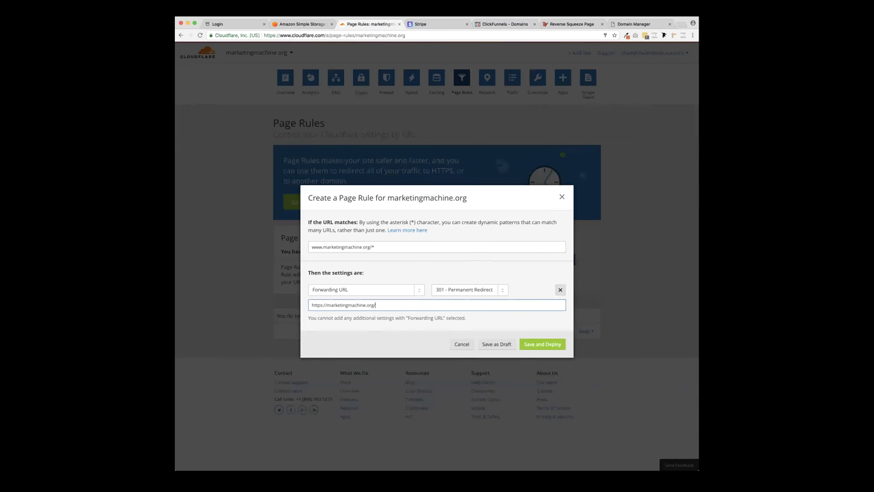
{"action": "type", "text": "$1"}
{"action": "left_click", "coordinate": [553, 345]}
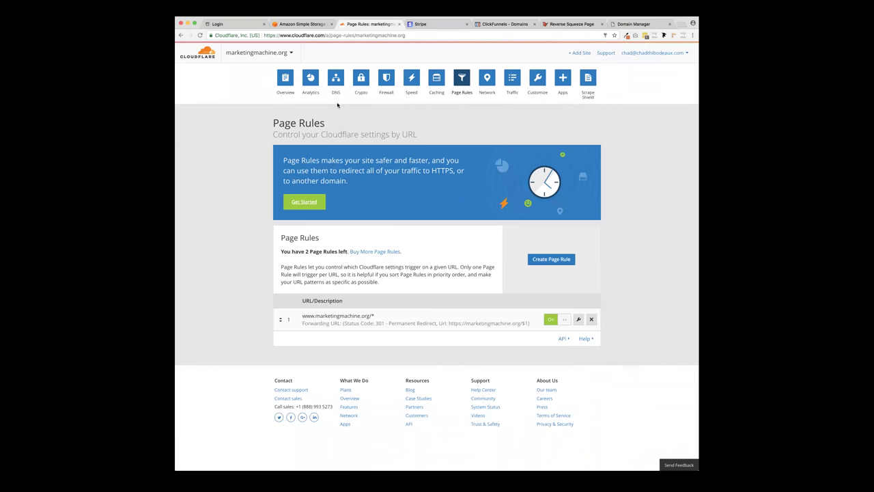
- Recheck marketingmachine.org's nameservers from the Overview until it shows Active, then close Cloudflare
{"action": "left_click", "coordinate": [336, 81]}
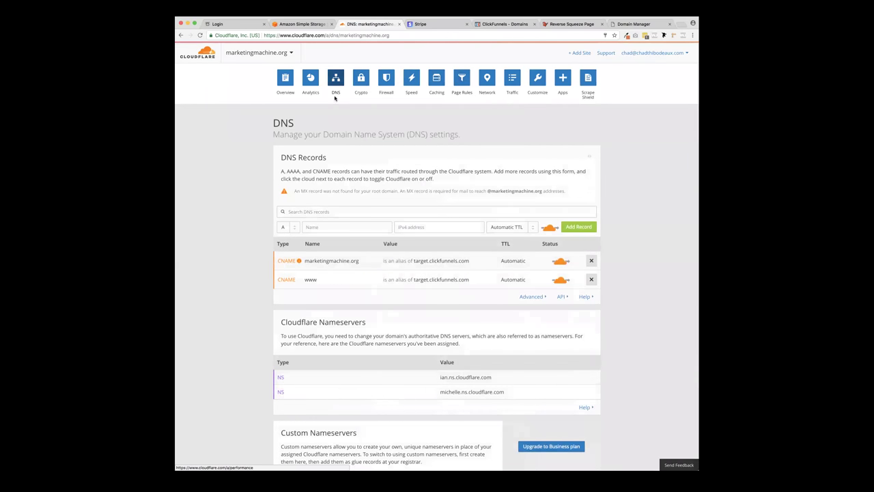
{"action": "left_click", "coordinate": [292, 85]}
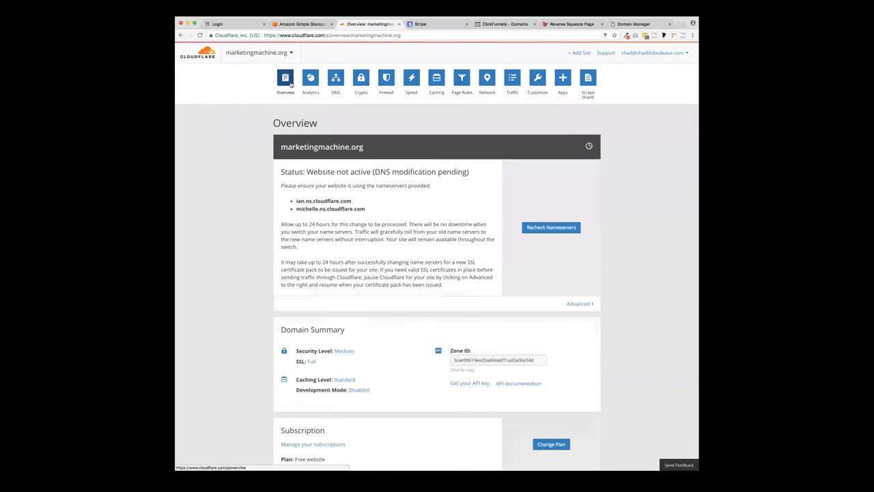
{"action": "scroll", "coordinate": [451, 224], "scroll_direction": "down", "scroll_amount": 2}
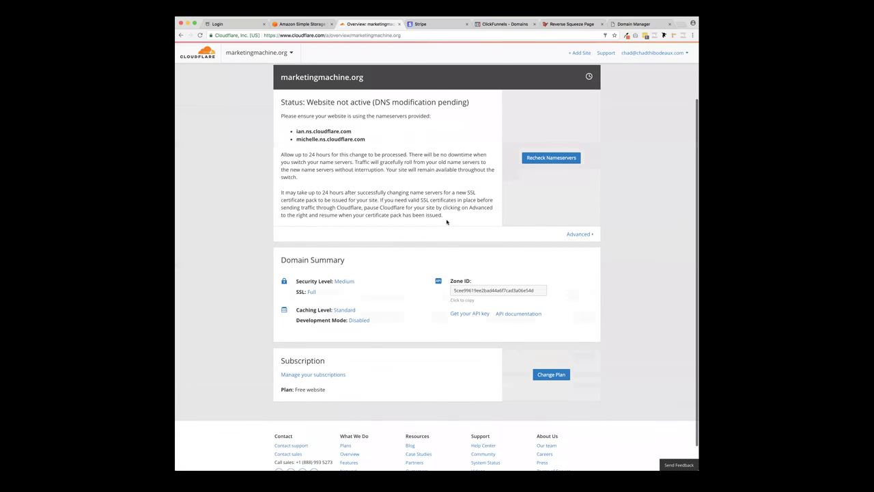
{"action": "scroll", "coordinate": [447, 222], "scroll_direction": "up", "scroll_amount": 1}
{"action": "left_click", "coordinate": [548, 185]}
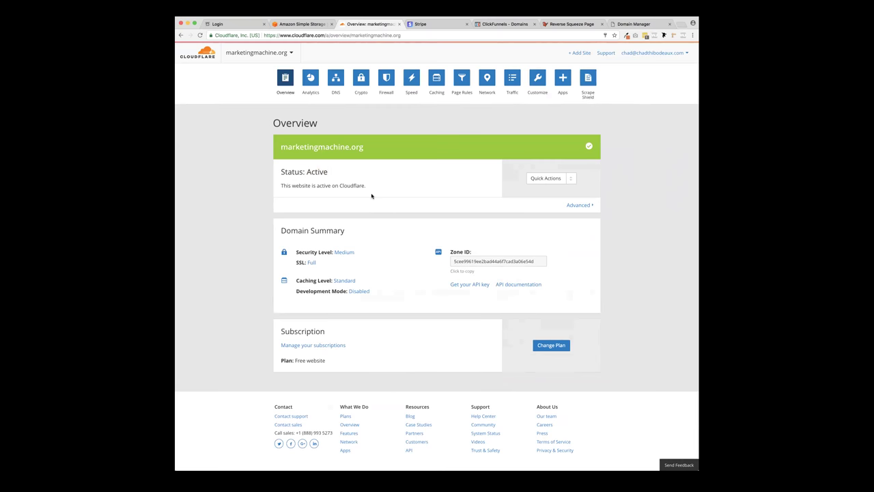
{"action": "left_click_drag", "start_coordinate": [281, 147], "coordinate": [368, 150]}
{"action": "left_click", "coordinate": [379, 157]}
{"action": "left_click", "coordinate": [399, 24]}
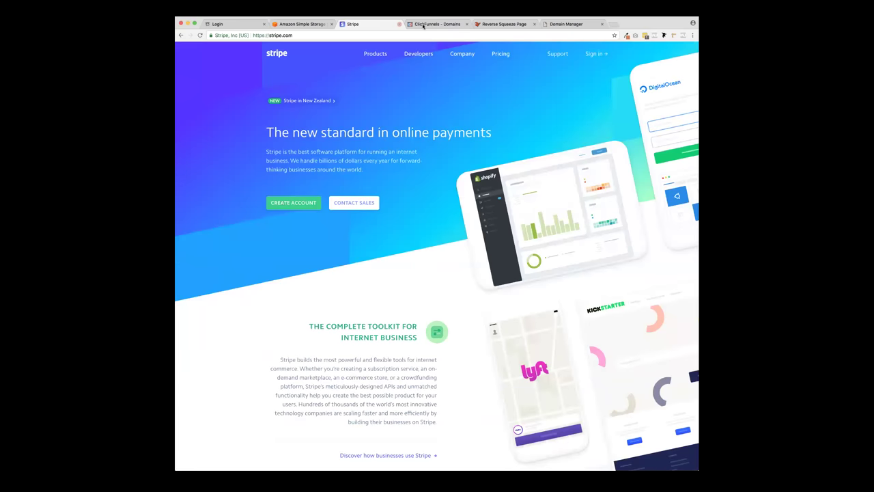
- On ClickFunnels Domains, mark the CNAME step done and run the connection check three times
{"action": "left_click", "coordinate": [431, 25]}
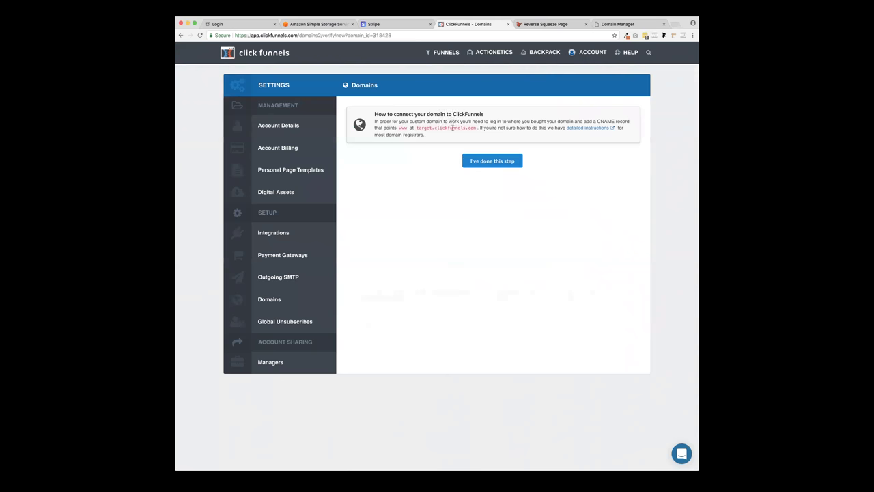
{"action": "left_click", "coordinate": [492, 162]}
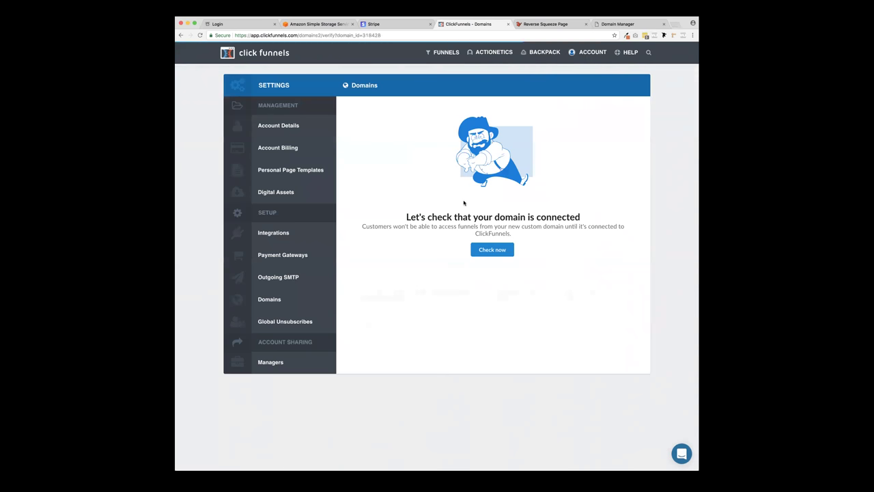
{"action": "left_click", "coordinate": [491, 251]}
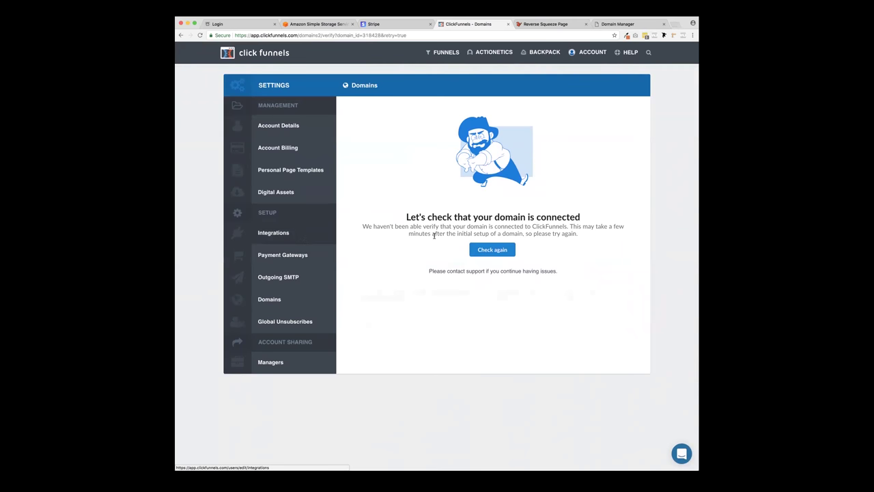
{"action": "left_click", "coordinate": [495, 250]}
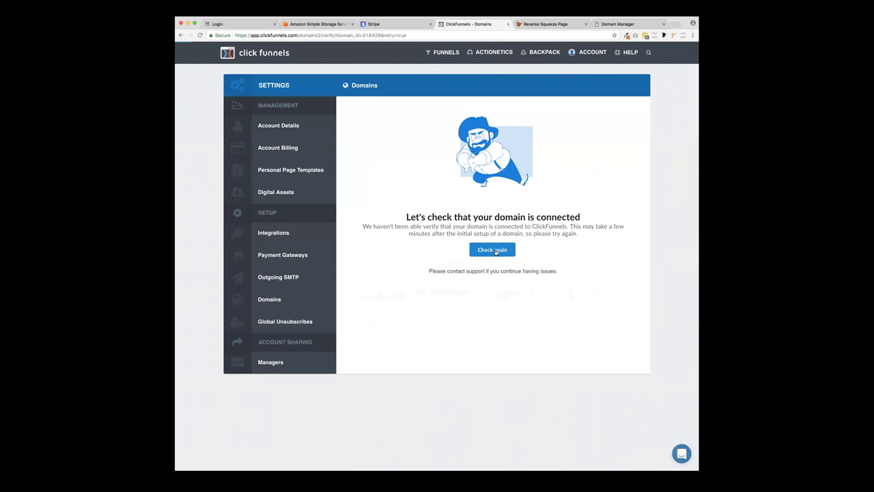
{"action": "left_click", "coordinate": [496, 251]}
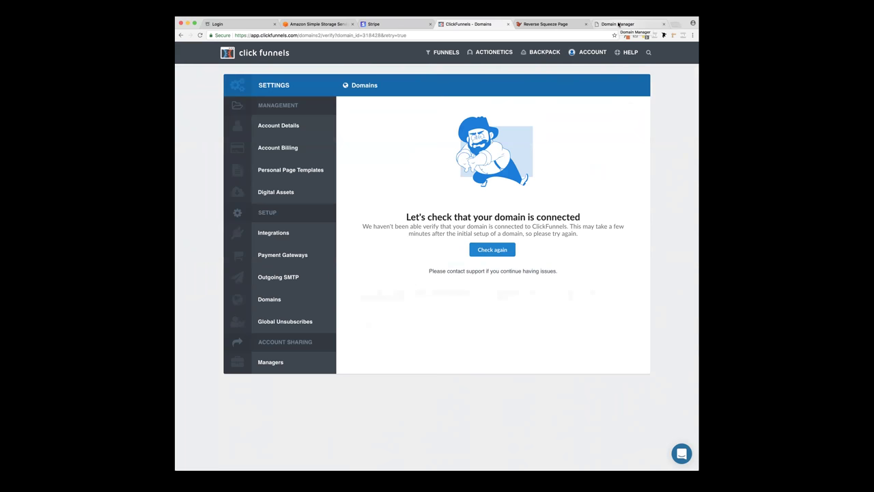
{"action": "mouse_move", "coordinate": [590, 53]}
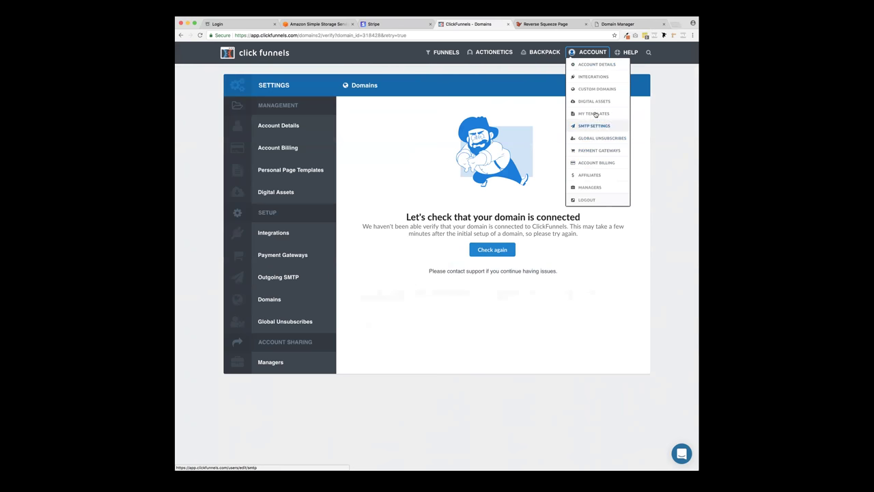
{"action": "left_click", "coordinate": [597, 90]}
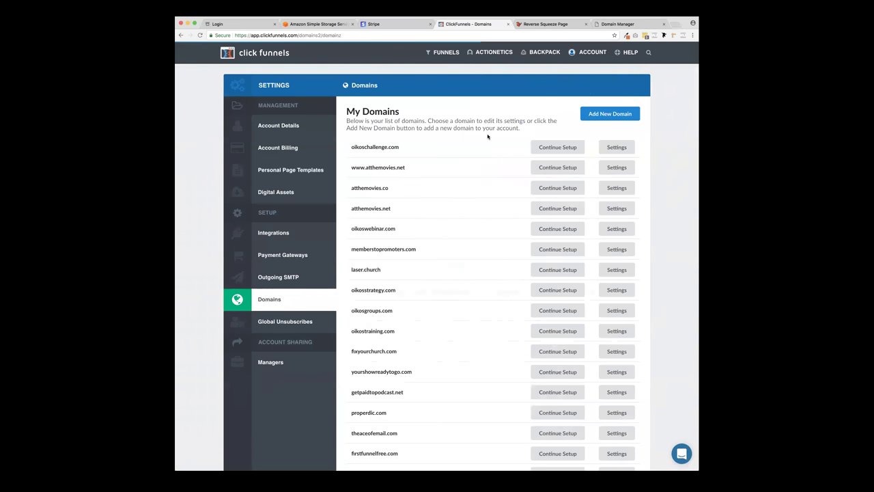
{"action": "scroll", "coordinate": [487, 137], "scroll_direction": "down", "scroll_amount": 7}
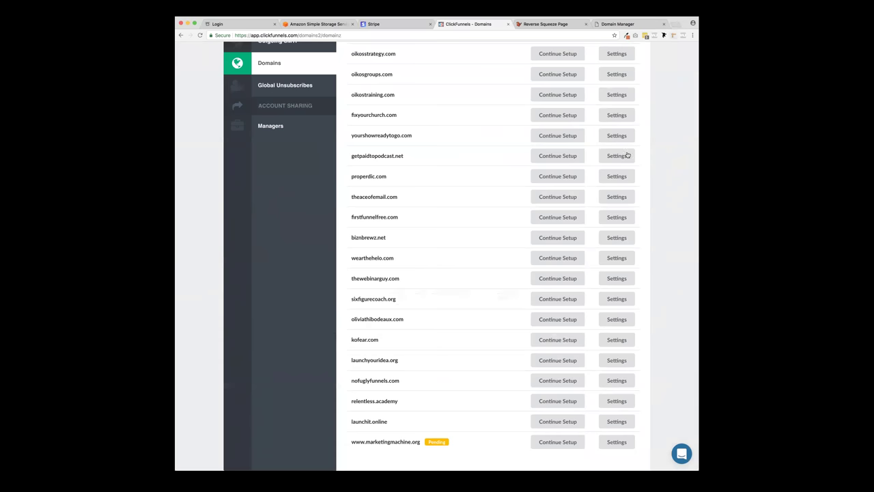
{"action": "left_click", "coordinate": [620, 445]}
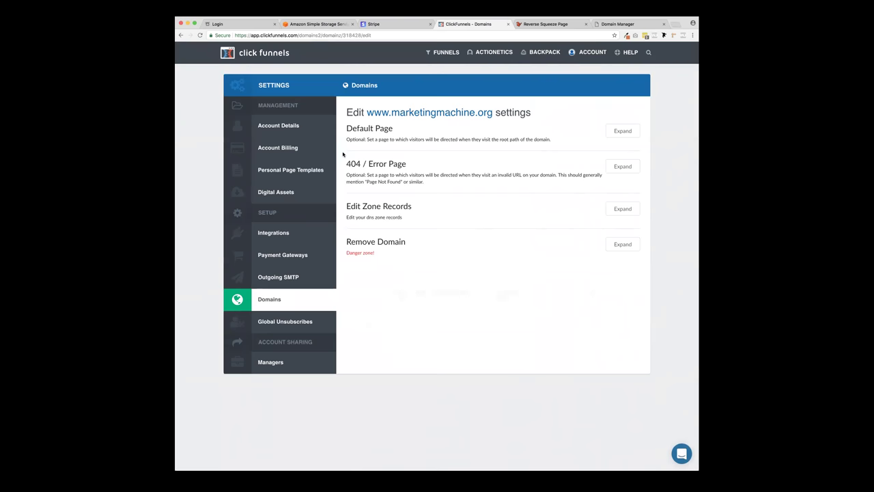
{"action": "left_click", "coordinate": [181, 36]}
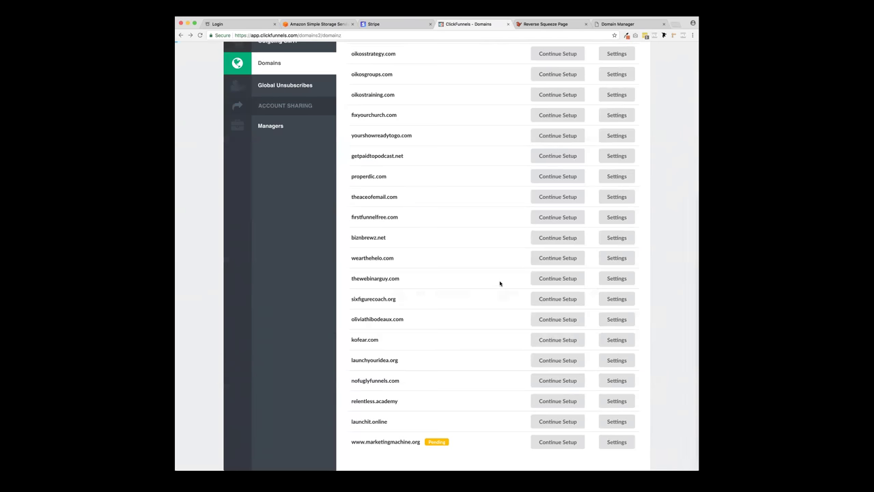
{"action": "left_click", "coordinate": [564, 443]}
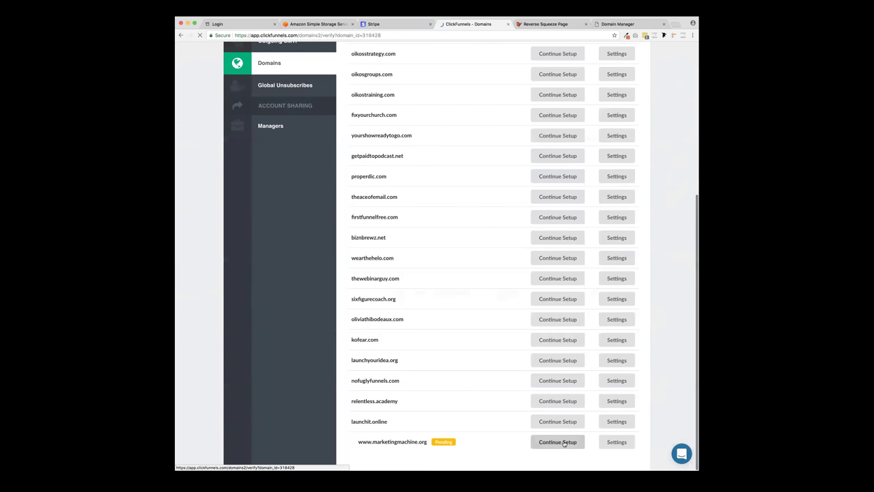
{"action": "left_click", "coordinate": [494, 255]}
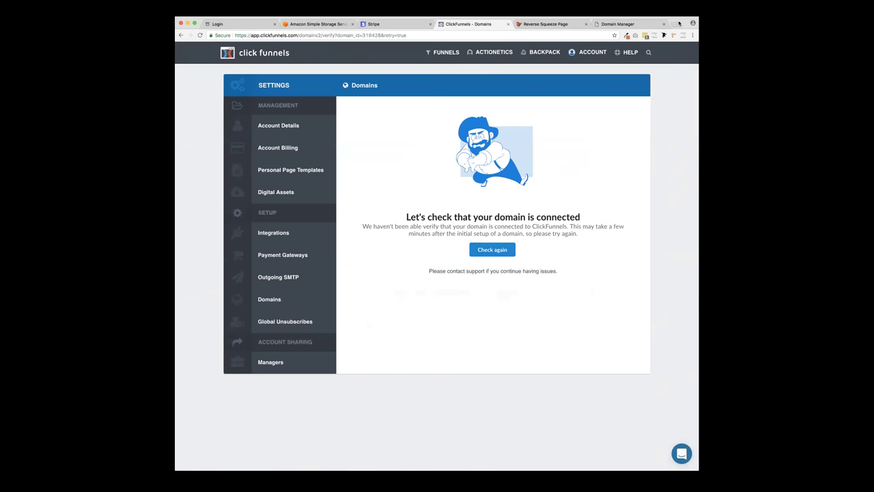
{"action": "left_click", "coordinate": [563, 29]}
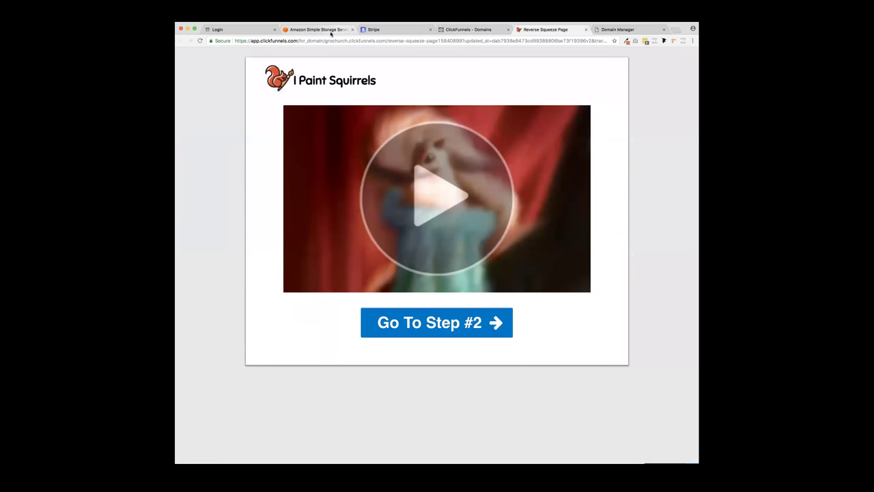
{"action": "left_click", "coordinate": [317, 31]}
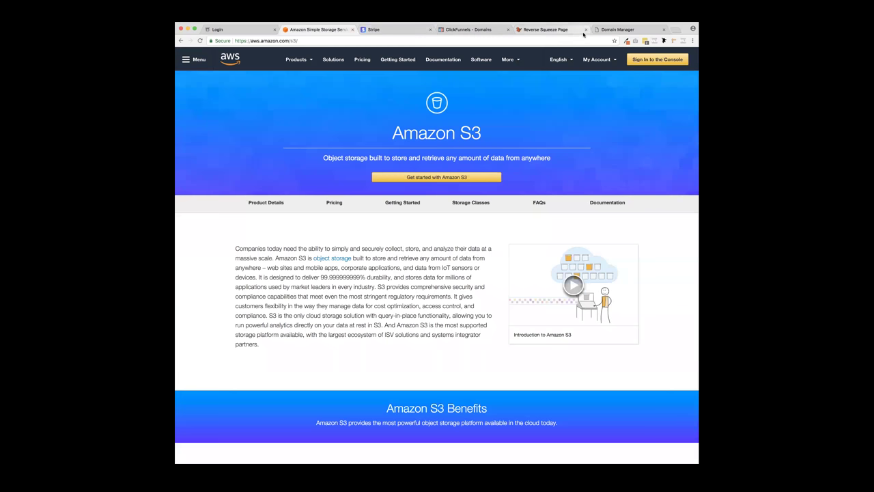
{"action": "left_click", "coordinate": [614, 29]}
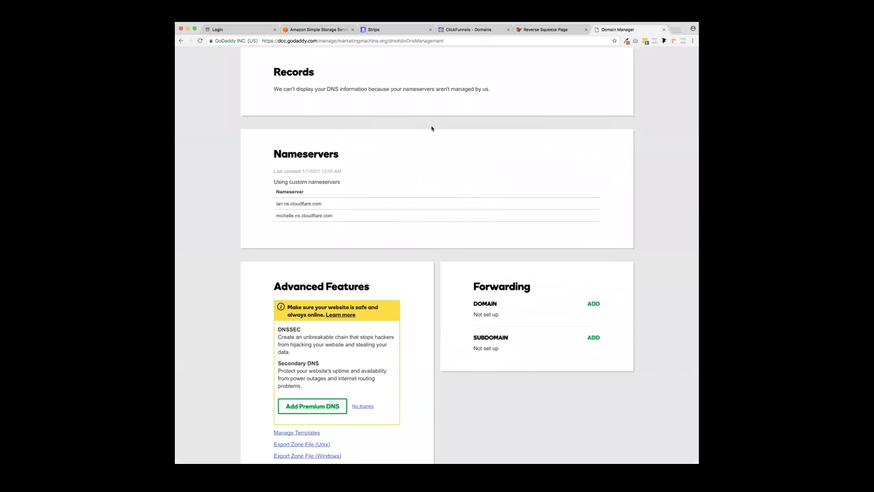
{"action": "scroll", "coordinate": [432, 129], "scroll_direction": "up", "scroll_amount": 2}
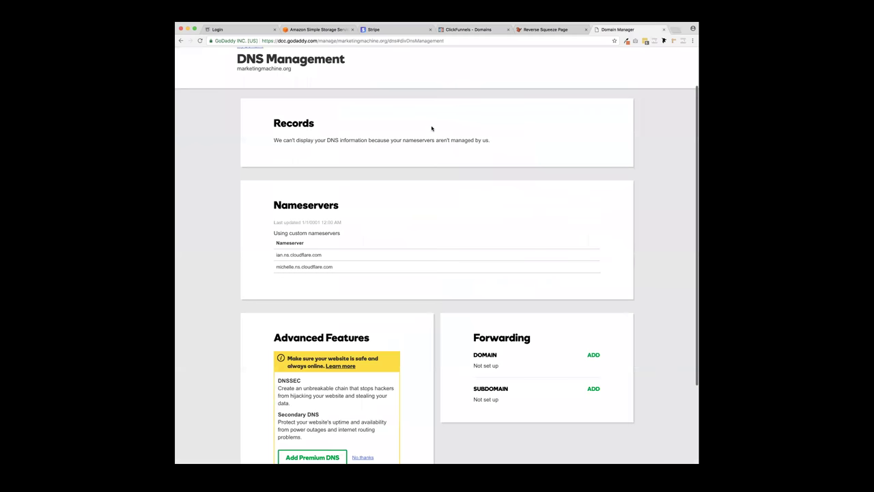
{"action": "scroll", "coordinate": [432, 128], "scroll_direction": "down", "scroll_amount": 4}
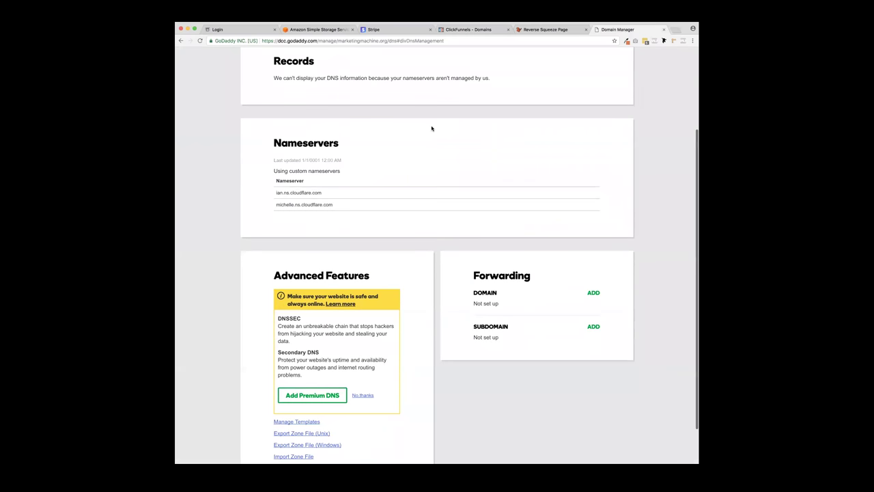
{"action": "scroll", "coordinate": [432, 128], "scroll_direction": "down", "scroll_amount": 1}
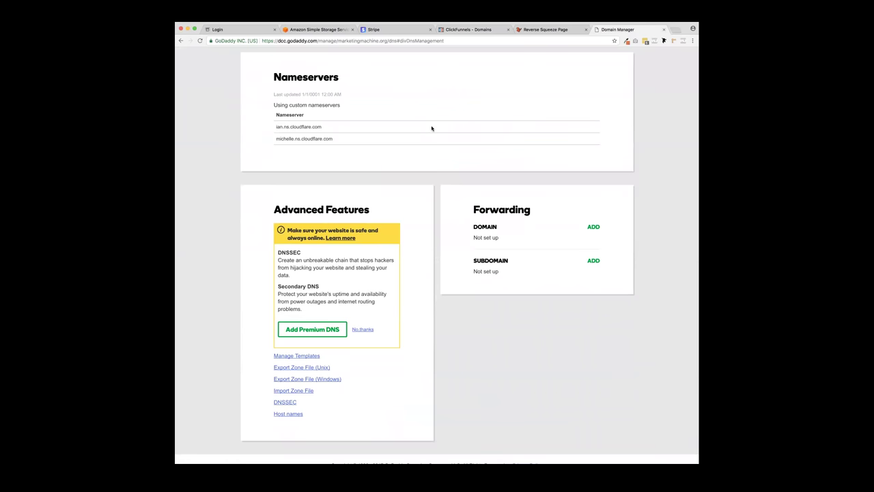
{"action": "scroll", "coordinate": [432, 129], "scroll_direction": "down", "scroll_amount": 1}
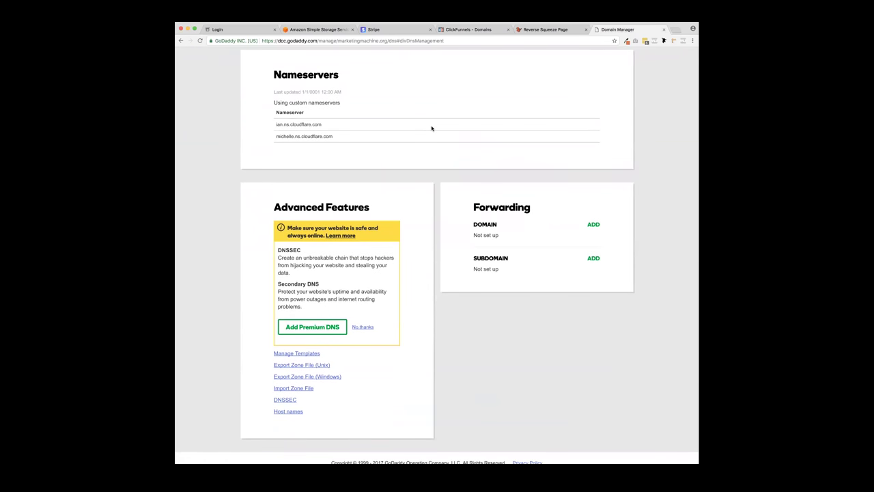
{"action": "left_click", "coordinate": [478, 30]}
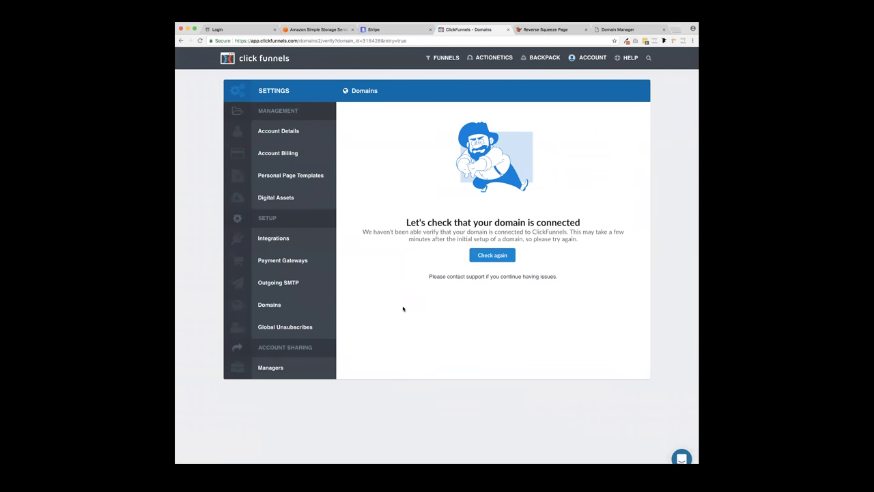
{"action": "double_click", "coordinate": [677, 25]}
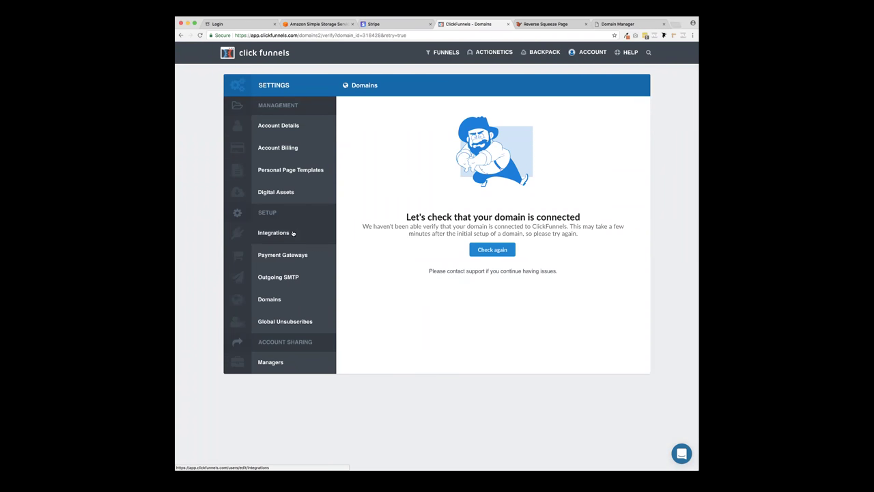
{"action": "left_click", "coordinate": [502, 253]}
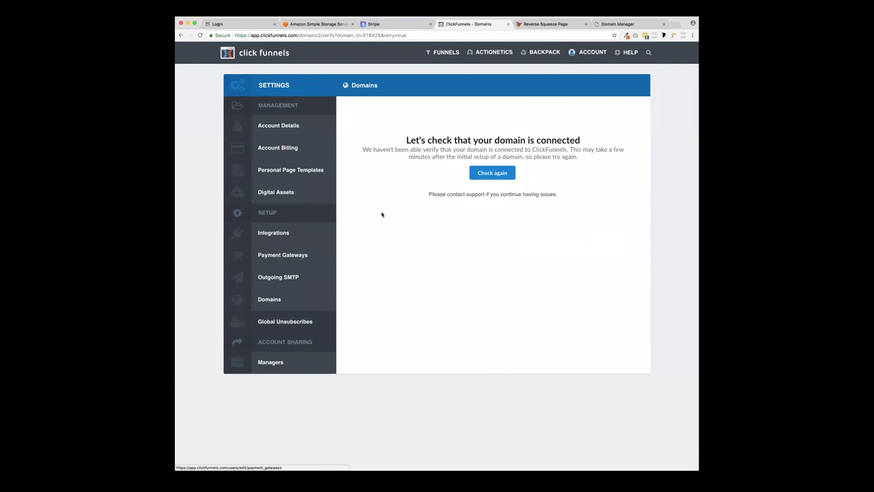
{"action": "left_click", "coordinate": [587, 54]}
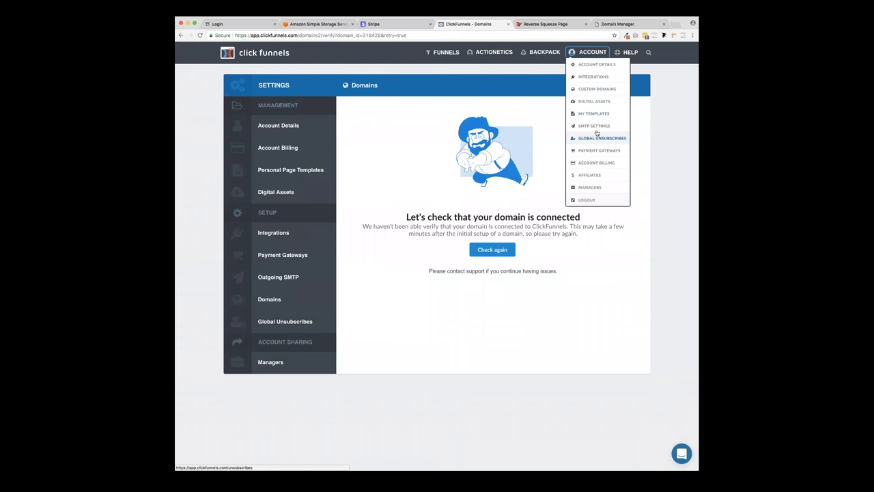
{"action": "left_click", "coordinate": [588, 89]}
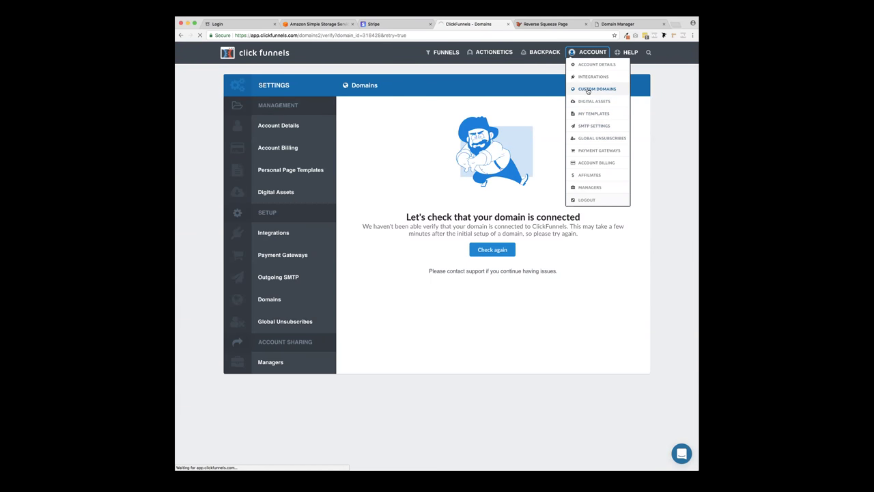
{"action": "scroll", "coordinate": [639, 304], "scroll_direction": "down", "scroll_amount": 5}
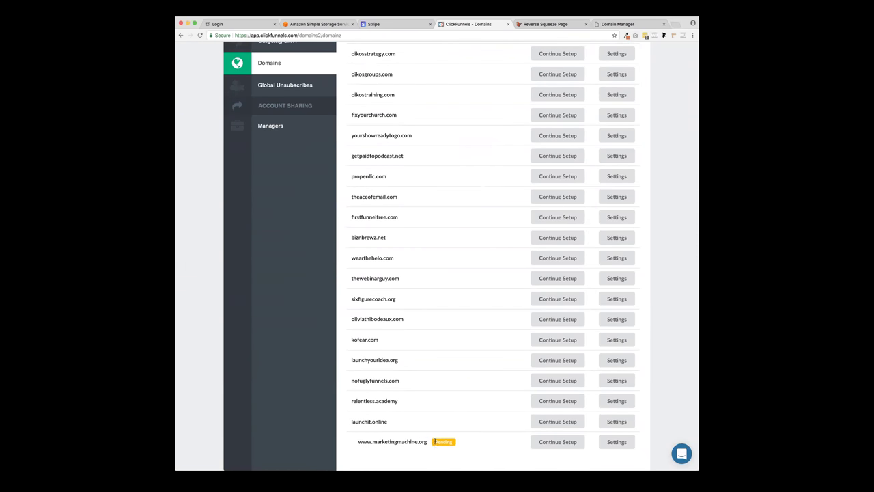
{"action": "left_click", "coordinate": [554, 442]}
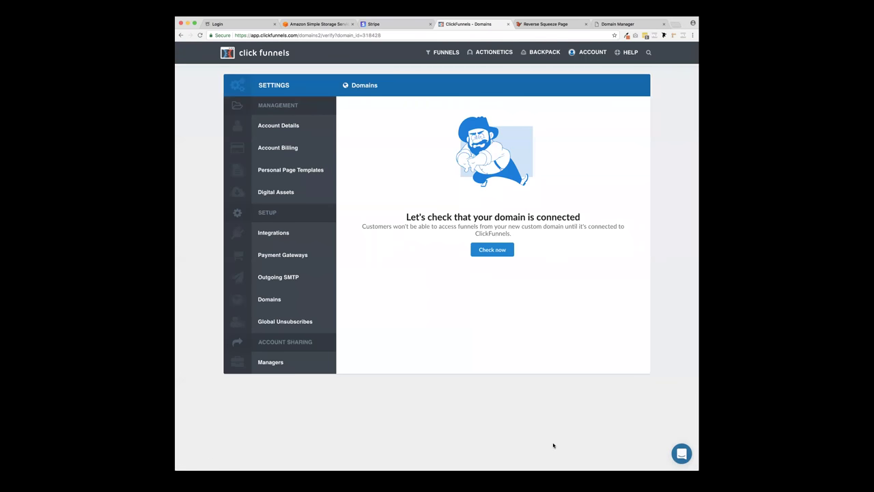
{"action": "left_click", "coordinate": [505, 253]}
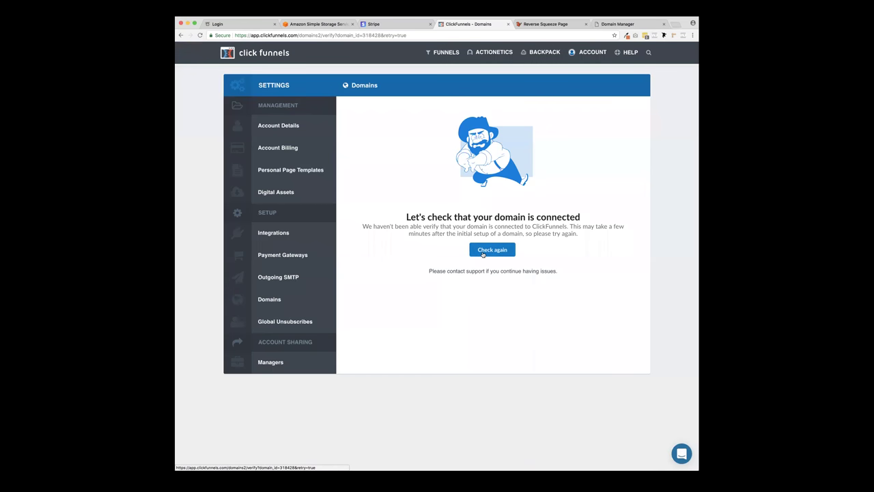
- Browse the funnels list and open the Application Funnel
{"action": "left_click", "coordinate": [444, 52]}
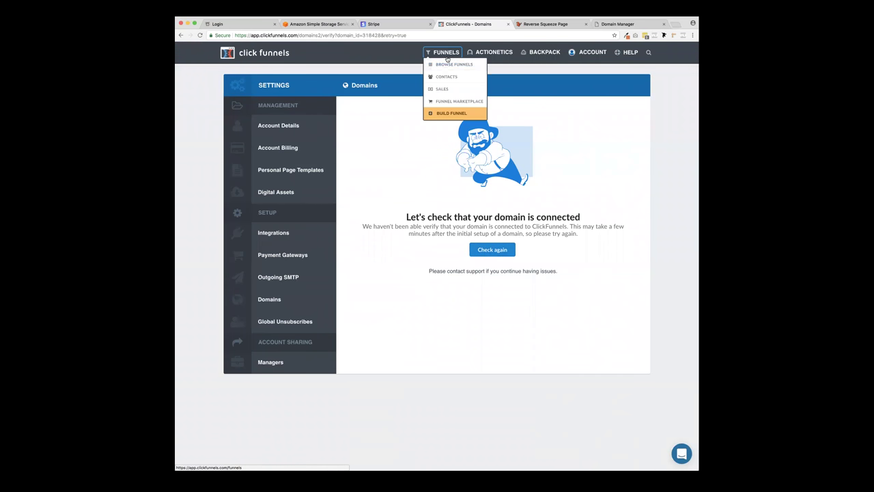
{"action": "left_click", "coordinate": [444, 64]}
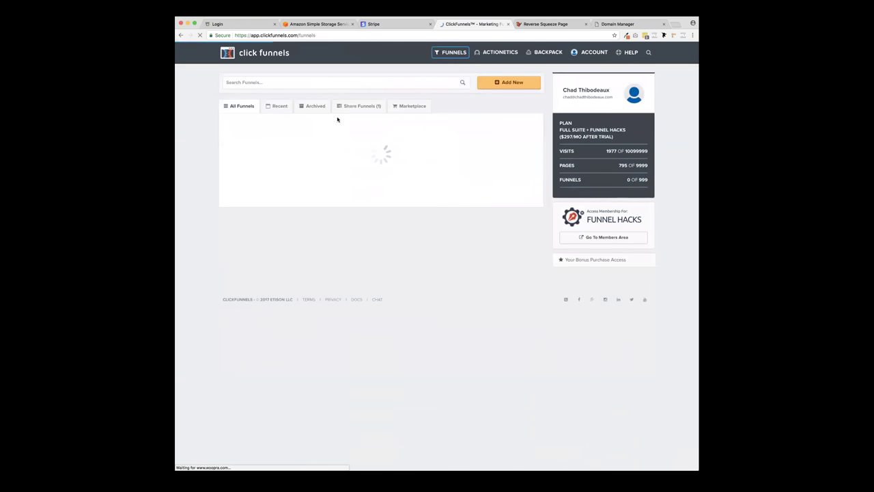
{"action": "left_click", "coordinate": [541, 24]}
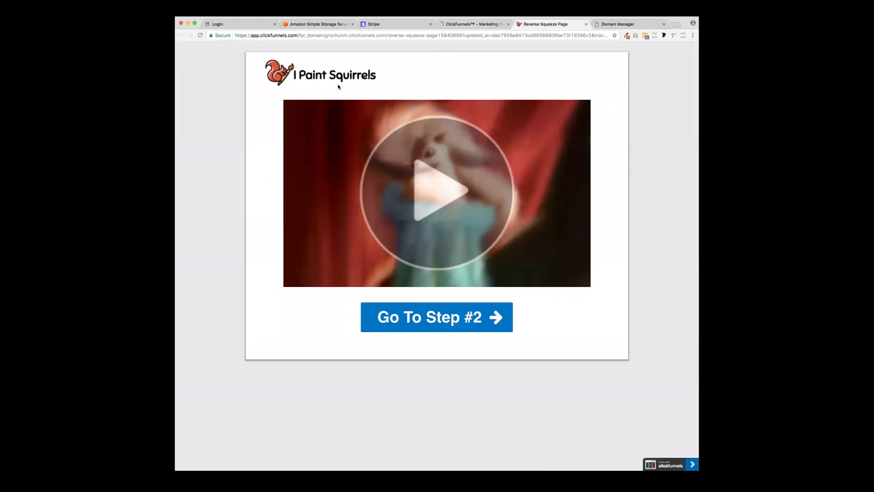
{"action": "left_click", "coordinate": [475, 24]}
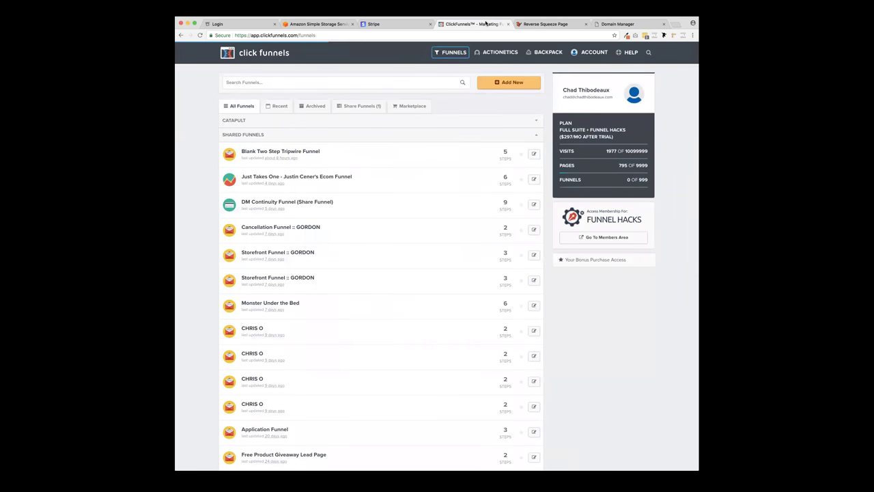
{"action": "scroll", "coordinate": [332, 341], "scroll_direction": "down", "scroll_amount": 2}
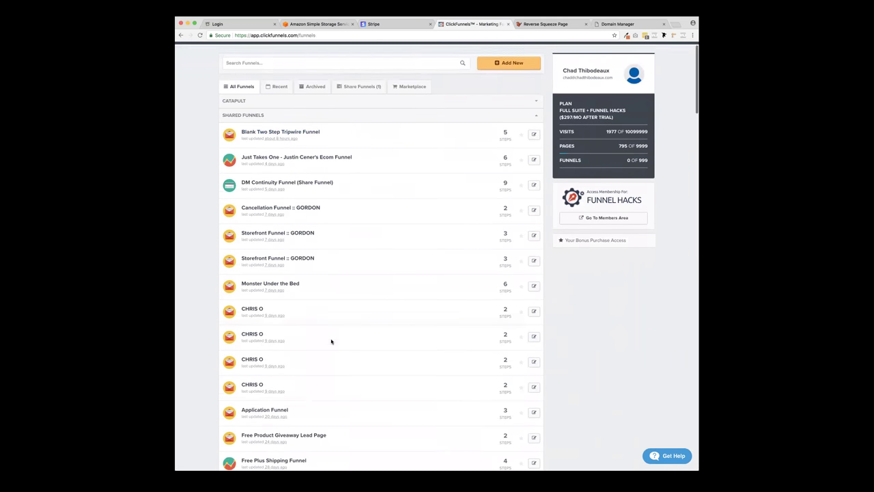
{"action": "scroll", "coordinate": [324, 358], "scroll_direction": "down", "scroll_amount": 3}
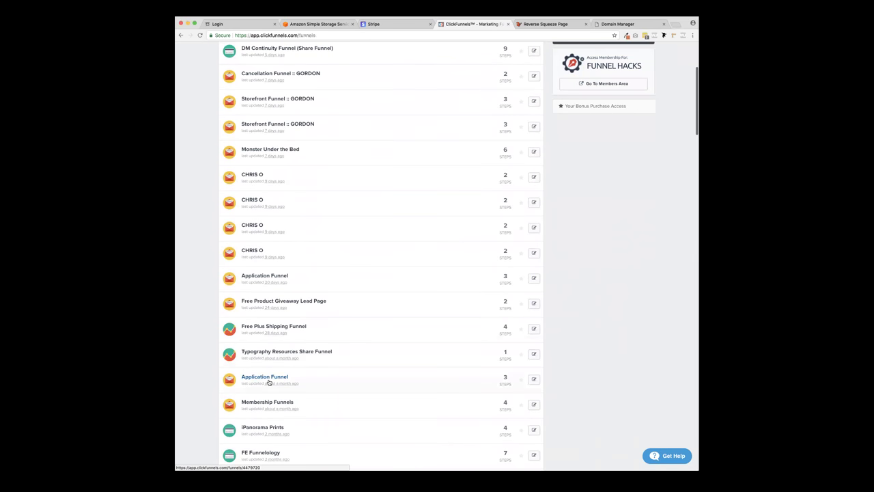
{"action": "left_click", "coordinate": [270, 381]}
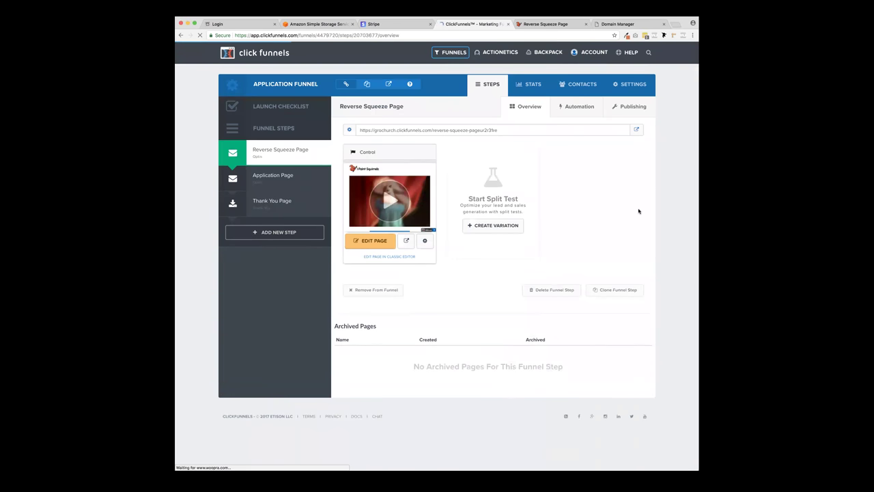
{"action": "left_click", "coordinate": [635, 84]}
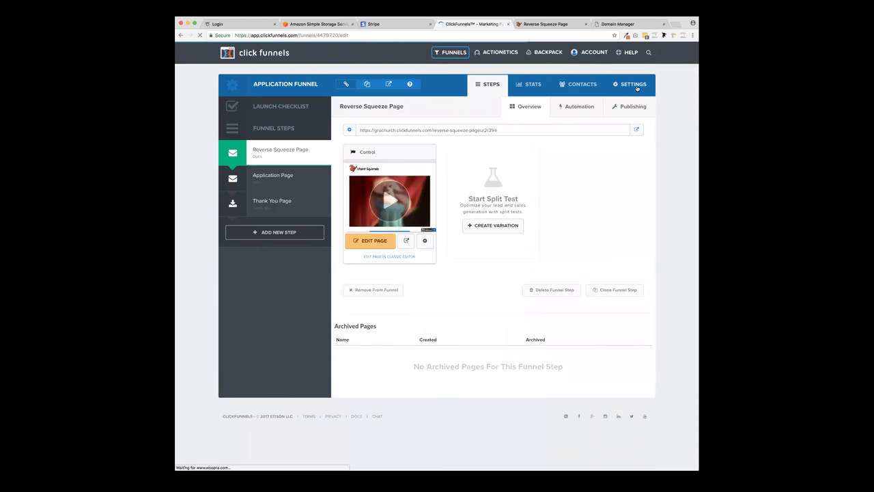
{"action": "left_click", "coordinate": [408, 179]}
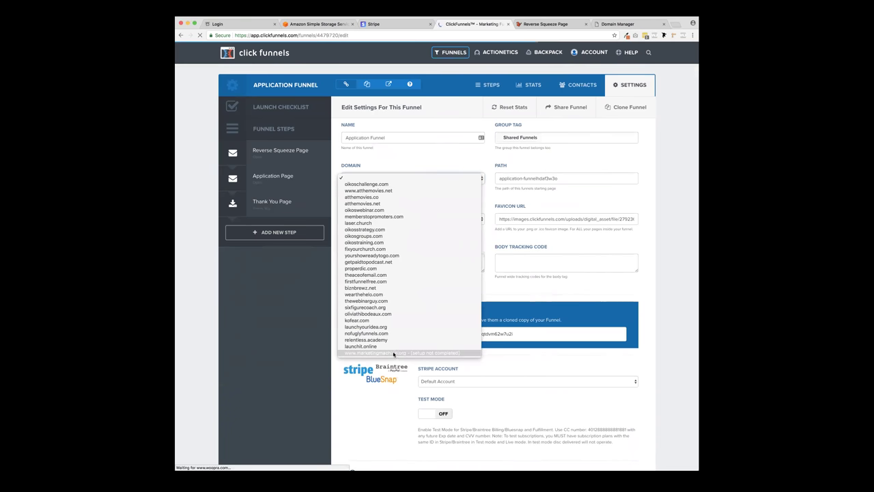
{"action": "left_click", "coordinate": [393, 180]}
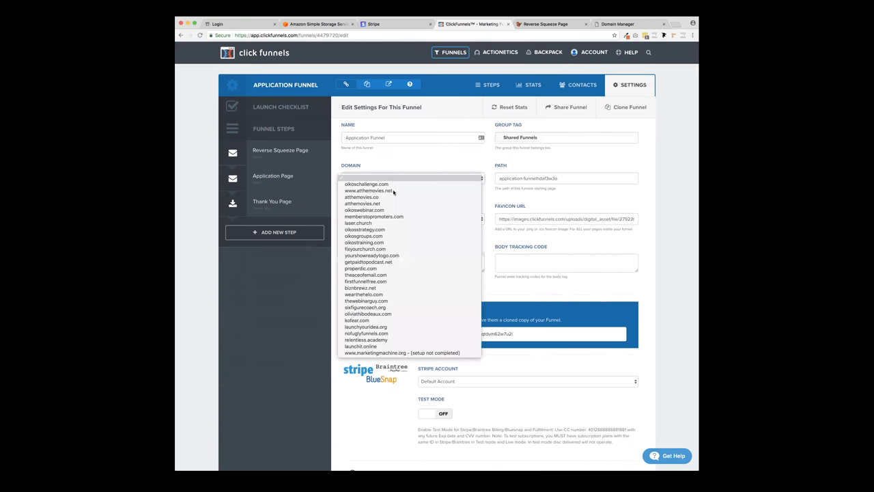
{"action": "left_click", "coordinate": [400, 353]}
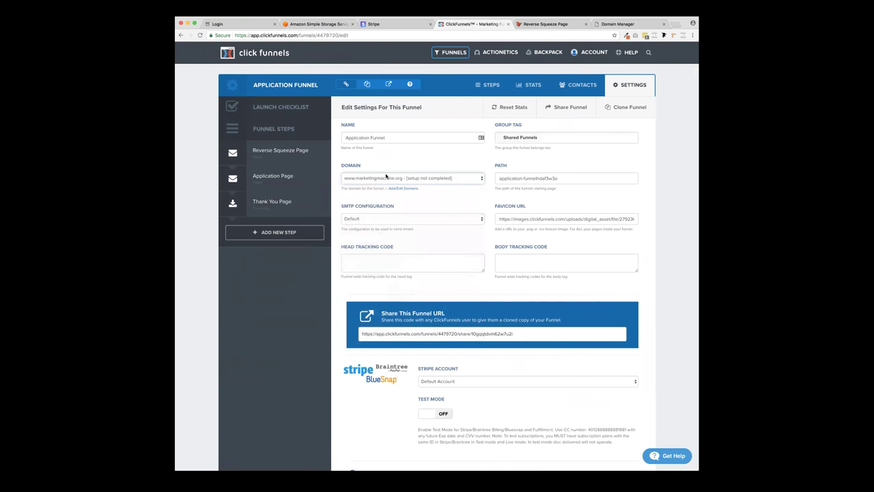
{"action": "left_click", "coordinate": [499, 178]}
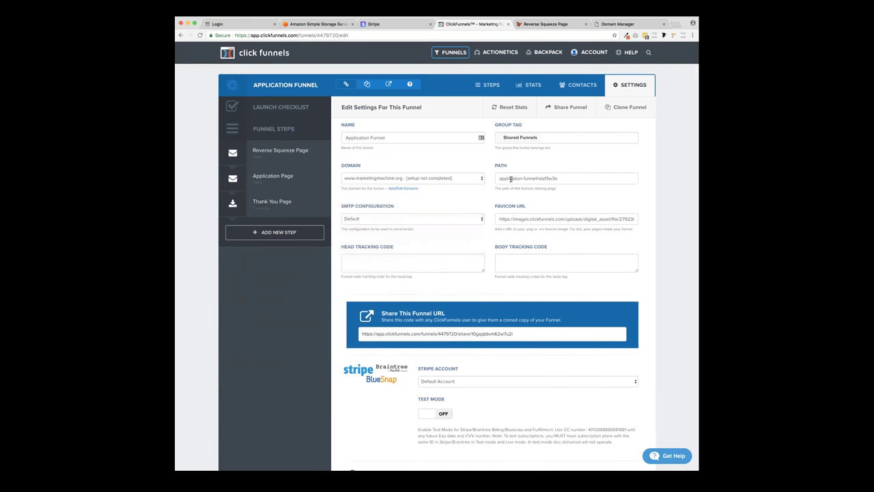
{"action": "triple_click", "coordinate": [511, 179]}
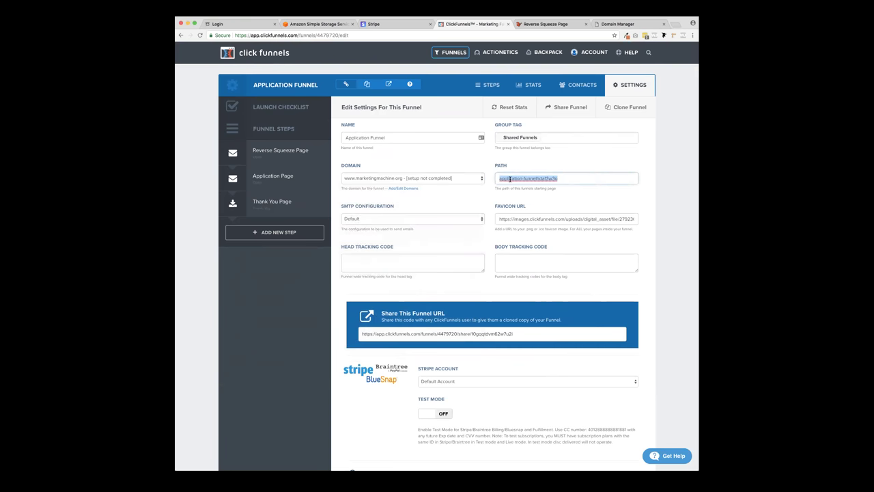
{"action": "key", "text": "BackSpace"}
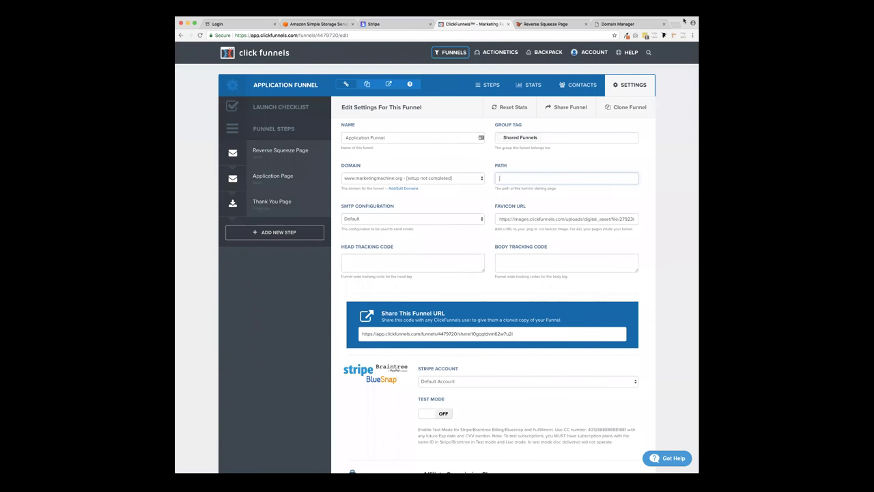
{"action": "left_click", "coordinate": [656, 415]}
{"action": "scroll", "coordinate": [656, 415], "scroll_direction": "down", "scroll_amount": 10}
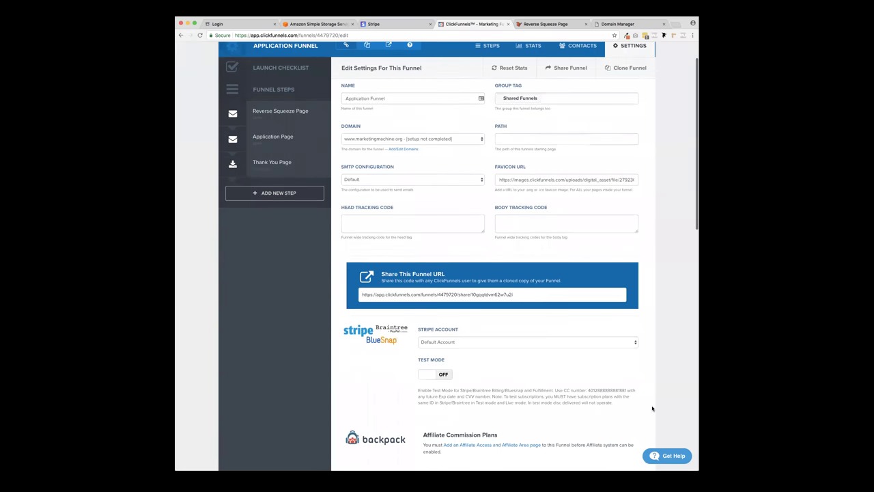
{"action": "scroll", "coordinate": [651, 408], "scroll_direction": "down", "scroll_amount": 5}
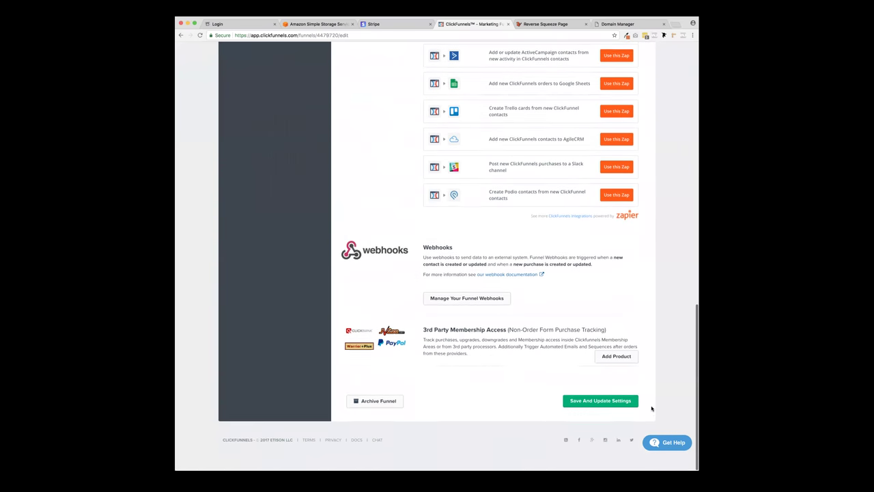
{"action": "left_click", "coordinate": [619, 414]}
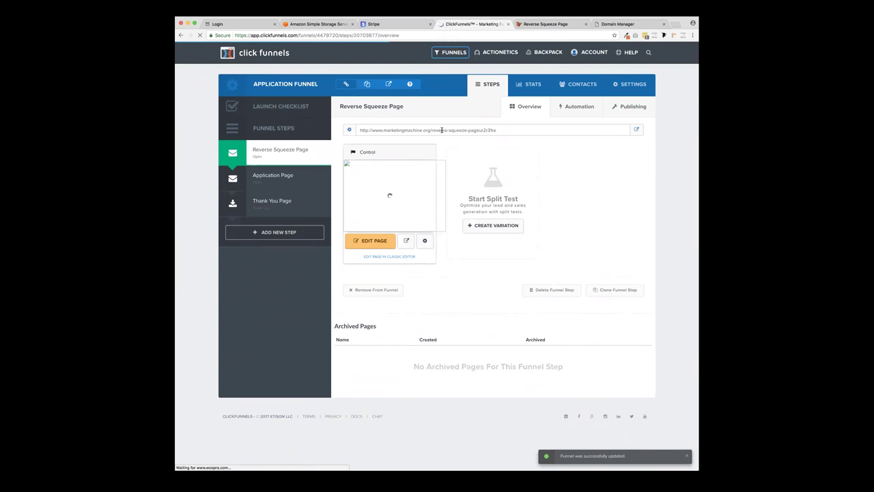
- Clear the Reverse Squeeze Page step's Publishing path and update the funnel step
{"action": "left_click", "coordinate": [634, 106]}
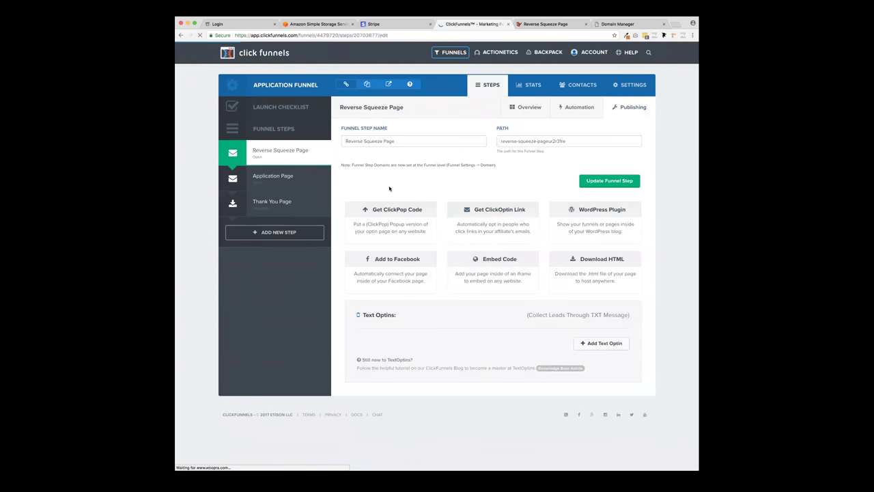
{"action": "triple_click", "coordinate": [536, 141]}
{"action": "key", "text": "BackSpace"}
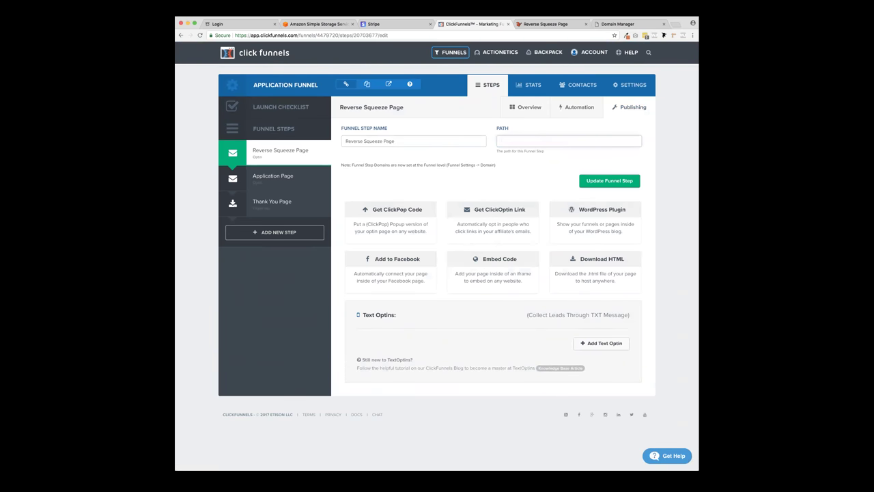
{"action": "left_click", "coordinate": [596, 179]}
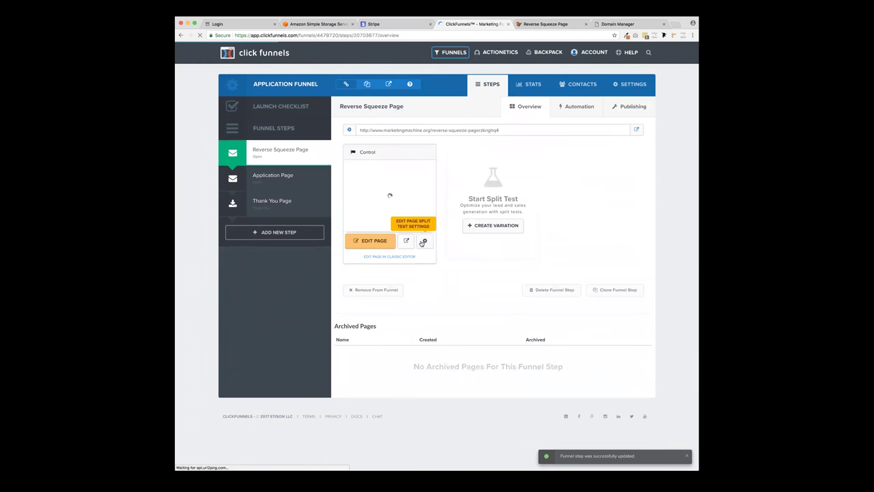
- Clear the page's path in its split-test settings and update the page
{"action": "left_click", "coordinate": [425, 242]}
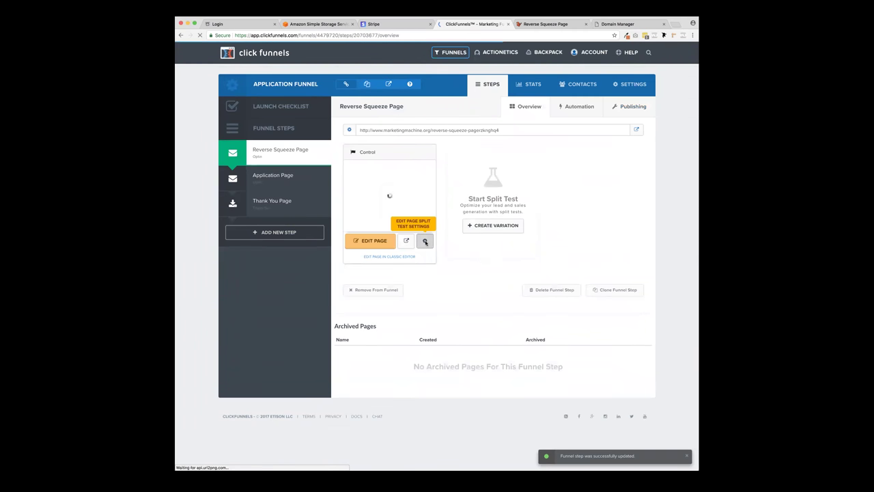
{"action": "triple_click", "coordinate": [396, 156]}
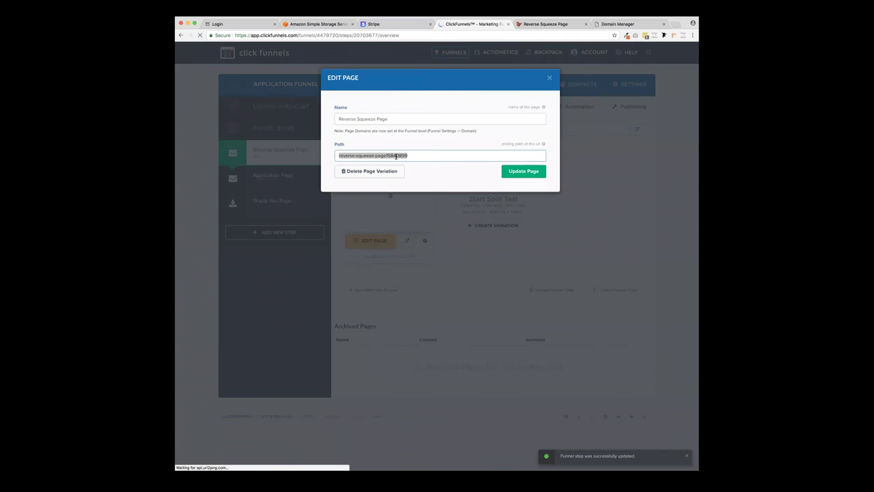
{"action": "key", "text": "BackSpace"}
{"action": "left_click", "coordinate": [524, 171]}
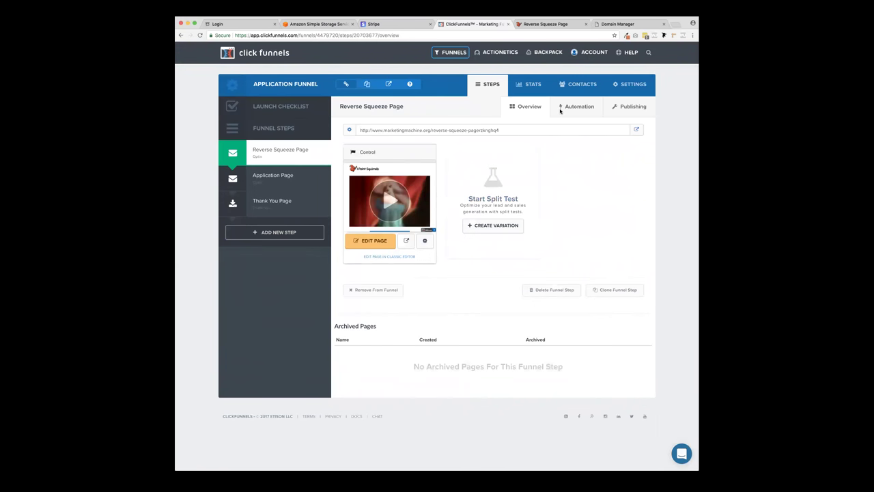
{"action": "left_click", "coordinate": [639, 84]}
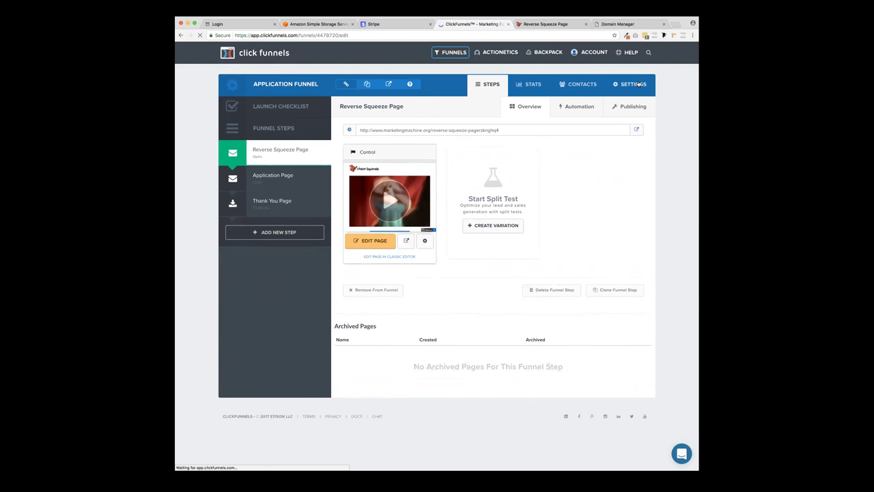
- Set the funnel settings path to home-page and save the funnel settings
{"action": "triple_click", "coordinate": [511, 181]}
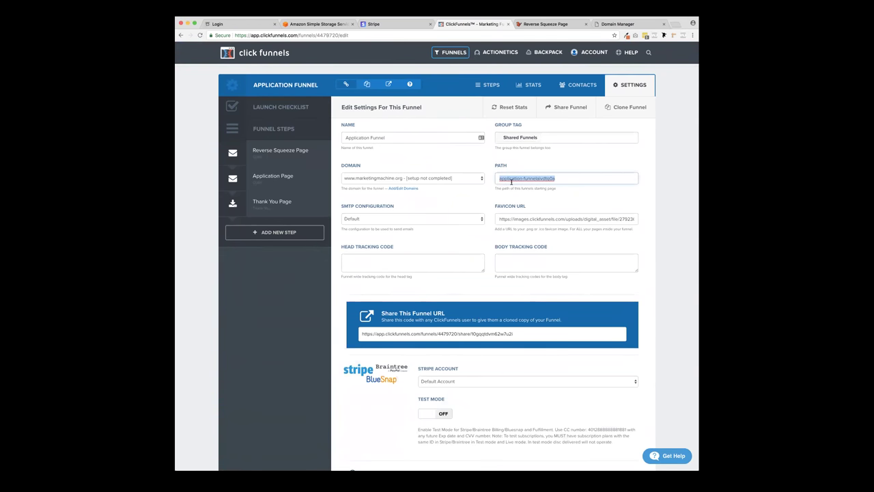
{"action": "type", "text": "ho"}
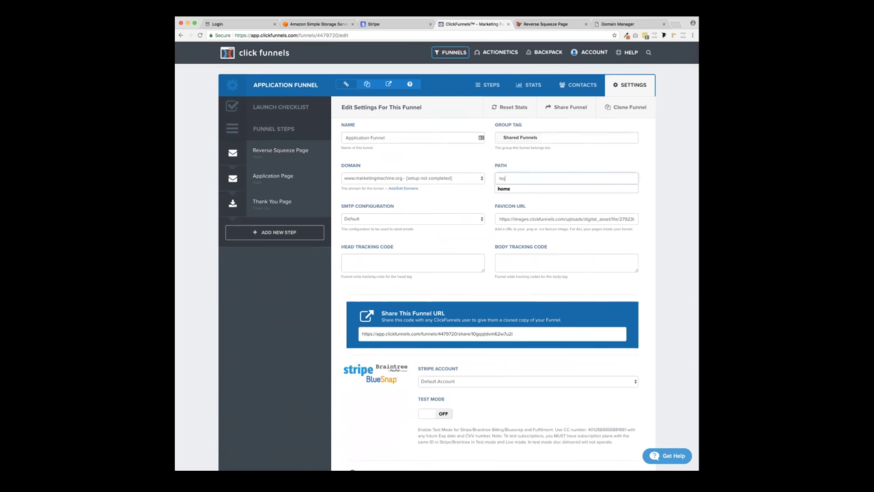
{"action": "type", "text": "me-page"}
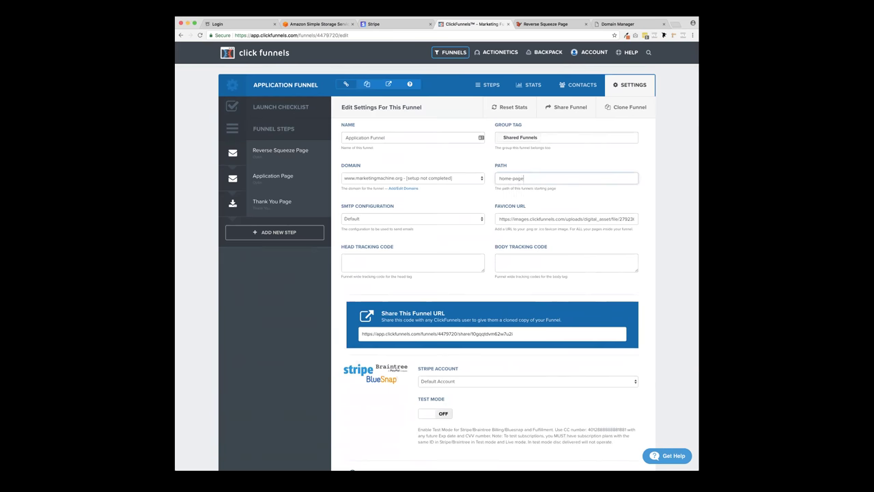
{"action": "key", "text": "alt+shift+Left"}
{"action": "key", "text": "alt+shift+Left"}
{"action": "key", "text": "ctrl+c"}
{"action": "left_click", "coordinate": [653, 177]}
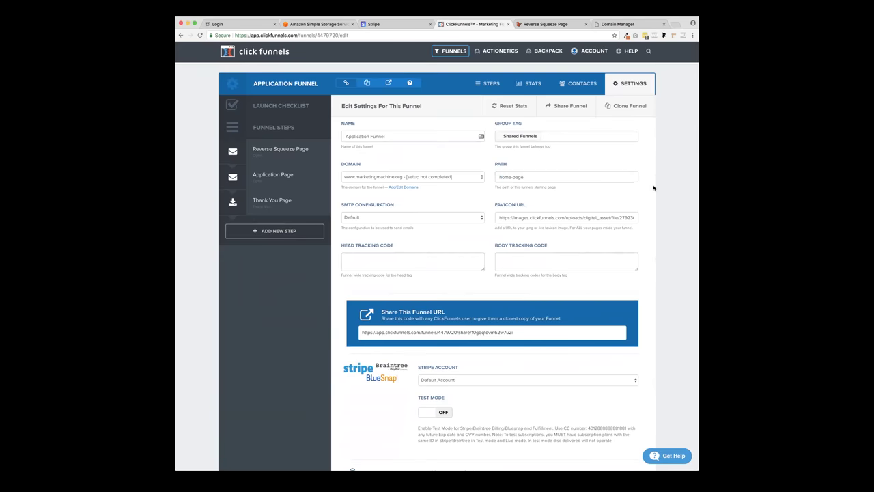
{"action": "scroll", "coordinate": [654, 187], "scroll_direction": "down", "scroll_amount": 15}
{"action": "left_click", "coordinate": [602, 418]}
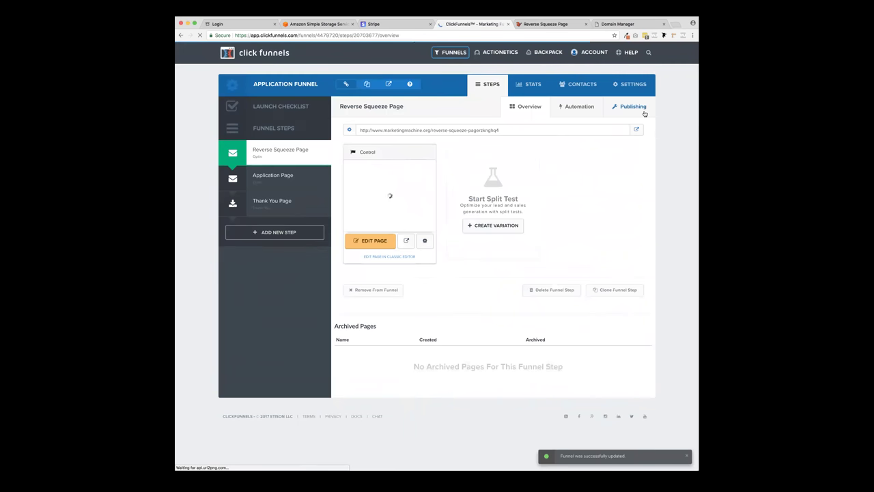
- Set both the step's Publishing path and its page's split-test path to home-page
{"action": "left_click", "coordinate": [643, 111]}
{"action": "triple_click", "coordinate": [541, 140]}
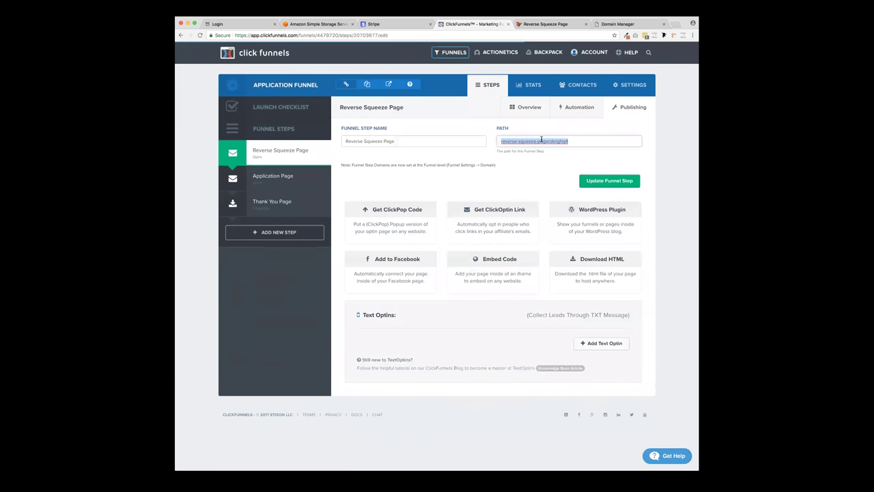
{"action": "type", "text": "home-page"}
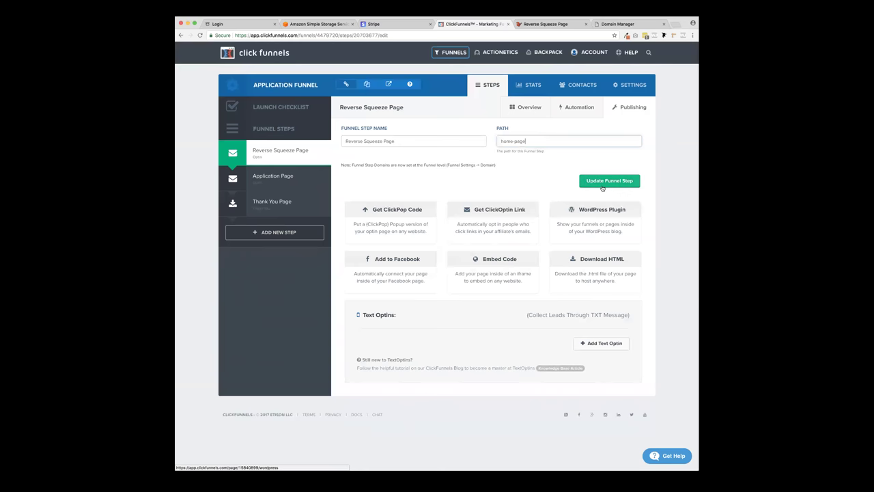
{"action": "left_click", "coordinate": [604, 183]}
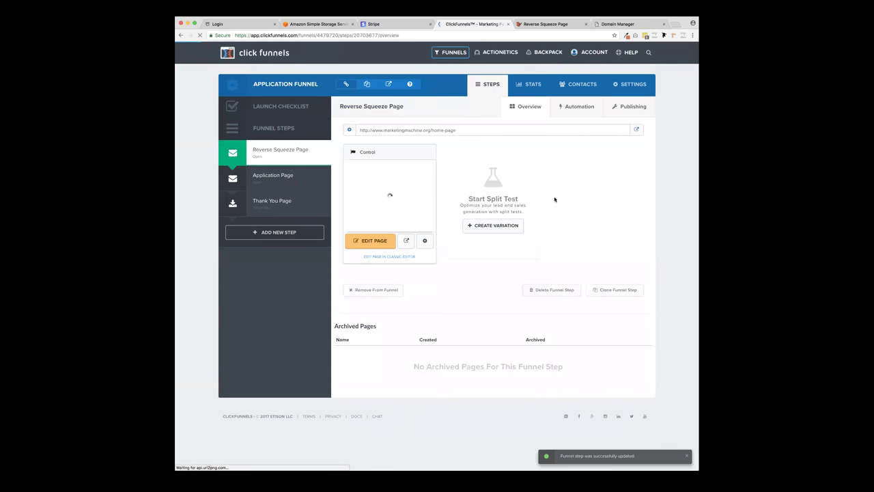
{"action": "left_click", "coordinate": [424, 242]}
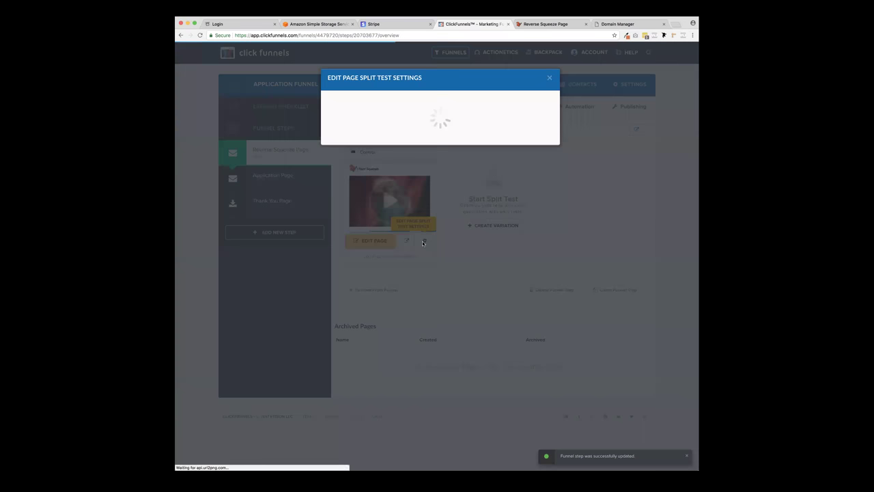
{"action": "triple_click", "coordinate": [394, 156]}
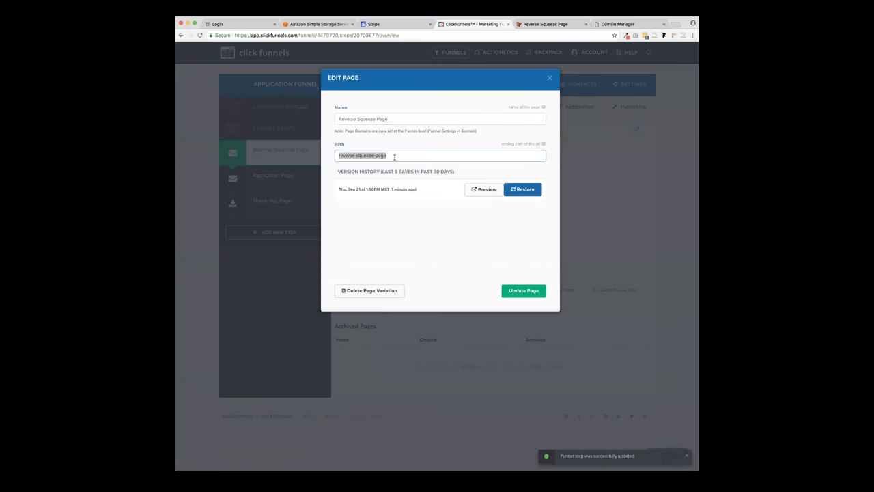
{"action": "key", "text": "ctrl+v"}
{"action": "left_click", "coordinate": [529, 293]}
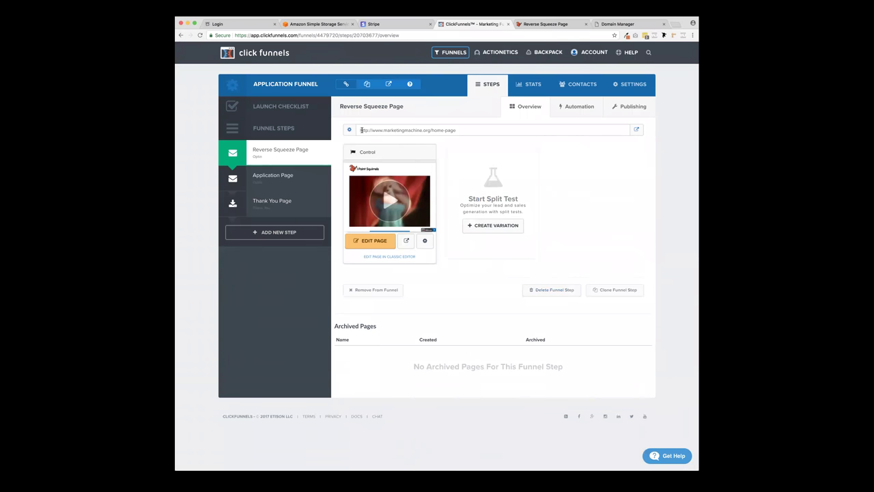
- Load the step URL marketingmachine.org/home-page in a new tab, then return to ClickFunnels
{"action": "triple_click", "coordinate": [456, 130]}
{"action": "key", "text": "ctrl+c"}
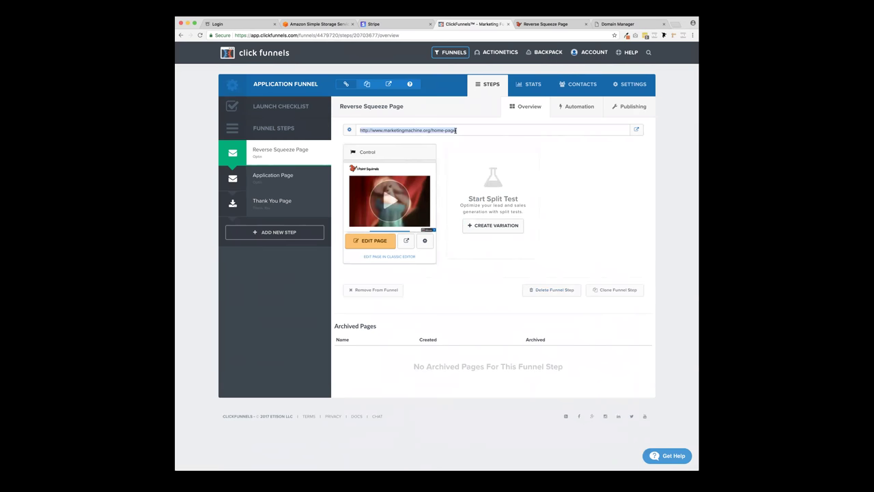
{"action": "left_click", "coordinate": [674, 24]}
{"action": "key", "text": "ctrl+v"}
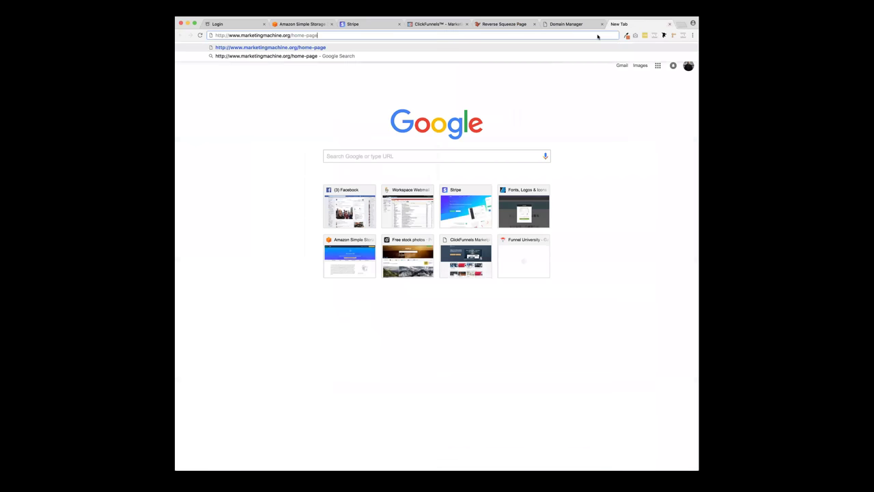
{"action": "key", "text": "Return"}
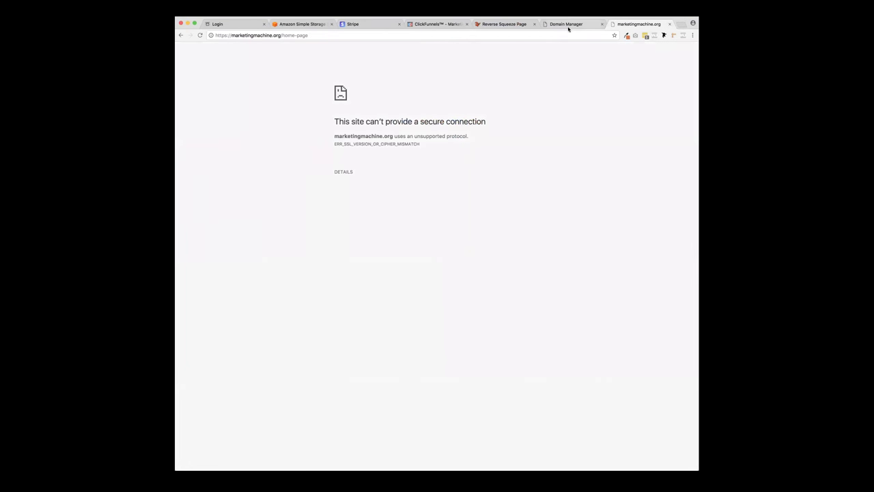
{"action": "left_click", "coordinate": [568, 25]}
{"action": "left_click", "coordinate": [517, 24]}
{"action": "left_click", "coordinate": [461, 27]}
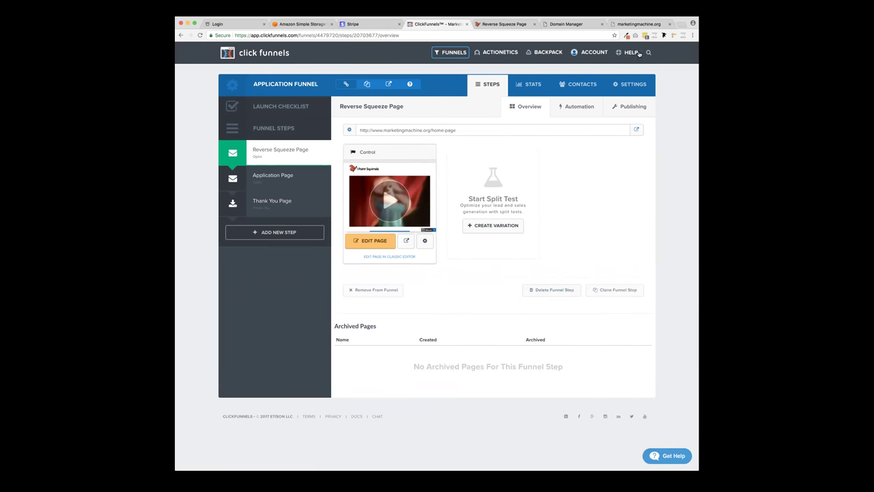
- Search Help Docs for 'setup domain using cloudflare' and open the Custom Domain Setup article
{"action": "mouse_move", "coordinate": [636, 54]}
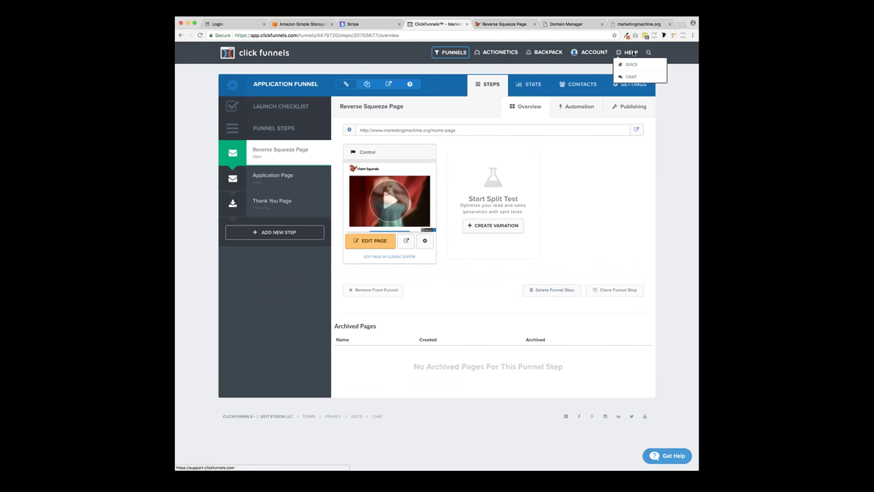
{"action": "left_click", "coordinate": [634, 64]}
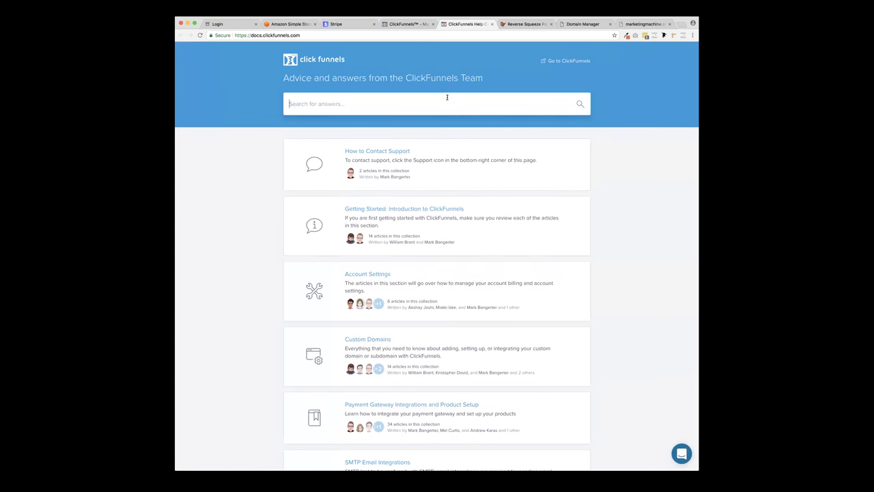
{"action": "type", "text": "clu"}
{"action": "type", "text": "udfl"}
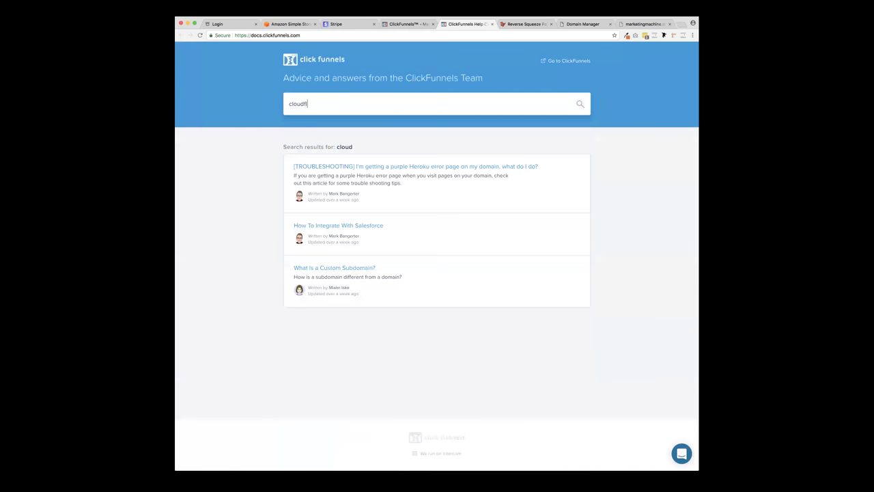
{"action": "type", "text": "are"}
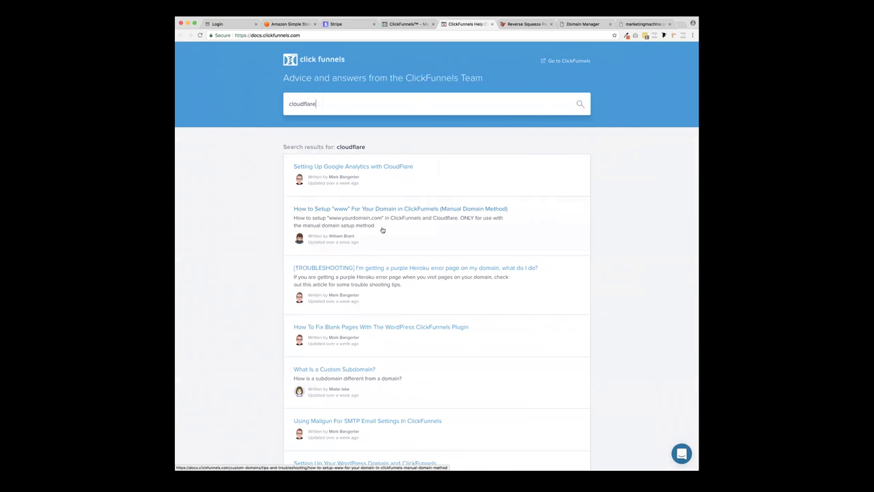
{"action": "scroll", "coordinate": [382, 230], "scroll_direction": "down", "scroll_amount": 5}
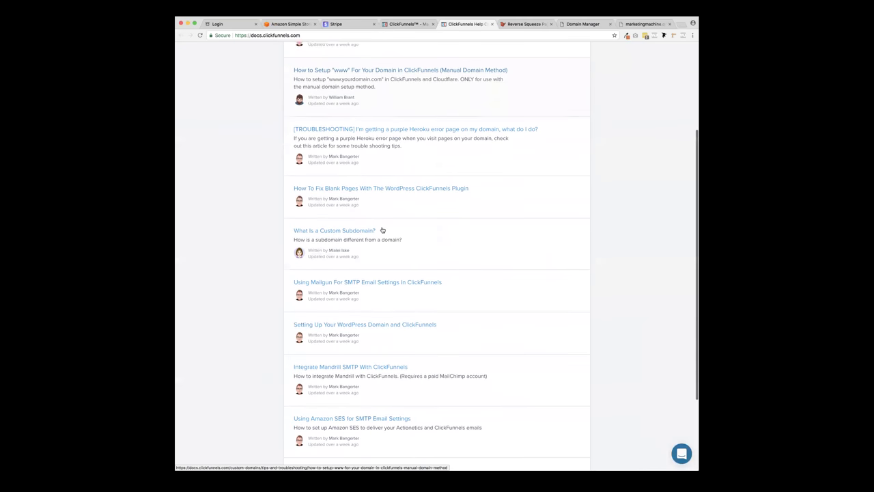
{"action": "scroll", "coordinate": [382, 230], "scroll_direction": "down", "scroll_amount": 4}
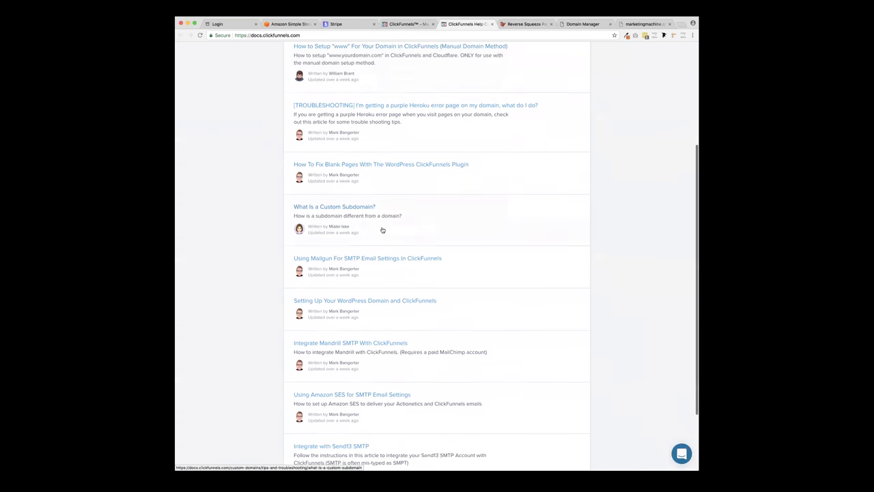
{"action": "scroll", "coordinate": [365, 159], "scroll_direction": "up", "scroll_amount": 10}
{"action": "scroll", "coordinate": [366, 159], "scroll_direction": "down", "scroll_amount": 1}
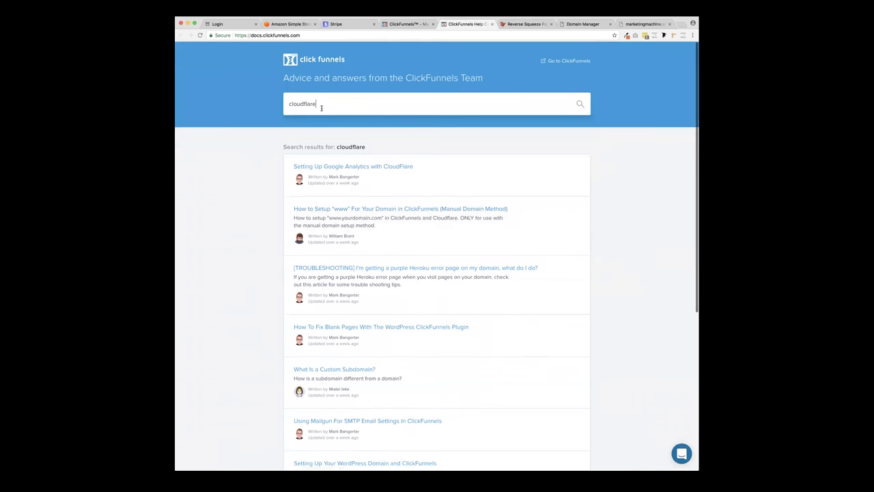
{"action": "left_click", "coordinate": [289, 103]}
{"action": "type", "text": "setup dom"}
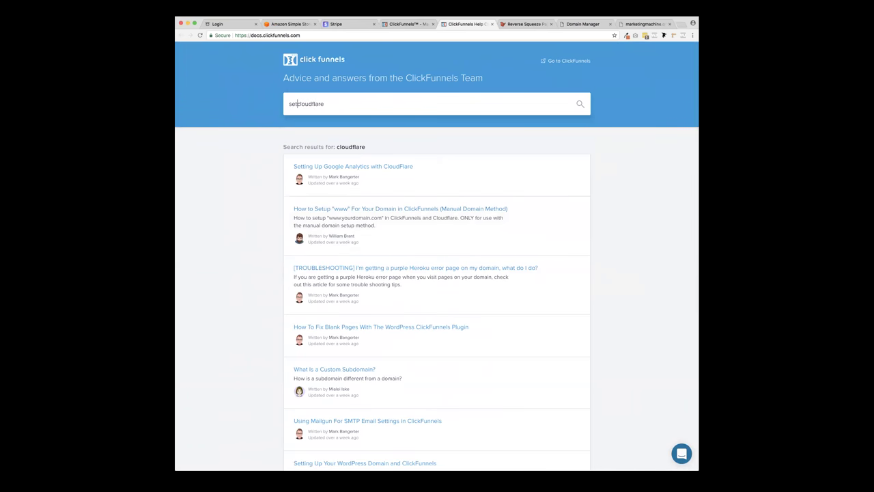
{"action": "type", "text": "ain using"}
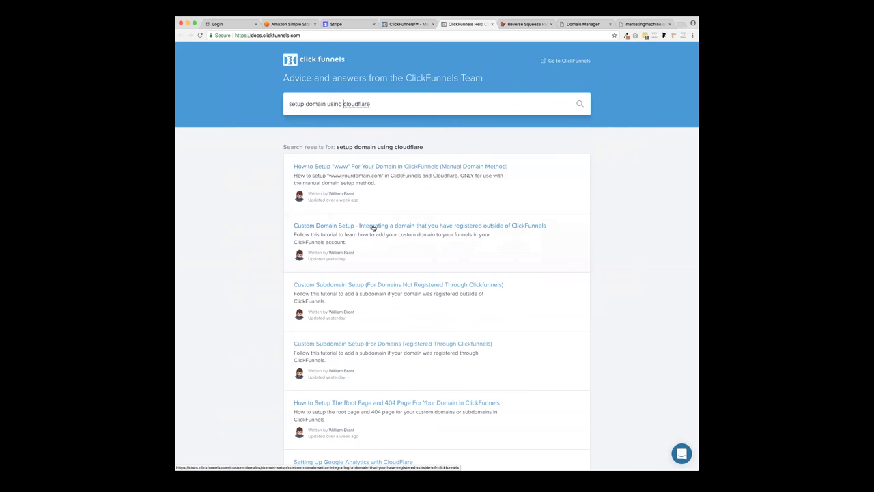
{"action": "left_click", "coordinate": [373, 228]}
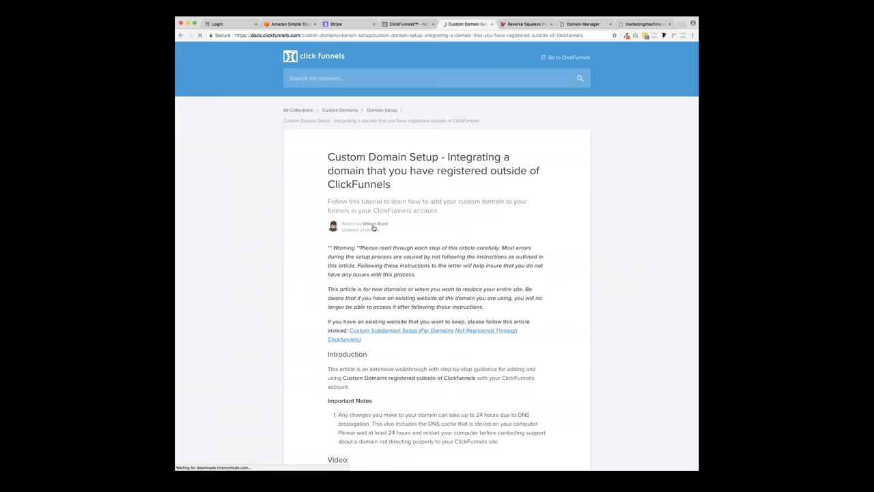
- Read the Custom Domain Setup article, noting the DNS propagation delay, then close it
{"action": "scroll", "coordinate": [356, 246], "scroll_direction": "down", "scroll_amount": 5}
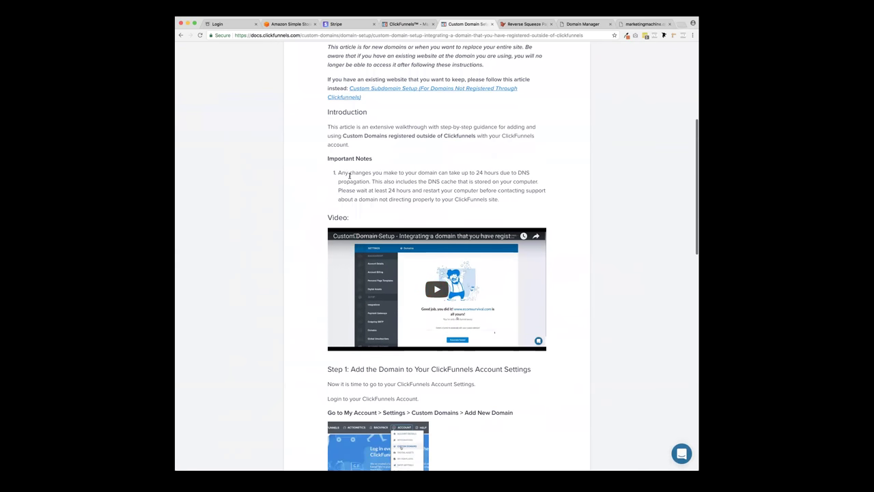
{"action": "left_click_drag", "start_coordinate": [340, 173], "coordinate": [391, 198]}
{"action": "left_click", "coordinate": [322, 213]}
{"action": "scroll", "coordinate": [322, 214], "scroll_direction": "down", "scroll_amount": 3}
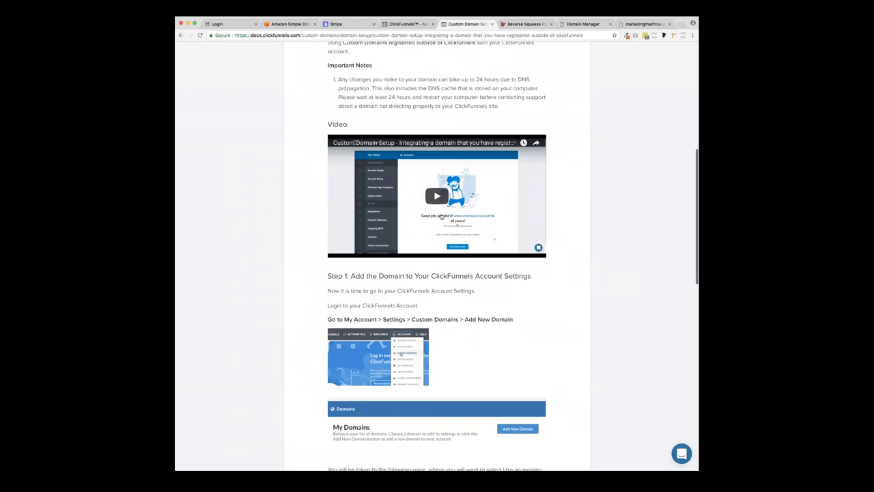
{"action": "scroll", "coordinate": [314, 273], "scroll_direction": "down", "scroll_amount": 2}
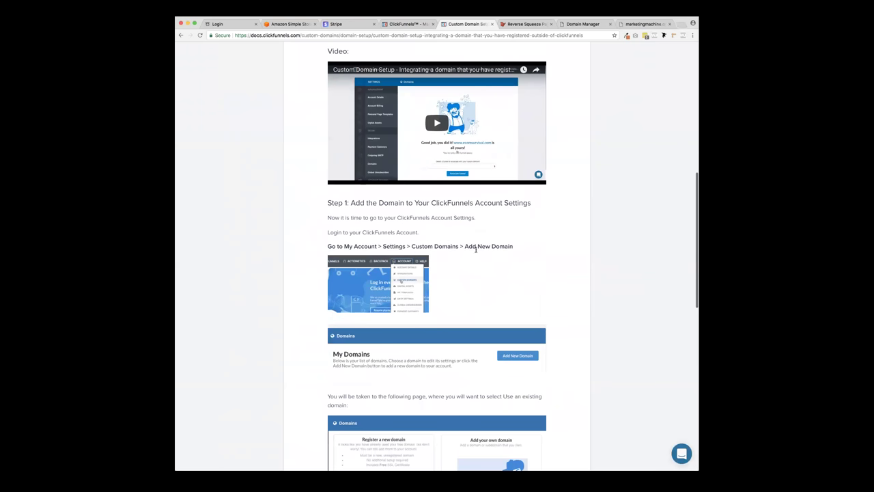
{"action": "scroll", "coordinate": [463, 276], "scroll_direction": "down", "scroll_amount": 6}
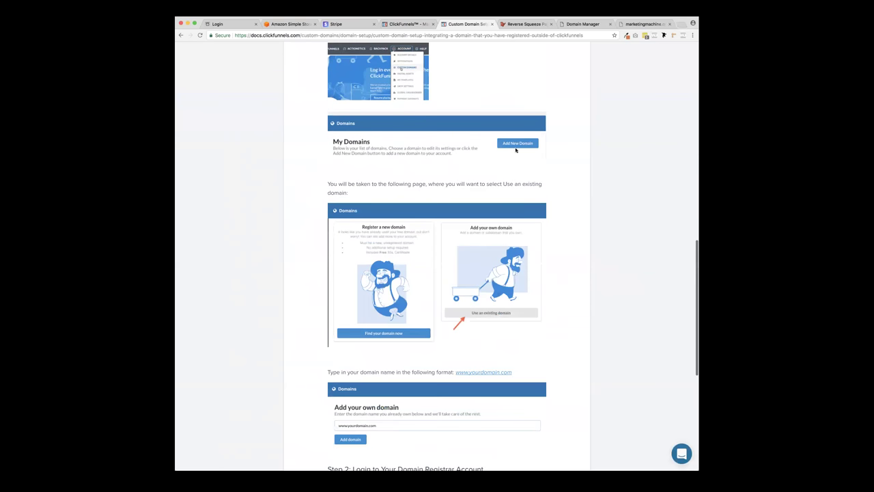
{"action": "scroll", "coordinate": [435, 180], "scroll_direction": "down", "scroll_amount": 7}
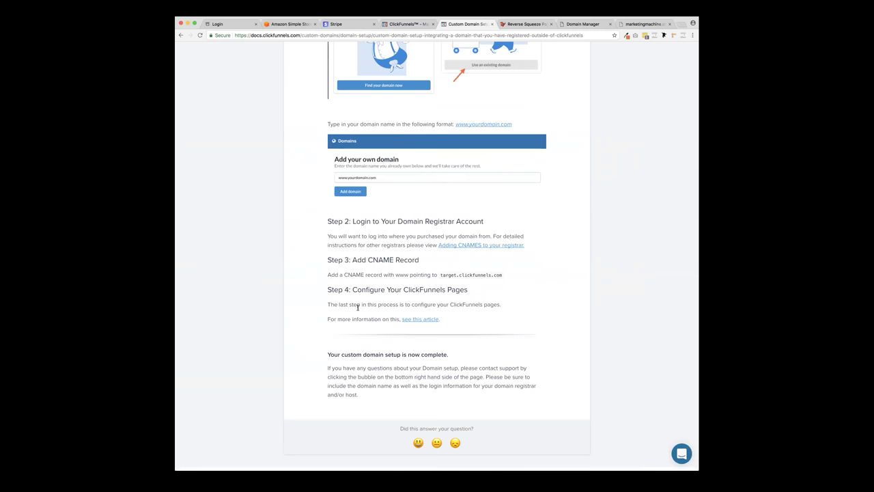
{"action": "scroll", "coordinate": [359, 308], "scroll_direction": "down", "scroll_amount": 2}
{"action": "scroll", "coordinate": [359, 308], "scroll_direction": "up", "scroll_amount": 10}
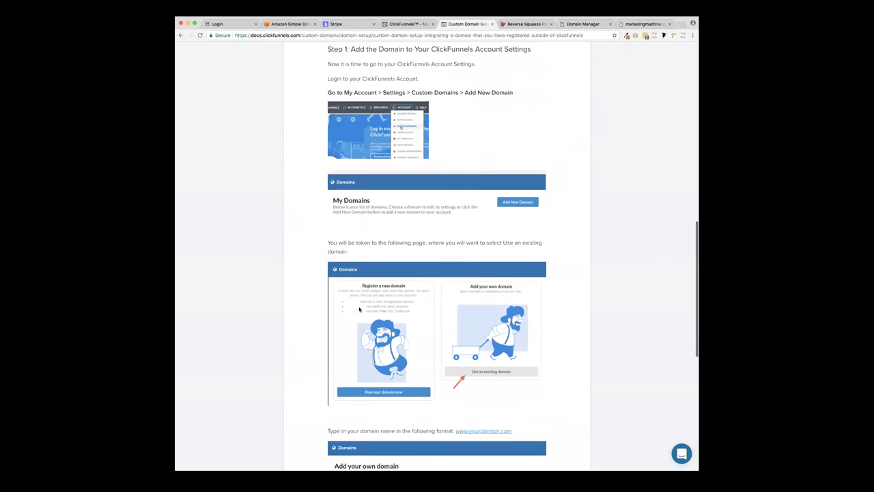
{"action": "scroll", "coordinate": [358, 310], "scroll_direction": "up", "scroll_amount": 10}
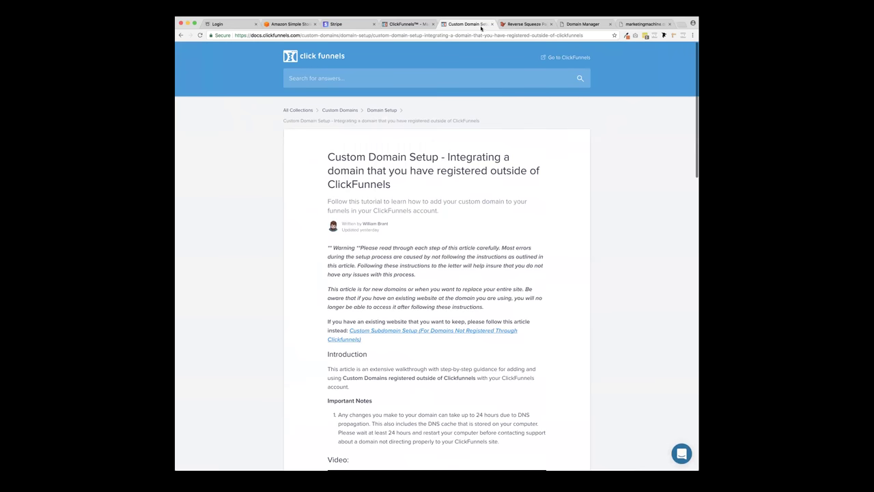
{"action": "left_click", "coordinate": [491, 24]}
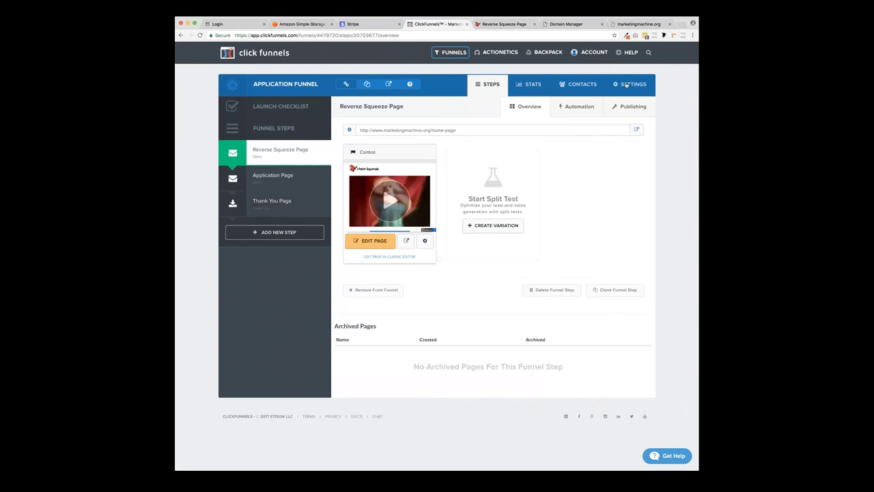
- Bring up the browser tab showing the stripe.com homepage
{"action": "left_click", "coordinate": [663, 35]}
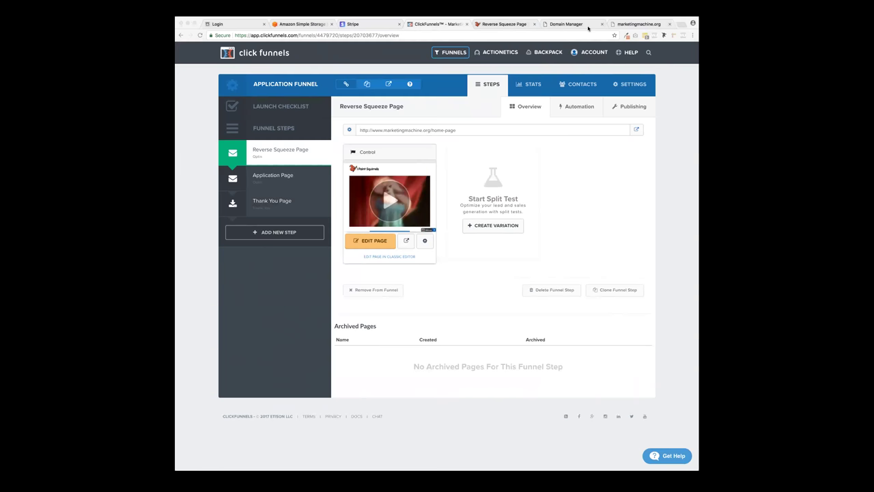
{"action": "left_click", "coordinate": [679, 21]}
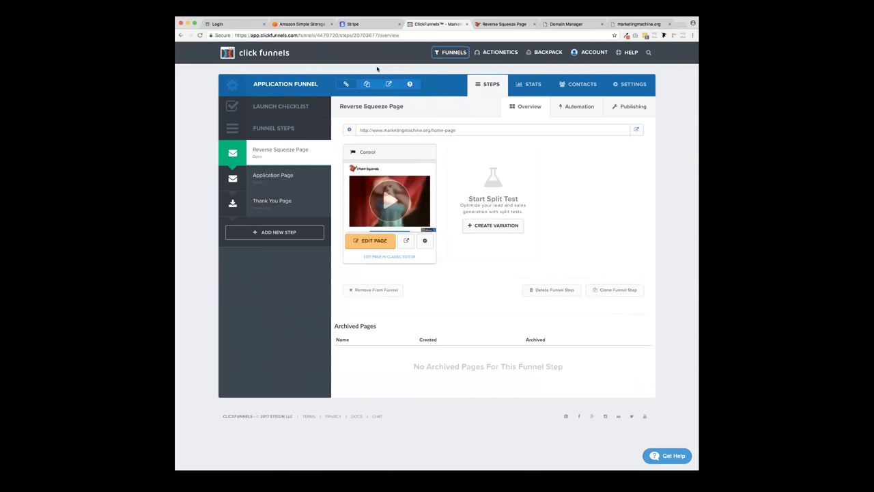
{"action": "left_click", "coordinate": [356, 26]}
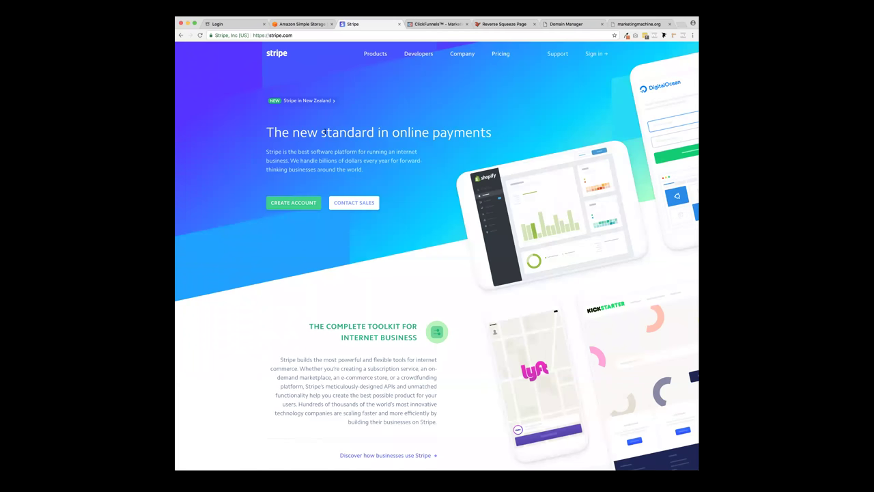
- Back out of account creation and sign in to Stripe with the saved credentials
{"action": "left_click", "coordinate": [292, 203]}
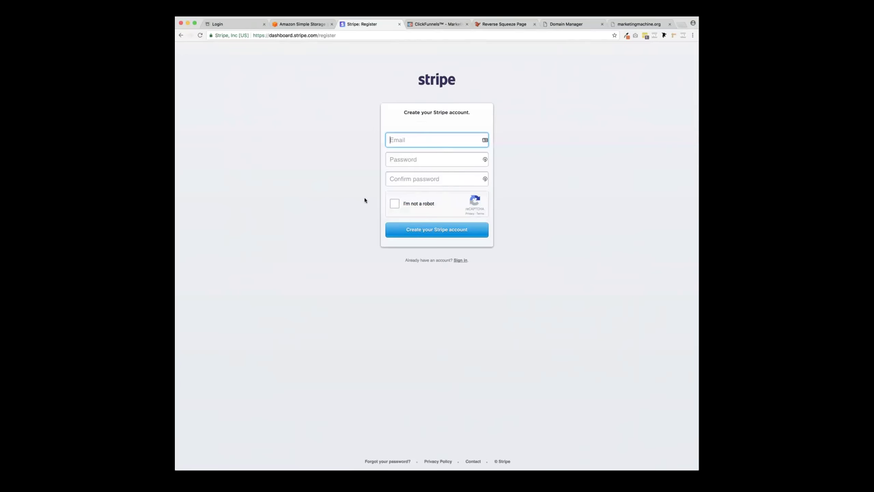
{"action": "left_click", "coordinate": [182, 36]}
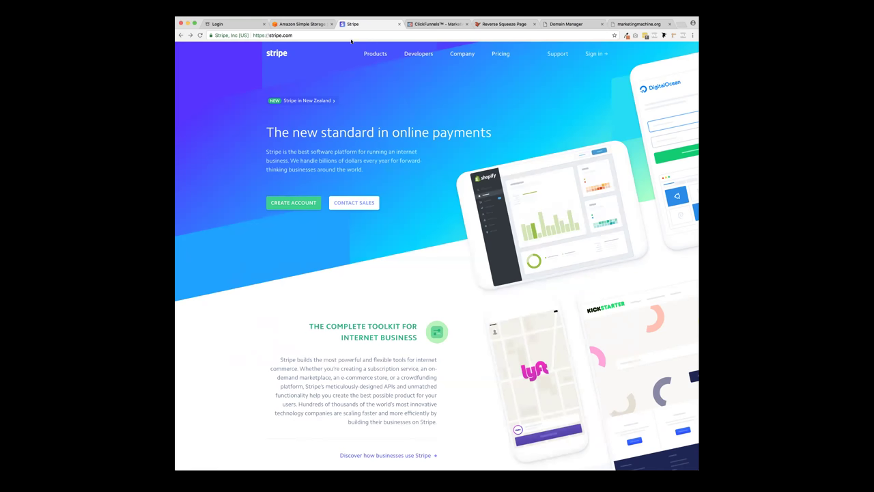
{"action": "left_click", "coordinate": [595, 55]}
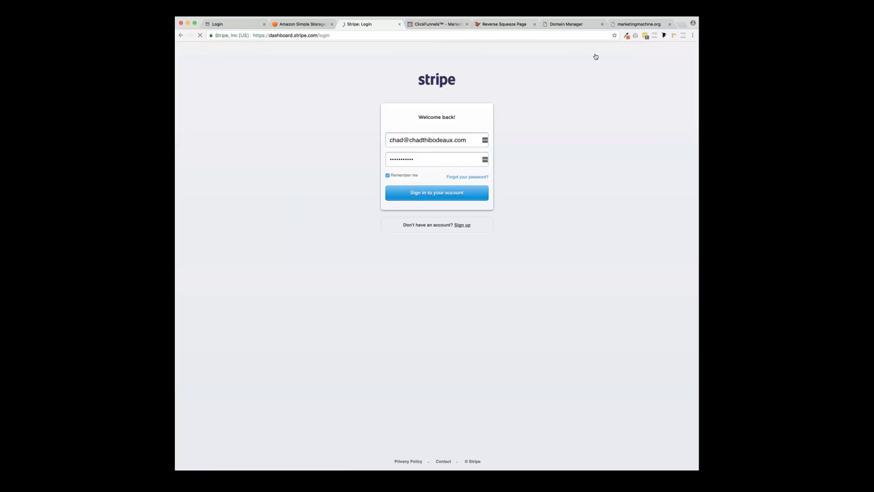
{"action": "left_click", "coordinate": [422, 162]}
{"action": "left_click", "coordinate": [423, 194]}
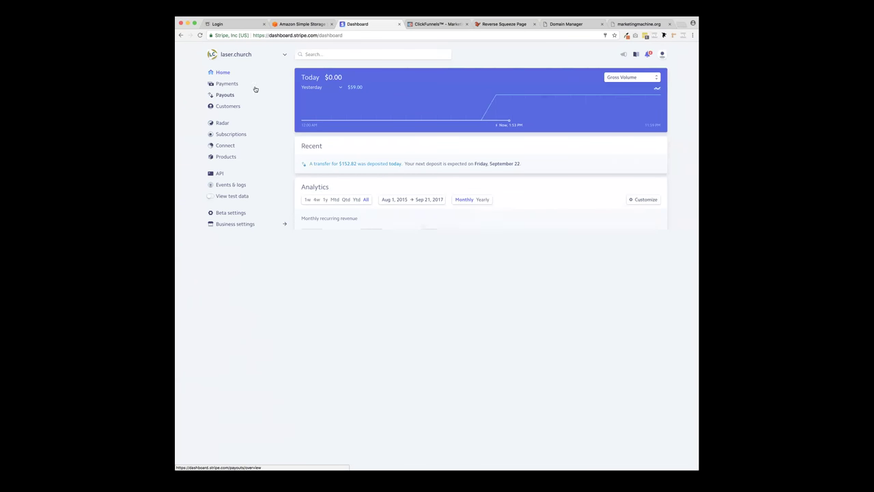
- Add a new Stripe account named LAUNCHFUEL and dismiss the Home updates announcement
{"action": "left_click", "coordinate": [246, 58]}
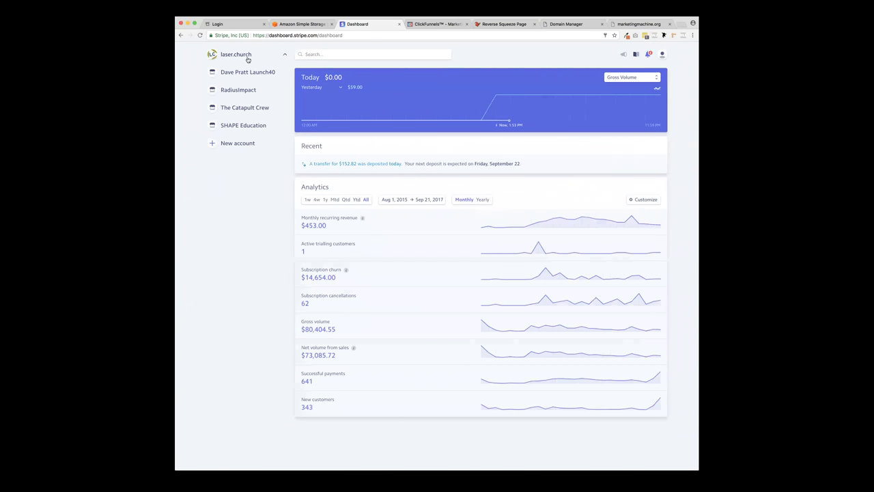
{"action": "left_click", "coordinate": [236, 143]}
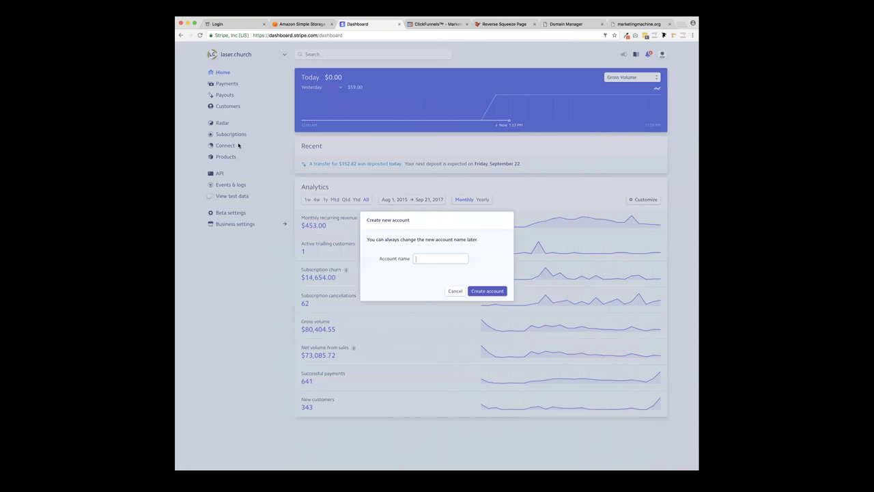
{"action": "type", "text": "LAUNCHFUEL"}
{"action": "left_click", "coordinate": [487, 291]}
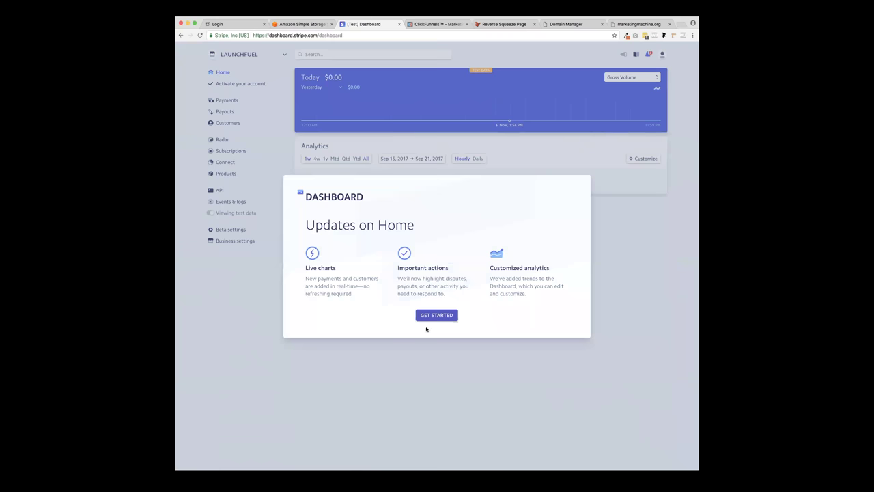
{"action": "left_click", "coordinate": [433, 317]}
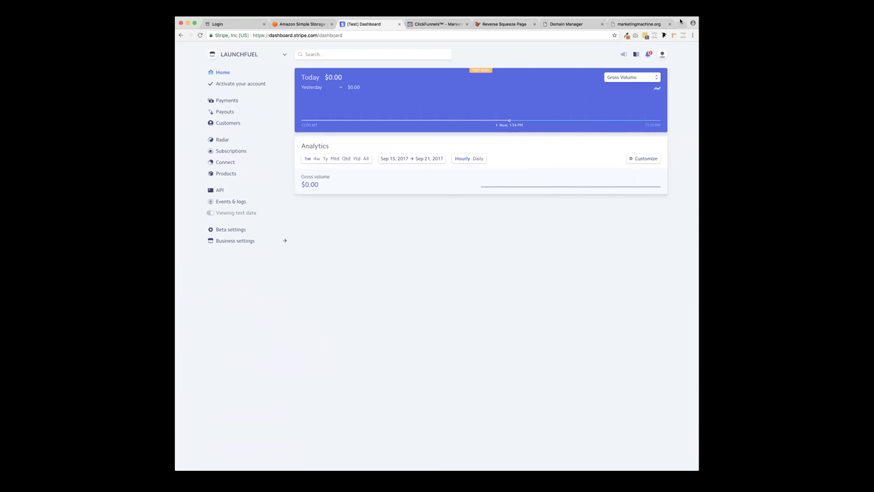
- Open and scroll through the Stripe account activation form
{"action": "left_click", "coordinate": [241, 84]}
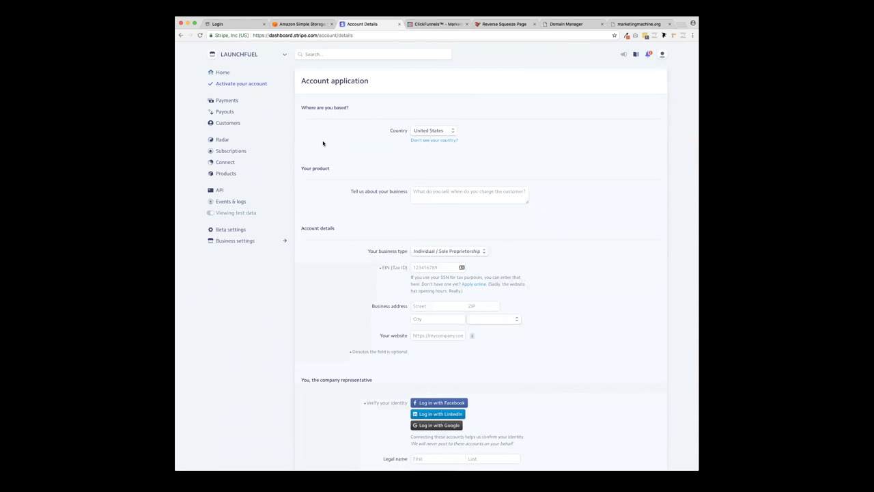
{"action": "scroll", "coordinate": [350, 151], "scroll_direction": "down", "scroll_amount": 2}
{"action": "scroll", "coordinate": [350, 152], "scroll_direction": "down", "scroll_amount": 10}
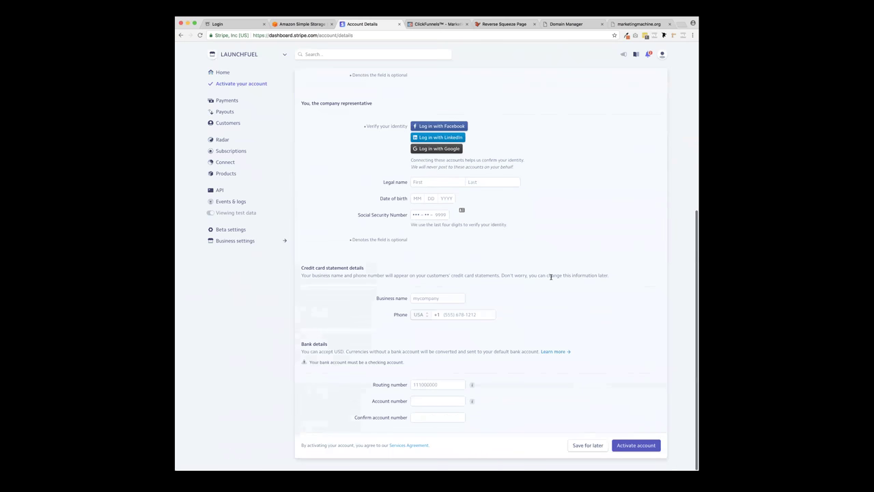
{"action": "scroll", "coordinate": [551, 278], "scroll_direction": "up", "scroll_amount": 11}
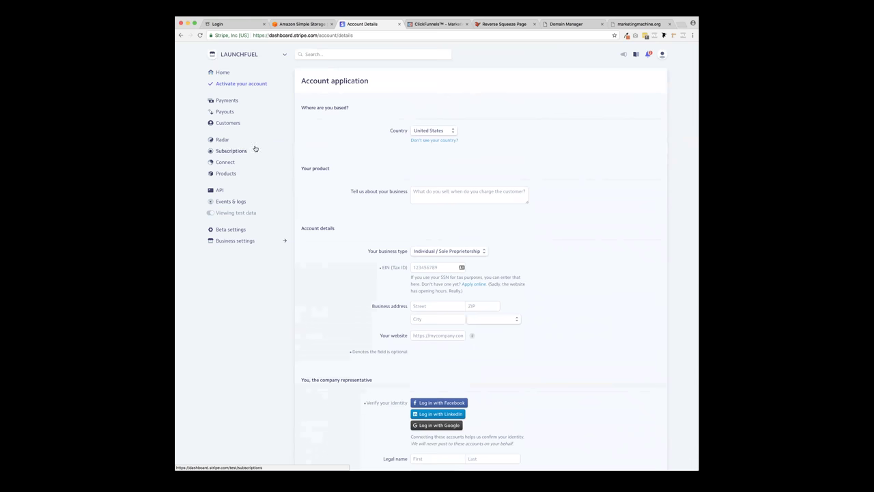
- Switch Stripe to the RadiusImpact account and close the Stripe dashboard tab
{"action": "left_click", "coordinate": [258, 57]}
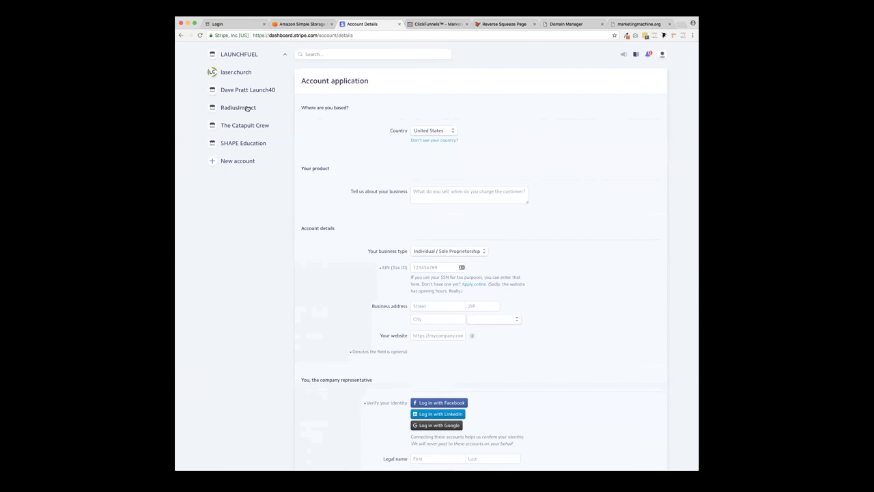
{"action": "left_click", "coordinate": [248, 108]}
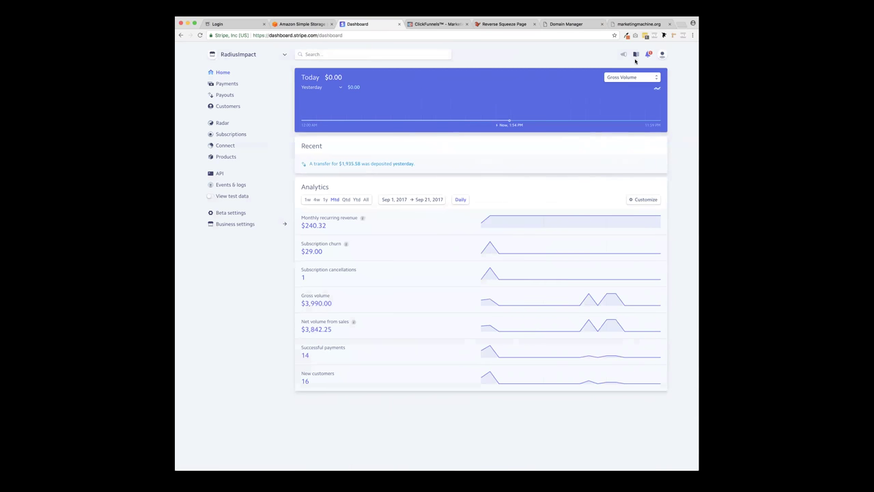
{"action": "left_click", "coordinate": [399, 24]}
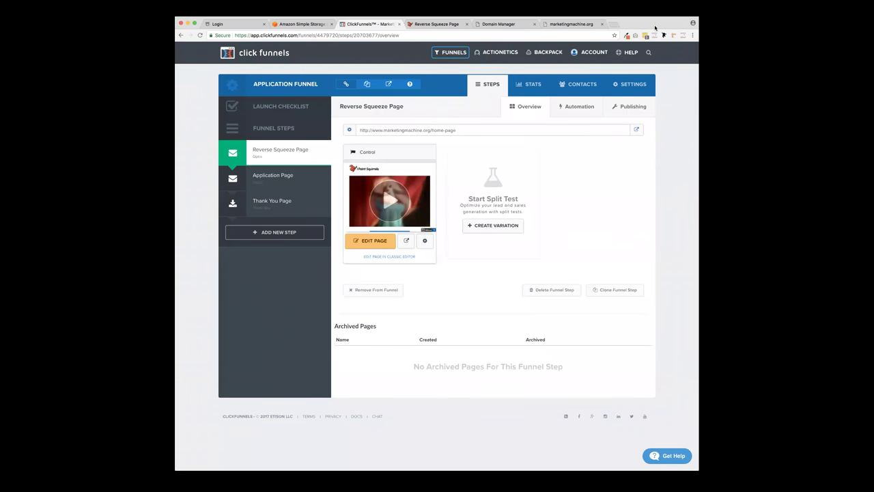
- Open the Application Funnel's Settings page and scroll through its payment account and test-mode options
{"action": "left_click", "coordinate": [267, 149]}
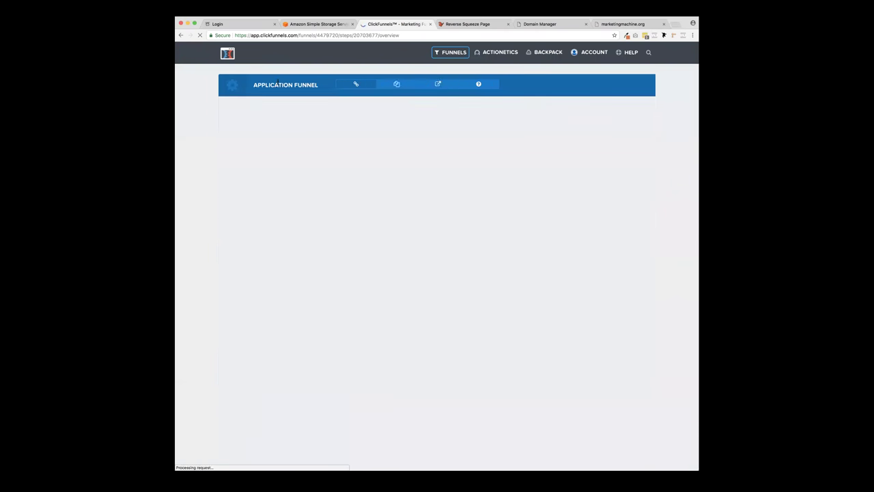
{"action": "left_click", "coordinate": [636, 85]}
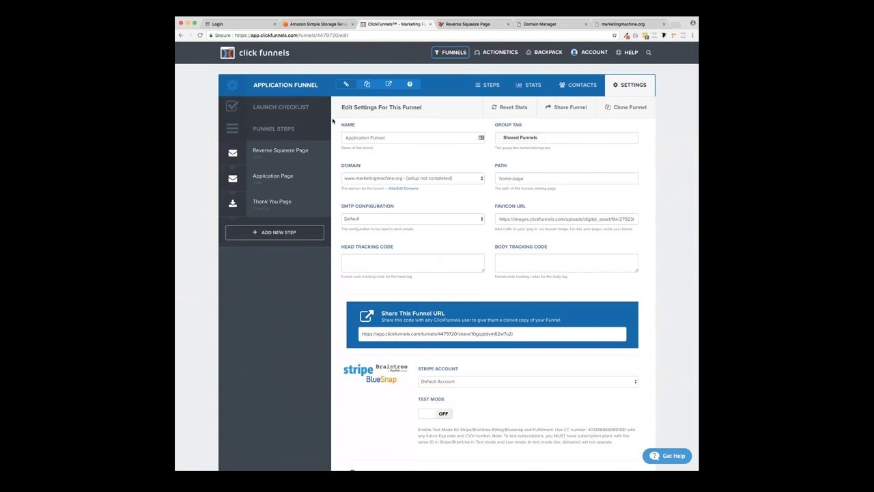
{"action": "scroll", "coordinate": [333, 121], "scroll_direction": "down", "scroll_amount": 2}
{"action": "scroll", "coordinate": [333, 121], "scroll_direction": "up", "scroll_amount": 3}
{"action": "scroll", "coordinate": [333, 120], "scroll_direction": "down", "scroll_amount": 3}
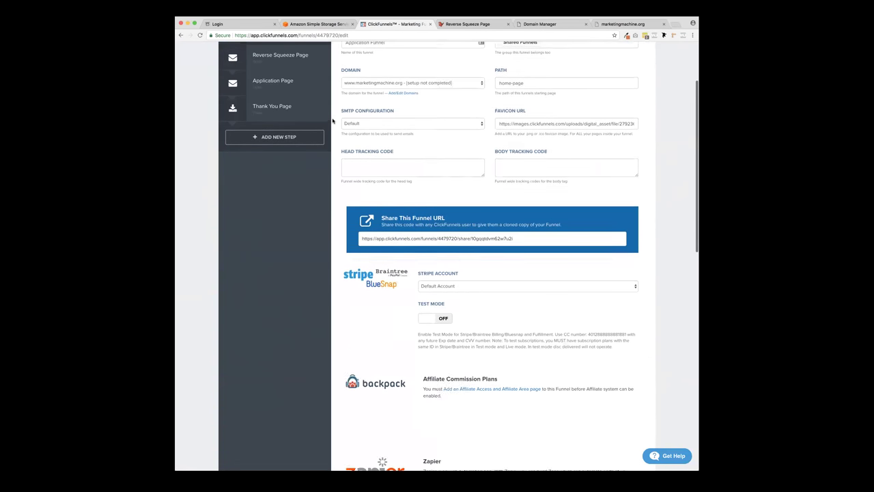
{"action": "scroll", "coordinate": [332, 121], "scroll_direction": "down", "scroll_amount": 3}
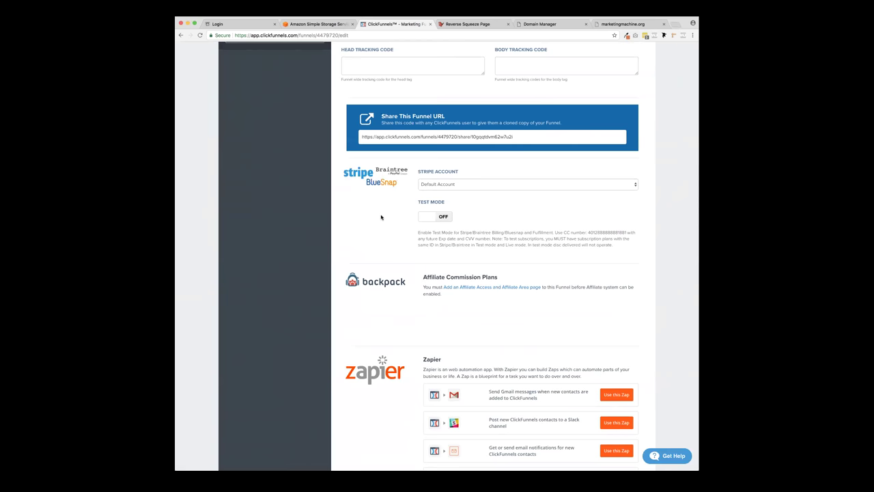
{"action": "scroll", "coordinate": [382, 215], "scroll_direction": "down", "scroll_amount": 10}
{"action": "scroll", "coordinate": [383, 216], "scroll_direction": "up", "scroll_amount": 4}
{"action": "scroll", "coordinate": [382, 216], "scroll_direction": "down", "scroll_amount": 4}
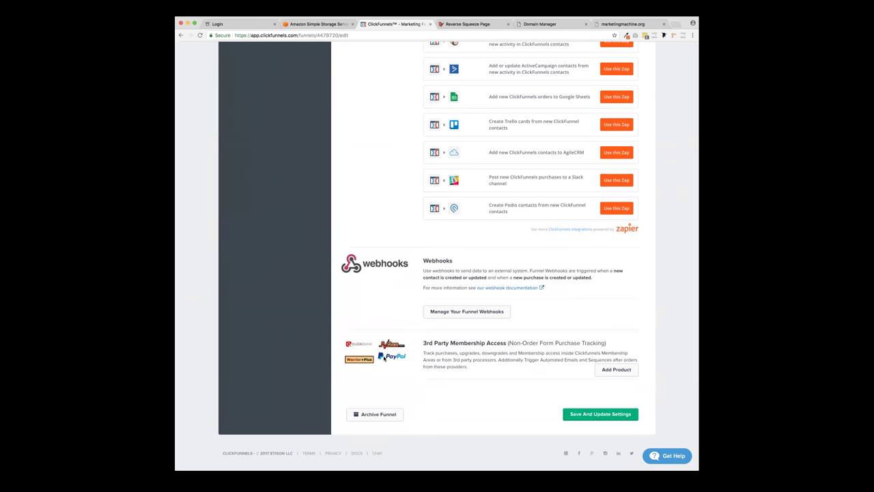
{"action": "scroll", "coordinate": [385, 357], "scroll_direction": "up", "scroll_amount": 15}
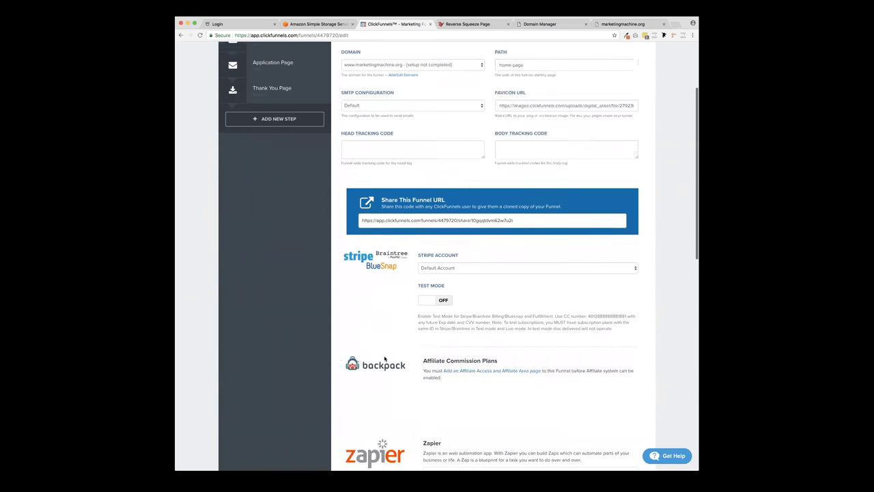
{"action": "scroll", "coordinate": [384, 358], "scroll_direction": "up", "scroll_amount": 3}
{"action": "scroll", "coordinate": [384, 357], "scroll_direction": "down", "scroll_amount": 8}
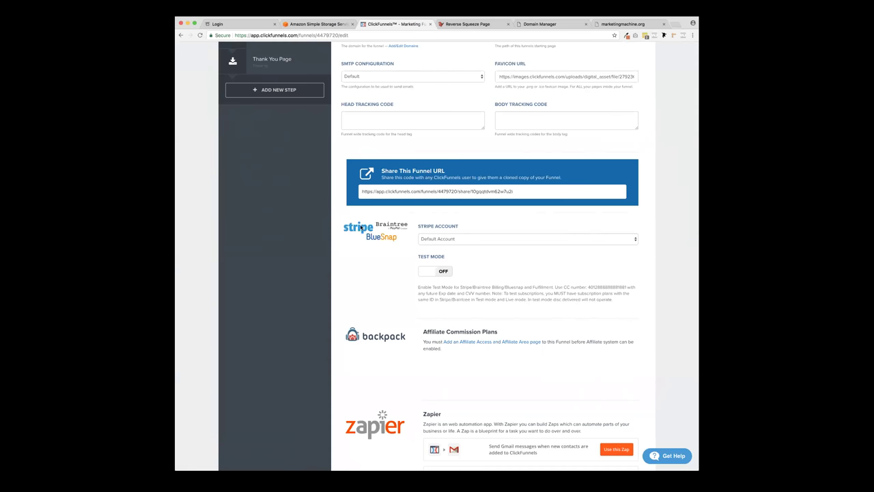
- Pick RadiusImpact in the Stripe Account dropdown and apply Save And Update Settings
{"action": "left_click", "coordinate": [447, 241]}
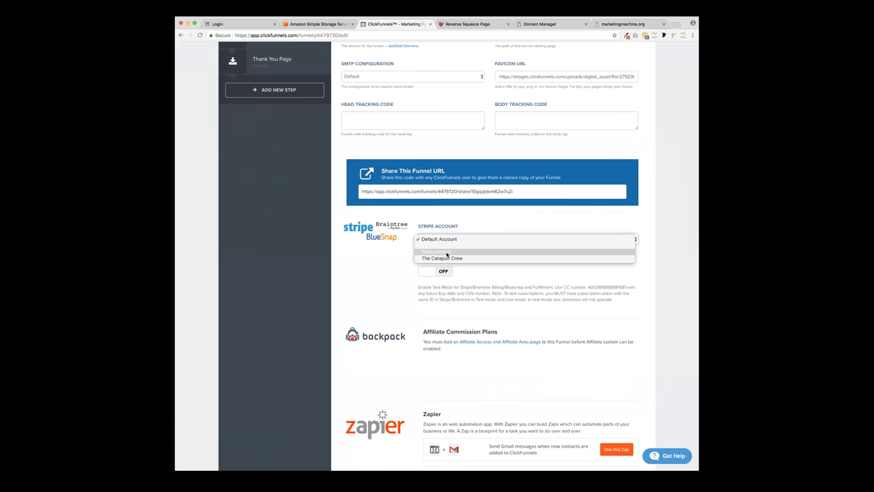
{"action": "left_click", "coordinate": [447, 253]}
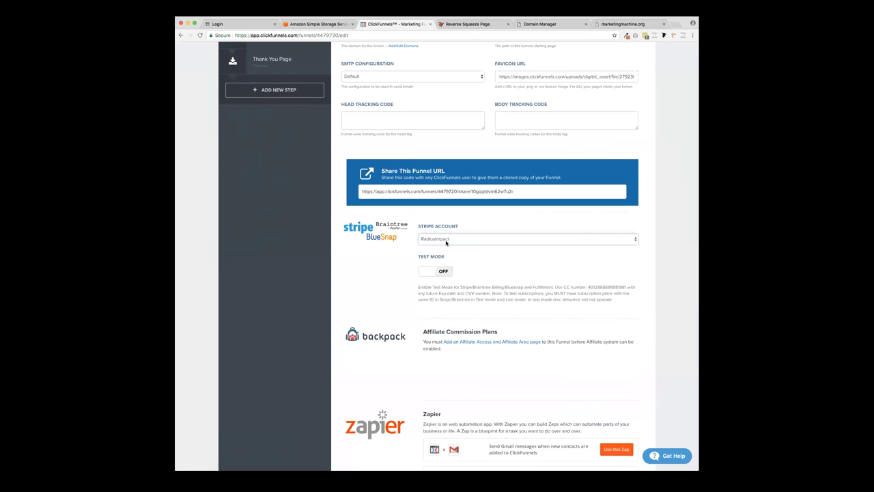
{"action": "left_click", "coordinate": [446, 242]}
{"action": "left_click", "coordinate": [445, 242]}
{"action": "scroll", "coordinate": [404, 264], "scroll_direction": "down", "scroll_amount": 10}
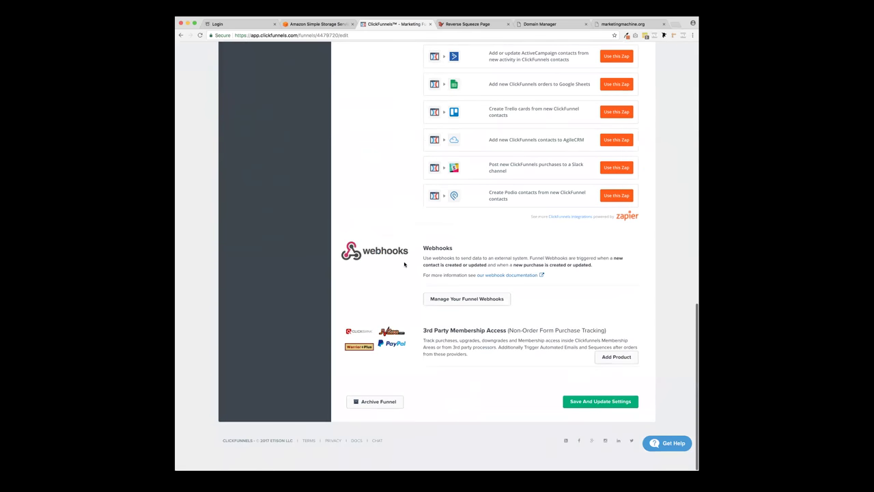
{"action": "left_click", "coordinate": [611, 417]}
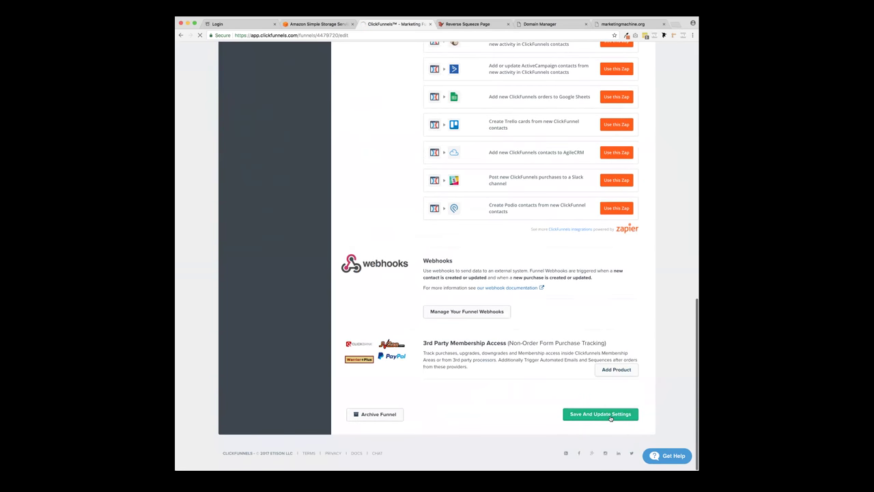
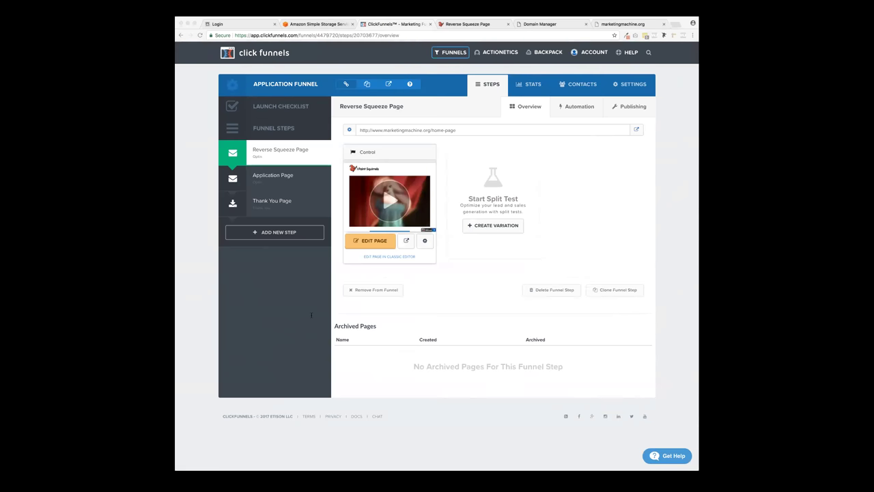
- Focus the browser and open a new blank tab beside ClickFunnels
{"action": "left_click", "coordinate": [681, 22]}
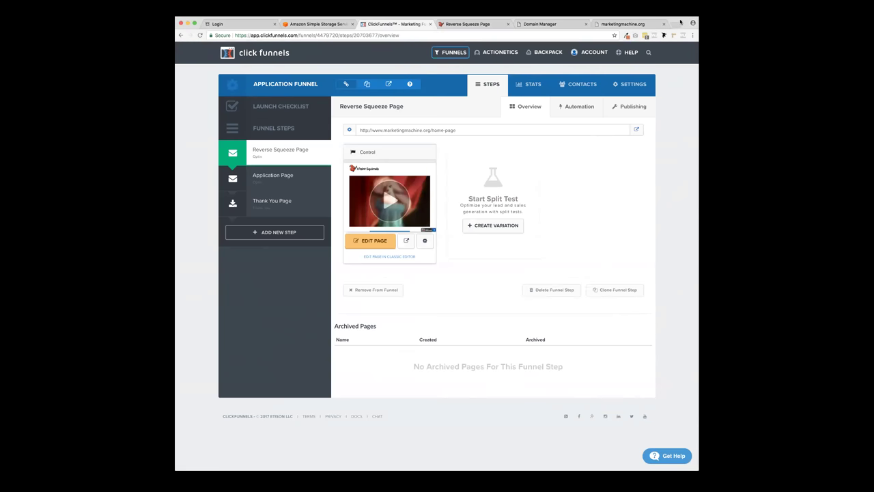
{"action": "left_click", "coordinate": [676, 23]}
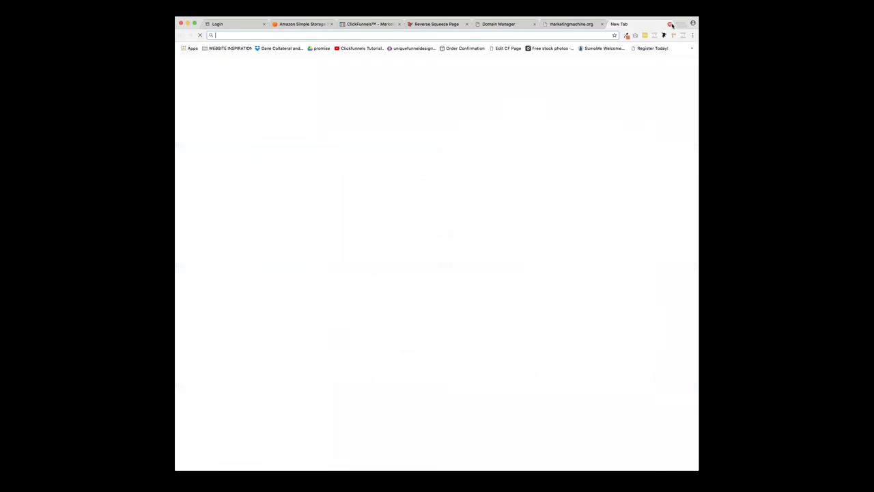
- Go to sendgrid.com and open its Plans and Pricing page
{"action": "type", "text": "send"}
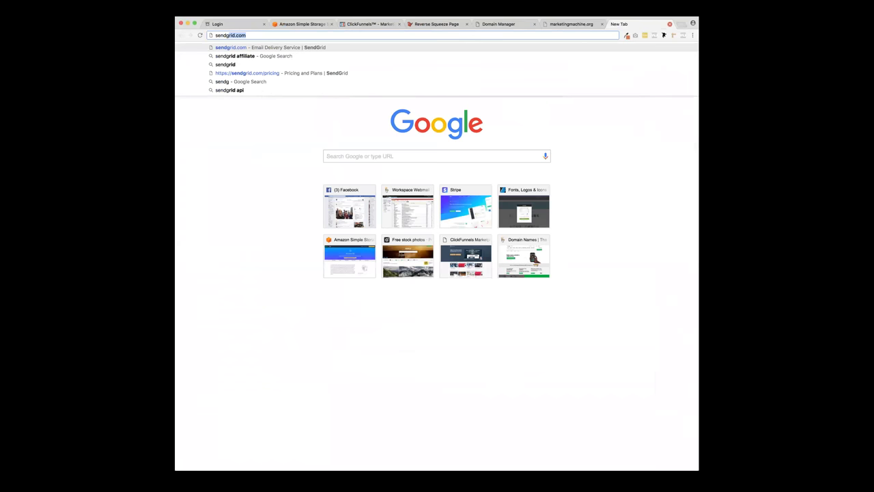
{"action": "key", "text": "Return"}
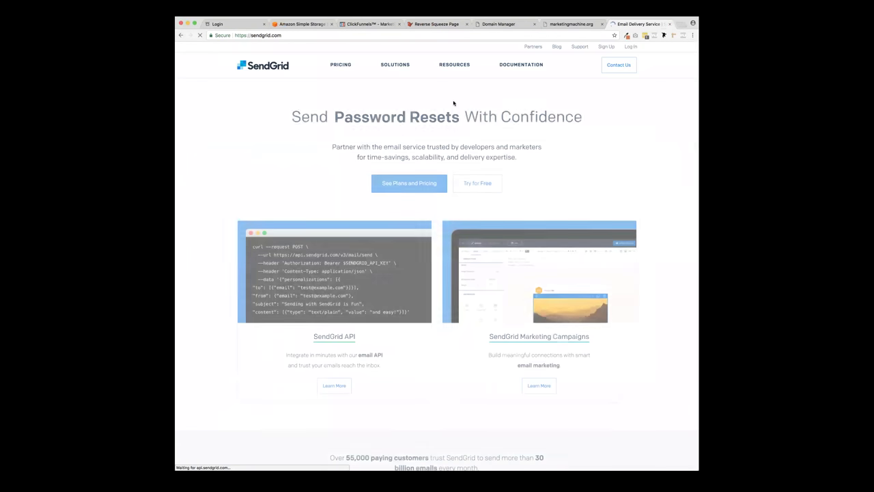
{"action": "mouse_move", "coordinate": [454, 68]}
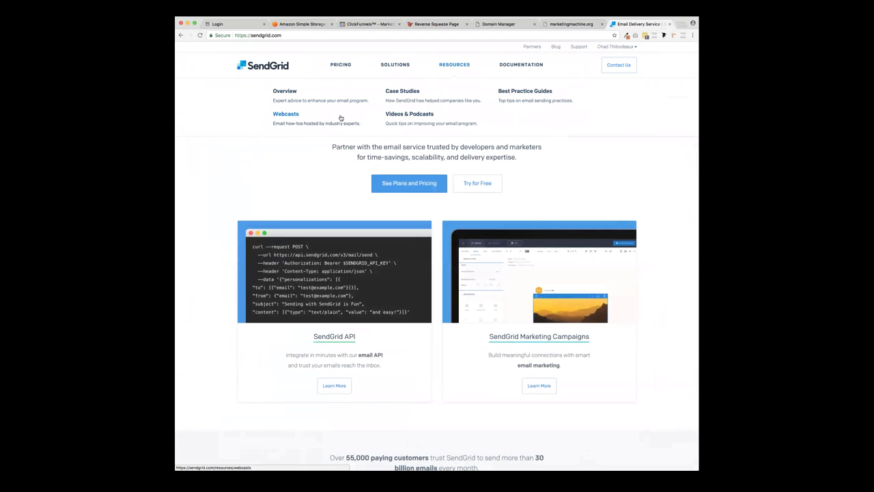
{"action": "left_click", "coordinate": [395, 187]}
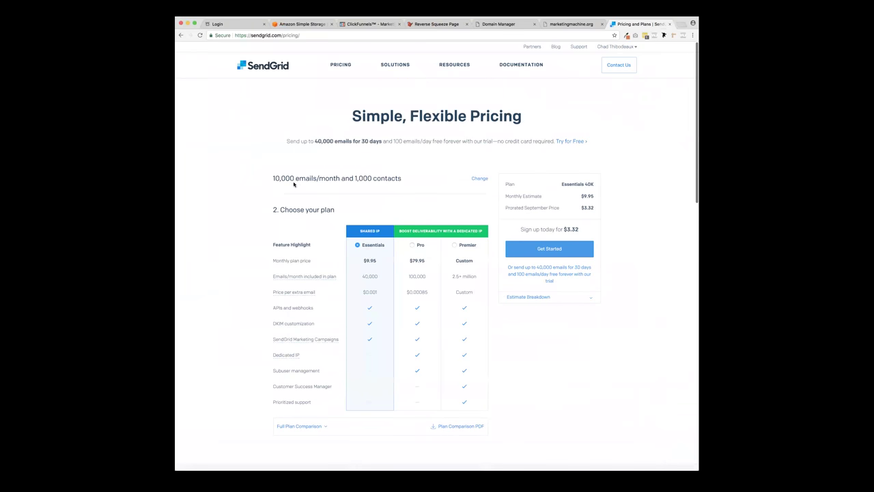
- Review the pricing: 10,000 emails/month, $9.95 estimate, and Essentials' 40,000 emails
{"action": "left_click_drag", "start_coordinate": [274, 177], "coordinate": [403, 178]}
{"action": "left_click", "coordinate": [402, 177]}
{"action": "left_click_drag", "start_coordinate": [271, 179], "coordinate": [410, 182]}
{"action": "left_click", "coordinate": [636, 193]}
{"action": "left_click_drag", "start_coordinate": [599, 198], "coordinate": [546, 196]}
{"action": "left_click", "coordinate": [624, 202]}
{"action": "scroll", "coordinate": [611, 216], "scroll_direction": "down", "scroll_amount": 10}
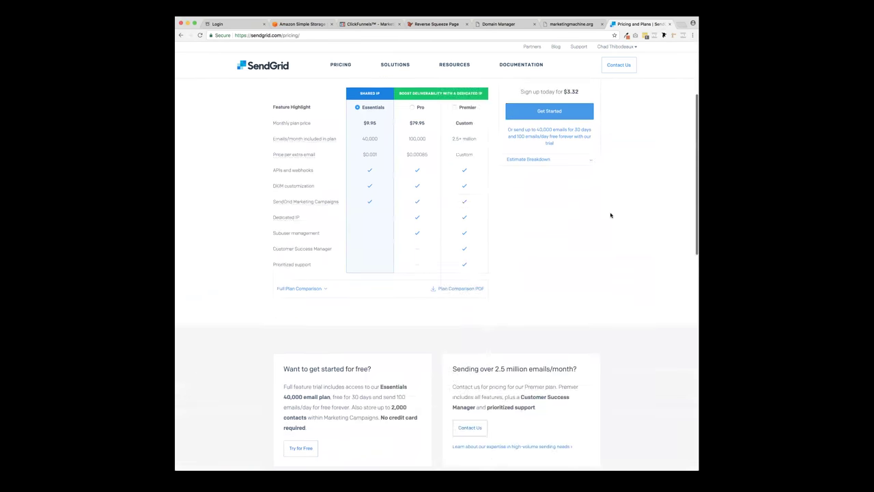
{"action": "scroll", "coordinate": [611, 215], "scroll_direction": "down", "scroll_amount": 5}
{"action": "scroll", "coordinate": [610, 215], "scroll_direction": "up", "scroll_amount": 15}
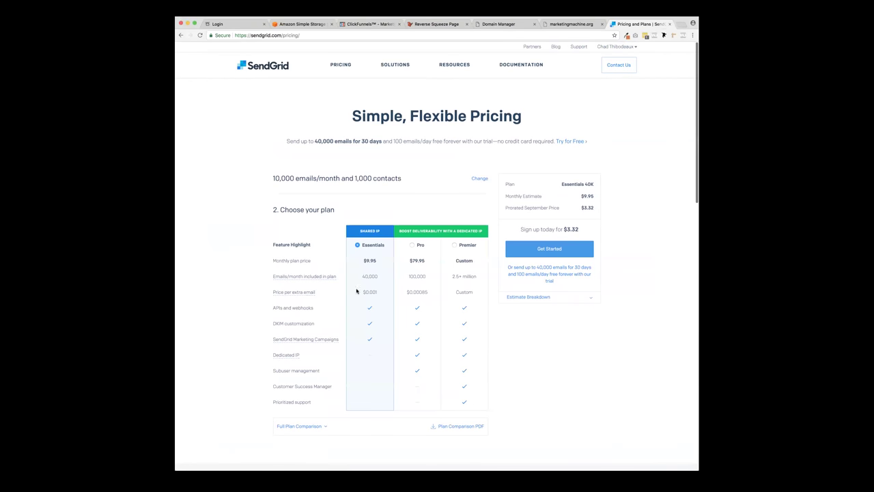
{"action": "left_click_drag", "start_coordinate": [364, 276], "coordinate": [380, 277]}
{"action": "left_click", "coordinate": [379, 277]}
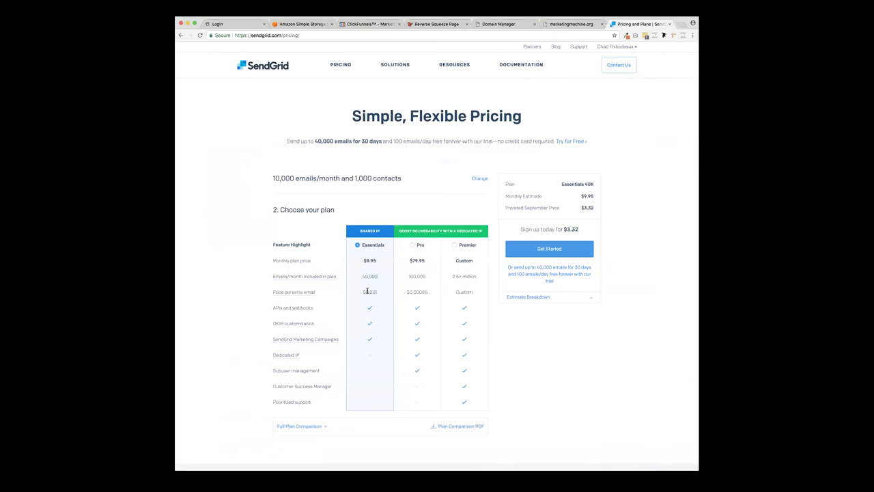
- Note the 2,000 free-trial contacts figure, then return to the ClickFunnels funnel overview
{"action": "scroll", "coordinate": [367, 291], "scroll_direction": "down", "scroll_amount": 10}
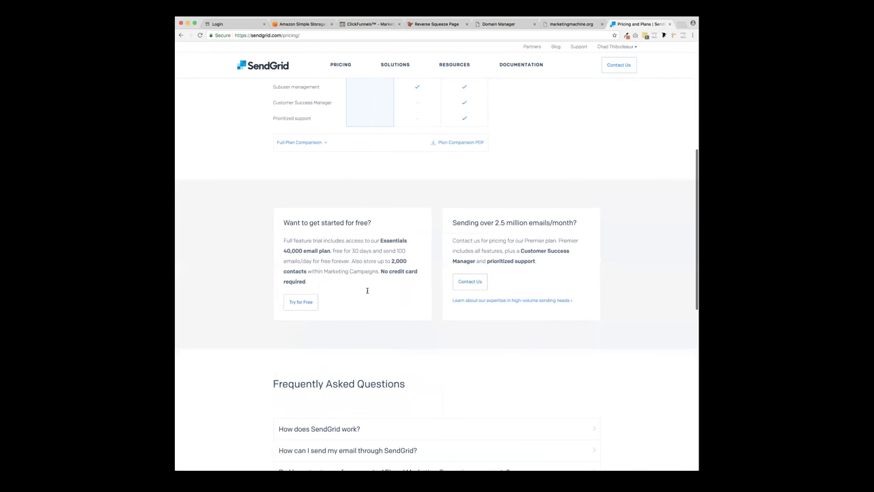
{"action": "double_click", "coordinate": [392, 261]}
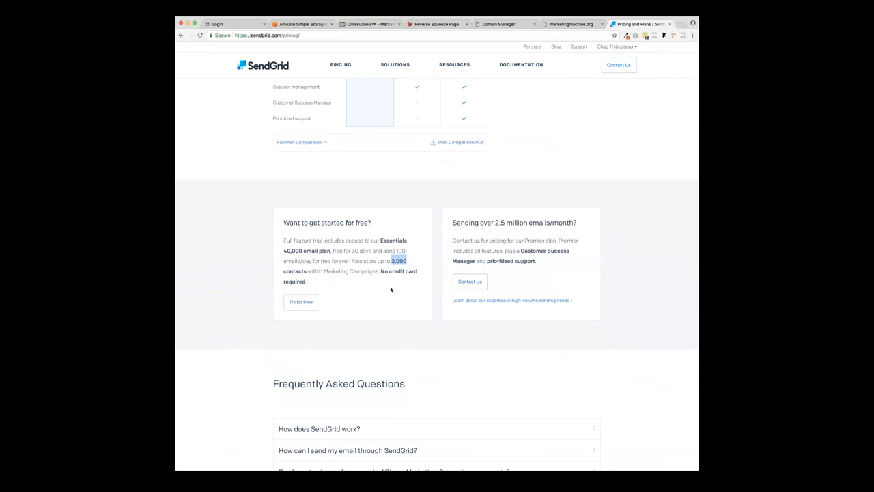
{"action": "scroll", "coordinate": [391, 289], "scroll_direction": "up", "scroll_amount": 5}
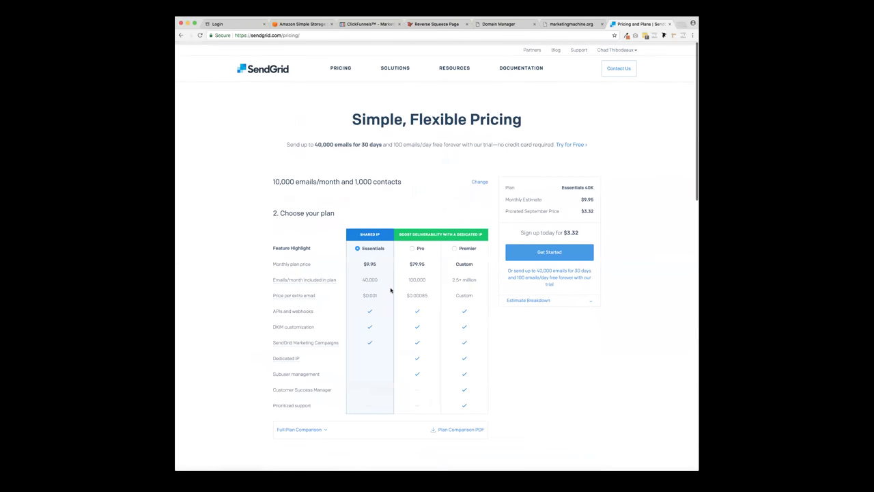
{"action": "scroll", "coordinate": [391, 289], "scroll_direction": "down", "scroll_amount": 1}
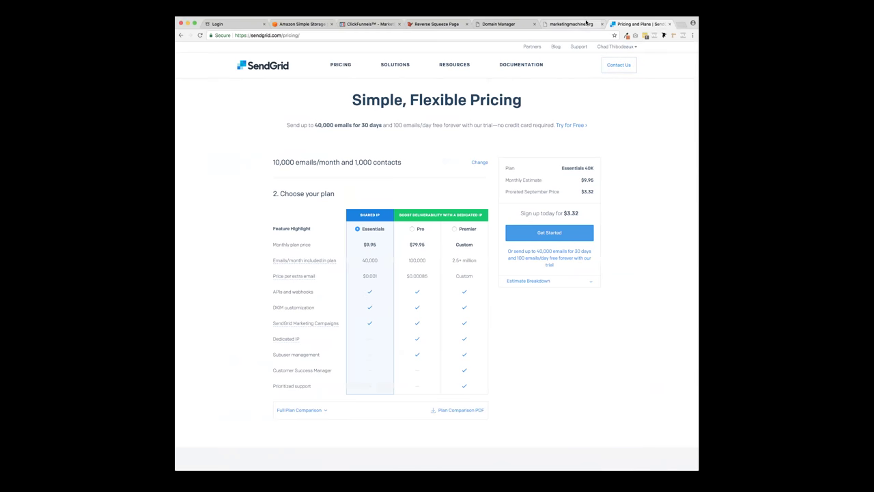
{"action": "left_click", "coordinate": [367, 25]}
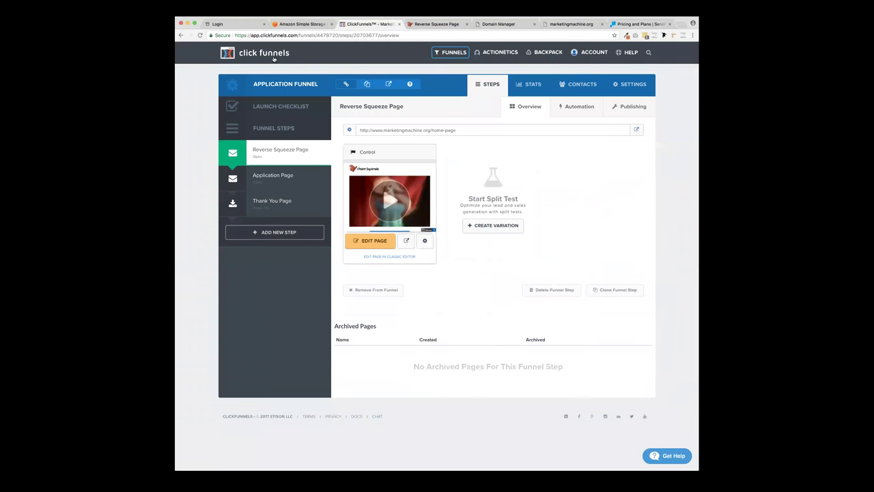
- Go to the ClickFunnels dashboard and open Outgoing SMTP settings from the Account menu
{"action": "mouse_move", "coordinate": [595, 55]}
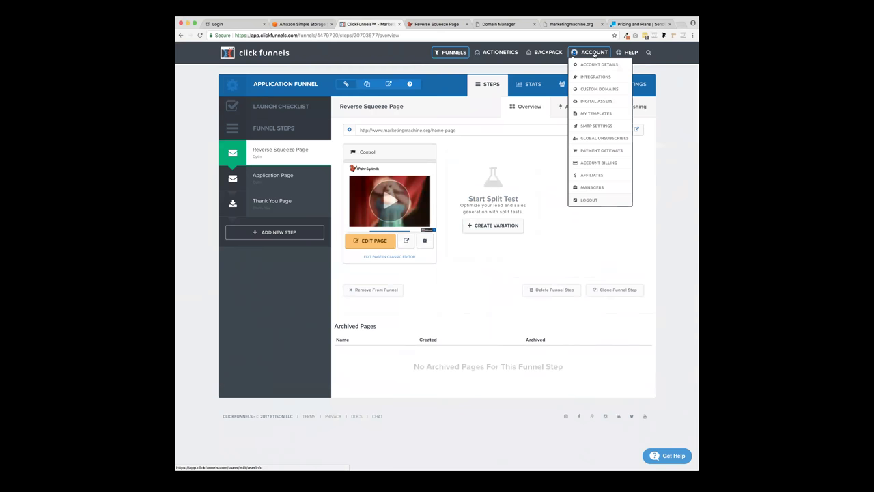
{"action": "left_click", "coordinate": [270, 54]}
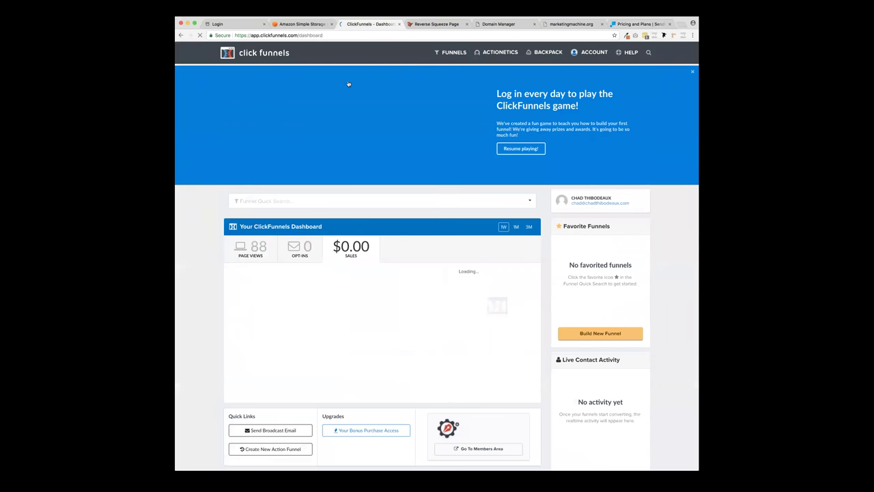
{"action": "mouse_move", "coordinate": [593, 53]}
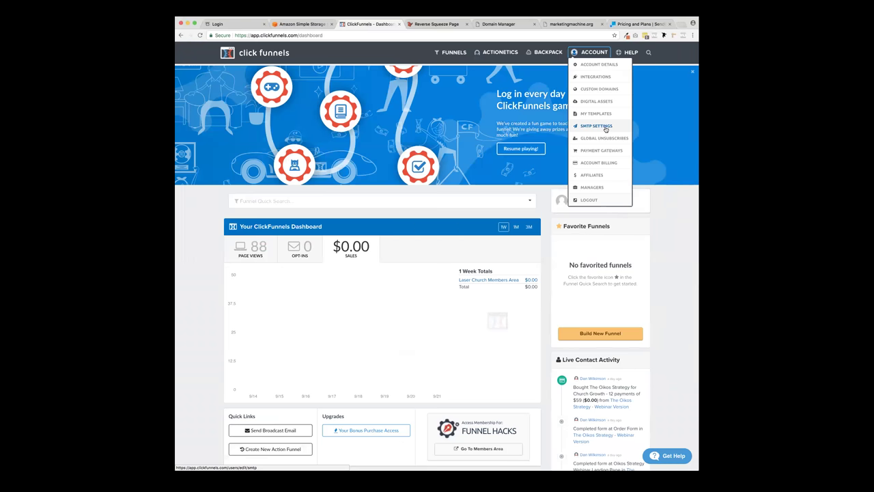
{"action": "left_click", "coordinate": [606, 130]}
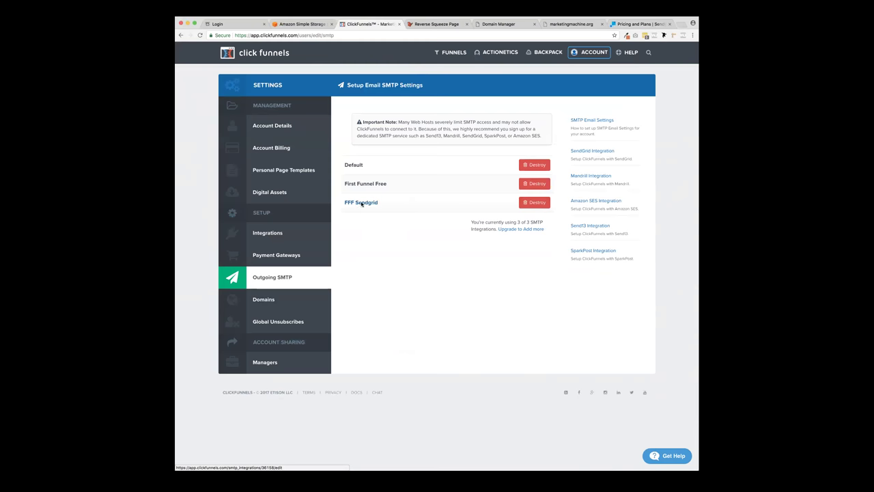
{"action": "left_click", "coordinate": [362, 203]}
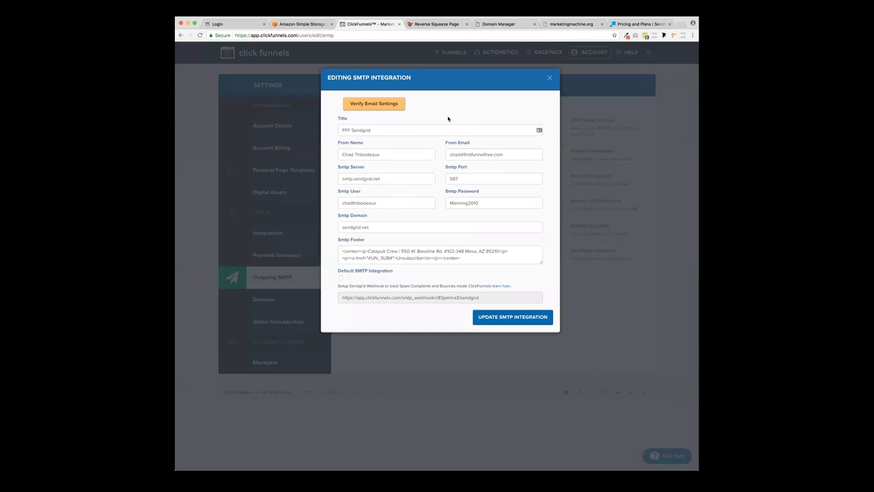
- Inspect FFF Sendgrid and the billing plan options, then destroy the FFF Sendgrid integration
{"action": "left_click", "coordinate": [328, 137]}
{"action": "left_click", "coordinate": [342, 130]}
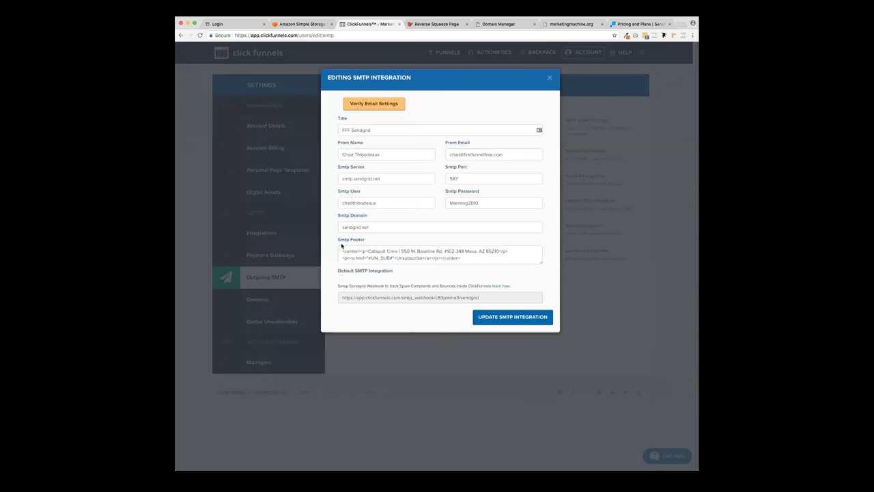
{"action": "left_click", "coordinate": [549, 77]}
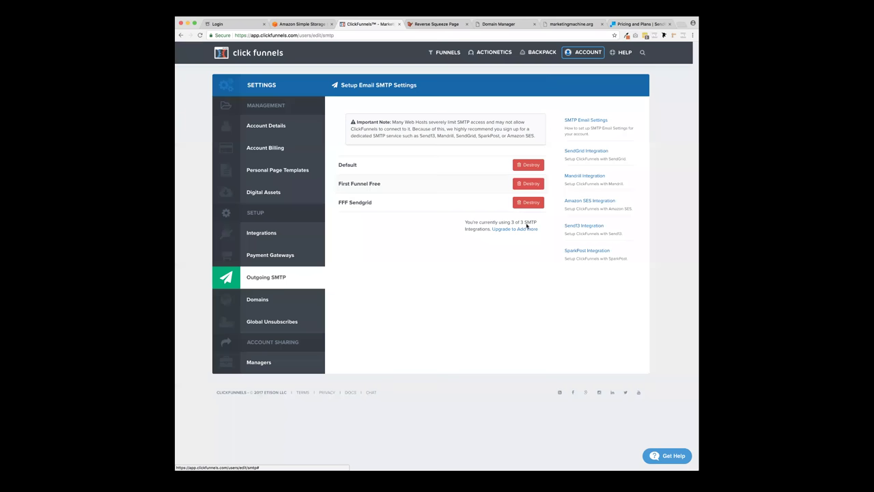
{"action": "left_click", "coordinate": [521, 231]}
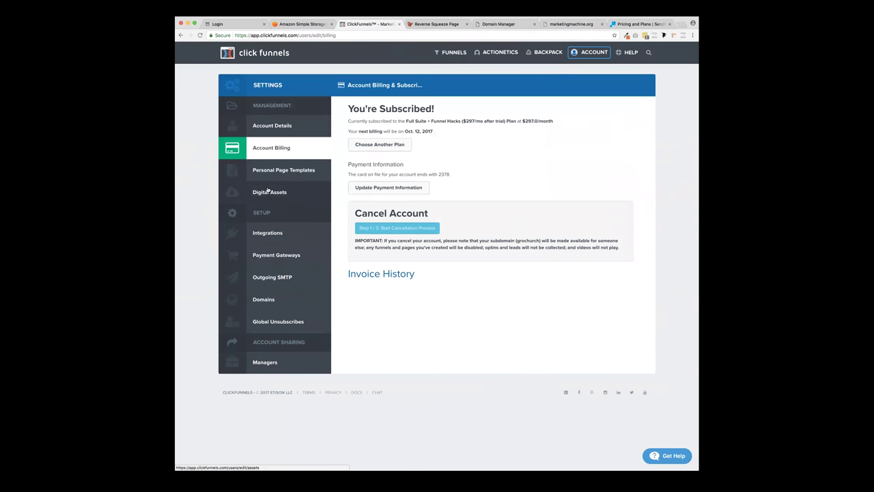
{"action": "left_click", "coordinate": [181, 35]}
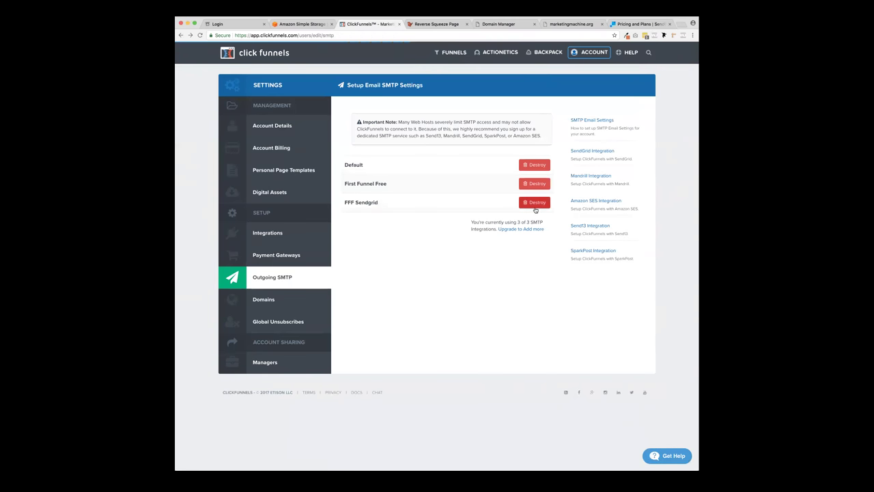
{"action": "left_click", "coordinate": [535, 202]}
{"action": "left_click", "coordinate": [503, 76]}
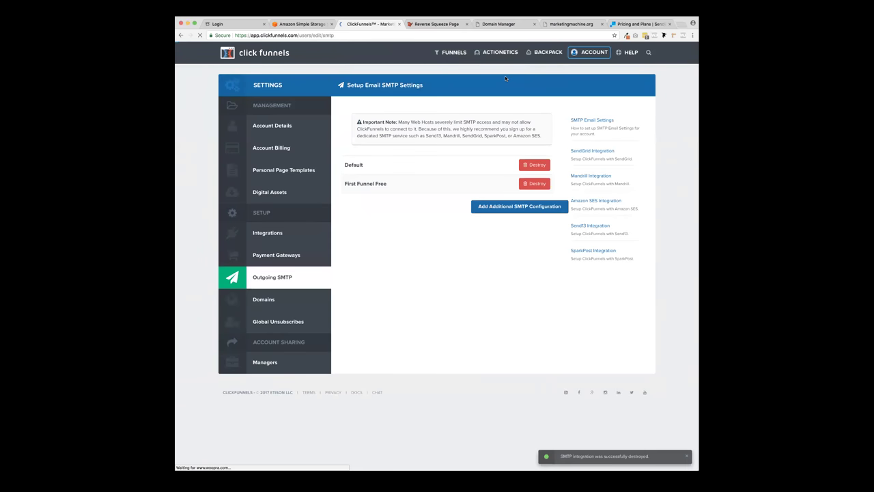
- Start a new SMTP integration titled LaunchFuel with the sender's name and e-mail
{"action": "left_click", "coordinate": [533, 208]}
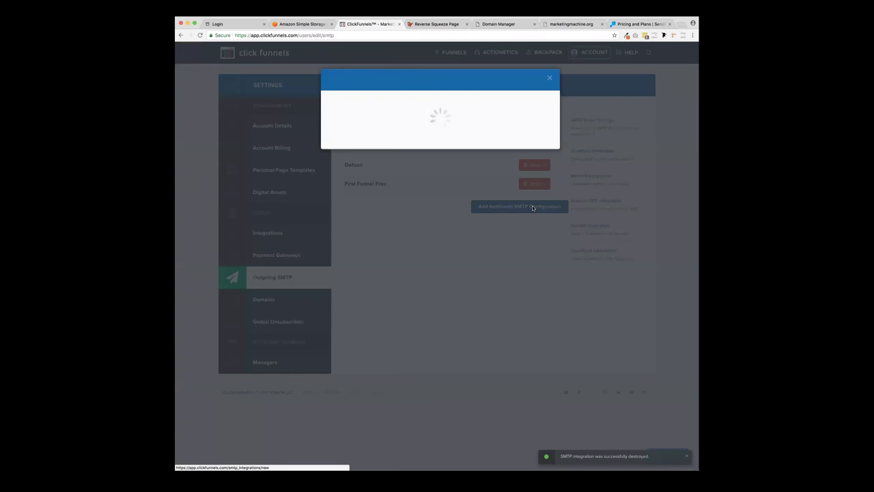
{"action": "left_click", "coordinate": [382, 130]}
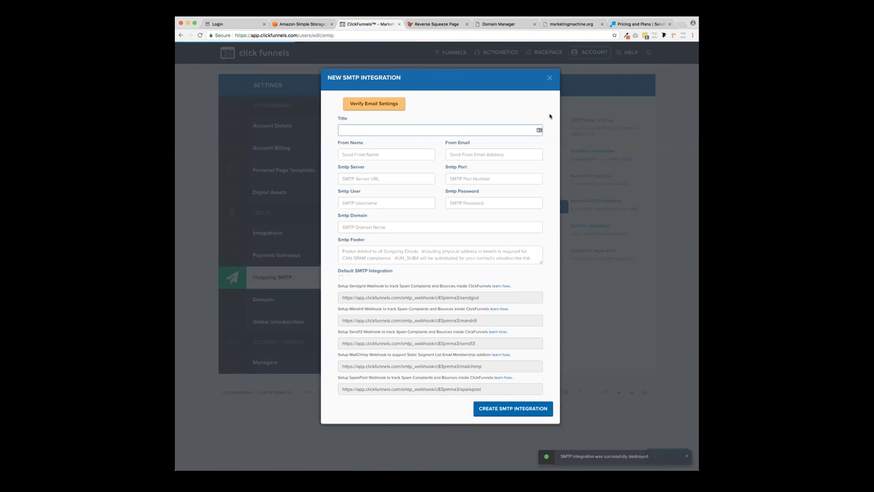
{"action": "type", "text": "LaunchFuel"}
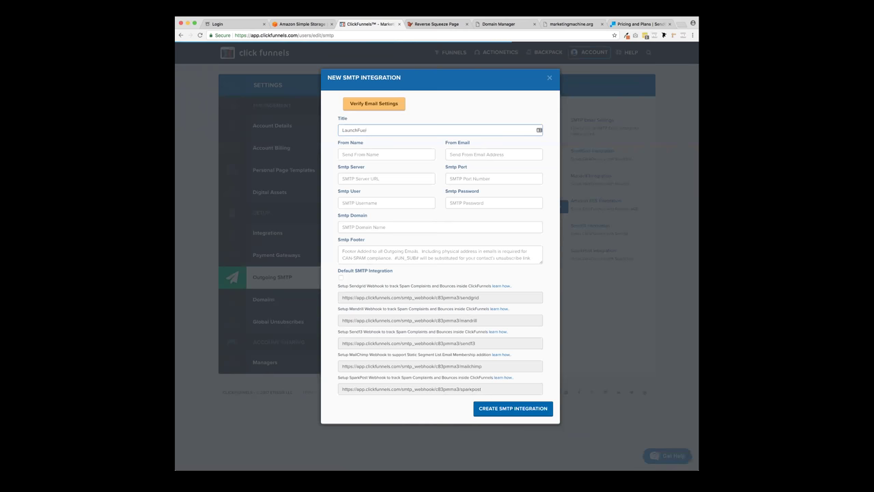
{"action": "left_click", "coordinate": [398, 155]}
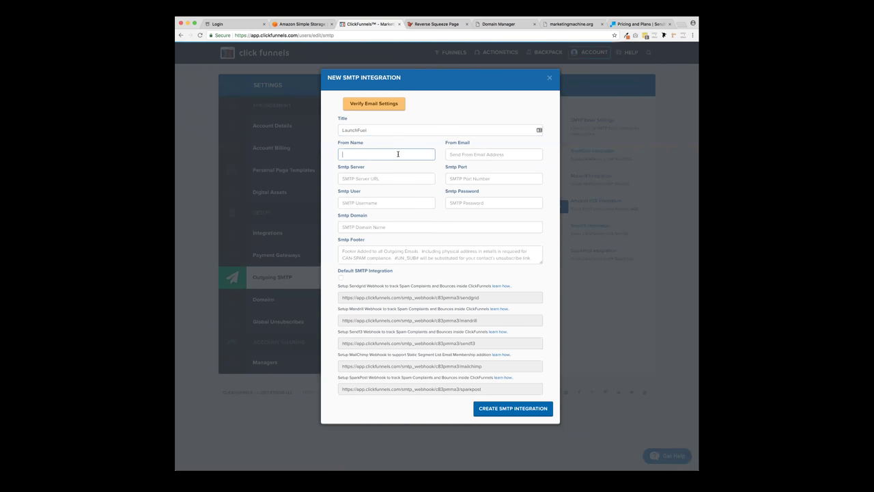
{"action": "type", "text": "Chad "}
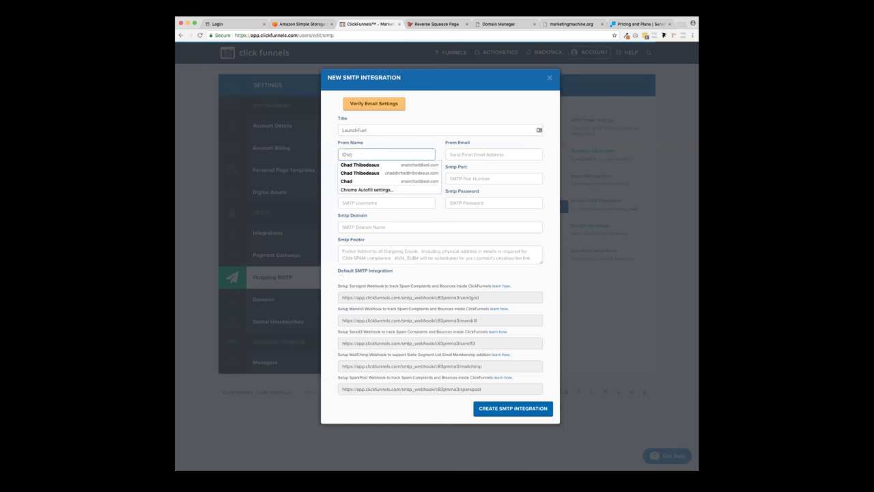
{"action": "type", "text": "Thibodeaux"}
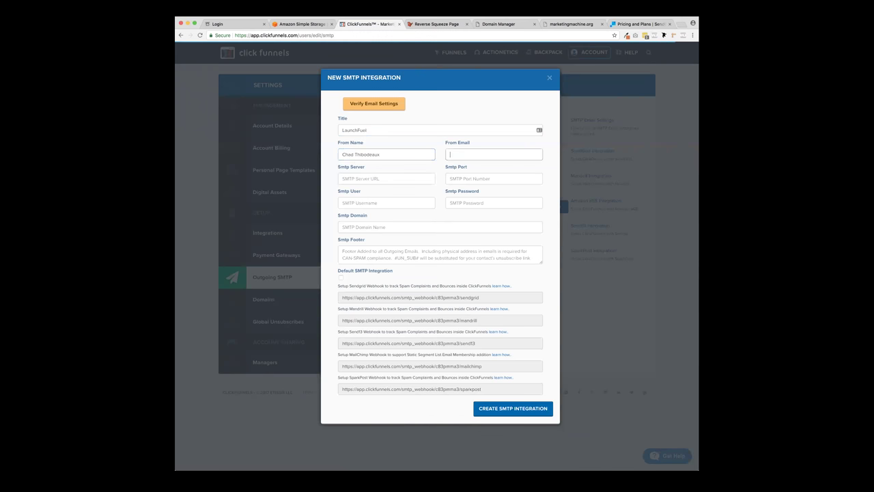
{"action": "key", "text": "Tab"}
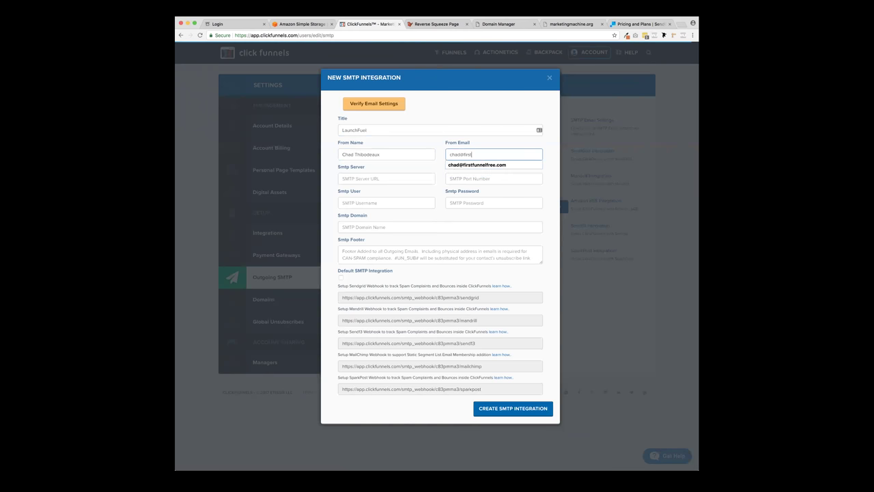
{"action": "key", "text": "Down"}
{"action": "key", "text": "Return"}
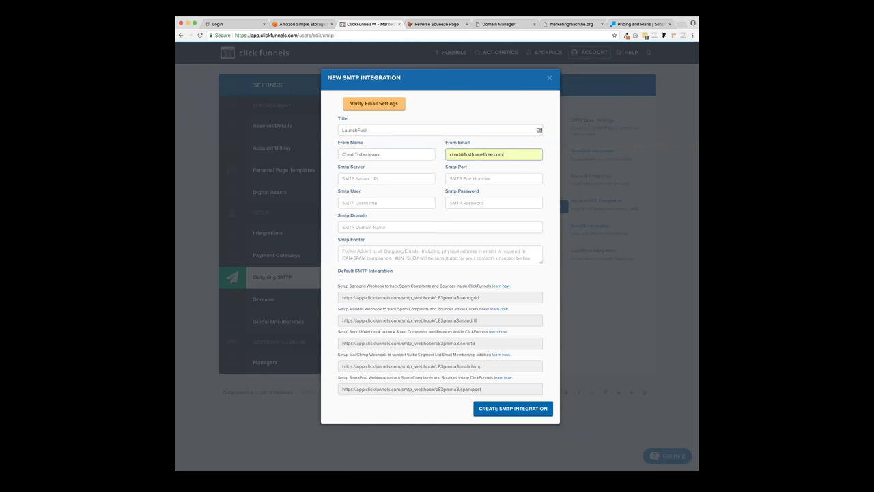
{"action": "left_click_drag", "start_coordinate": [340, 147], "coordinate": [437, 141]}
{"action": "left_click", "coordinate": [450, 142]}
- Leave the SMTP server blank, recheck SendGrid pricing, and close the unfinished integration form
{"action": "left_click", "coordinate": [363, 180]}
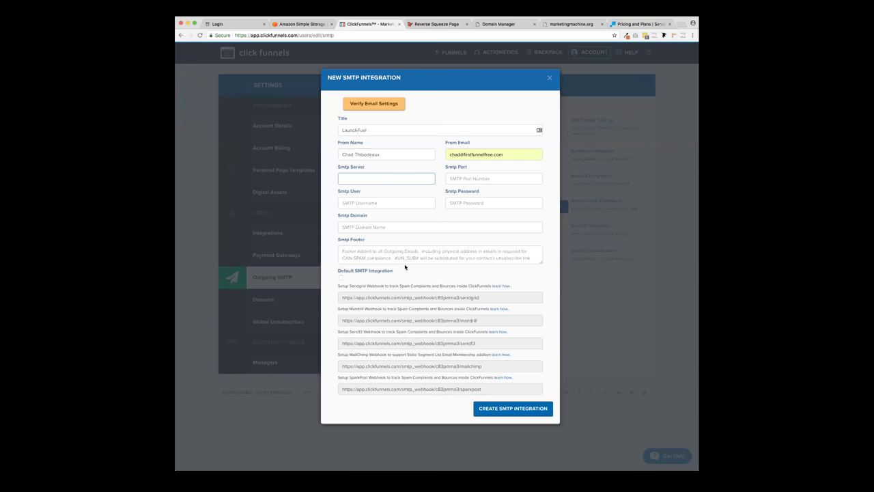
{"action": "left_click", "coordinate": [464, 82]}
{"action": "left_click", "coordinate": [641, 24]}
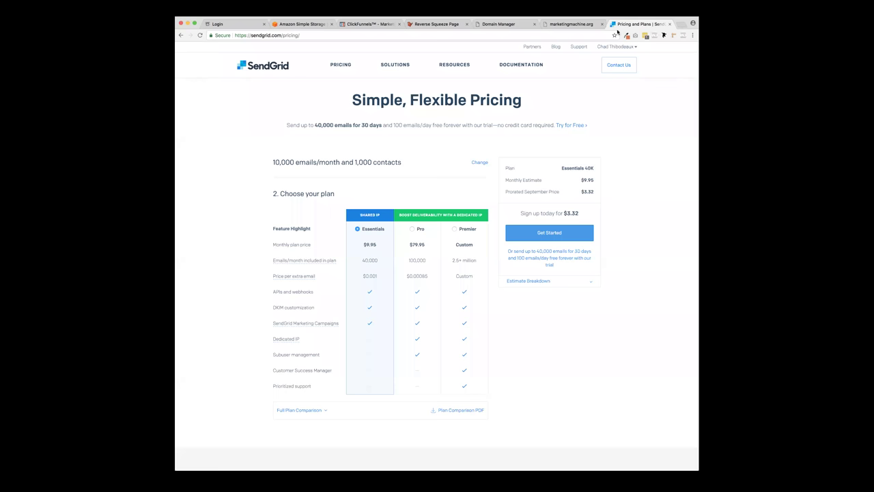
{"action": "left_click", "coordinate": [369, 24]}
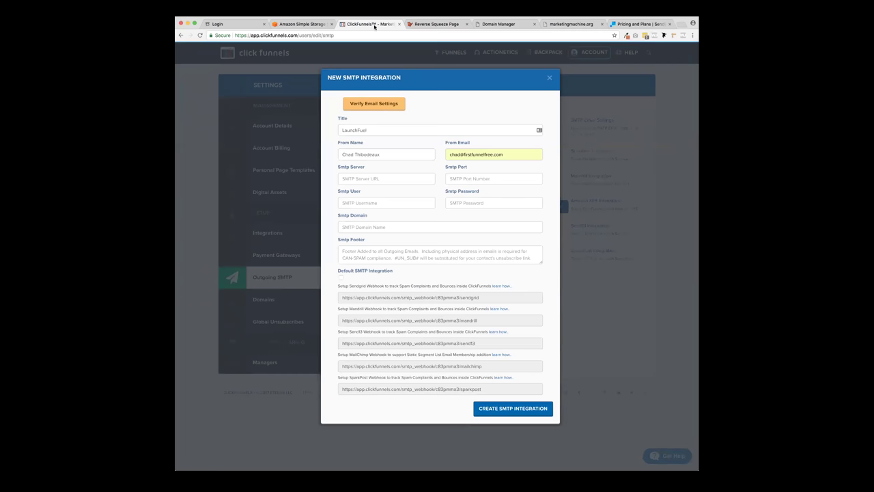
{"action": "left_click", "coordinate": [550, 79]}
{"action": "mouse_move", "coordinate": [602, 54]}
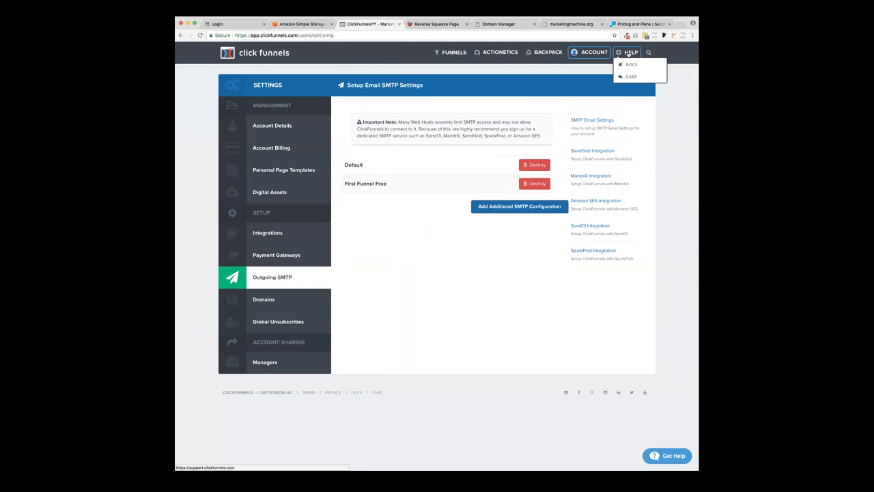
- Search Docs for 'sendgrid' and scroll the Integrate Sendgrid SMTP article to its settings
{"action": "left_click", "coordinate": [629, 62]}
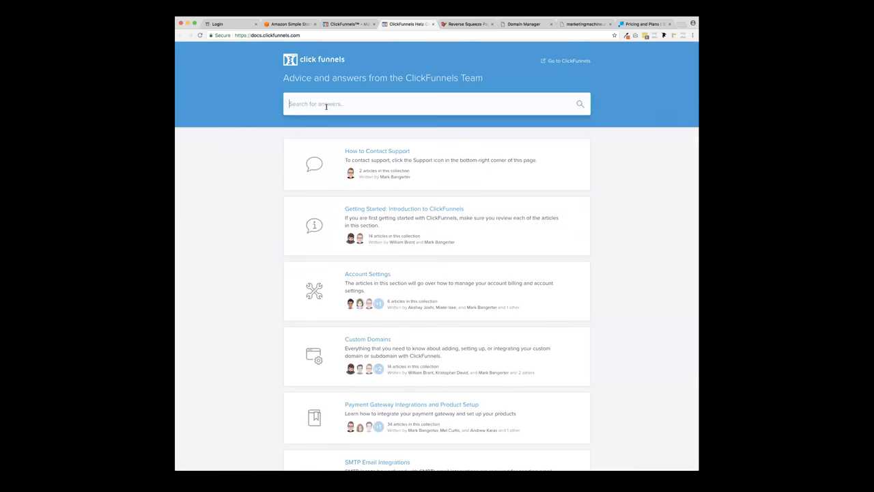
{"action": "type", "text": "sendr"}
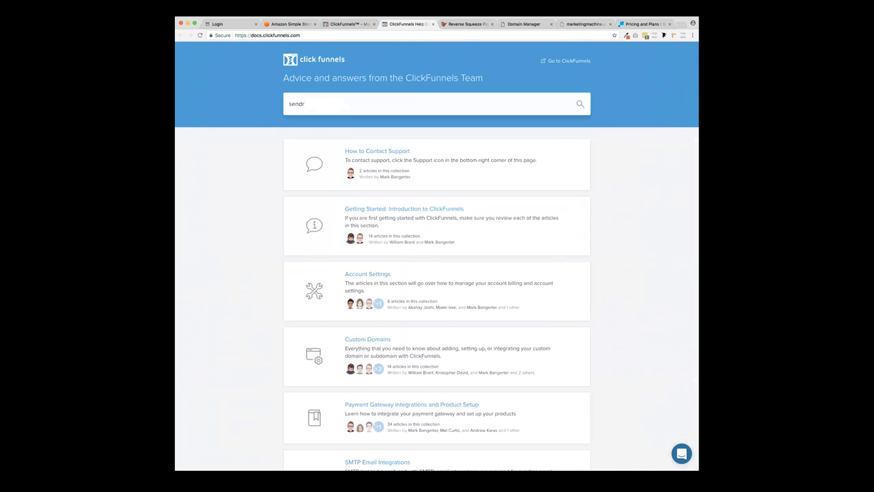
{"action": "key", "text": "BackSpace"}
{"action": "type", "text": "grid"}
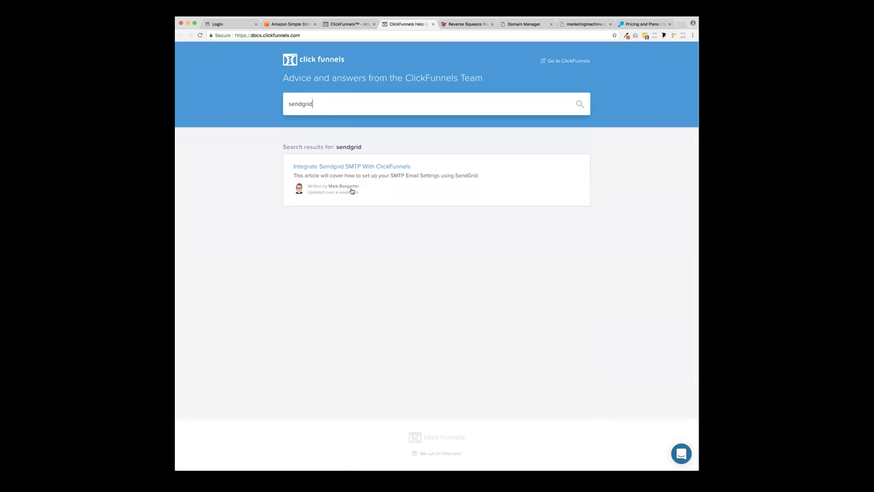
{"action": "left_click", "coordinate": [353, 166]}
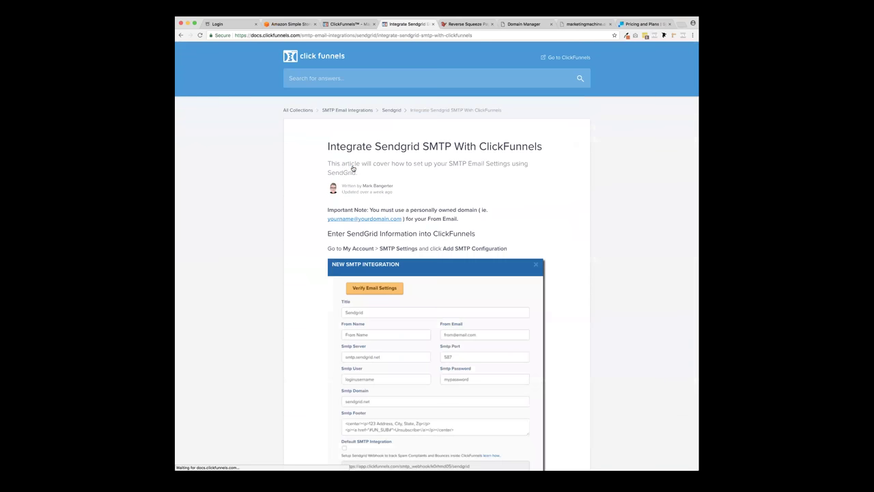
{"action": "scroll", "coordinate": [301, 200], "scroll_direction": "down", "scroll_amount": 5}
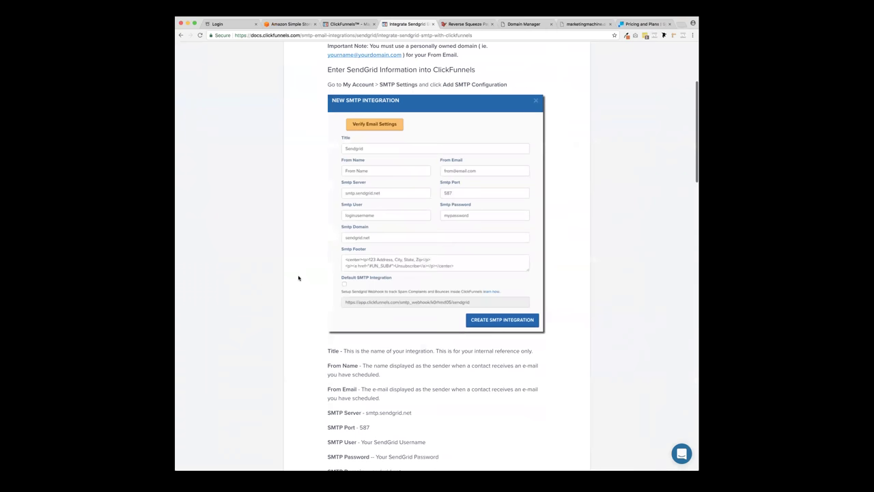
{"action": "scroll", "coordinate": [298, 276], "scroll_direction": "down", "scroll_amount": 6}
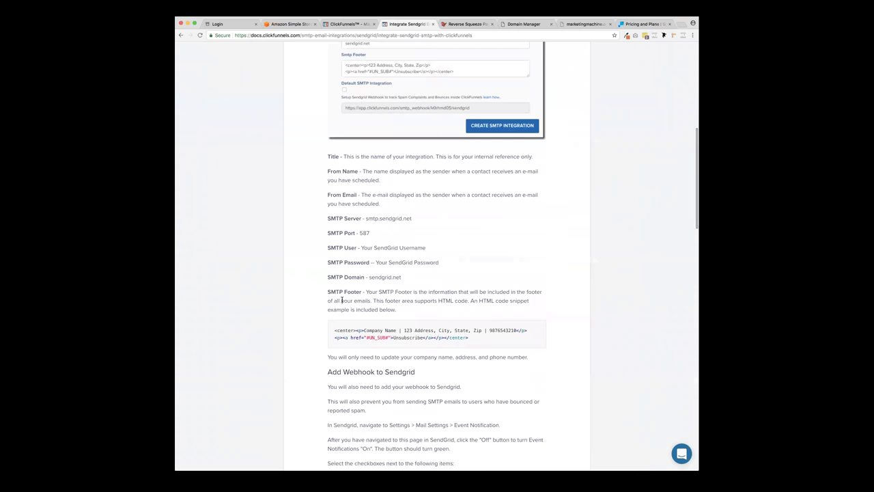
- Start a new SMTP configuration and give it the title LaunchFuel
{"action": "left_click", "coordinate": [345, 26]}
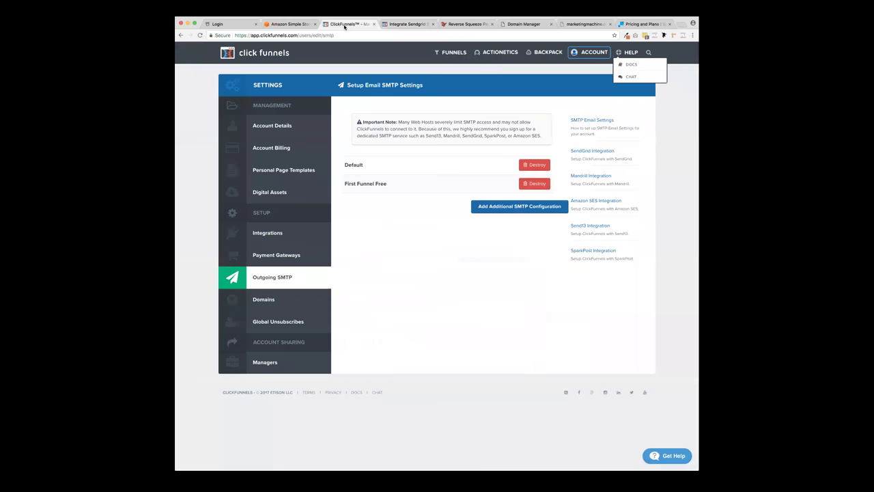
{"action": "left_click", "coordinate": [526, 209]}
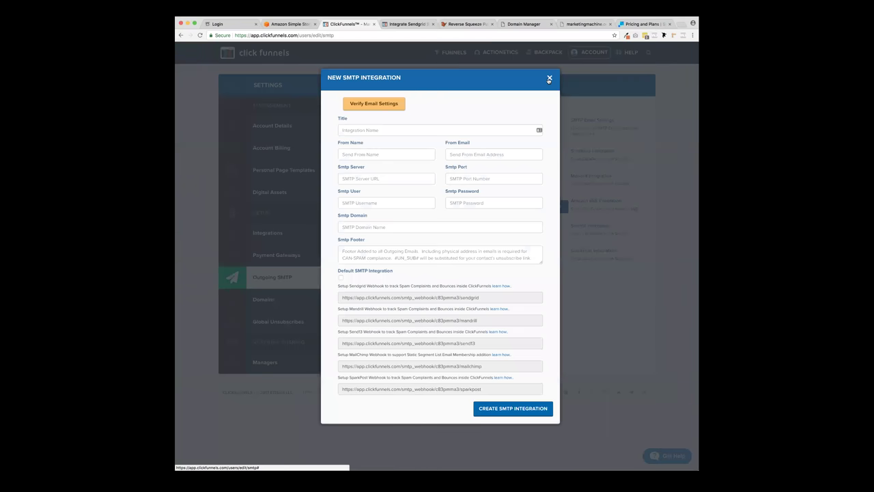
{"action": "left_click", "coordinate": [549, 77]}
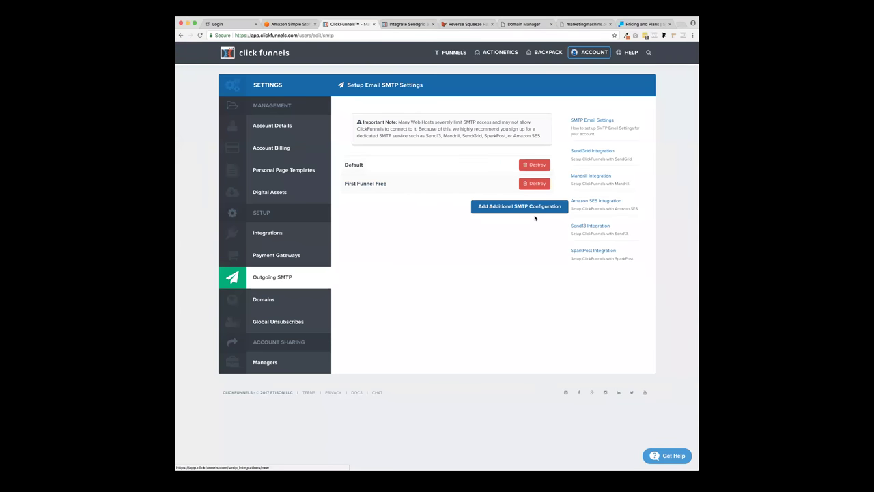
{"action": "left_click", "coordinate": [532, 207]}
{"action": "left_click", "coordinate": [367, 132]}
{"action": "type", "text": "Laun"}
{"action": "key", "text": "Down"}
{"action": "key", "text": "Return"}
{"action": "key", "text": "Tab"}
- Autofill the sender's full name and e-mail address in the LaunchFuel form
{"action": "type", "text": "Cha"}
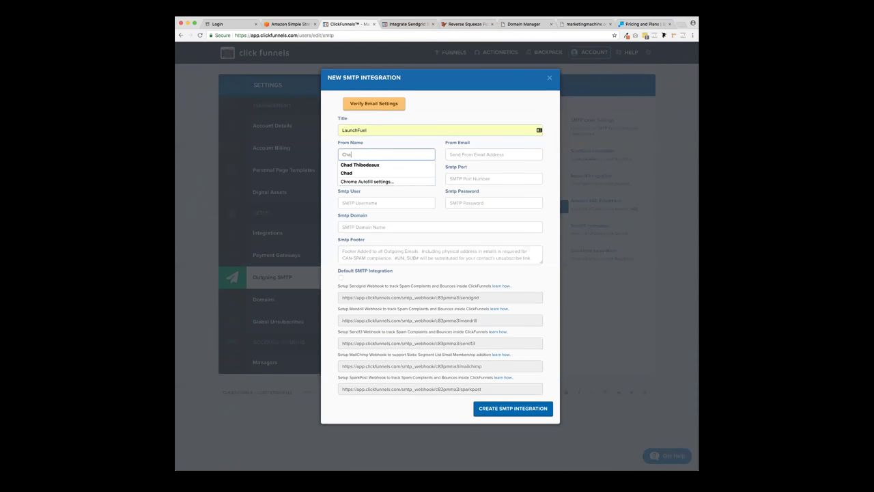
{"action": "key", "text": "Up"}
{"action": "key", "text": "Down"}
{"action": "key", "text": "Return"}
{"action": "left_click", "coordinate": [498, 151]}
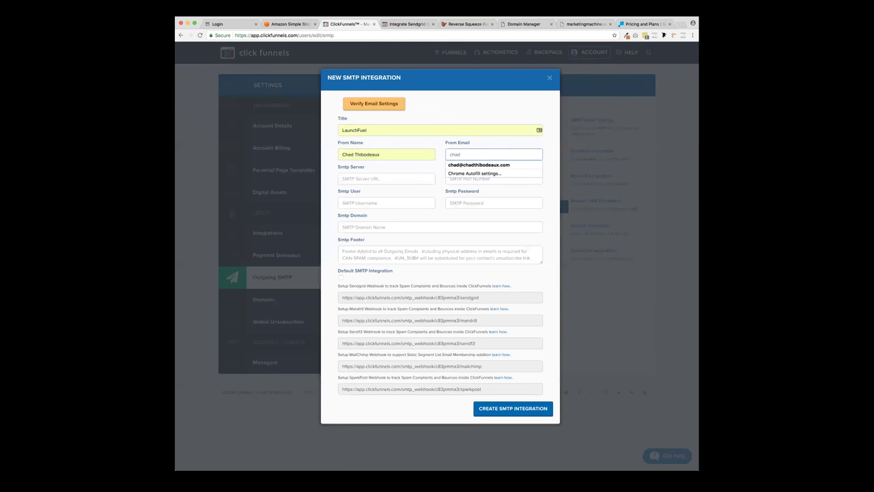
{"action": "left_click", "coordinate": [503, 165]}
{"action": "left_click", "coordinate": [390, 180]}
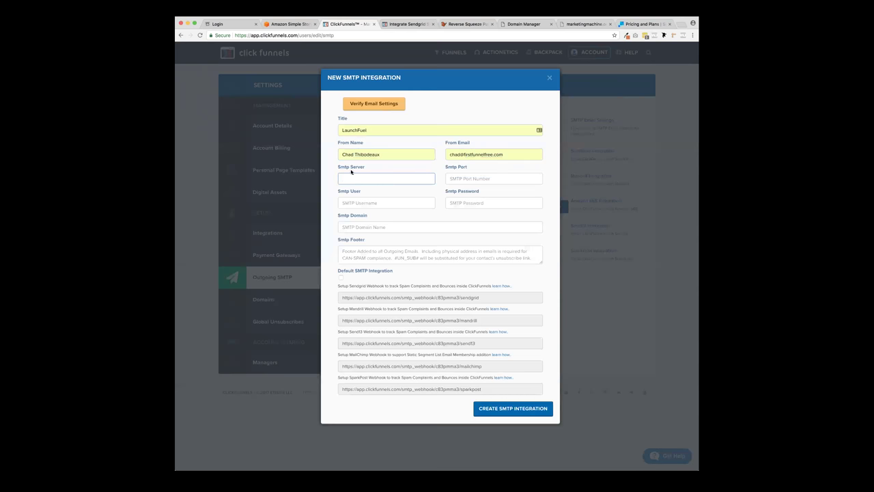
{"action": "left_click", "coordinate": [408, 24]}
- Set the SMTP server to smtp.sendgrid.net, taken from the setup article
{"action": "left_click_drag", "start_coordinate": [327, 218], "coordinate": [366, 218]}
{"action": "key", "text": "super+c"}
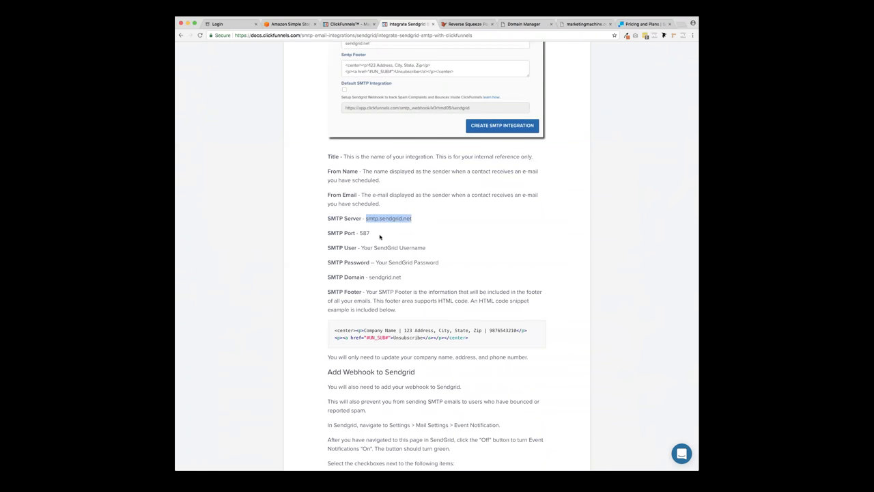
{"action": "left_click", "coordinate": [348, 24]}
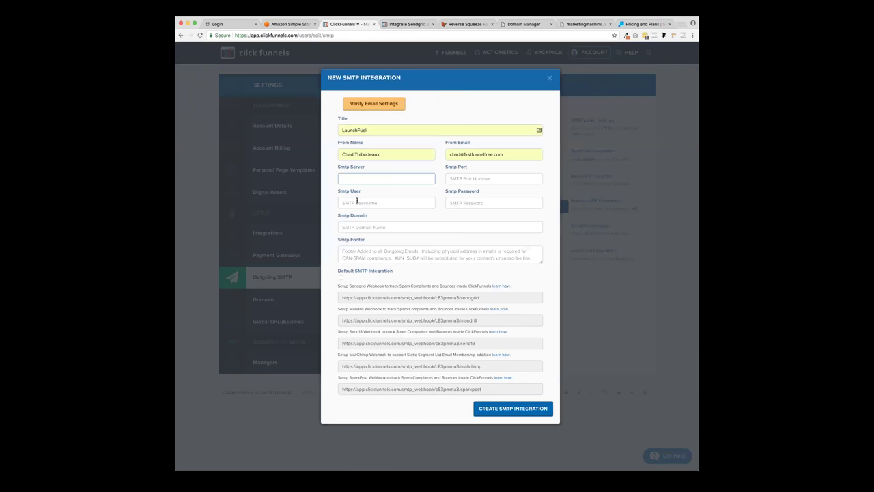
{"action": "left_click", "coordinate": [352, 178]}
{"action": "key", "text": "super+v"}
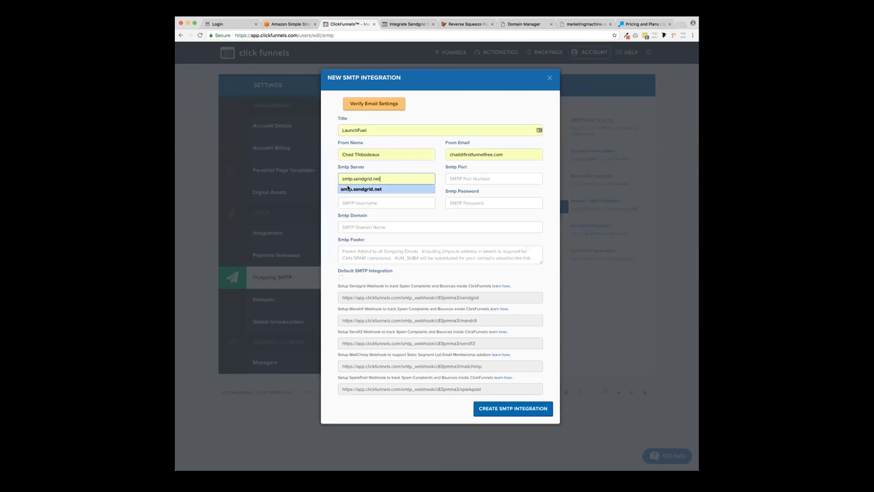
{"action": "left_click", "coordinate": [345, 189]}
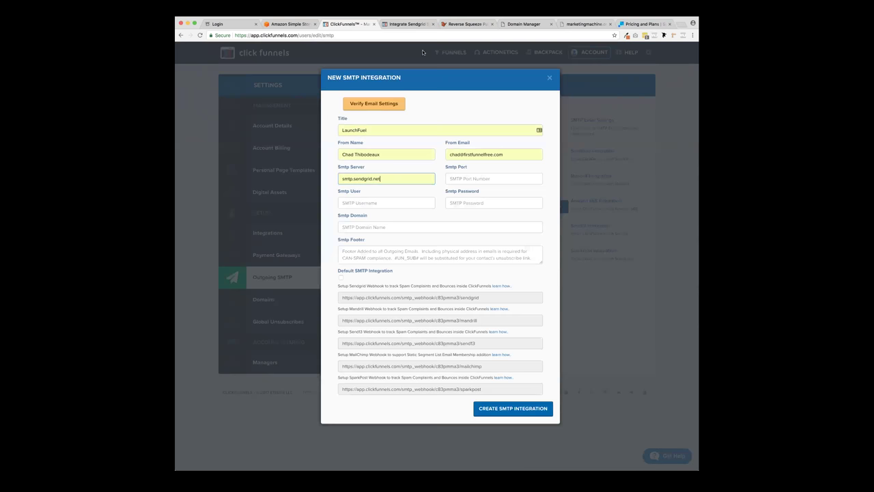
- Copy port 587 from the article into the SMTP port field
{"action": "left_click", "coordinate": [403, 27]}
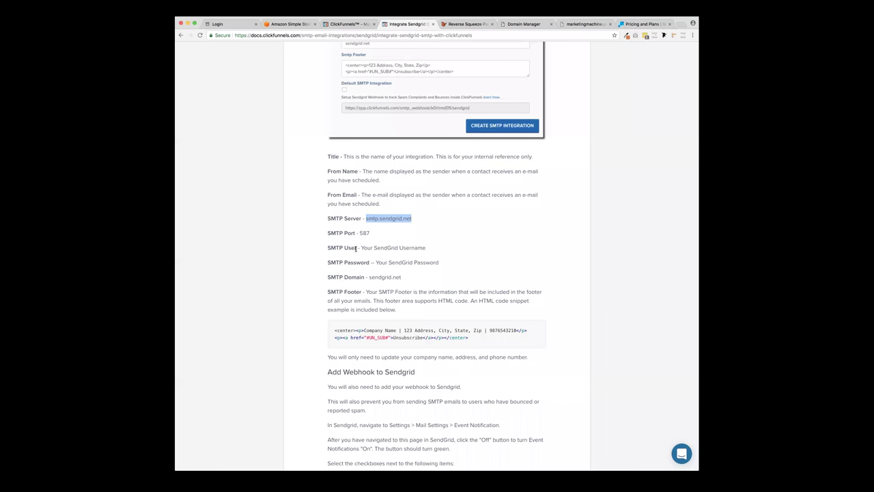
{"action": "left_click_drag", "start_coordinate": [358, 233], "coordinate": [370, 234]}
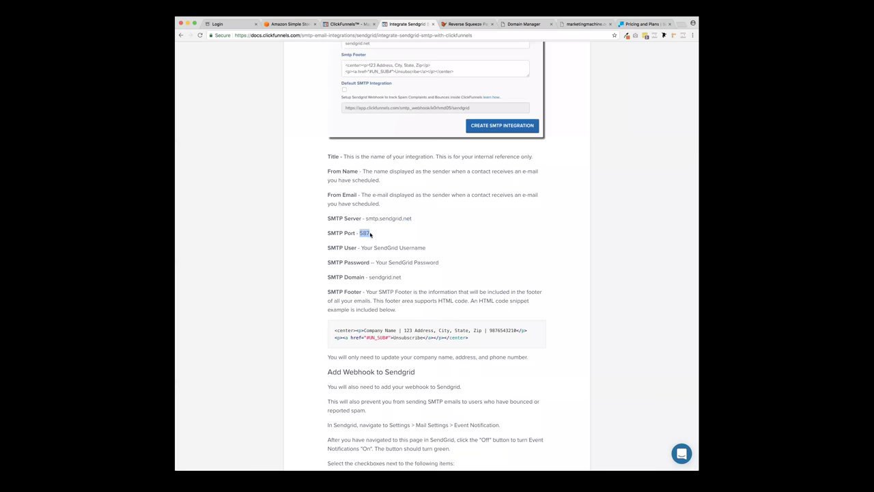
{"action": "key", "text": "ctrl+c"}
{"action": "left_click", "coordinate": [350, 24]}
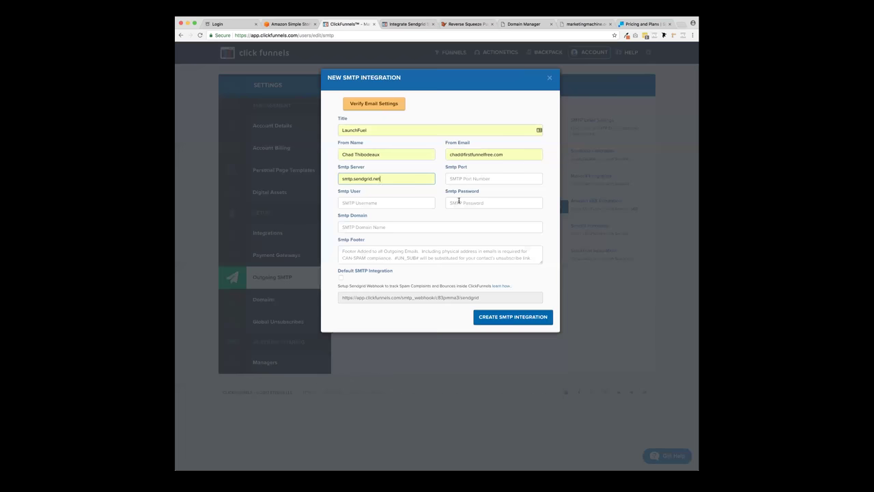
{"action": "left_click", "coordinate": [470, 178]}
{"action": "key", "text": "ctrl+v"}
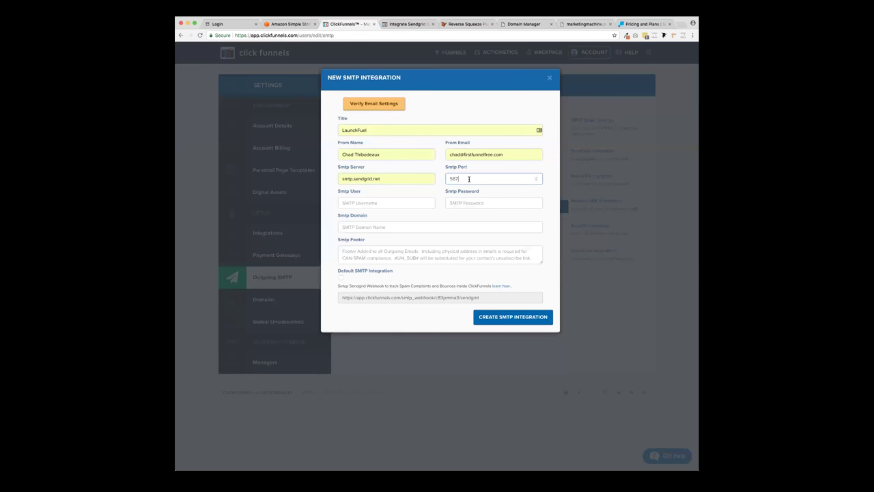
- Check the article's guidance on the SendGrid username, then switch to the SendGrid site
{"action": "left_click", "coordinate": [387, 203]}
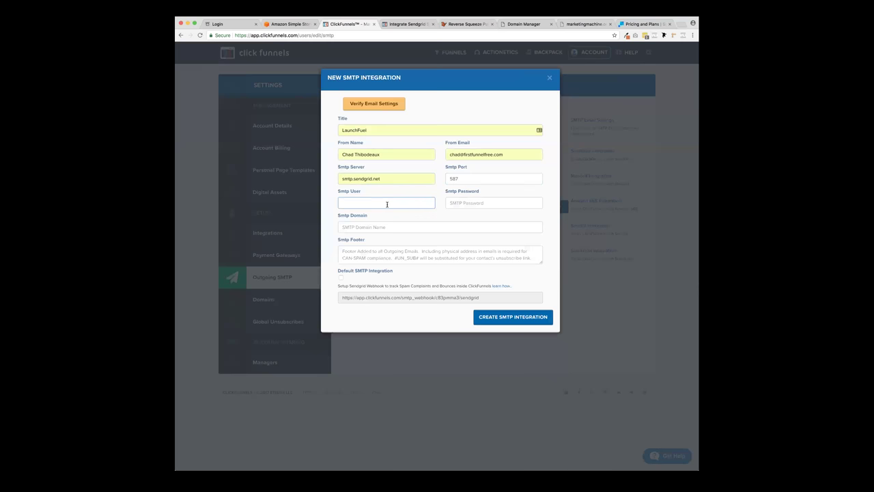
{"action": "left_click", "coordinate": [401, 24]}
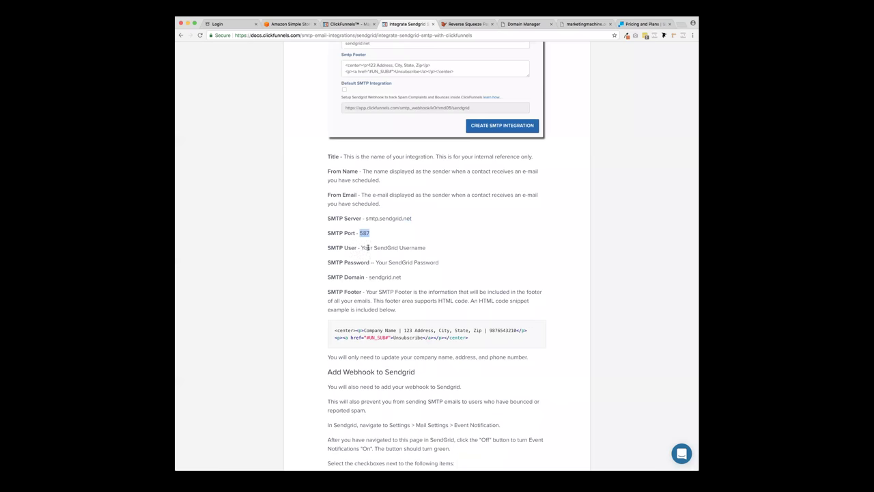
{"action": "mouse_move", "coordinate": [362, 248]}
{"action": "left_mouse_down"}
{"action": "mouse_move", "coordinate": [423, 249]}
{"action": "mouse_move", "coordinate": [361, 249]}
{"action": "left_mouse_up"}
{"action": "left_click", "coordinate": [426, 250]}
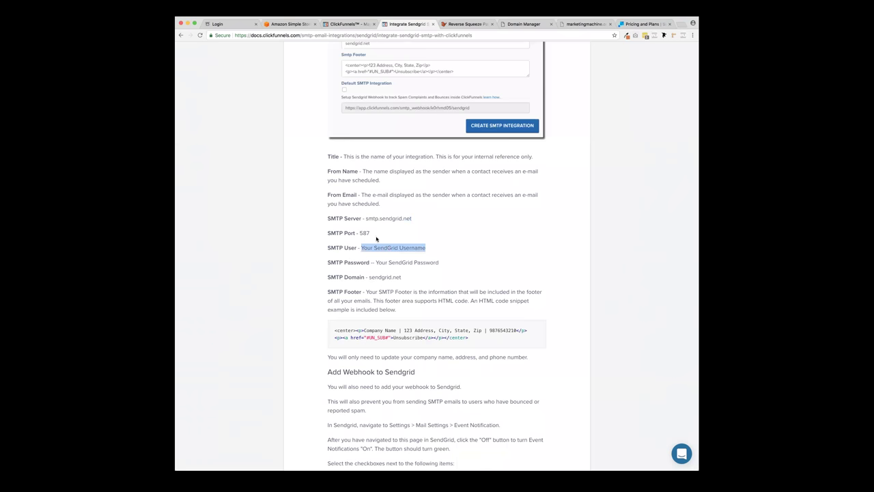
{"action": "left_click", "coordinate": [352, 23]}
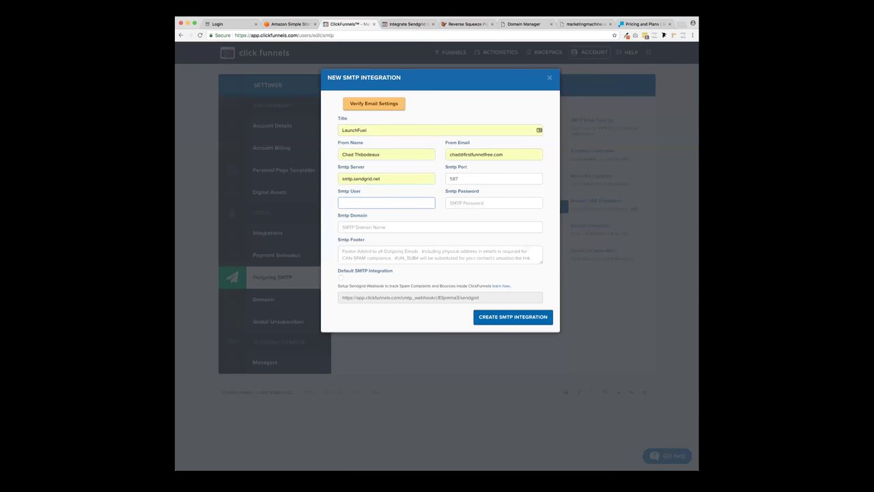
{"action": "left_click", "coordinate": [648, 24]}
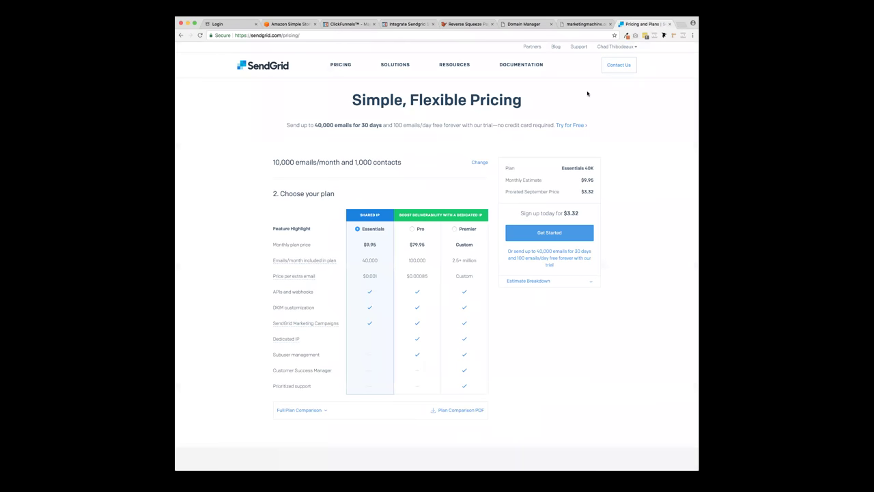
- Select the account username under Admin User Details on the SendGrid dashboard
{"action": "left_click", "coordinate": [623, 60]}
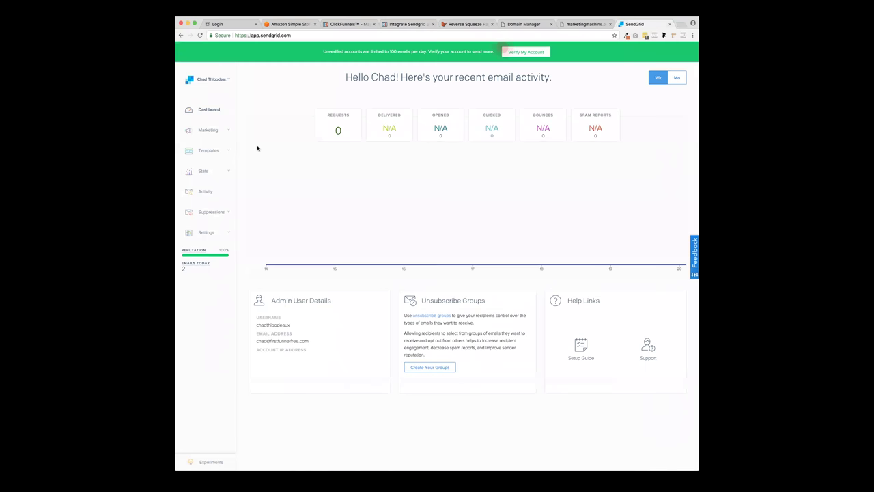
{"action": "left_click", "coordinate": [226, 82]}
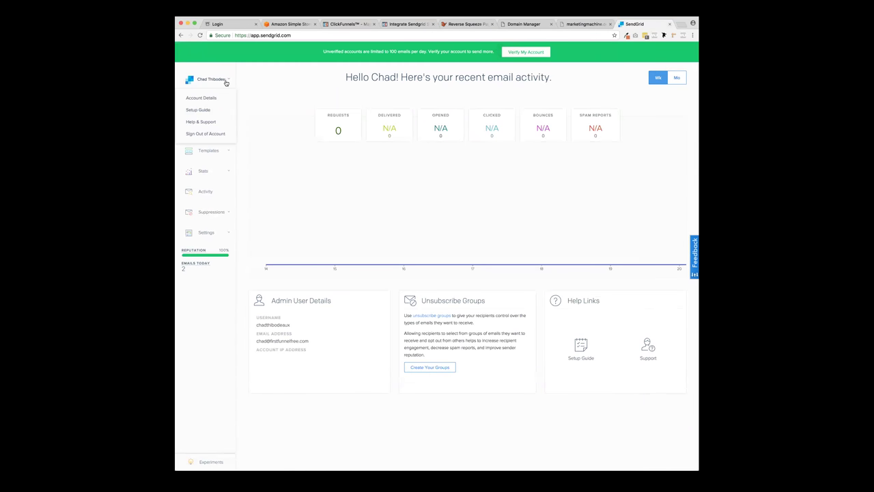
{"action": "left_click", "coordinate": [226, 82]}
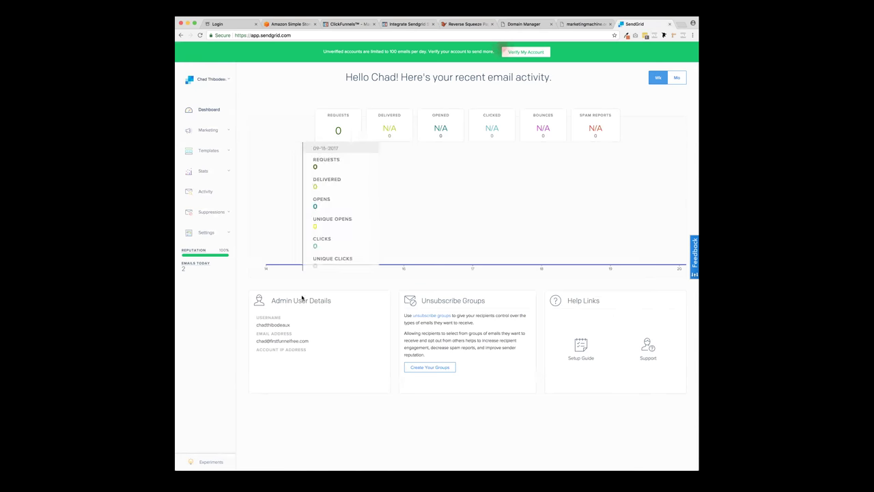
{"action": "left_click_drag", "start_coordinate": [292, 329], "coordinate": [250, 328]}
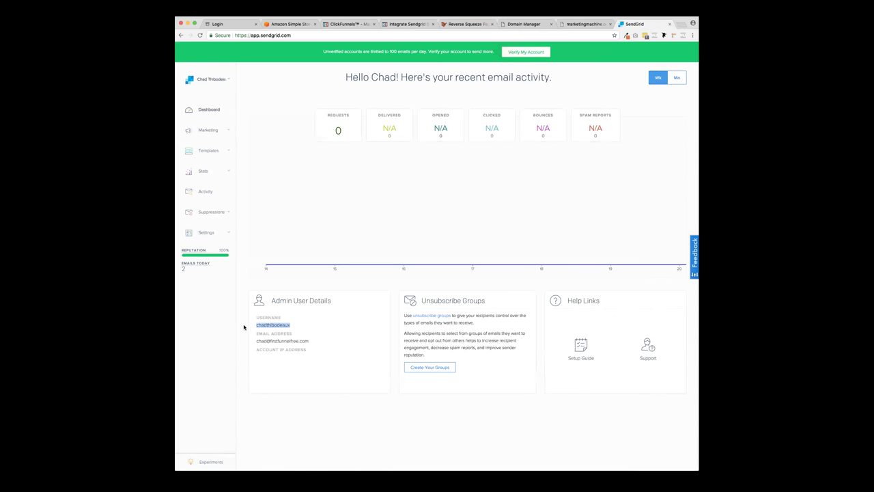
{"action": "left_click", "coordinate": [346, 24]}
- Paste the username into Smtp User and autofill the saved SMTP password
{"action": "key", "text": "super+v"}
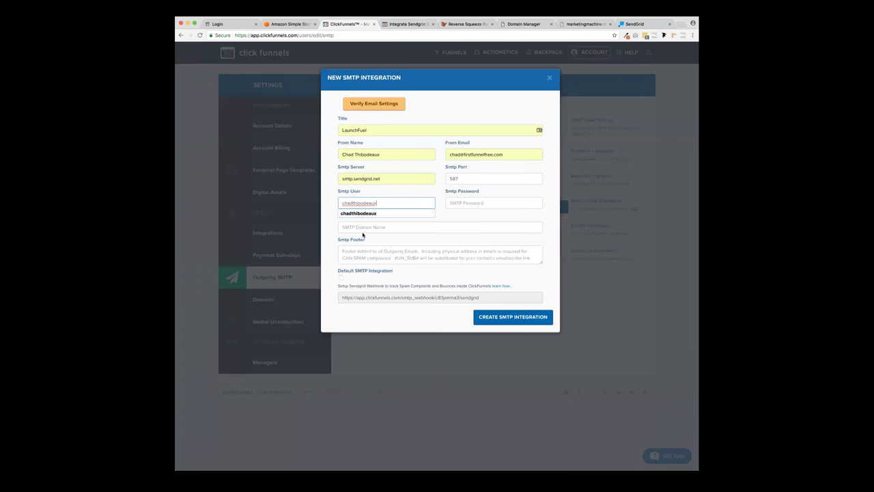
{"action": "left_click", "coordinate": [457, 203]}
{"action": "type", "text": "Manning"}
{"action": "key", "text": "Down"}
{"action": "key", "text": "Return"}
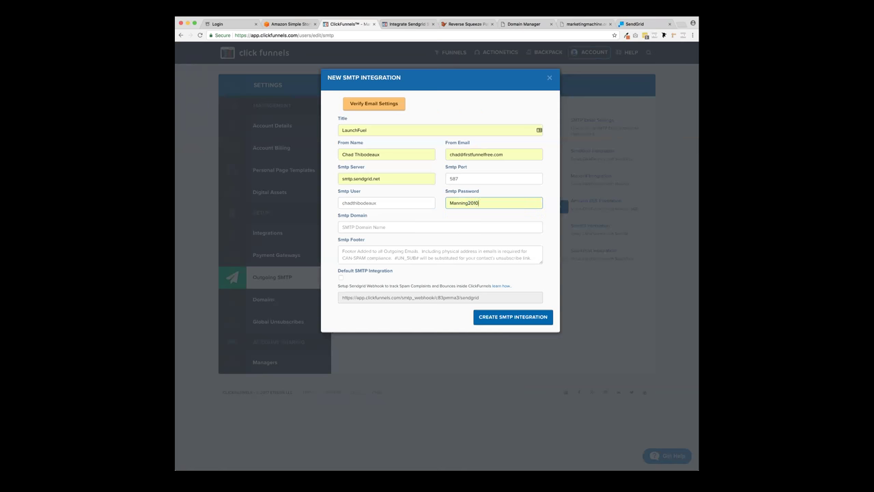
{"action": "key", "text": "Tab"}
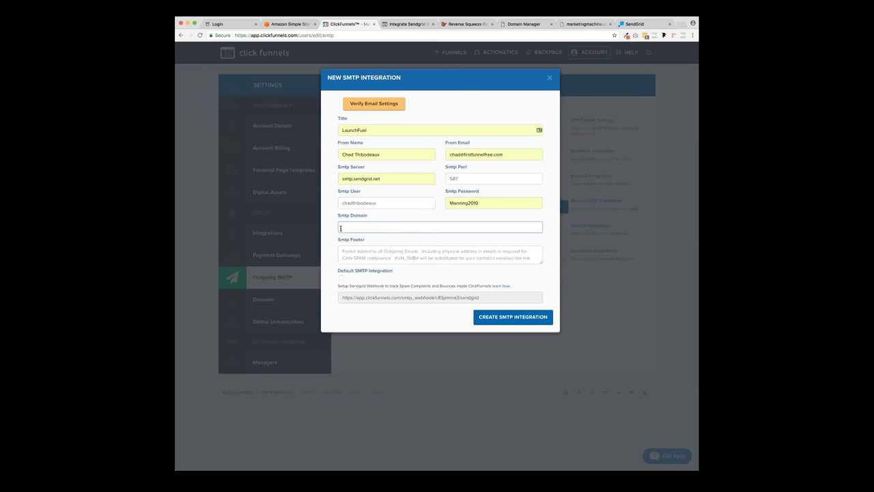
- Set the SMTP domain to sendgrid.net, as given in the SendGrid guide
{"action": "left_click", "coordinate": [415, 24]}
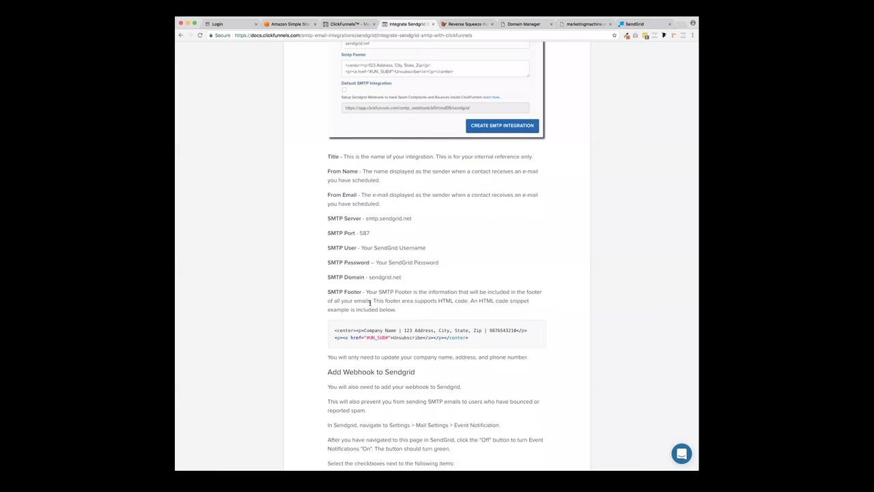
{"action": "left_click_drag", "start_coordinate": [369, 278], "coordinate": [406, 278]}
{"action": "left_click", "coordinate": [348, 24]}
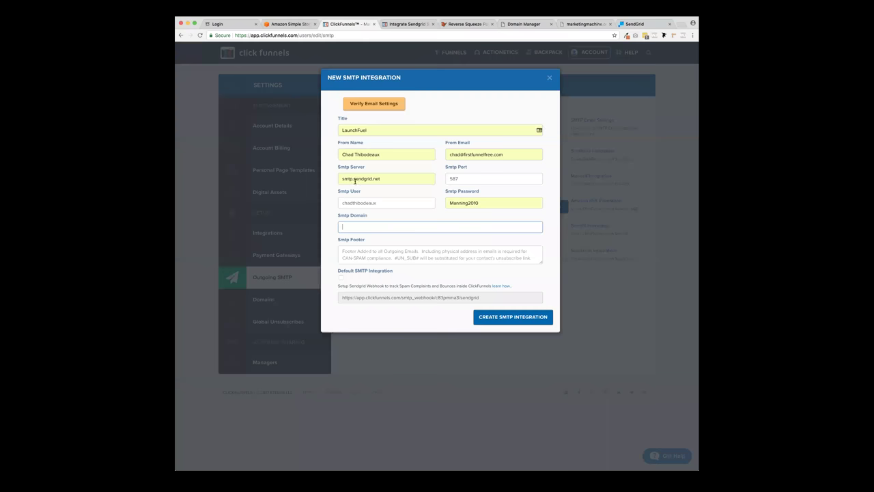
{"action": "left_click", "coordinate": [359, 223]}
{"action": "left_click", "coordinate": [364, 237]}
- Find the SMTP Footer HTML snippet in the guide for the footer field
{"action": "left_click", "coordinate": [344, 252]}
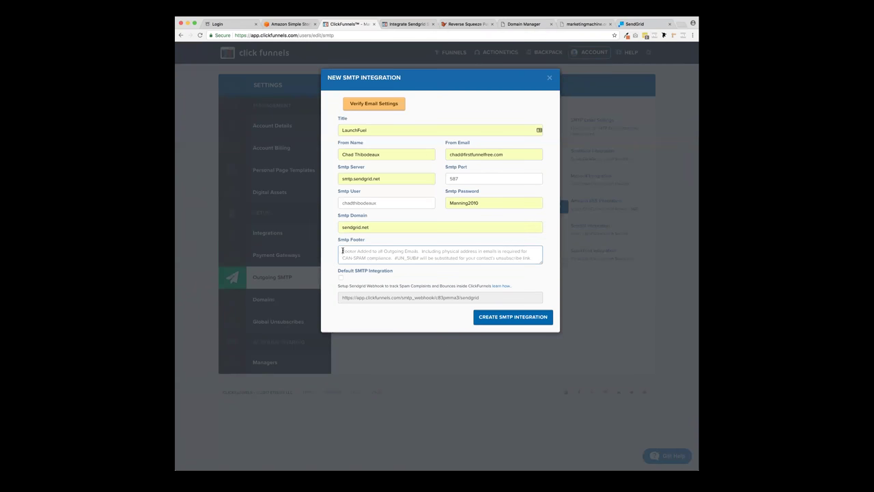
{"action": "left_click", "coordinate": [408, 24]}
{"action": "scroll", "coordinate": [407, 371], "scroll_direction": "down", "scroll_amount": 1}
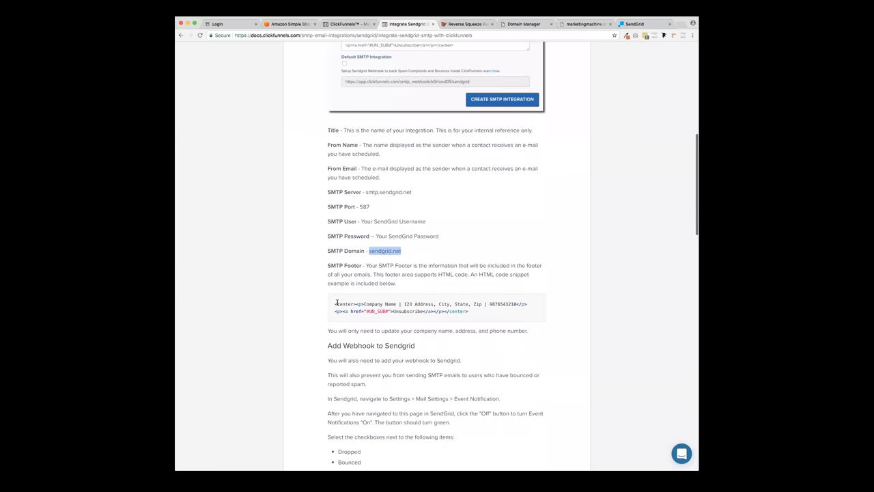
- Paste the docs' HTML footer snippet into Smtp Footer and set the company name to 'The Catapult Crew'
{"action": "left_click_drag", "start_coordinate": [336, 303], "coordinate": [474, 314]}
{"action": "key", "text": "ctrl+c"}
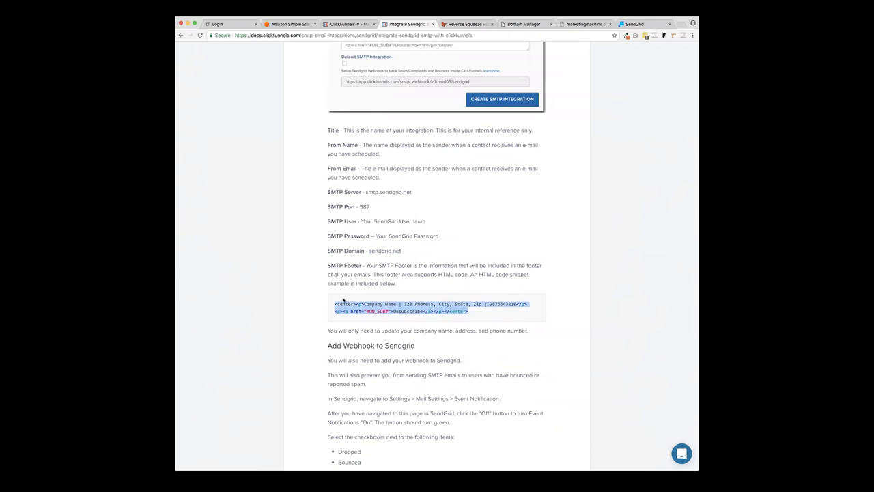
{"action": "left_click", "coordinate": [350, 24]}
{"action": "key", "text": "ctrl+v"}
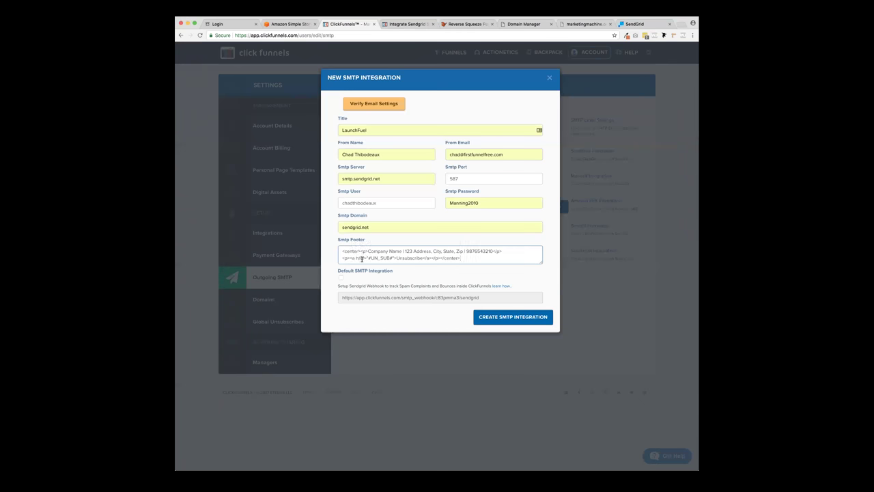
{"action": "left_click_drag", "start_coordinate": [368, 252], "coordinate": [404, 253]}
{"action": "type", "text": "The Catapult Crew |"}
- Replace the footer's placeholder address with the company's street address
{"action": "left_click_drag", "start_coordinate": [410, 251], "coordinate": [467, 251]}
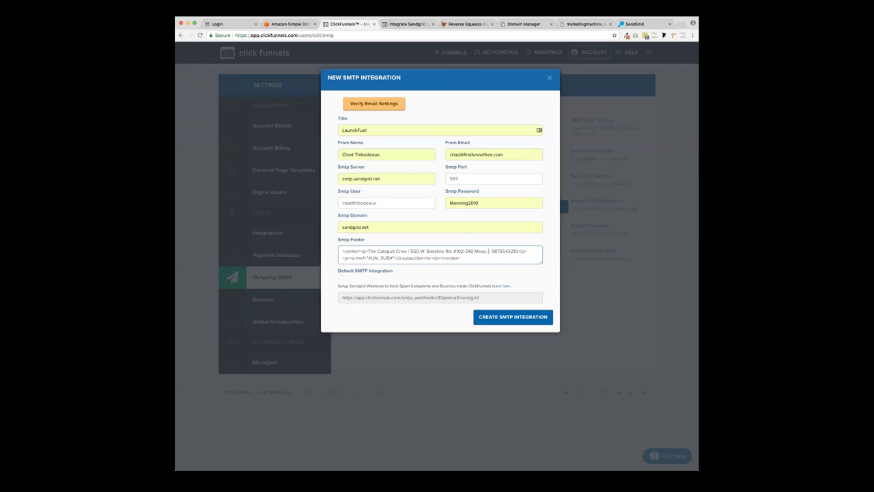
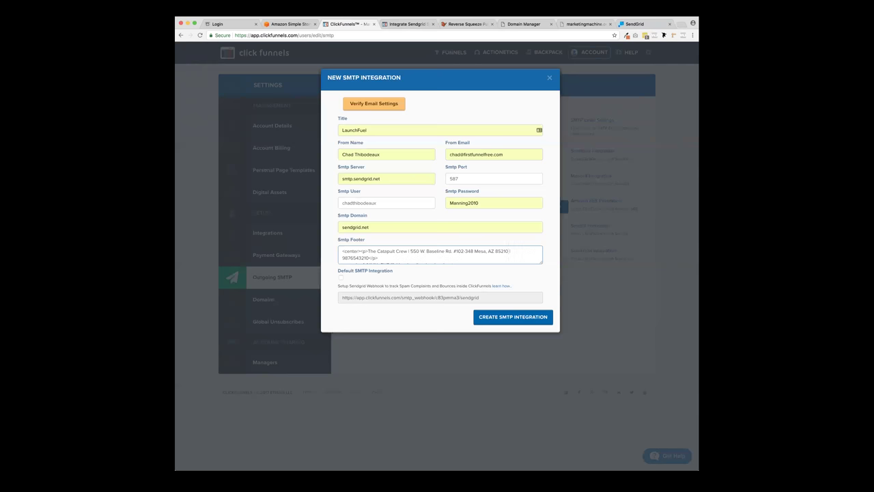
- Start replacing the footer's sample phone number with the business phone number
{"action": "left_click_drag", "start_coordinate": [369, 258], "coordinate": [342, 252]}
{"action": "scroll", "coordinate": [342, 252], "scroll_direction": "down", "scroll_amount": 1}
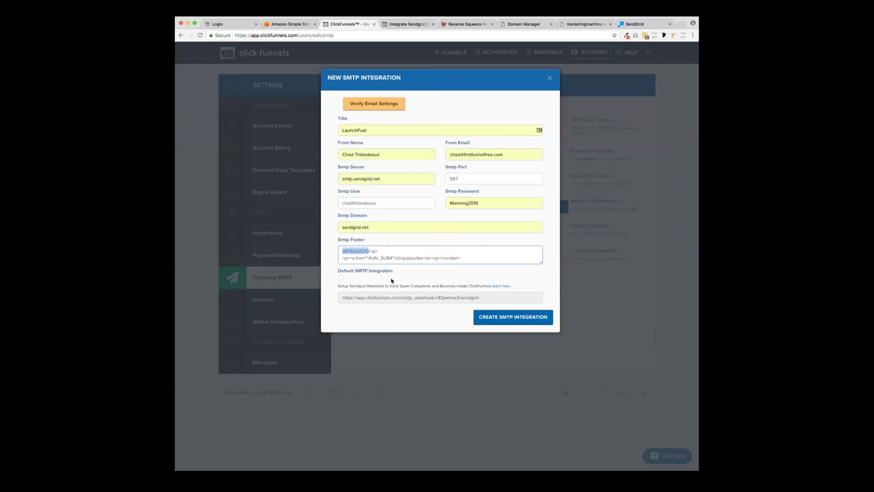
{"action": "type", "text": "65"}
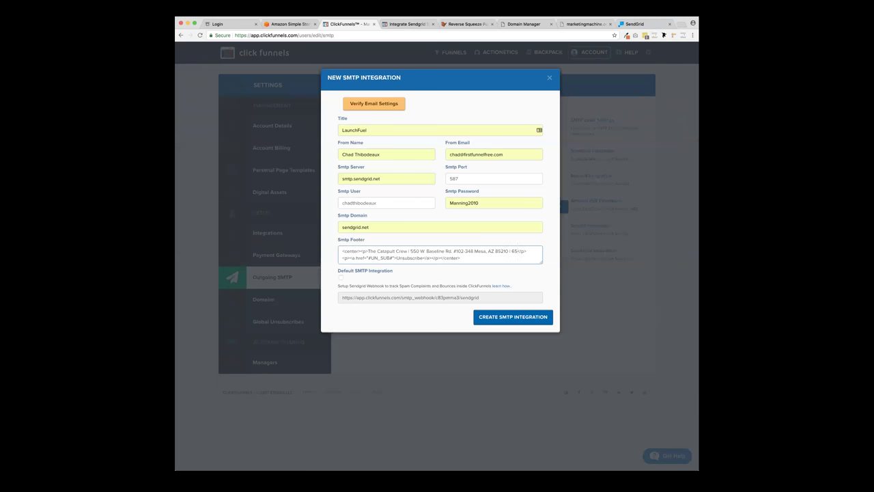
{"action": "key", "text": "BackSpace"}
{"action": "type", "text": "02326"}
{"action": "key", "text": "BackSpace"}
{"action": "key", "text": "BackSpace"}
{"action": "key", "text": "BackSpace"}
{"action": "type", "text": "3"}
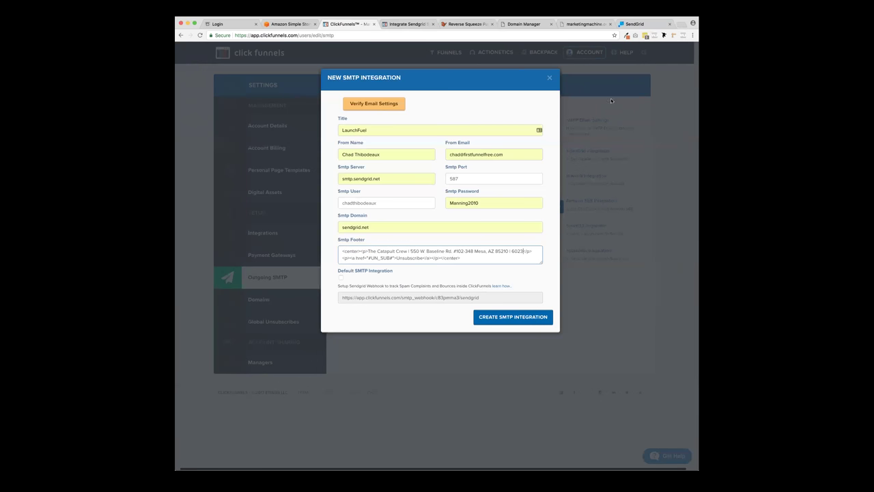
{"action": "left_click", "coordinate": [681, 25]}
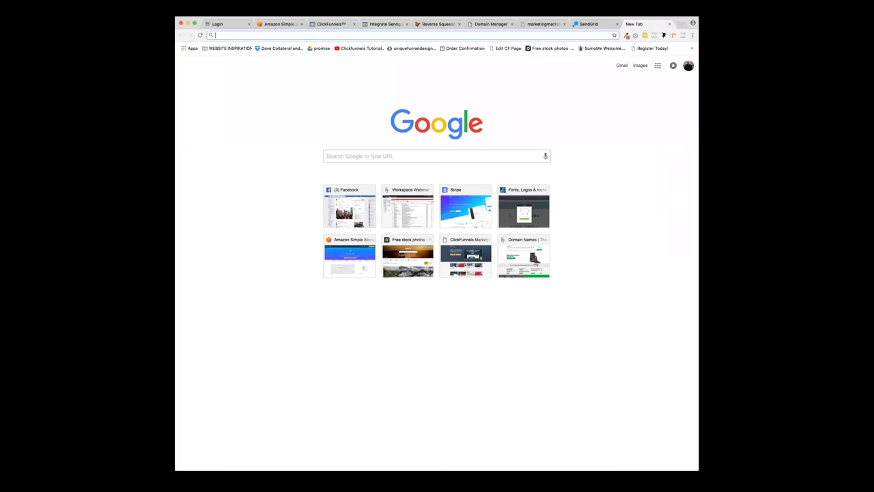
- Load firstfunnelfree.com and select the business phone number in its footer to copy
{"action": "type", "text": "fi"}
{"action": "key", "text": "Return"}
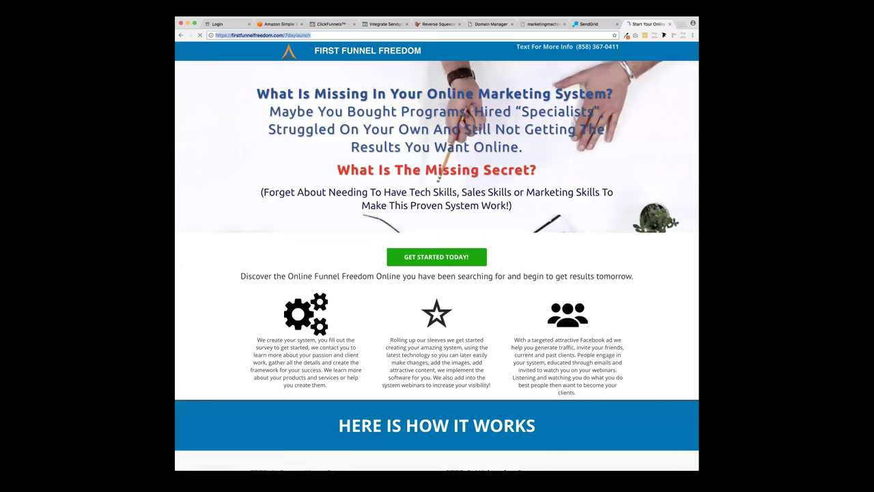
{"action": "key", "text": "super+l"}
{"action": "type", "text": "firstfunnelfree.com"}
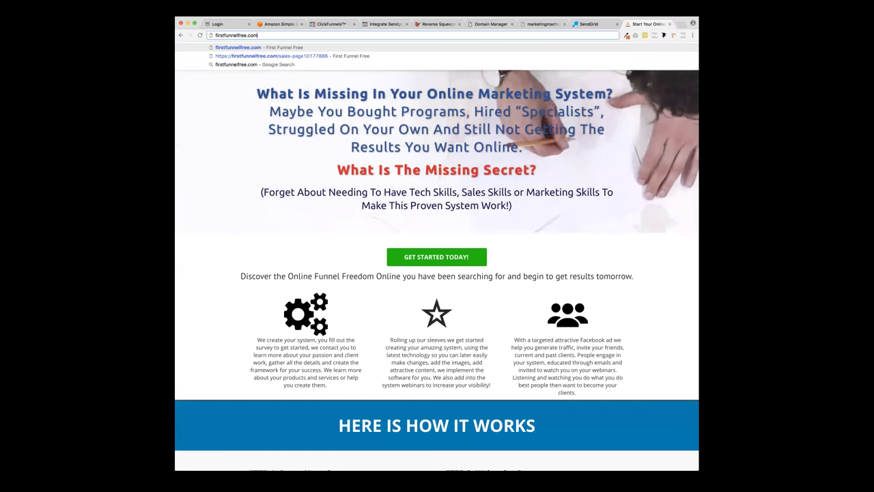
{"action": "key", "text": "Return"}
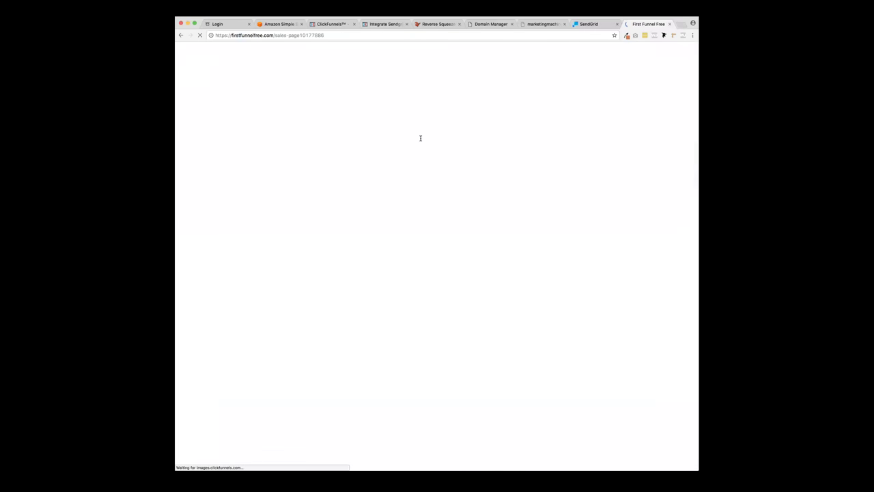
{"action": "scroll", "coordinate": [559, 154], "scroll_direction": "down", "scroll_amount": 20}
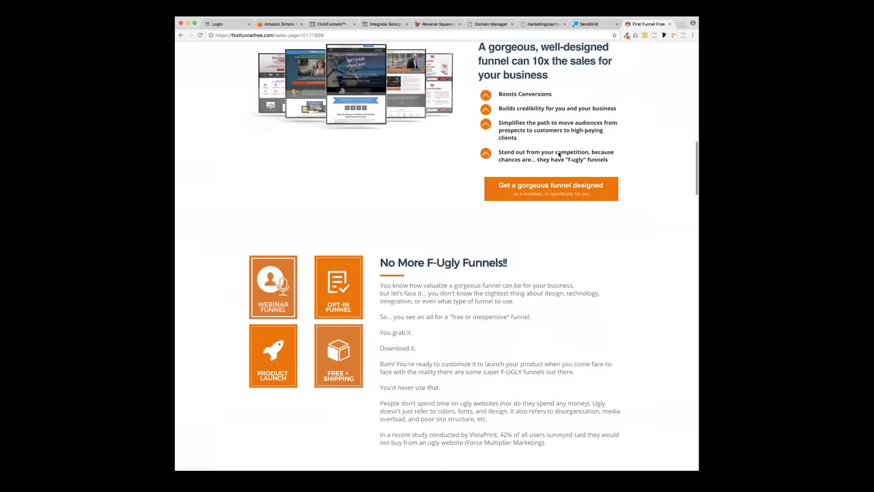
{"action": "scroll", "coordinate": [559, 153], "scroll_direction": "down", "scroll_amount": 20}
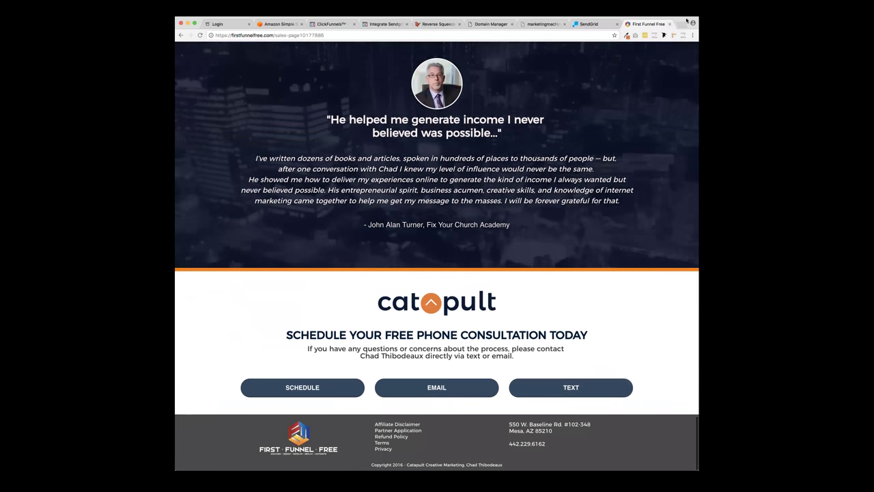
{"action": "double_click", "coordinate": [542, 444]}
{"action": "key", "text": "super+c"}
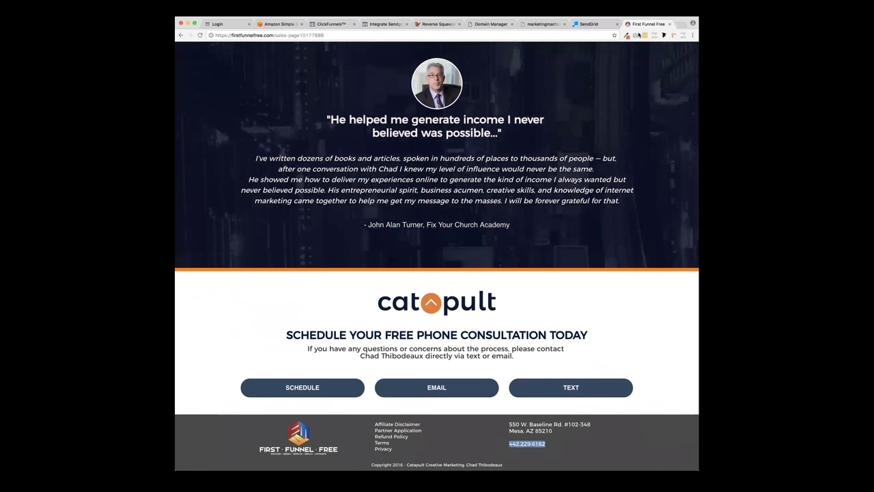
{"action": "left_click", "coordinate": [594, 25]}
{"action": "left_click", "coordinate": [332, 24]}
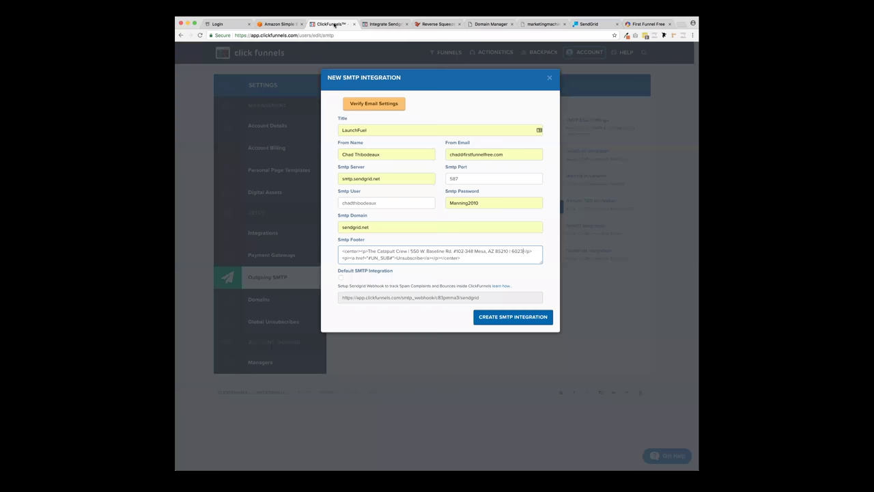
{"action": "left_click_drag", "start_coordinate": [524, 250], "coordinate": [512, 251]}
{"action": "key", "text": "super+v"}
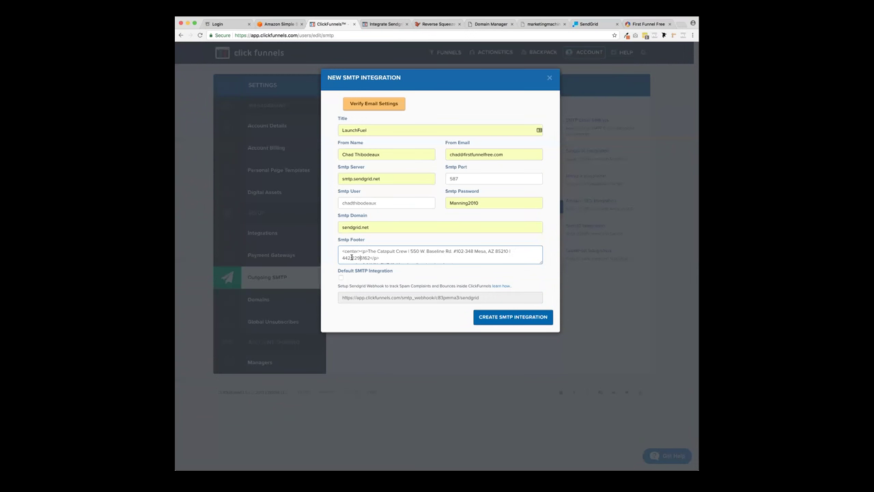
{"action": "key", "text": "BackSpace"}
{"action": "scroll", "coordinate": [432, 254], "scroll_direction": "down", "scroll_amount": 1}
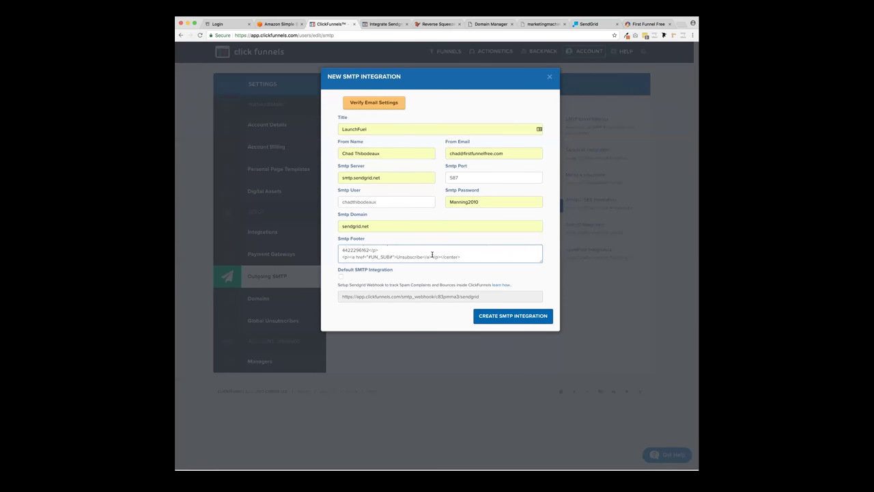
{"action": "left_click_drag", "start_coordinate": [345, 259], "coordinate": [462, 259]}
{"action": "scroll", "coordinate": [462, 260], "scroll_direction": "up", "scroll_amount": 1}
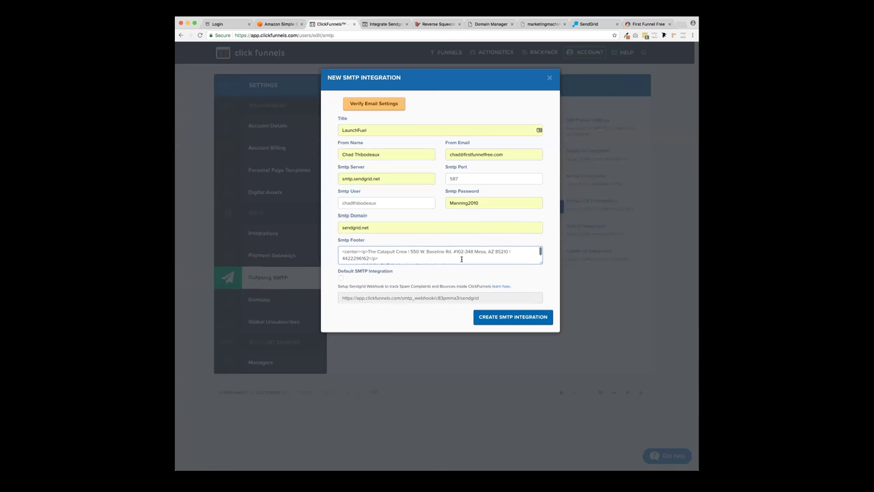
{"action": "left_click_drag", "start_coordinate": [342, 251], "coordinate": [379, 256]}
{"action": "left_click", "coordinate": [379, 256]}
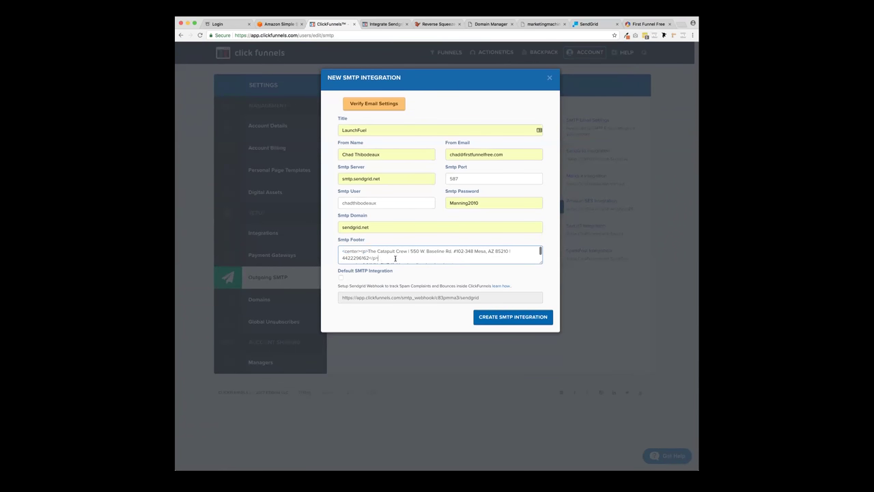
{"action": "scroll", "coordinate": [403, 259], "scroll_direction": "down", "scroll_amount": 2}
{"action": "left_click", "coordinate": [405, 258]}
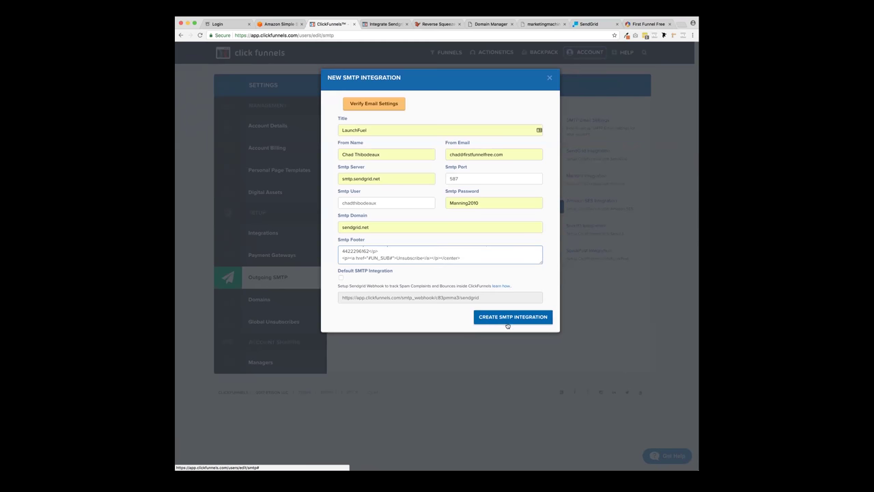
- Confirm the SendGrid email settings pass the check and save LaunchFuel as a new SMTP integration
{"action": "left_click", "coordinate": [390, 107]}
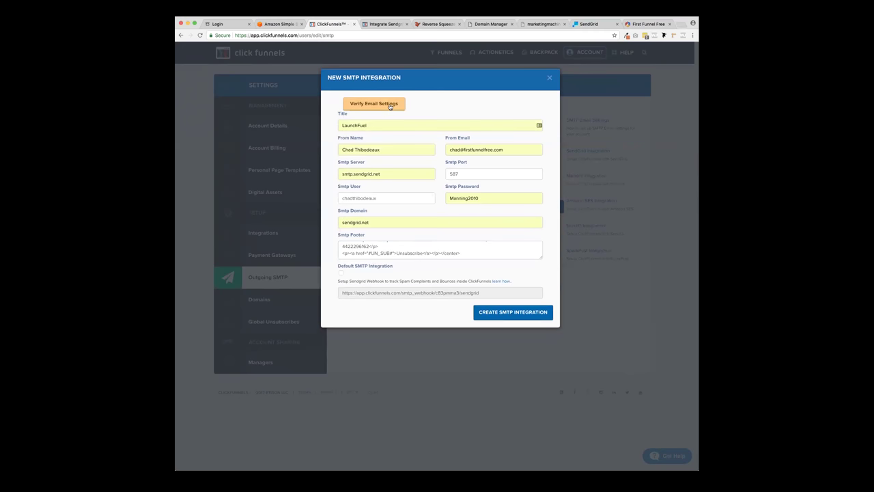
{"action": "left_click_drag", "start_coordinate": [431, 105], "coordinate": [462, 121]}
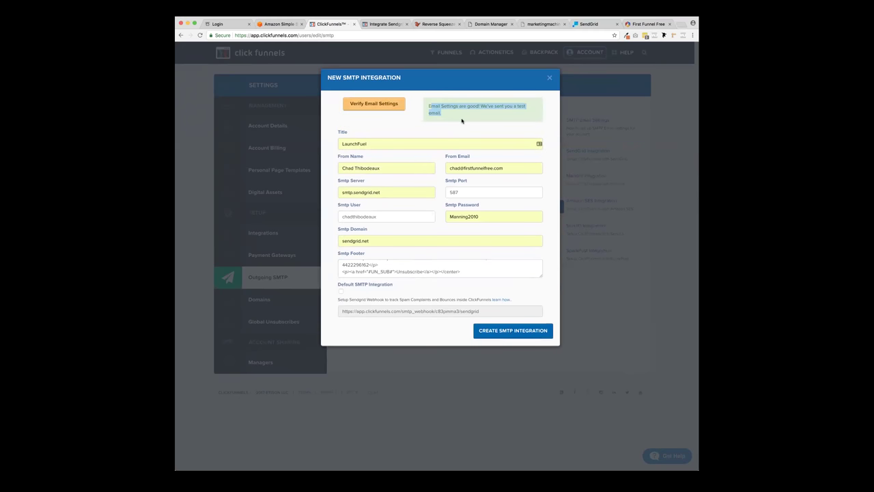
{"action": "left_click", "coordinate": [523, 332]}
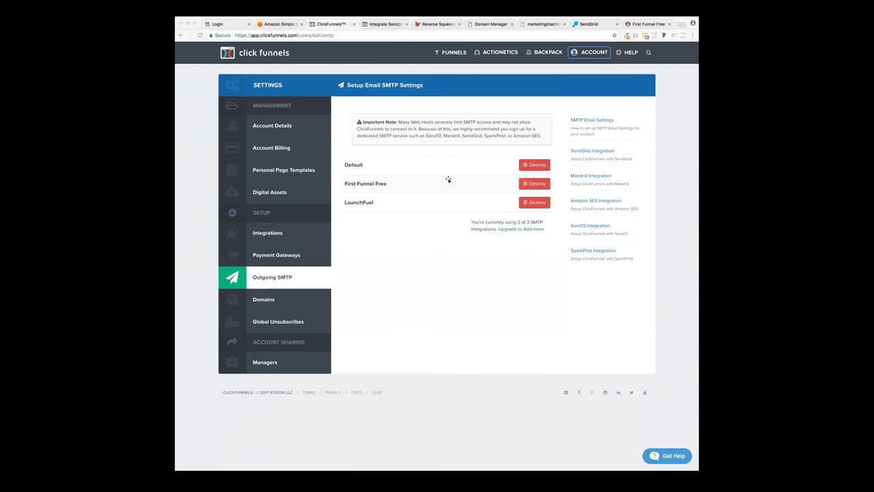
{"action": "left_click", "coordinate": [686, 22]}
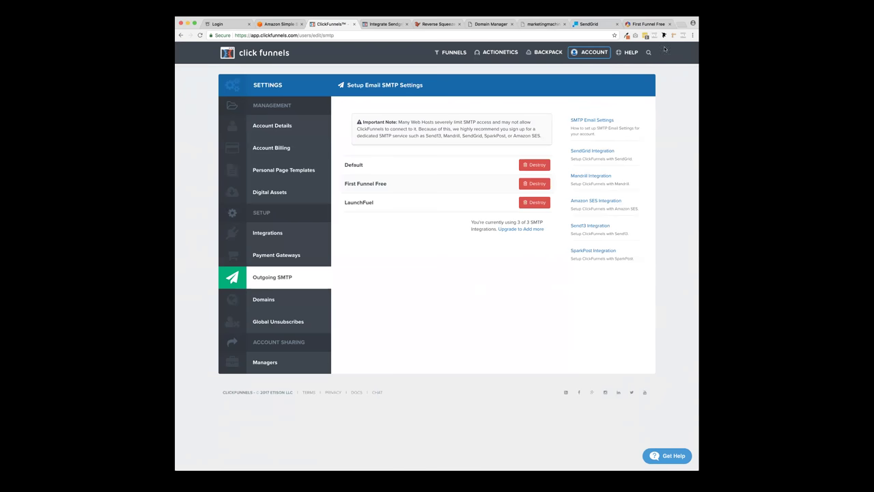
{"action": "left_click", "coordinate": [684, 26]}
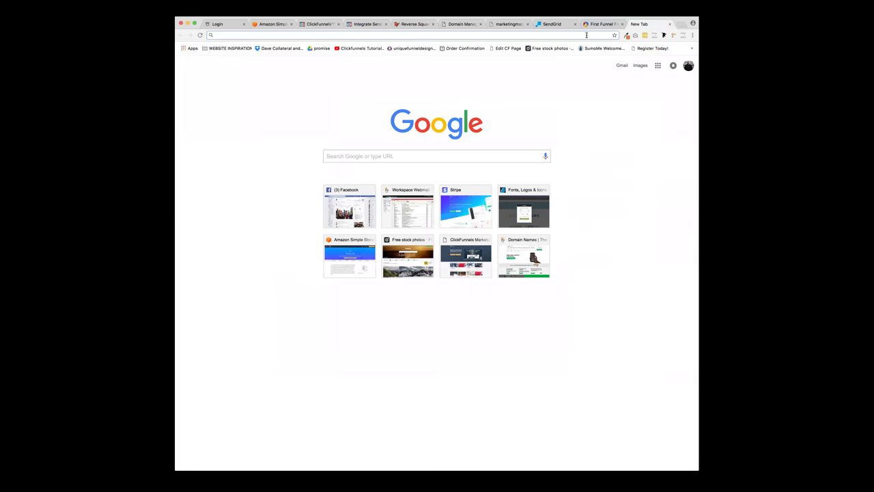
- Search Google for 'zoom webinar' and open the Video Webinar - Zoom result
{"action": "type", "text": "zoom "}
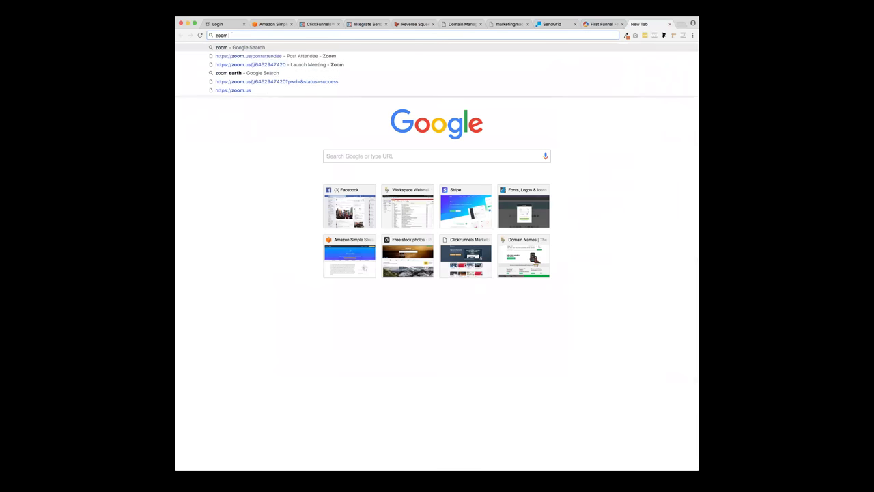
{"action": "type", "text": "webin"}
{"action": "key", "text": "Return"}
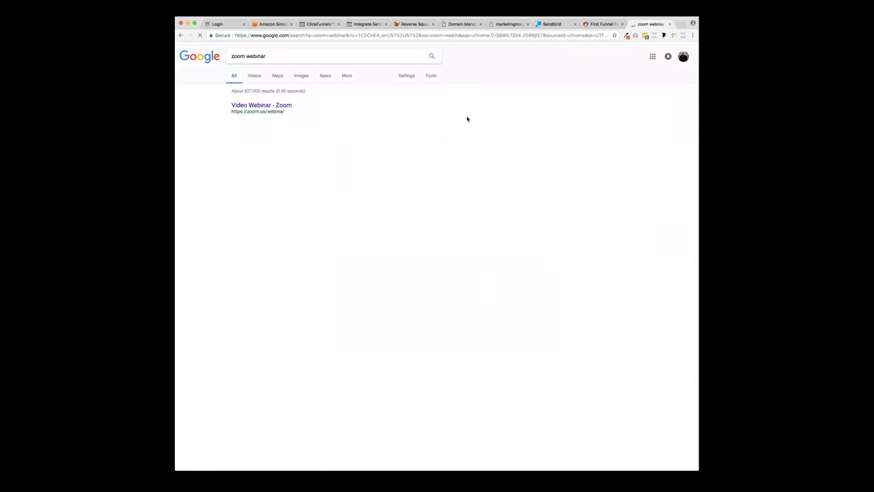
{"action": "left_click", "coordinate": [253, 106]}
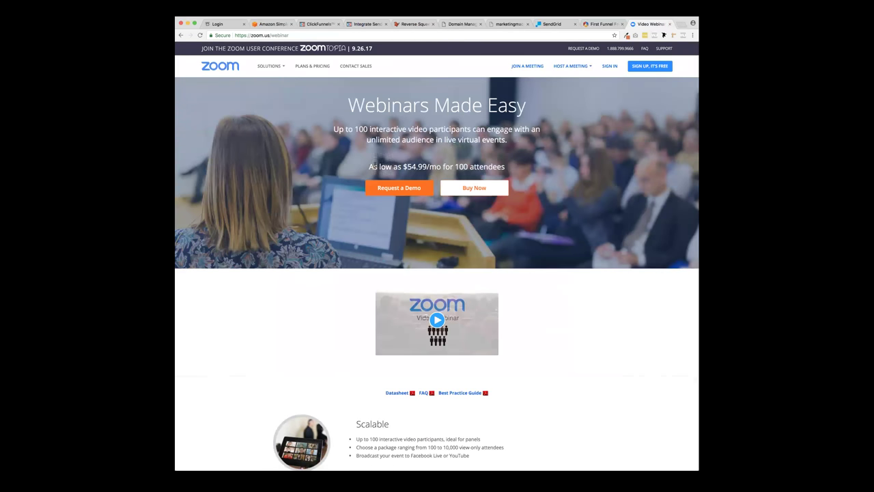
- Highlight the $54.99/mo for 100 attendees price line on Zoom's Webinars page
{"action": "left_click_drag", "start_coordinate": [403, 166], "coordinate": [509, 169]}
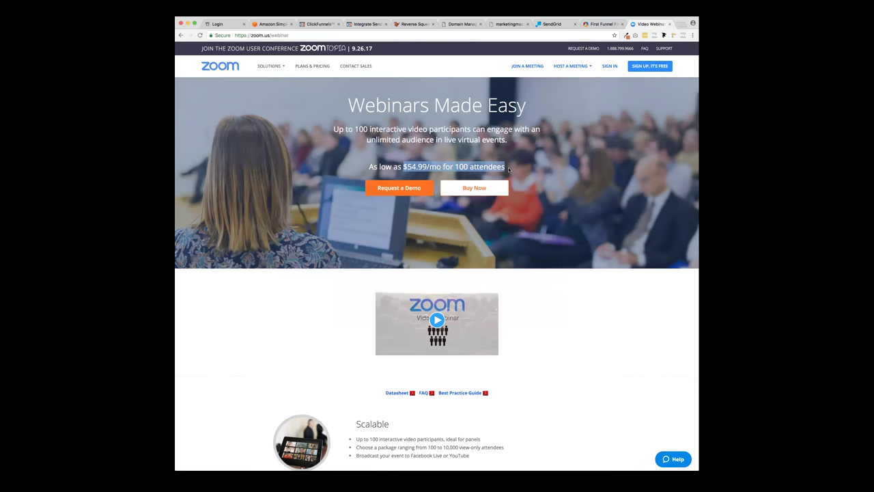
{"action": "left_click", "coordinate": [506, 169]}
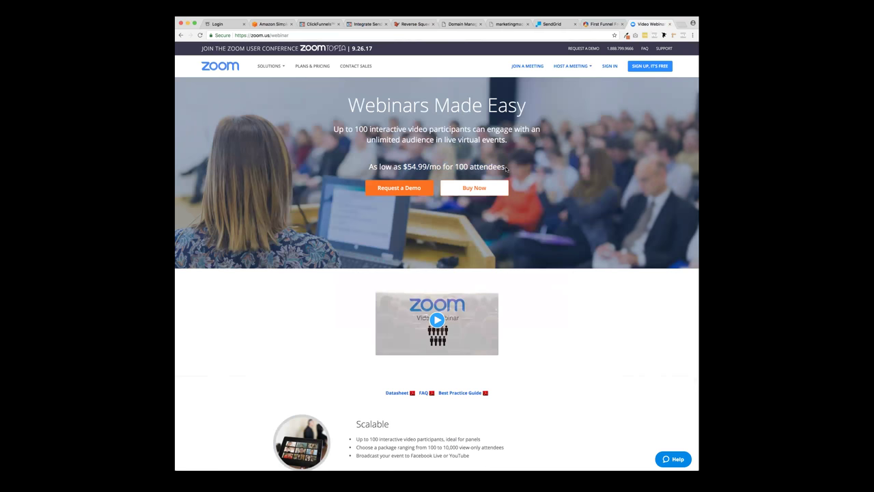
{"action": "left_click_drag", "start_coordinate": [506, 169], "coordinate": [404, 167]}
{"action": "left_click", "coordinate": [404, 167]}
{"action": "left_click_drag", "start_coordinate": [367, 167], "coordinate": [509, 168]}
{"action": "left_click", "coordinate": [508, 169]}
{"action": "double_click", "coordinate": [460, 167]}
{"action": "left_click", "coordinate": [468, 167]}
{"action": "scroll", "coordinate": [266, 171], "scroll_direction": "down", "scroll_amount": 5}
{"action": "scroll", "coordinate": [266, 170], "scroll_direction": "up", "scroll_amount": 5}
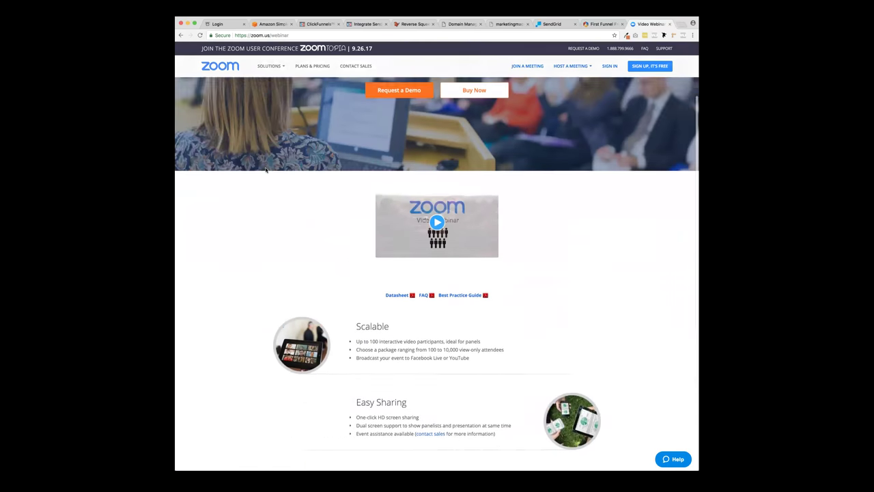
- Trim the address to zoom.us and scroll through Zoom's homepage
{"action": "left_click", "coordinate": [291, 34]}
{"action": "left_click", "coordinate": [298, 35]}
{"action": "key", "text": "BackSpace"}
{"action": "key", "text": "BackSpace"}
{"action": "key", "text": "BackSpace"}
{"action": "key", "text": "BackSpace"}
{"action": "key", "text": "BackSpace"}
{"action": "key", "text": "BackSpace"}
{"action": "key", "text": "BackSpace"}
{"action": "key", "text": "BackSpace"}
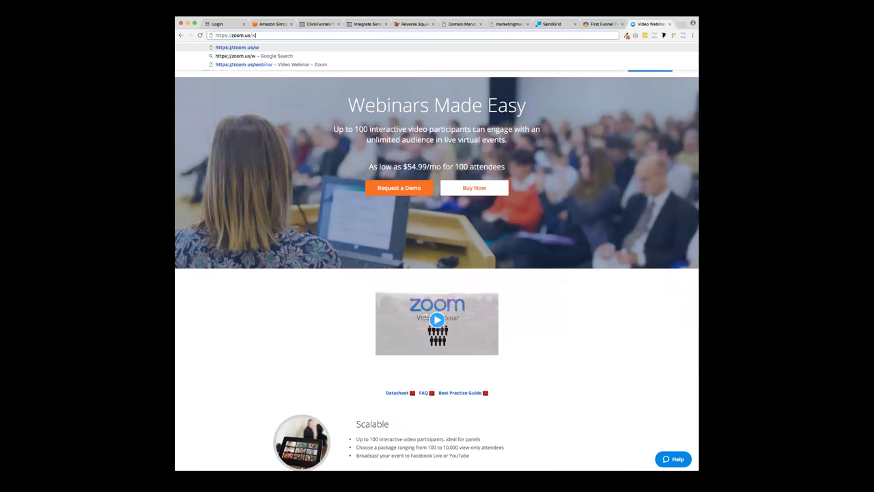
{"action": "key", "text": "Return"}
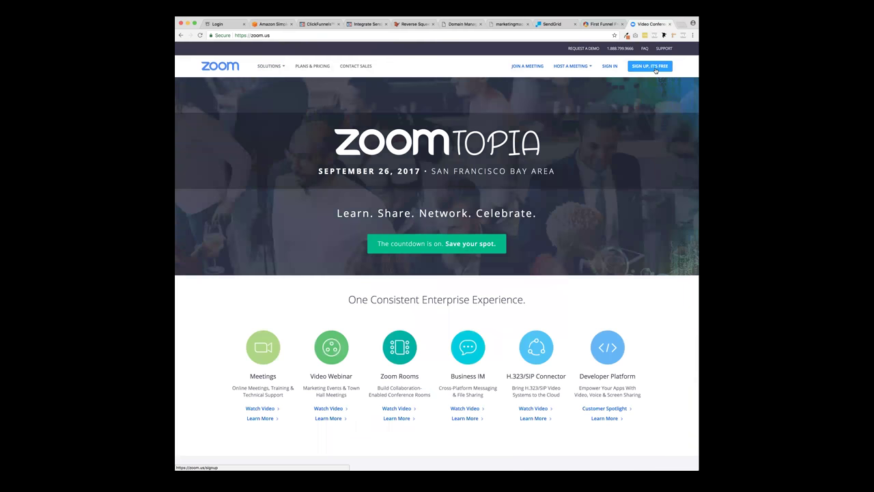
{"action": "scroll", "coordinate": [580, 195], "scroll_direction": "down", "scroll_amount": 3}
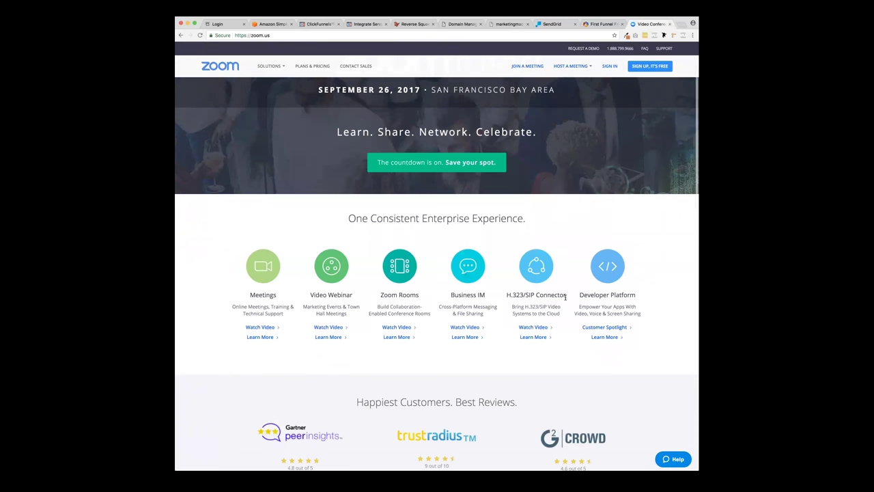
{"action": "scroll", "coordinate": [567, 300], "scroll_direction": "down", "scroll_amount": 3}
{"action": "scroll", "coordinate": [566, 300], "scroll_direction": "down", "scroll_amount": 5}
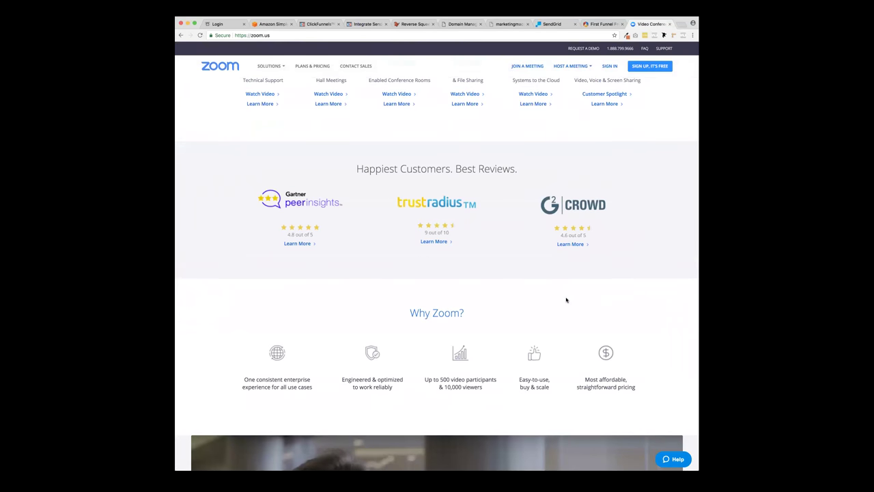
{"action": "scroll", "coordinate": [567, 300], "scroll_direction": "up", "scroll_amount": 10}
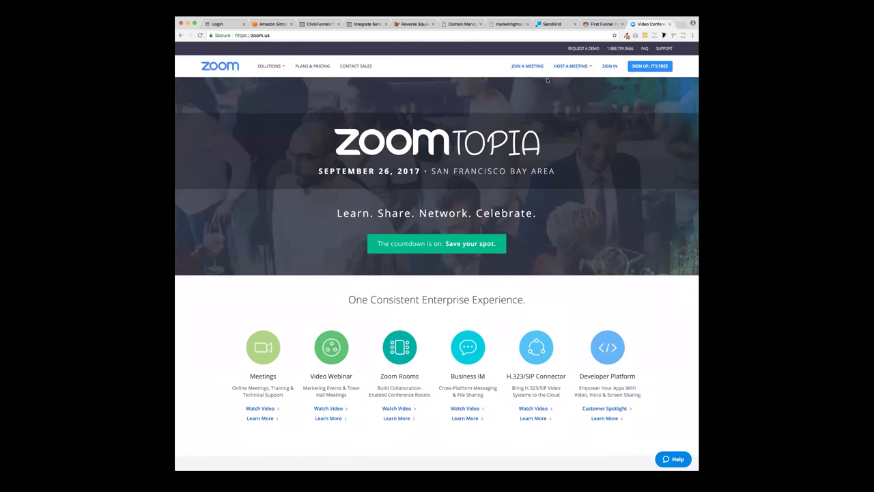
- Close the First Funnel Free tab and return to the ClickFunnels SMTP settings
{"action": "left_click", "coordinate": [598, 25]}
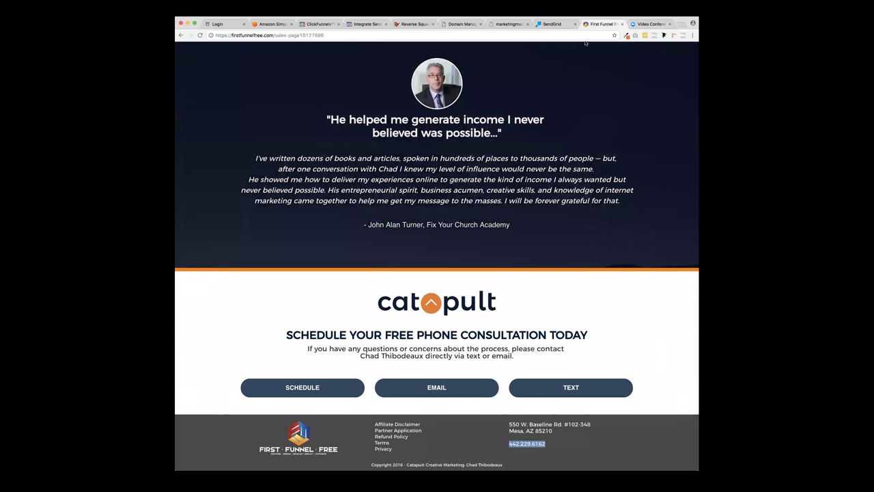
{"action": "left_click", "coordinate": [622, 24]}
{"action": "left_click", "coordinate": [292, 25]}
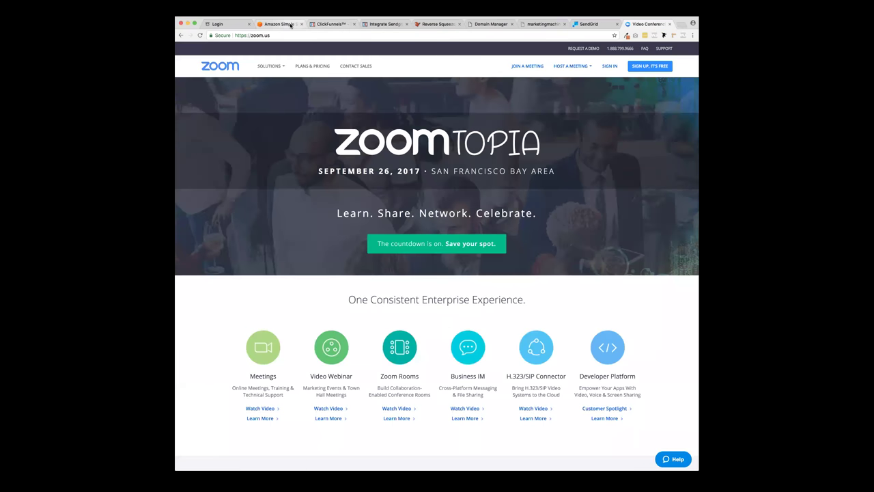
{"action": "left_click", "coordinate": [322, 24]}
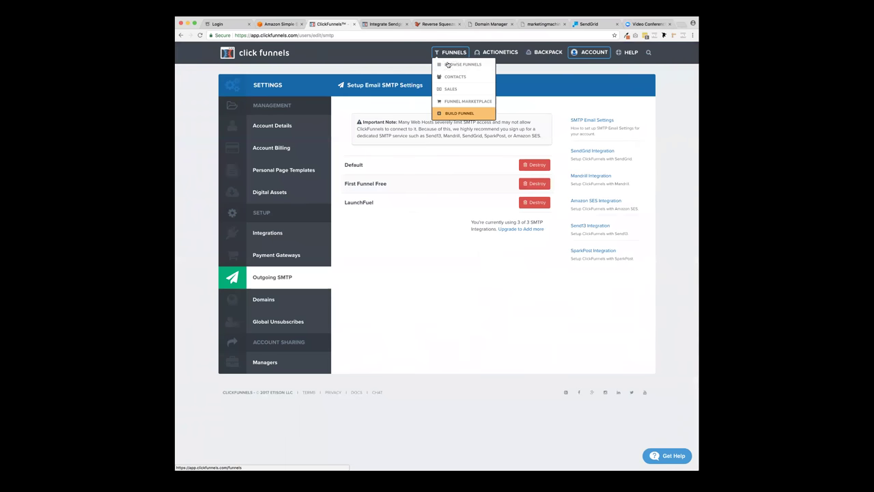
- Close the Integrate Sendgrid docs tab and return to the ClickFunnels funnels list
{"action": "left_click", "coordinate": [455, 65]}
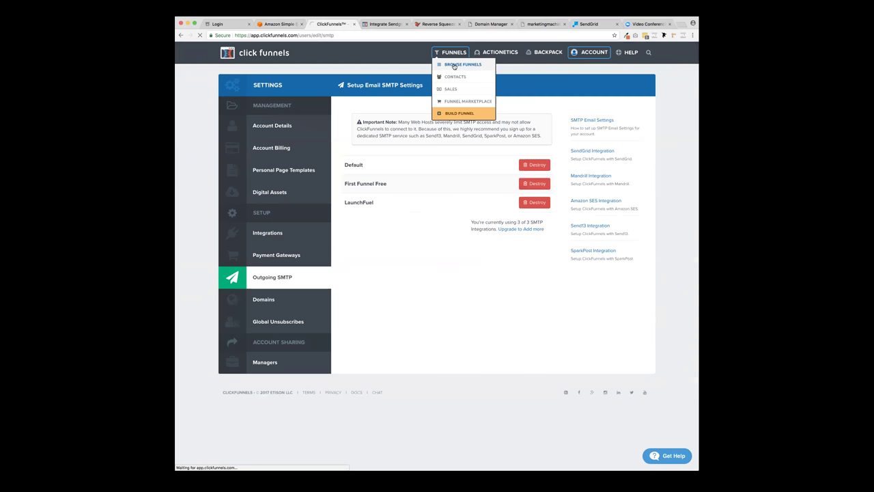
{"action": "left_click", "coordinate": [392, 23]}
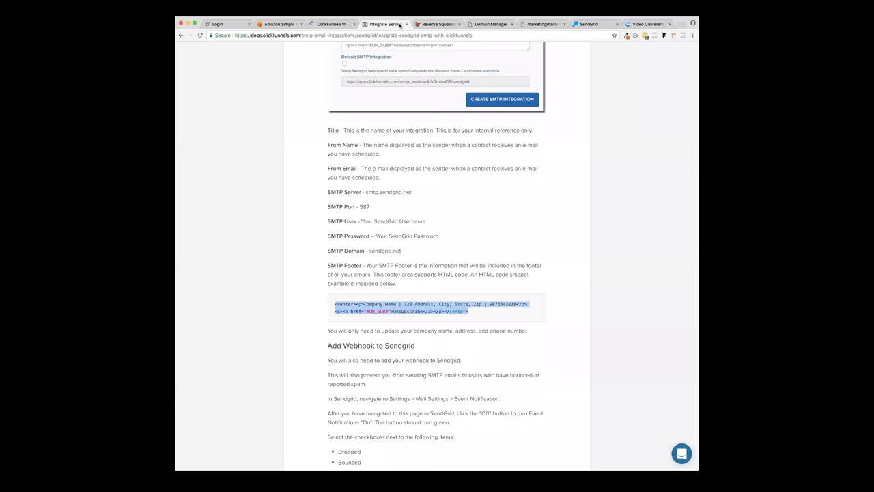
{"action": "left_click", "coordinate": [407, 25]}
{"action": "left_click", "coordinate": [344, 24]}
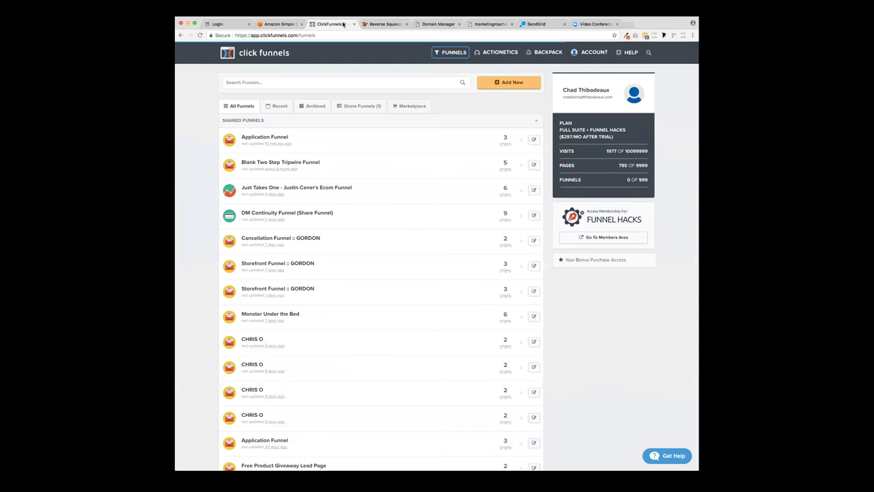
{"action": "left_click", "coordinate": [364, 24]}
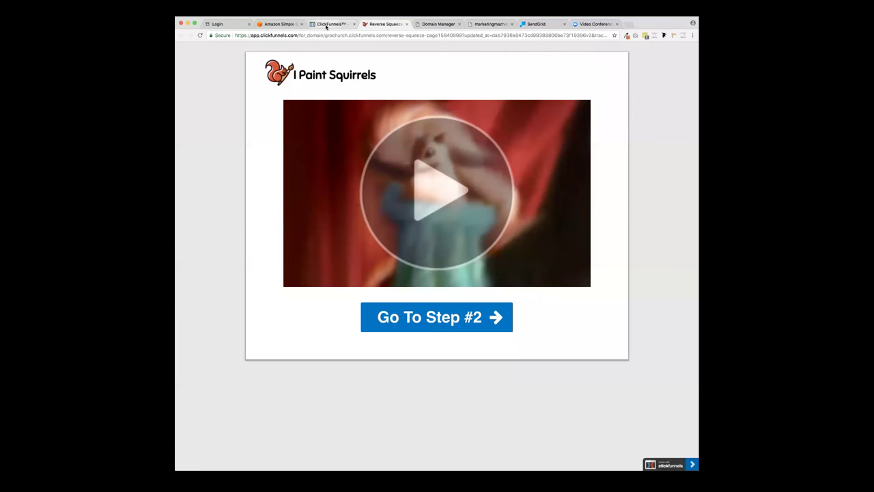
{"action": "left_click", "coordinate": [321, 25]}
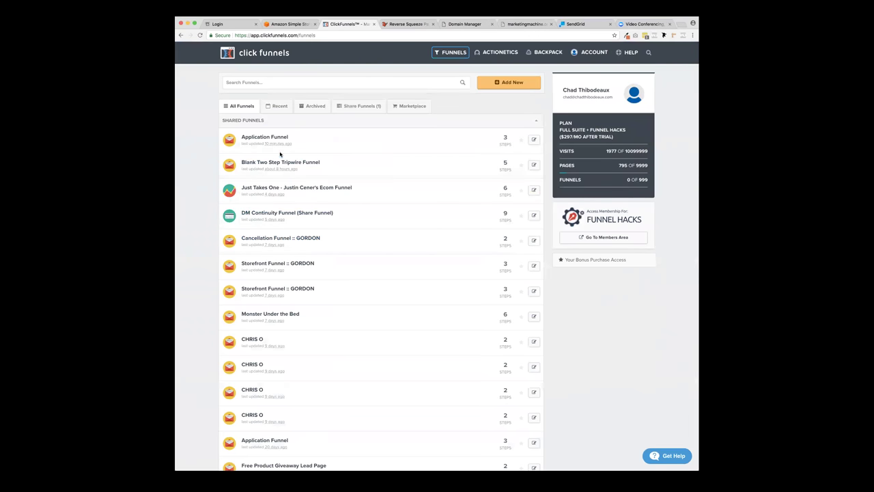
- Open the Application Funnel's settings and scroll through its integration sections
{"action": "left_click", "coordinate": [276, 139]}
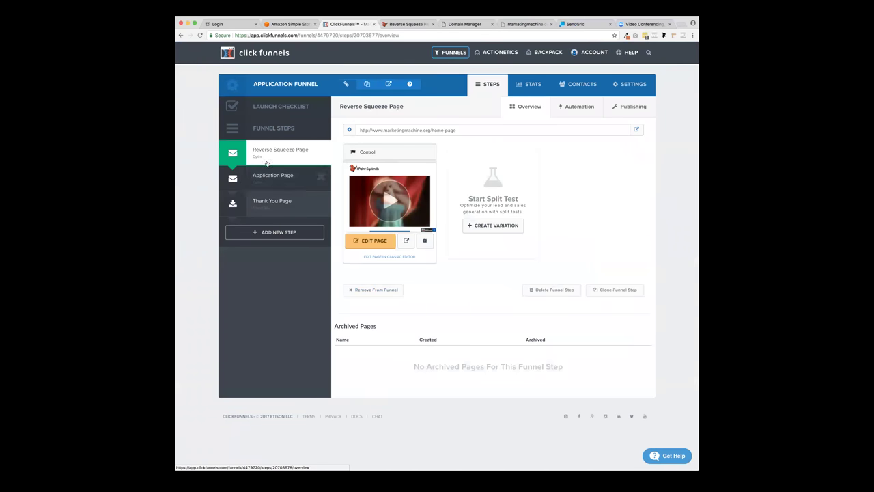
{"action": "left_click", "coordinate": [632, 85]}
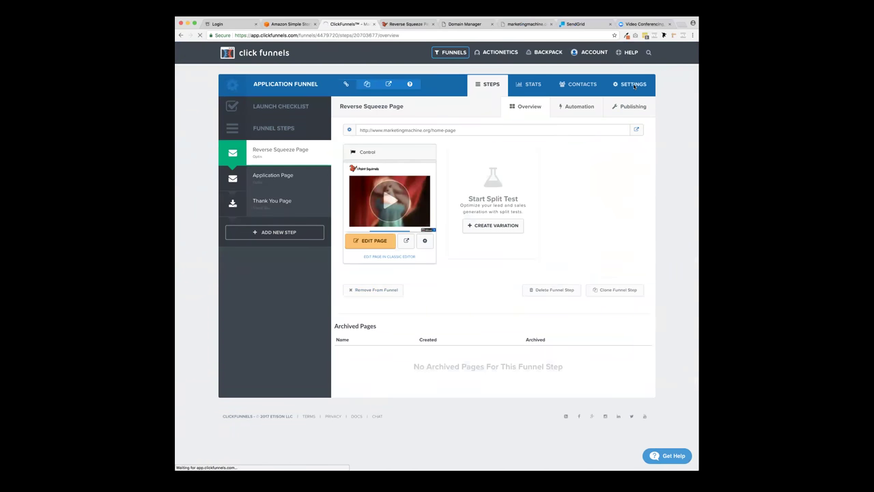
{"action": "scroll", "coordinate": [438, 199], "scroll_direction": "down", "scroll_amount": 5}
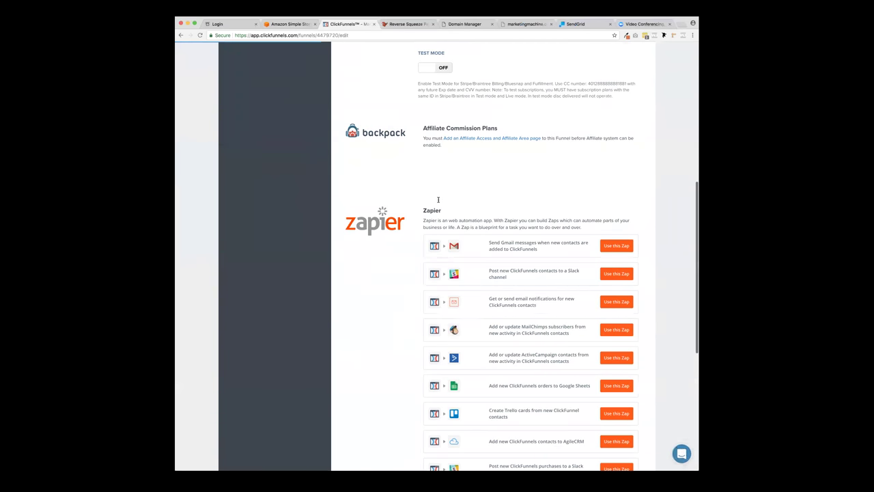
{"action": "scroll", "coordinate": [389, 243], "scroll_direction": "down", "scroll_amount": 4}
{"action": "scroll", "coordinate": [388, 242], "scroll_direction": "down", "scroll_amount": 1}
{"action": "scroll", "coordinate": [389, 241], "scroll_direction": "up", "scroll_amount": 1}
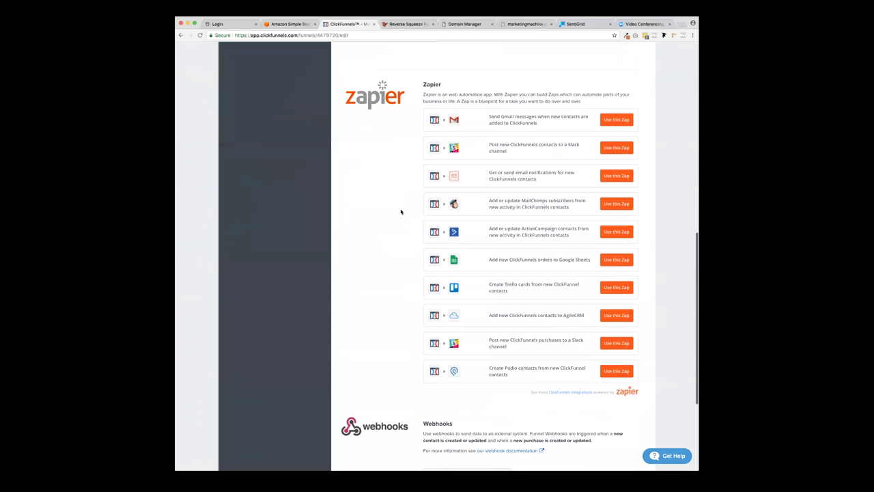
{"action": "scroll", "coordinate": [401, 216], "scroll_direction": "down", "scroll_amount": 2}
{"action": "scroll", "coordinate": [400, 216], "scroll_direction": "up", "scroll_amount": 5}
{"action": "scroll", "coordinate": [400, 216], "scroll_direction": "up", "scroll_amount": 6}
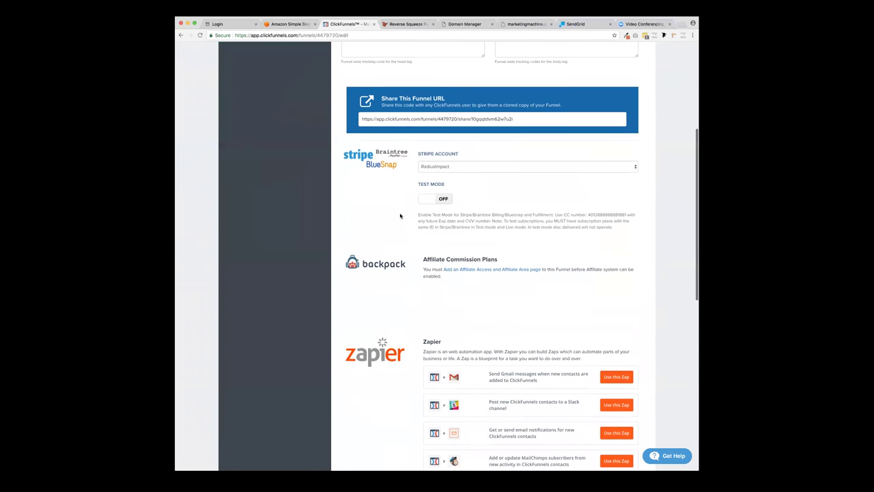
{"action": "scroll", "coordinate": [401, 216], "scroll_direction": "up", "scroll_amount": 5}
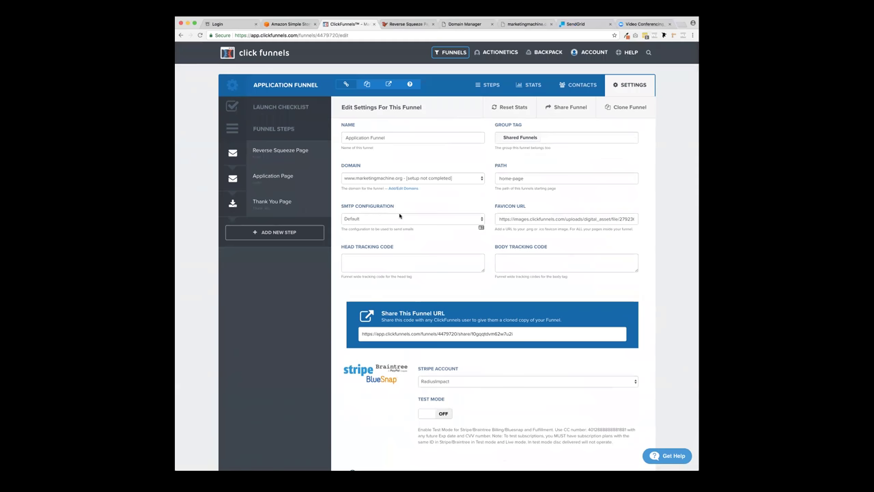
{"action": "left_click", "coordinate": [638, 24]}
- Load webinarjam.com in the Zoom tab and dismiss its exit offer popup
{"action": "left_click", "coordinate": [584, 34]}
{"action": "type", "text": "webinarjam.com"}
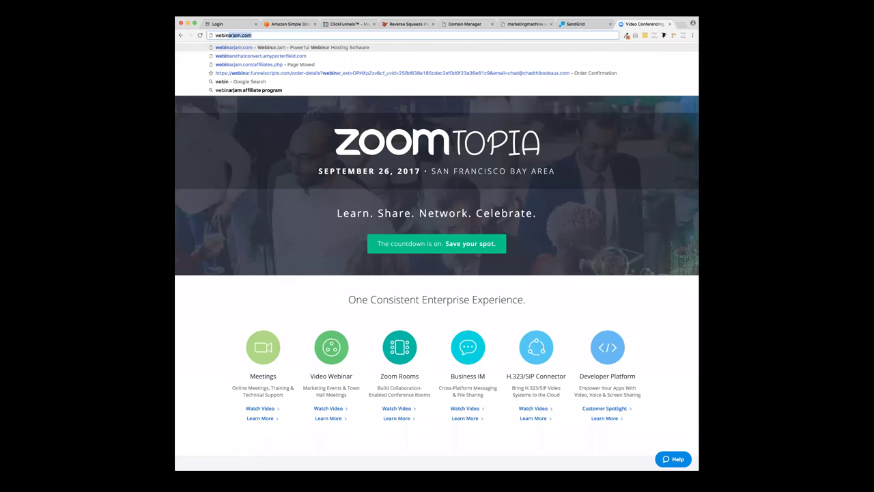
{"action": "key", "text": "Return"}
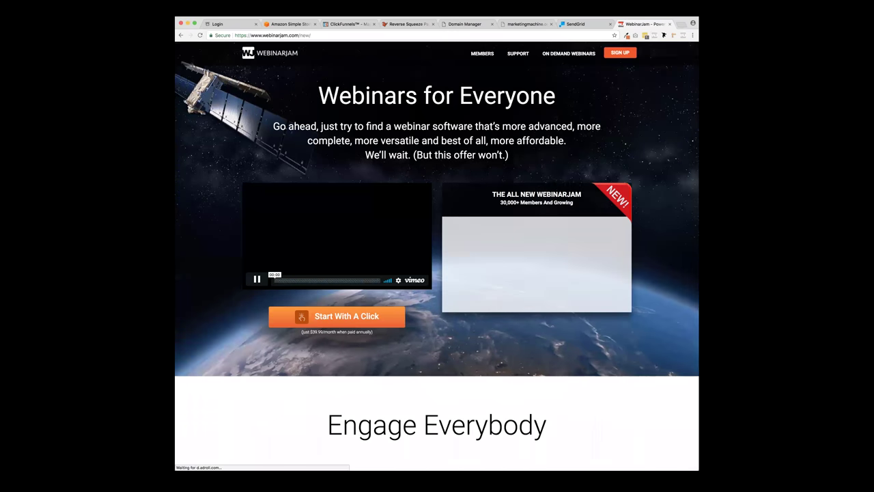
{"action": "left_click", "coordinate": [258, 280]}
{"action": "left_click", "coordinate": [258, 280]}
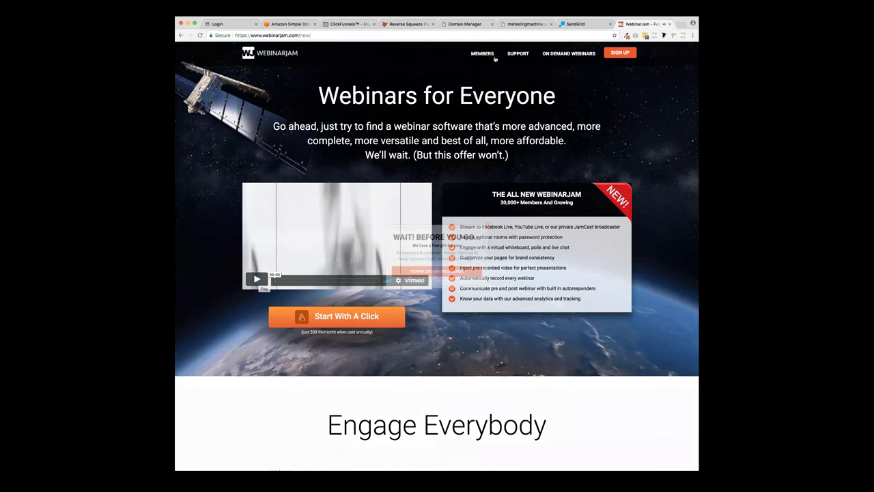
{"action": "mouse_move", "coordinate": [481, 60]}
{"action": "left_click", "coordinate": [564, 177]}
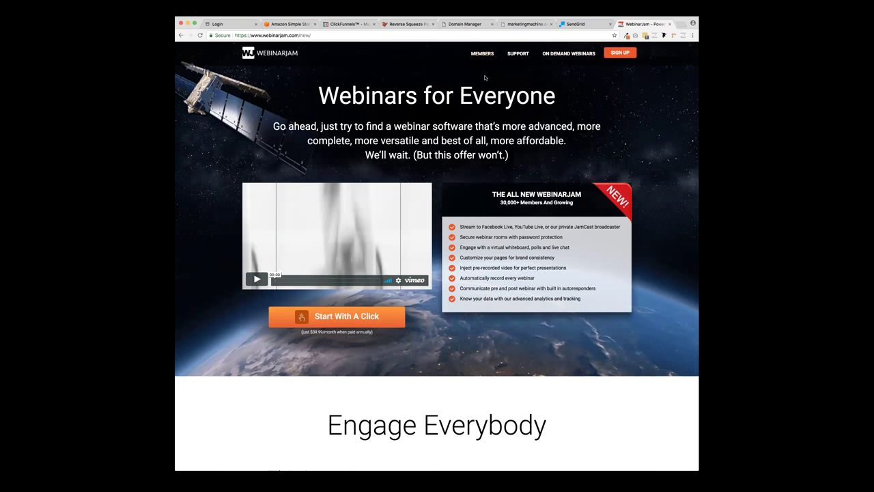
- Compare the single $479 payment with three payments of $189 on the sign-up page
{"action": "triple_click", "coordinate": [566, 96]}
{"action": "left_click", "coordinate": [567, 96]}
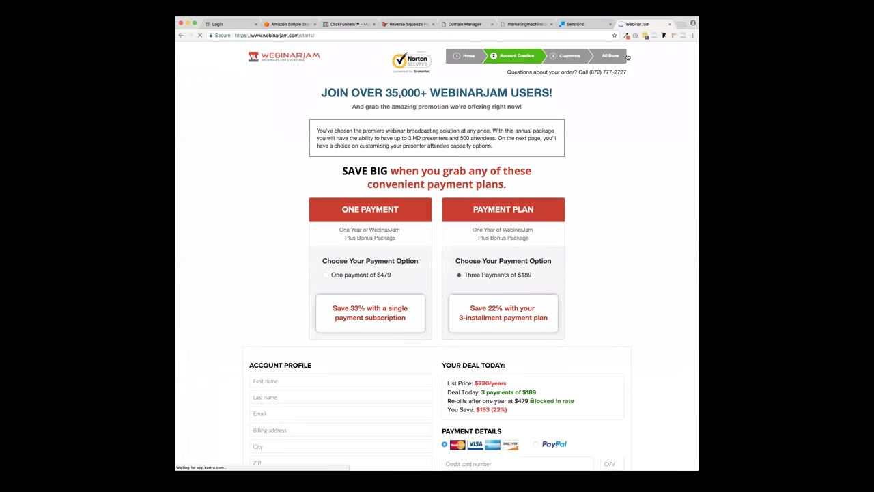
{"action": "left_click", "coordinate": [326, 276]}
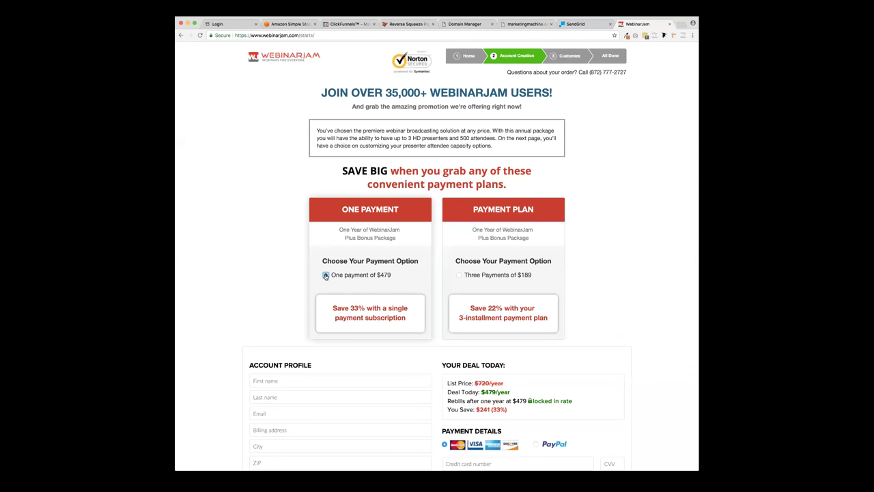
{"action": "left_click", "coordinate": [460, 275]}
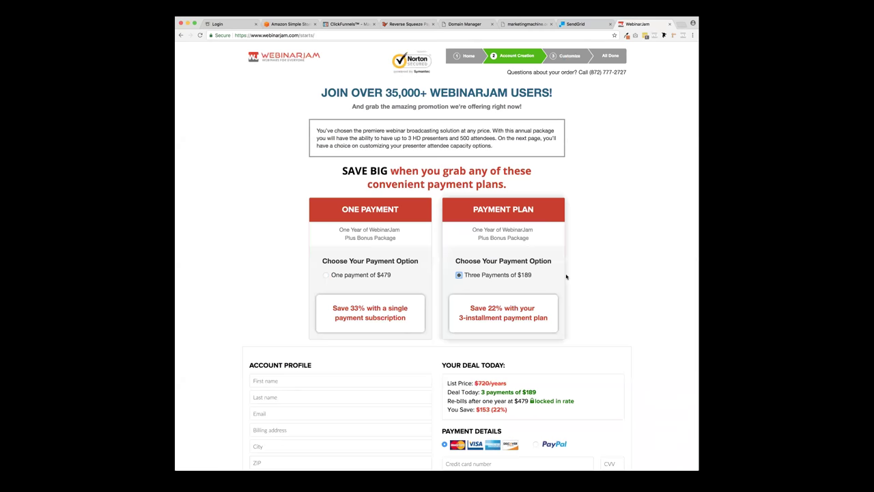
{"action": "scroll", "coordinate": [566, 276], "scroll_direction": "down", "scroll_amount": 4}
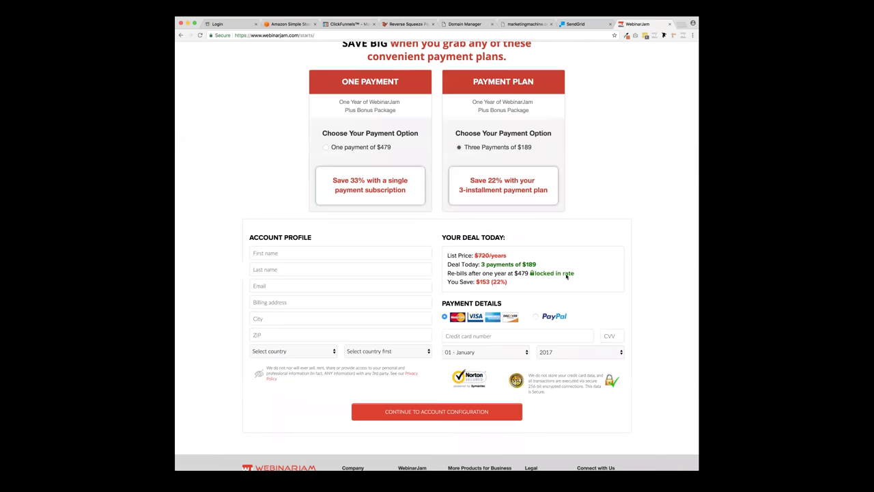
{"action": "scroll", "coordinate": [566, 277], "scroll_direction": "up", "scroll_amount": 4}
{"action": "left_click", "coordinate": [515, 36]}
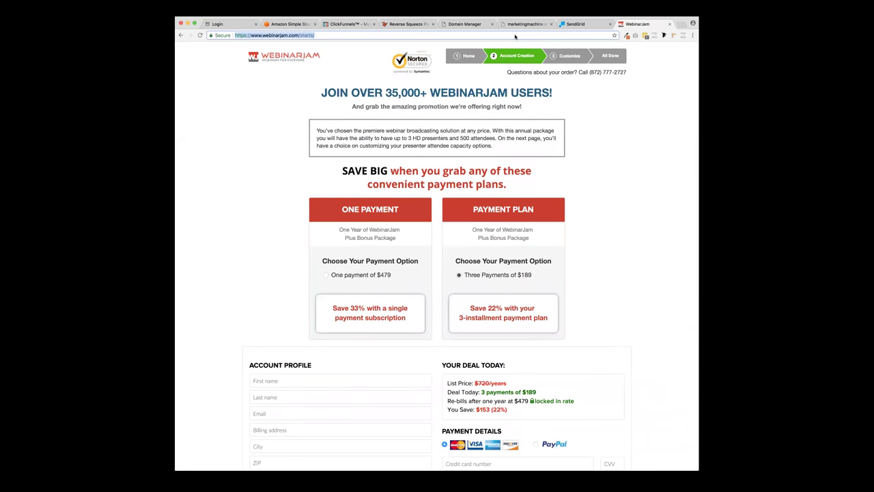
{"action": "type", "text": "ever"}
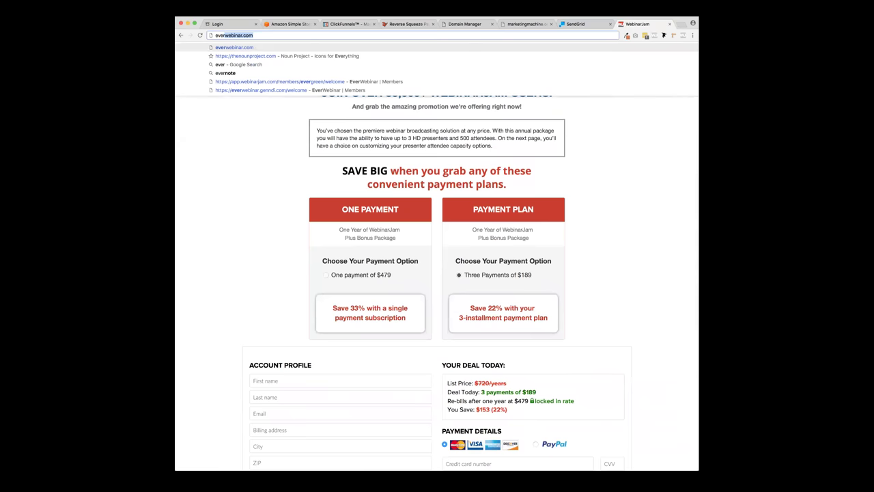
{"action": "key", "text": "BackSpace"}
{"action": "key", "text": "BackSpace"}
{"action": "key", "text": "BackSpace"}
{"action": "key", "text": "BackSpace"}
{"action": "type", "text": "a"}
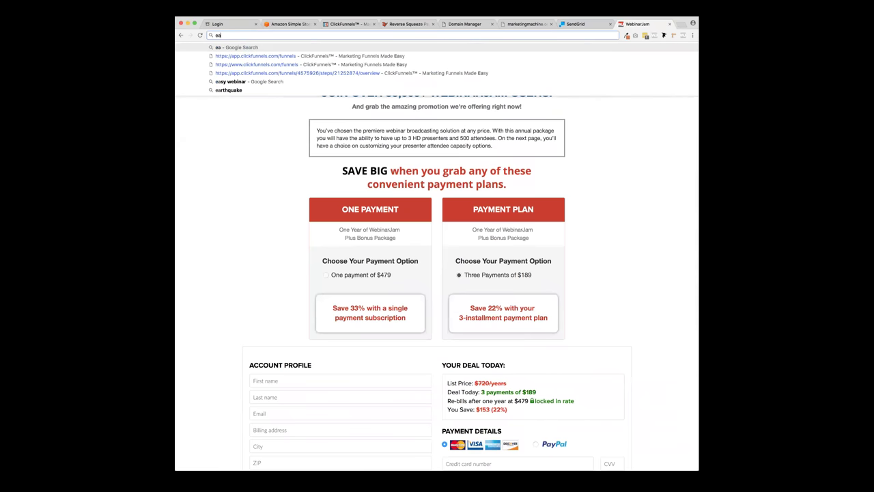
{"action": "type", "text": "sywebinar.com"}
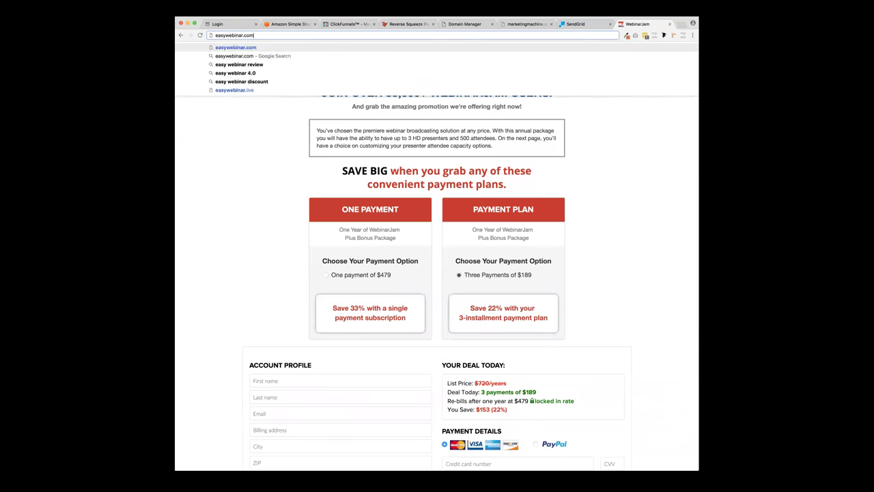
{"action": "key", "text": "Return"}
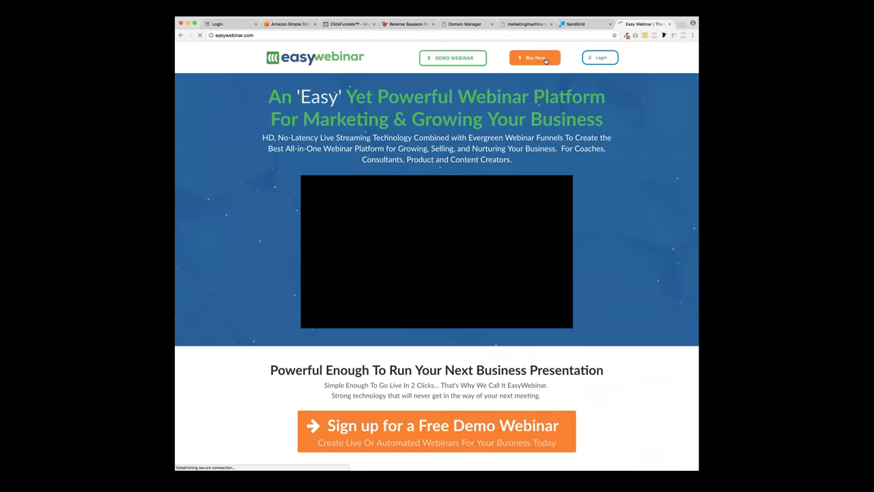
{"action": "left_click", "coordinate": [545, 60]}
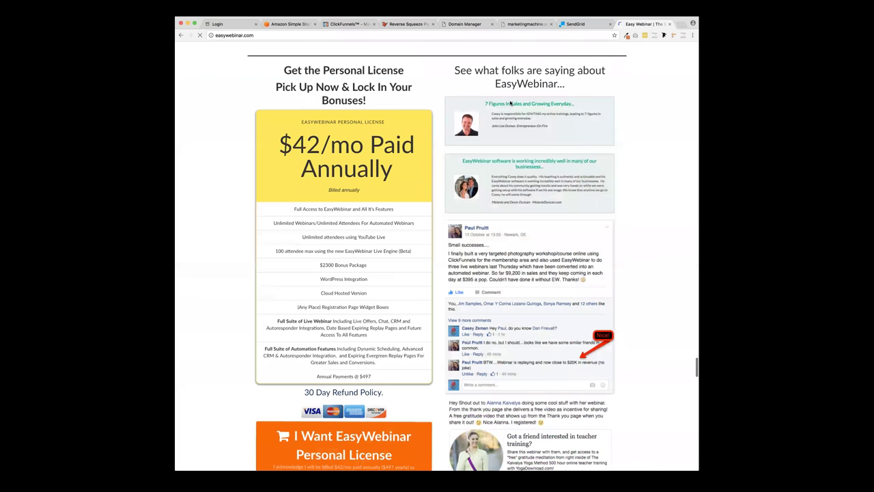
{"action": "left_click_drag", "start_coordinate": [292, 144], "coordinate": [394, 167]}
{"action": "left_click", "coordinate": [394, 167]}
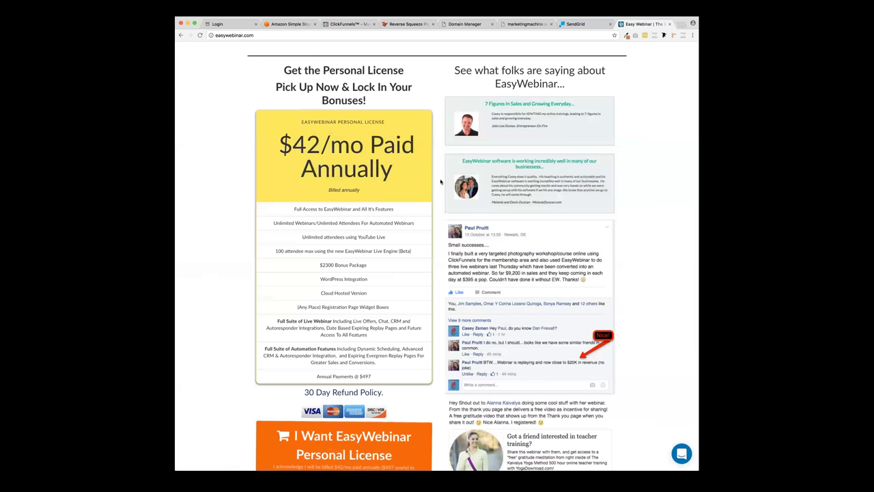
{"action": "scroll", "coordinate": [441, 181], "scroll_direction": "down", "scroll_amount": 4}
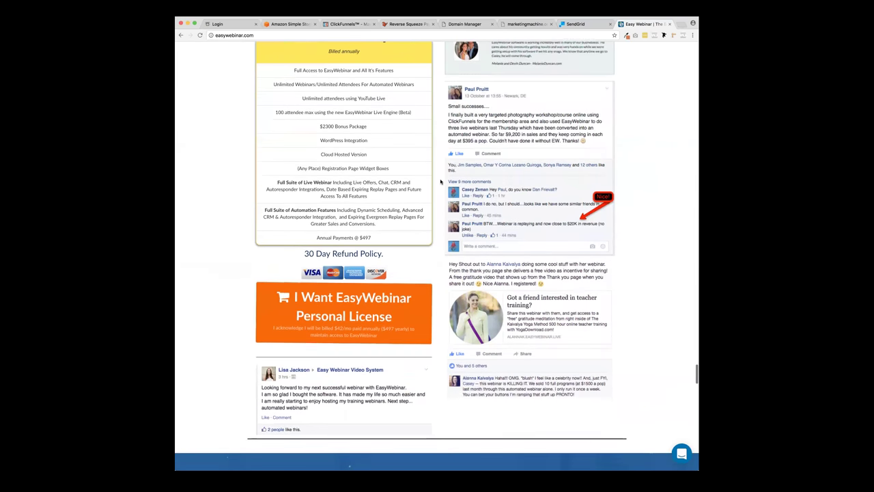
{"action": "scroll", "coordinate": [441, 181], "scroll_direction": "up", "scroll_amount": 1}
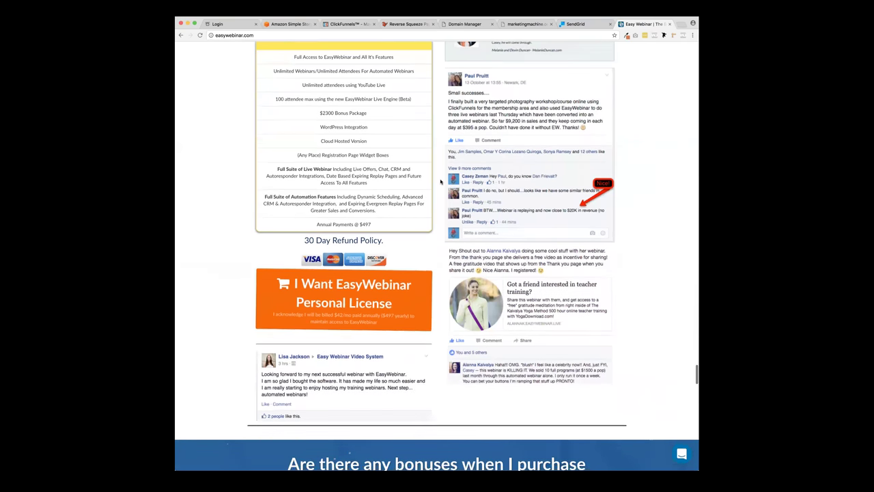
{"action": "scroll", "coordinate": [441, 181], "scroll_direction": "up", "scroll_amount": 7}
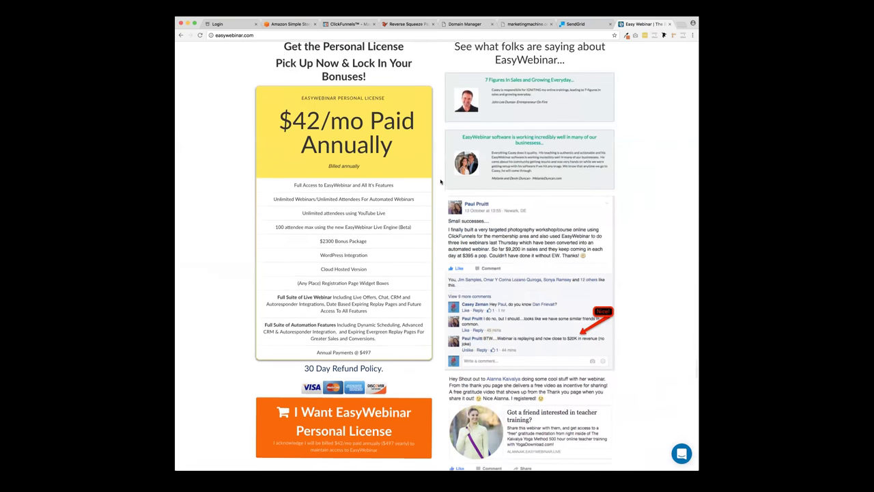
{"action": "scroll", "coordinate": [441, 181], "scroll_direction": "up", "scroll_amount": 7}
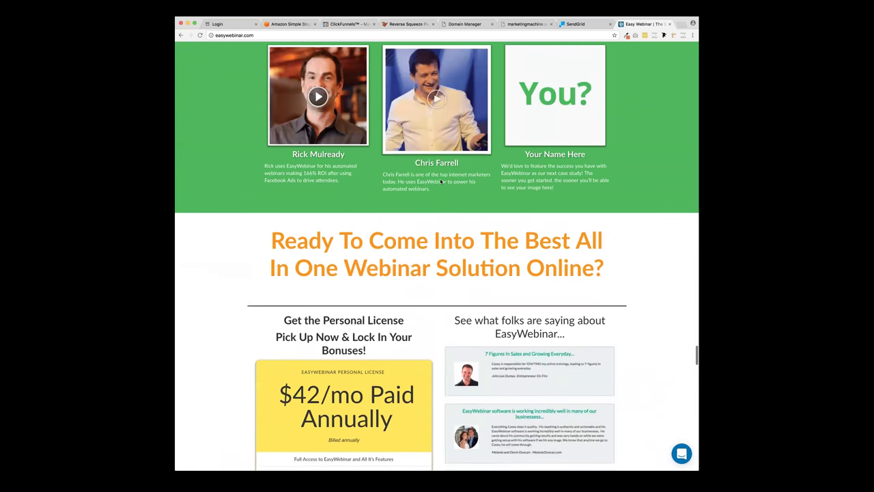
{"action": "scroll", "coordinate": [441, 181], "scroll_direction": "up", "scroll_amount": 6}
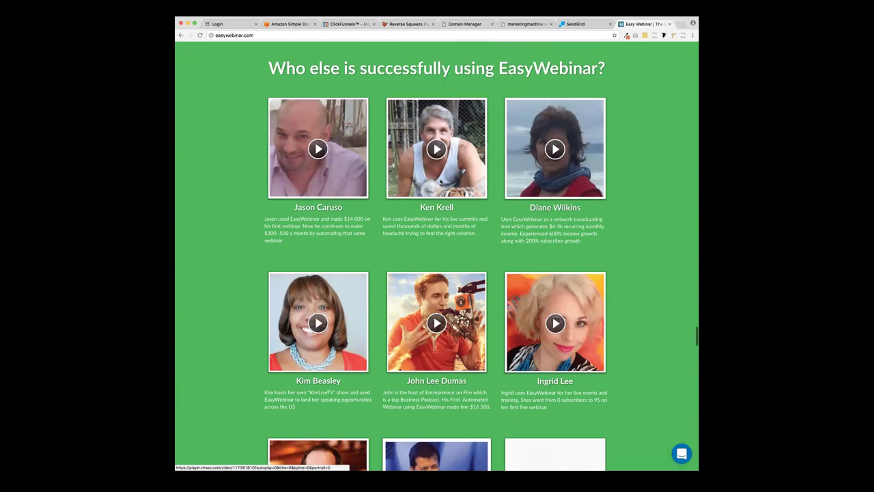
{"action": "scroll", "coordinate": [441, 181], "scroll_direction": "up", "scroll_amount": 6}
{"action": "scroll", "coordinate": [441, 181], "scroll_direction": "up", "scroll_amount": 11}
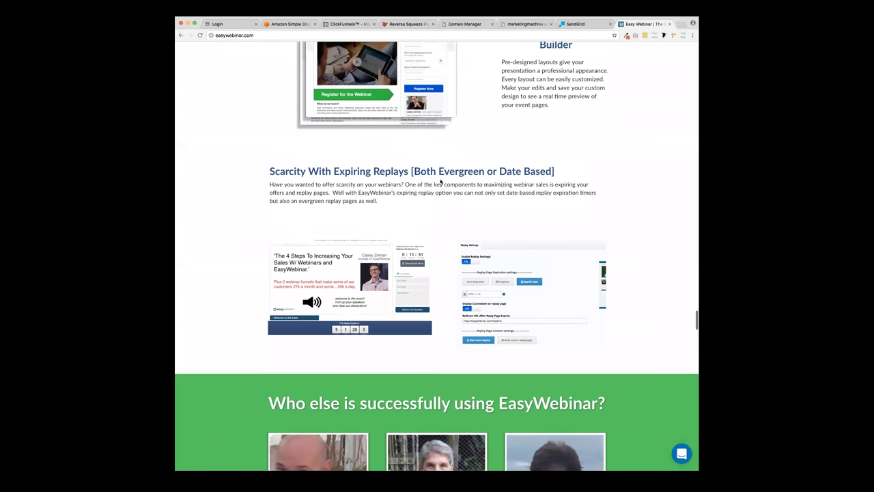
{"action": "scroll", "coordinate": [440, 181], "scroll_direction": "down", "scroll_amount": 20}
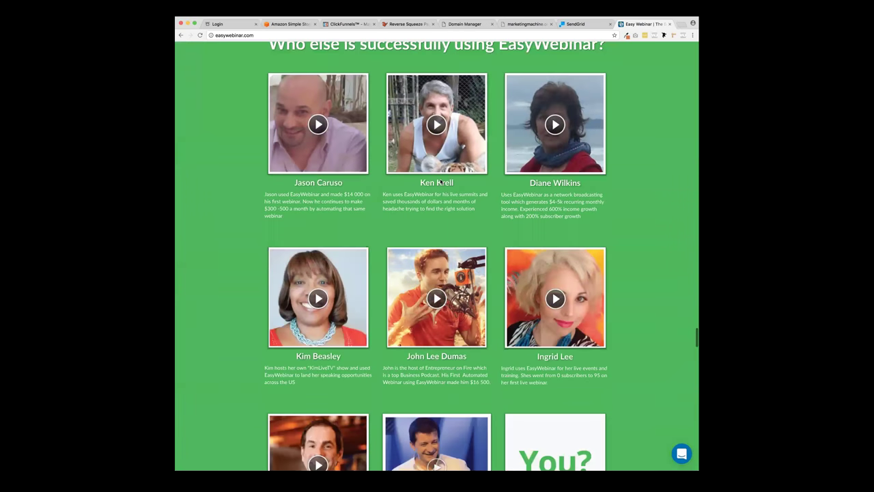
{"action": "scroll", "coordinate": [441, 182], "scroll_direction": "down", "scroll_amount": 8}
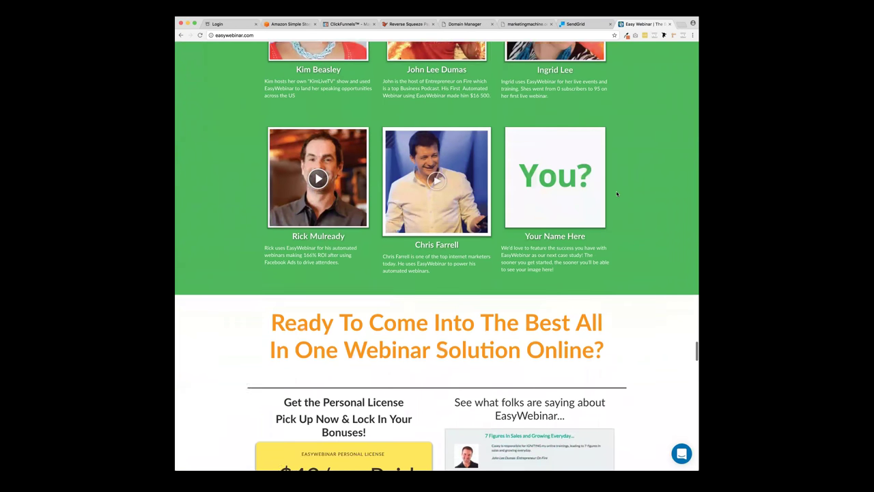
{"action": "scroll", "coordinate": [617, 194], "scroll_direction": "down", "scroll_amount": 7}
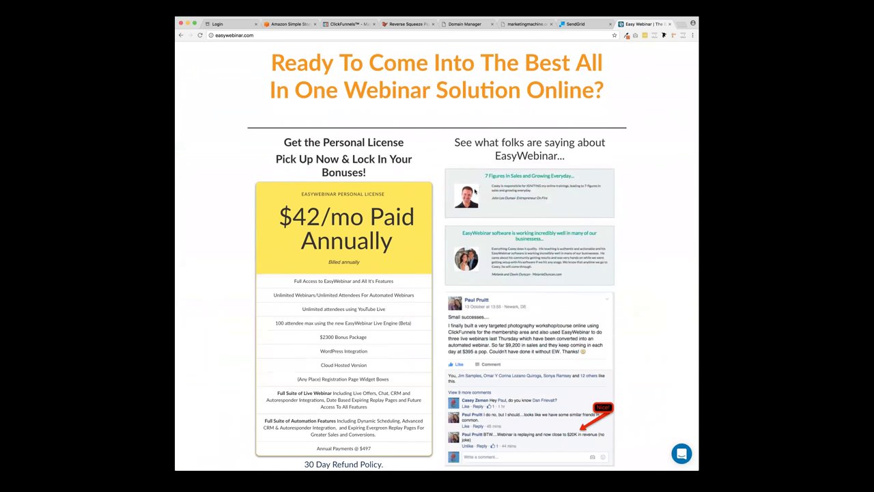
{"action": "scroll", "coordinate": [440, 166], "scroll_direction": "down", "scroll_amount": 9}
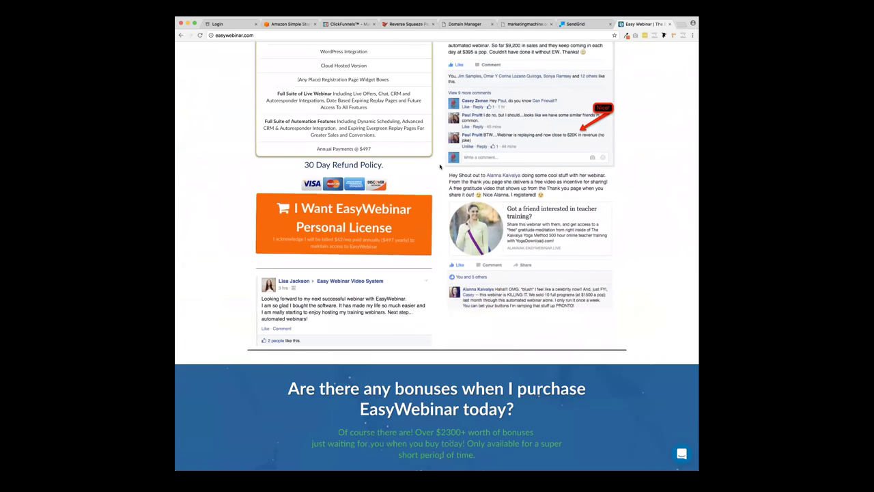
{"action": "scroll", "coordinate": [440, 166], "scroll_direction": "down", "scroll_amount": 7}
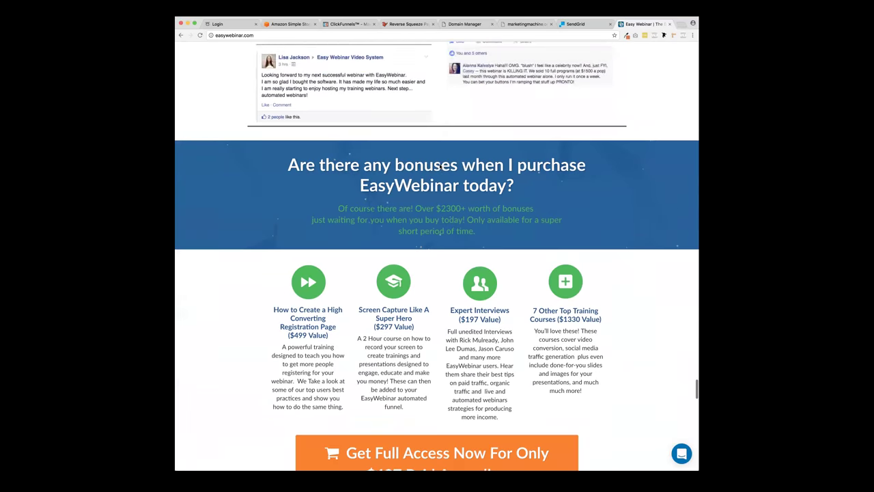
{"action": "scroll", "coordinate": [439, 166], "scroll_direction": "down", "scroll_amount": 2}
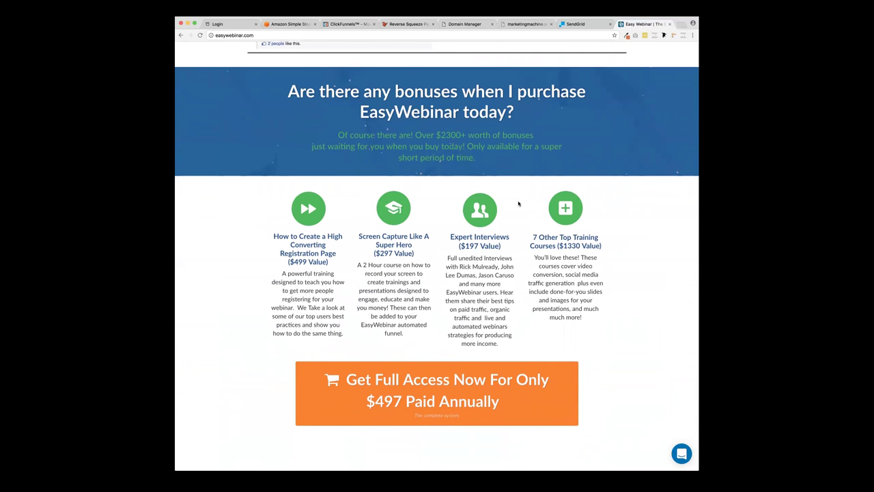
{"action": "scroll", "coordinate": [608, 209], "scroll_direction": "down", "scroll_amount": 9}
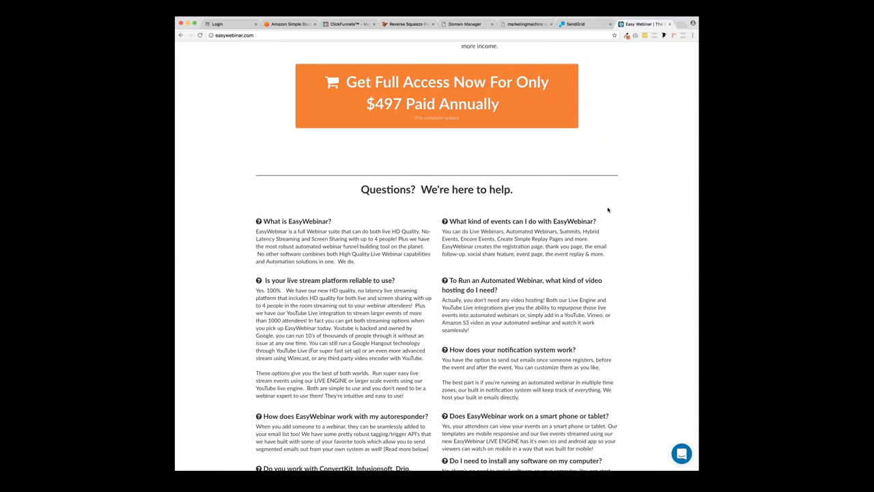
- Scroll up and down through the EasyWebinar site
{"action": "scroll", "coordinate": [608, 210], "scroll_direction": "down", "scroll_amount": 1}
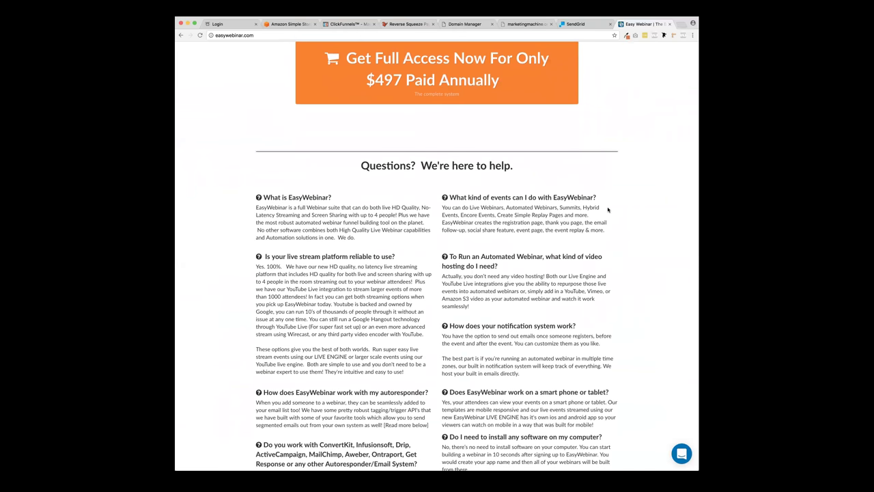
{"action": "scroll", "coordinate": [608, 209], "scroll_direction": "down", "scroll_amount": 3}
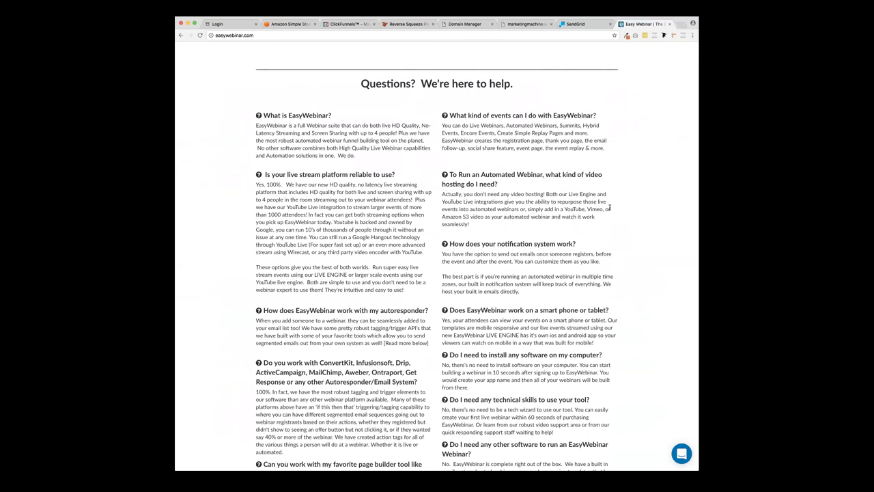
{"action": "scroll", "coordinate": [610, 207], "scroll_direction": "up", "scroll_amount": 20}
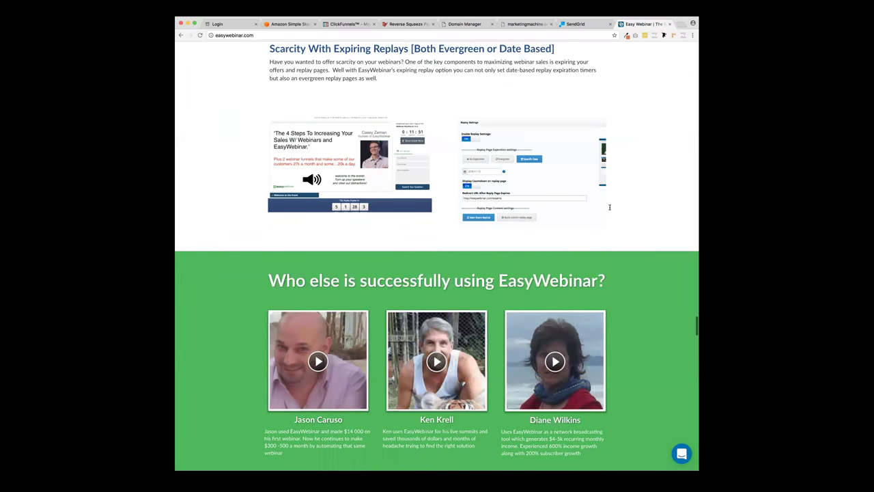
{"action": "scroll", "coordinate": [609, 207], "scroll_direction": "up", "scroll_amount": 20}
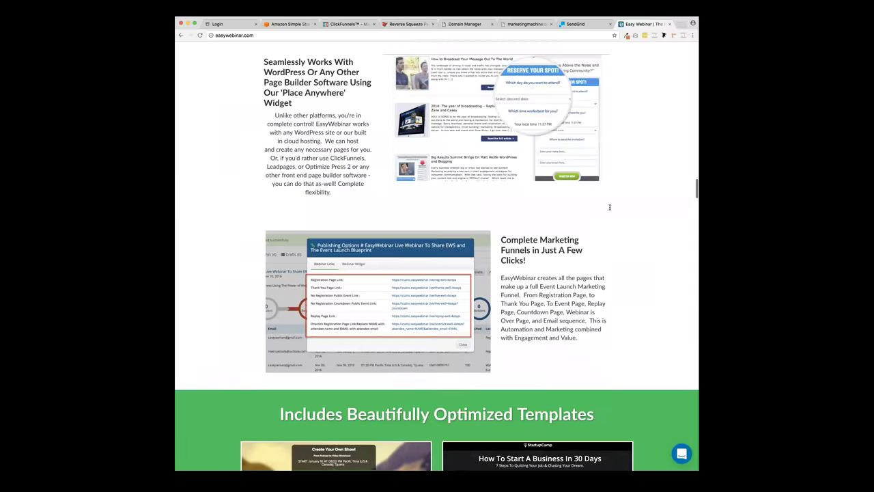
{"action": "scroll", "coordinate": [610, 207], "scroll_direction": "up", "scroll_amount": 20}
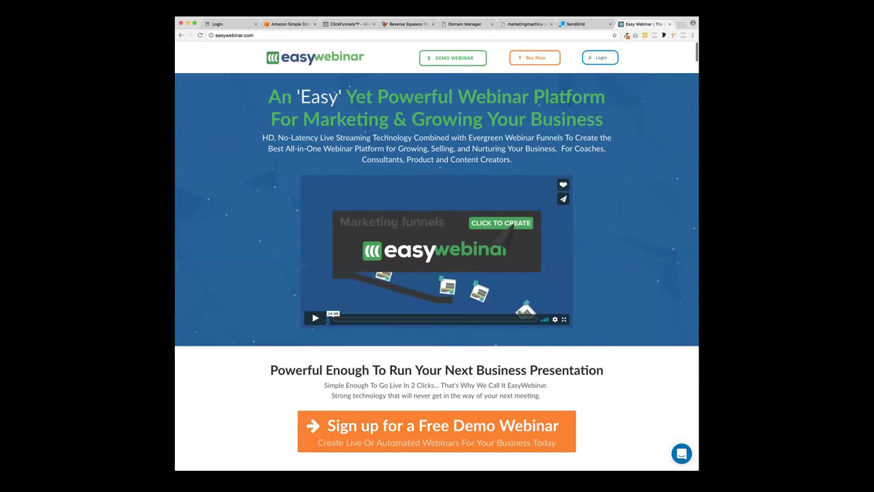
{"action": "scroll", "coordinate": [614, 173], "scroll_direction": "down", "scroll_amount": 5}
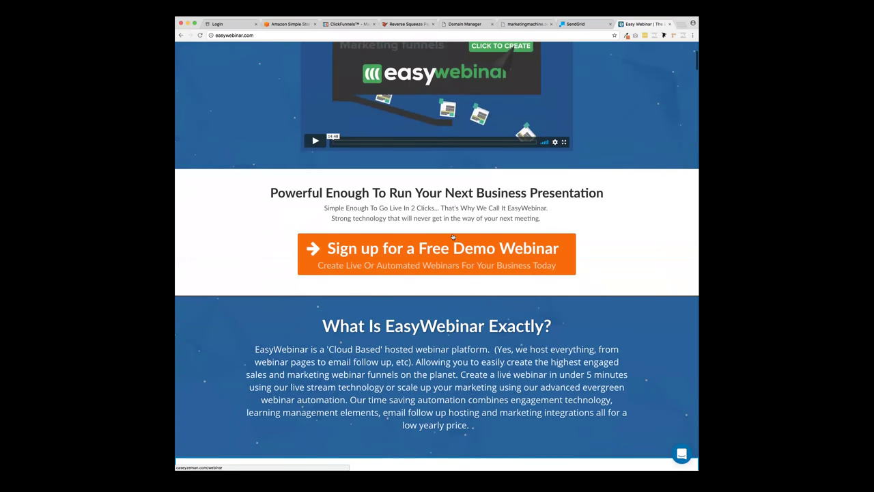
{"action": "scroll", "coordinate": [453, 237], "scroll_direction": "down", "scroll_amount": 2}
{"action": "scroll", "coordinate": [451, 233], "scroll_direction": "down", "scroll_amount": 2}
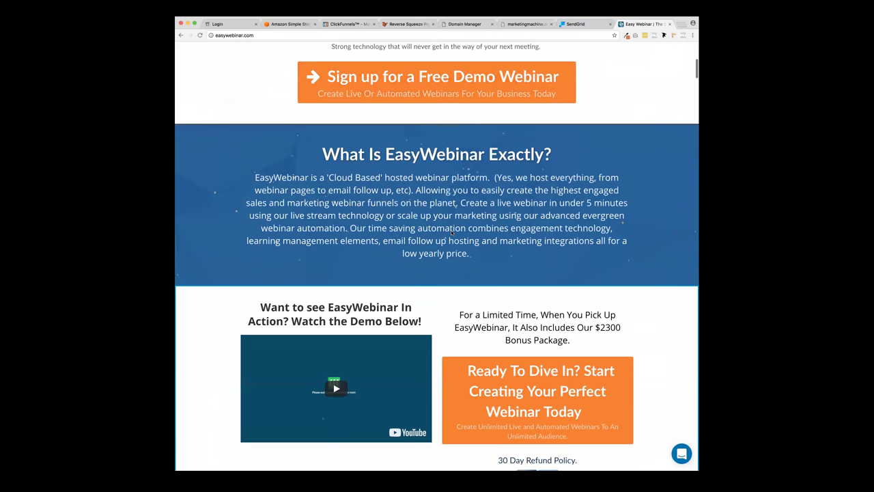
- Highlight the cloud-based sentence, dismiss the workshop popup and close the EasyWebinar tab
{"action": "left_click_drag", "start_coordinate": [255, 177], "coordinate": [492, 178]}
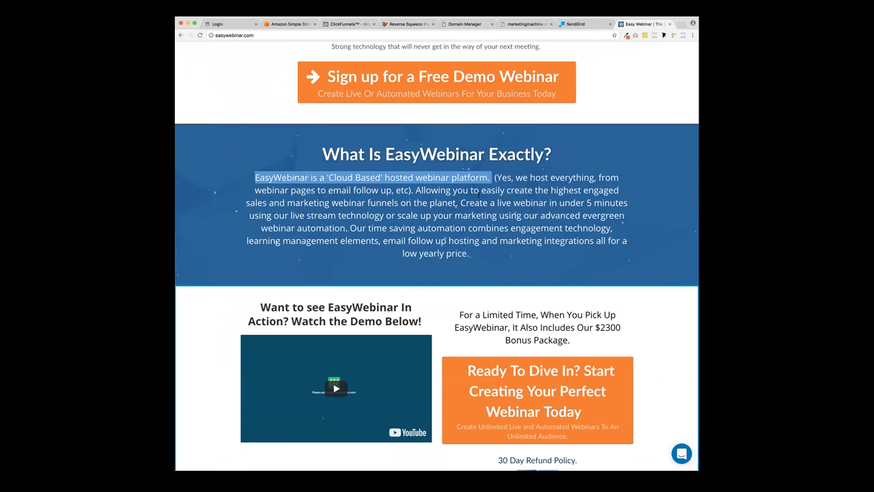
{"action": "left_click", "coordinate": [471, 256]}
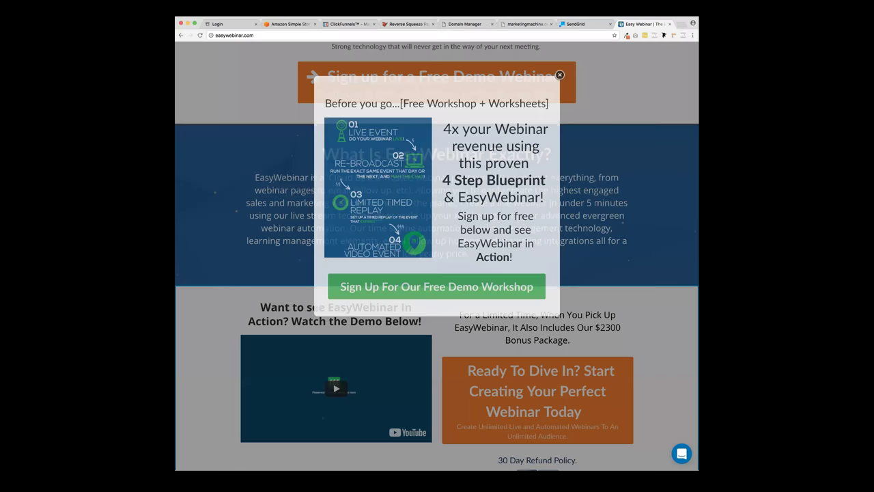
{"action": "left_click", "coordinate": [560, 75]}
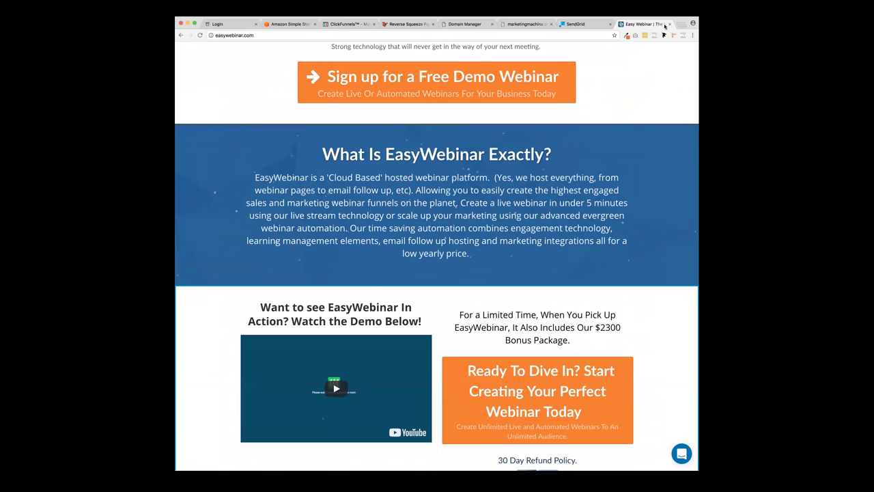
{"action": "left_click", "coordinate": [669, 24]}
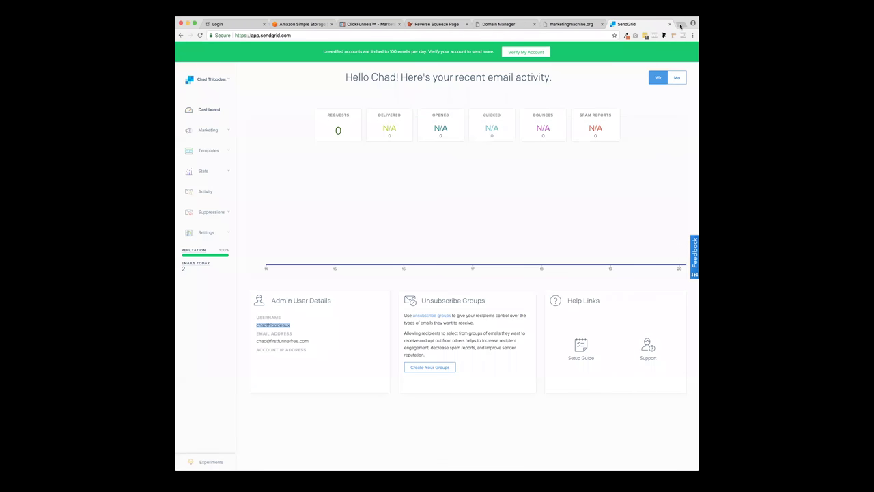
- Go to webinarjam.com in a new tab and open its MEMBERS sign-in
{"action": "left_click", "coordinate": [681, 24]}
{"action": "type", "text": "web"}
{"action": "key", "text": "Return"}
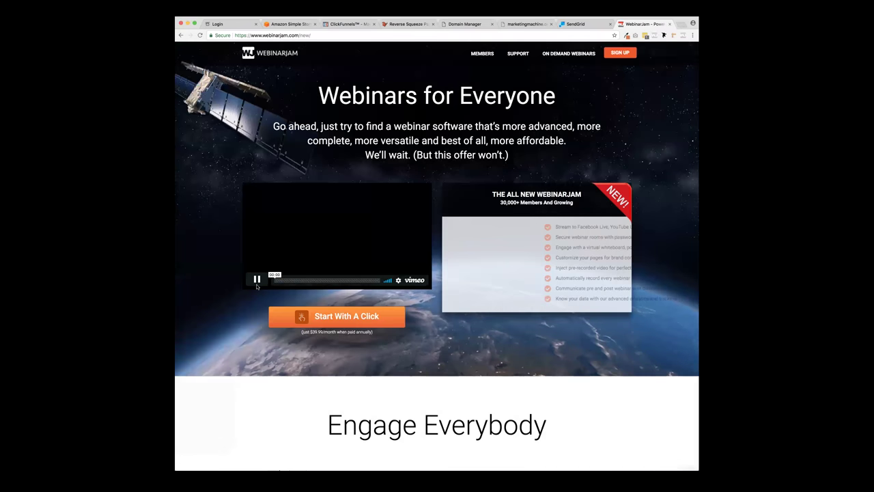
{"action": "left_click", "coordinate": [257, 279]}
{"action": "mouse_move", "coordinate": [622, 52]}
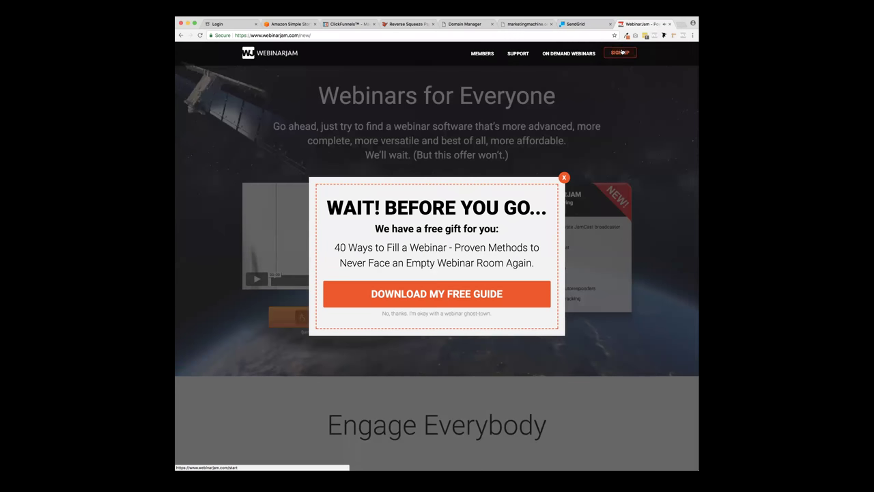
{"action": "left_click", "coordinate": [481, 55]}
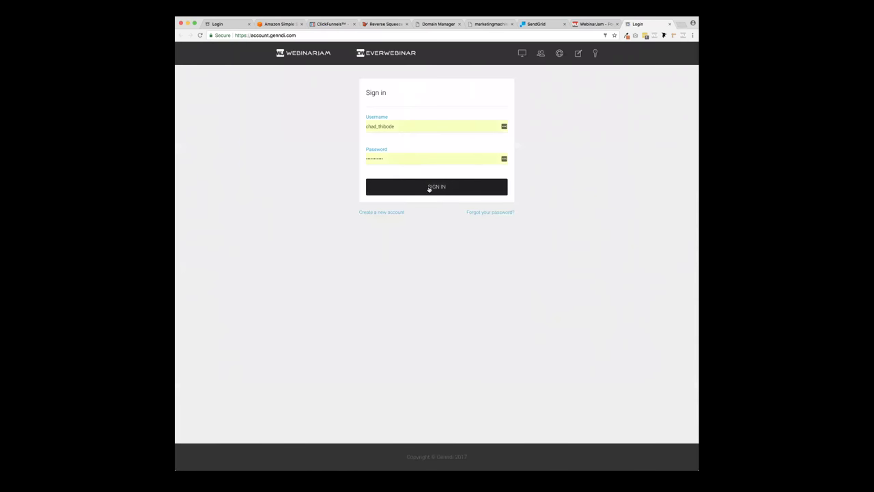
- Load app.webinarjam.com and log in to WebinarJam Studio
{"action": "left_click", "coordinate": [311, 35]}
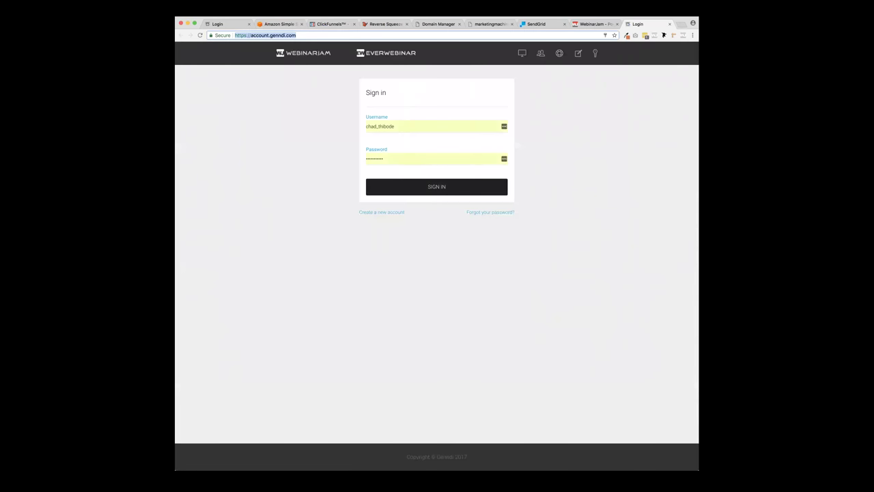
{"action": "type", "text": "app.web"}
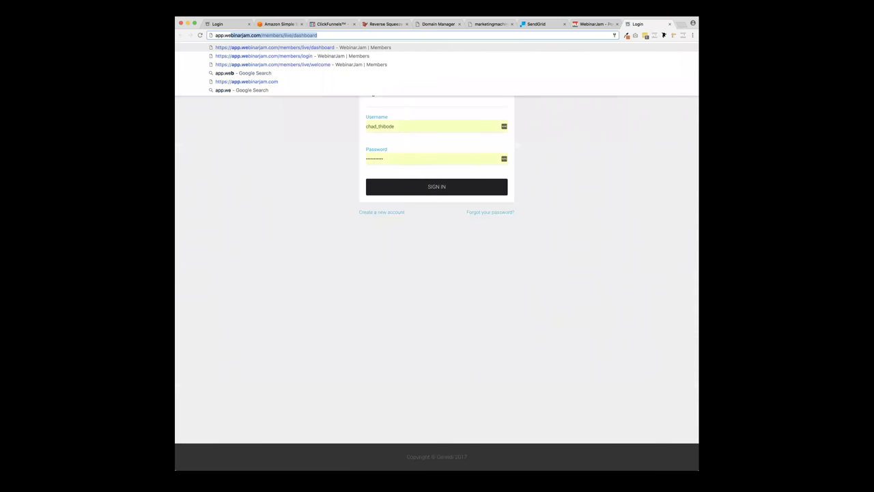
{"action": "key", "text": "Return"}
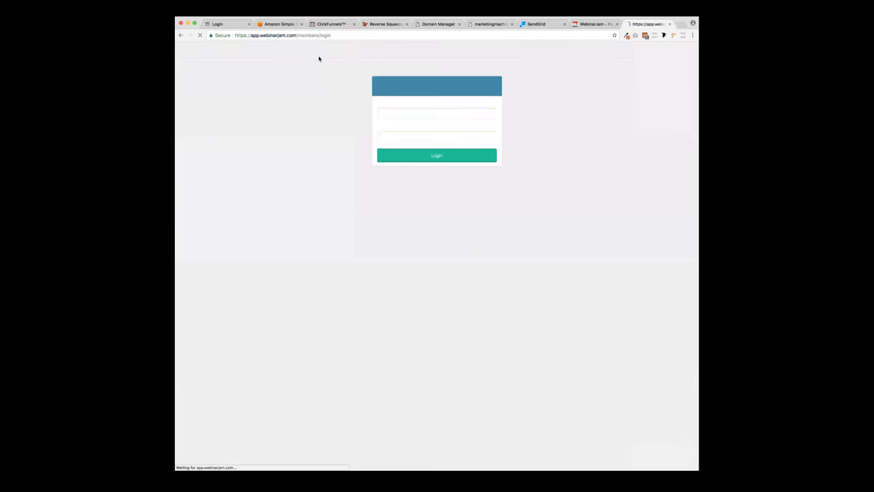
{"action": "left_click", "coordinate": [448, 158]}
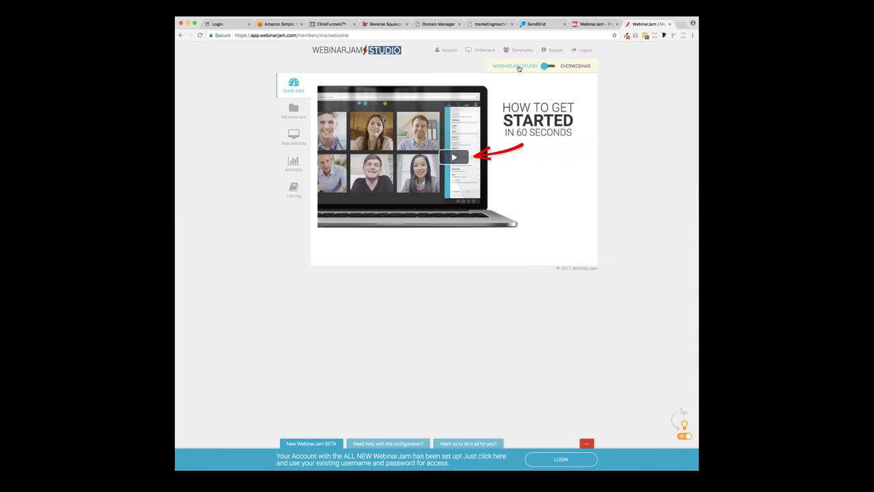
- Create a new webinar named LaunchFuel and paste LaunchFuel as its title
{"action": "left_click", "coordinate": [294, 136]}
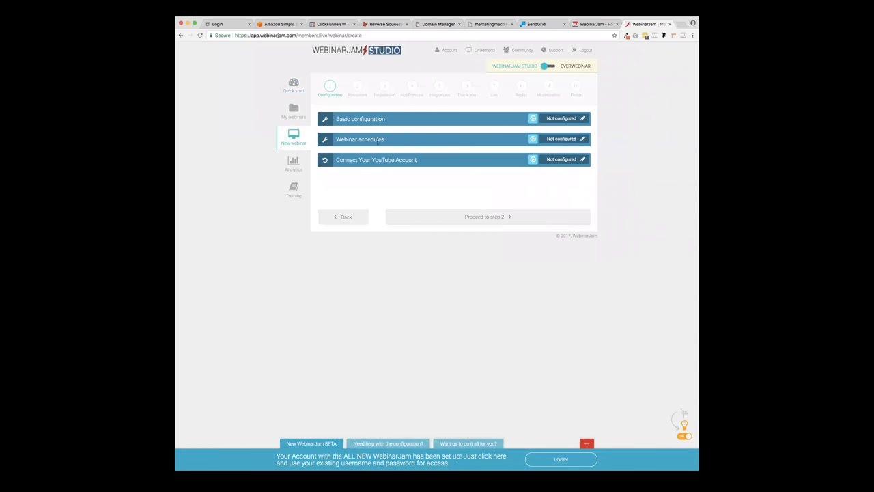
{"action": "left_click", "coordinate": [583, 118]}
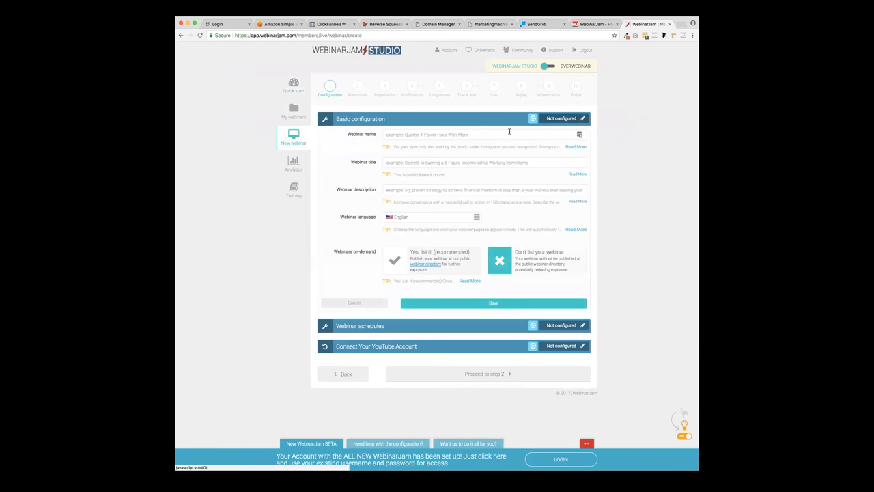
{"action": "left_click", "coordinate": [432, 136]}
{"action": "type", "text": "LaunchFuel"}
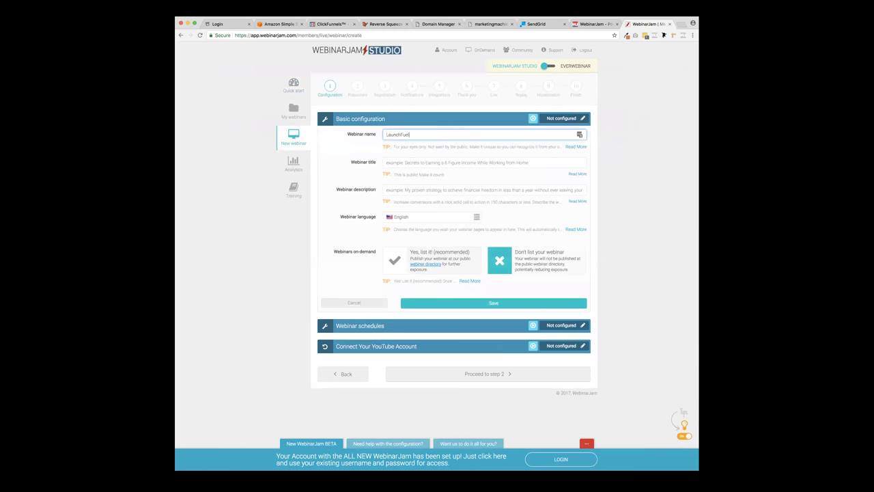
{"action": "left_click", "coordinate": [575, 147]}
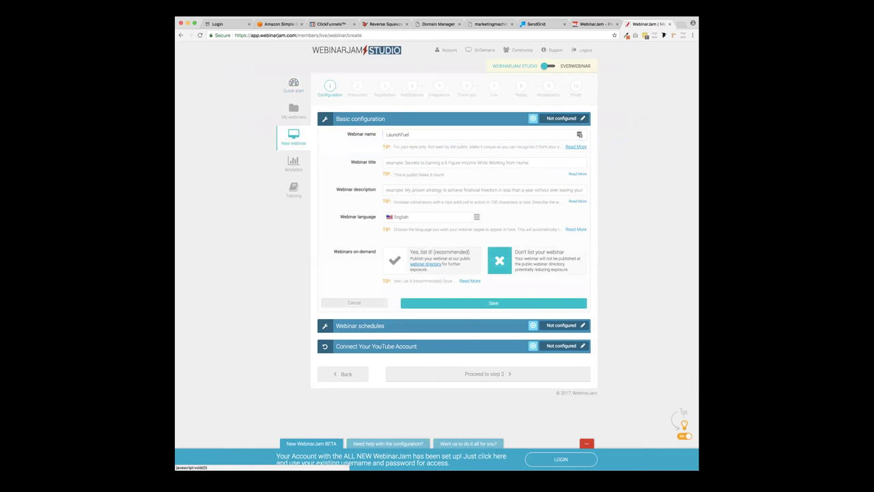
{"action": "left_click", "coordinate": [435, 137]}
{"action": "left_click", "coordinate": [420, 160]}
{"action": "type", "text": "LaunchFuel"}
- Describe the webinar as the presenter teaching how to launch your product in 28 days or less
{"action": "left_click", "coordinate": [401, 190]}
{"action": "type", "text": "LaunchFuel"}
{"action": "key", "text": "super+a"}
{"action": "type", "text": "Chad"}
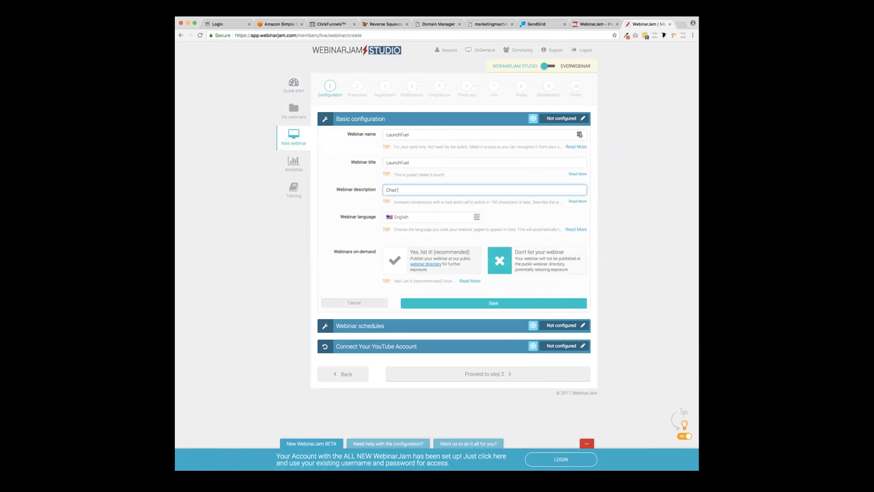
{"action": "type", "text": " Thibodeaux is going to teach you how to launch your proe"}
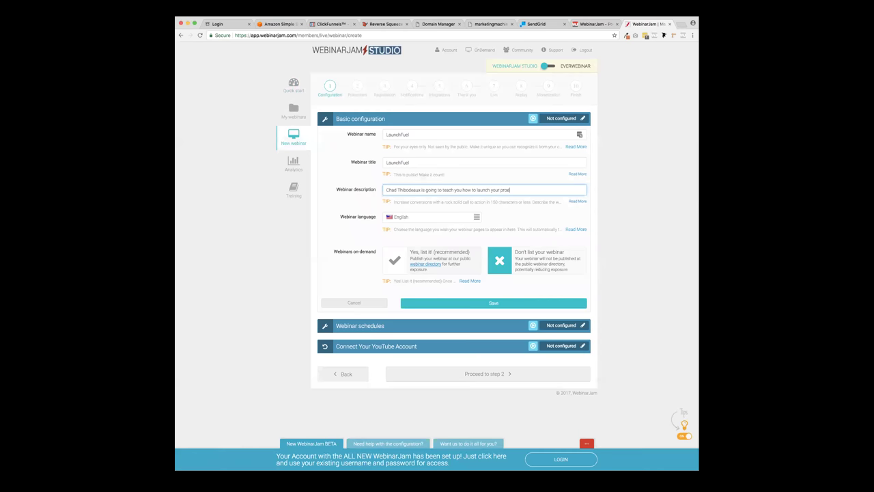
{"action": "key", "text": "BackSpace"}
{"action": "type", "text": "duct in 28 days or less."}
{"action": "left_click", "coordinate": [360, 218]}
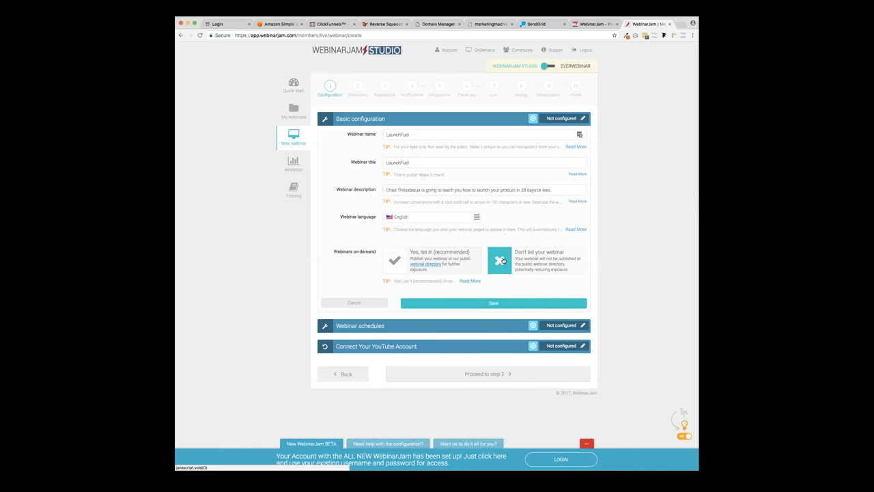
- List the webinar in the directory under Internet Marketing and e-Commerce and save
{"action": "left_click", "coordinate": [405, 263]}
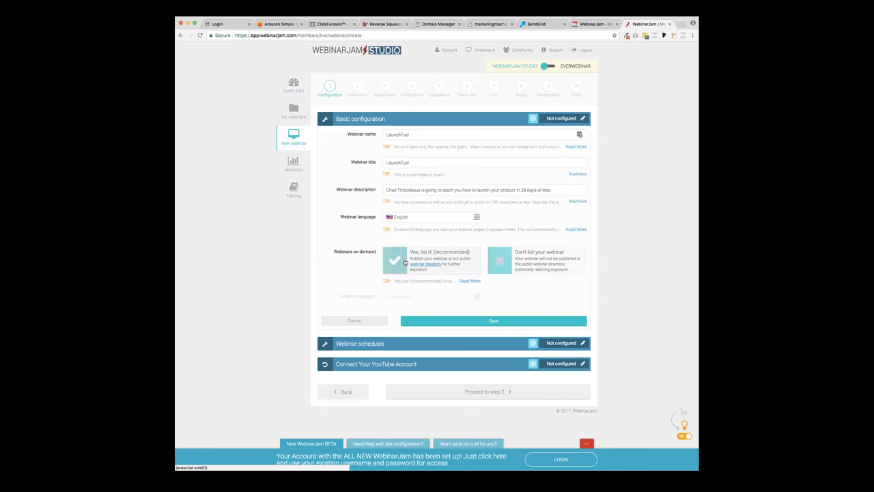
{"action": "left_click", "coordinate": [415, 299]}
{"action": "scroll", "coordinate": [429, 357], "scroll_direction": "down", "scroll_amount": 4}
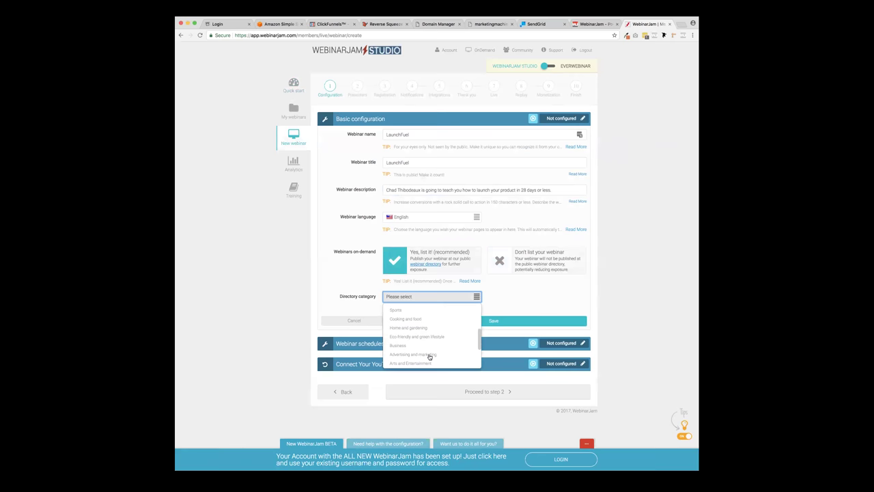
{"action": "scroll", "coordinate": [428, 352], "scroll_direction": "up", "scroll_amount": 3}
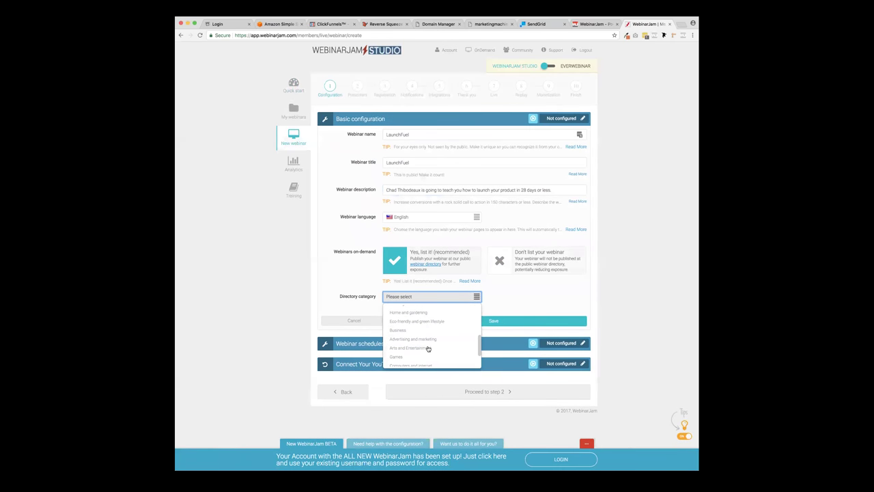
{"action": "scroll", "coordinate": [428, 348], "scroll_direction": "up", "scroll_amount": 3}
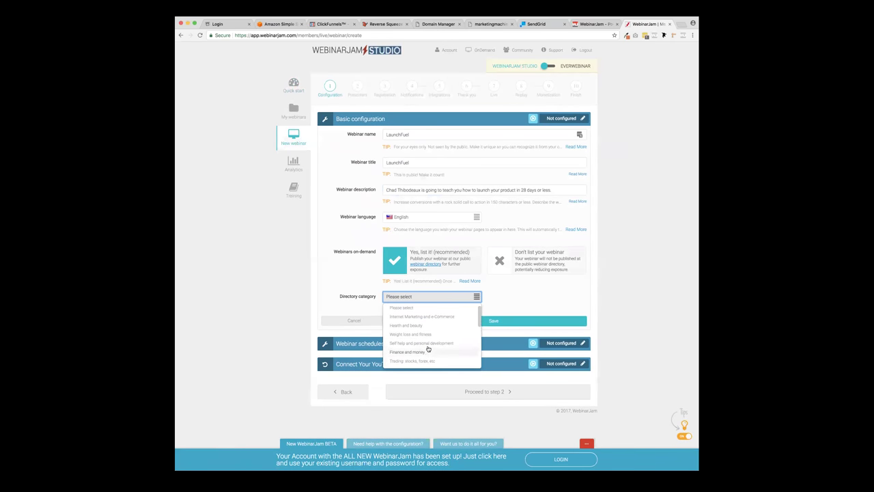
{"action": "left_click", "coordinate": [430, 320]}
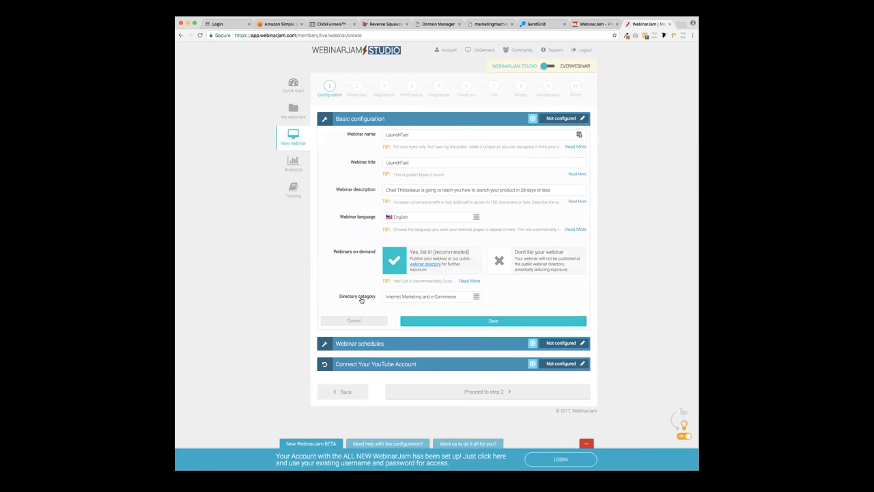
{"action": "left_click", "coordinate": [470, 322]}
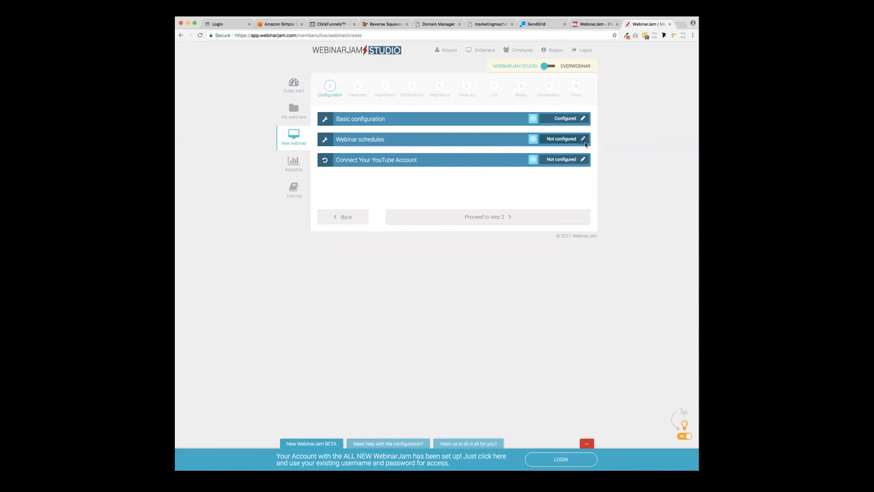
- Schedule the webinar as a single presentation dated 2017-09-28
{"action": "left_click", "coordinate": [584, 140]}
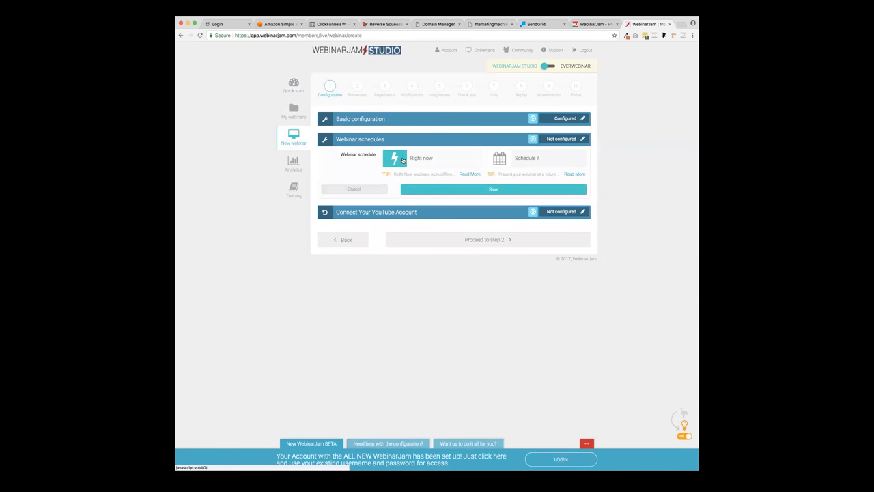
{"action": "left_click", "coordinate": [499, 158]}
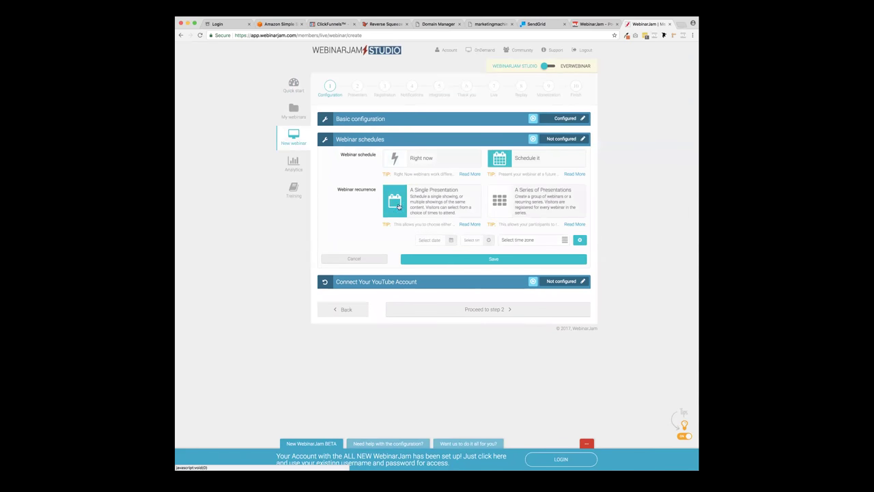
{"action": "left_click", "coordinate": [399, 206]}
{"action": "left_click", "coordinate": [449, 241]}
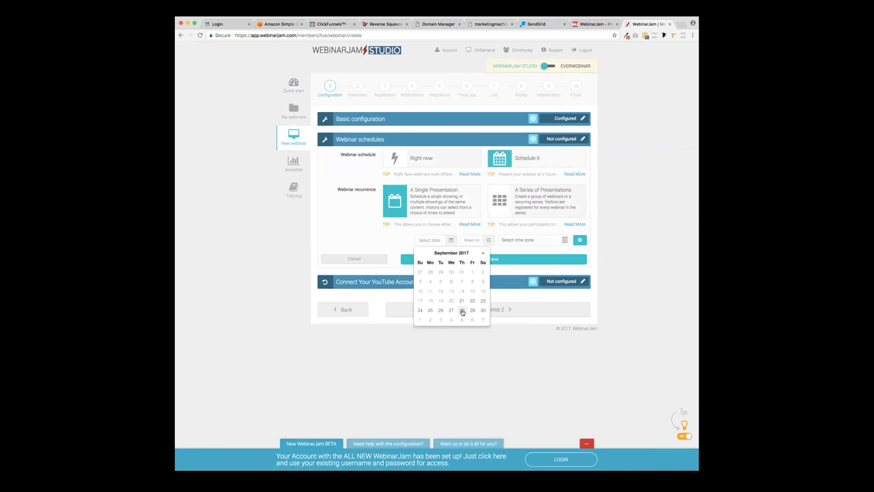
{"action": "left_click", "coordinate": [462, 311]}
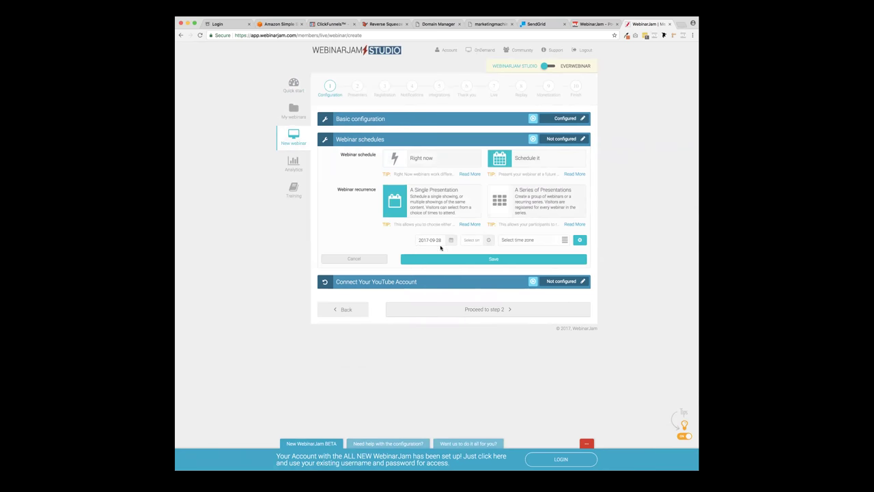
- Set the session to 4:00 PM Pacific Time, add it, and save the schedule
{"action": "left_click", "coordinate": [481, 242]}
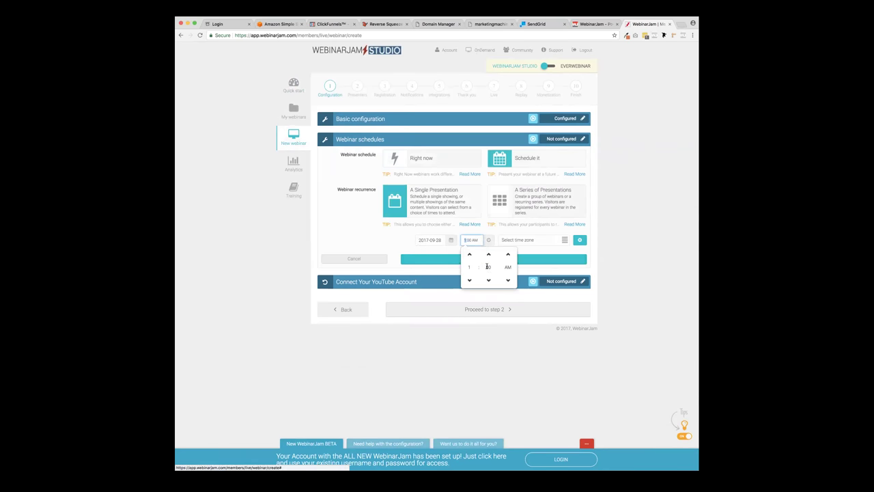
{"action": "left_click", "coordinate": [508, 255]}
{"action": "left_click", "coordinate": [552, 239]}
{"action": "left_click", "coordinate": [554, 261]}
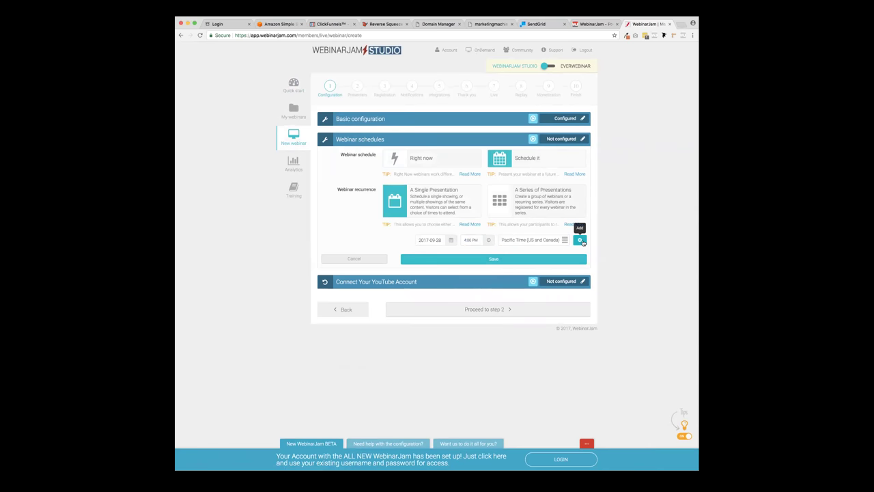
{"action": "left_click", "coordinate": [580, 241]}
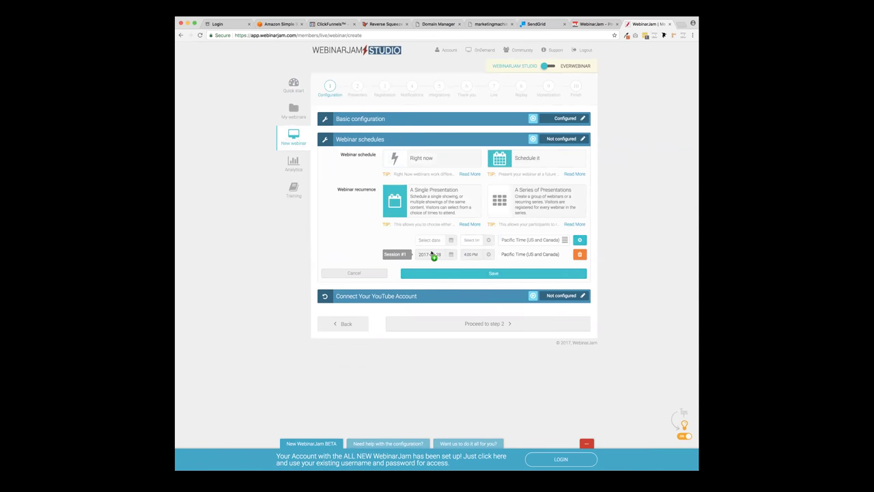
{"action": "left_click", "coordinate": [482, 274]}
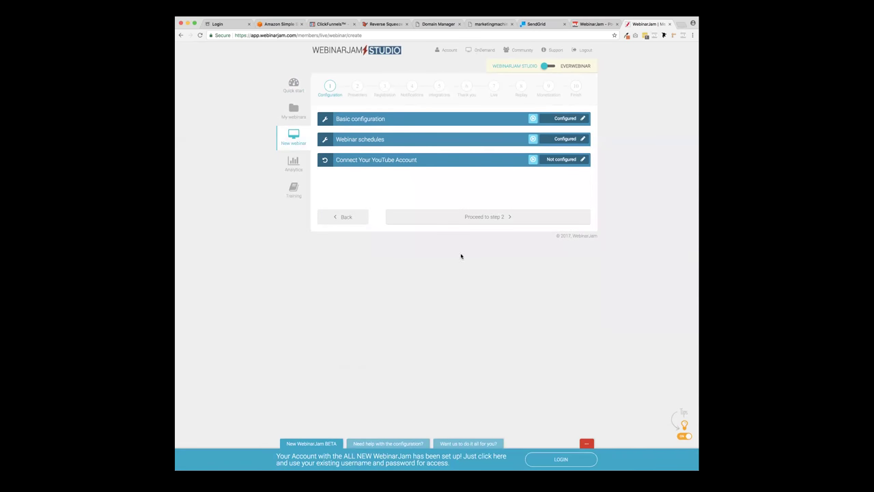
{"action": "left_click", "coordinate": [584, 160]}
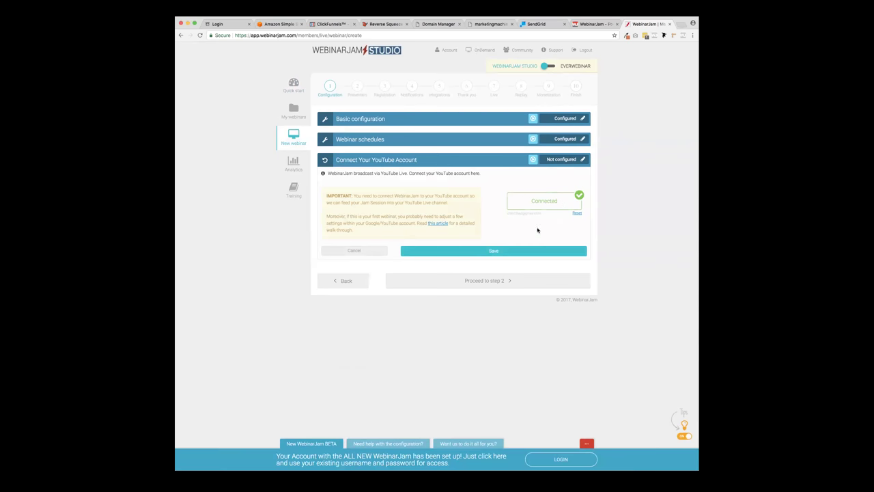
- Save the connected YouTube account settings and proceed to step 2, Presenters
{"action": "left_click", "coordinate": [518, 252]}
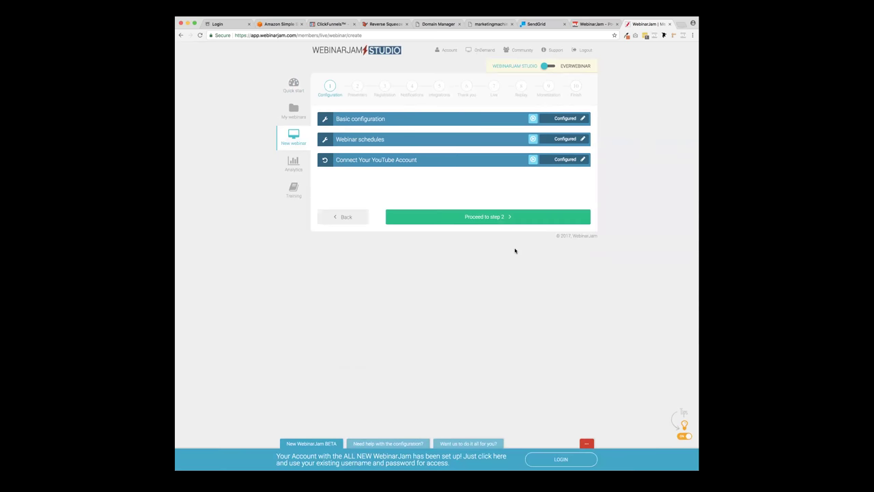
{"action": "left_click", "coordinate": [512, 217]}
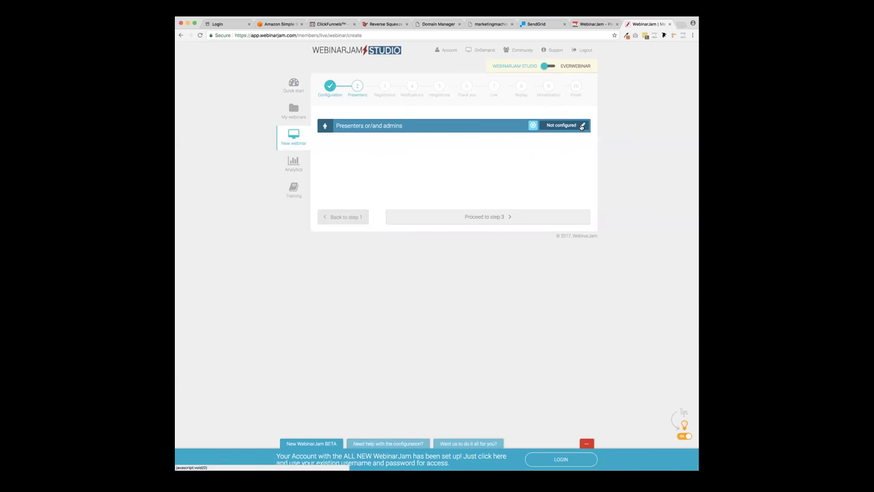
- Enter the presenter's full name and fill in their saved e-mail address
{"action": "left_click", "coordinate": [583, 125]}
{"action": "left_click", "coordinate": [416, 158]}
{"action": "type", "text": "Chad Thibodeaux"}
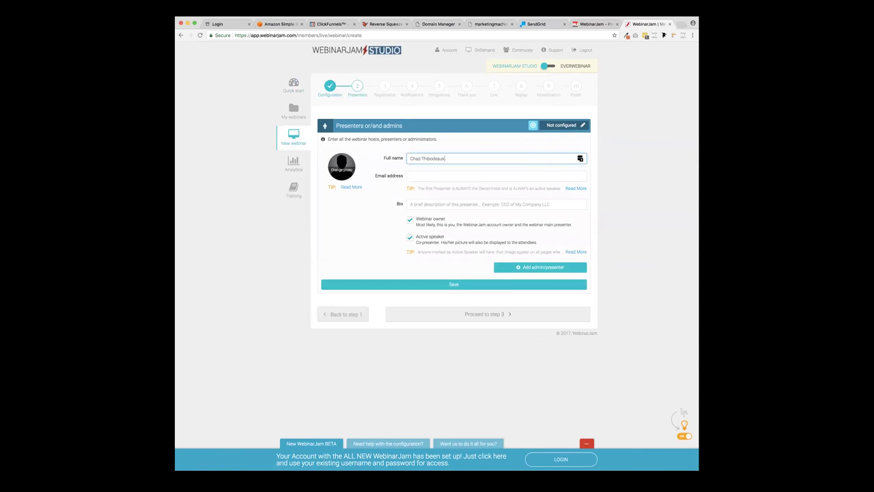
{"action": "key", "text": "Tab"}
{"action": "type", "text": "cha"}
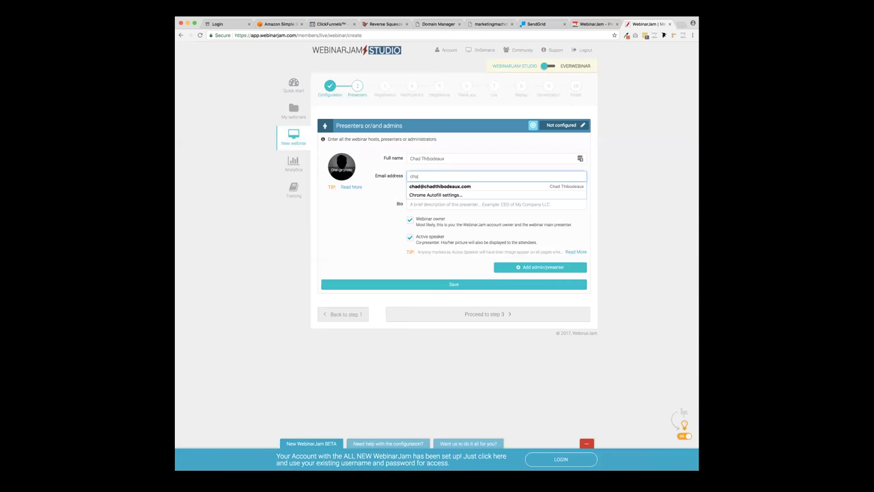
{"action": "left_click", "coordinate": [444, 186]}
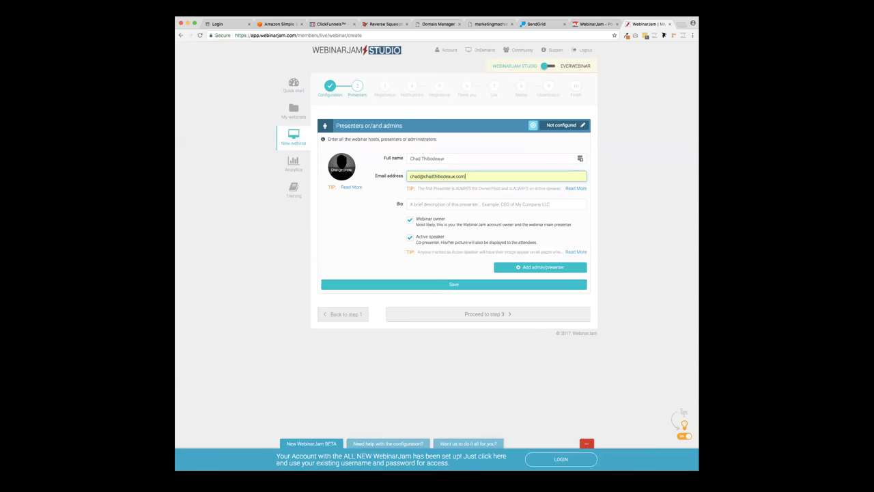
- Search the Mac's JPG files for the presenter's headshot and load it as the profile photo
{"action": "left_click", "coordinate": [342, 167]}
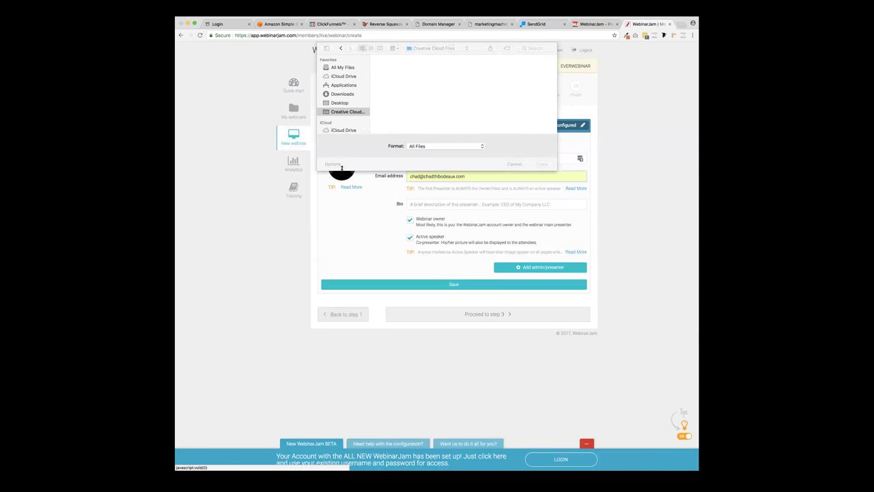
{"action": "left_click", "coordinate": [530, 49]}
{"action": "type", "text": "chad.jpg"}
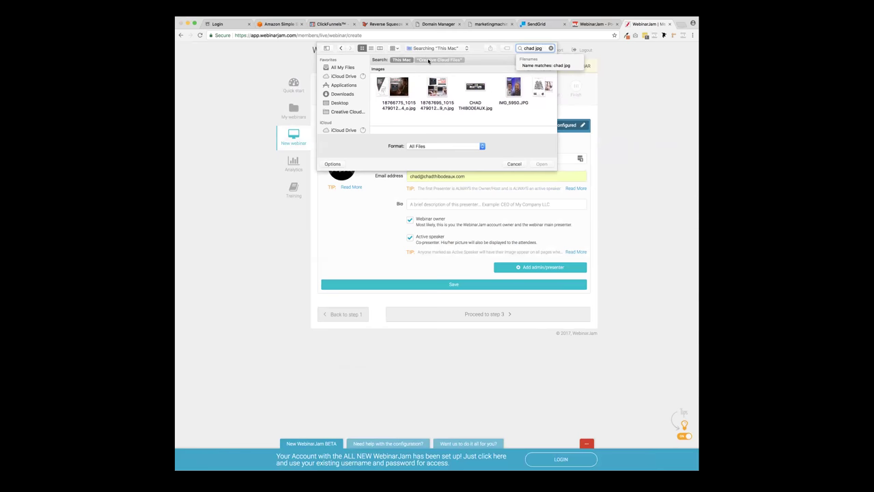
{"action": "left_click", "coordinate": [429, 61]}
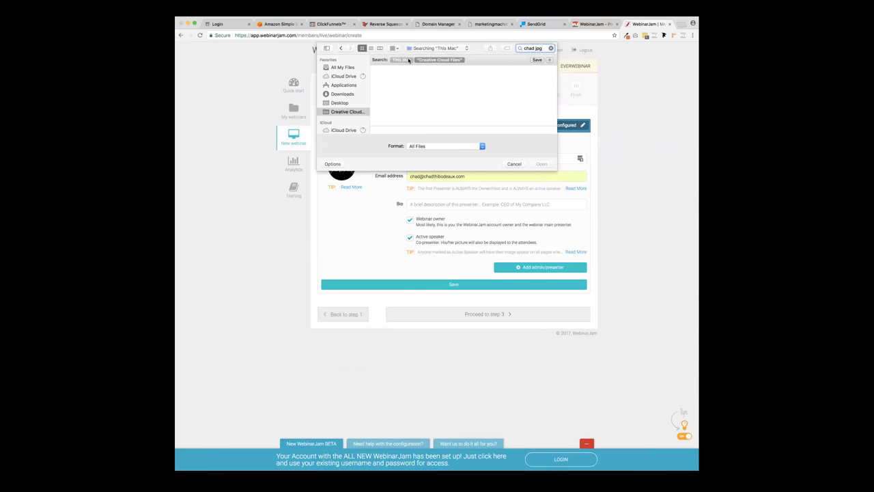
{"action": "left_click", "coordinate": [408, 60]}
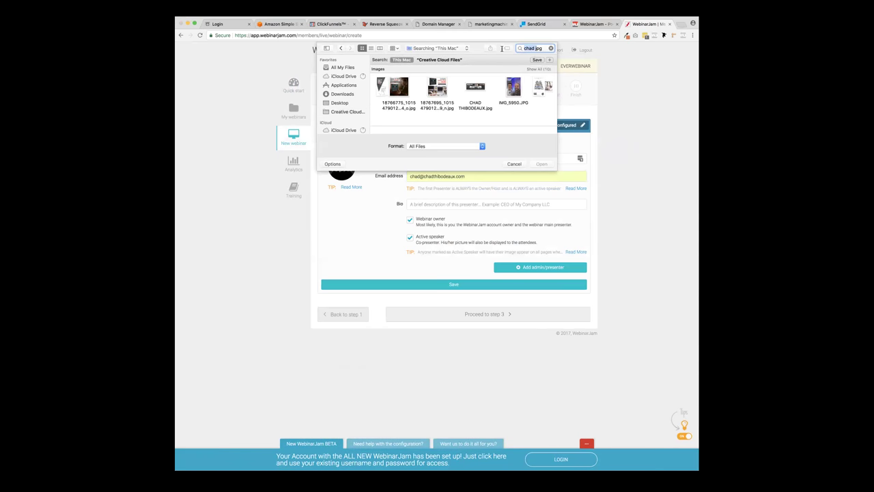
{"action": "key", "text": "BackSpace"}
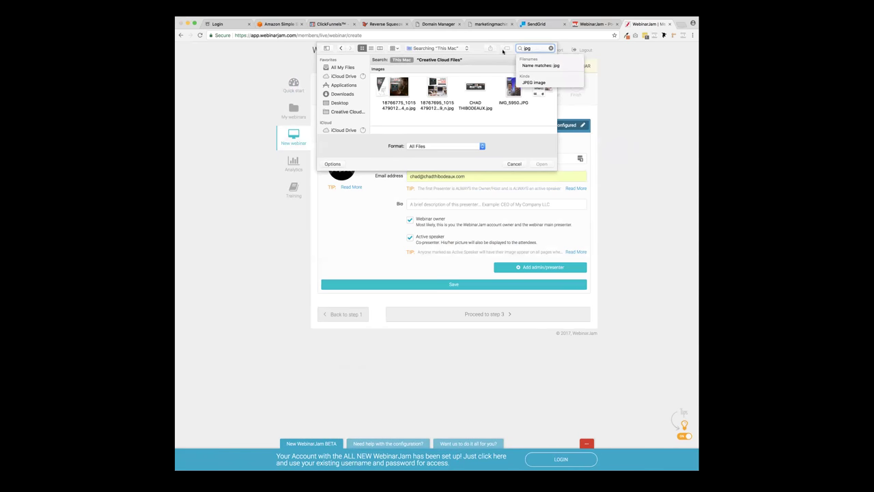
{"action": "scroll", "coordinate": [458, 87], "scroll_direction": "down", "scroll_amount": 3}
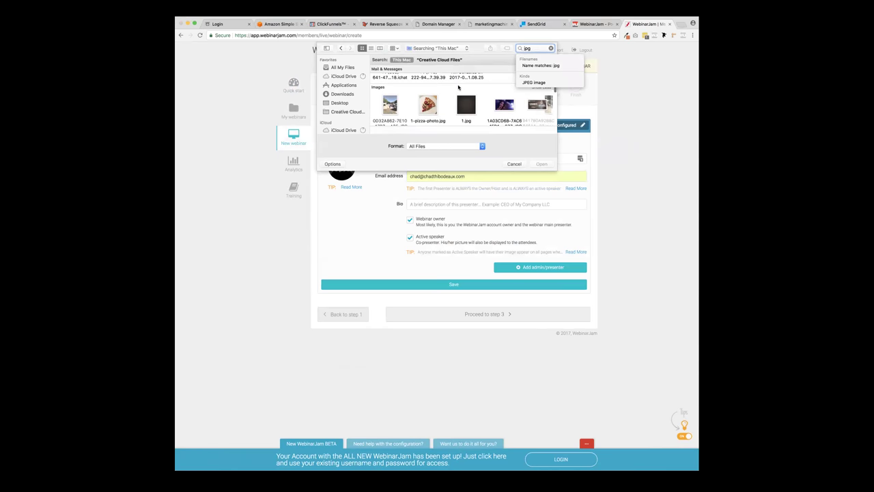
{"action": "scroll", "coordinate": [462, 102], "scroll_direction": "right", "scroll_amount": 10}
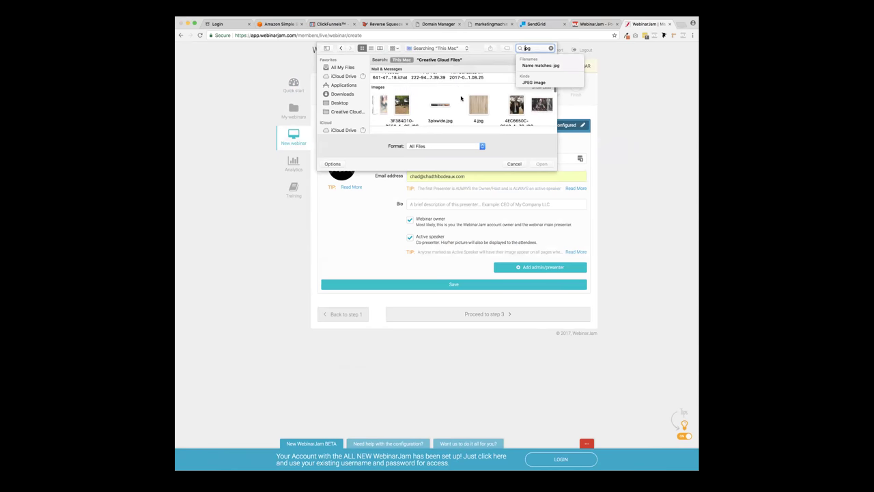
{"action": "scroll", "coordinate": [461, 103], "scroll_direction": "right", "scroll_amount": 10}
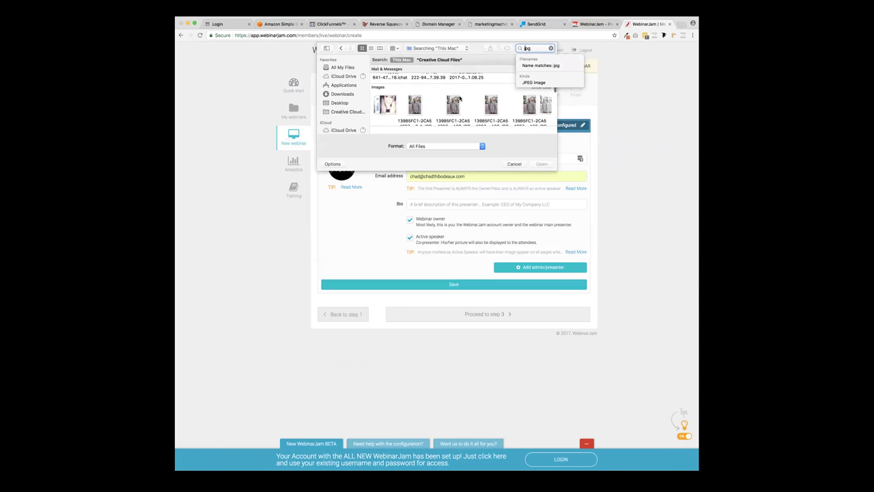
{"action": "scroll", "coordinate": [460, 102], "scroll_direction": "right", "scroll_amount": 10}
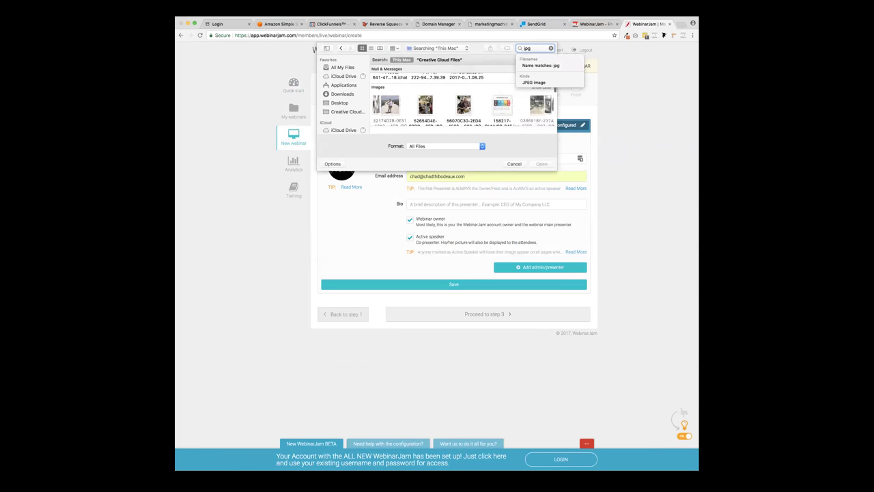
{"action": "scroll", "coordinate": [459, 103], "scroll_direction": "right", "scroll_amount": 10}
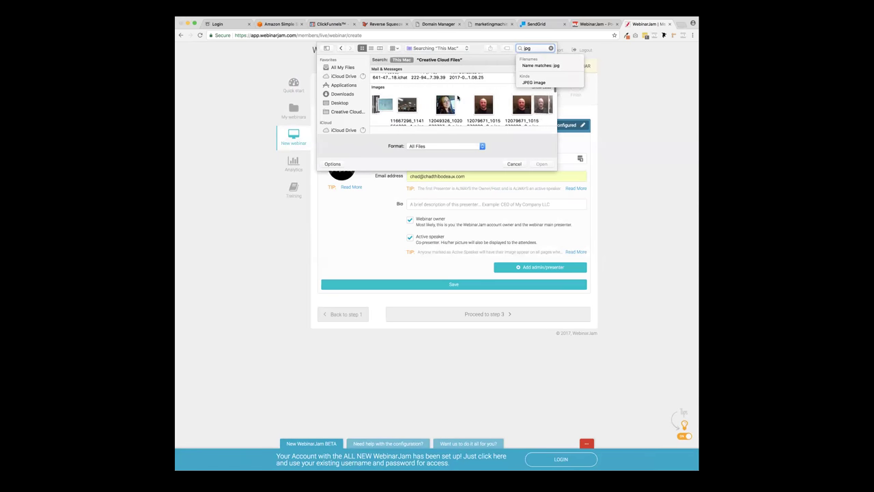
{"action": "scroll", "coordinate": [458, 99], "scroll_direction": "right", "scroll_amount": 3}
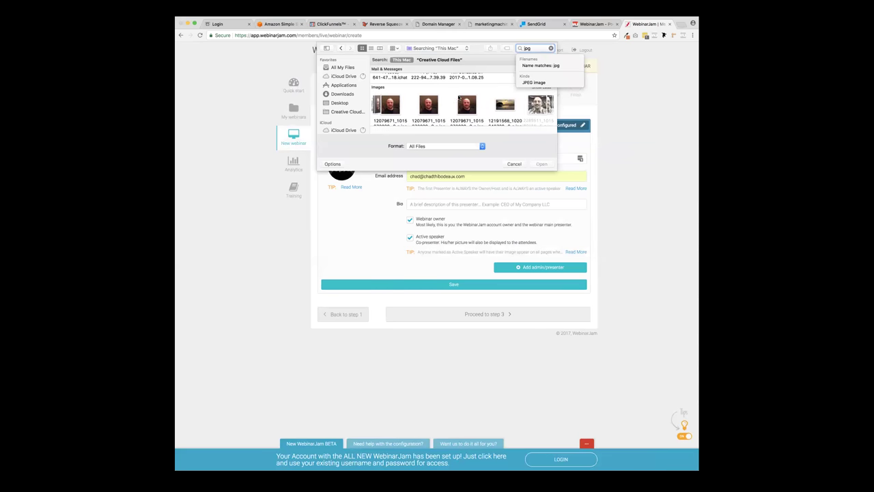
{"action": "left_click", "coordinate": [469, 105]}
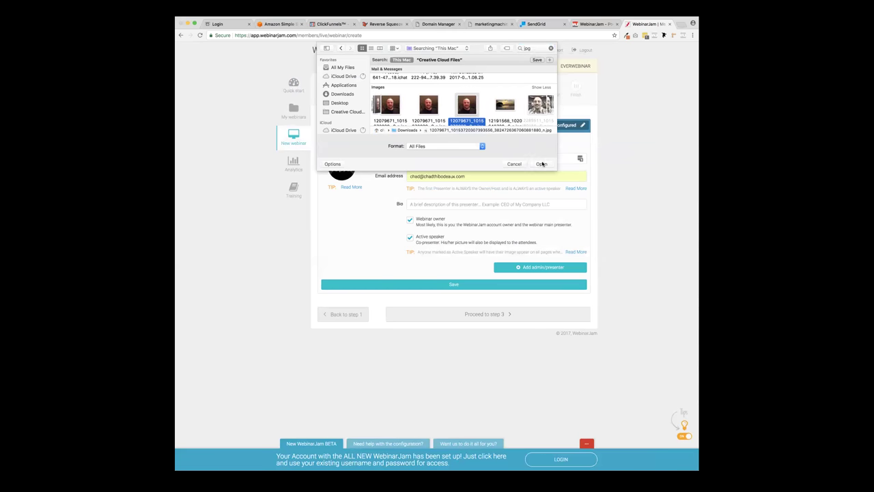
{"action": "left_click", "coordinate": [541, 164]}
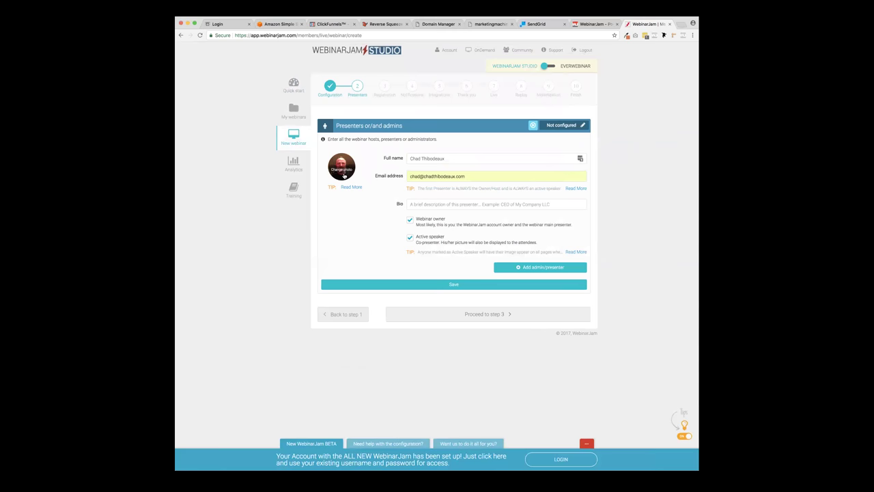
- Begin the presenter bio, add the presenter, turn off Active speaker on the blank entry, save, and proceed to step 3
{"action": "left_click", "coordinate": [428, 205]}
{"action": "type", "text": "Chad is the launch guy"}
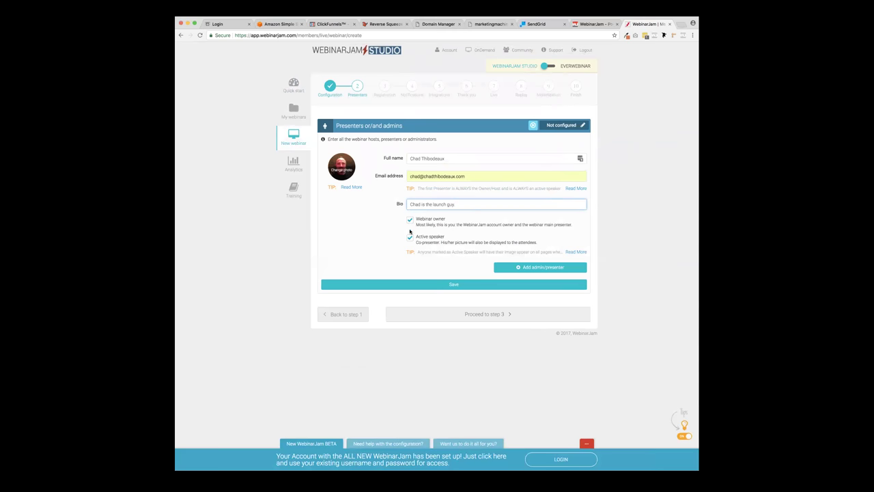
{"action": "left_click", "coordinate": [529, 268]}
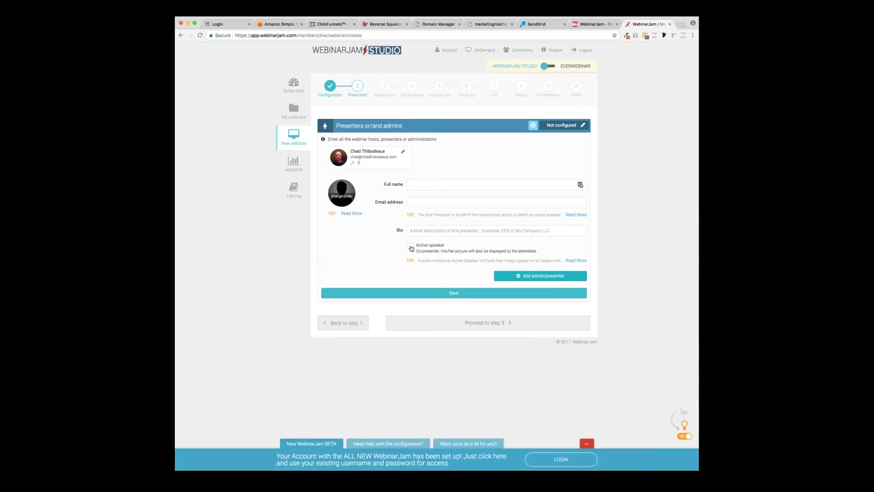
{"action": "left_click", "coordinate": [410, 247]}
{"action": "left_click", "coordinate": [470, 294]}
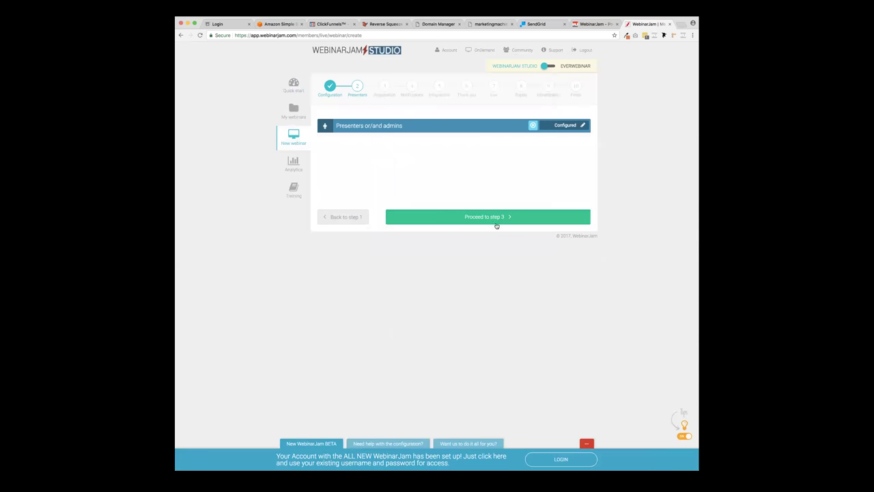
{"action": "left_click", "coordinate": [497, 221]}
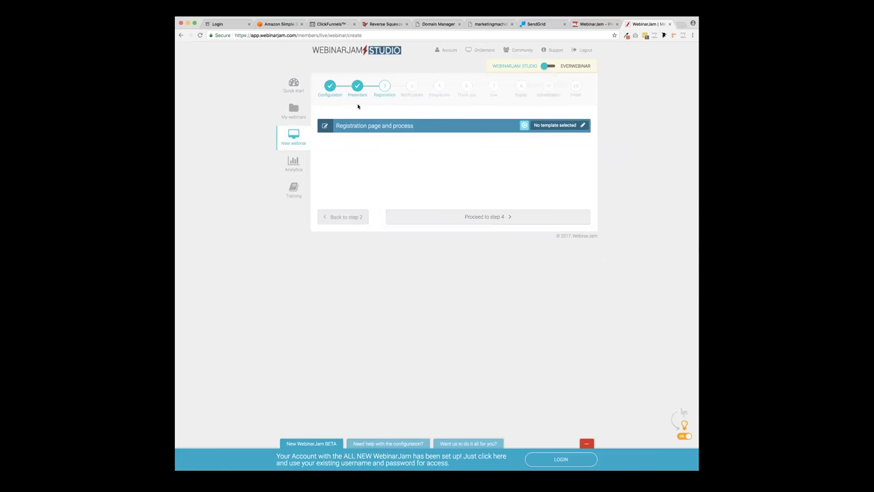
- Open the registration template gallery, then switch to ClickFunnels
{"action": "left_click", "coordinate": [582, 126]}
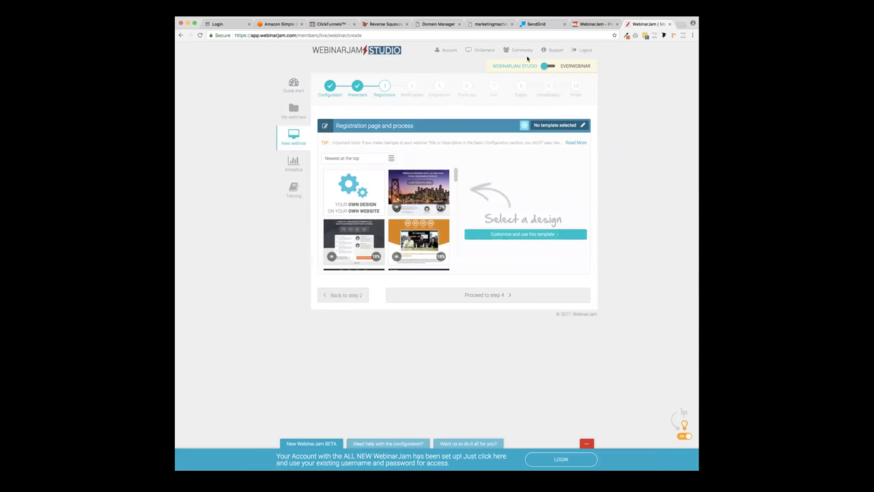
{"action": "left_click", "coordinate": [338, 24]}
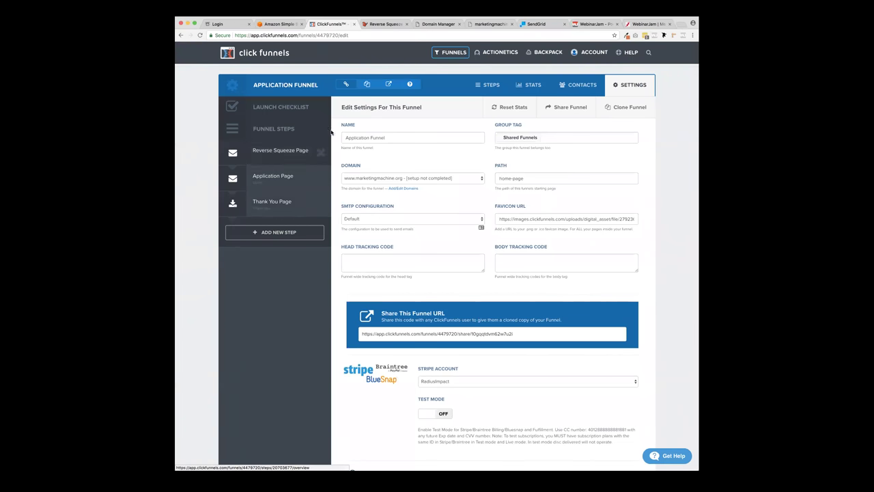
- Find the Webinar Funnel by searching 'webinar', open it, and preview then close its registration page
{"action": "left_click", "coordinate": [451, 64]}
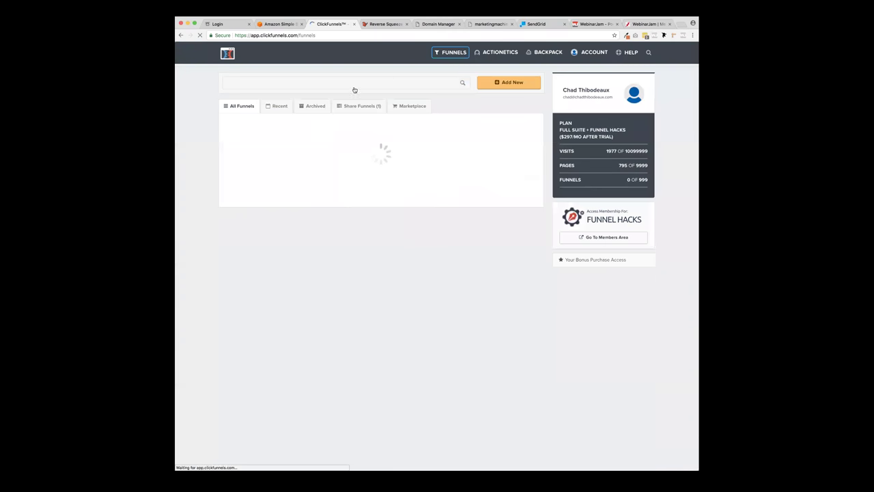
{"action": "type", "text": "webinar"}
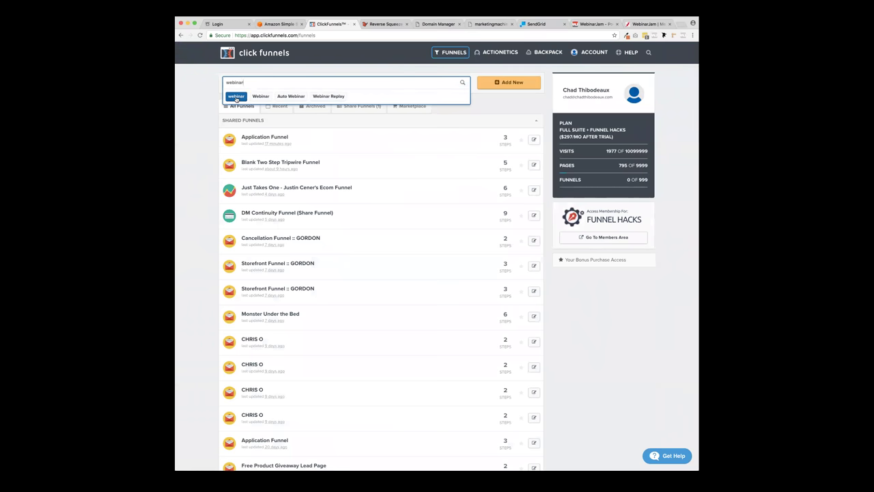
{"action": "left_click", "coordinate": [236, 97]}
{"action": "left_click", "coordinate": [271, 138]}
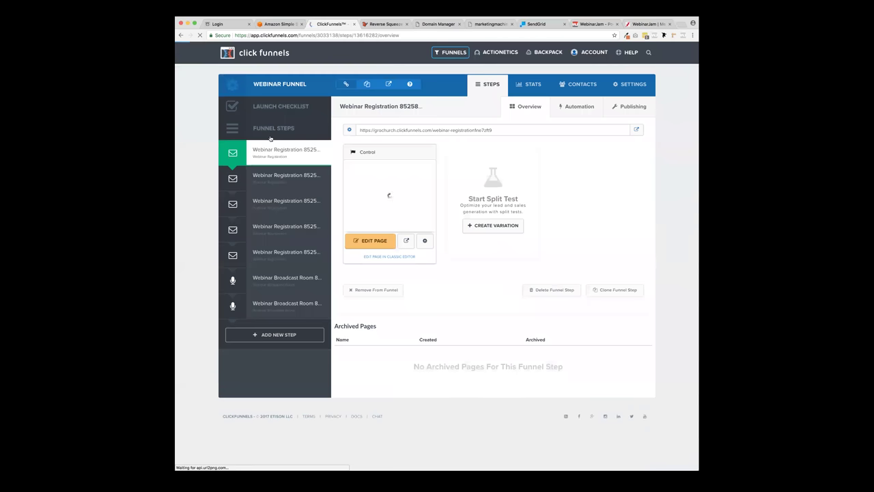
{"action": "left_click", "coordinate": [406, 241]}
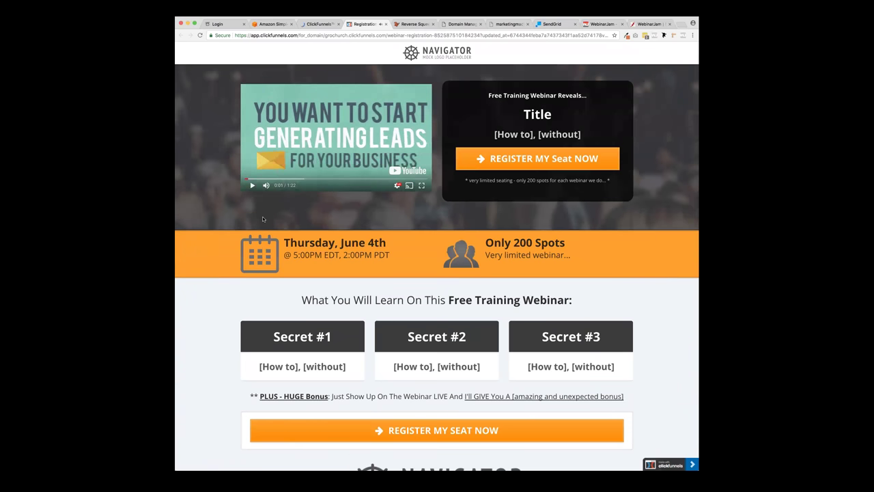
{"action": "scroll", "coordinate": [262, 209], "scroll_direction": "down", "scroll_amount": 3}
{"action": "scroll", "coordinate": [262, 219], "scroll_direction": "up", "scroll_amount": 3}
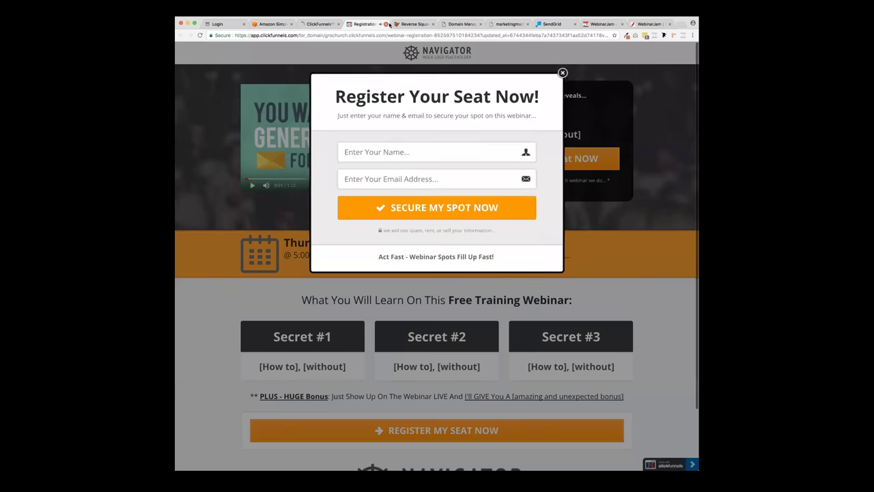
{"action": "left_click", "coordinate": [386, 25]}
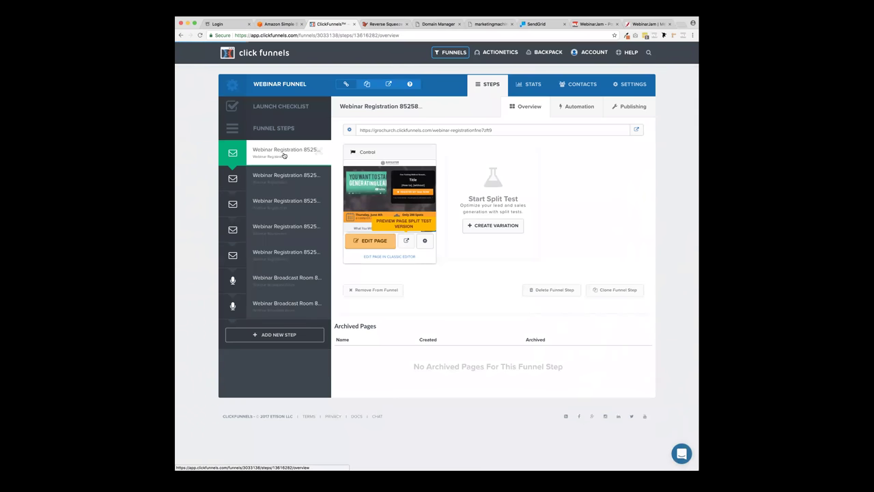
- Select the registration page URL, check oikoswebinar.com, and return to the Webinar Funnel steps page
{"action": "left_click", "coordinate": [647, 24]}
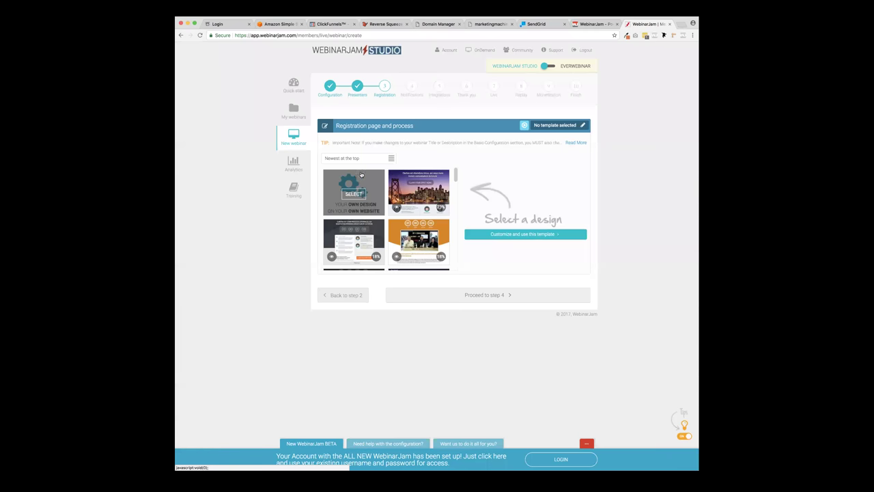
{"action": "left_click", "coordinate": [293, 141]}
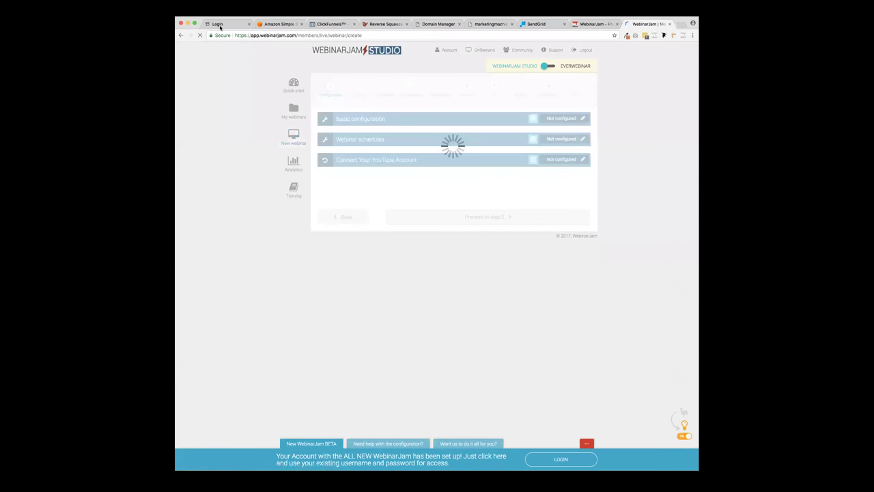
{"action": "left_click", "coordinate": [334, 25]}
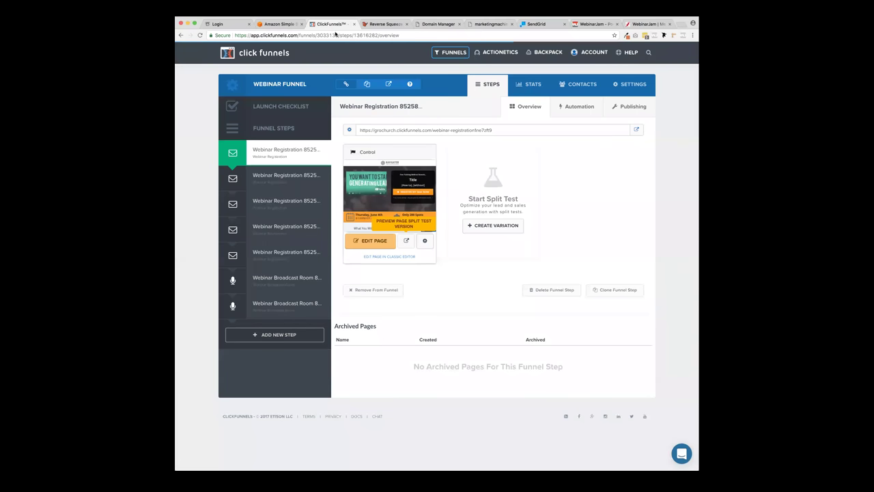
{"action": "left_click", "coordinate": [438, 128]}
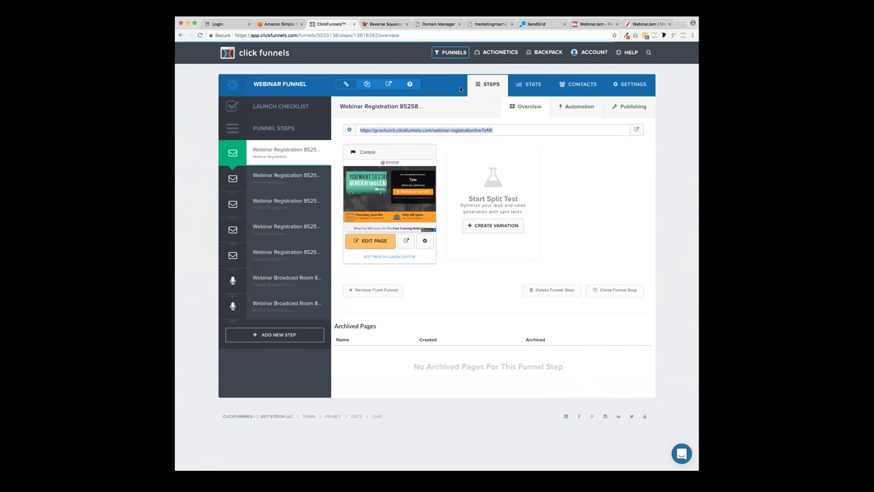
{"action": "left_click", "coordinate": [430, 39]}
{"action": "type", "text": "oikoswebinar.com"}
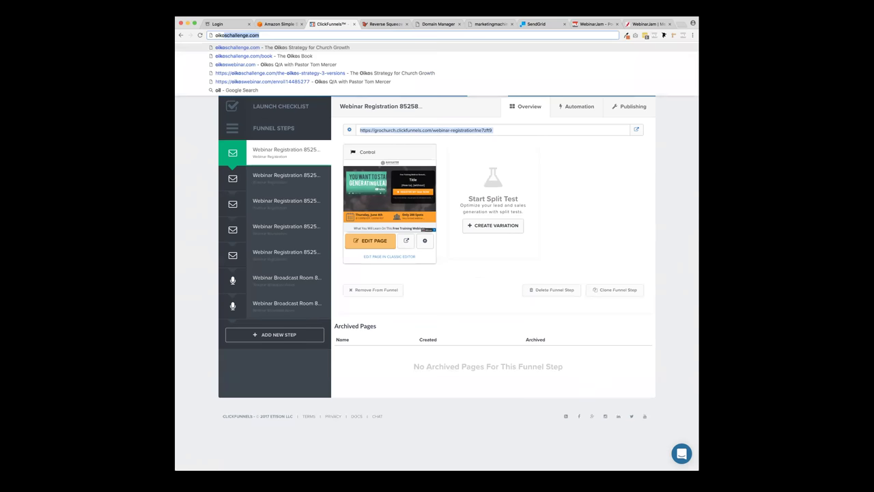
{"action": "key", "text": "Return"}
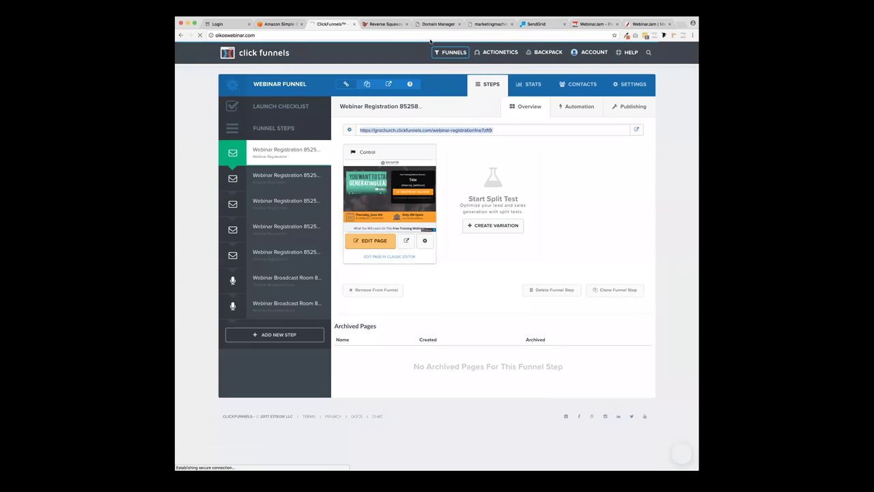
{"action": "left_click", "coordinate": [329, 36]}
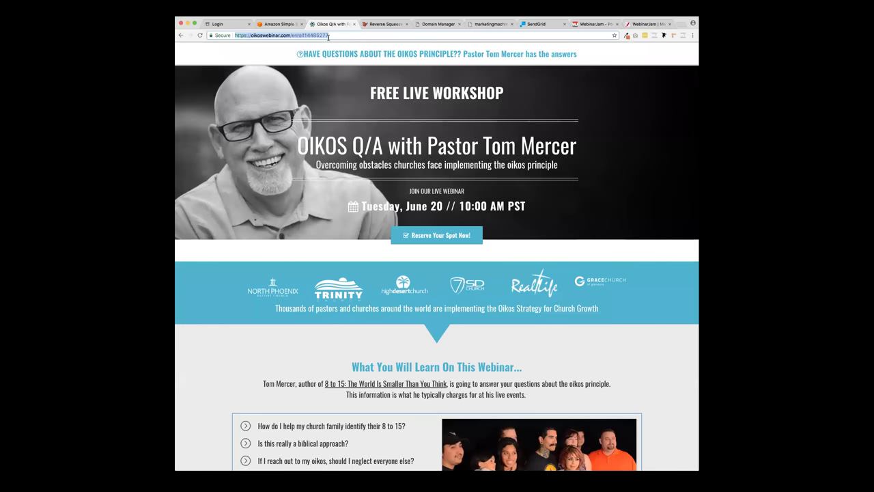
{"action": "key", "text": "super+bracketleft"}
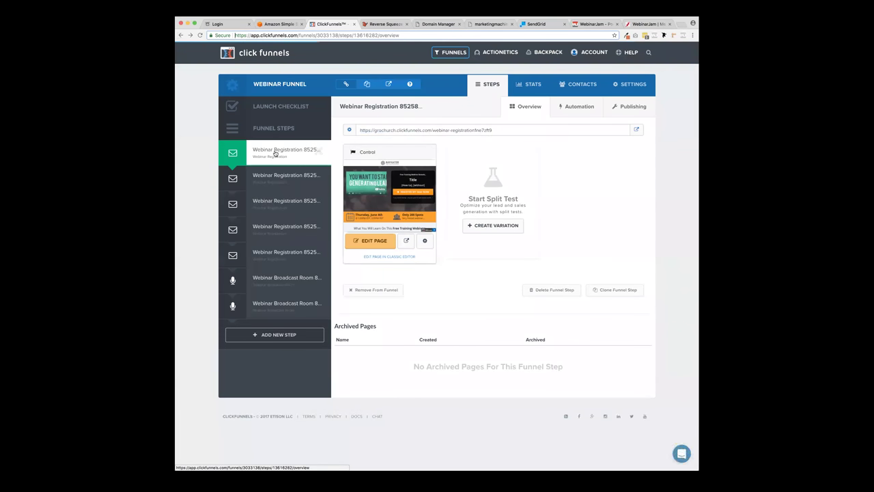
- Select the registration page URL and close the WebinarJam sales, SendGrid, marketingmachine, Domain Manager and Reverse Squeeze tabs
{"action": "triple_click", "coordinate": [405, 131]}
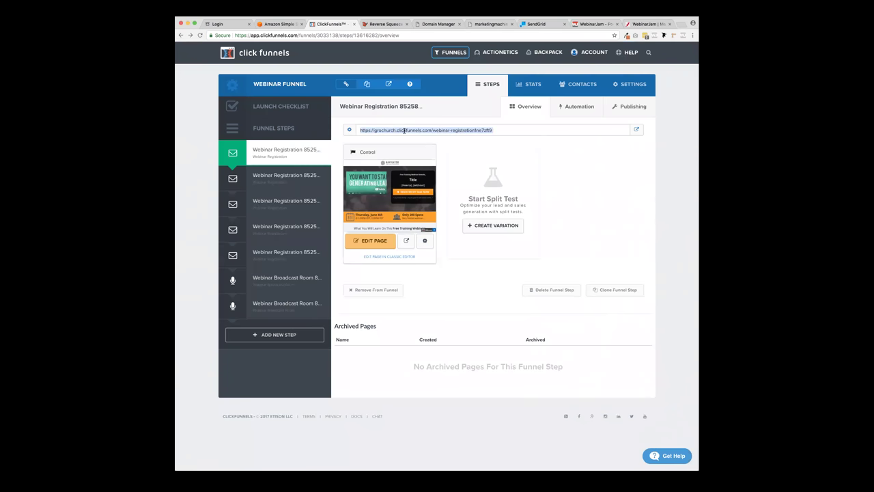
{"action": "key", "text": "super+9"}
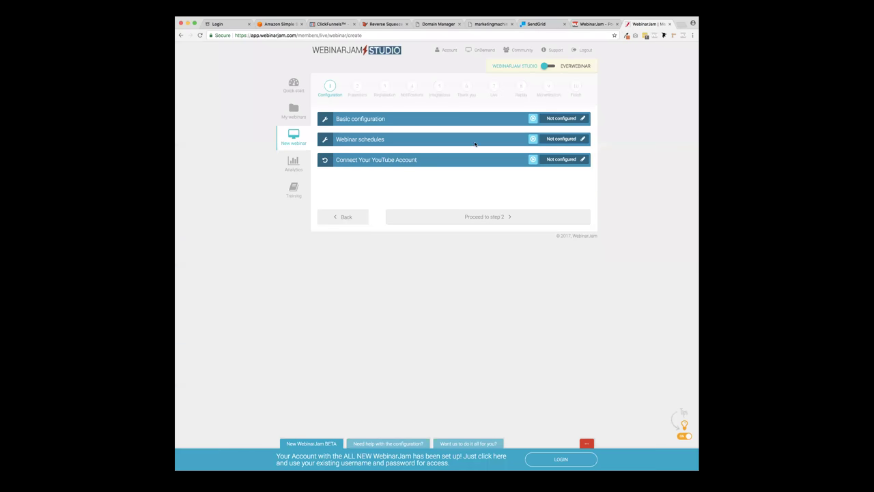
{"action": "left_click", "coordinate": [605, 24]}
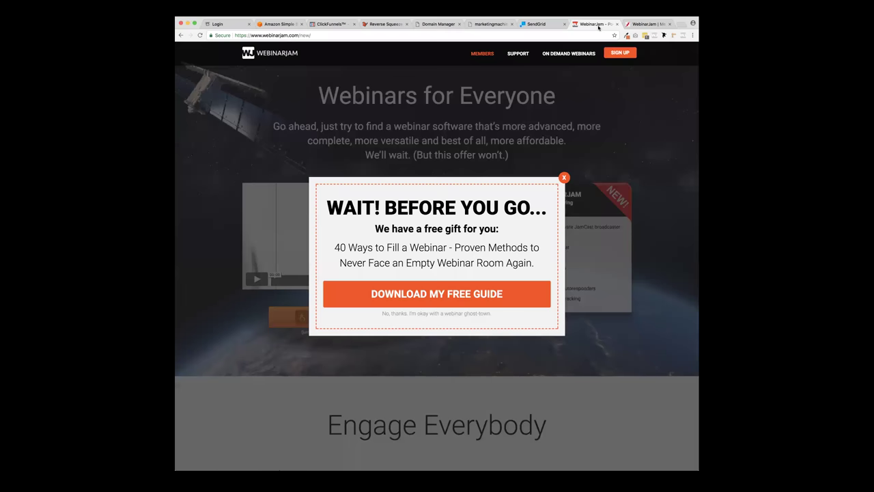
{"action": "left_click", "coordinate": [617, 24]}
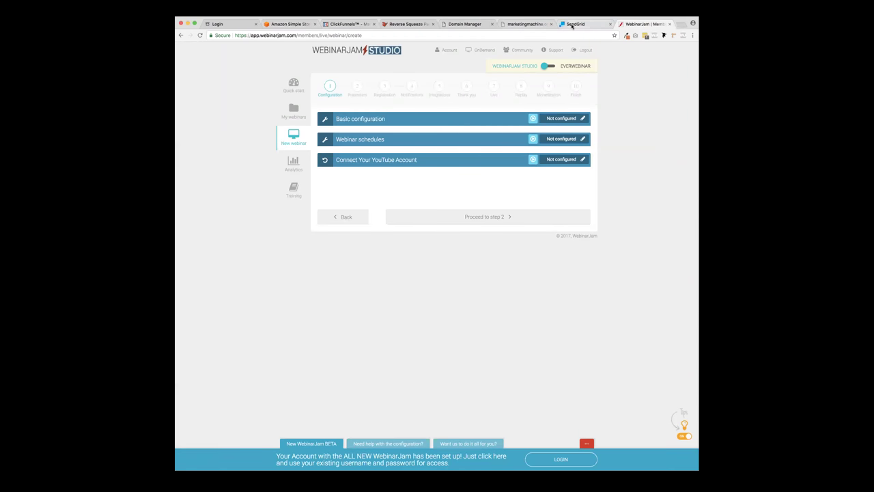
{"action": "left_click", "coordinate": [604, 25]}
{"action": "left_click", "coordinate": [610, 25]}
{"action": "left_click", "coordinate": [526, 23]}
{"action": "left_click", "coordinate": [551, 24]}
{"action": "left_click", "coordinate": [472, 24]}
{"action": "left_click", "coordinate": [492, 24]}
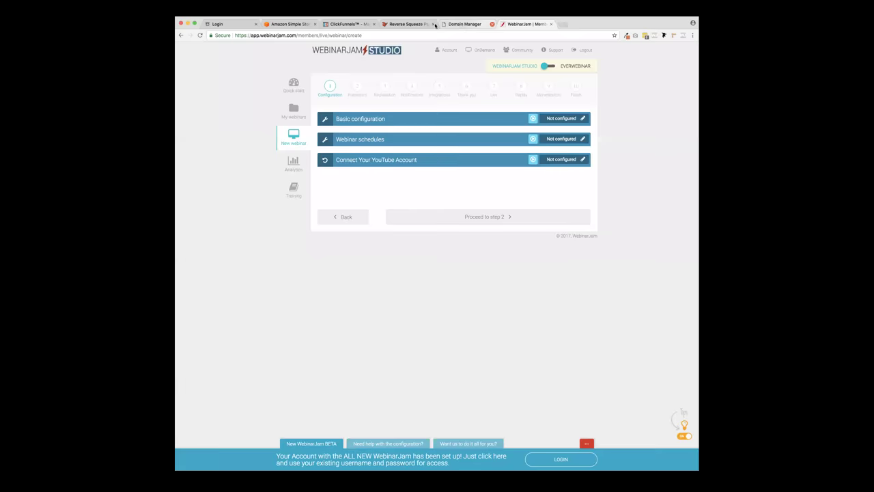
{"action": "left_click", "coordinate": [425, 24]}
{"action": "left_click", "coordinate": [433, 24]}
{"action": "left_click", "coordinate": [350, 23]}
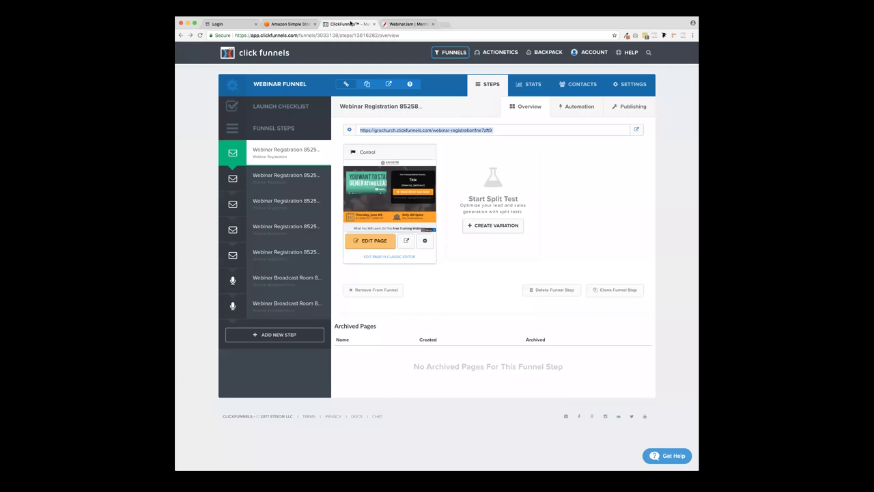
{"action": "left_click", "coordinate": [386, 23]}
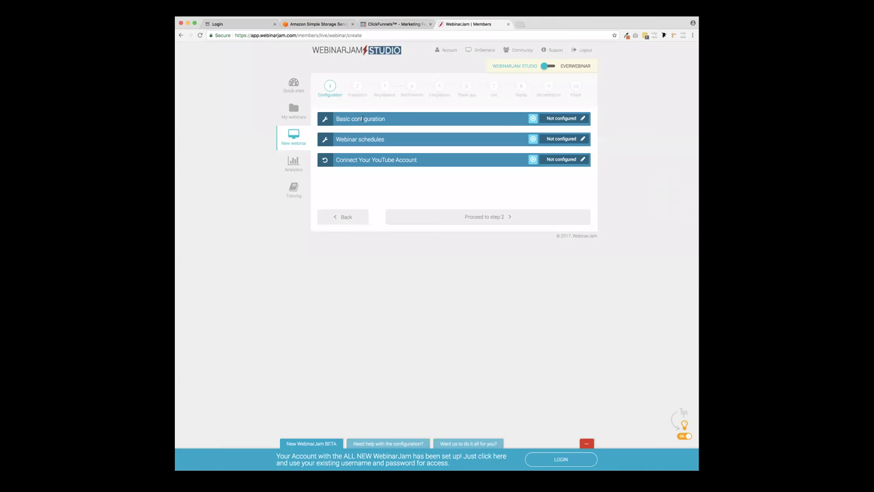
- Return to WebinarJam Studio and open the My webinars dashboard
{"action": "left_click", "coordinate": [236, 24]}
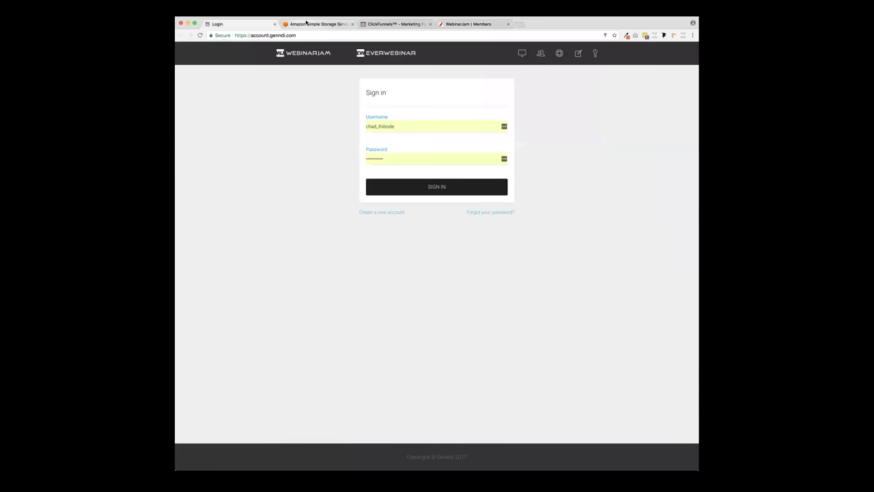
{"action": "left_click", "coordinate": [317, 24]}
{"action": "left_click", "coordinate": [396, 23]}
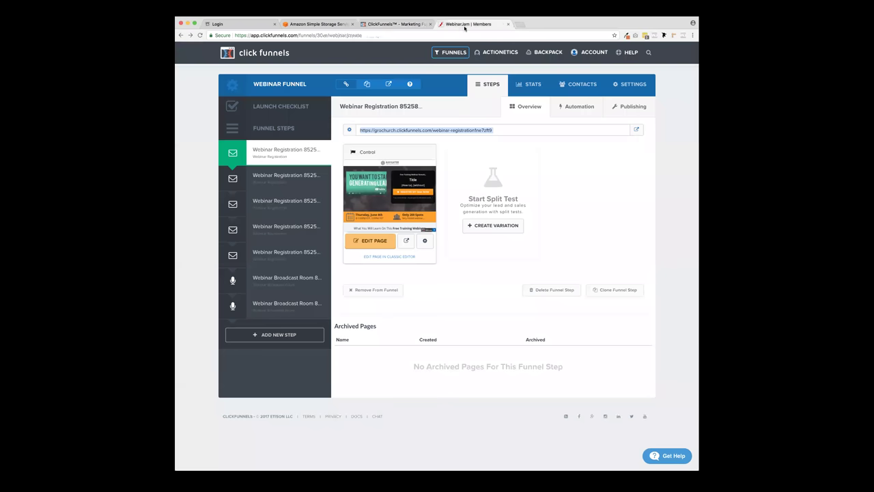
{"action": "left_click", "coordinate": [467, 24]}
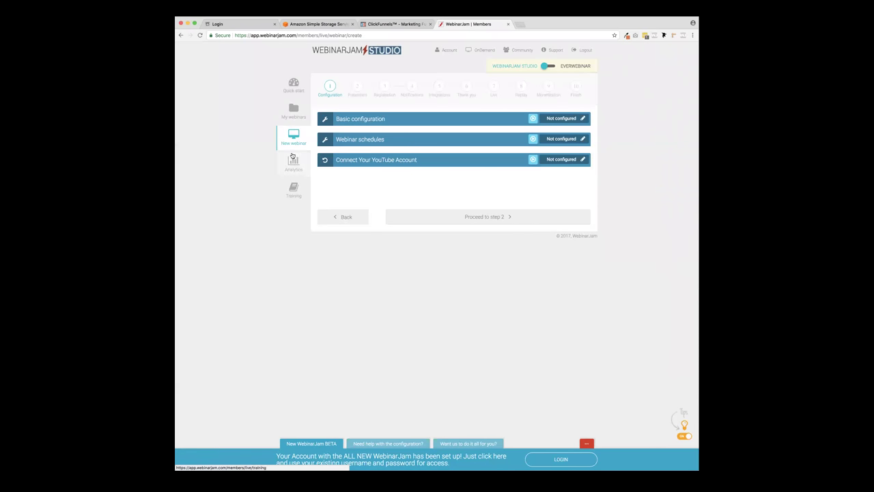
{"action": "left_click", "coordinate": [293, 114]}
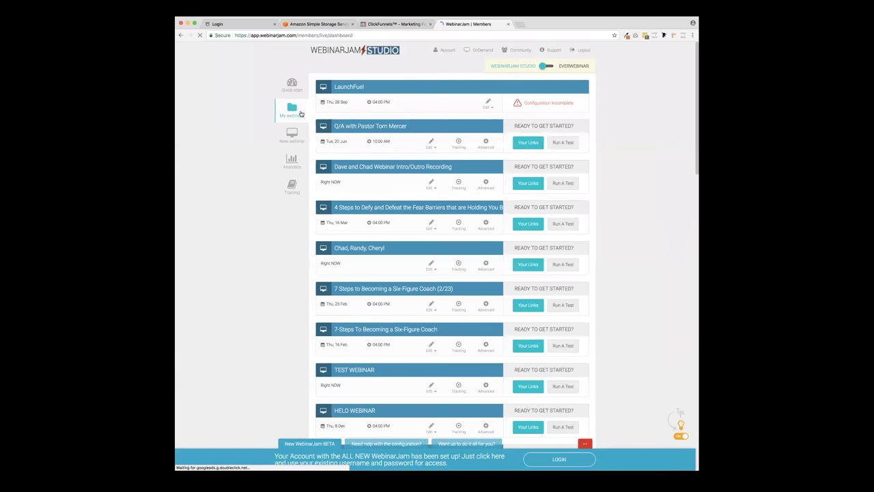
- Edit the LaunchFuel webinar and step back to its Configuration step
{"action": "left_click", "coordinate": [489, 103]}
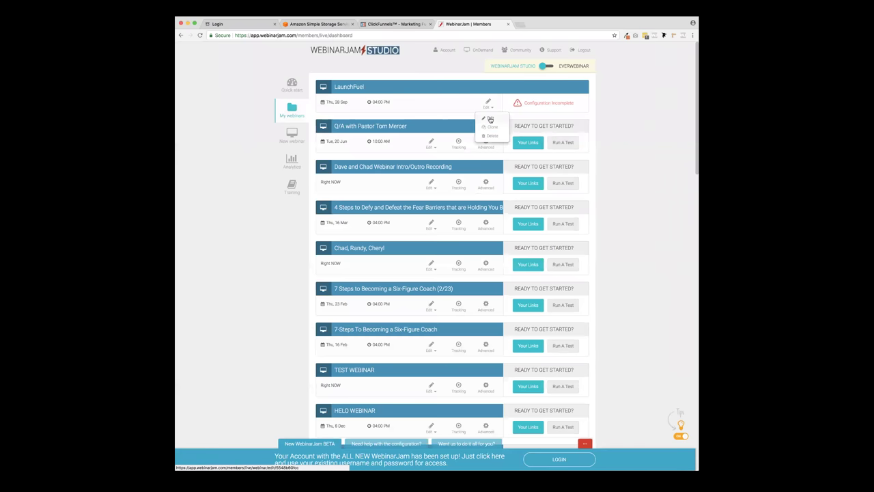
{"action": "left_click", "coordinate": [485, 123]}
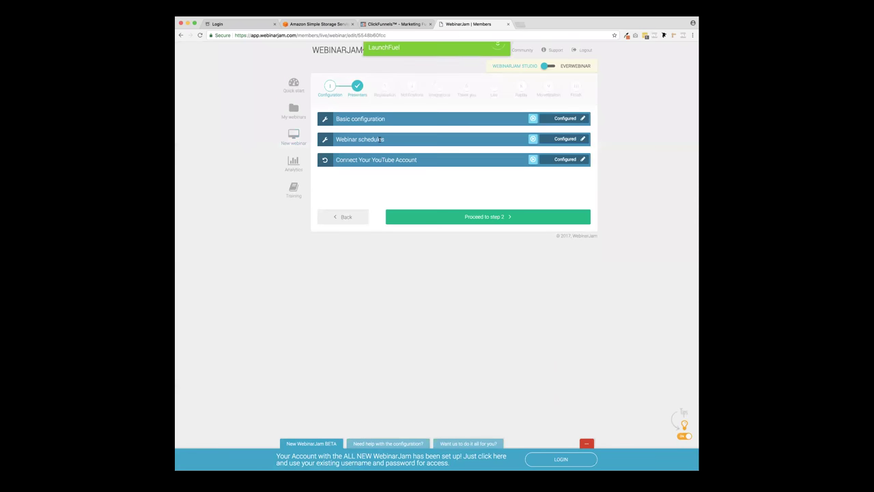
{"action": "left_click", "coordinate": [528, 224]}
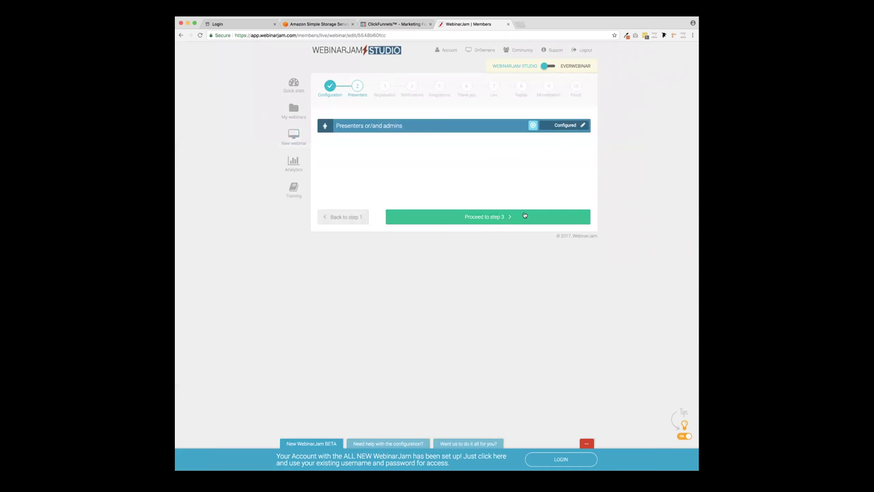
{"action": "left_click", "coordinate": [524, 216]}
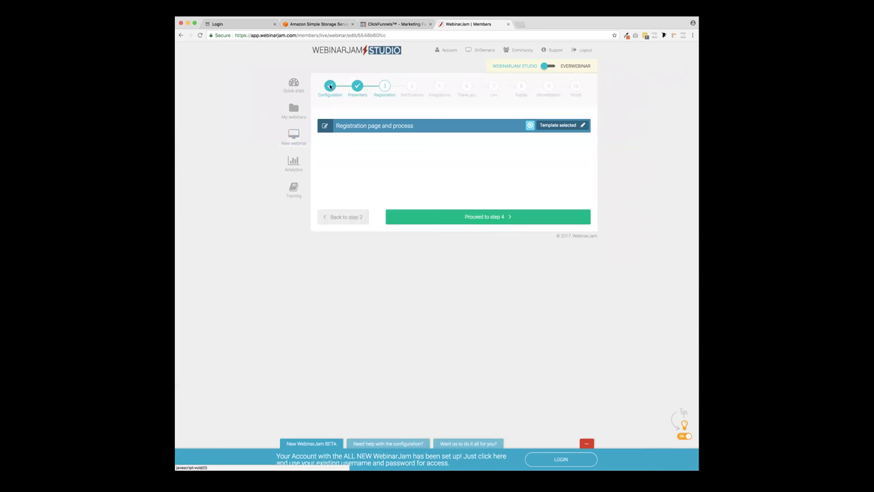
{"action": "left_click", "coordinate": [346, 217]}
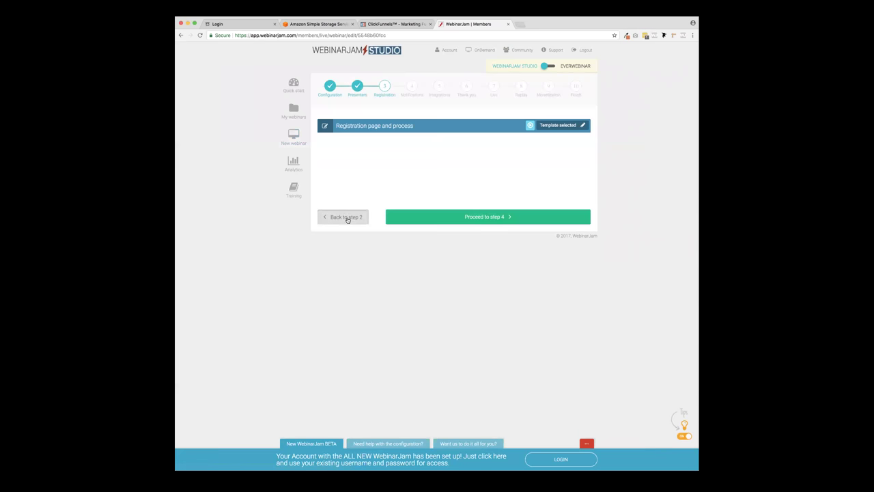
{"action": "left_click", "coordinate": [347, 217]}
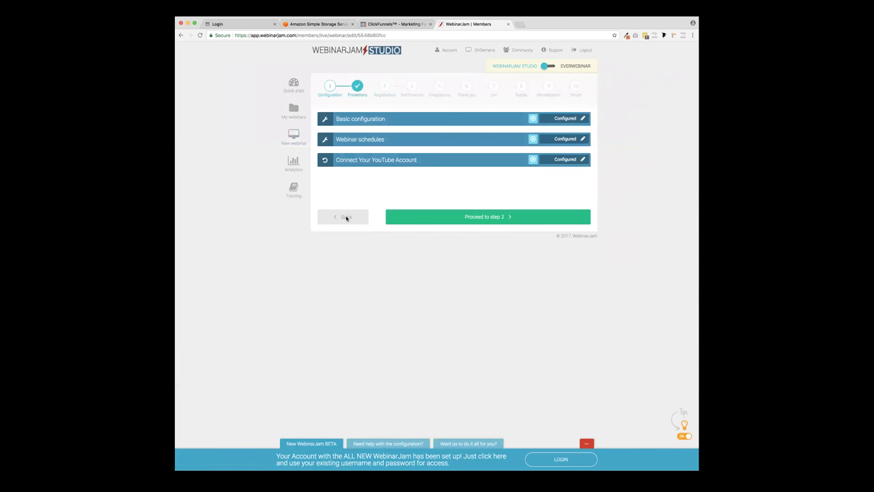
- Re-save the YouTube connection and Presenters settings, then advance to the Registration step
{"action": "left_click", "coordinate": [582, 160]}
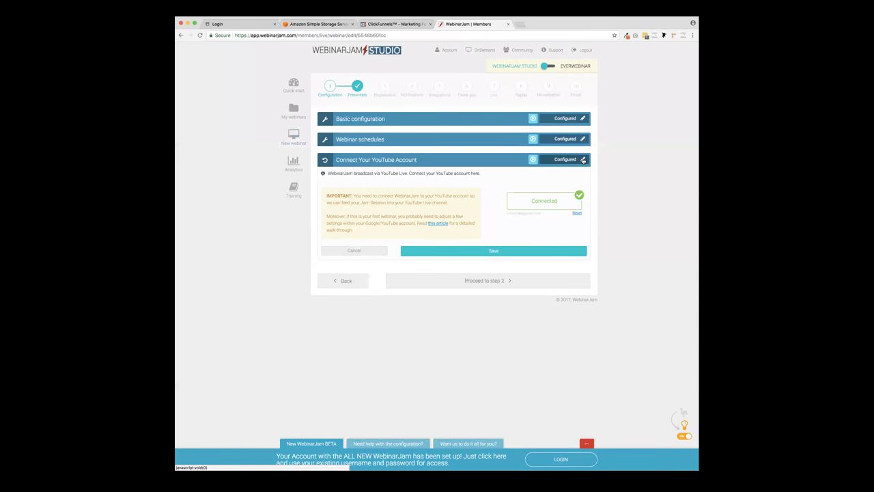
{"action": "left_click", "coordinate": [486, 251]}
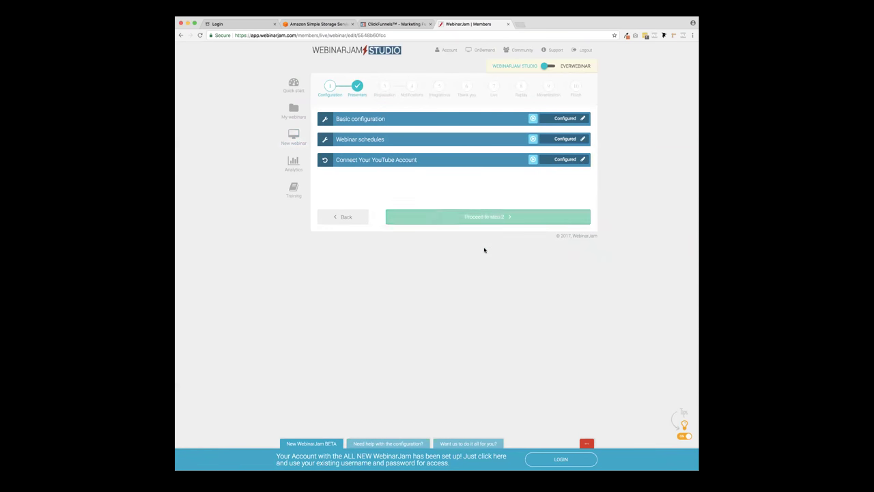
{"action": "left_click", "coordinate": [476, 219]}
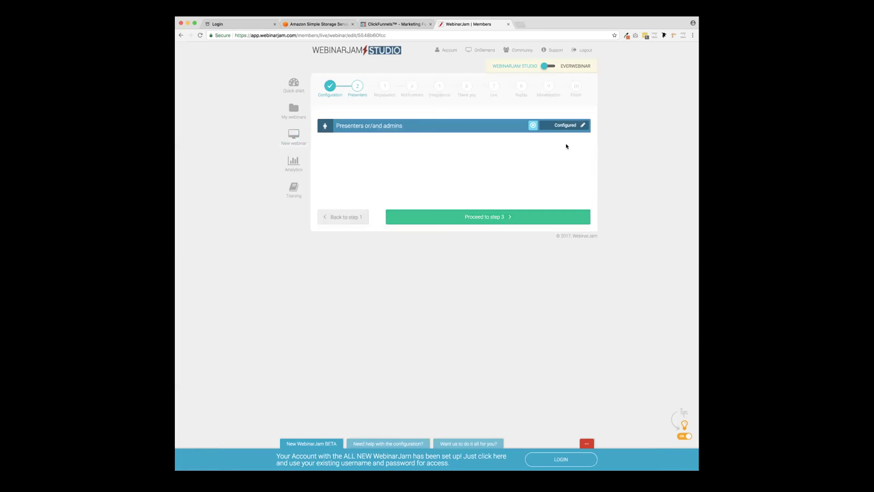
{"action": "left_click", "coordinate": [582, 125]}
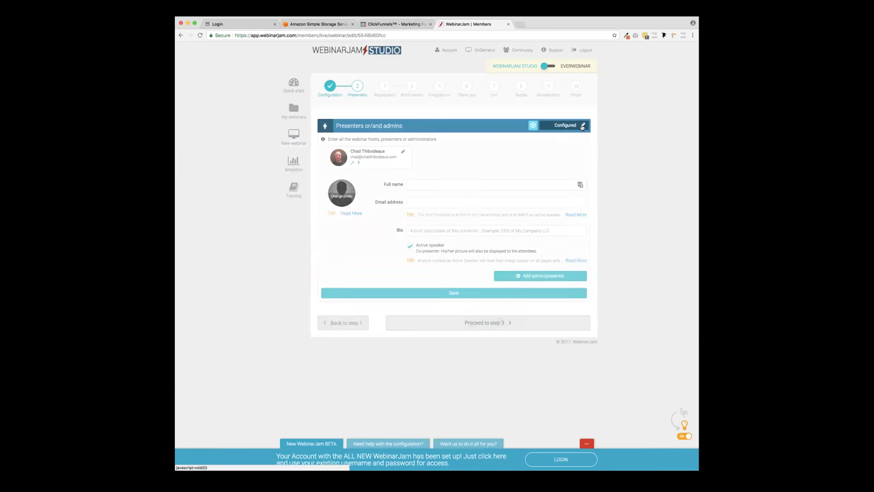
{"action": "left_click", "coordinate": [494, 293]}
{"action": "left_click", "coordinate": [503, 219]}
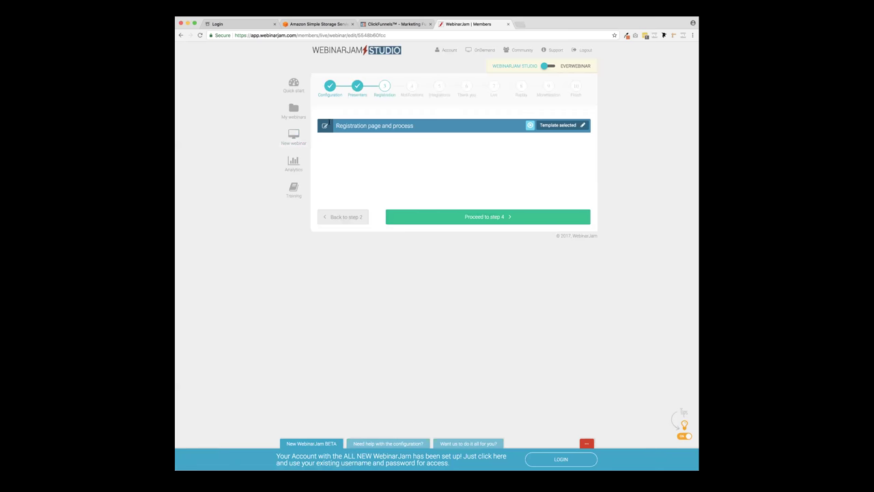
- Choose the Your Own Design registration template for a page on your own website
{"action": "left_click", "coordinate": [584, 126]}
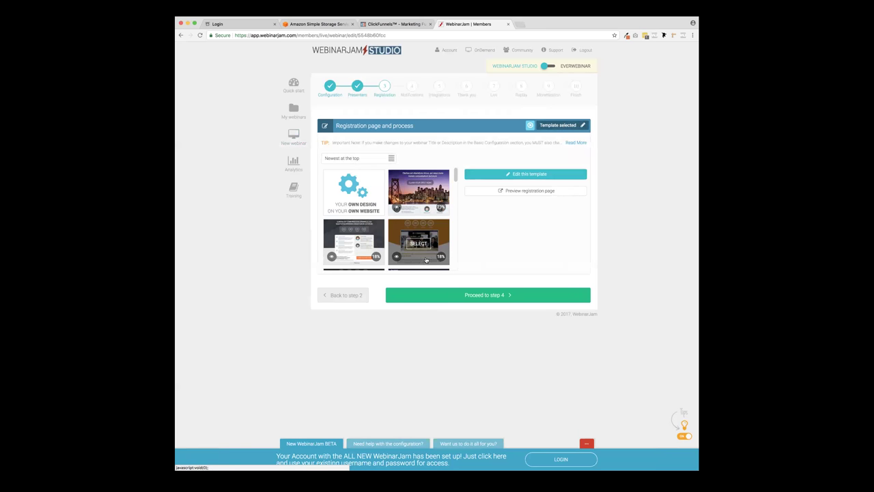
{"action": "scroll", "coordinate": [422, 239], "scroll_direction": "down", "scroll_amount": 1}
{"action": "scroll", "coordinate": [421, 239], "scroll_direction": "down", "scroll_amount": 3}
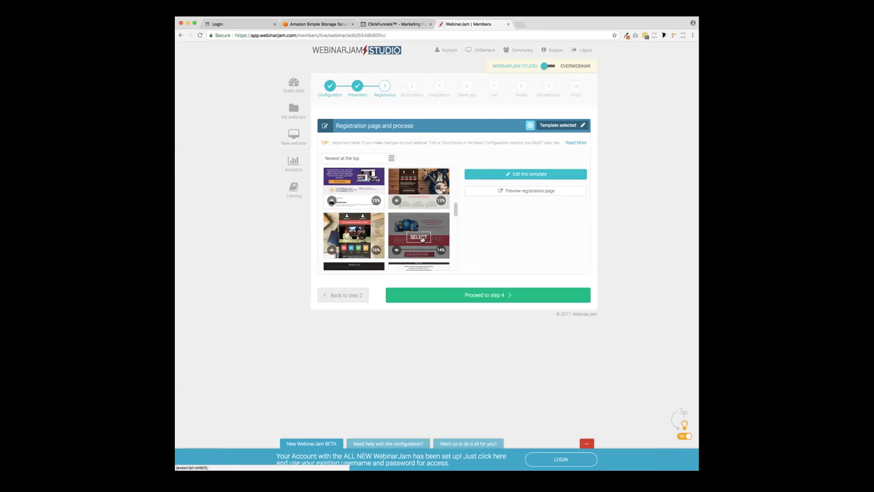
{"action": "scroll", "coordinate": [422, 239], "scroll_direction": "down", "scroll_amount": 4}
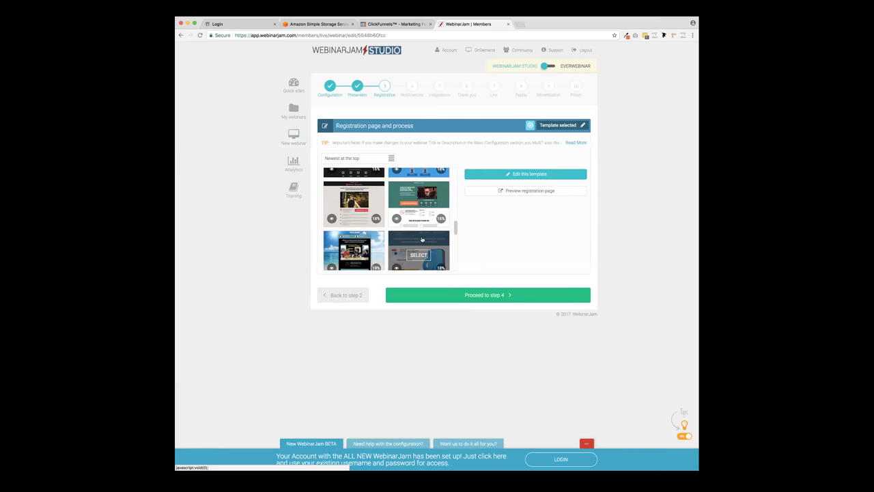
{"action": "scroll", "coordinate": [422, 239], "scroll_direction": "down", "scroll_amount": 5}
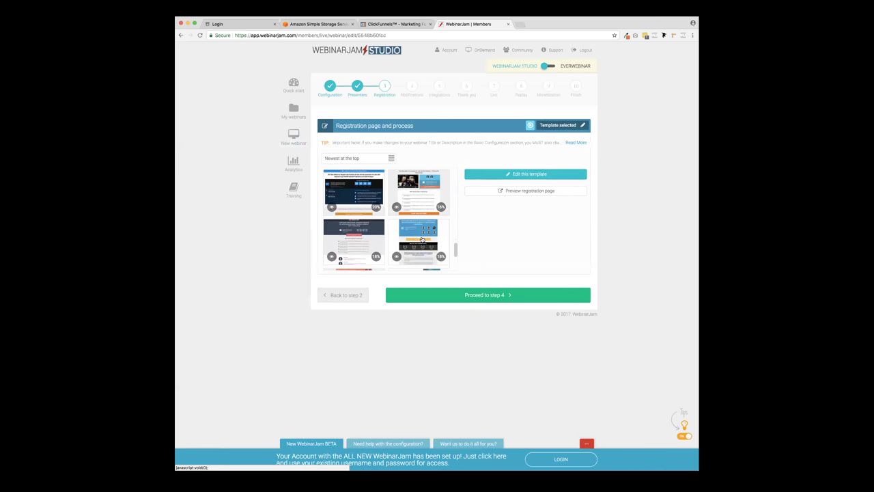
{"action": "scroll", "coordinate": [421, 239], "scroll_direction": "down", "scroll_amount": 5}
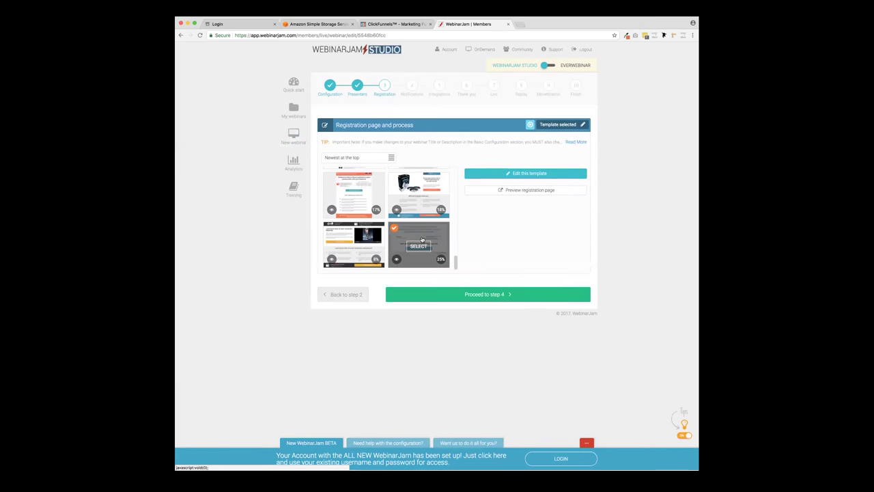
{"action": "scroll", "coordinate": [421, 239], "scroll_direction": "down", "scroll_amount": 10}
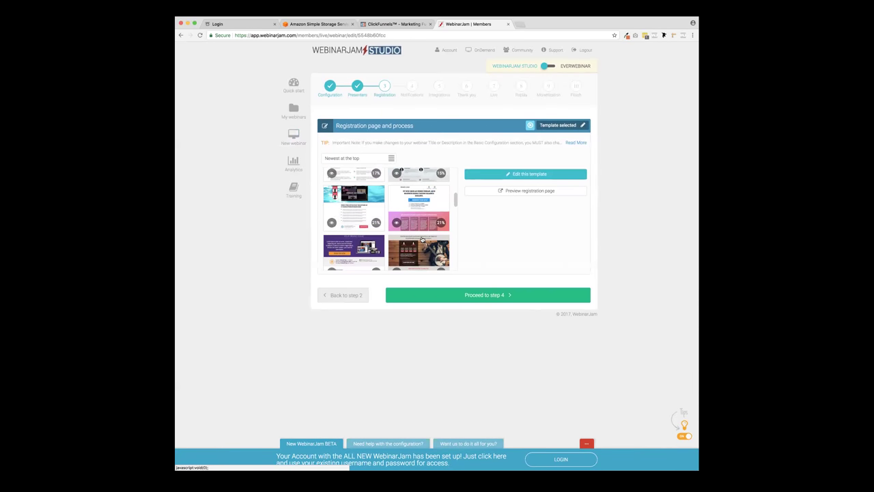
{"action": "scroll", "coordinate": [422, 239], "scroll_direction": "up", "scroll_amount": 5}
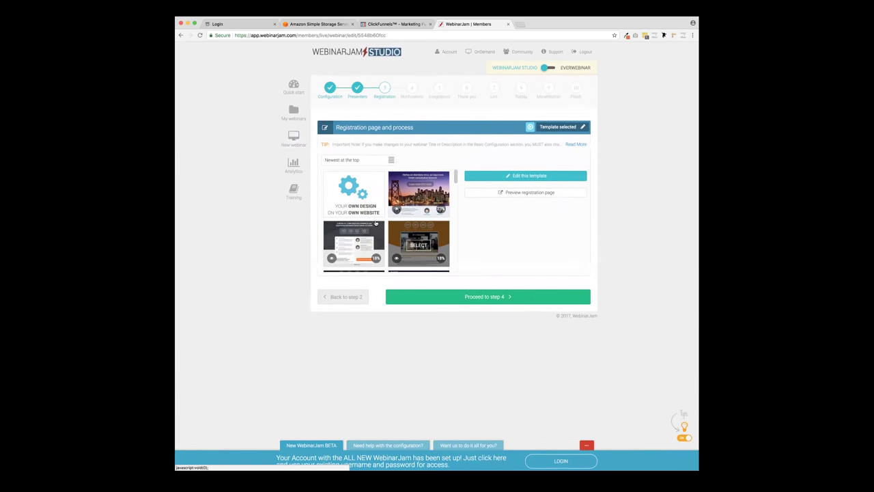
{"action": "left_click", "coordinate": [351, 194]}
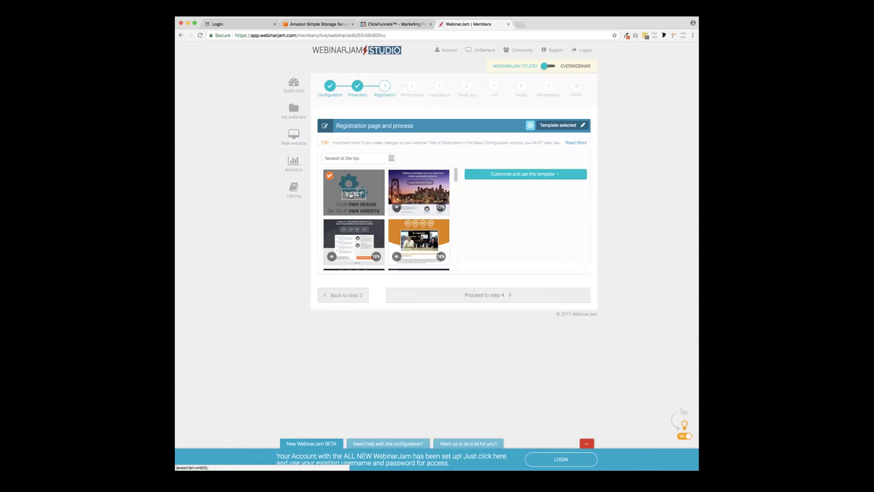
- Paste the ClickFunnels registration URL as the custom page, save, and proceed to step 4
{"action": "left_click", "coordinate": [492, 178]}
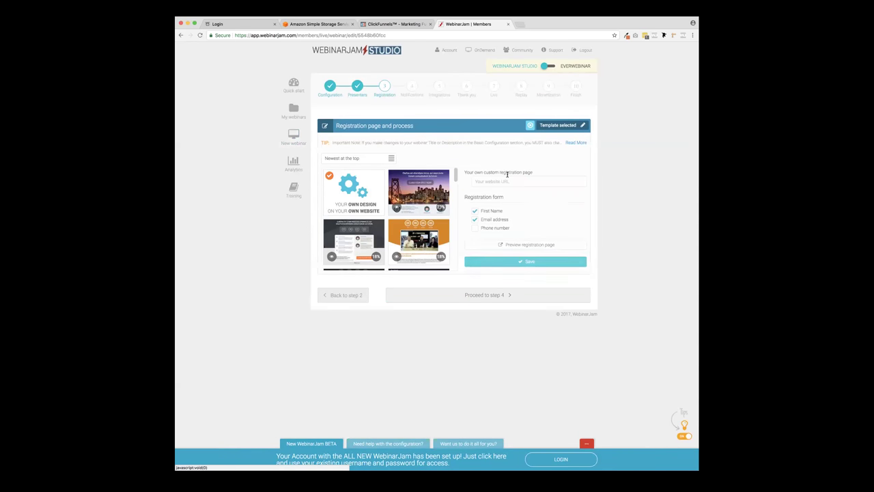
{"action": "left_click", "coordinate": [498, 181]}
{"action": "key", "text": "super+v"}
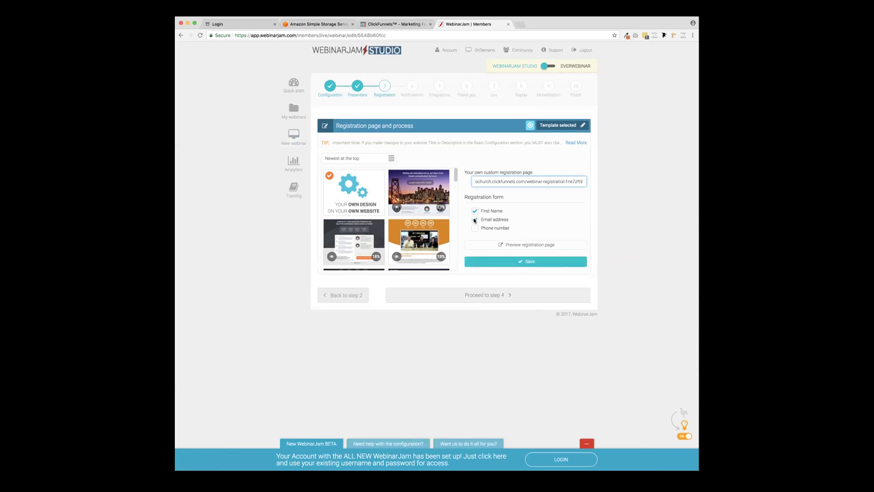
{"action": "left_click", "coordinate": [518, 264]}
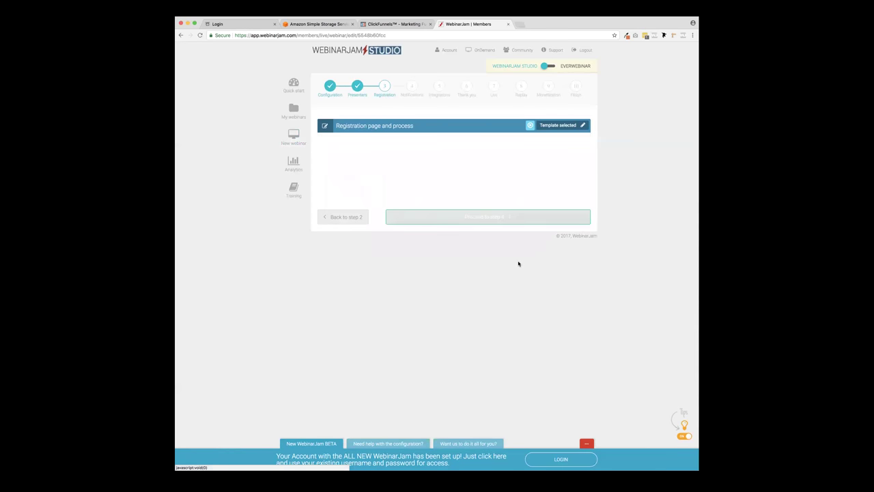
{"action": "left_click", "coordinate": [514, 218]}
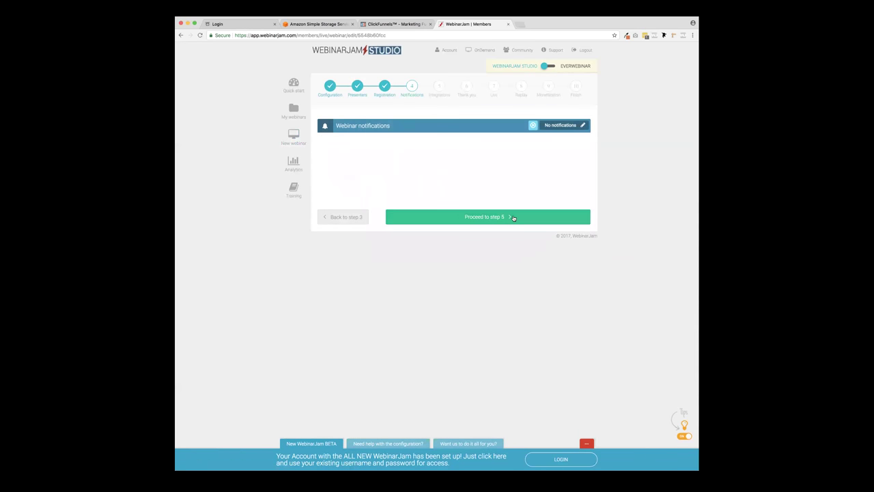
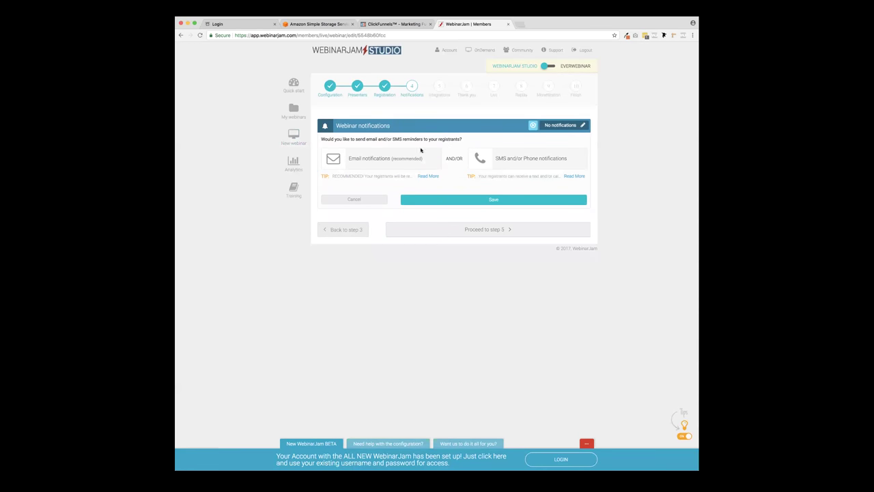
- Send email notifications through WebinarJam's own server, entering the sender's name and e-mail address
{"action": "left_click", "coordinate": [334, 162]}
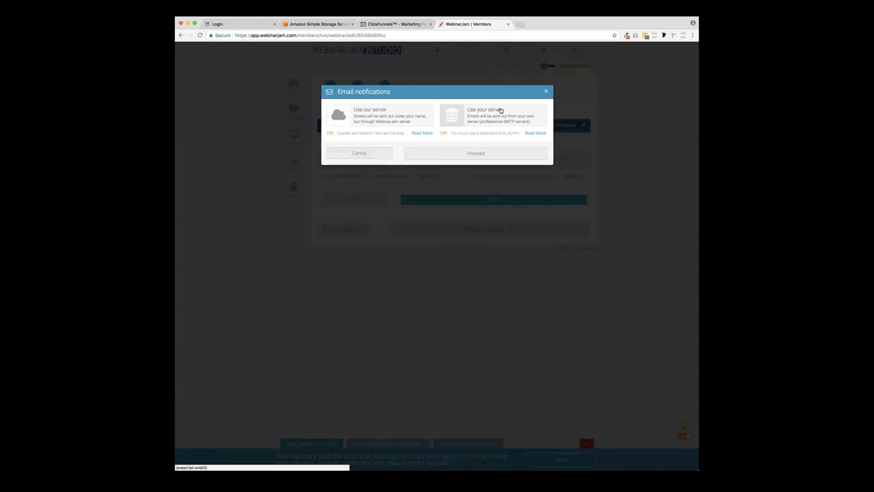
{"action": "left_click", "coordinate": [362, 116]}
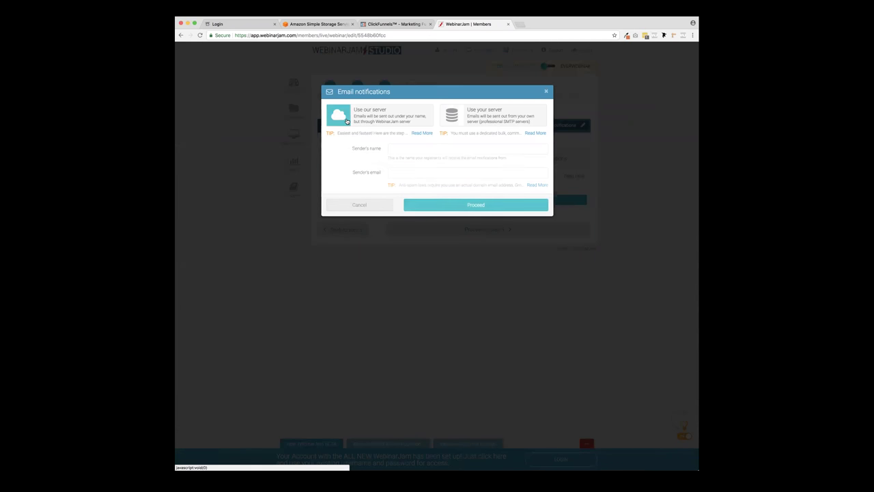
{"action": "left_click", "coordinate": [412, 149]}
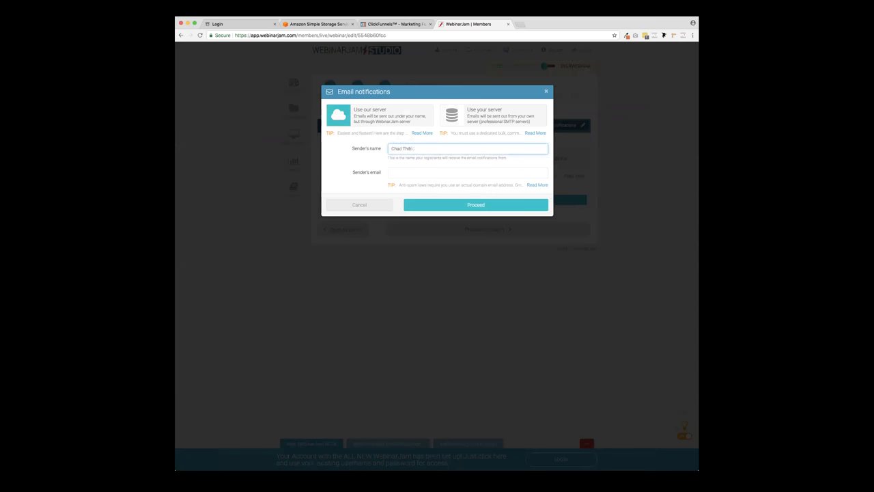
{"action": "type", "text": "Chad Thibodeaux"}
{"action": "key", "text": "Tab"}
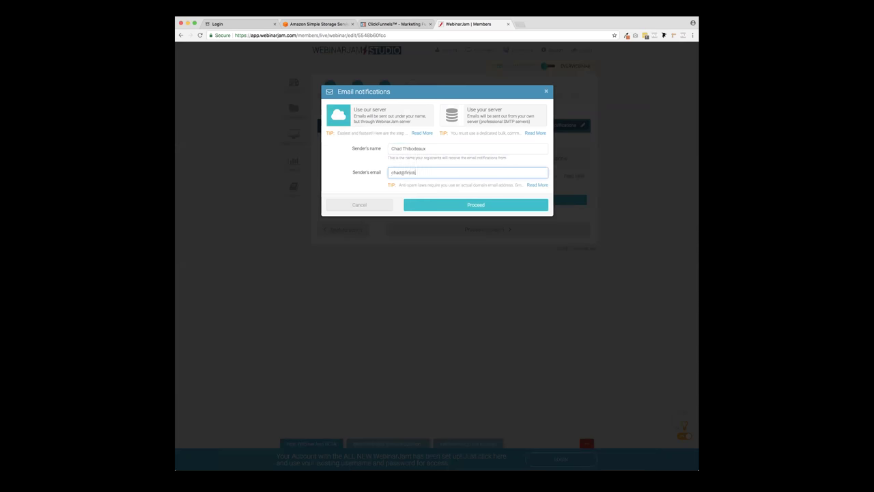
{"action": "type", "text": "free.o"}
{"action": "type", "text": "om"}
{"action": "left_click", "coordinate": [461, 207]}
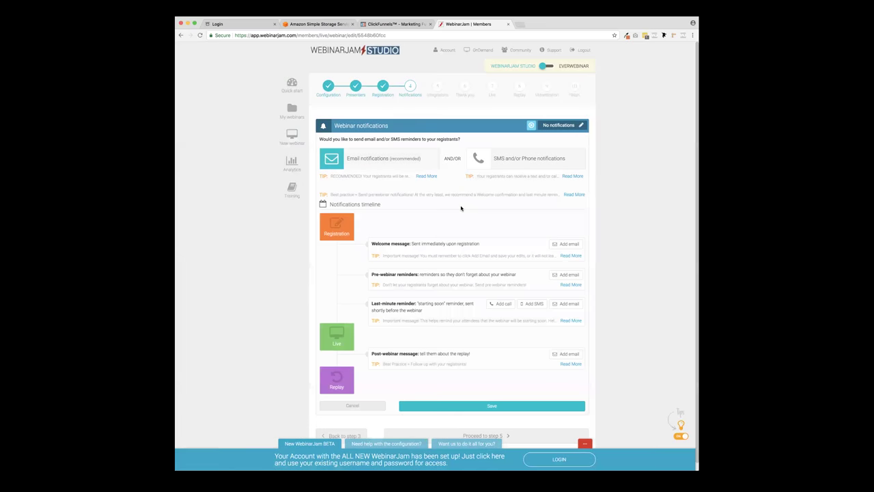
{"action": "scroll", "coordinate": [462, 199], "scroll_direction": "down", "scroll_amount": 1}
{"action": "scroll", "coordinate": [461, 199], "scroll_direction": "down", "scroll_amount": 1}
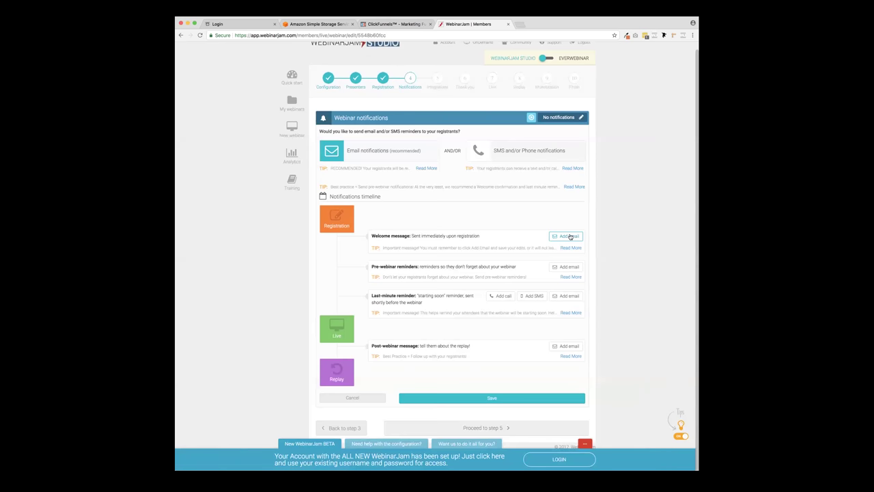
{"action": "left_click_drag", "start_coordinate": [372, 236], "coordinate": [477, 237]}
{"action": "left_click", "coordinate": [473, 237]}
{"action": "left_click_drag", "start_coordinate": [412, 235], "coordinate": [478, 236]}
- Add the welcome message email and change its subject to '[Confirmation] You're In!'
{"action": "left_click", "coordinate": [568, 237]}
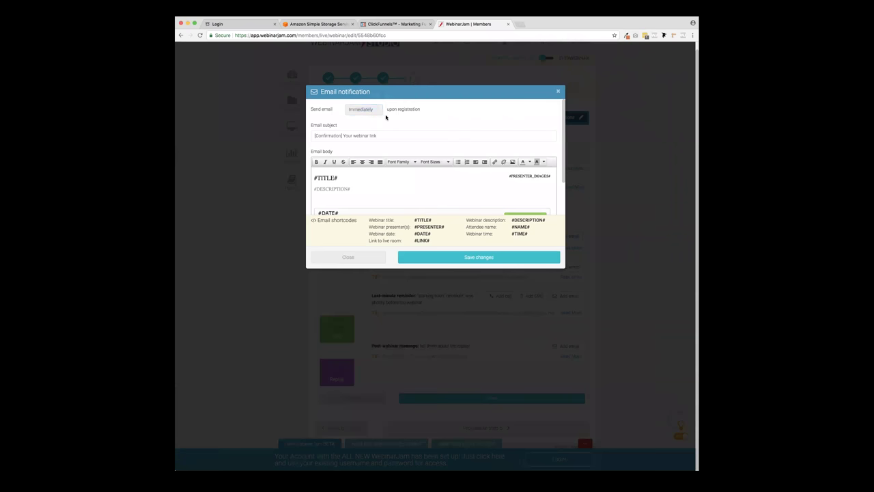
{"action": "left_click", "coordinate": [328, 135]}
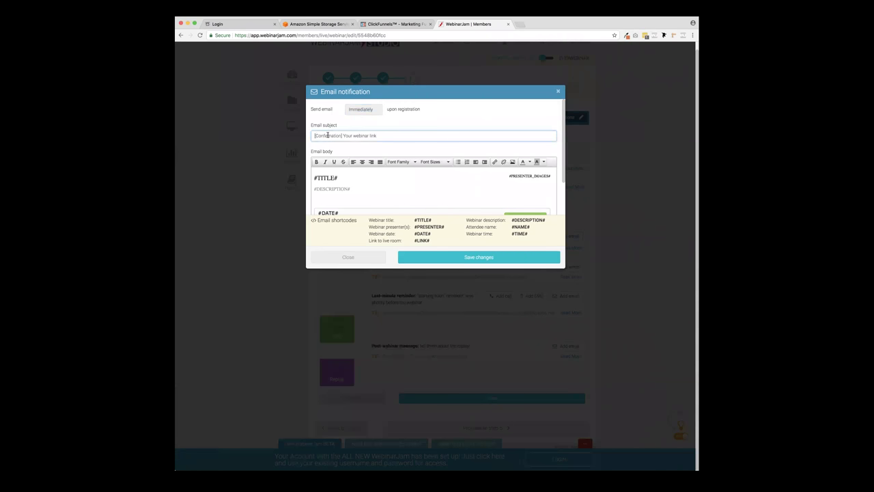
{"action": "left_click_drag", "start_coordinate": [377, 136], "coordinate": [343, 135]}
{"action": "type", "text": "You're In!"}
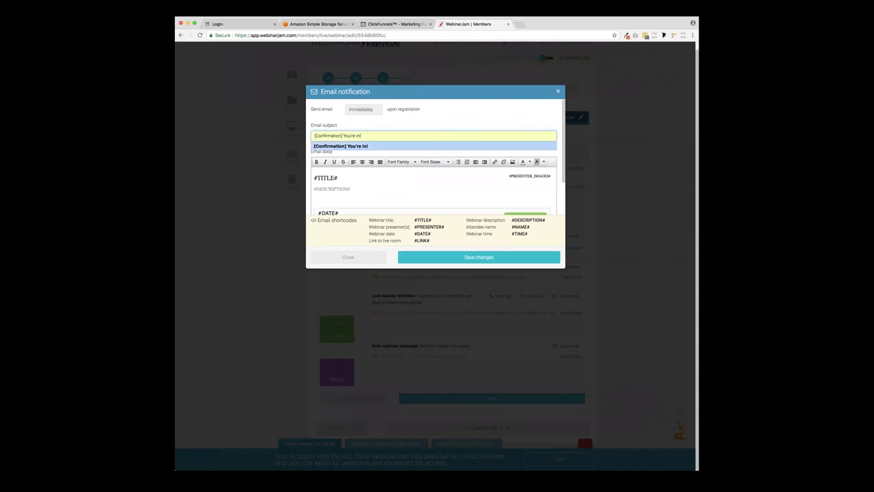
{"action": "left_click", "coordinate": [340, 145]}
- Delete all of the welcome email's default body text
{"action": "scroll", "coordinate": [384, 190], "scroll_direction": "down", "scroll_amount": 10}
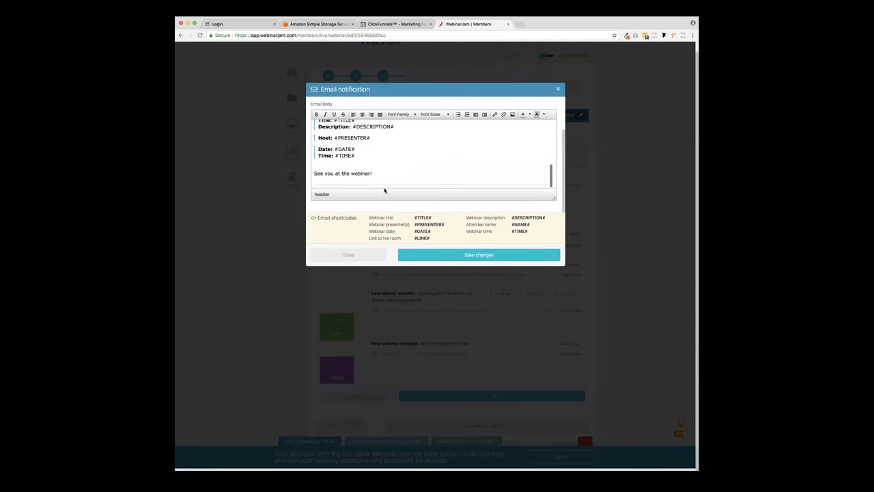
{"action": "scroll", "coordinate": [410, 166], "scroll_direction": "up", "scroll_amount": 5}
{"action": "scroll", "coordinate": [410, 166], "scroll_direction": "down", "scroll_amount": 5}
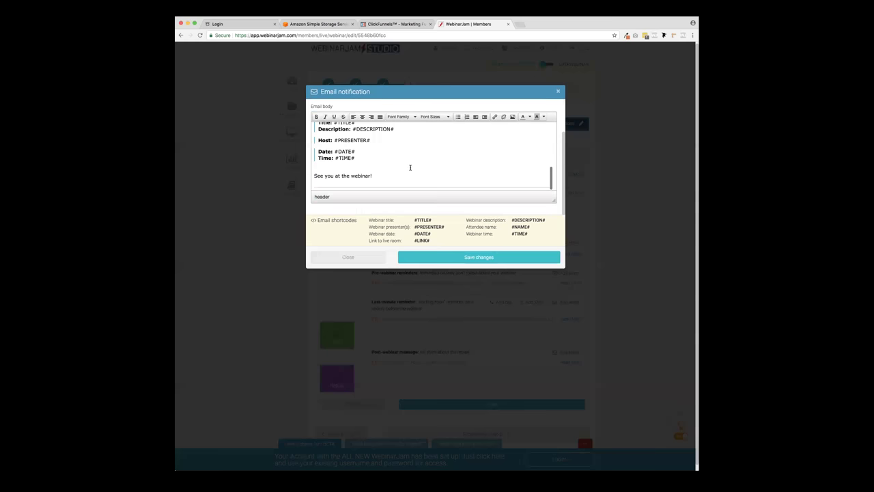
{"action": "scroll", "coordinate": [410, 168], "scroll_direction": "up", "scroll_amount": 10}
{"action": "scroll", "coordinate": [410, 167], "scroll_direction": "down", "scroll_amount": 2}
{"action": "scroll", "coordinate": [410, 167], "scroll_direction": "up", "scroll_amount": 5}
{"action": "scroll", "coordinate": [410, 168], "scroll_direction": "down", "scroll_amount": 3}
{"action": "scroll", "coordinate": [411, 175], "scroll_direction": "down", "scroll_amount": 5}
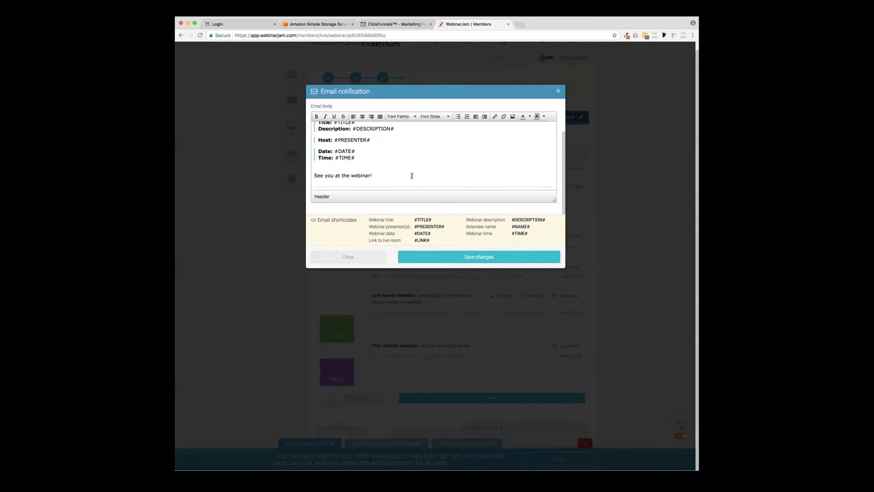
{"action": "left_click", "coordinate": [404, 176]}
{"action": "key", "text": "super+a"}
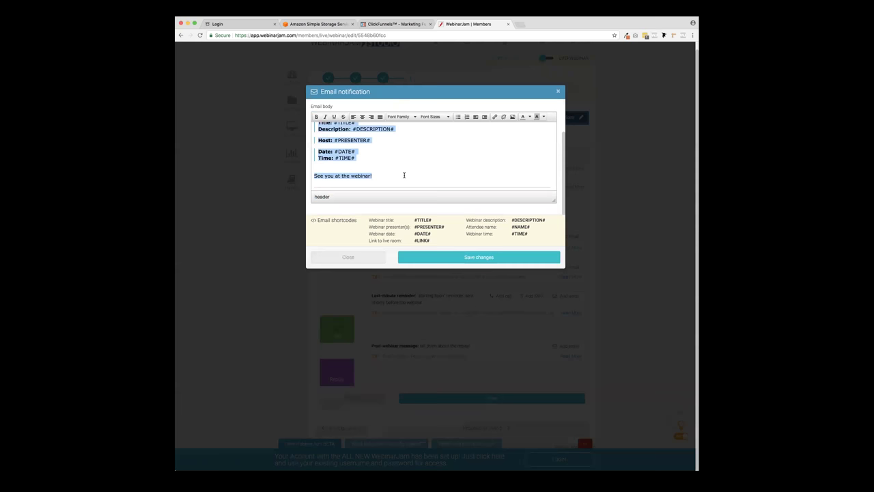
{"action": "key", "text": "BackSpace"}
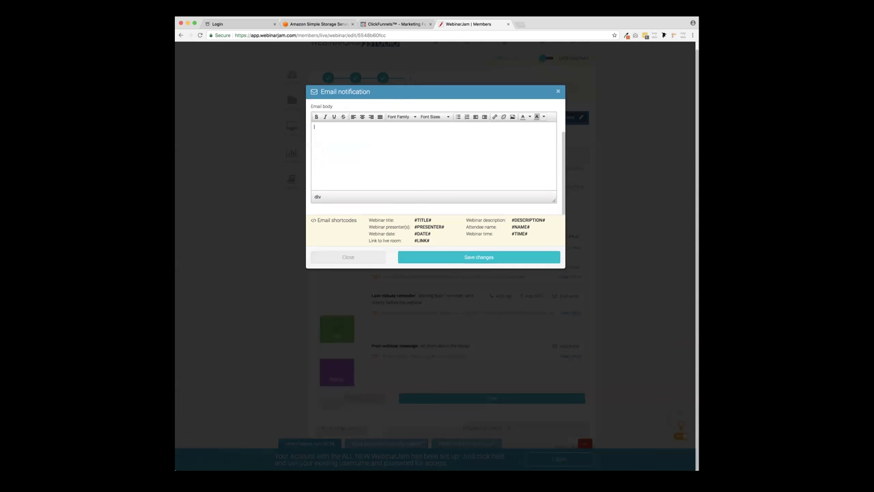
{"action": "scroll", "coordinate": [318, 174], "scroll_direction": "up", "scroll_amount": 3}
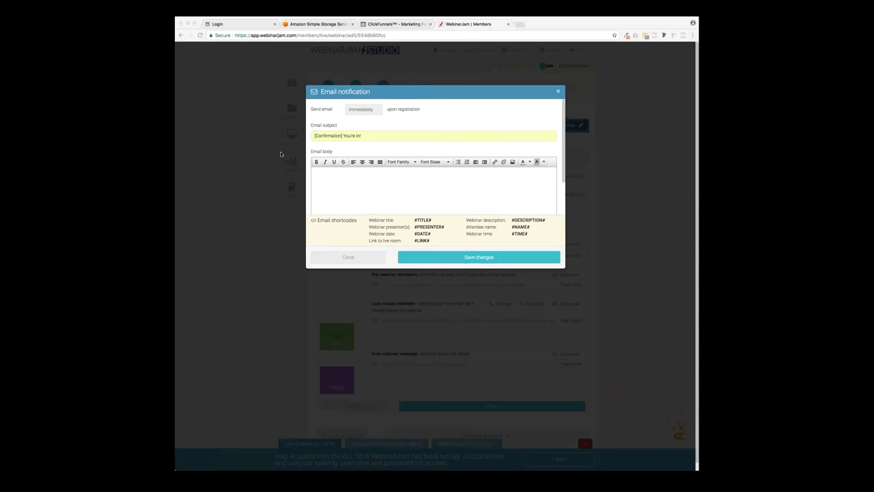
- Paste the opt-in thank-you message into the body and format it as Helvetica 12pt
{"action": "left_click", "coordinate": [523, 171]}
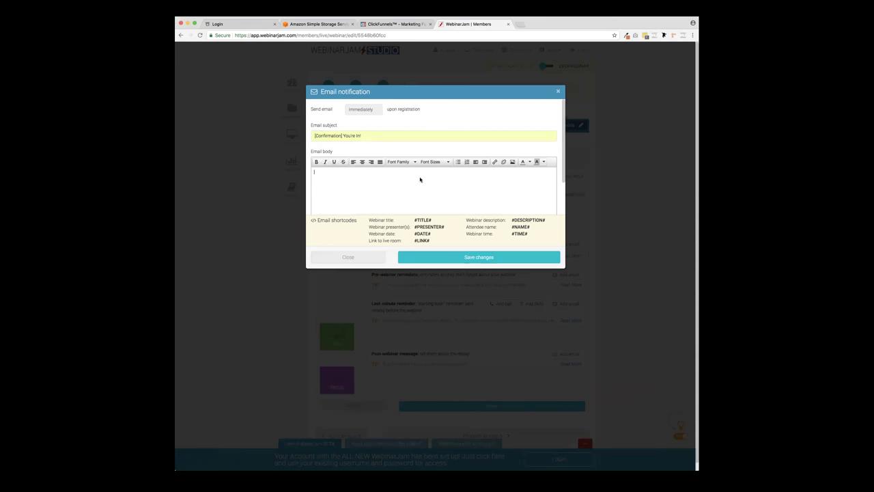
{"action": "key", "text": "super+v"}
{"action": "scroll", "coordinate": [394, 177], "scroll_direction": "down", "scroll_amount": 2}
{"action": "scroll", "coordinate": [394, 178], "scroll_direction": "up", "scroll_amount": 5}
{"action": "scroll", "coordinate": [394, 177], "scroll_direction": "up", "scroll_amount": 5}
{"action": "scroll", "coordinate": [394, 177], "scroll_direction": "up", "scroll_amount": 8}
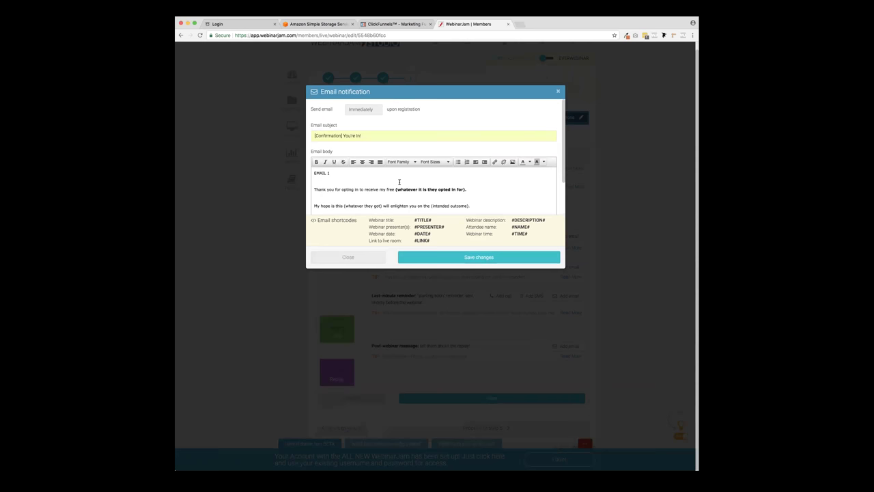
{"action": "key", "text": "ctrl+a"}
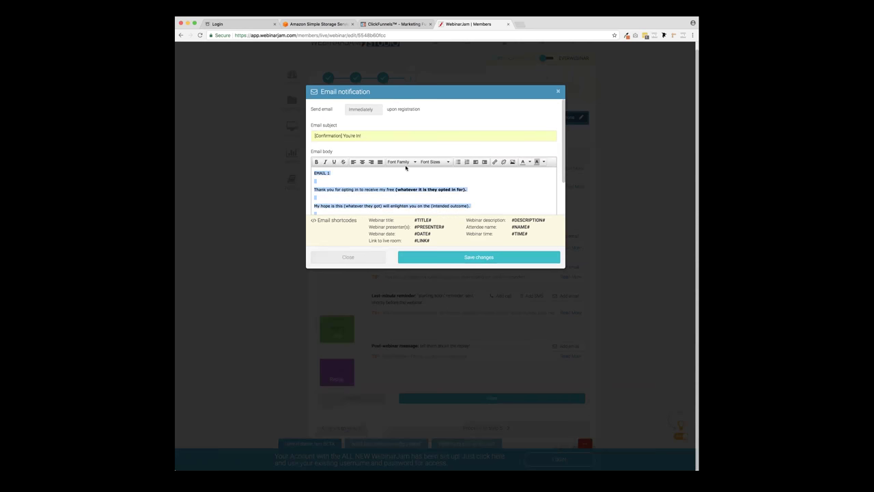
{"action": "left_click", "coordinate": [407, 162]}
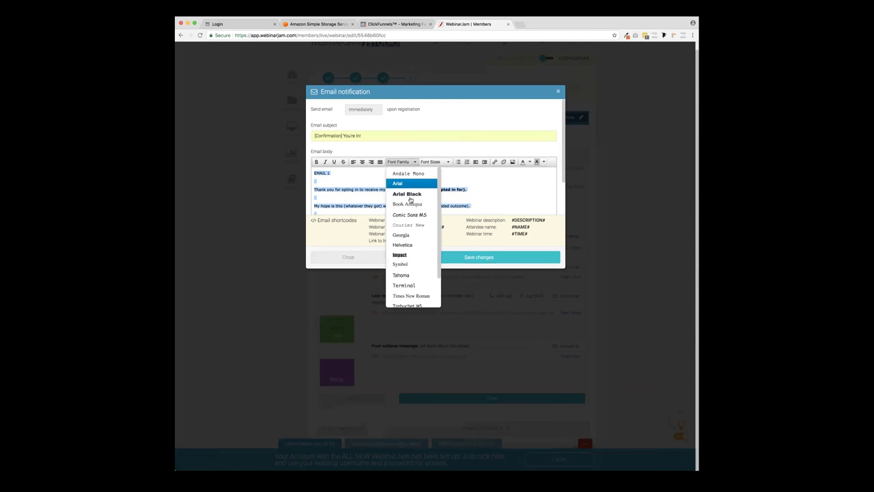
{"action": "left_click", "coordinate": [411, 245]}
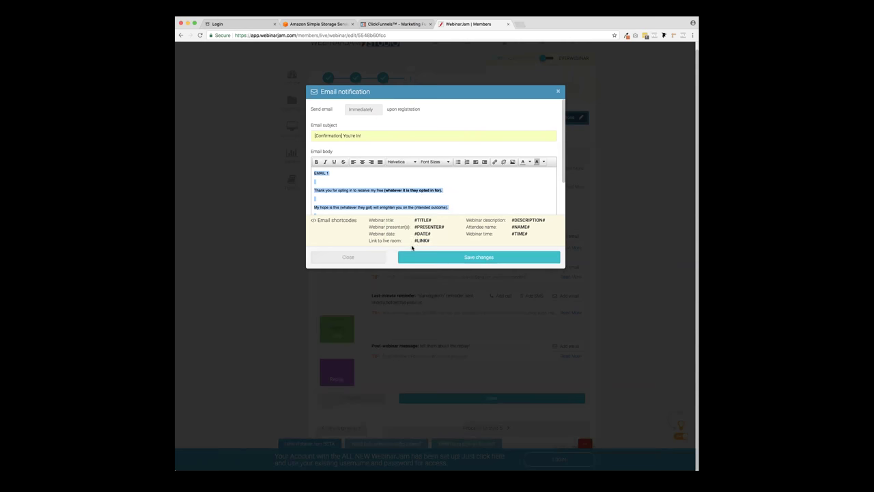
{"action": "left_click", "coordinate": [437, 162]}
{"action": "left_click", "coordinate": [439, 203]}
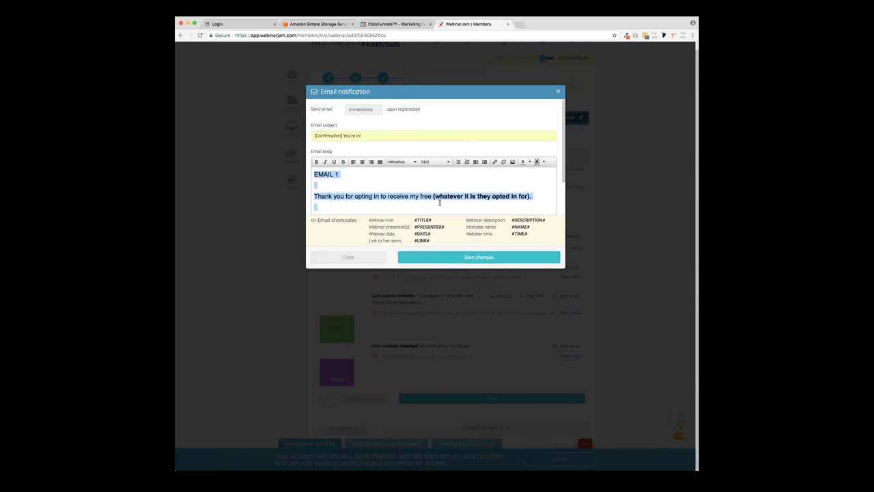
{"action": "left_click", "coordinate": [437, 161]}
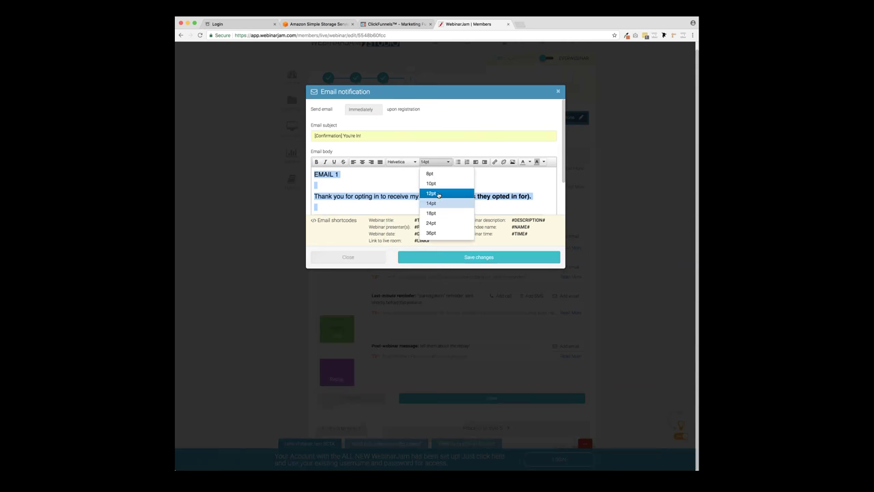
{"action": "left_click", "coordinate": [438, 193]}
- Remove the blank lines around 'My hope' and the EMAIL 1 heading
{"action": "left_click", "coordinate": [364, 181]}
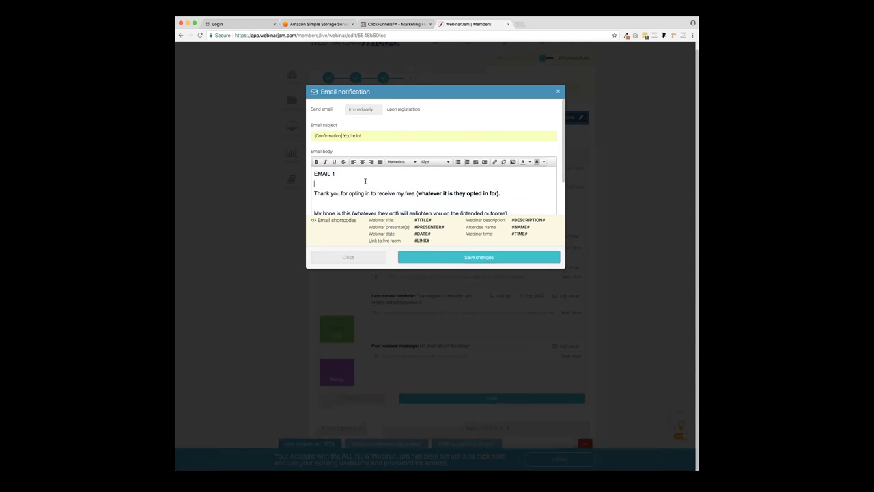
{"action": "key", "text": "BackSpace"}
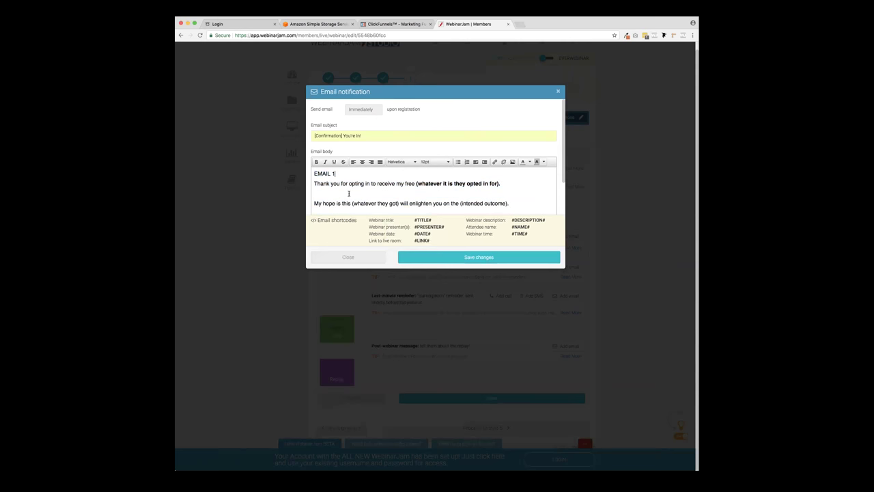
{"action": "left_click", "coordinate": [349, 194]}
{"action": "key", "text": "BackSpace"}
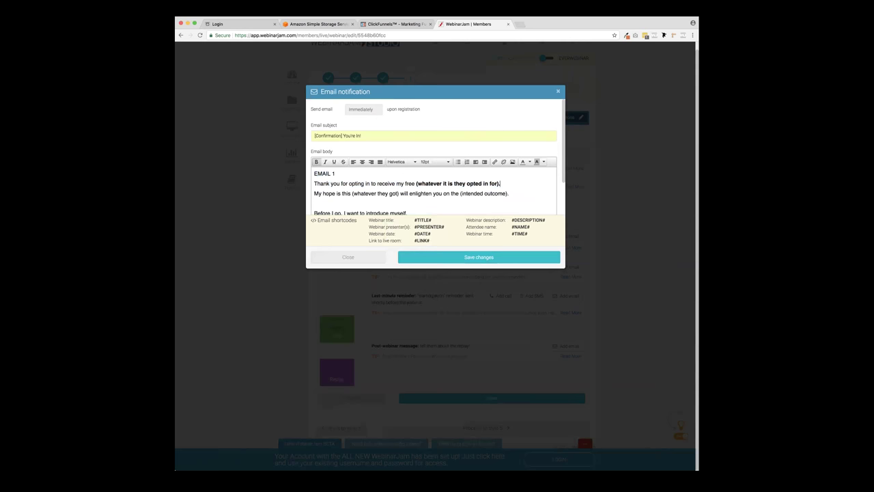
{"action": "left_click", "coordinate": [348, 202]}
{"action": "key", "text": "BackSpace"}
{"action": "left_click", "coordinate": [314, 174]}
{"action": "left_click", "coordinate": [349, 175], "text": "shift"}
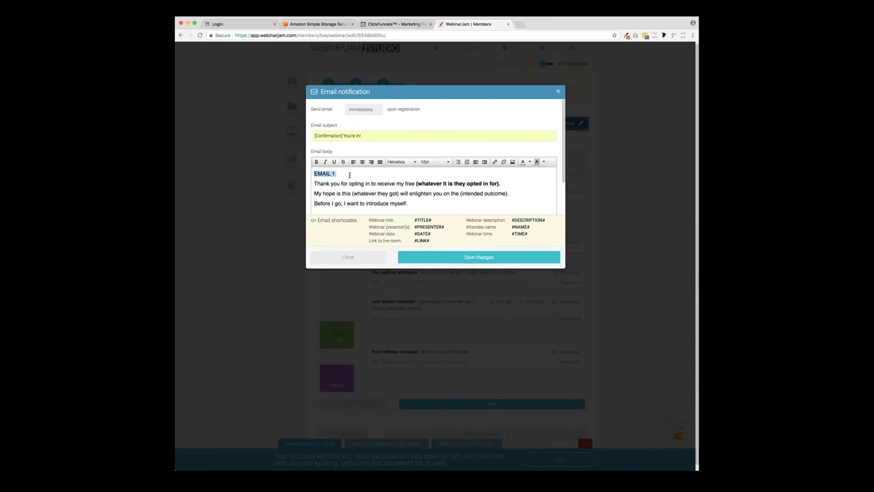
{"action": "key", "text": "Return"}
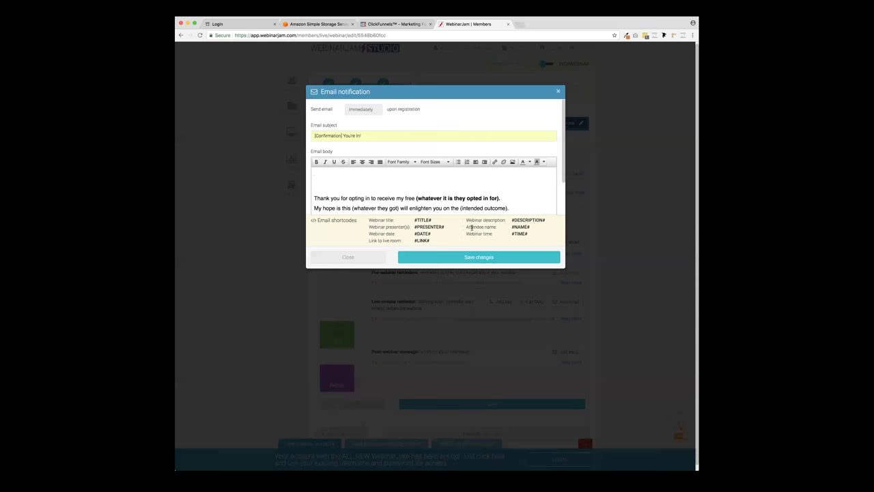
- Add a #NAME# greeting on the first line and remove the empty lines around it
{"action": "scroll", "coordinate": [520, 225], "scroll_direction": "down", "scroll_amount": 1}
{"action": "double_click", "coordinate": [520, 226]}
{"action": "key", "text": "ctrl+c"}
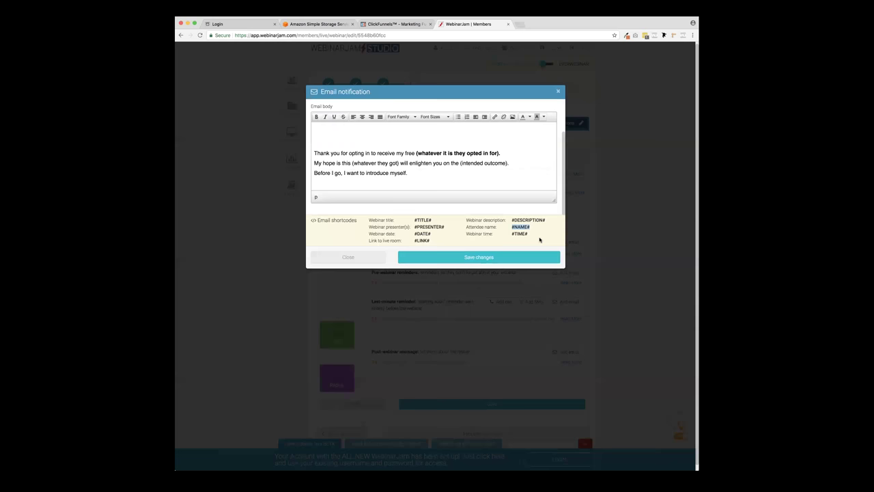
{"action": "scroll", "coordinate": [381, 163], "scroll_direction": "up", "scroll_amount": 2}
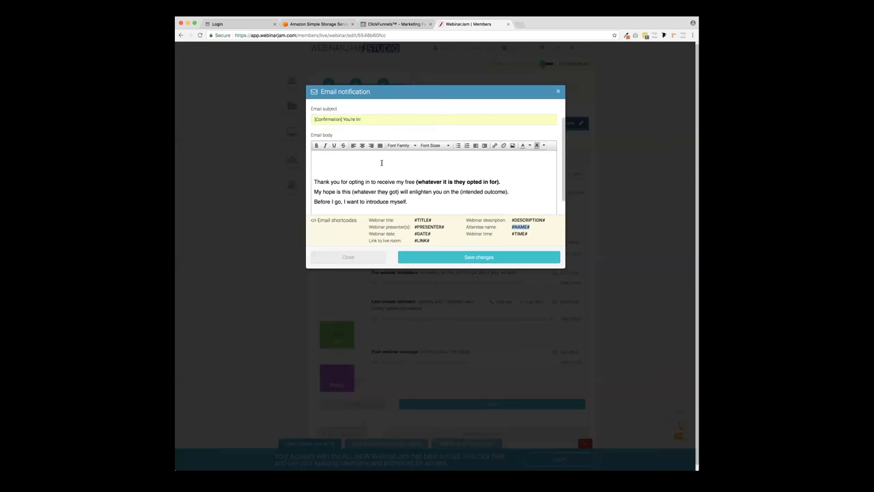
{"action": "left_click", "coordinate": [321, 172]}
{"action": "key", "text": "ctrl+v"}
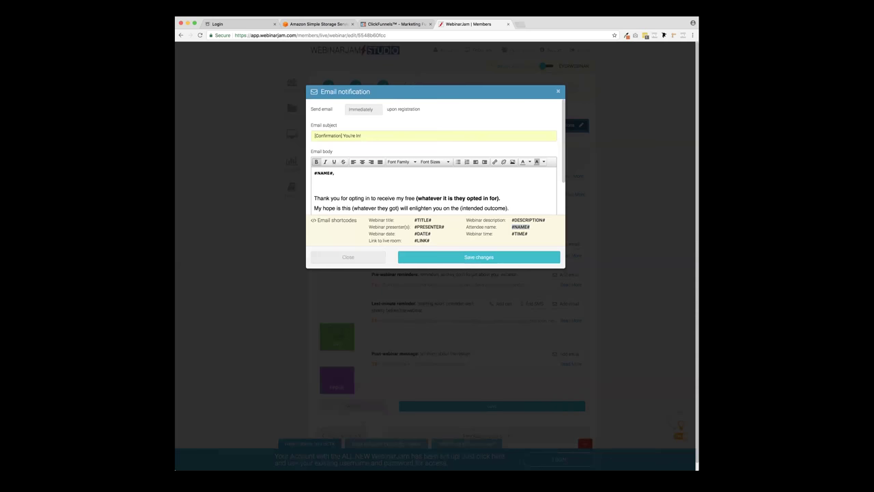
{"action": "left_click", "coordinate": [332, 198]}
{"action": "key", "text": "BackSpace"}
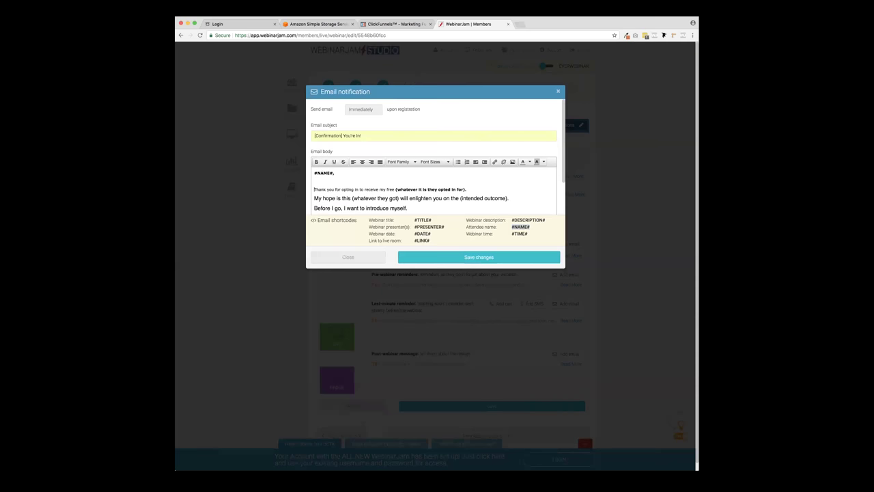
{"action": "key", "text": "BackSpace"}
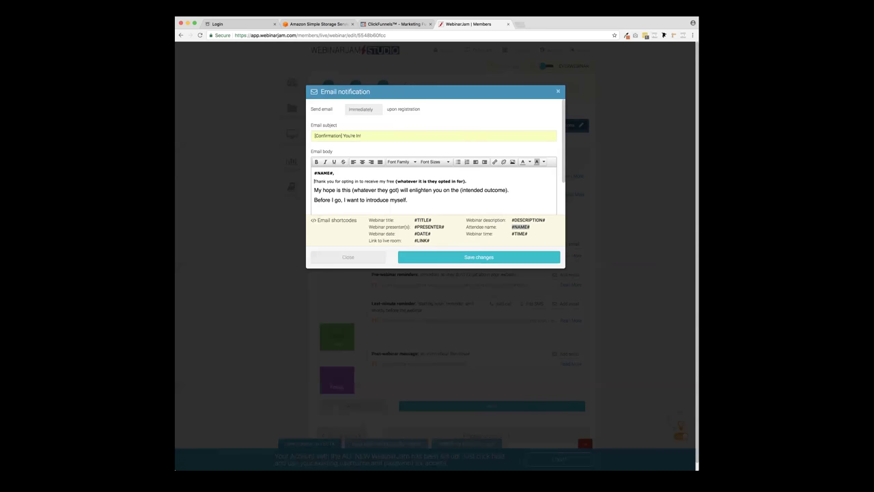
- Read through the email body and select the [SET EXPECTATIONS] placeholder line
{"action": "scroll", "coordinate": [352, 192], "scroll_direction": "down", "scroll_amount": 2}
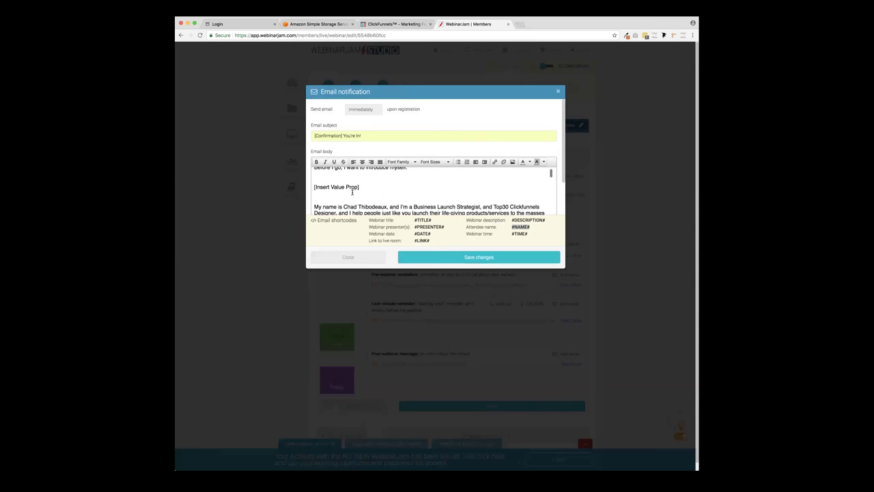
{"action": "scroll", "coordinate": [352, 192], "scroll_direction": "up", "scroll_amount": 5}
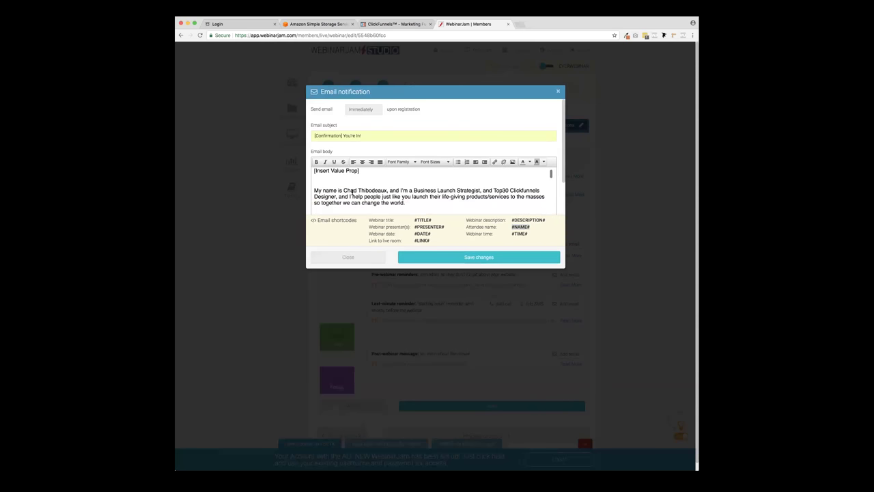
{"action": "scroll", "coordinate": [352, 192], "scroll_direction": "down", "scroll_amount": 8}
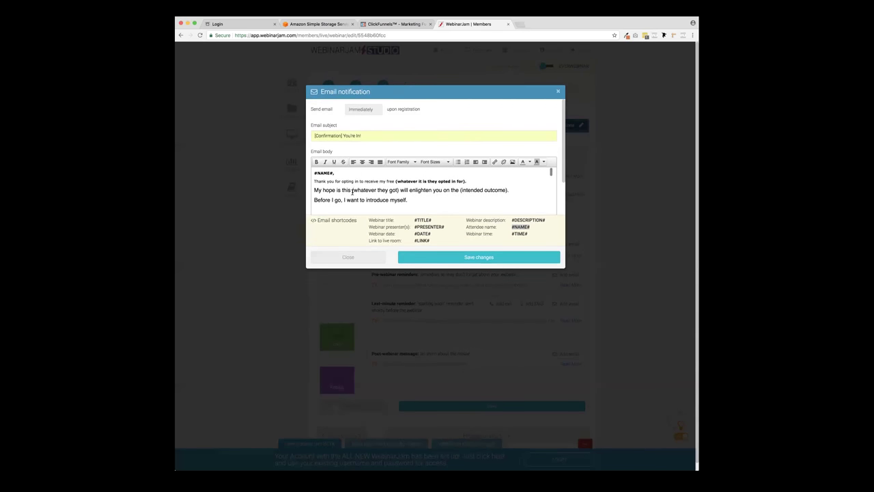
{"action": "scroll", "coordinate": [353, 192], "scroll_direction": "up", "scroll_amount": 3}
{"action": "scroll", "coordinate": [352, 192], "scroll_direction": "down", "scroll_amount": 3}
{"action": "left_click_drag", "start_coordinate": [372, 182], "coordinate": [310, 184]}
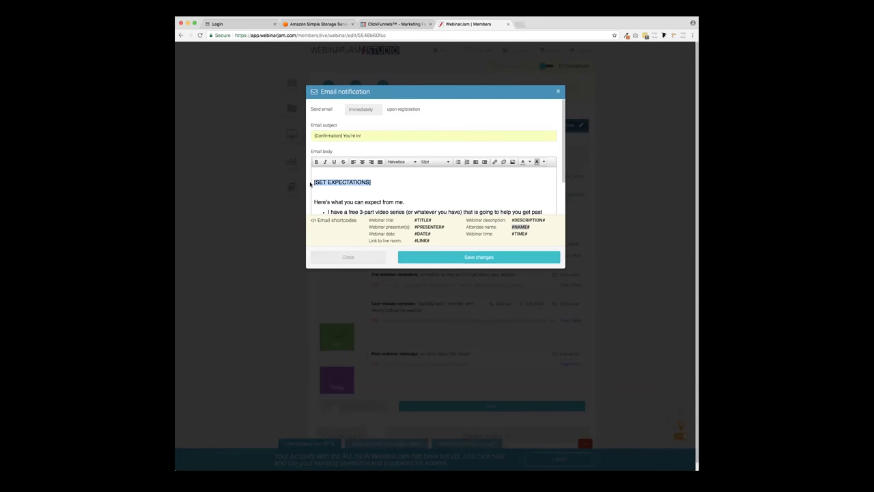
- Replace the placeholder with 'HERE'S A LINK TO THE PRESENTATION' and the #LINK# shortcode below it
{"action": "type", "text": "HERE'S A LINK TO THE PRESENTATION"}
{"action": "key", "text": "Return"}
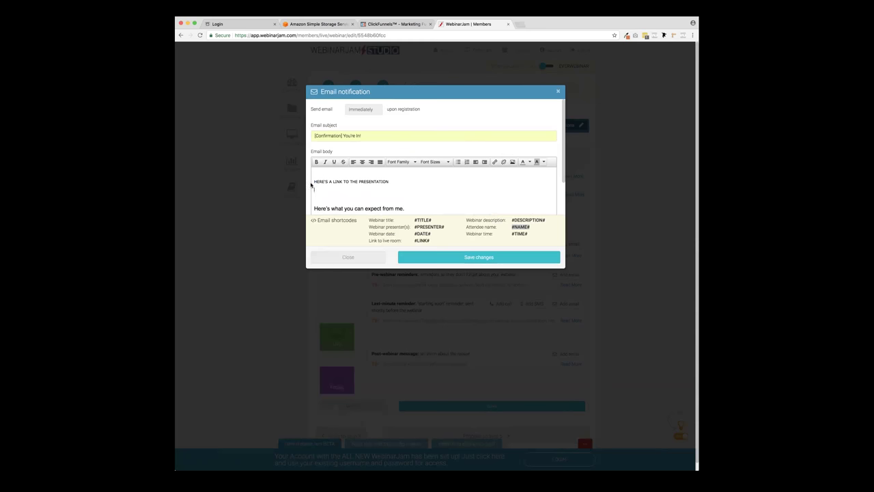
{"action": "left_click_drag", "start_coordinate": [434, 241], "coordinate": [413, 240]}
{"action": "key", "text": "ctrl+c"}
{"action": "scroll", "coordinate": [413, 240], "scroll_direction": "down", "scroll_amount": 2}
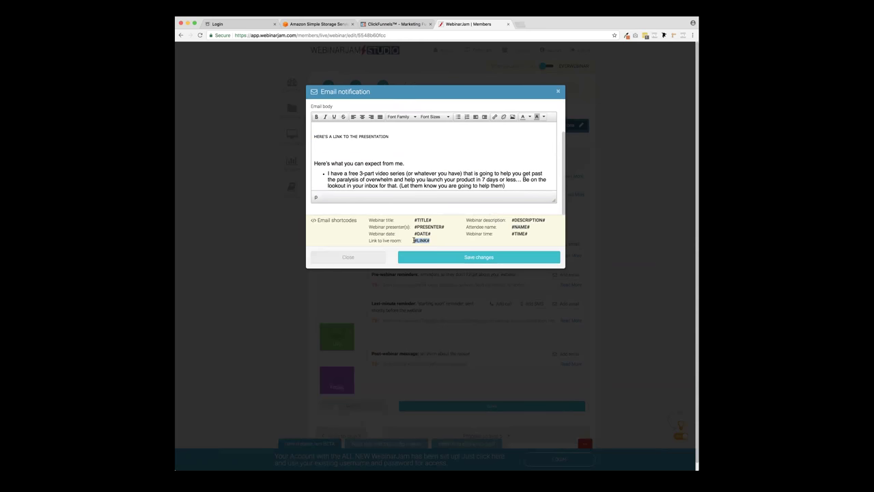
{"action": "left_click", "coordinate": [326, 145]}
{"action": "key", "text": "ctrl+v"}
{"action": "left_click_drag", "start_coordinate": [332, 145], "coordinate": [314, 145]}
{"action": "left_click", "coordinate": [321, 145]}
{"action": "left_click_drag", "start_coordinate": [414, 220], "coordinate": [434, 222]}
{"action": "key", "text": "ctrl+c"}
{"action": "left_click", "coordinate": [355, 149]}
- Replace the opted-in placeholder phrase with the #TITLE# shortcode
{"action": "scroll", "coordinate": [321, 145], "scroll_direction": "down", "scroll_amount": 5}
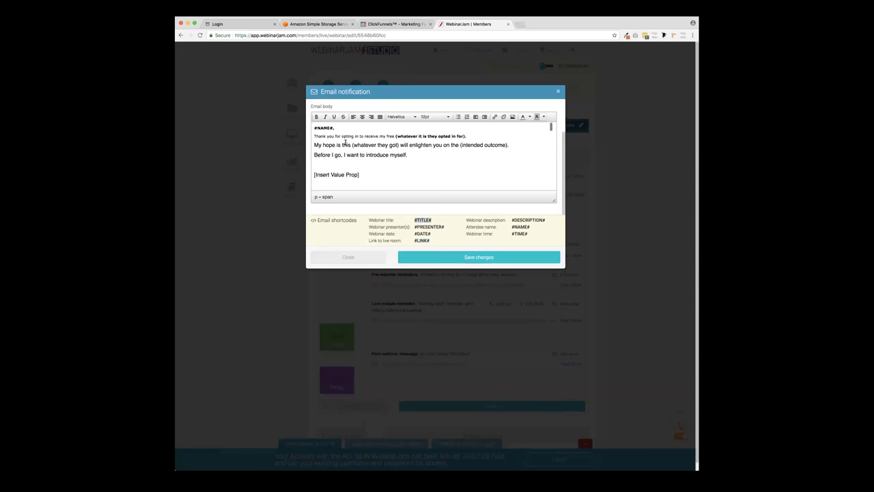
{"action": "scroll", "coordinate": [333, 145], "scroll_direction": "up", "scroll_amount": 3}
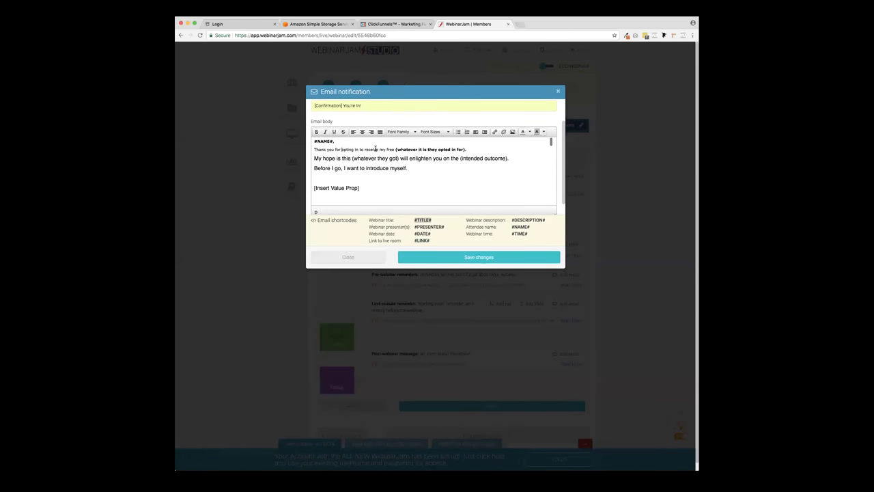
{"action": "mouse_move", "coordinate": [395, 149]}
{"action": "left_mouse_down"}
{"action": "mouse_move", "coordinate": [467, 149]}
{"action": "mouse_move", "coordinate": [395, 151]}
{"action": "left_mouse_up"}
{"action": "key", "text": "ctrl+v"}
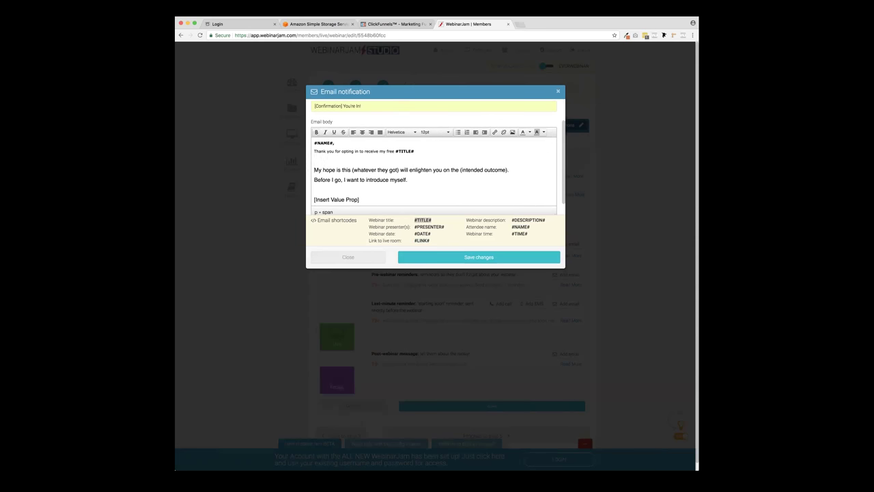
- Add a 'Mark you calendar for #DATE#' reminder line with the date shortcode
{"action": "left_click", "coordinate": [440, 237]}
{"action": "type", "text": "Marke"}
{"action": "key", "text": "BackSpace"}
{"action": "type", "text": "you caoen"}
{"action": "key", "text": "BackSpace"}
{"action": "key", "text": "BackSpace"}
{"action": "key", "text": "BackSpace"}
{"action": "type", "text": "lendar for"}
{"action": "scroll", "coordinate": [434, 236], "scroll_direction": "down", "scroll_amount": 1}
{"action": "left_click_drag", "start_coordinate": [431, 234], "coordinate": [415, 233]}
{"action": "key", "text": "super+c"}
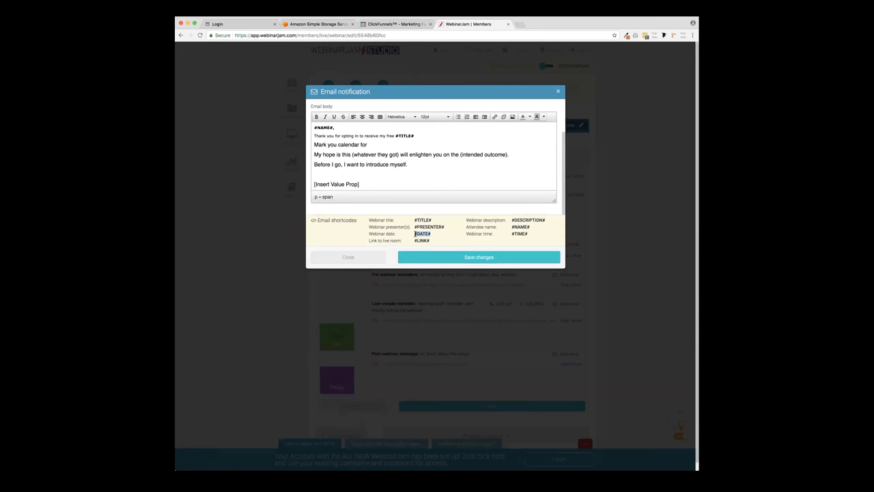
{"action": "left_click", "coordinate": [383, 144]}
{"action": "key", "text": "super+v"}
{"action": "scroll", "coordinate": [383, 145], "scroll_direction": "up", "scroll_amount": 2}
{"action": "scroll", "coordinate": [383, 145], "scroll_direction": "down", "scroll_amount": 8}
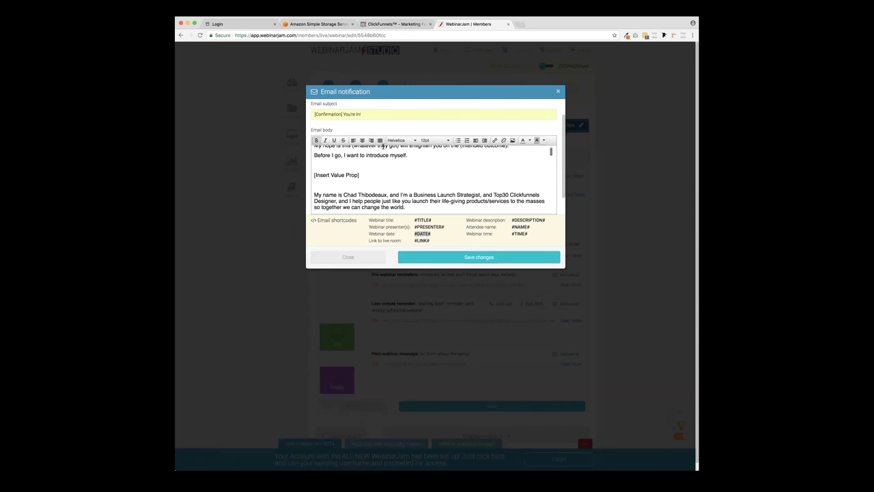
{"action": "scroll", "coordinate": [383, 145], "scroll_direction": "down", "scroll_amount": 5}
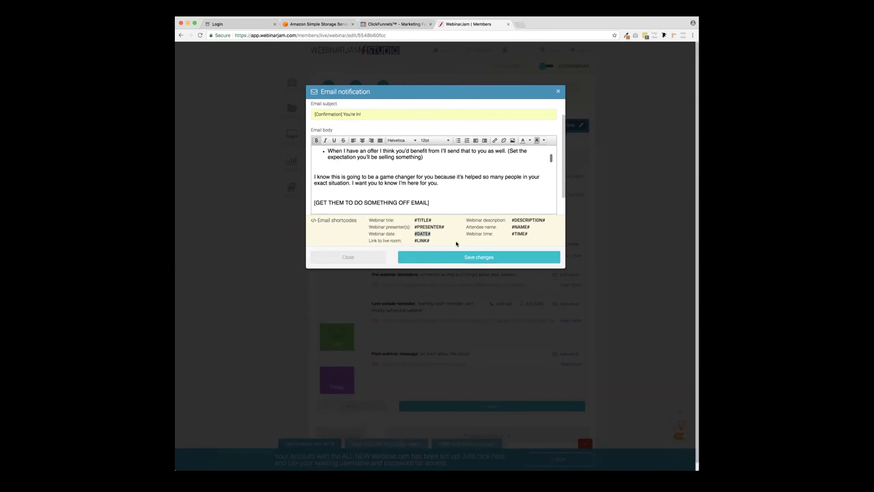
- Save the '[Confirmation] You're In!' email and review the notifications timeline
{"action": "left_click", "coordinate": [464, 262]}
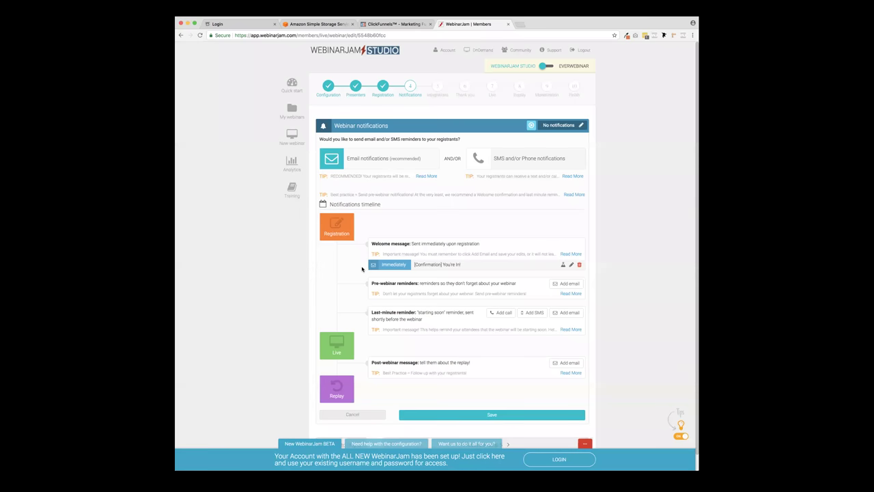
{"action": "scroll", "coordinate": [352, 267], "scroll_direction": "down", "scroll_amount": 1}
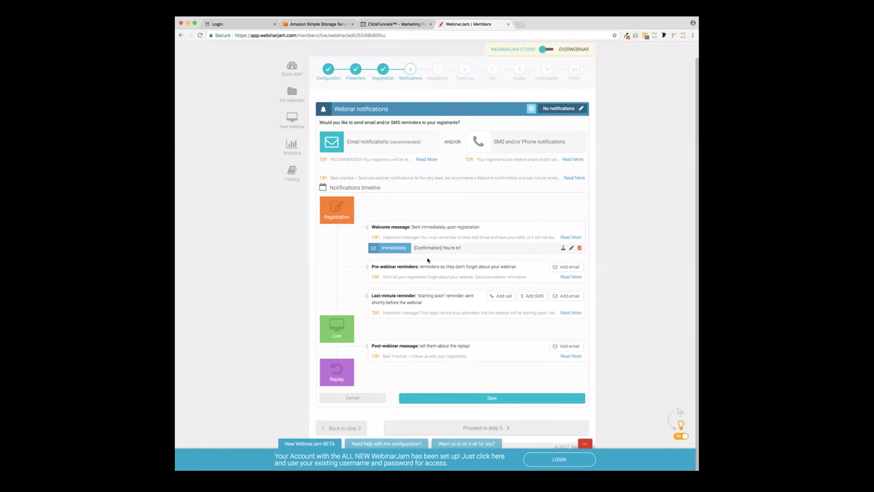
{"action": "scroll", "coordinate": [424, 254], "scroll_direction": "up", "scroll_amount": 1}
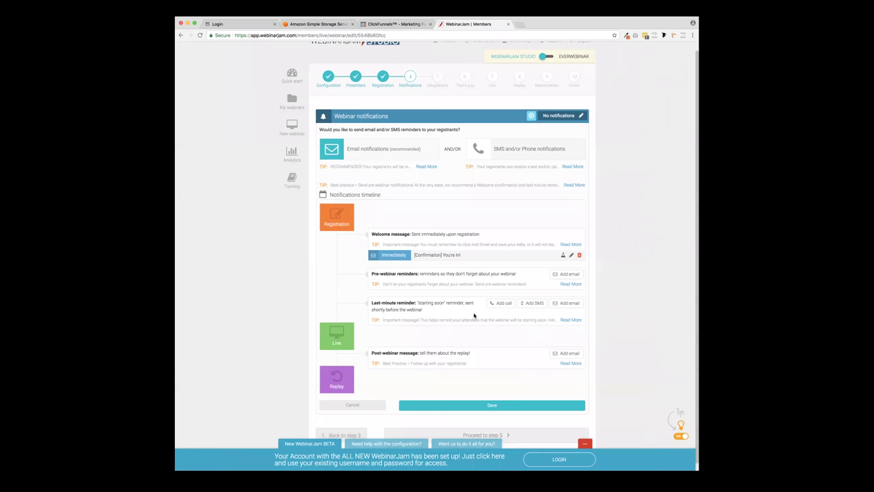
{"action": "scroll", "coordinate": [579, 333], "scroll_direction": "down", "scroll_amount": 1}
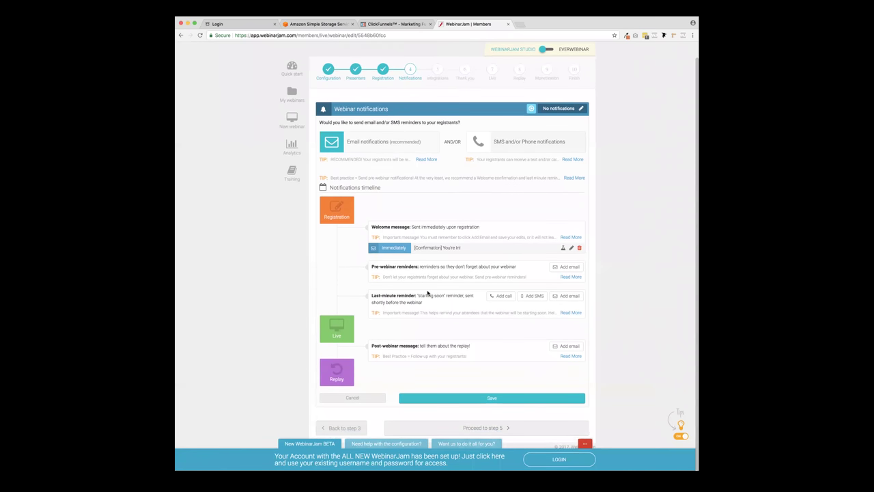
{"action": "scroll", "coordinate": [428, 293], "scroll_direction": "up", "scroll_amount": 1}
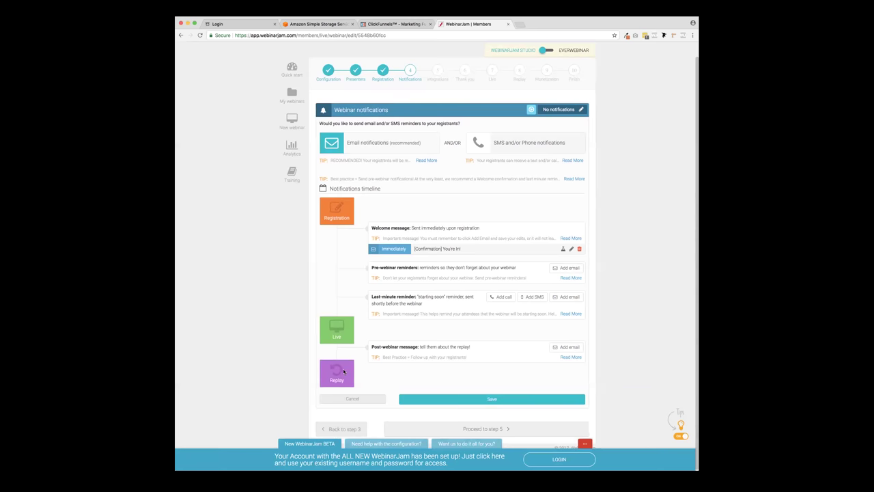
{"action": "left_click_drag", "start_coordinate": [372, 346], "coordinate": [496, 351]}
{"action": "left_click", "coordinate": [491, 352]}
- Add a post-webinar replay email sent 2 hours after, targeting All Registrants, and save it
{"action": "left_click", "coordinate": [567, 347]}
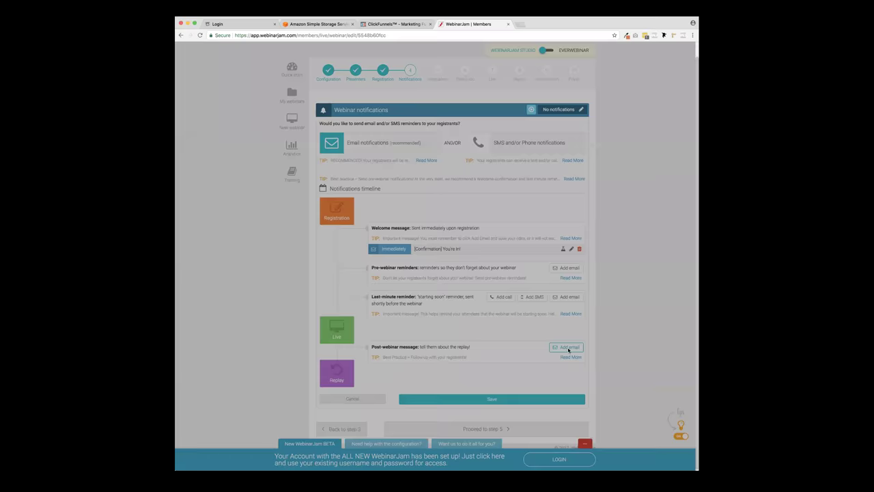
{"action": "left_click", "coordinate": [358, 109]}
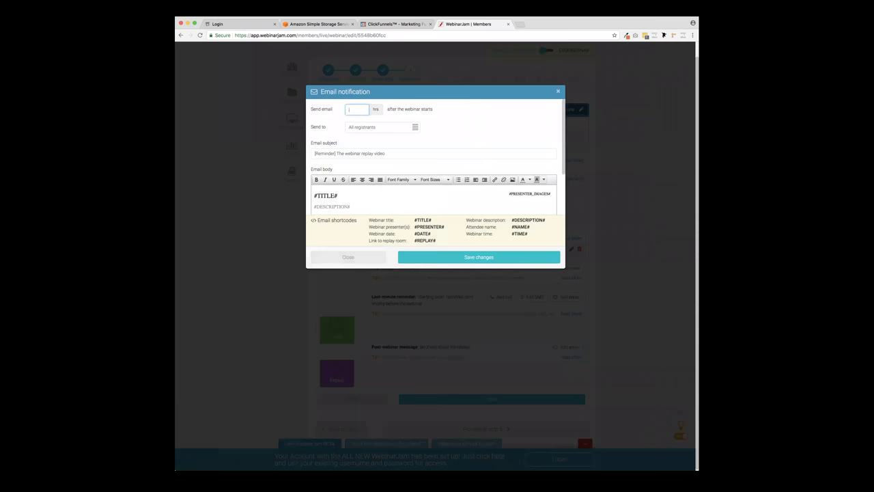
{"action": "left_click", "coordinate": [416, 131]}
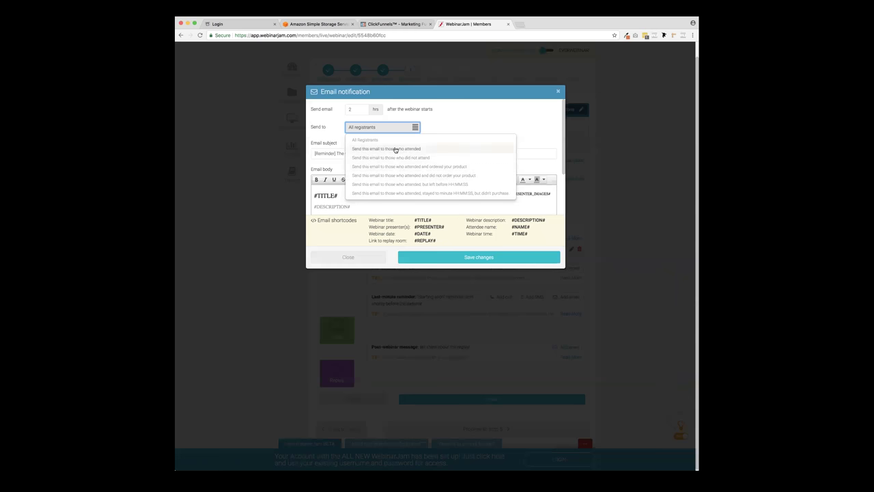
{"action": "left_click", "coordinate": [395, 149]}
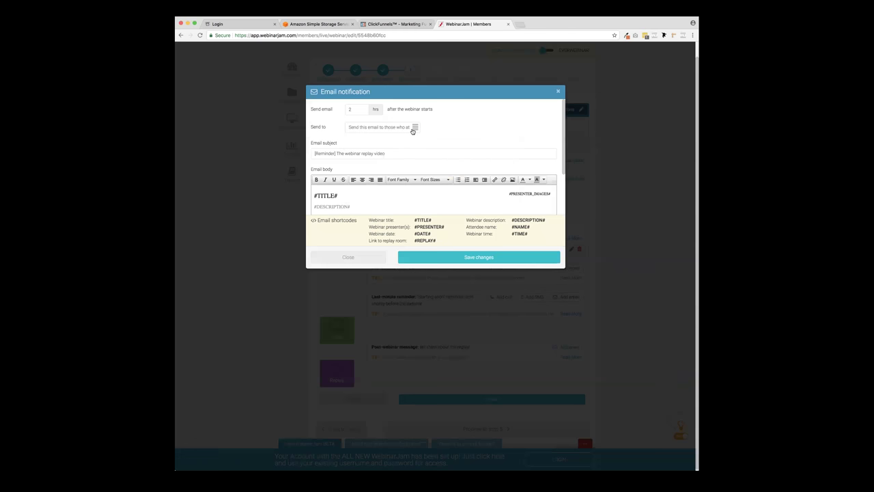
{"action": "left_click", "coordinate": [390, 128]}
{"action": "left_click", "coordinate": [386, 140]}
{"action": "scroll", "coordinate": [364, 191], "scroll_direction": "down", "scroll_amount": 5}
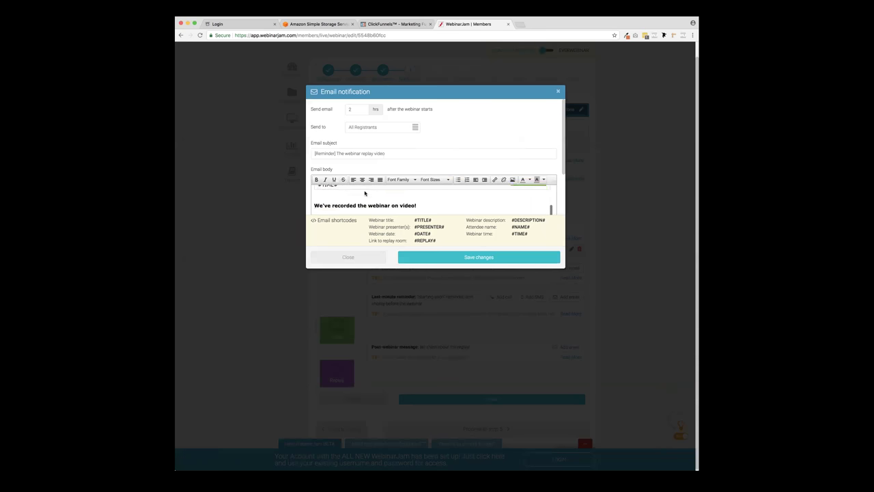
{"action": "scroll", "coordinate": [365, 191], "scroll_direction": "down", "scroll_amount": 5}
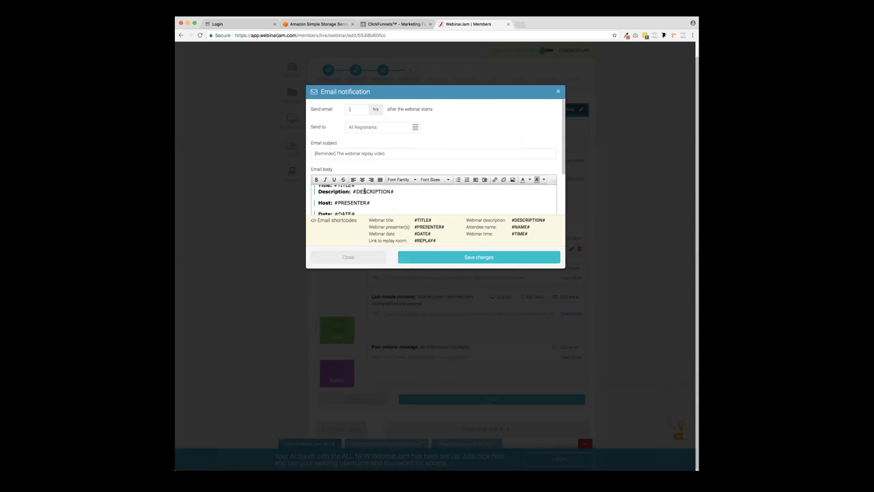
{"action": "left_click", "coordinate": [479, 257]}
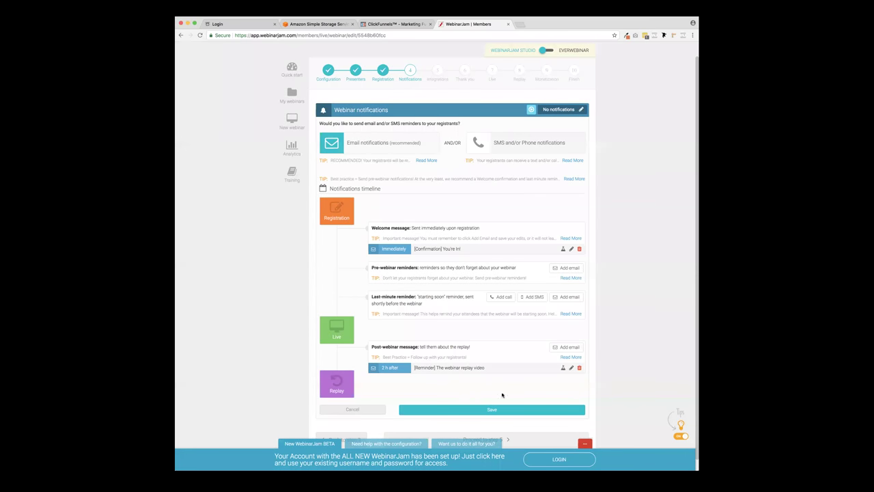
{"action": "scroll", "coordinate": [592, 380], "scroll_direction": "down", "scroll_amount": 1}
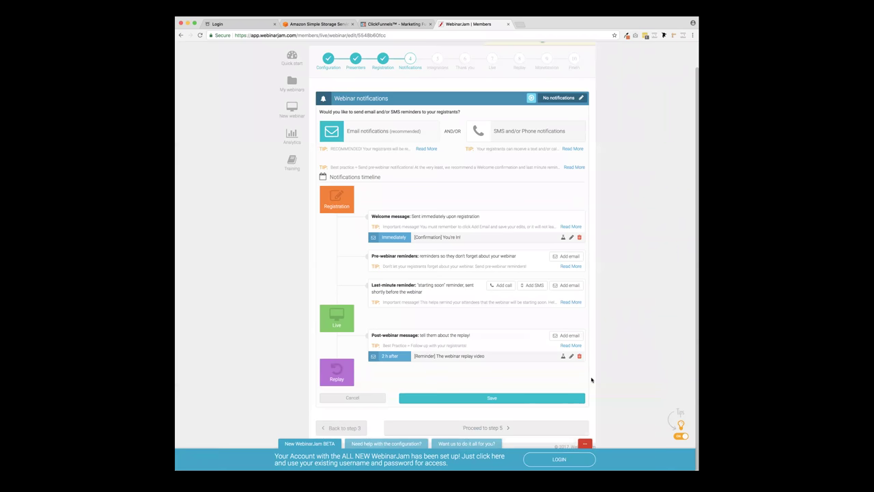
- Save the notifications setup and move to Integrations, leaving the email autoresponder unset
{"action": "left_click", "coordinate": [499, 401]}
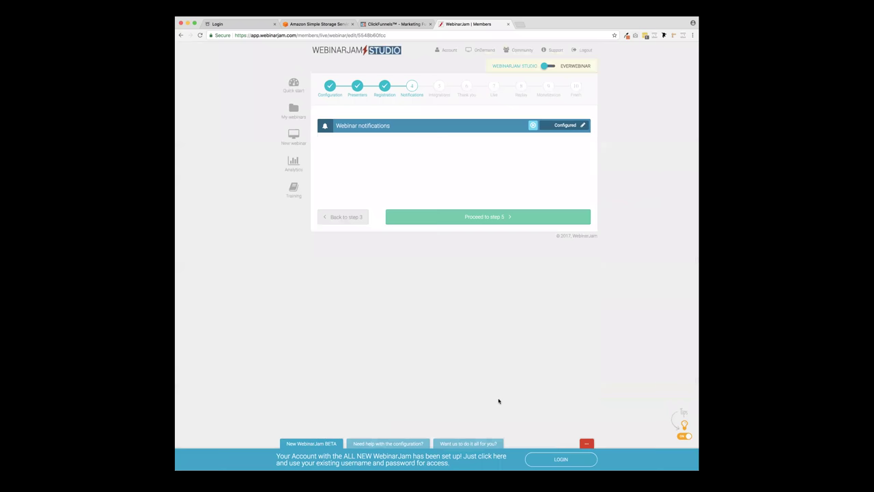
{"action": "left_click", "coordinate": [509, 219]}
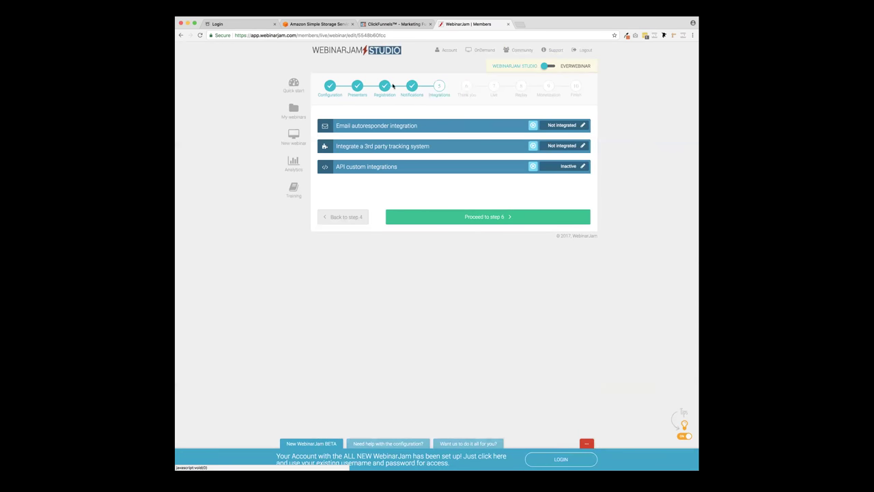
{"action": "left_click", "coordinate": [583, 126]}
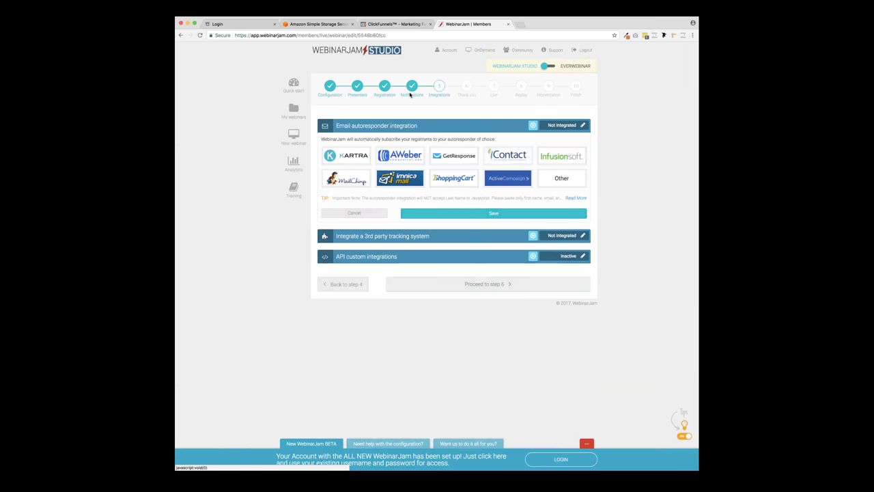
{"action": "left_click", "coordinate": [450, 214]}
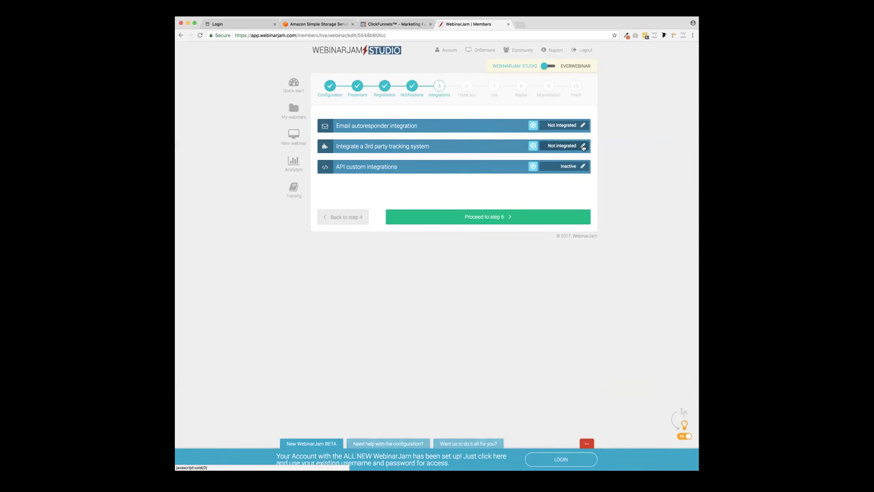
- Try Facebook retargeting and conversion tracking, discard it, and proceed to step 6 Thank You
{"action": "left_click", "coordinate": [583, 146]}
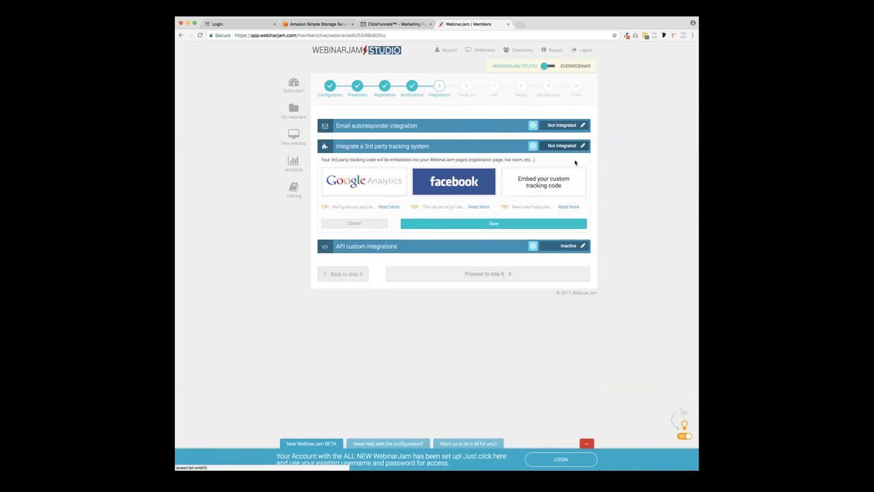
{"action": "left_click", "coordinate": [449, 183]}
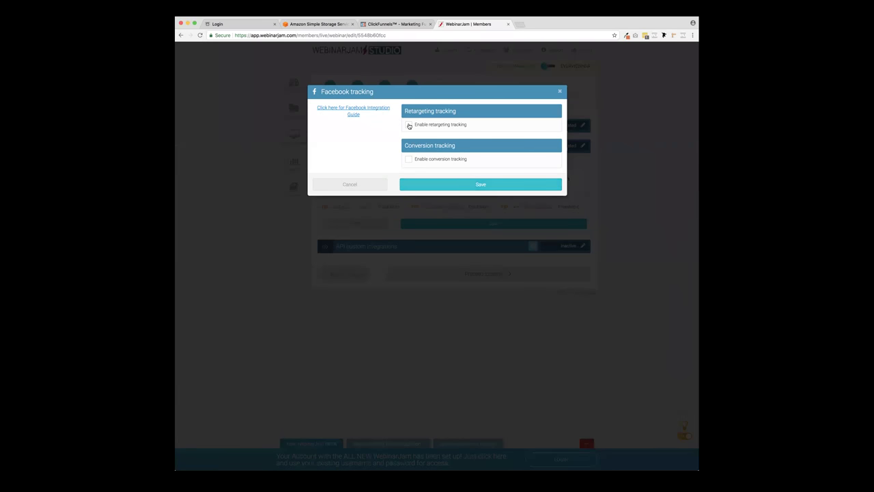
{"action": "left_click", "coordinate": [409, 125]}
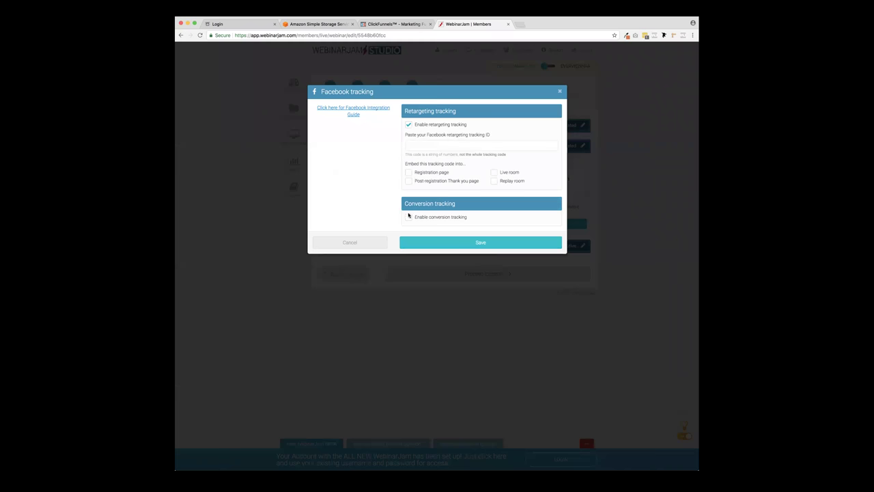
{"action": "left_click", "coordinate": [408, 216]}
{"action": "left_click", "coordinate": [420, 145]}
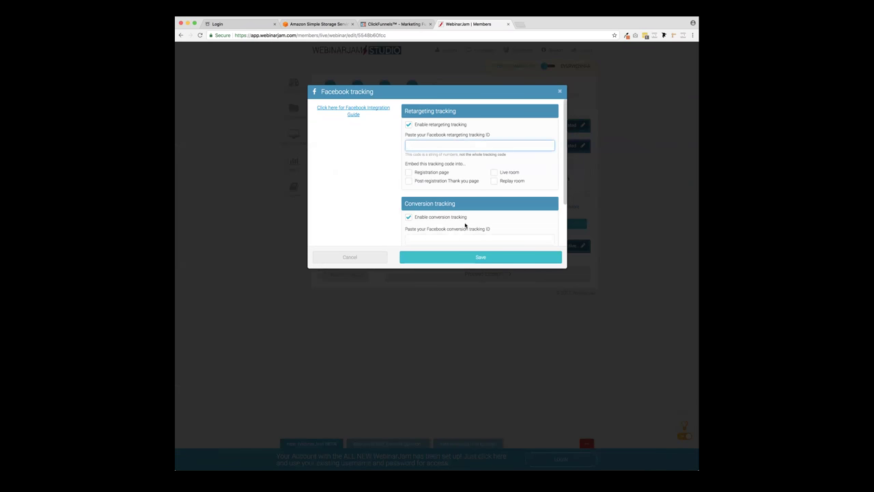
{"action": "left_click", "coordinate": [479, 258]}
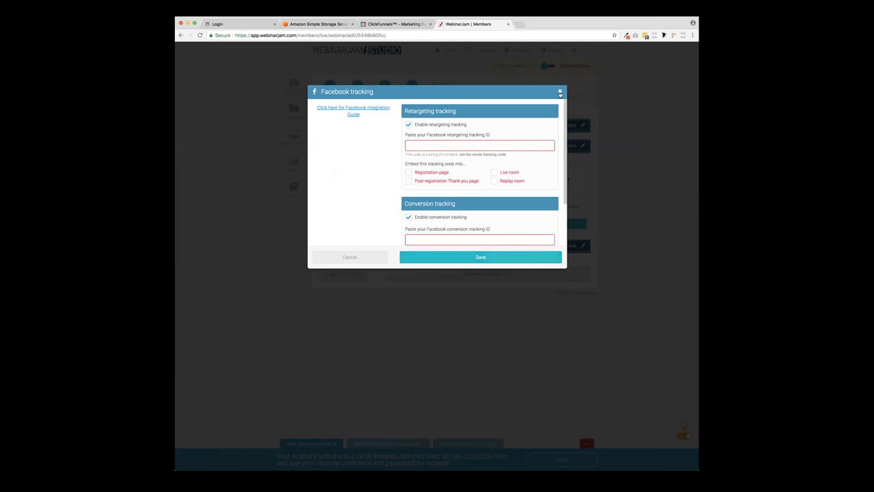
{"action": "left_click", "coordinate": [560, 91]}
{"action": "left_click", "coordinate": [500, 226]}
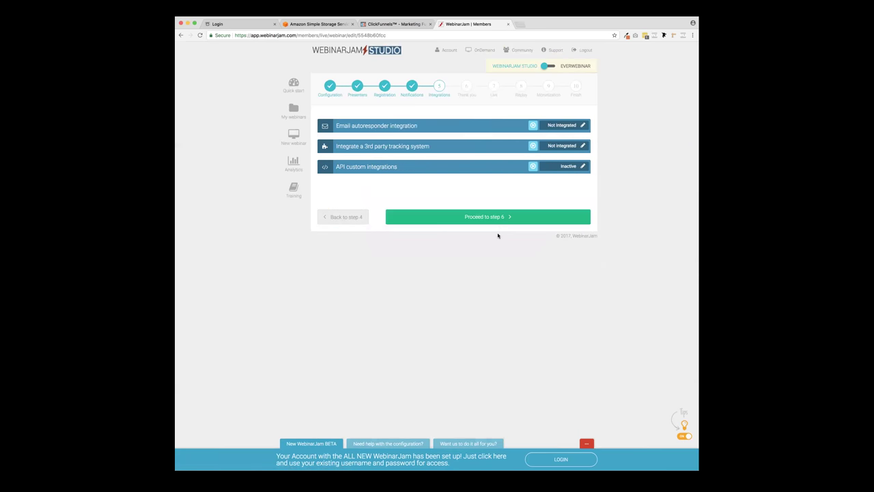
{"action": "left_click", "coordinate": [460, 216]}
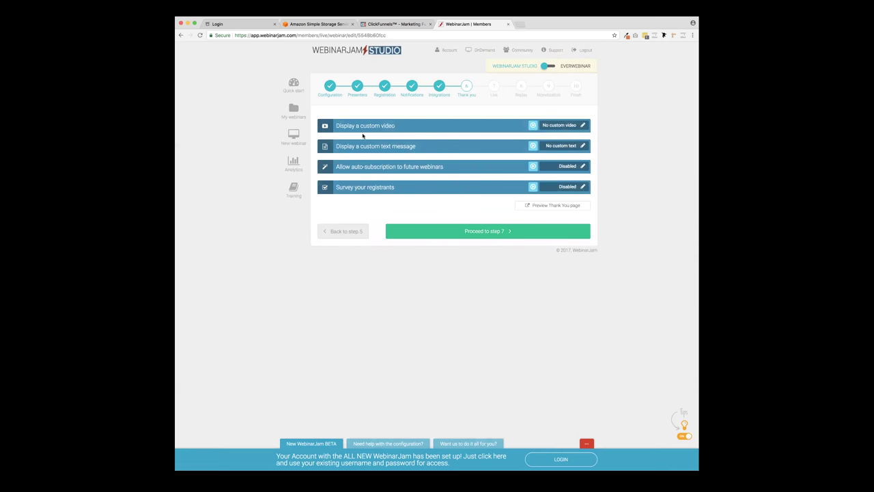
{"action": "left_click", "coordinate": [583, 125]}
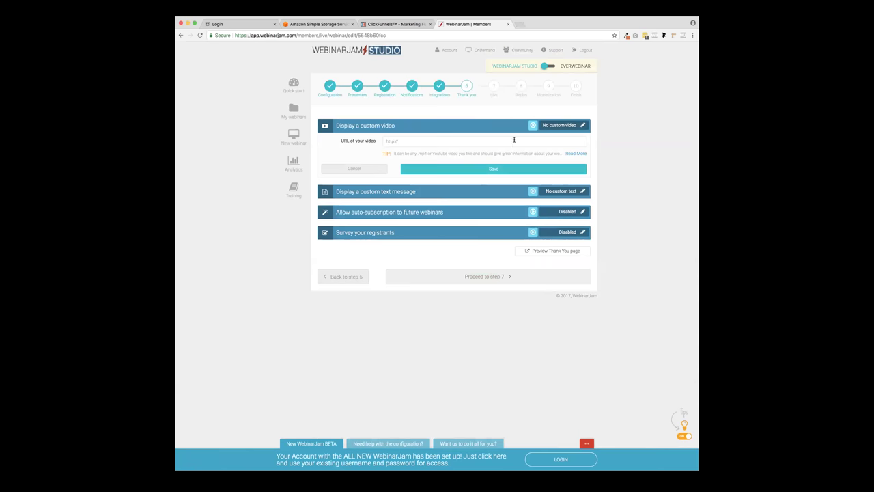
{"action": "left_click", "coordinate": [444, 169]}
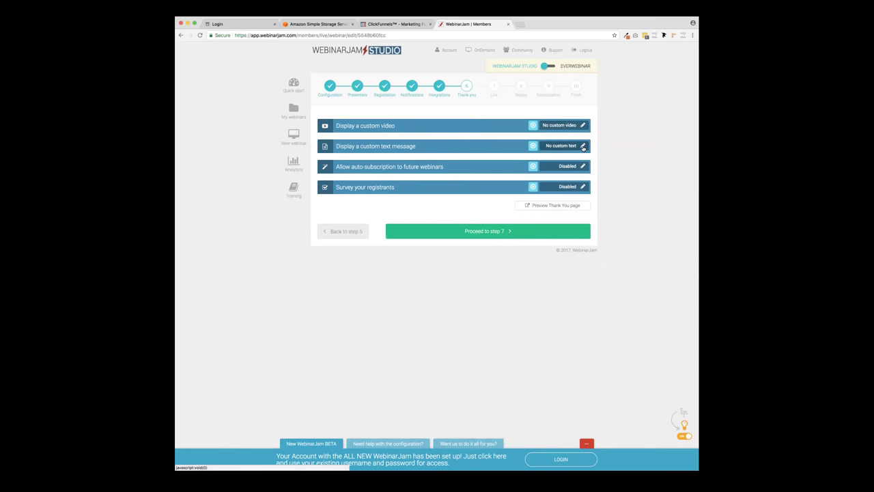
{"action": "left_click", "coordinate": [583, 146]}
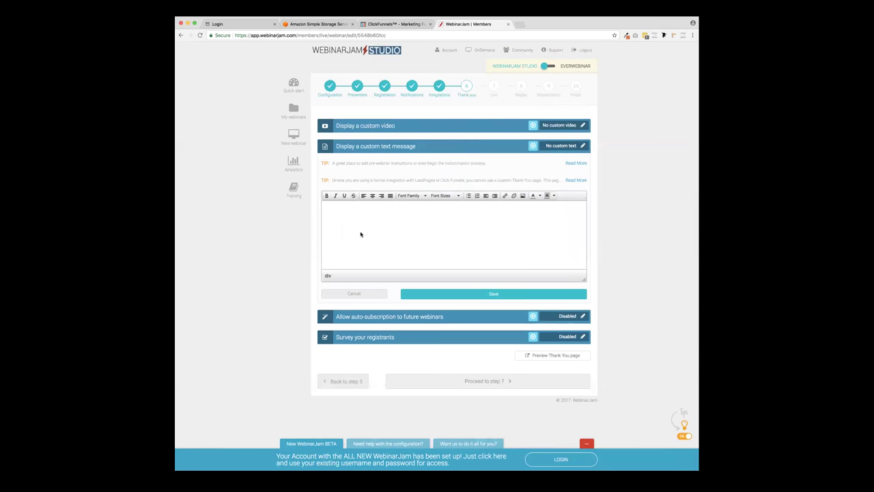
{"action": "left_click", "coordinate": [467, 295]}
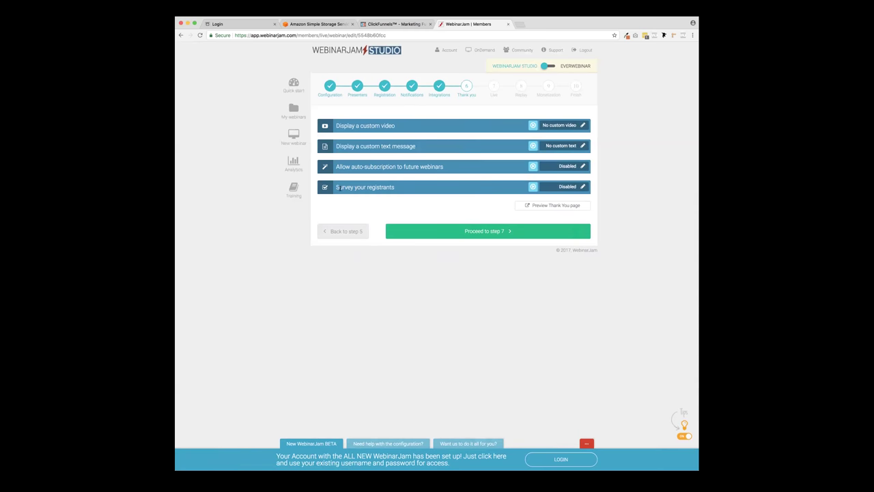
{"action": "left_click", "coordinate": [583, 186]}
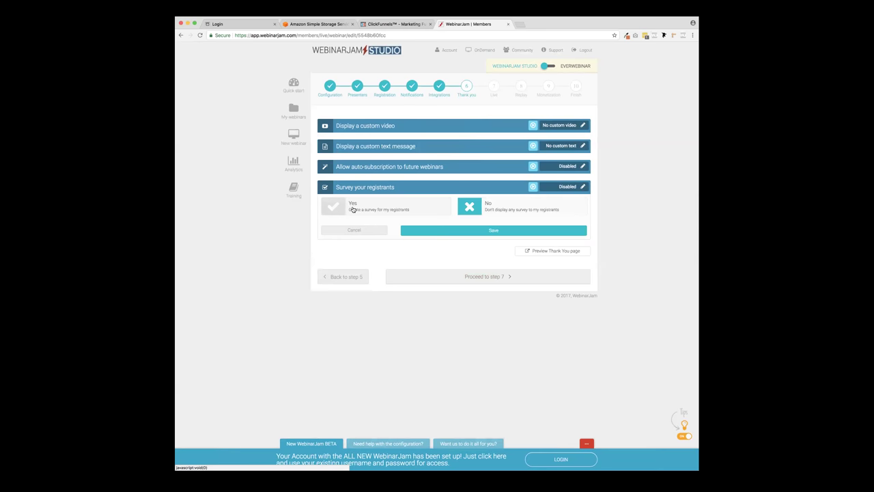
{"action": "left_click", "coordinate": [467, 234]}
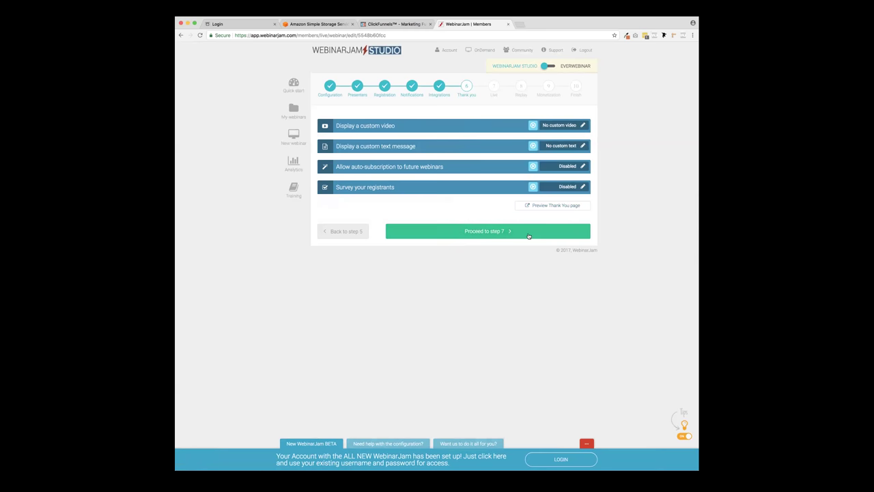
- Preview the Thank You page in a new tab, close it, and proceed to step 7 Live
{"action": "left_click", "coordinate": [554, 207]}
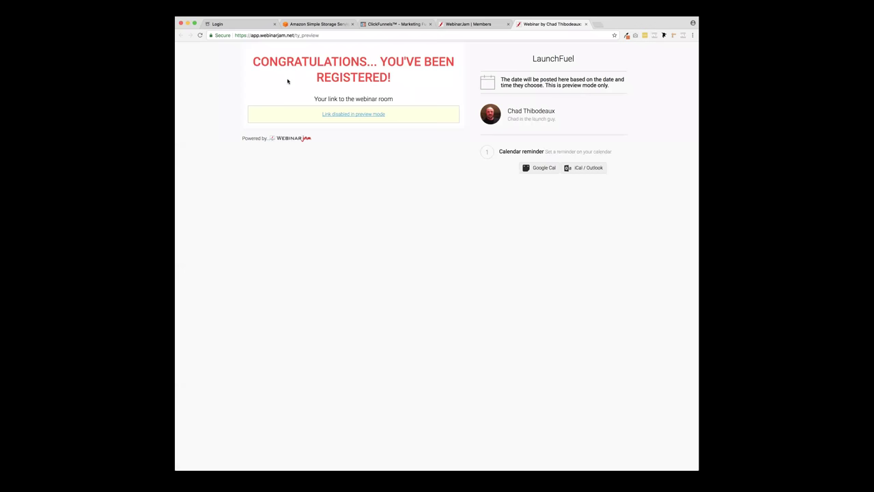
{"action": "left_click", "coordinate": [585, 23]}
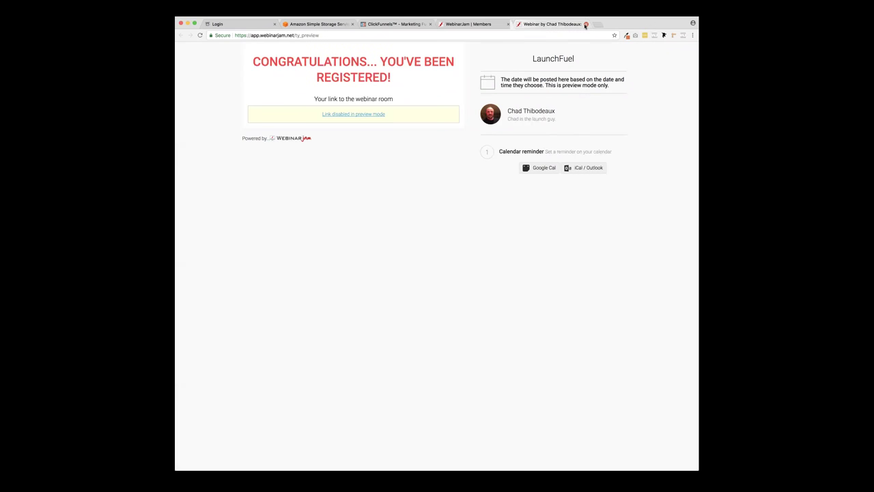
{"action": "left_click", "coordinate": [512, 232]}
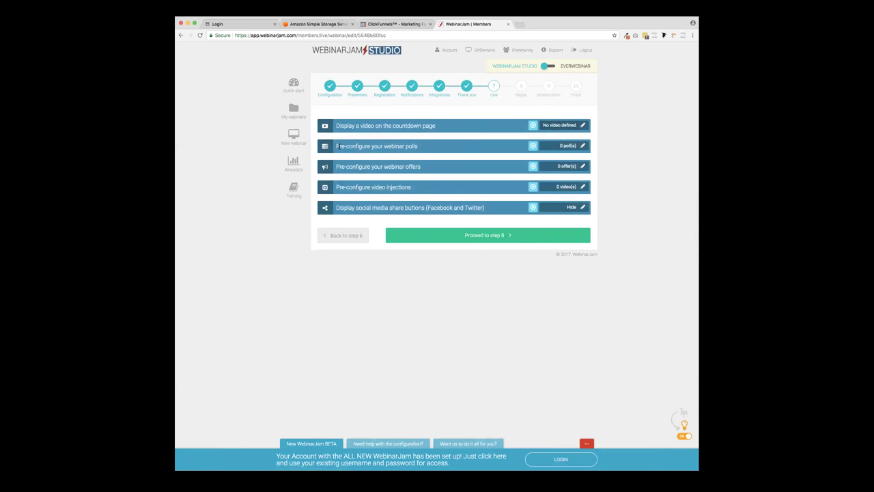
- Add a poll asking whether attendees have an online product, with options YES, 'No, But I really wa…' and 'No and I never…'
{"action": "left_click", "coordinate": [582, 145]}
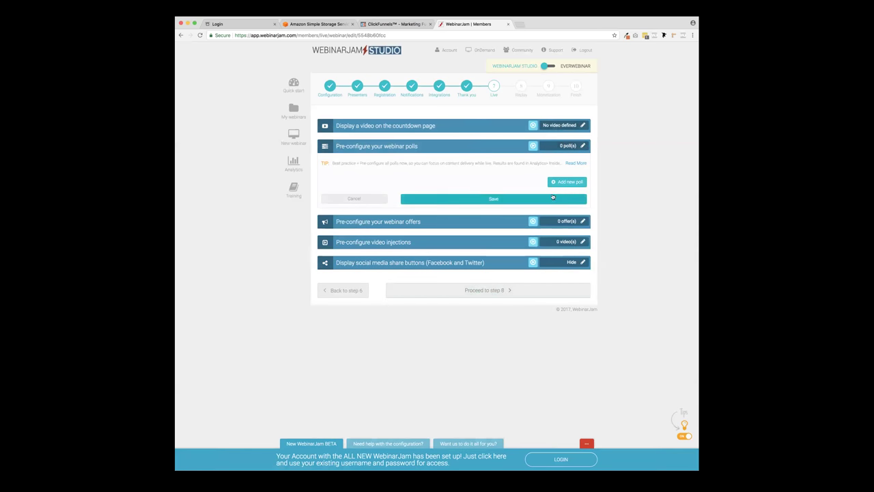
{"action": "left_click", "coordinate": [566, 183]}
{"action": "left_click", "coordinate": [473, 109]}
{"action": "type", "text": "Do you have an online"}
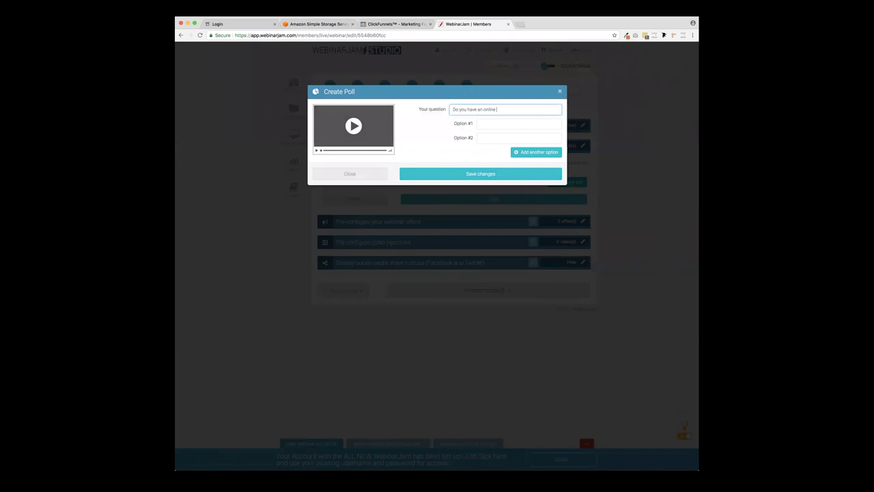
{"action": "type", "text": " product currently"}
{"action": "left_click", "coordinate": [519, 123]}
{"action": "type", "text": "YES"}
{"action": "key", "text": "Tab"}
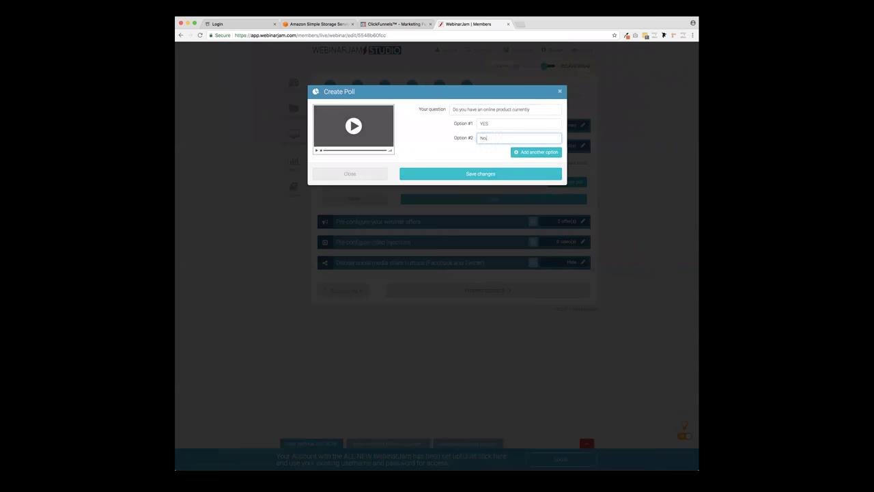
{"action": "type", "text": "No, But I really want one"}
{"action": "left_click", "coordinate": [523, 152]}
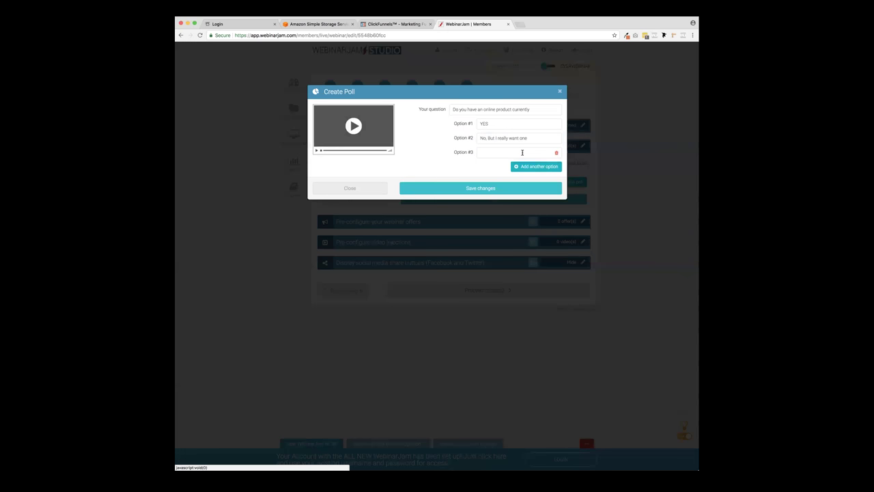
{"action": "left_click", "coordinate": [522, 151]}
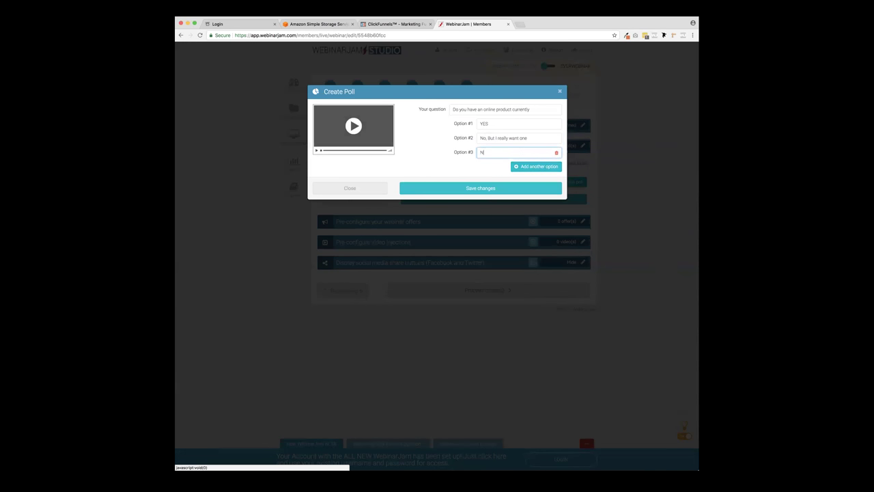
{"action": "type", "text": "No and I never"}
{"action": "left_click", "coordinate": [494, 188]}
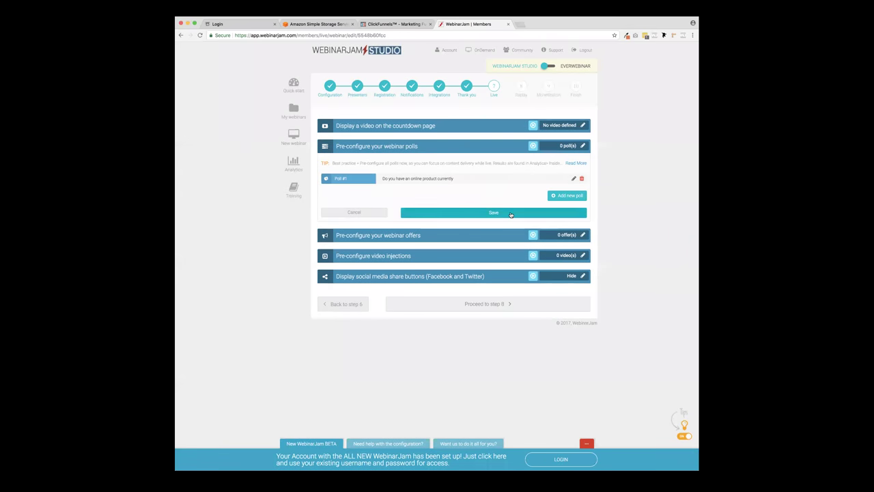
{"action": "left_click", "coordinate": [510, 214]}
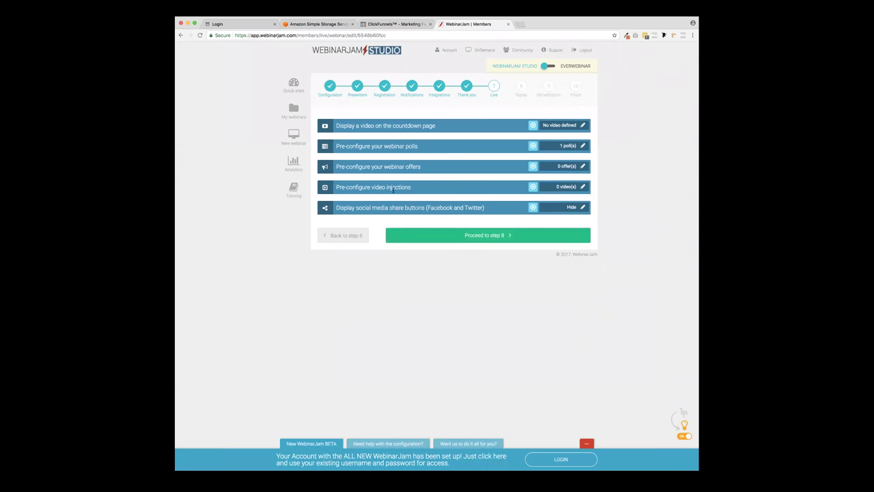
- Save video injections with no videos, display social share buttons, and proceed to step 8, Replay
{"action": "left_click", "coordinate": [583, 187]}
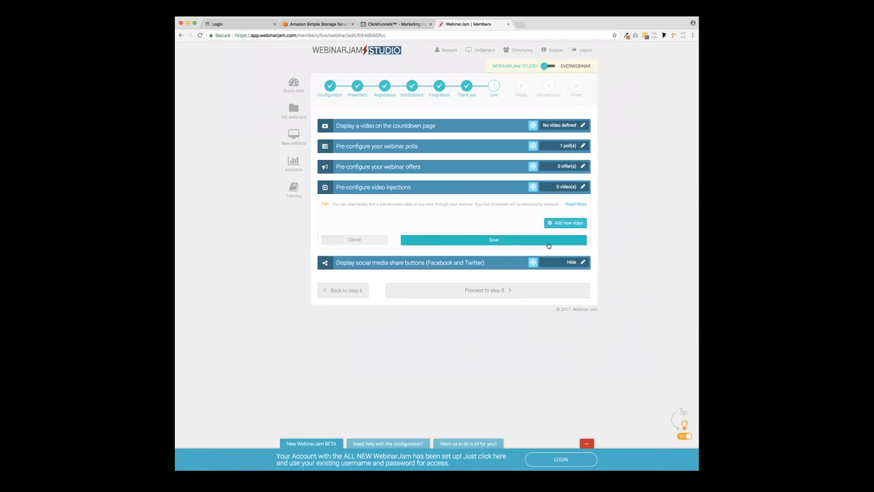
{"action": "left_click", "coordinate": [548, 246]}
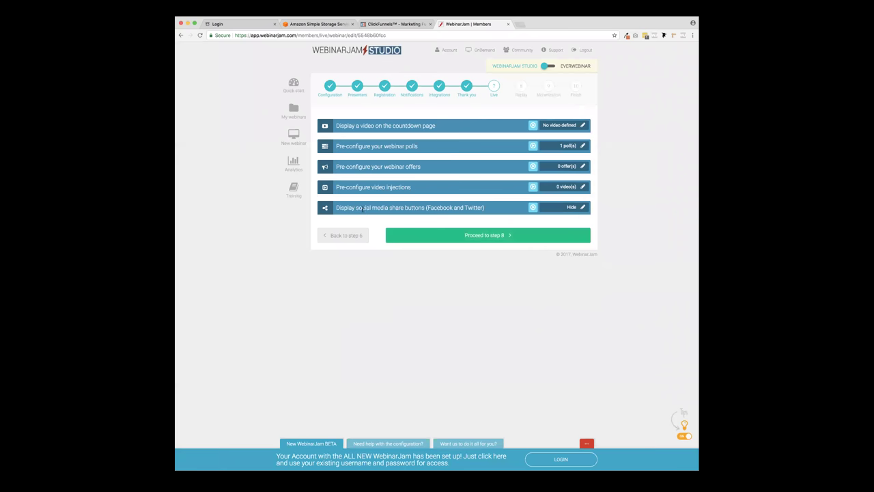
{"action": "left_click", "coordinate": [577, 207]}
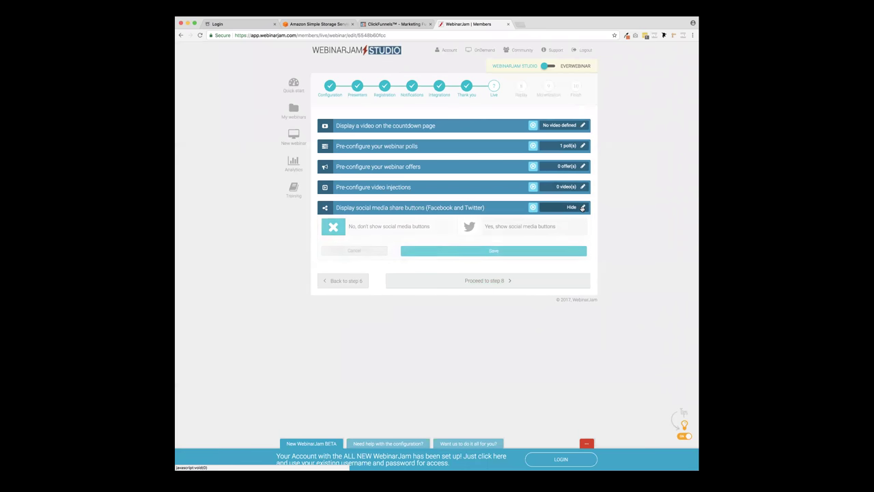
{"action": "left_click", "coordinate": [471, 229]}
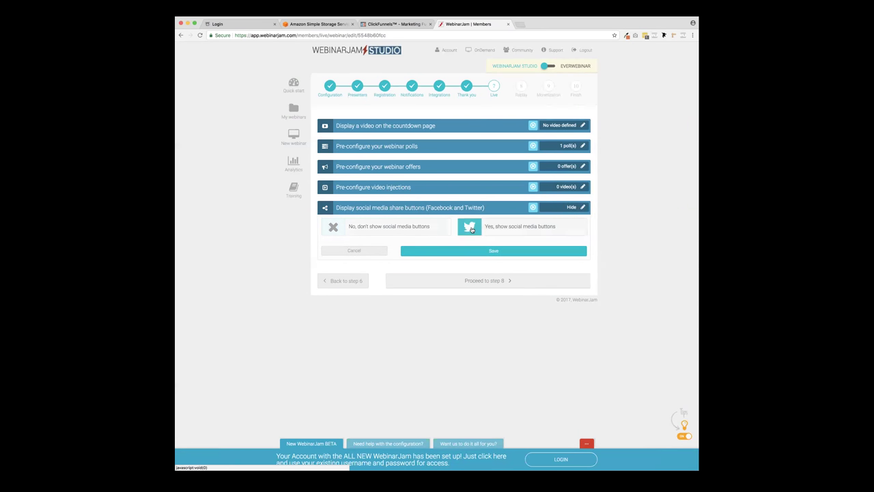
{"action": "left_click", "coordinate": [498, 251]}
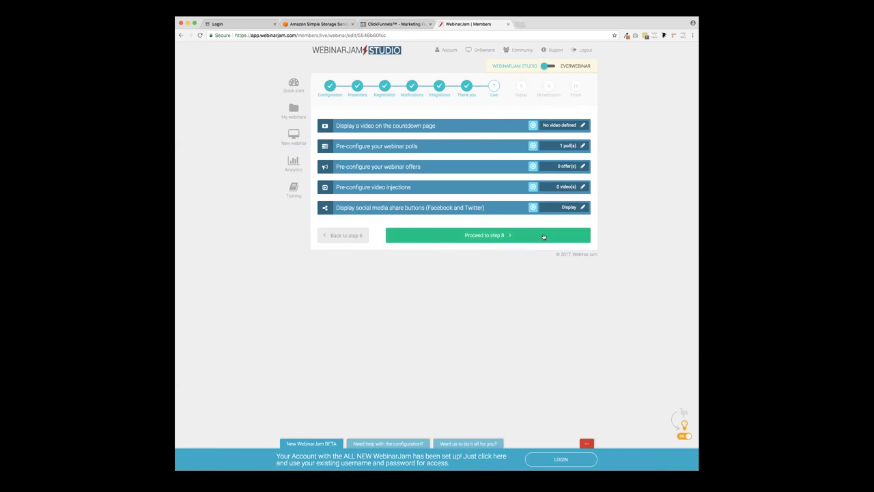
{"action": "left_click", "coordinate": [525, 237]}
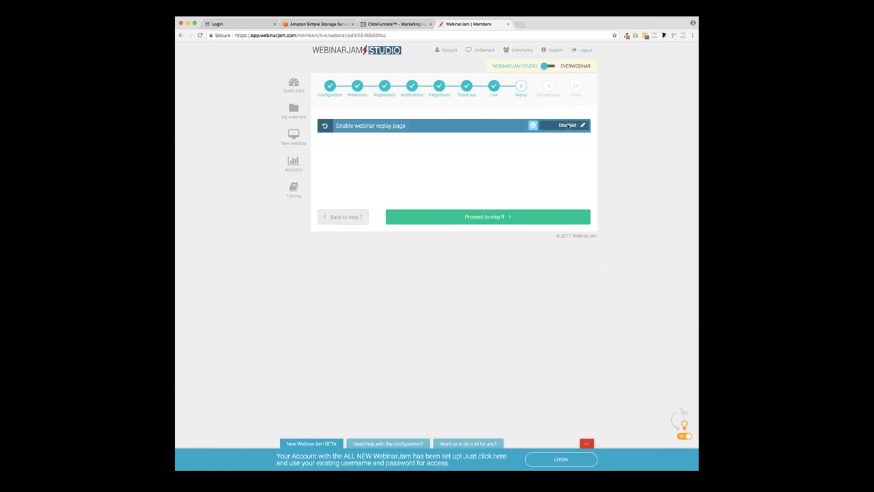
- Enable the replay page, then proceed past Monetization to the final wizard step
{"action": "left_click", "coordinate": [583, 125]}
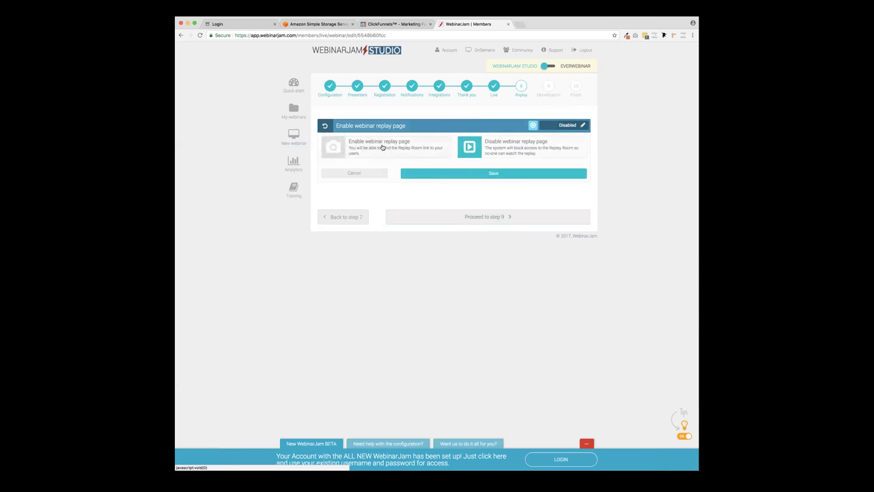
{"action": "left_click", "coordinate": [383, 148]}
{"action": "left_click", "coordinate": [488, 176]}
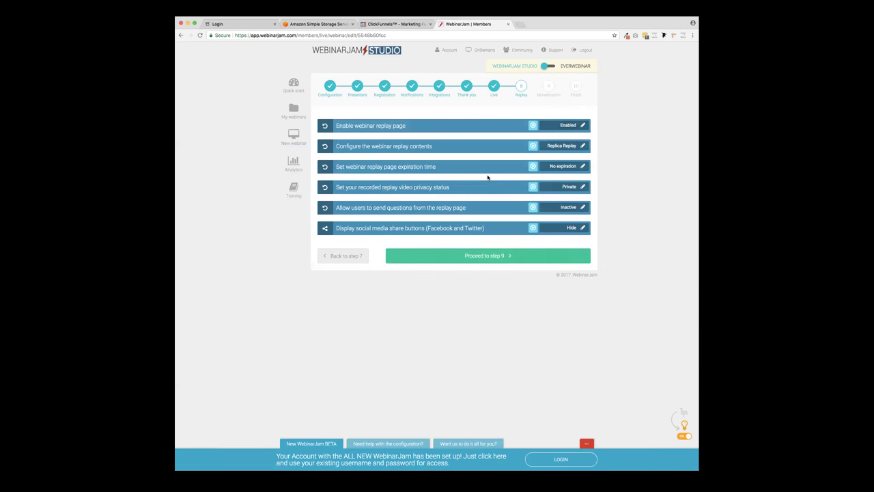
{"action": "left_click", "coordinate": [557, 254]}
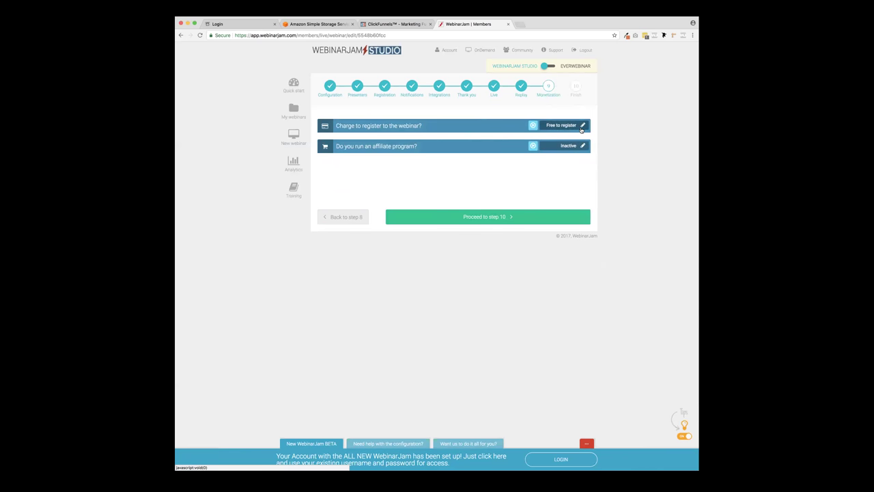
{"action": "left_click", "coordinate": [528, 216]}
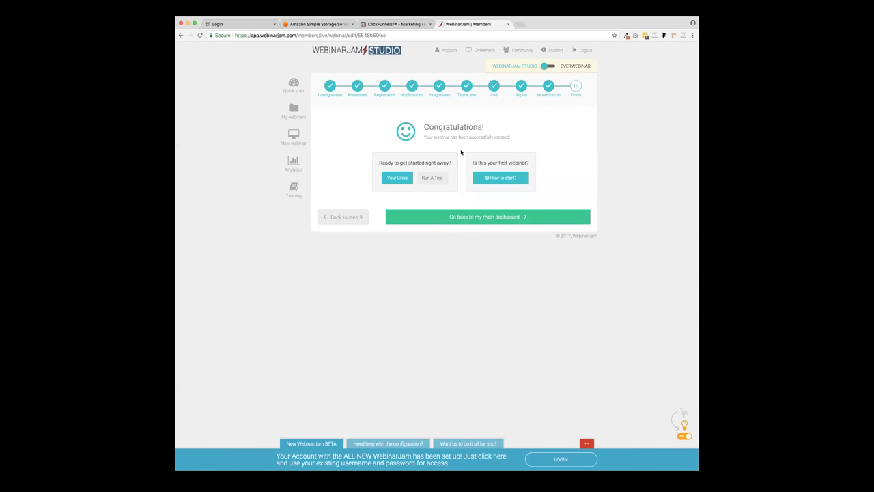
- Review the new webinar's invitation links, registration embed code and presenter links
{"action": "left_click", "coordinate": [396, 179]}
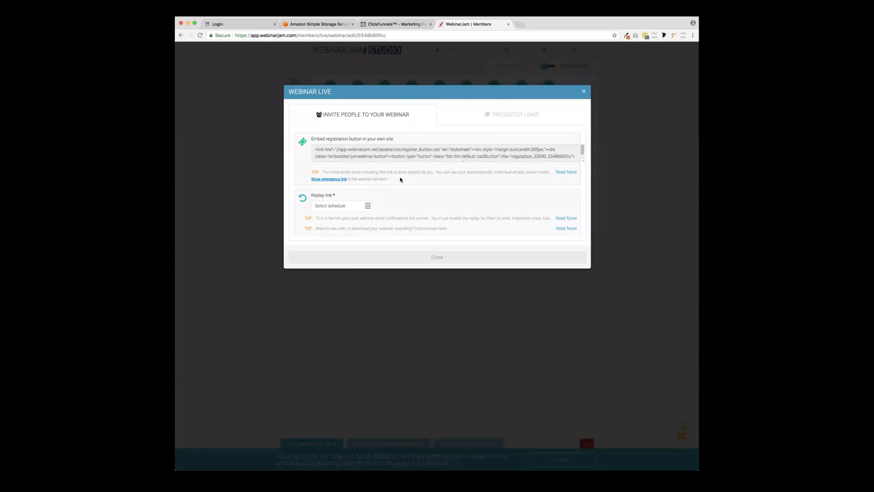
{"action": "left_click", "coordinate": [502, 119]}
{"action": "left_click", "coordinate": [369, 115]}
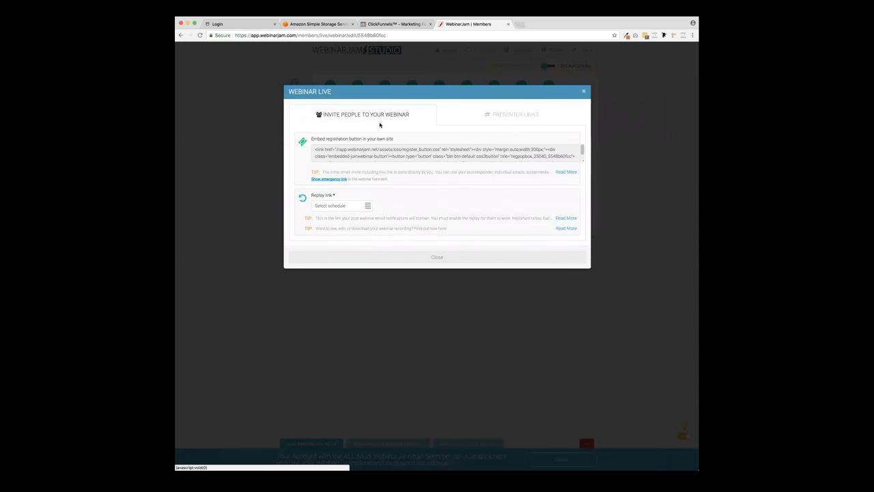
{"action": "left_click", "coordinate": [350, 156]}
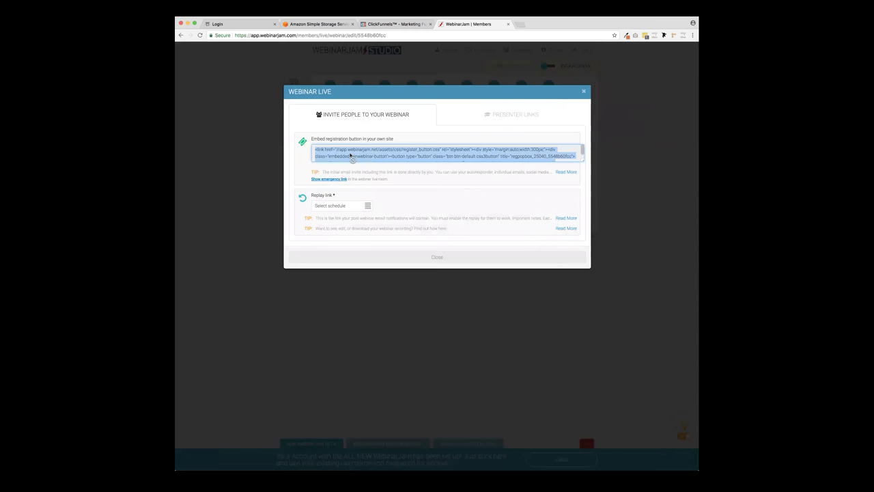
{"action": "left_click", "coordinate": [488, 117]}
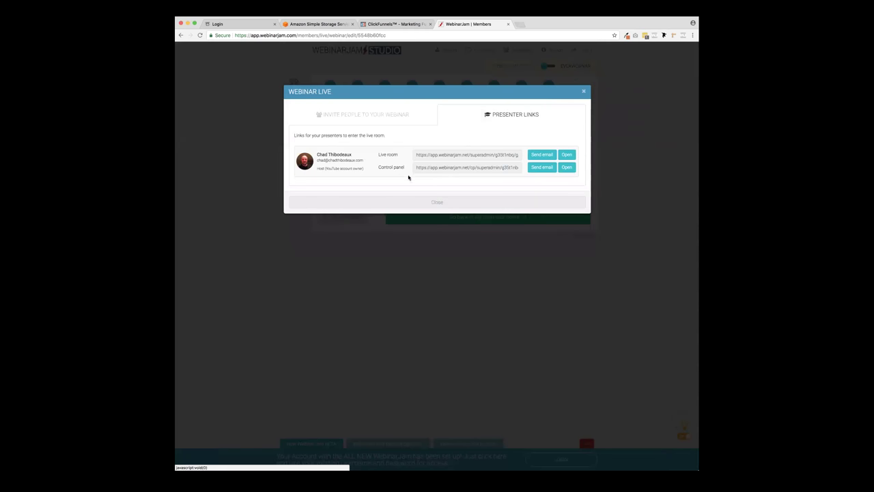
{"action": "left_click_drag", "start_coordinate": [543, 156], "coordinate": [404, 190]}
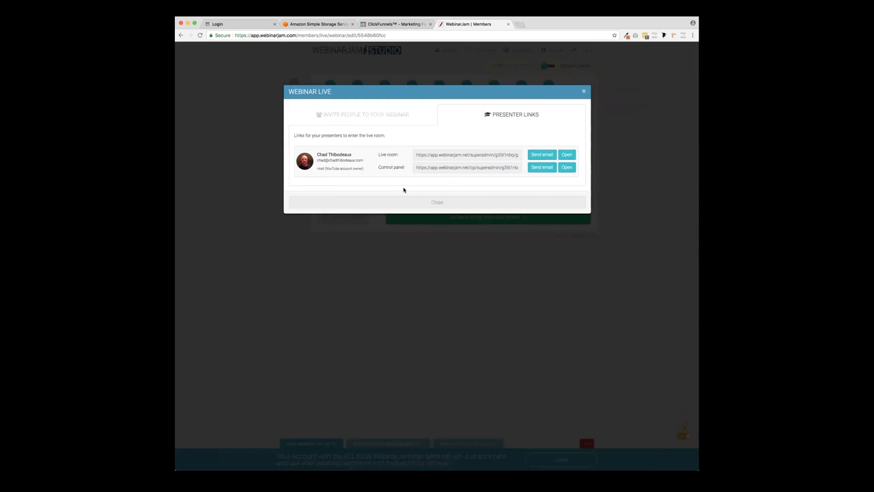
{"action": "left_click", "coordinate": [584, 91]}
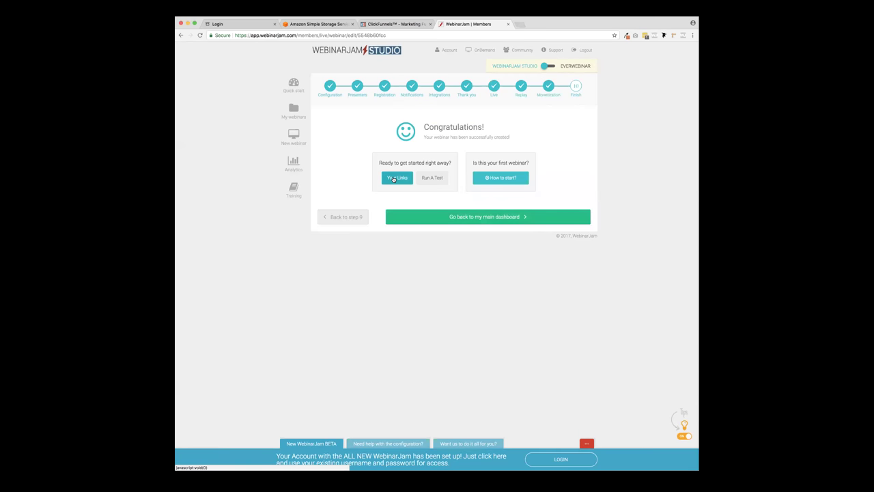
- Recheck the webinar links, return to the main WebinarJam dashboard, and switch to the ClickFunnels funnel
{"action": "left_click", "coordinate": [394, 178]}
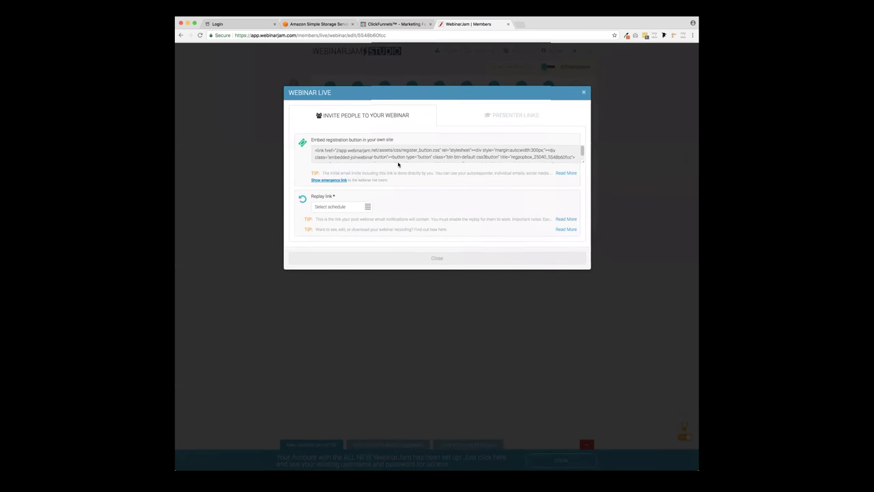
{"action": "left_click", "coordinate": [584, 92]}
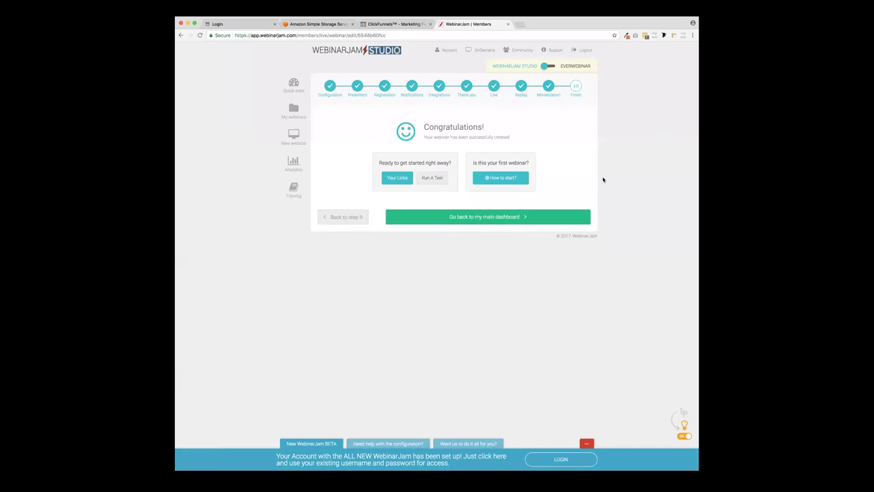
{"action": "left_click", "coordinate": [470, 220]}
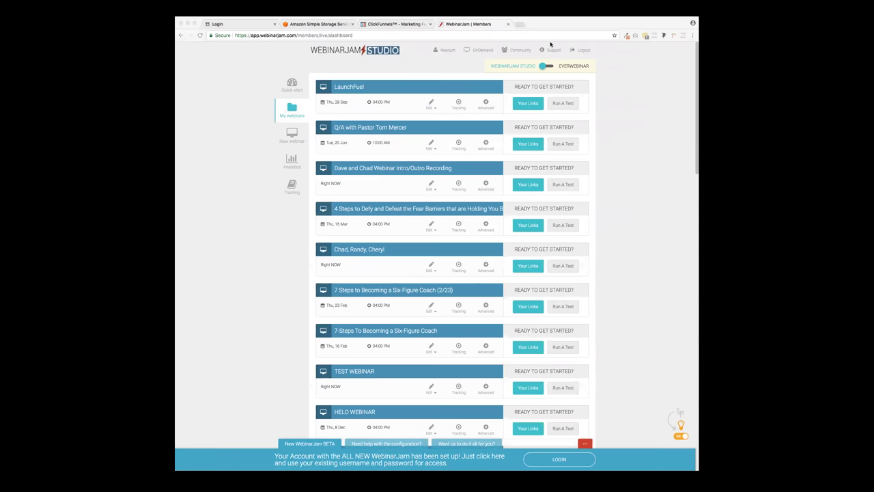
{"action": "left_click", "coordinate": [542, 446]}
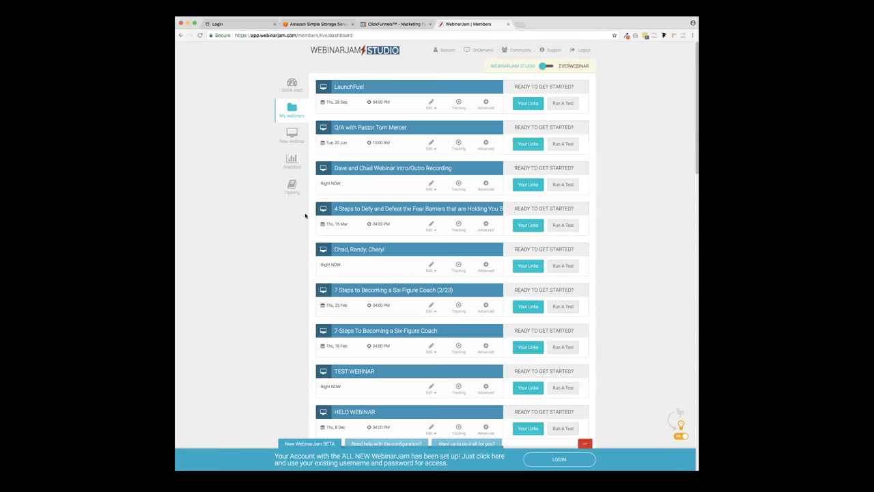
{"action": "left_click", "coordinate": [395, 24]}
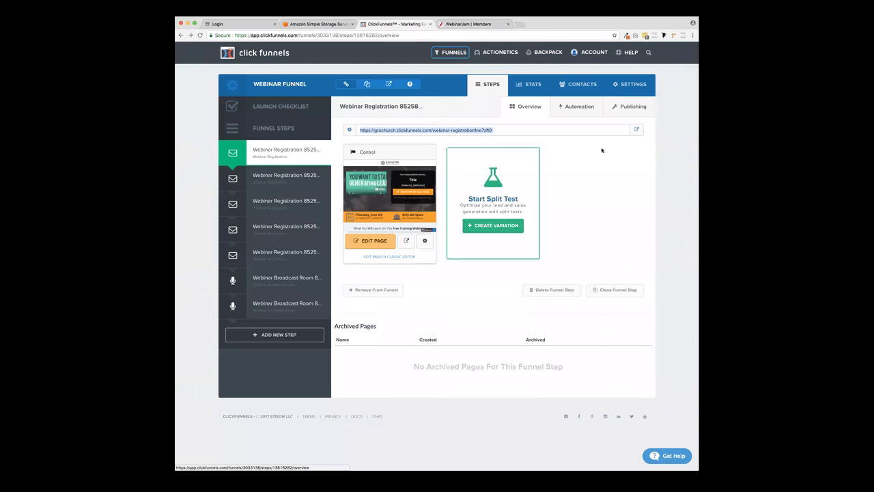
- In the registration page's integration settings, choose LIVE WEBINAR JAM as the integration
{"action": "left_click", "coordinate": [378, 241]}
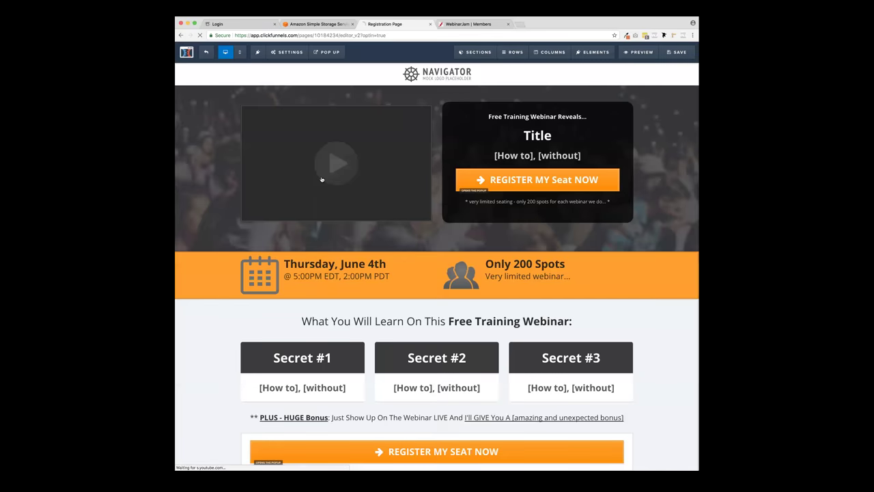
{"action": "left_click", "coordinate": [291, 54]}
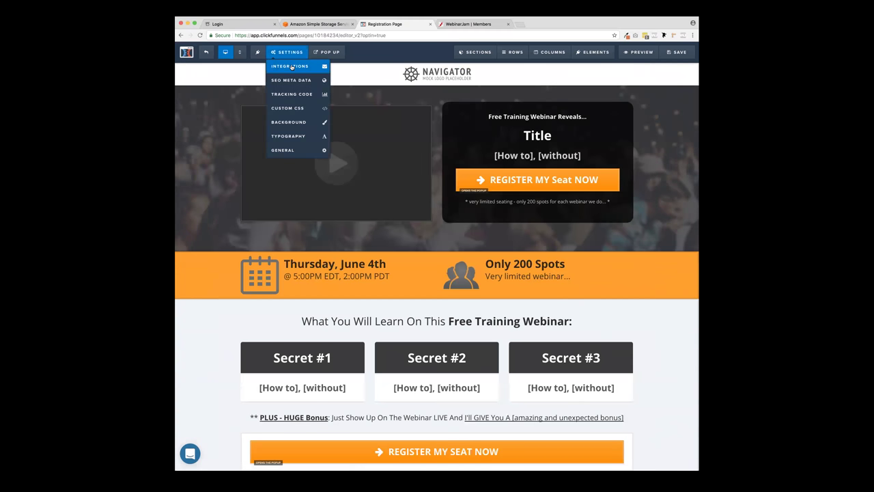
{"action": "left_click", "coordinate": [292, 66]}
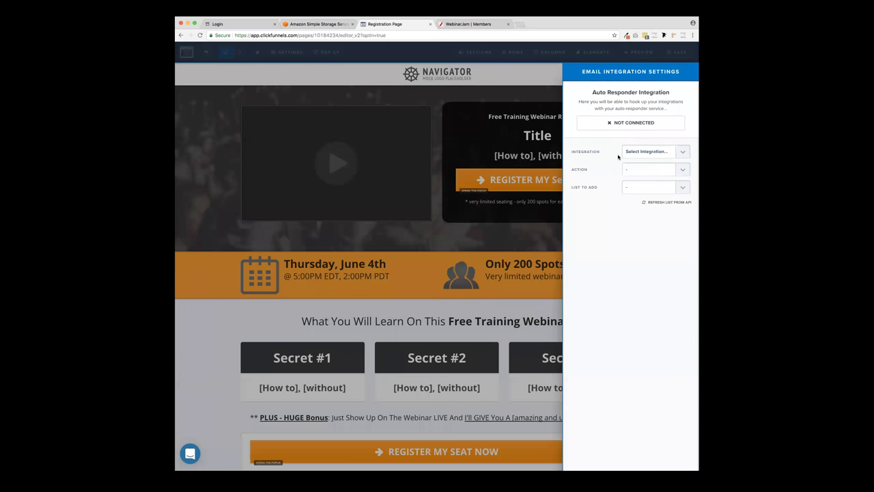
{"action": "left_click", "coordinate": [646, 156]}
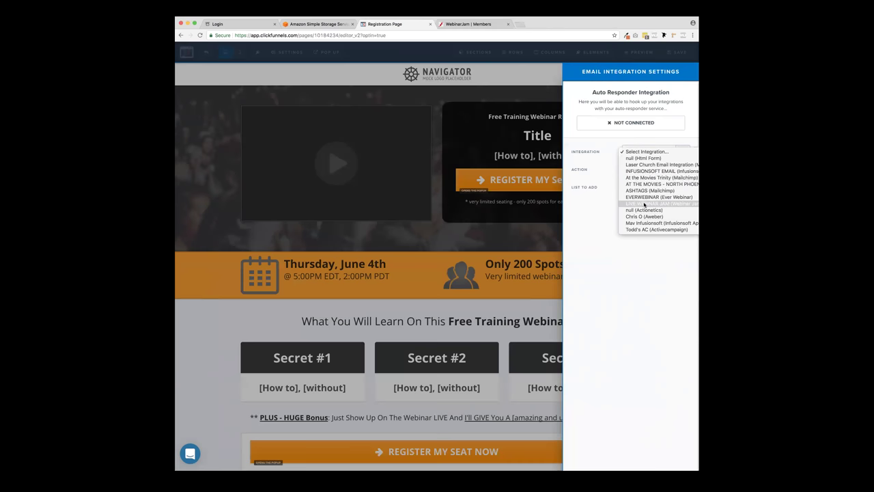
{"action": "left_click", "coordinate": [644, 204]}
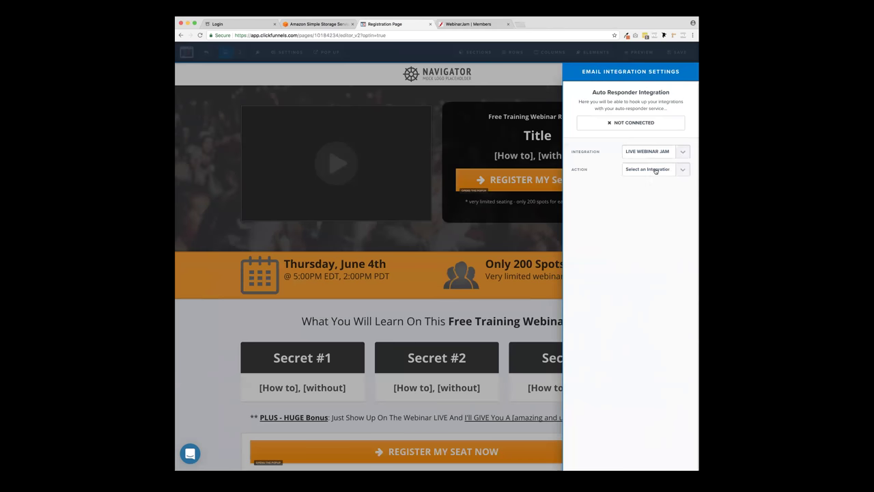
- Set the action to Register To Webinar and the list to the LaunchFuel webinar
{"action": "left_click", "coordinate": [656, 170]}
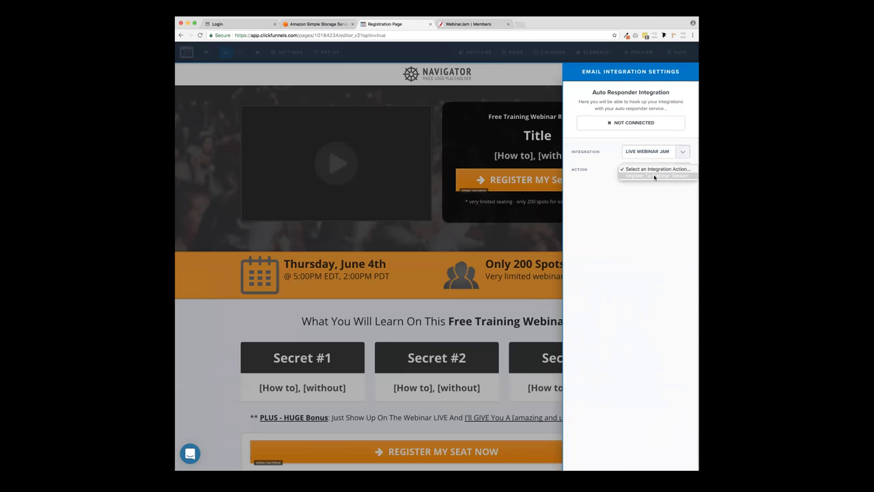
{"action": "left_click", "coordinate": [655, 177]}
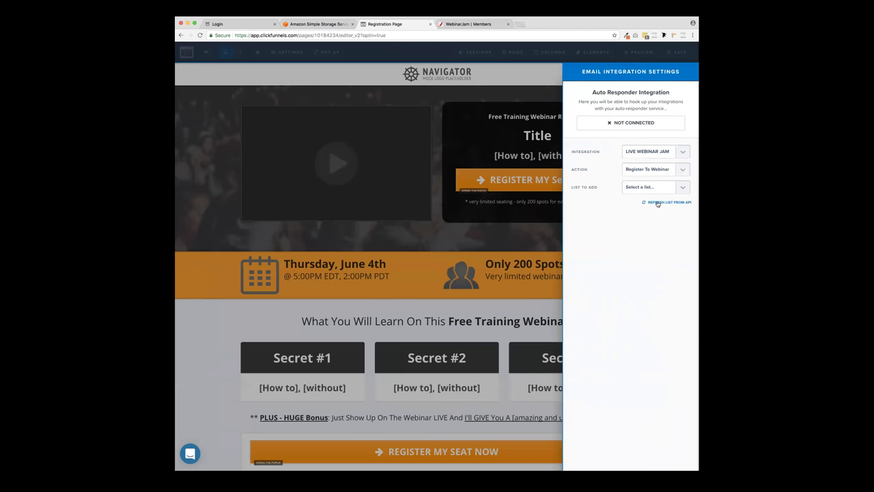
{"action": "left_click", "coordinate": [658, 203]}
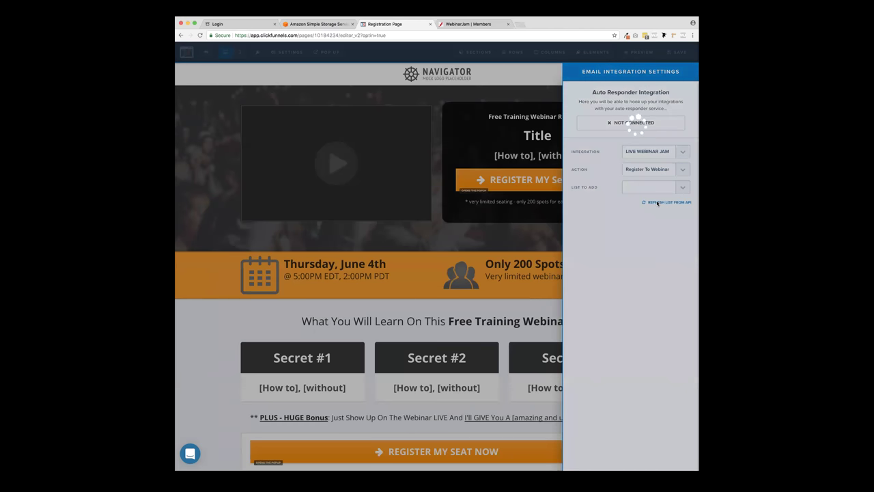
{"action": "left_click", "coordinate": [654, 188]}
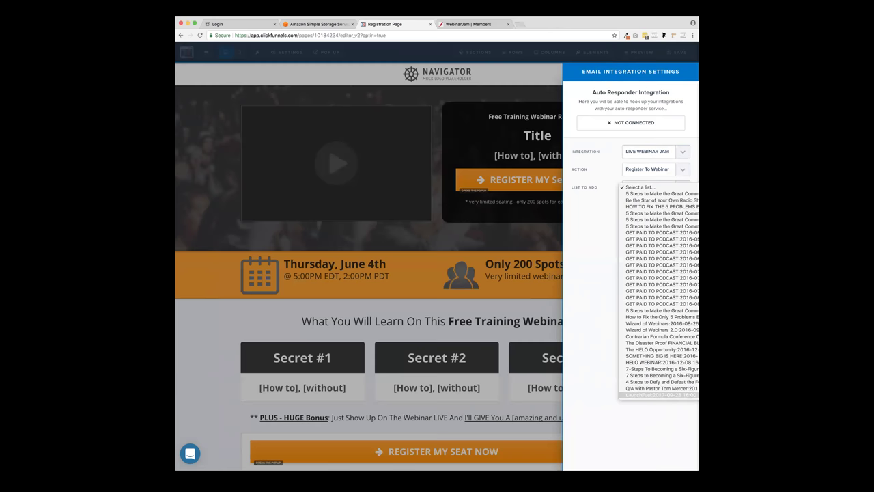
{"action": "left_click", "coordinate": [681, 396]}
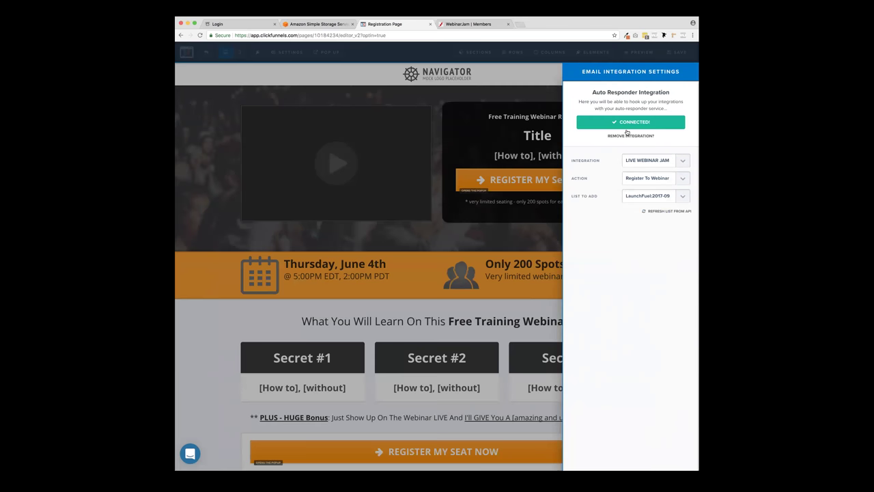
{"action": "left_click", "coordinate": [532, 236]}
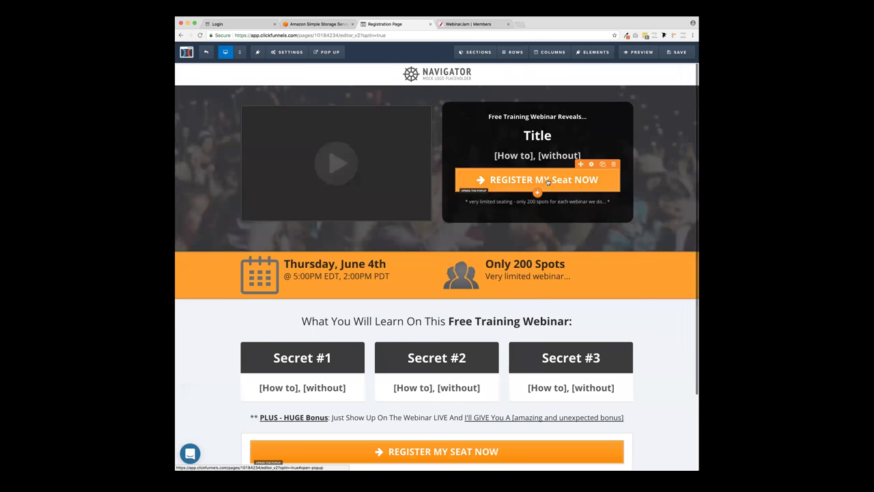
- Preview the registration page, submit a test sign-up with a name and e-mail, then return to WebinarJam
{"action": "left_click", "coordinate": [640, 52]}
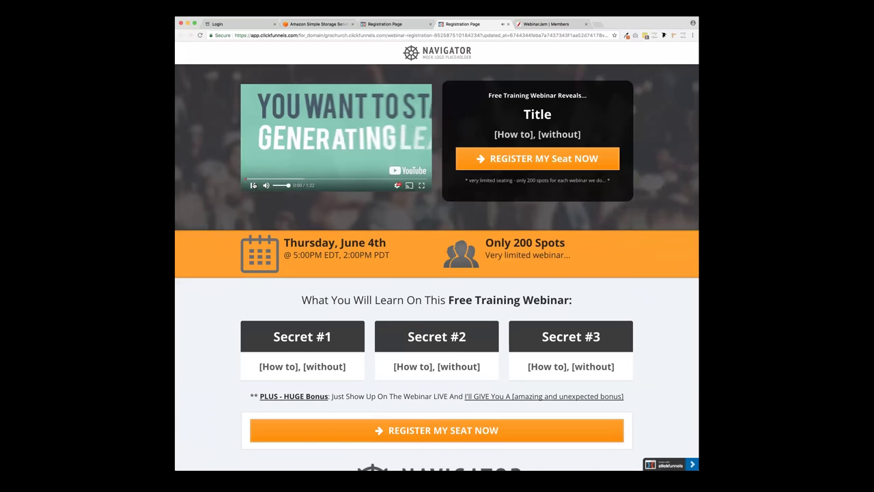
{"action": "left_click", "coordinate": [253, 185]}
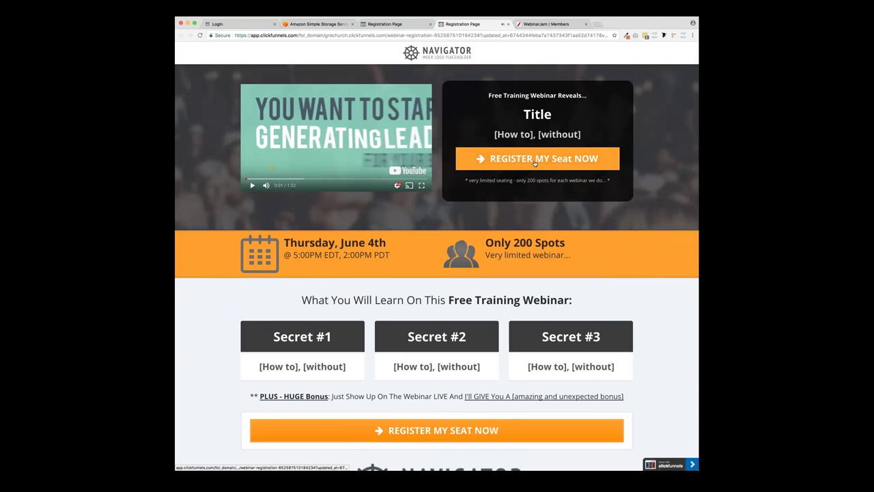
{"action": "left_click", "coordinate": [535, 161]}
{"action": "left_click", "coordinate": [412, 155]}
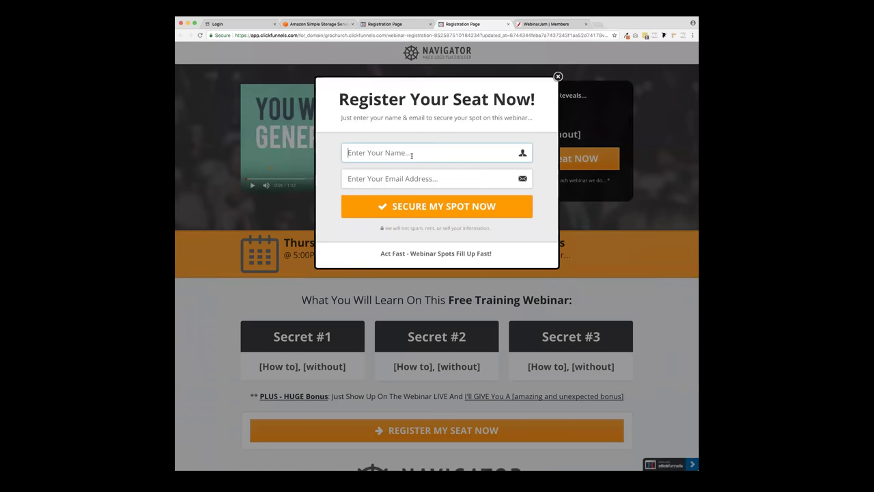
{"action": "type", "text": "Chad"}
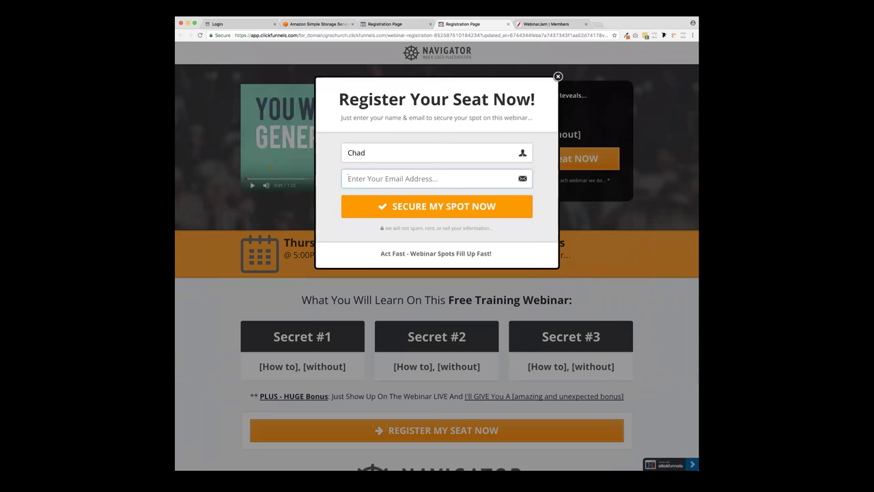
{"action": "type", "text": "chad"}
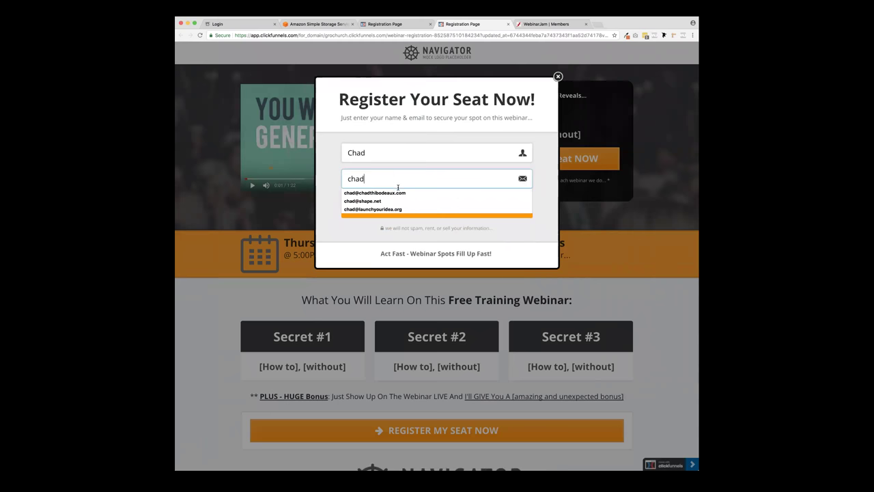
{"action": "left_click", "coordinate": [398, 193]}
{"action": "left_click", "coordinate": [403, 209]}
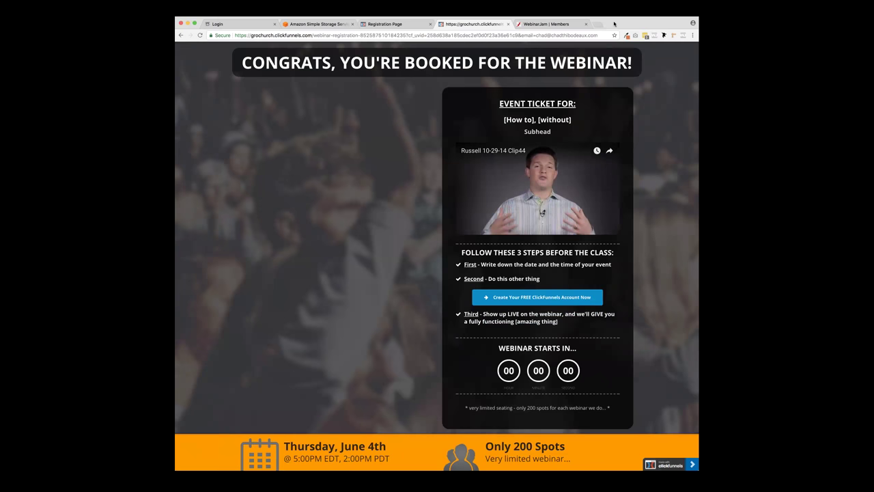
{"action": "left_click", "coordinate": [543, 24]}
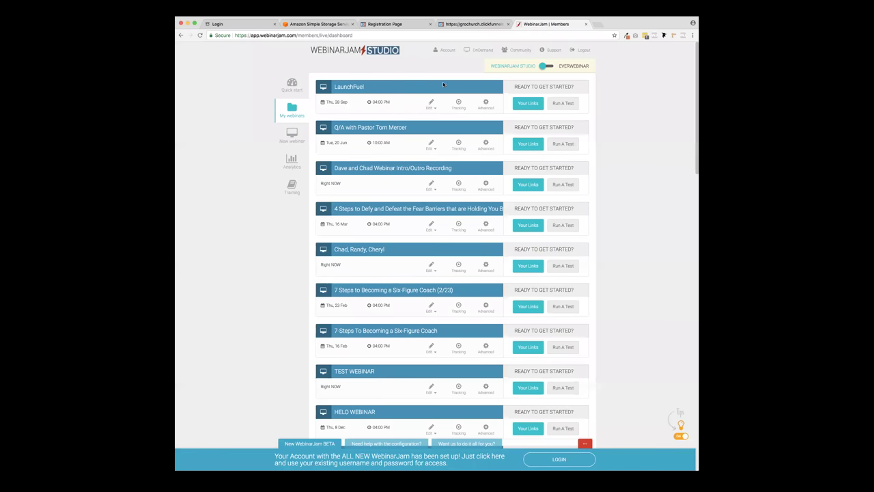
- Load WebinarJam analytics for the LaunchFuel webinar's Thursday 28 Sep 2017 session
{"action": "left_click", "coordinate": [293, 88]}
{"action": "left_click", "coordinate": [293, 161]}
{"action": "left_click", "coordinate": [421, 80]}
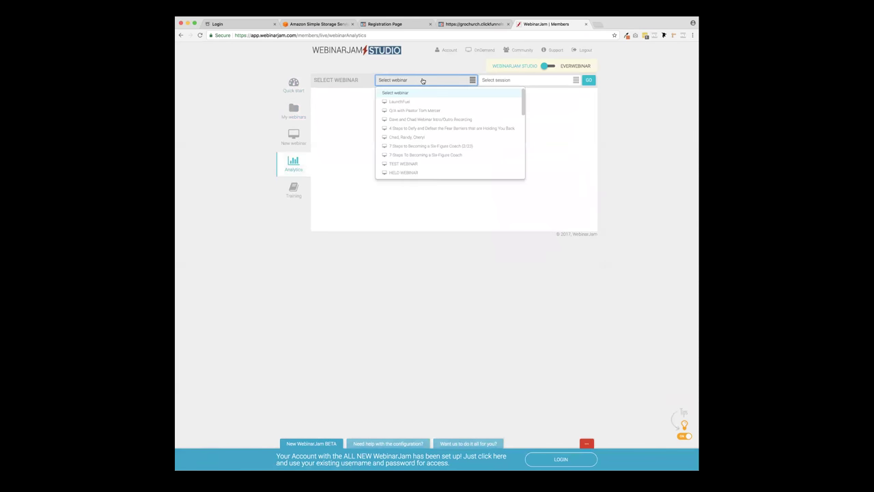
{"action": "left_click", "coordinate": [410, 102]}
{"action": "left_click", "coordinate": [504, 83]}
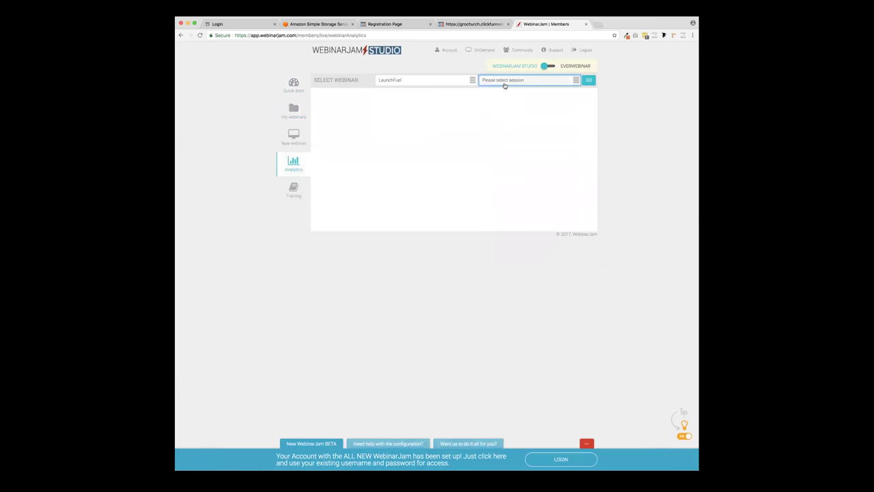
{"action": "left_click", "coordinate": [508, 101]}
{"action": "left_click", "coordinate": [589, 80]}
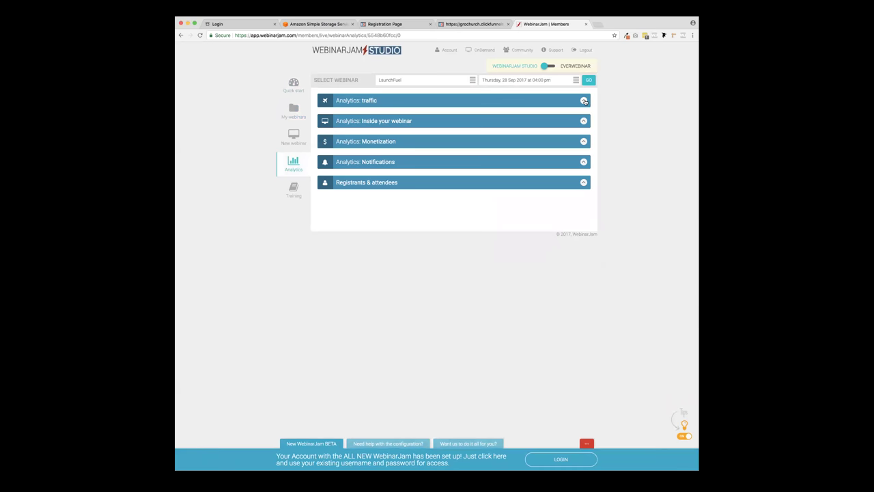
- Reload and expand the registrants and attendees list, then close the WebinarJam and booking tabs
{"action": "left_click", "coordinate": [584, 101]}
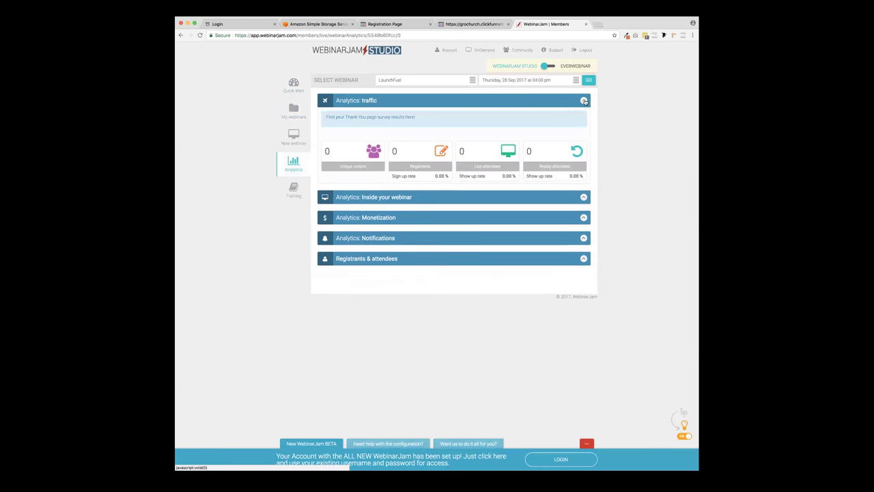
{"action": "left_click", "coordinate": [413, 34]}
{"action": "key", "text": "Return"}
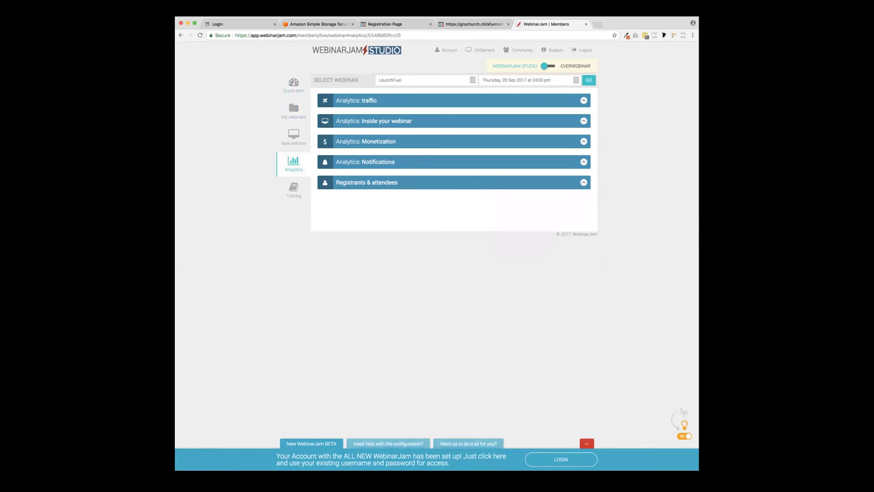
{"action": "left_click", "coordinate": [584, 100]}
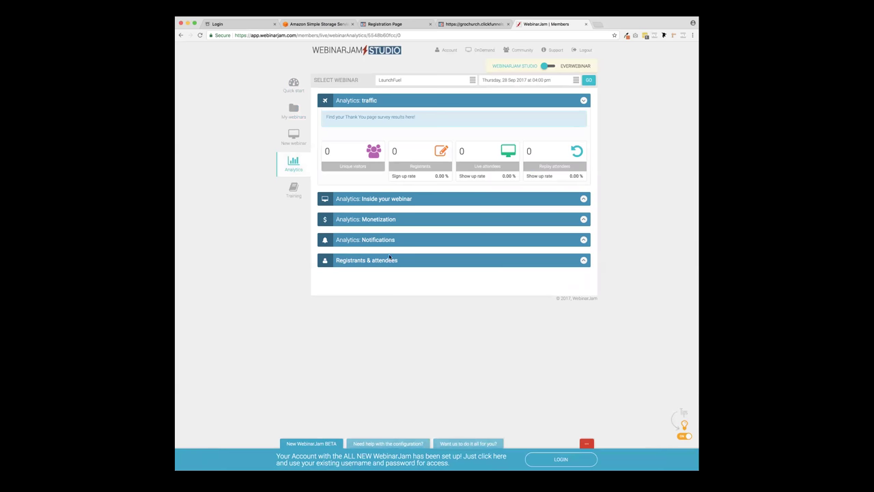
{"action": "left_click", "coordinate": [584, 261]}
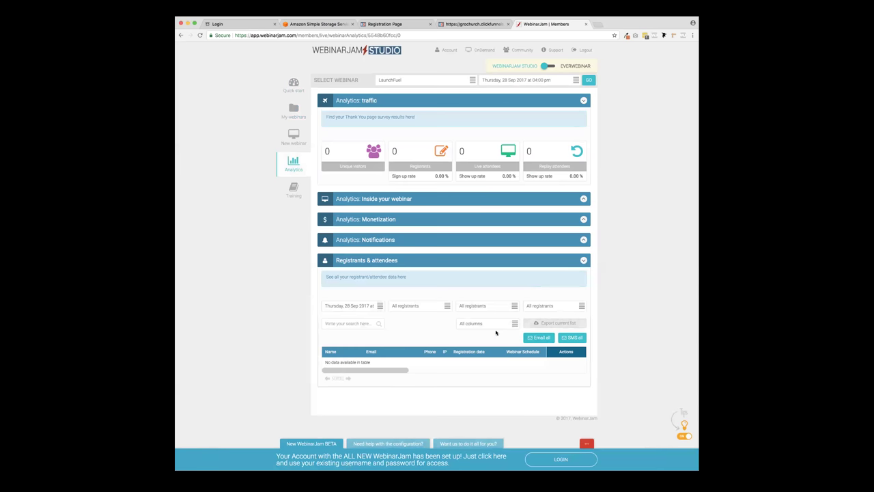
{"action": "left_click", "coordinate": [586, 24]}
{"action": "left_click", "coordinate": [508, 24]}
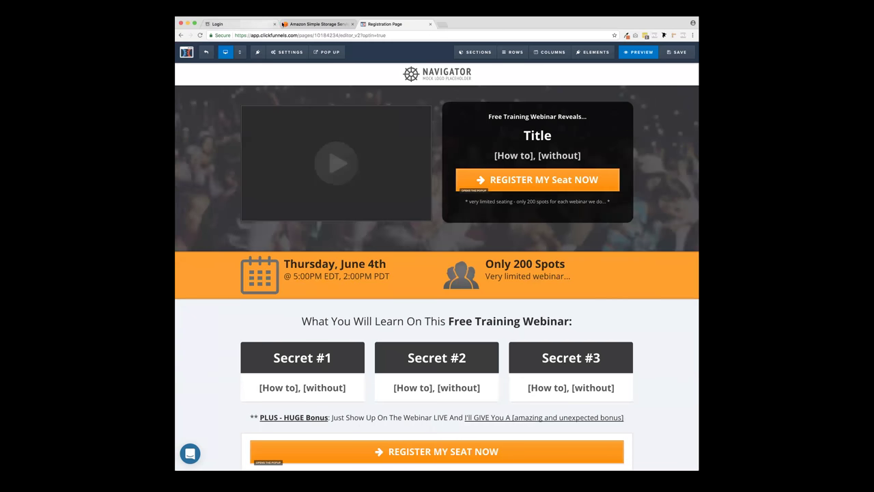
- Glance at the Amazon S3 tab, return to the ClickFunnels editor, and select the address bar
{"action": "left_click", "coordinate": [311, 24]}
{"action": "left_click", "coordinate": [378, 25]}
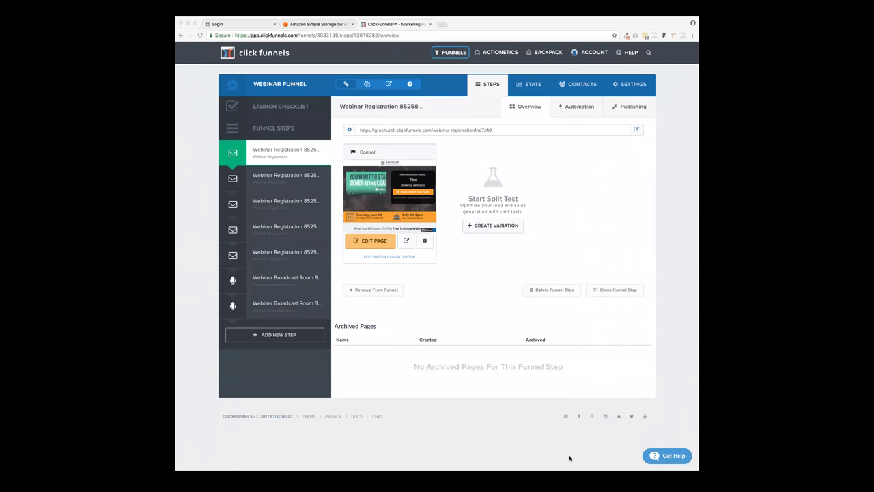
{"action": "left_click", "coordinate": [567, 376]}
{"action": "left_click", "coordinate": [401, 36]}
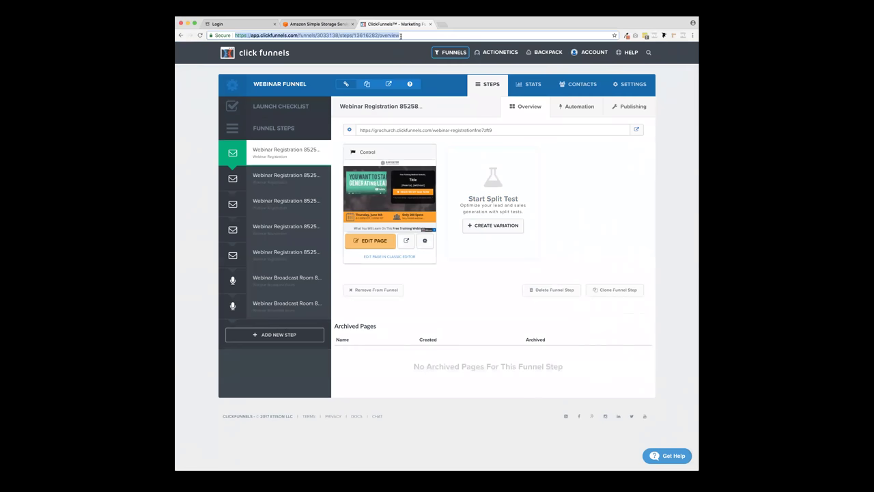
- Search the web for 'camtasi' and browse TechSmith's Camtasia video editor page
{"action": "type", "text": "camtasi"}
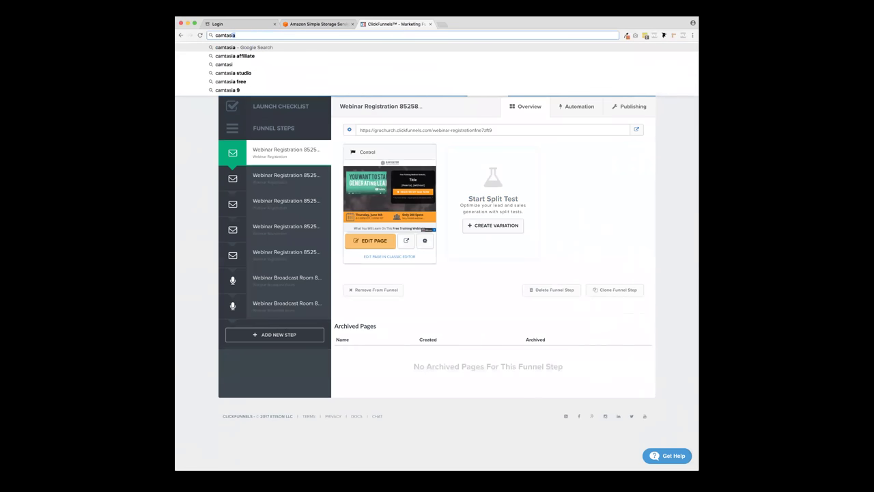
{"action": "key", "text": "Return"}
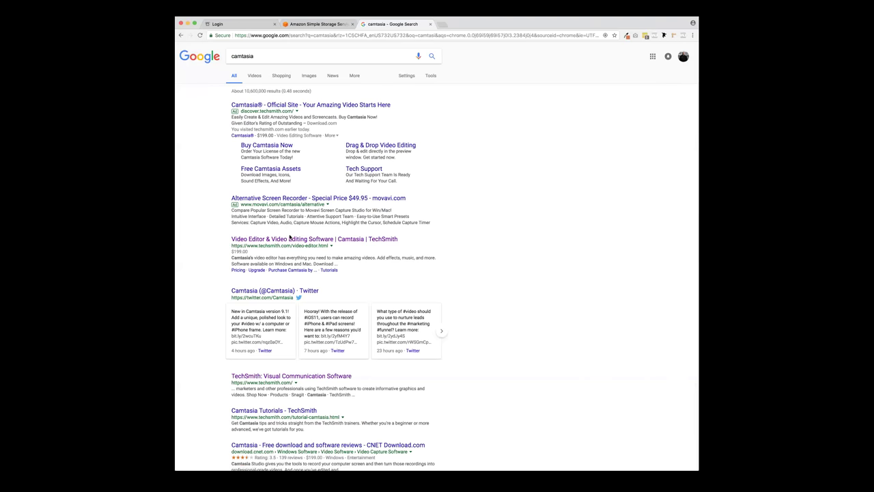
{"action": "left_click", "coordinate": [290, 239]}
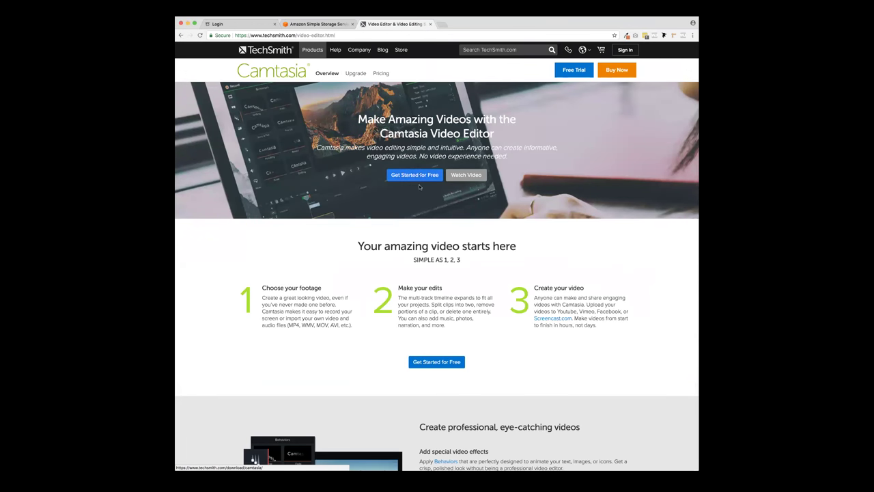
{"action": "scroll", "coordinate": [431, 230], "scroll_direction": "down", "scroll_amount": 10}
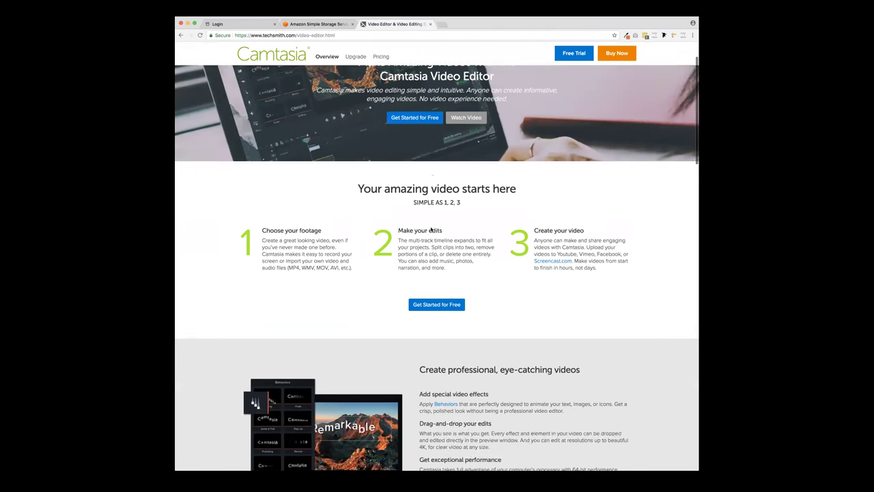
{"action": "scroll", "coordinate": [431, 227], "scroll_direction": "down", "scroll_amount": 4}
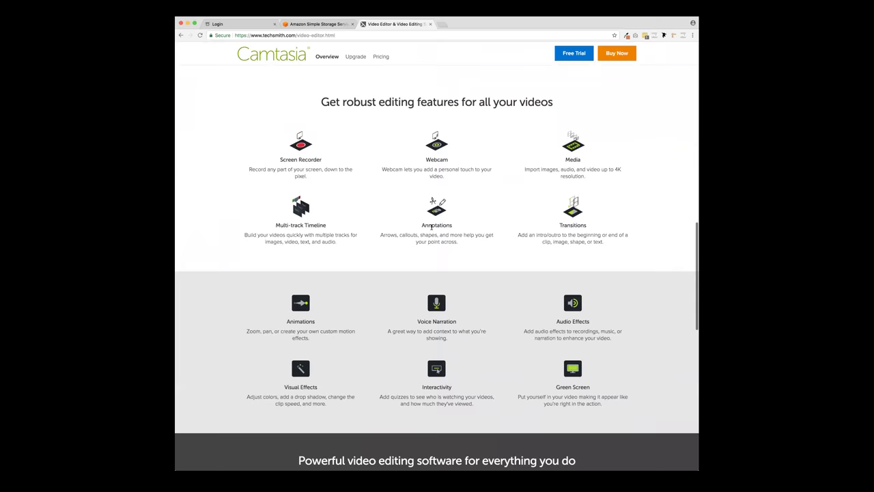
{"action": "scroll", "coordinate": [431, 227], "scroll_direction": "up", "scroll_amount": 15}
{"action": "scroll", "coordinate": [432, 226], "scroll_direction": "up", "scroll_amount": 2}
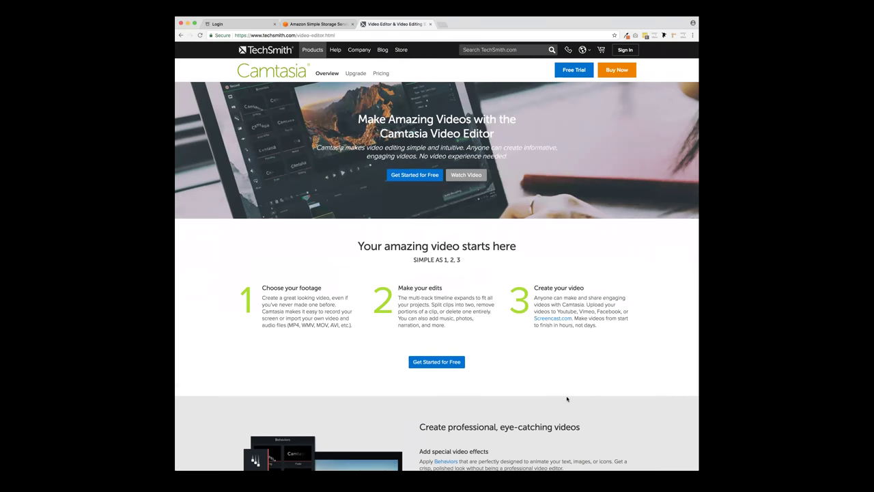
- Take a screenshot, refocus the browser, and close the Camtasia tab
{"action": "key", "text": "super+shift+4"}
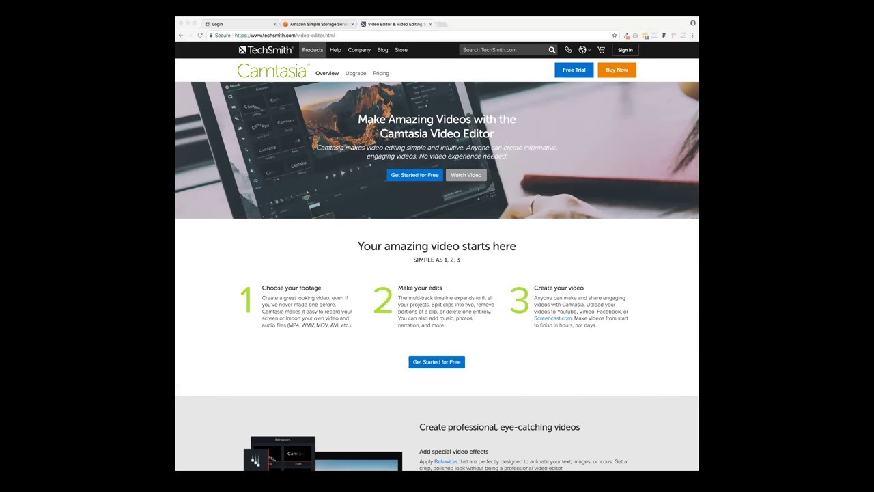
{"action": "left_click", "coordinate": [574, 462]}
{"action": "left_click", "coordinate": [523, 446]}
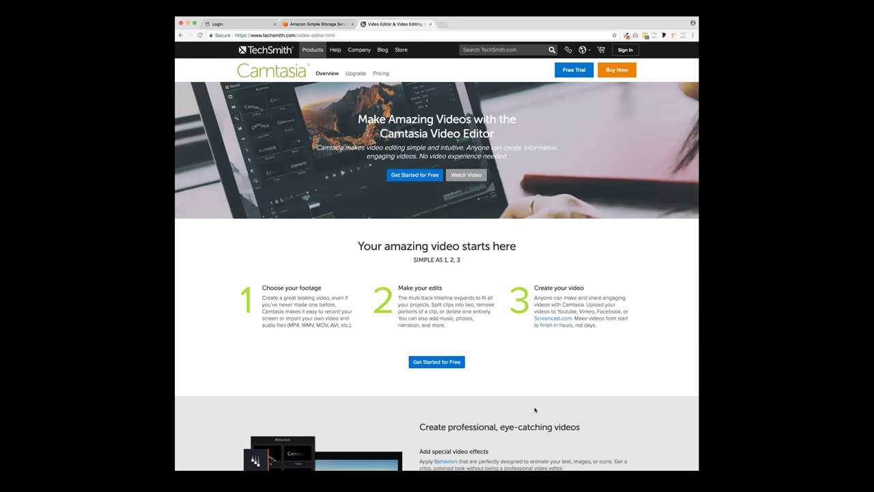
{"action": "left_click", "coordinate": [431, 24]}
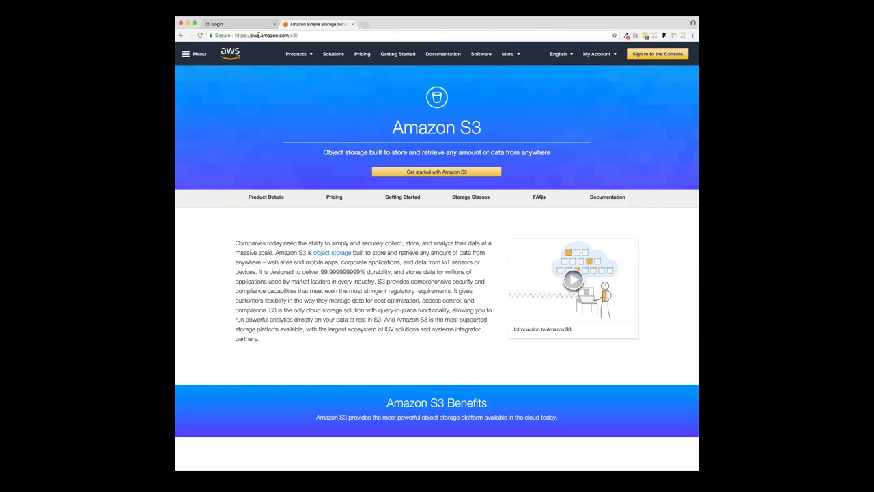
- In a new tab, search for 's3 ama' and open the Amazon S3 product page
{"action": "left_click", "coordinate": [299, 35]}
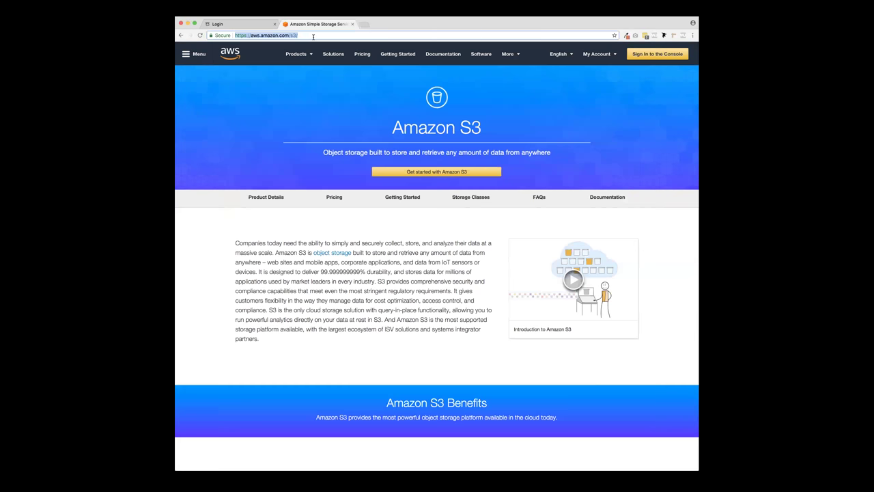
{"action": "left_click", "coordinate": [363, 25]}
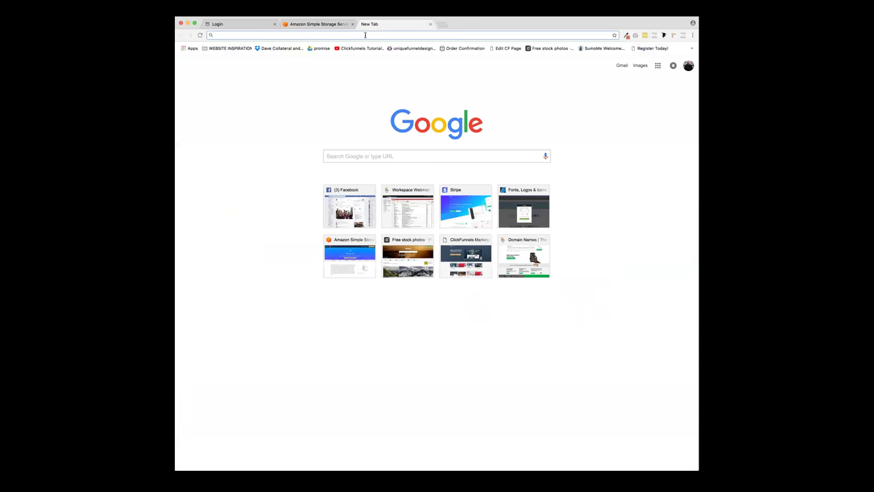
{"action": "type", "text": "s3 amazon"}
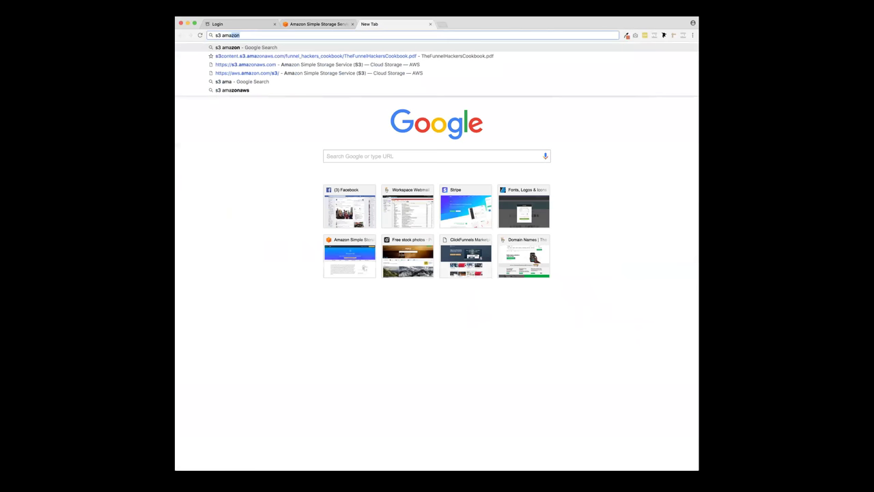
{"action": "key", "text": "Return"}
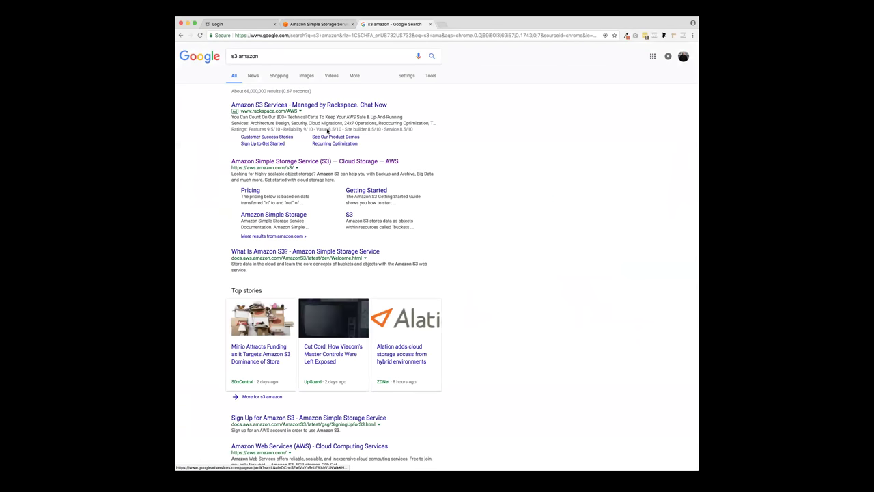
{"action": "left_click", "coordinate": [296, 164]}
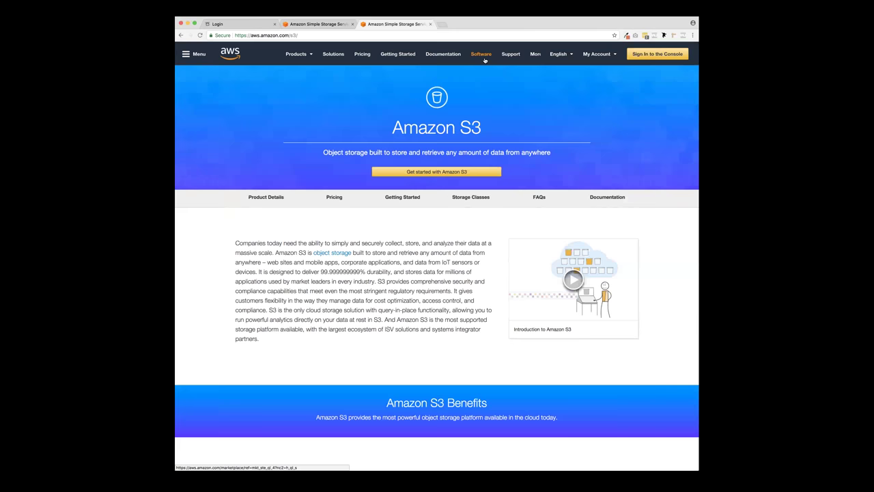
- Sign in to the AWS console with saved credentials and open S3
{"action": "left_click", "coordinate": [659, 56]}
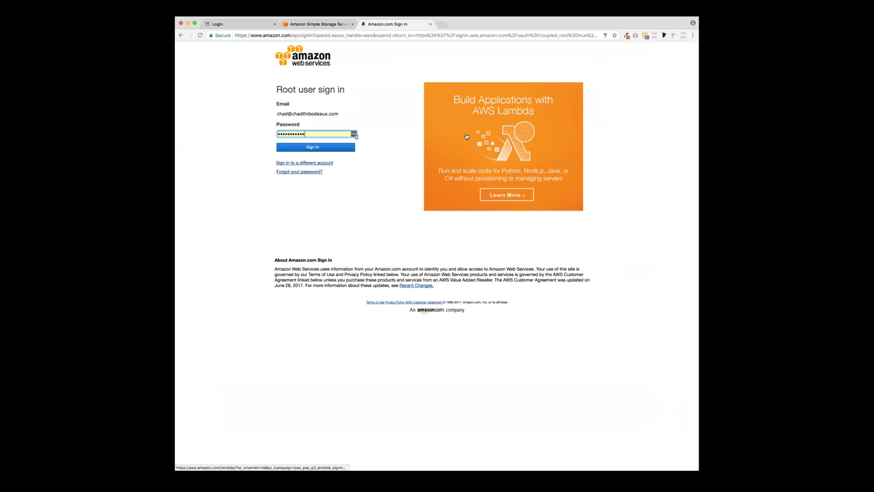
{"action": "left_click", "coordinate": [343, 150]}
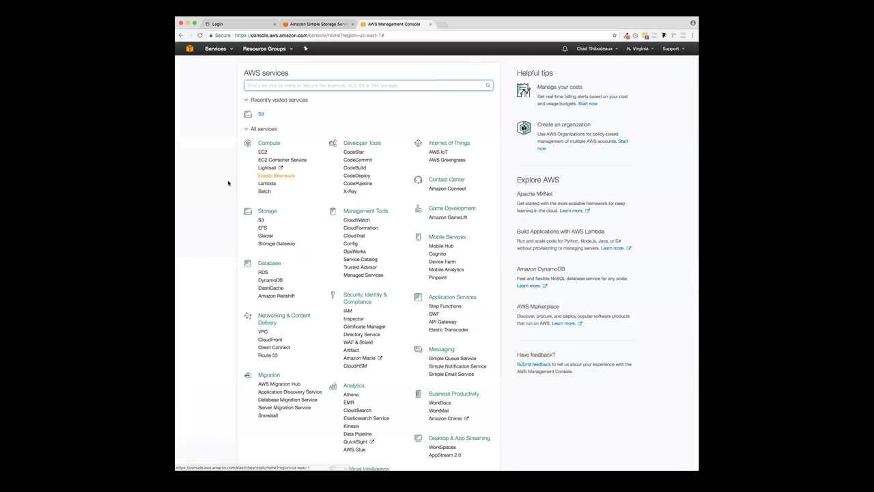
{"action": "left_click", "coordinate": [261, 117]}
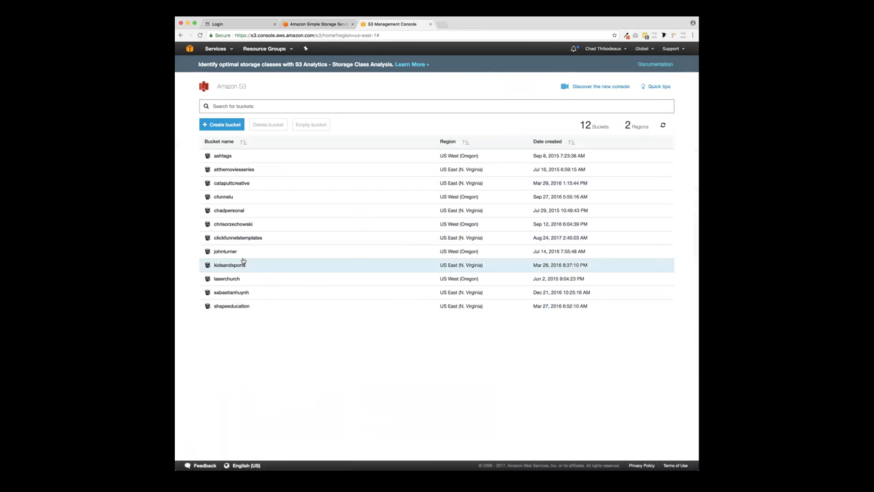
- Upload Launch28 Class 6.pdf into the catapultcreative bucket's LAUNCH28 folder, leaving public read access off
{"action": "left_click", "coordinate": [236, 185]}
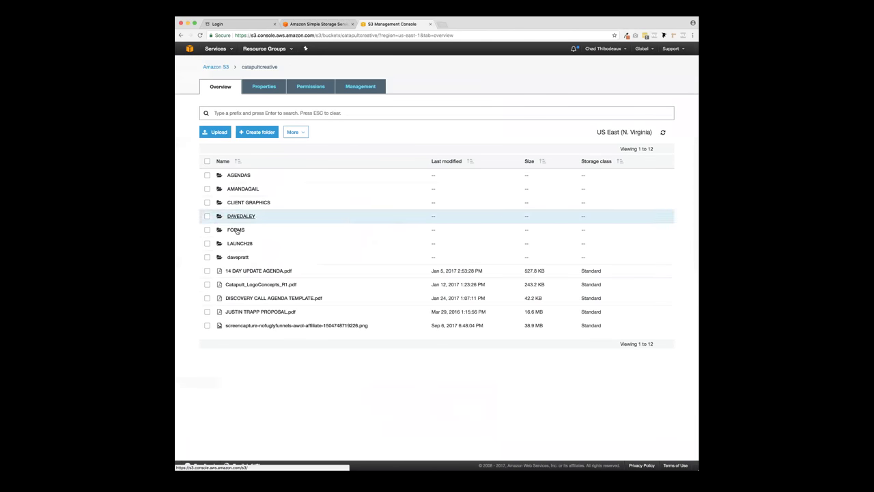
{"action": "left_click", "coordinate": [239, 244]}
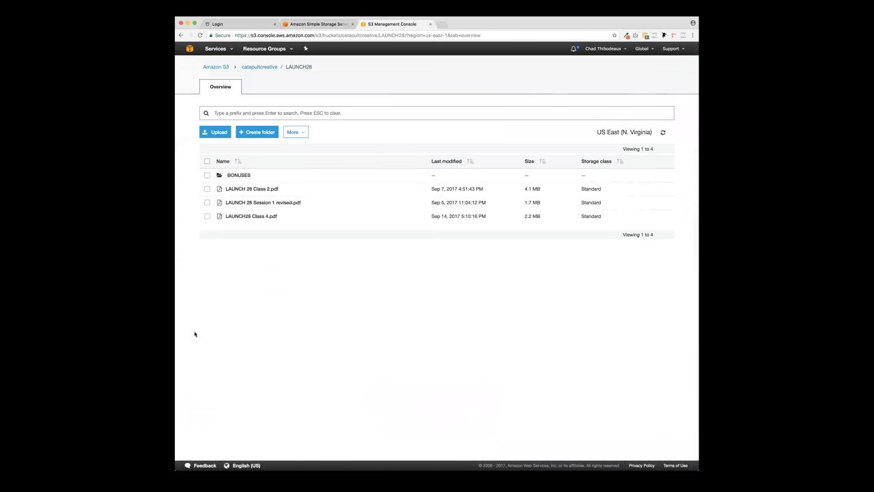
{"action": "left_click", "coordinate": [217, 133]}
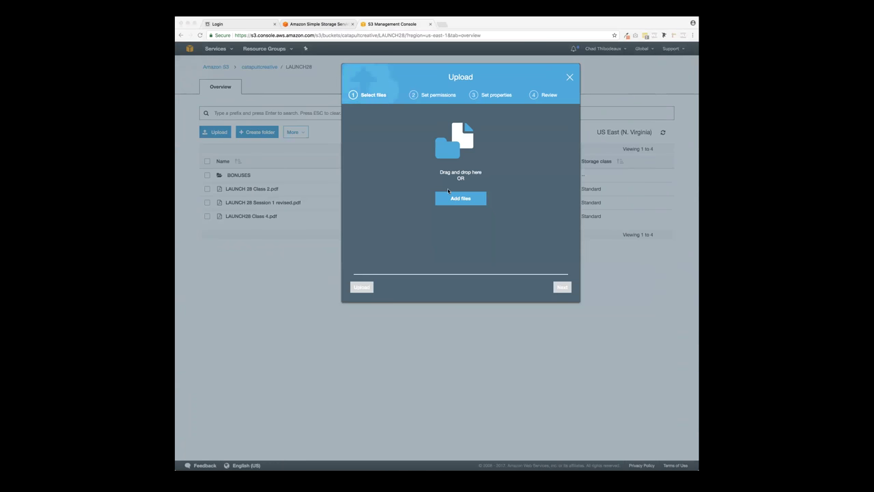
{"action": "left_click_drag", "start_coordinate": [448, 190], "coordinate": [451, 179]}
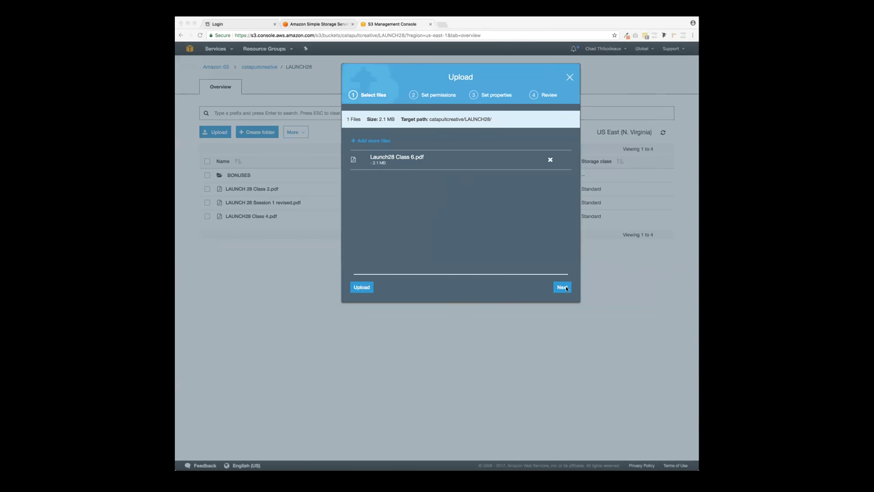
{"action": "left_click", "coordinate": [564, 287]}
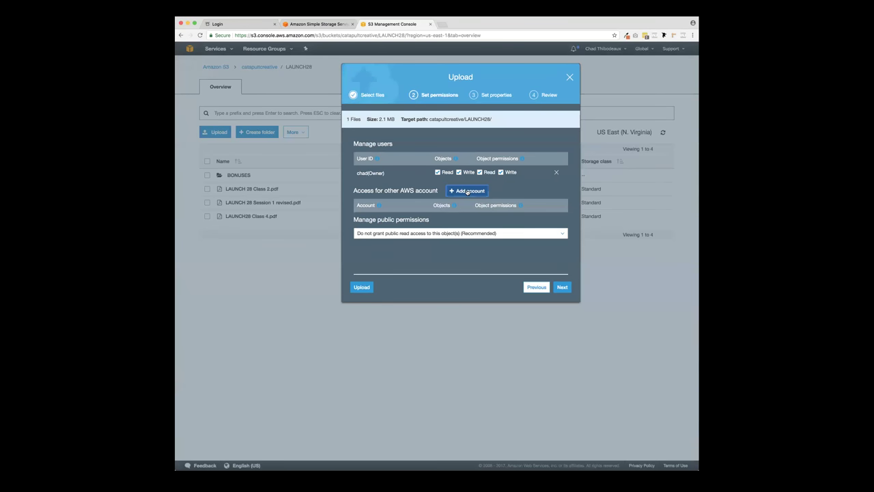
{"action": "left_click", "coordinate": [468, 192]}
{"action": "left_click", "coordinate": [555, 171]}
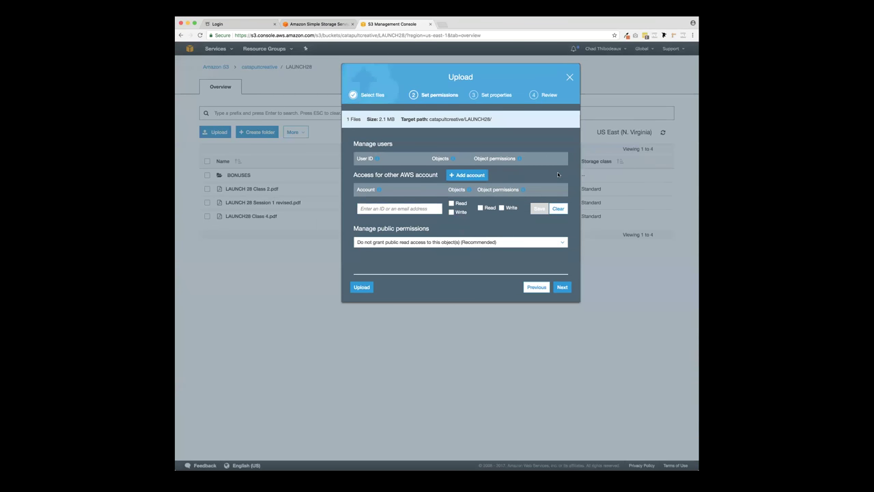
{"action": "left_click", "coordinate": [387, 243]}
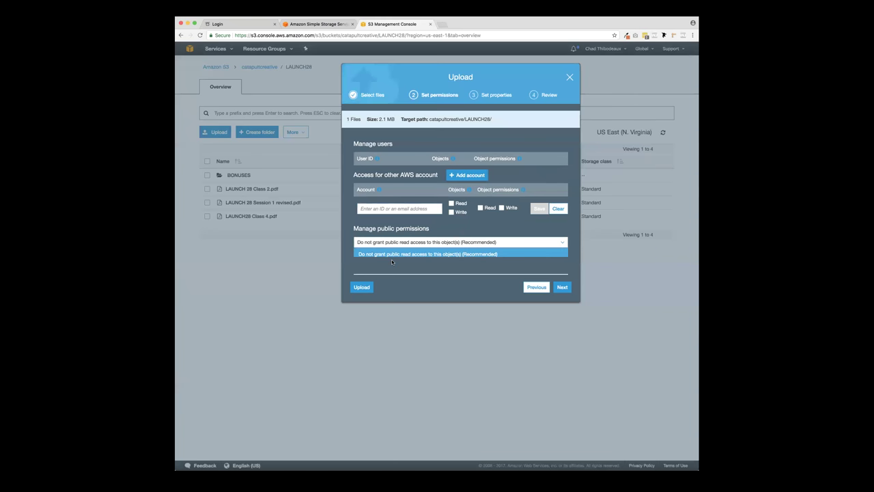
{"action": "left_click", "coordinate": [391, 261]}
{"action": "left_click", "coordinate": [525, 288]}
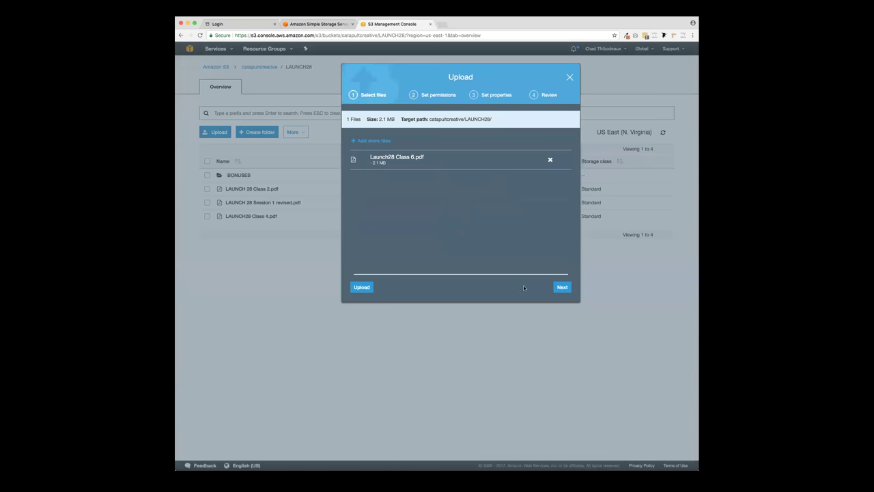
{"action": "left_click", "coordinate": [362, 287]}
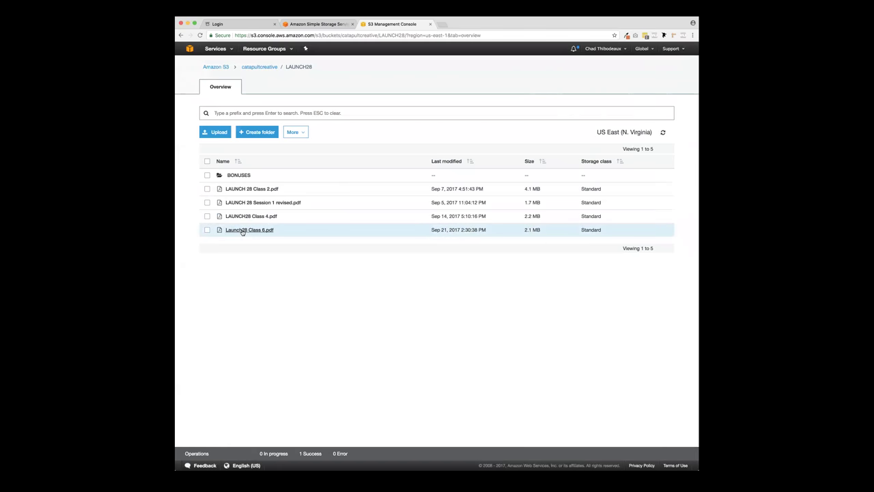
- Make the uploaded Launch28 Class 6.pdf public and open its object link in the browser
{"action": "left_click", "coordinate": [243, 230]}
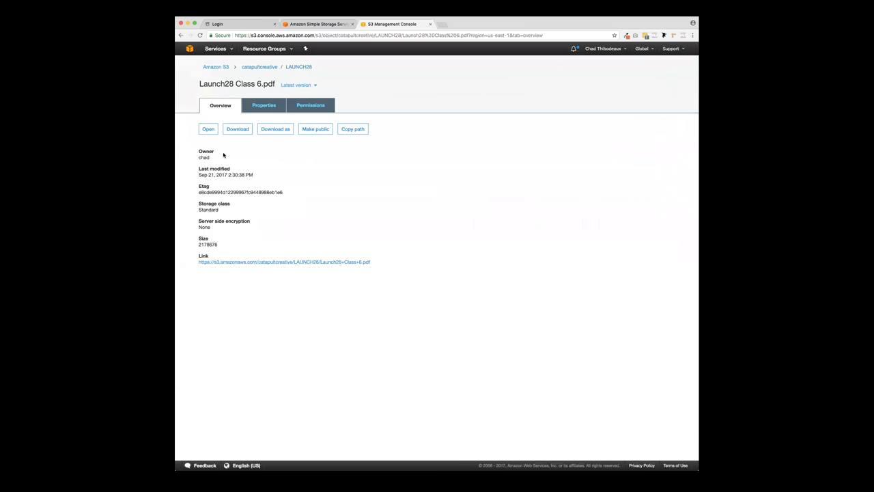
{"action": "left_click", "coordinate": [325, 263]}
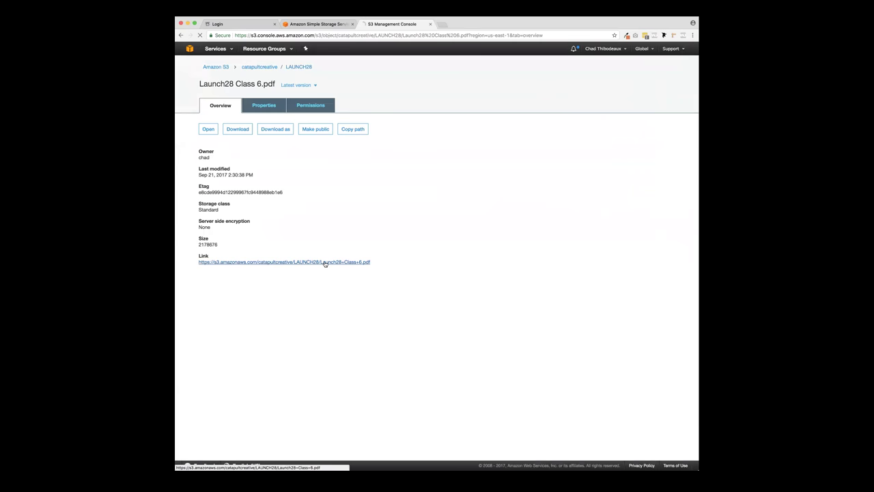
{"action": "left_click", "coordinate": [181, 34]}
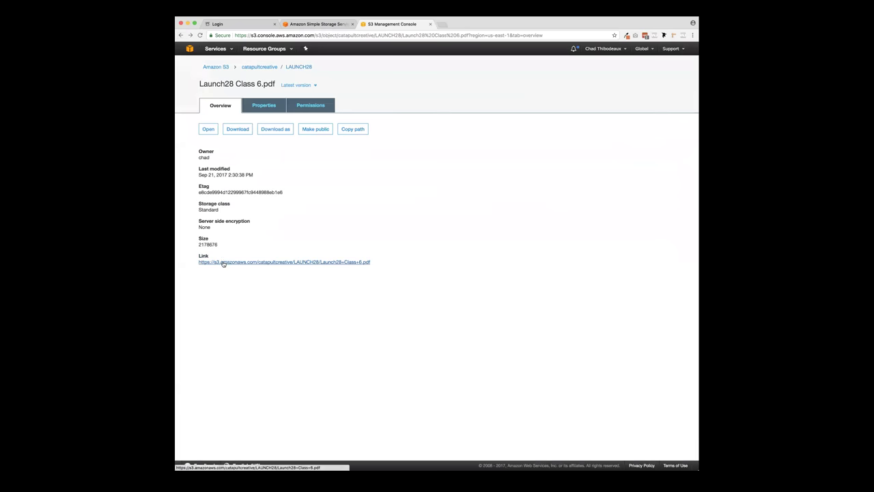
{"action": "left_click", "coordinate": [321, 130]}
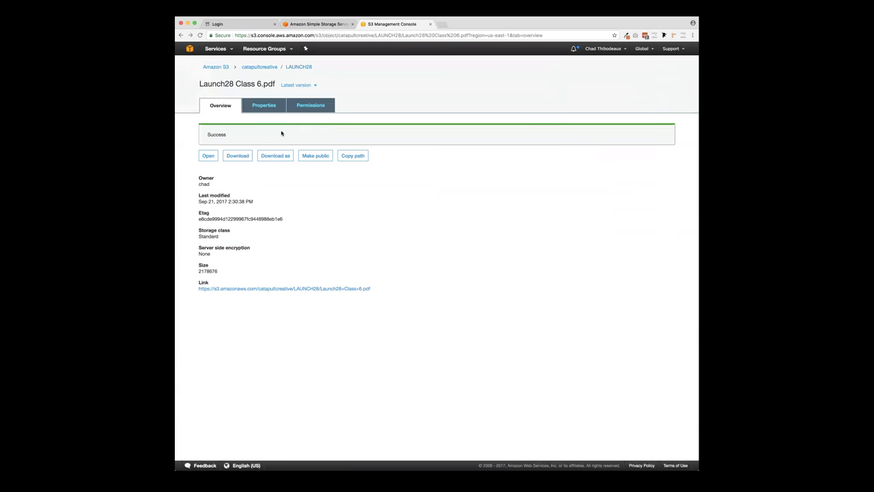
{"action": "left_click", "coordinate": [344, 289]}
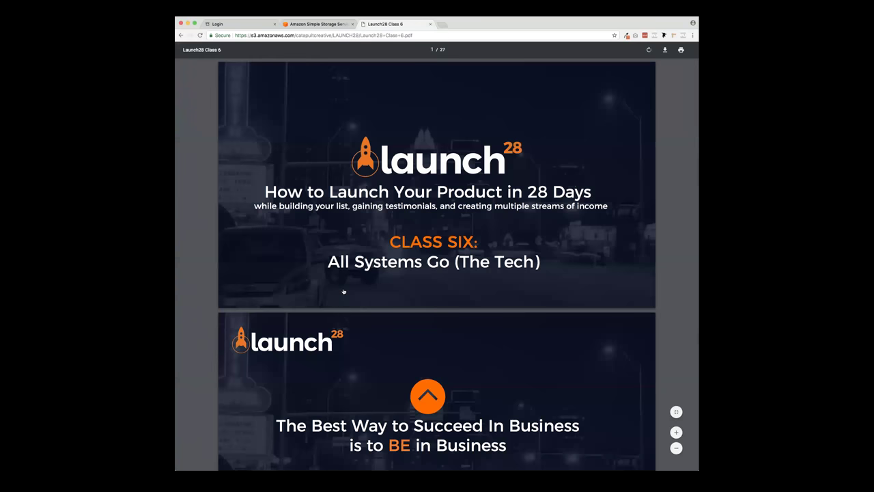
- Copy the PDF's S3 web address and start a new tab addressed to bit.ly
{"action": "left_click", "coordinate": [355, 36]}
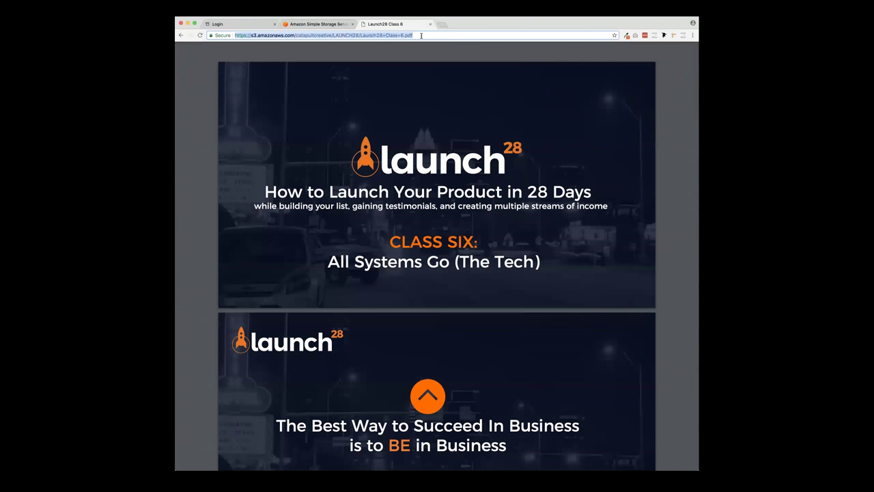
{"action": "left_click", "coordinate": [289, 26]}
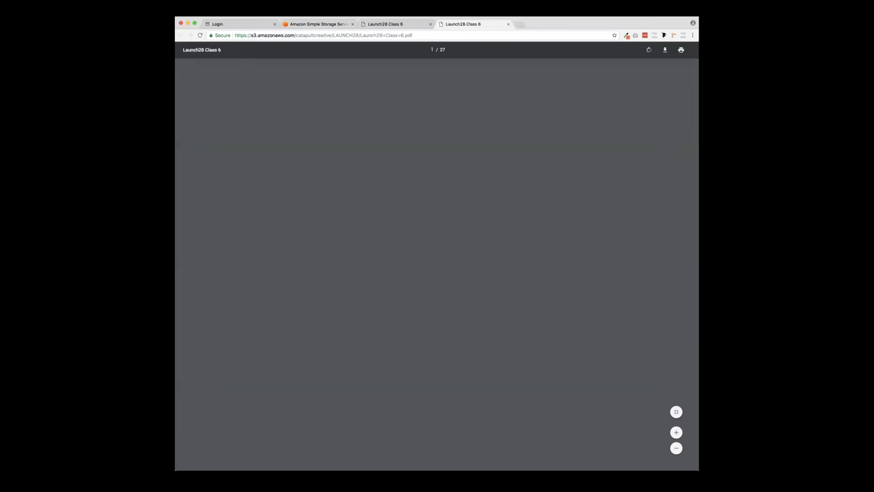
{"action": "scroll", "coordinate": [460, 220], "scroll_direction": "down", "scroll_amount": 10}
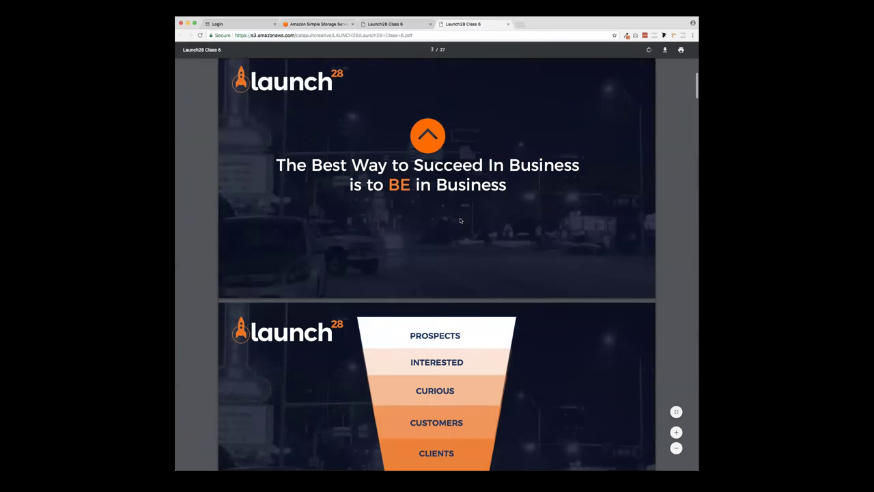
{"action": "scroll", "coordinate": [460, 220], "scroll_direction": "down", "scroll_amount": 5}
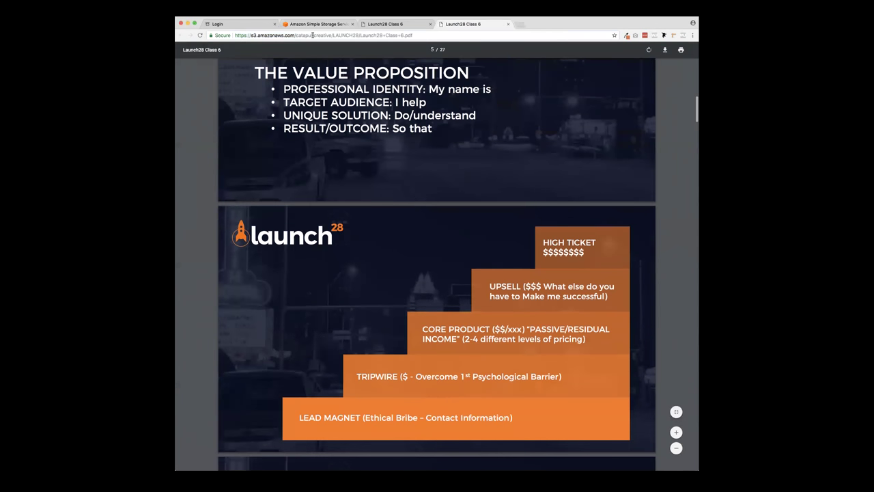
{"action": "left_click", "coordinate": [313, 35]}
{"action": "key", "text": "super+c"}
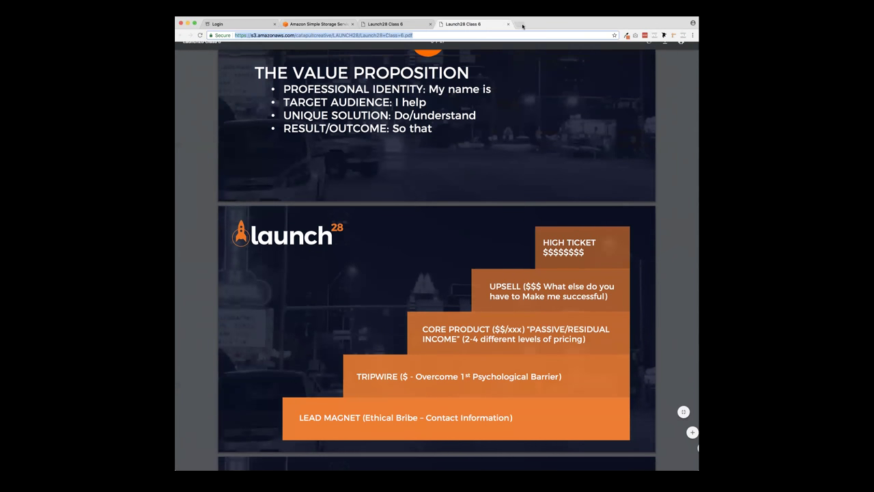
{"action": "key", "text": "super+t"}
{"action": "type", "text": "bit.ly"}
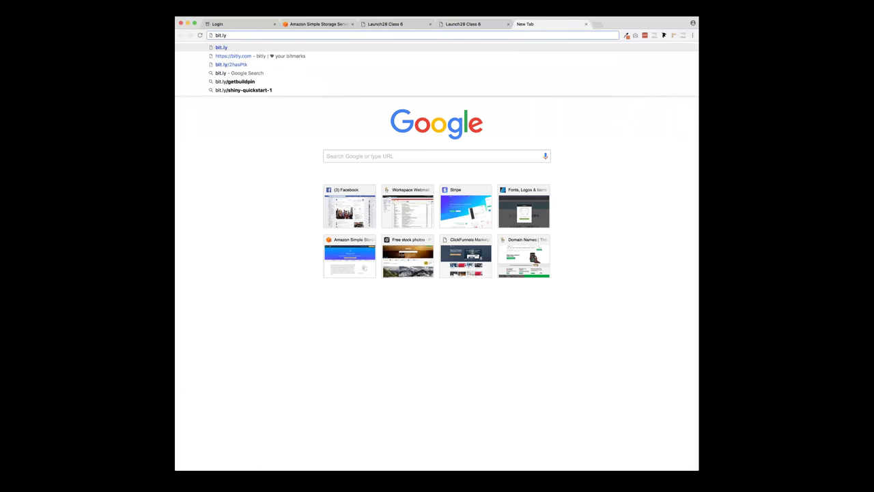
- Shorten the pasted S3 PDF link on Bitly and copy the resulting short link
{"action": "key", "text": "Return"}
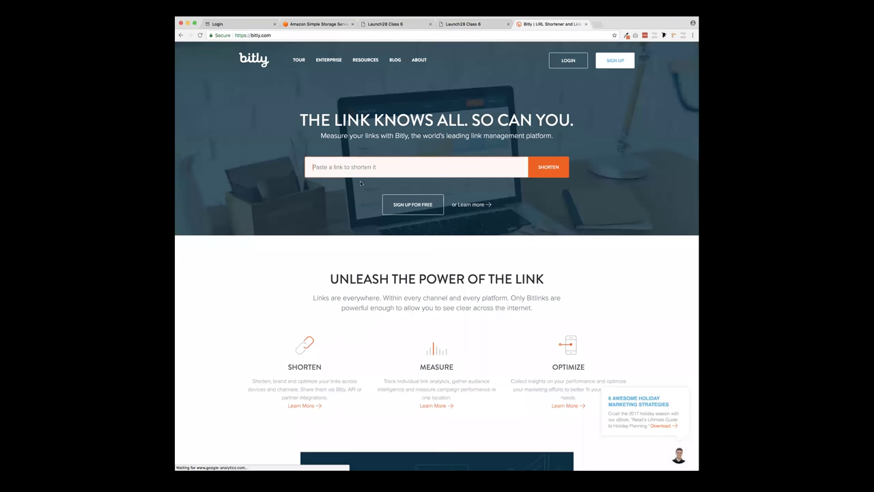
{"action": "left_click", "coordinate": [315, 168]}
{"action": "key", "text": "super+v"}
{"action": "key", "text": "Return"}
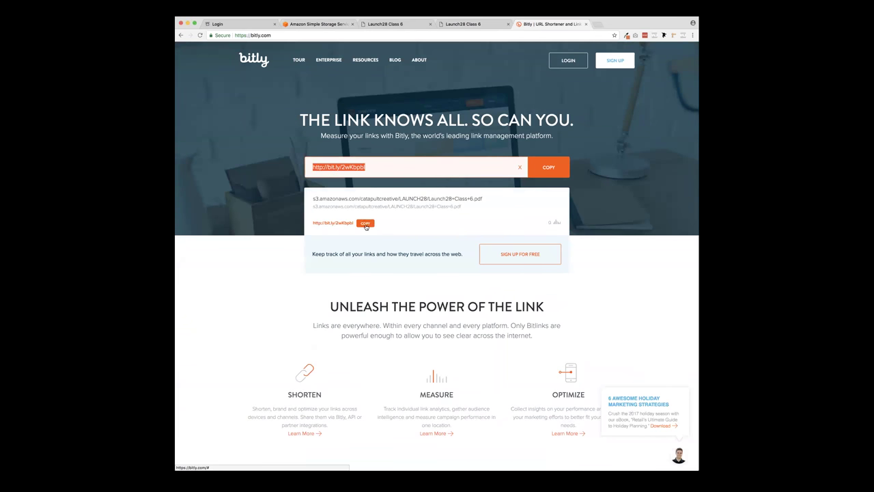
{"action": "left_click", "coordinate": [365, 223]}
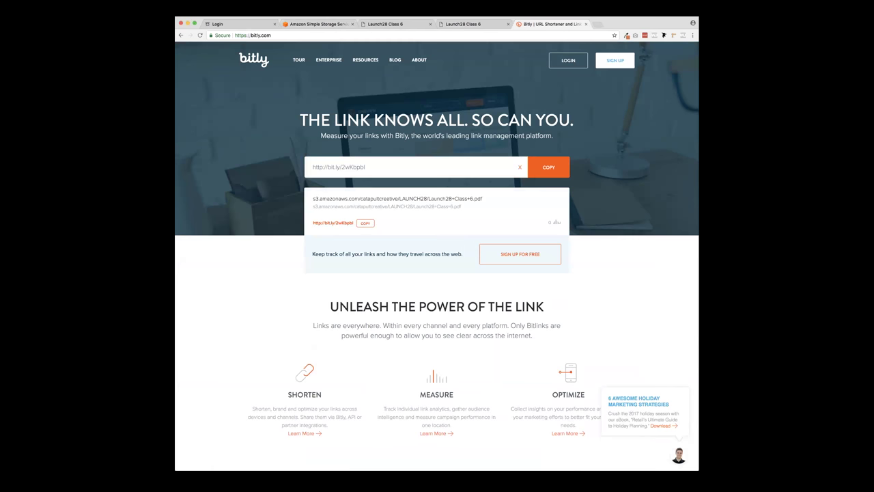
- Test the bit.ly short link in a new tab to confirm it opens the PDF
{"action": "key", "text": "super+t"}
{"action": "key", "text": "super+v"}
{"action": "key", "text": "Return"}
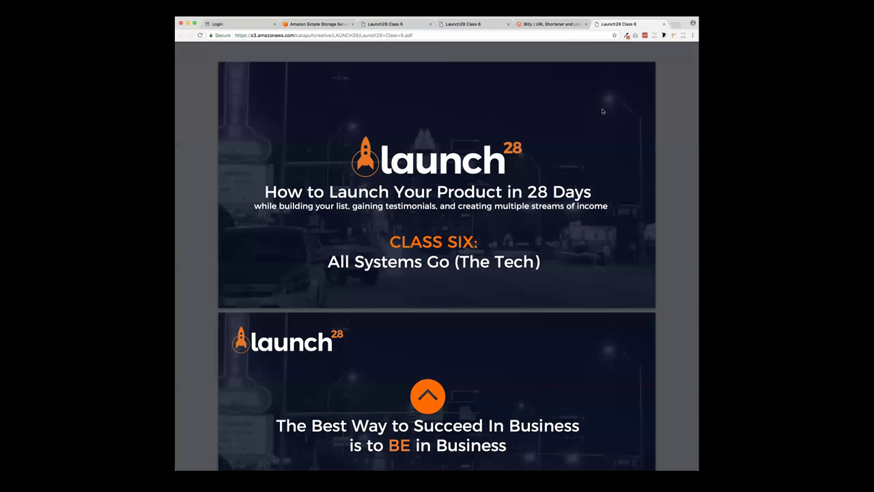
- Close the test PDF and Bitly tabs, then load clickfunnels.com in the remaining tab
{"action": "left_click", "coordinate": [663, 24]}
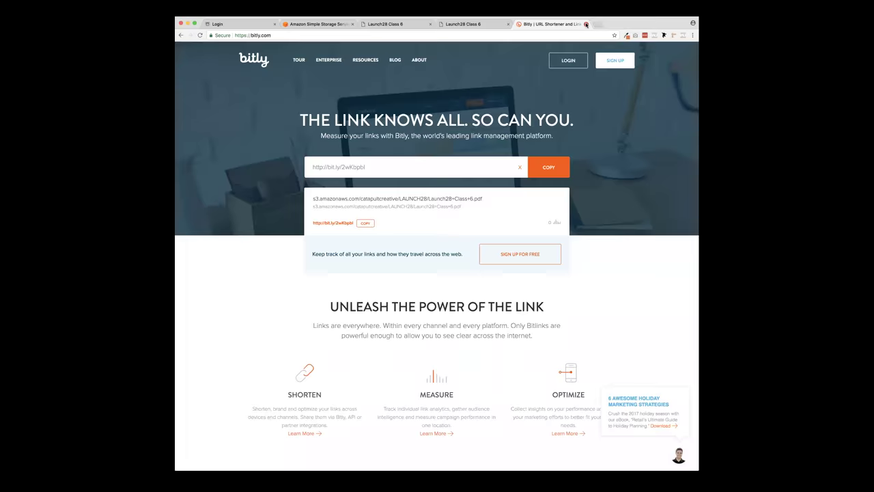
{"action": "left_click", "coordinate": [586, 24]}
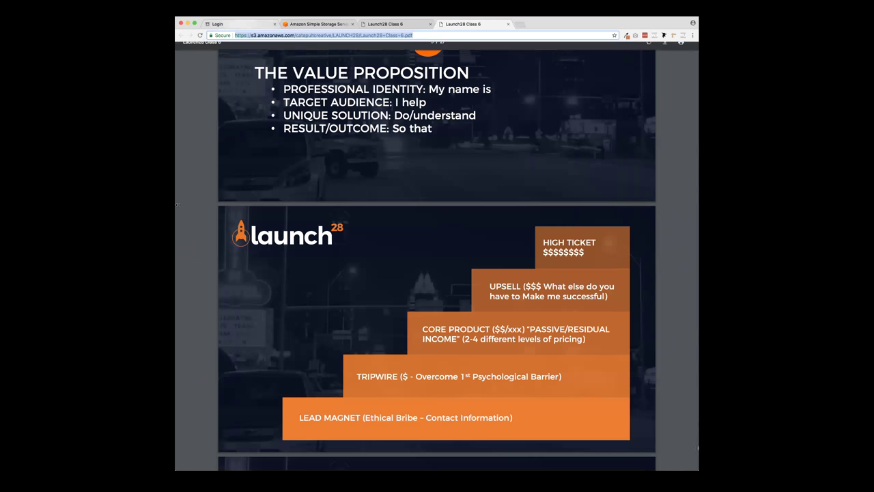
{"action": "key", "text": "super+Tab"}
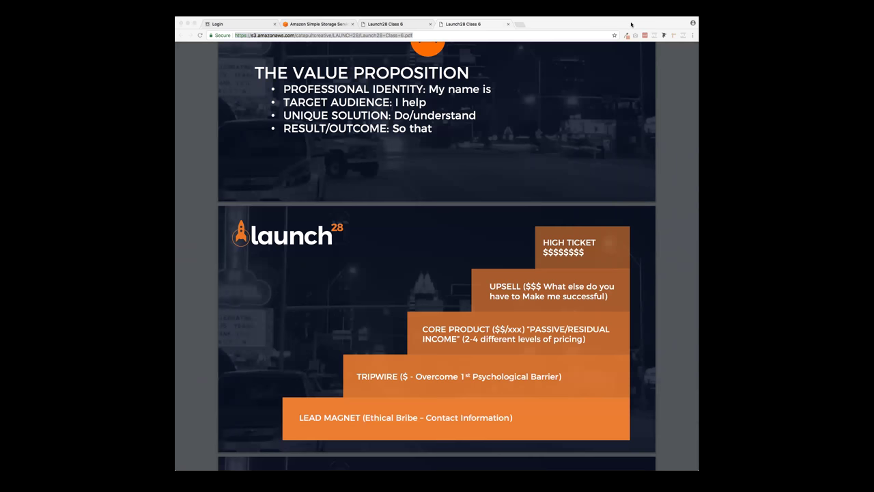
{"action": "left_click", "coordinate": [419, 330]}
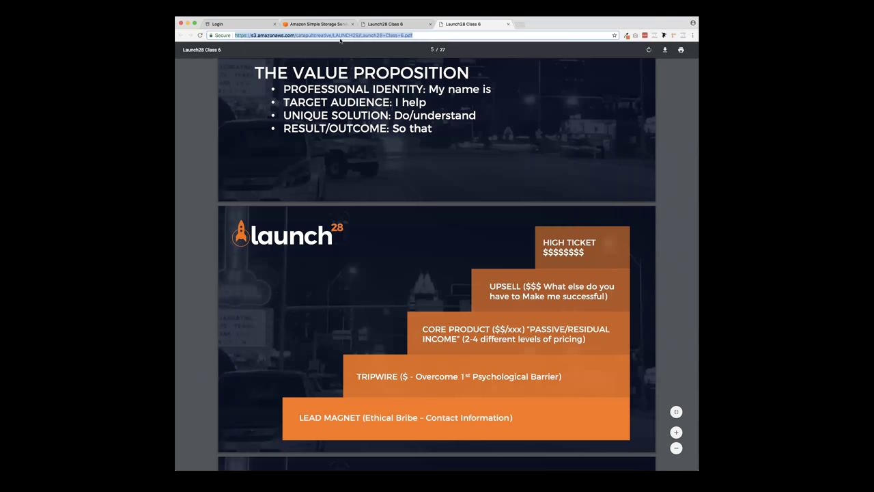
{"action": "type", "text": "clickfunnels.com"}
{"action": "key", "text": "Return"}
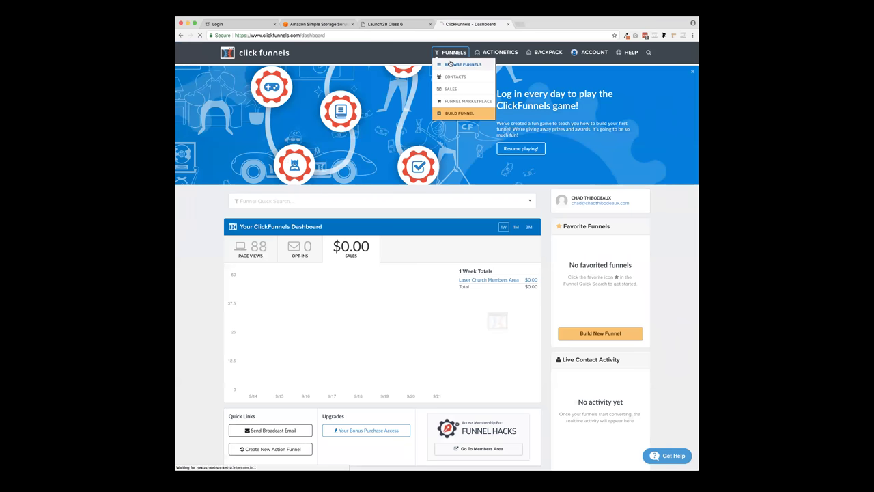
- Find the Free Plus Shipping Funnel in the funnel list and preview its F+S Funnel order page
{"action": "left_click", "coordinate": [450, 64]}
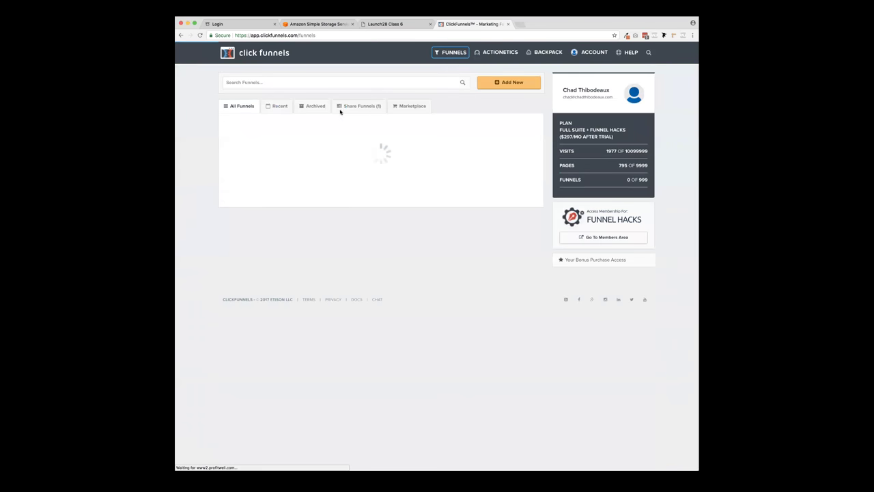
{"action": "left_click", "coordinate": [257, 137]}
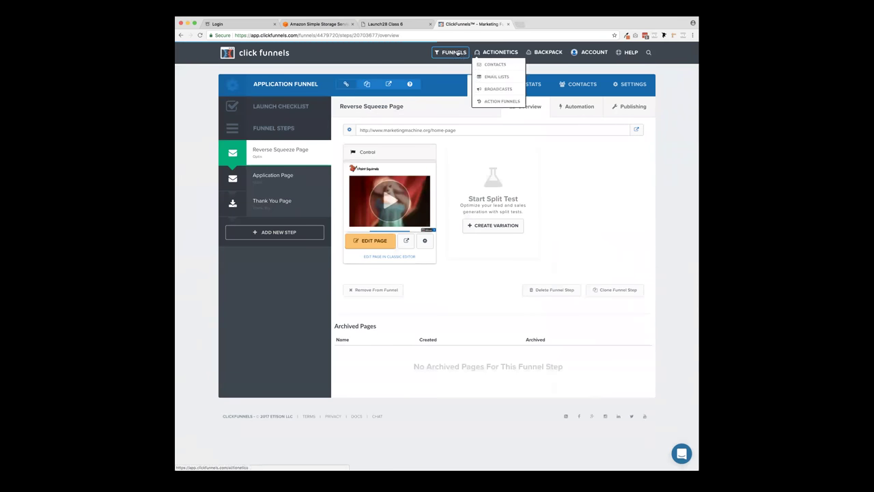
{"action": "left_click", "coordinate": [452, 63]}
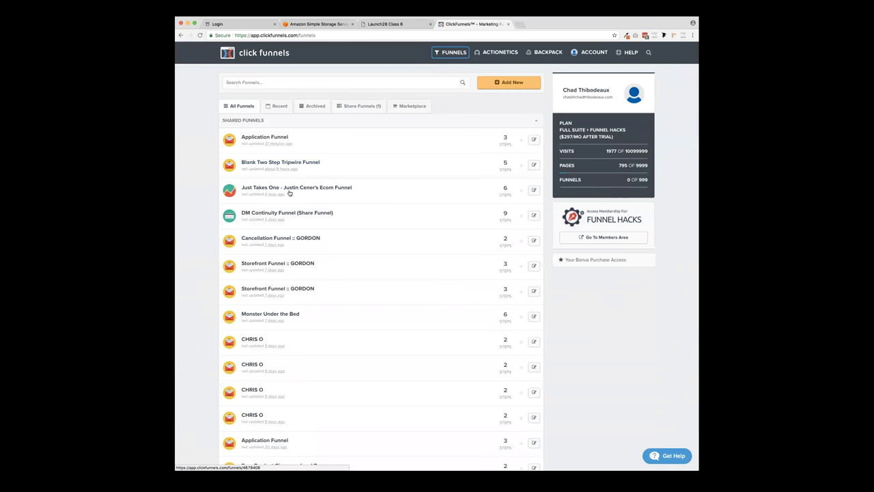
{"action": "scroll", "coordinate": [291, 231], "scroll_direction": "down", "scroll_amount": 2}
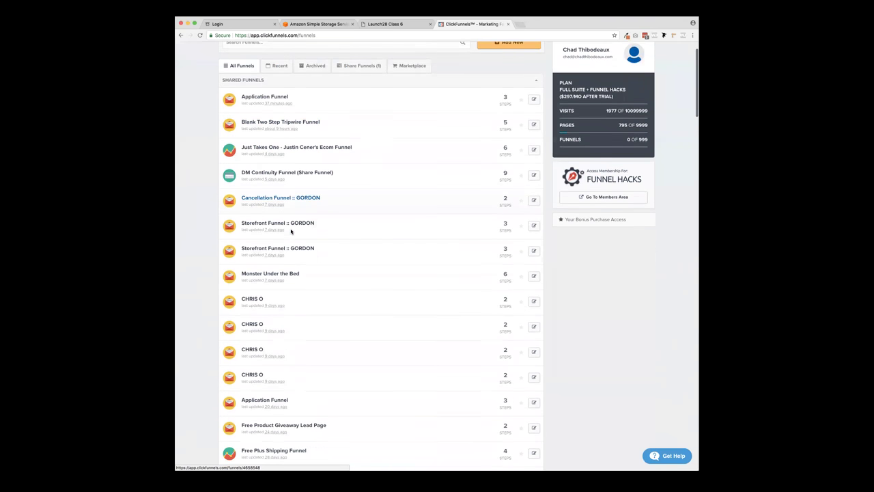
{"action": "scroll", "coordinate": [291, 231], "scroll_direction": "down", "scroll_amount": 5}
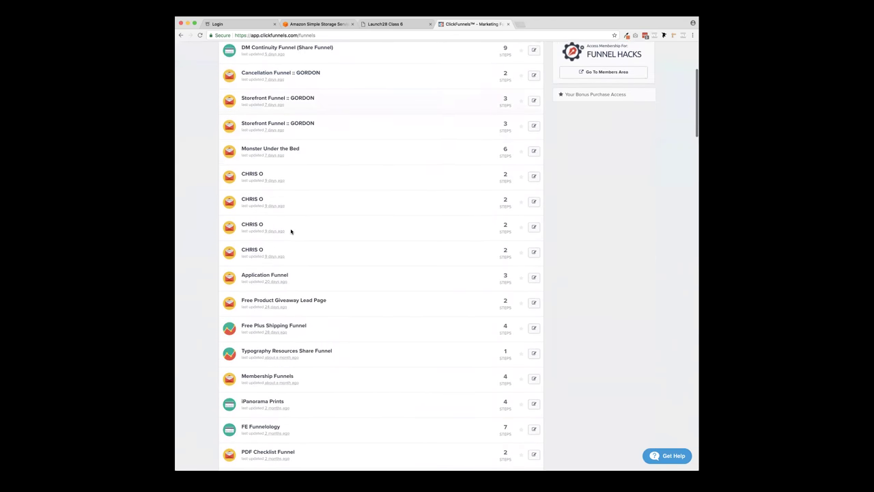
{"action": "scroll", "coordinate": [291, 231], "scroll_direction": "down", "scroll_amount": 3}
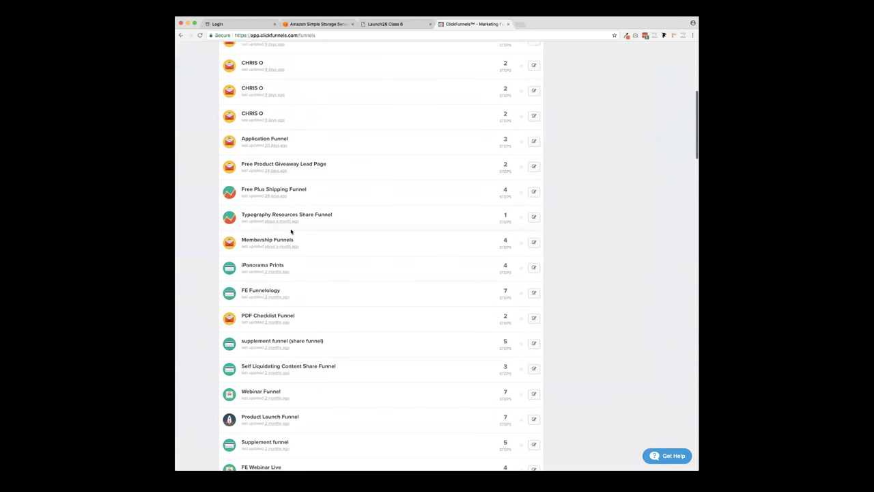
{"action": "scroll", "coordinate": [291, 232], "scroll_direction": "down", "scroll_amount": 1}
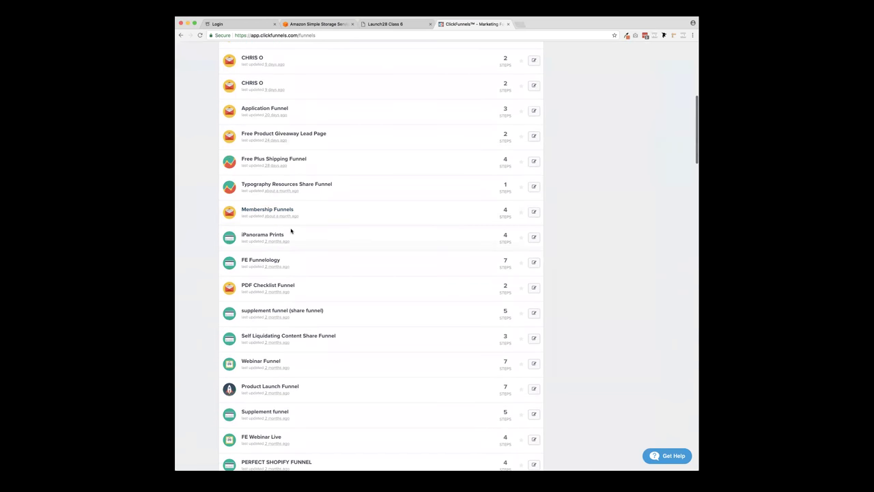
{"action": "left_click", "coordinate": [267, 161]}
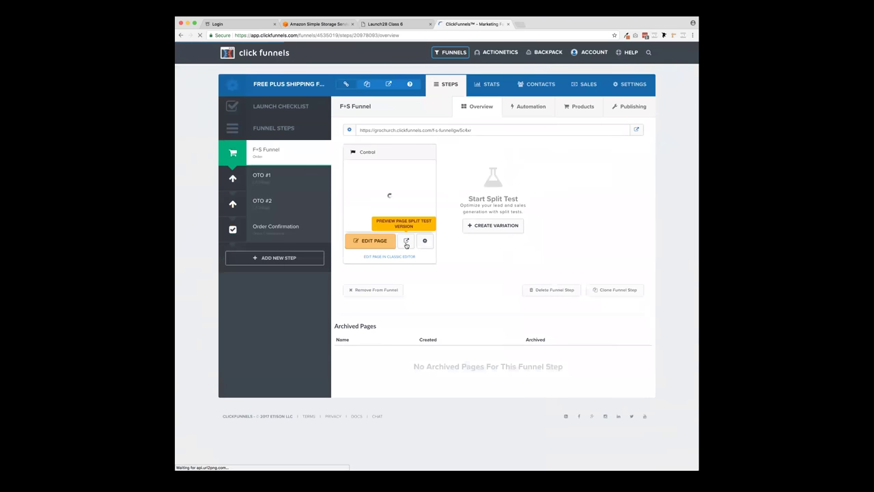
{"action": "left_click", "coordinate": [406, 242]}
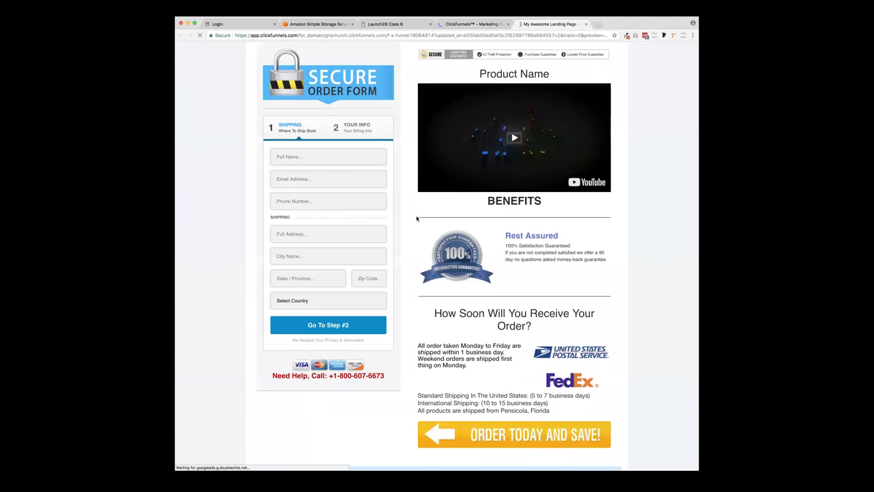
{"action": "scroll", "coordinate": [403, 180], "scroll_direction": "down", "scroll_amount": 5}
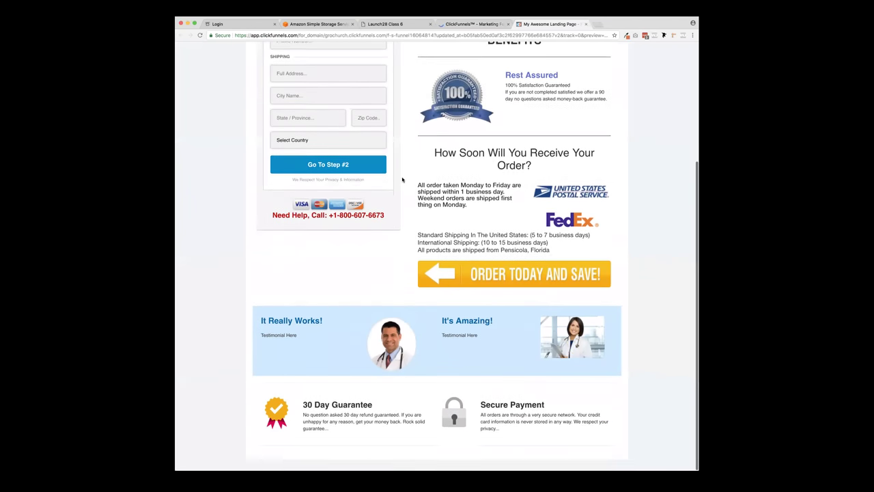
{"action": "scroll", "coordinate": [402, 180], "scroll_direction": "up", "scroll_amount": 5}
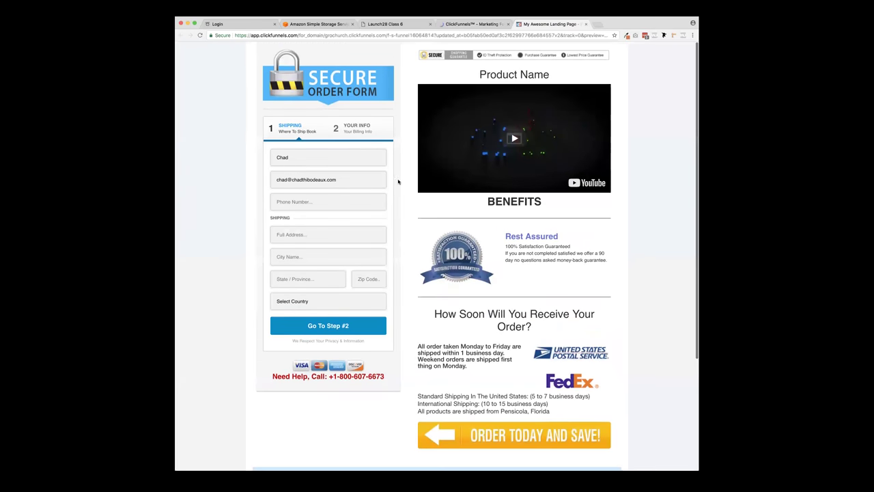
{"action": "key", "text": "super+w"}
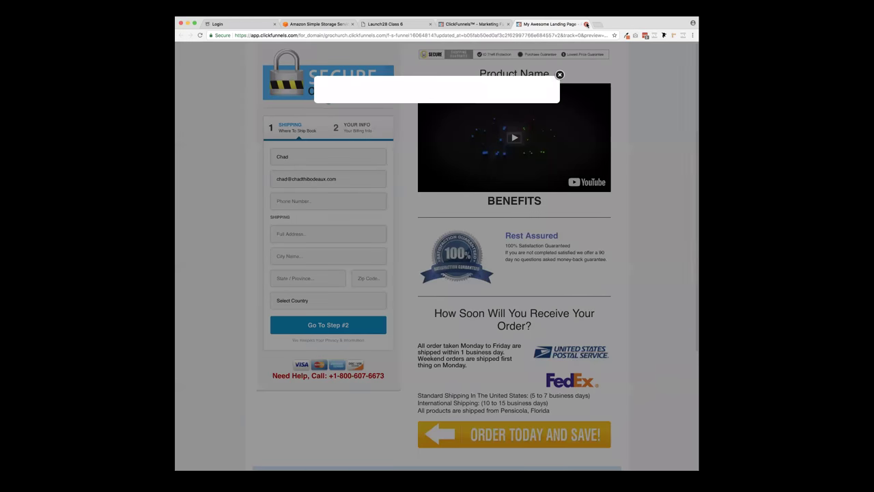
{"action": "key", "text": "Return"}
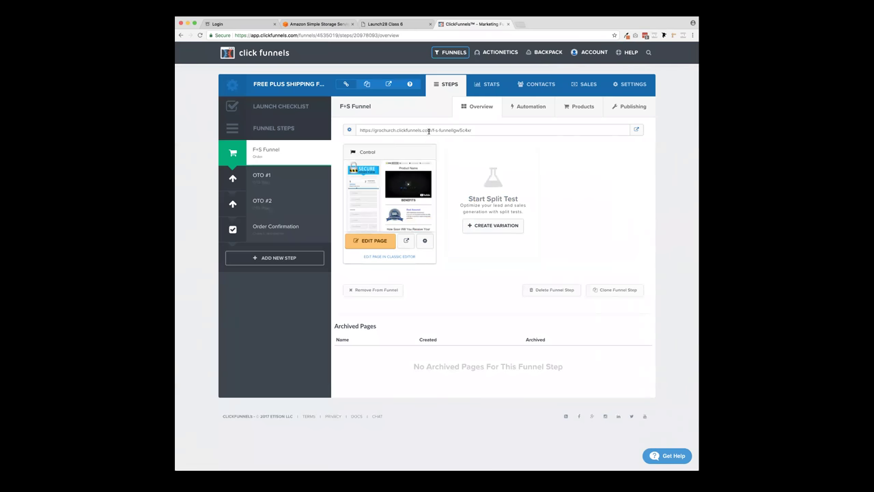
- Start a new product on the F+S Funnel order step named The Magic Bullet
{"action": "left_click", "coordinate": [287, 149]}
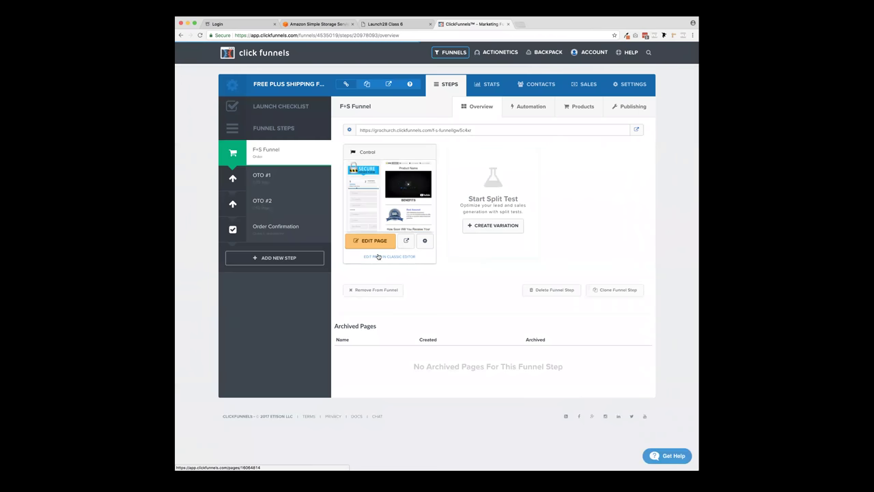
{"action": "left_click", "coordinate": [534, 108]}
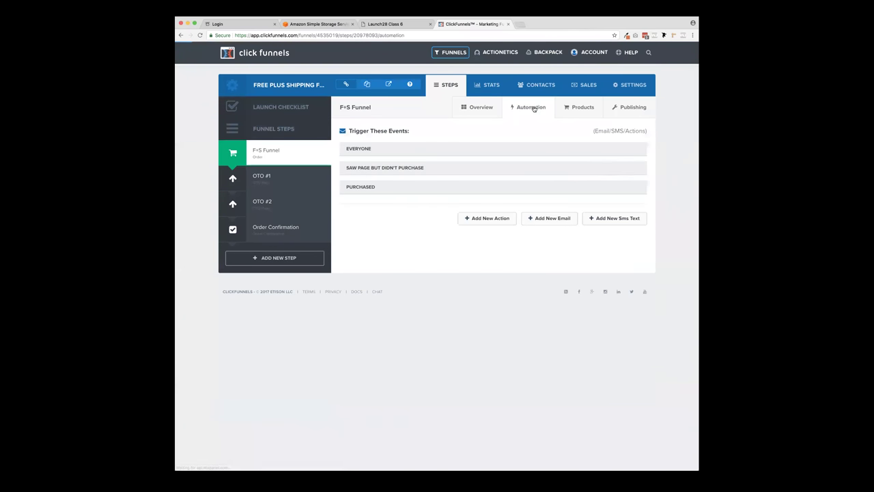
{"action": "left_click", "coordinate": [580, 108]}
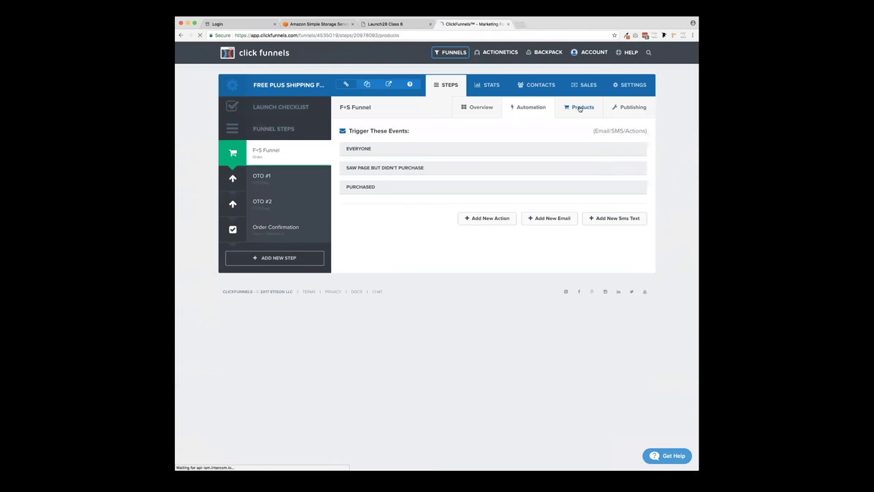
{"action": "left_click", "coordinate": [620, 196]}
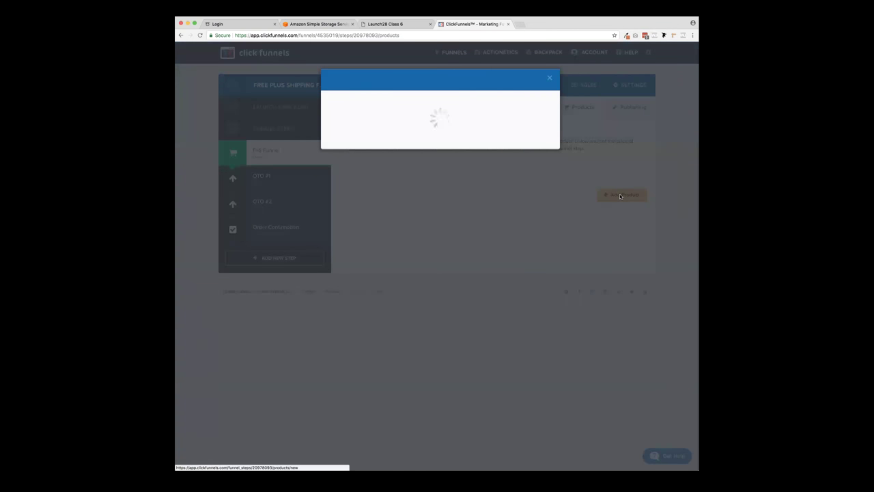
{"action": "left_click", "coordinate": [385, 129]}
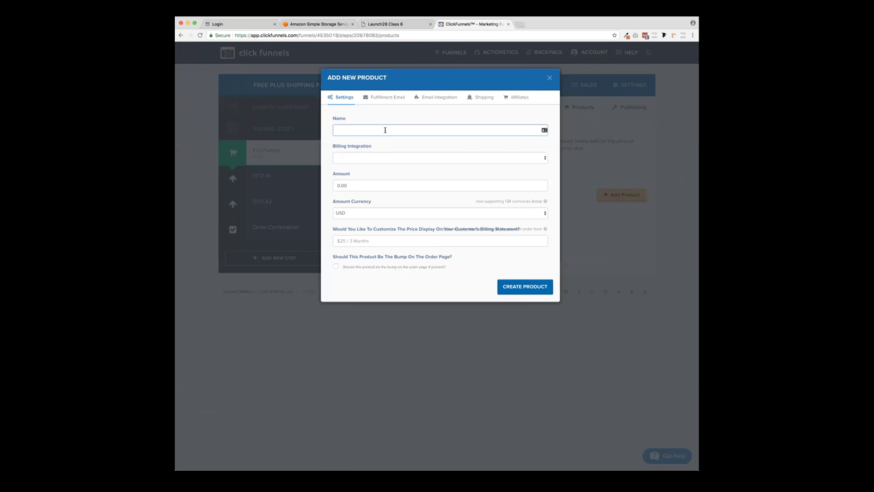
{"action": "type", "text": "The BMagic Bullet"}
- Give it Stripe billing, a $997 one-time amount with no order bump and a description, then create it
{"action": "left_click", "coordinate": [378, 157]}
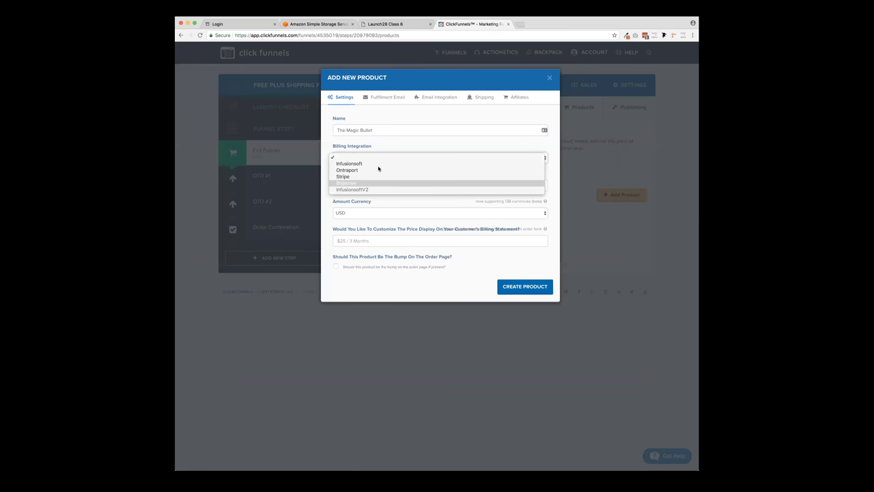
{"action": "left_click", "coordinate": [380, 141]}
{"action": "left_click", "coordinate": [387, 158]}
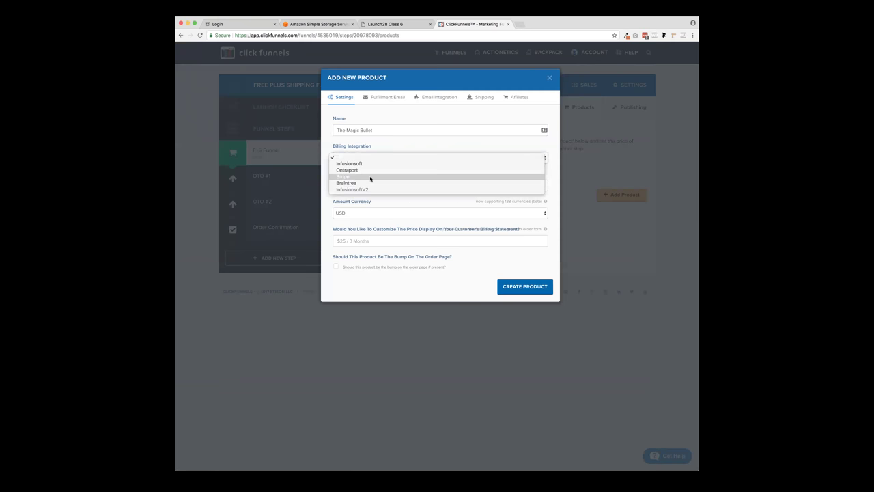
{"action": "left_click", "coordinate": [371, 179]}
{"action": "left_click", "coordinate": [366, 182]}
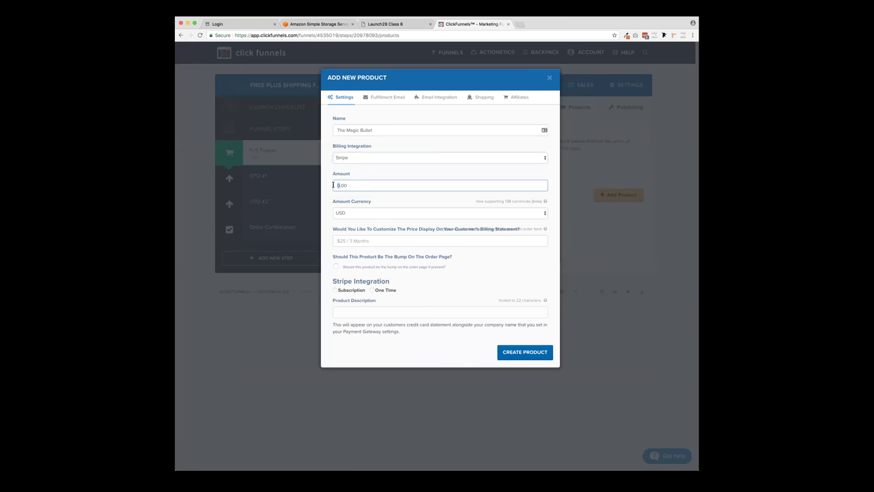
{"action": "type", "text": "997"}
{"action": "left_click", "coordinate": [458, 265]}
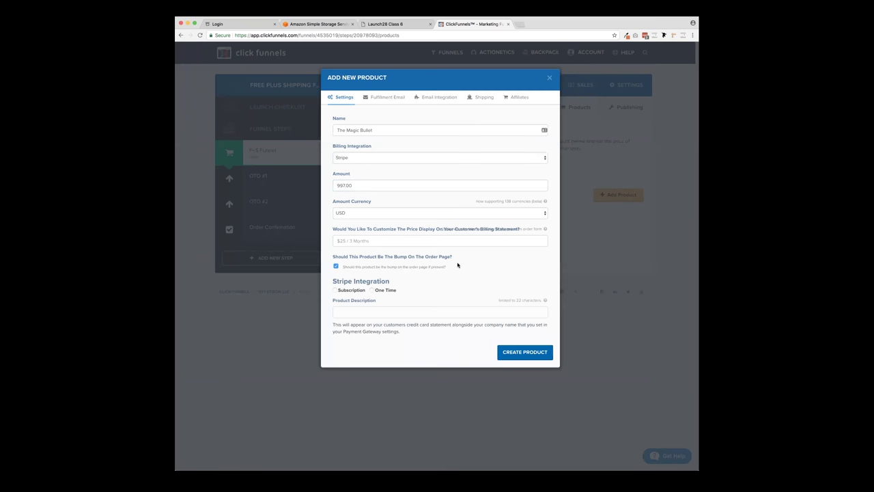
{"action": "left_click", "coordinate": [336, 267]}
{"action": "left_click", "coordinate": [395, 313]}
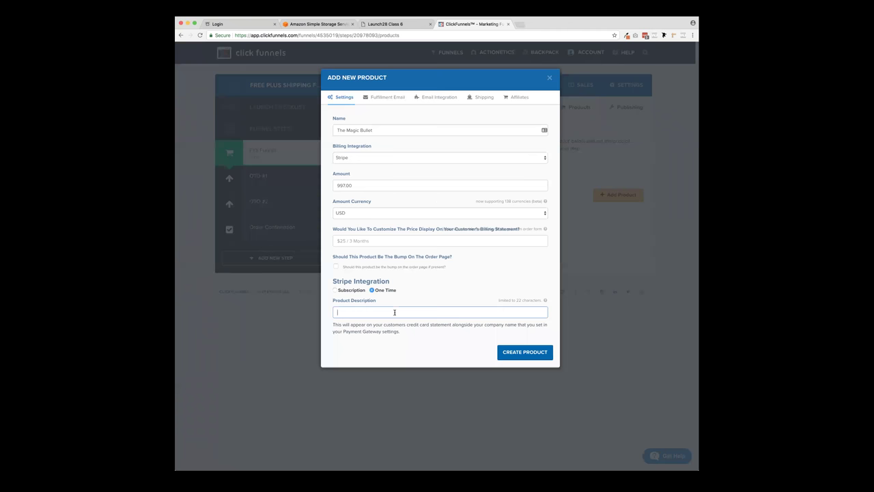
{"action": "type", "text": "The Magic Bullet"}
{"action": "left_click", "coordinate": [535, 355]}
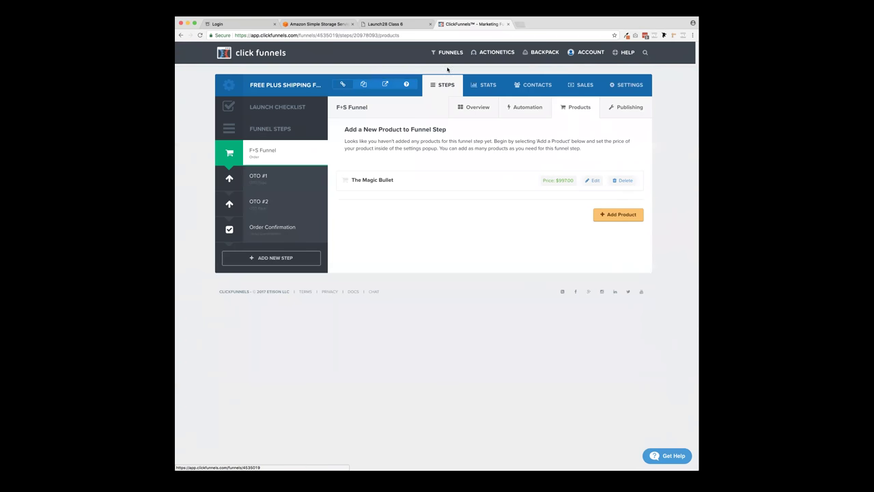
- Preview the order page and fill in a sample street address, city Messa, state AZ, zip 85213
{"action": "left_click", "coordinate": [266, 156]}
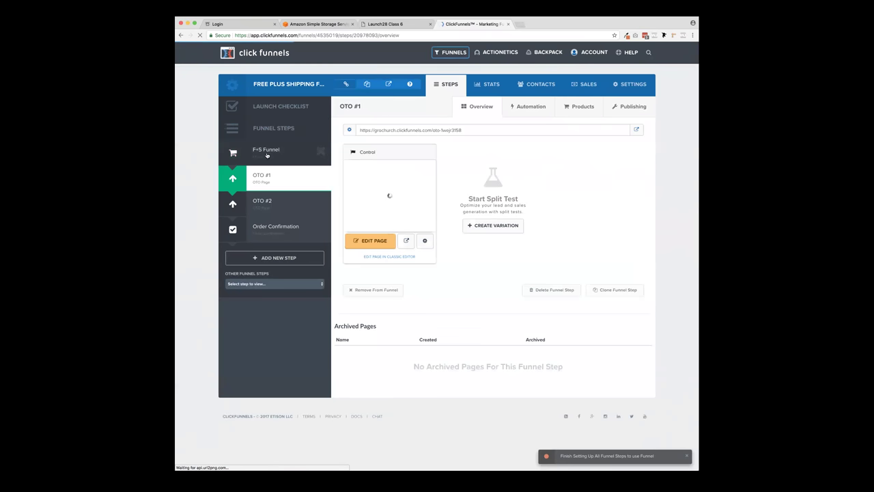
{"action": "left_click", "coordinate": [266, 156]}
{"action": "left_click", "coordinate": [407, 241]}
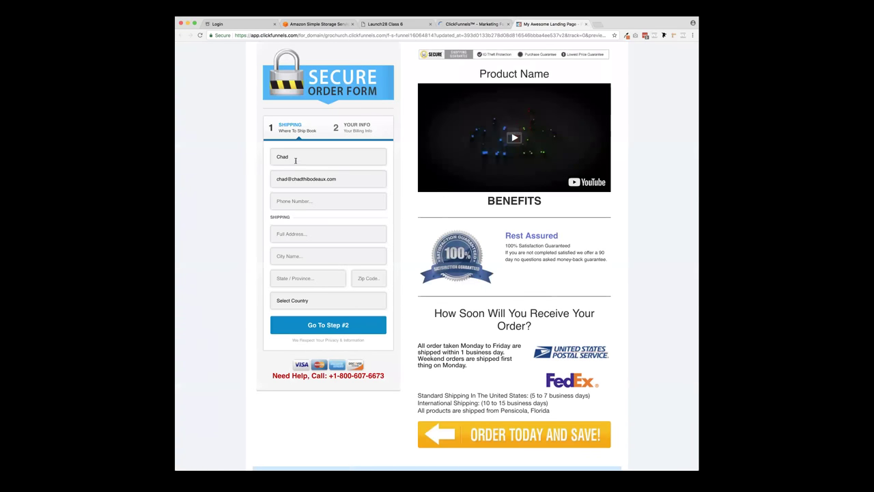
{"action": "left_click", "coordinate": [295, 235]}
{"action": "type", "text": "55"}
{"action": "key", "text": "Down"}
{"action": "key", "text": "Return"}
{"action": "left_click", "coordinate": [292, 253]}
{"action": "type", "text": "Messa"}
{"action": "key", "text": "Tab"}
{"action": "type", "text": "AZ"}
{"action": "key", "text": "Tab"}
{"action": "type", "text": "85213"}
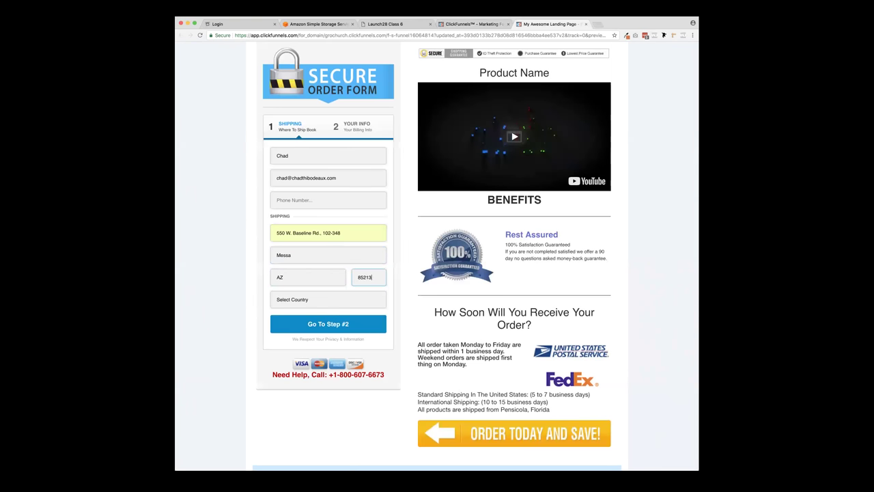
- Pick United States, enter a phone number, advance to billing, check The Magic Bullet at $997, and close the preview
{"action": "left_click", "coordinate": [283, 301]}
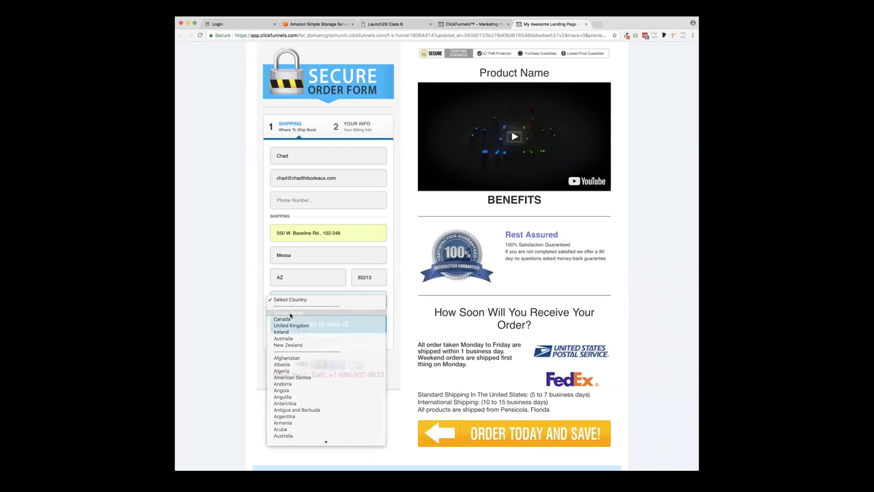
{"action": "left_click", "coordinate": [283, 324]}
{"action": "left_click", "coordinate": [335, 330]}
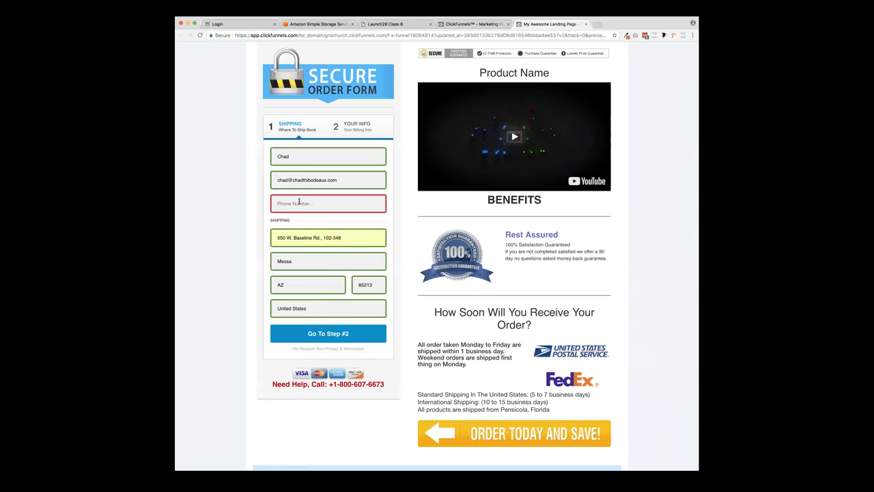
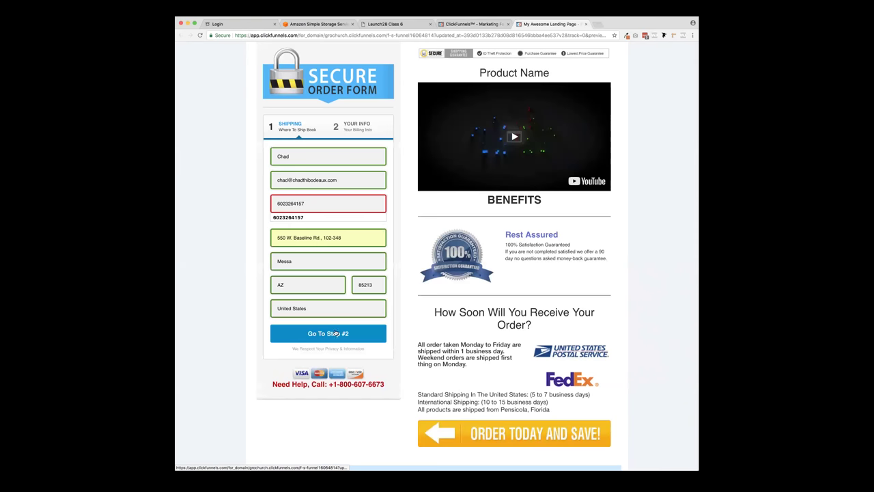
{"action": "left_click", "coordinate": [334, 333]}
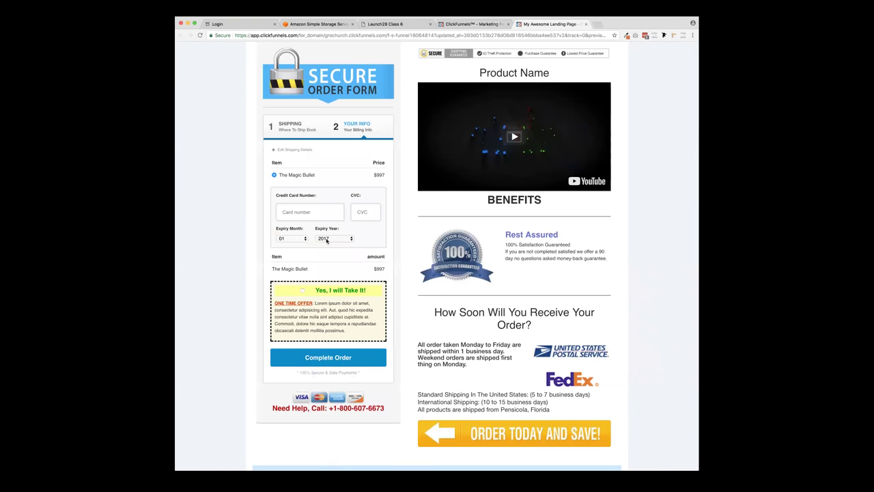
{"action": "left_click_drag", "start_coordinate": [284, 176], "coordinate": [303, 177]}
{"action": "left_click", "coordinate": [303, 177]}
{"action": "left_click", "coordinate": [586, 24]}
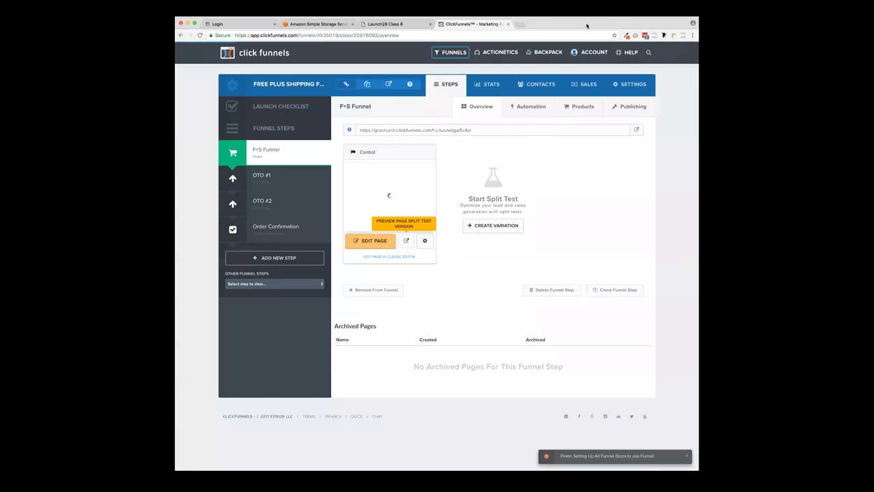
- Add another product to the order step named The Magic Bullet (12 Payments)
{"action": "left_click", "coordinate": [577, 111]}
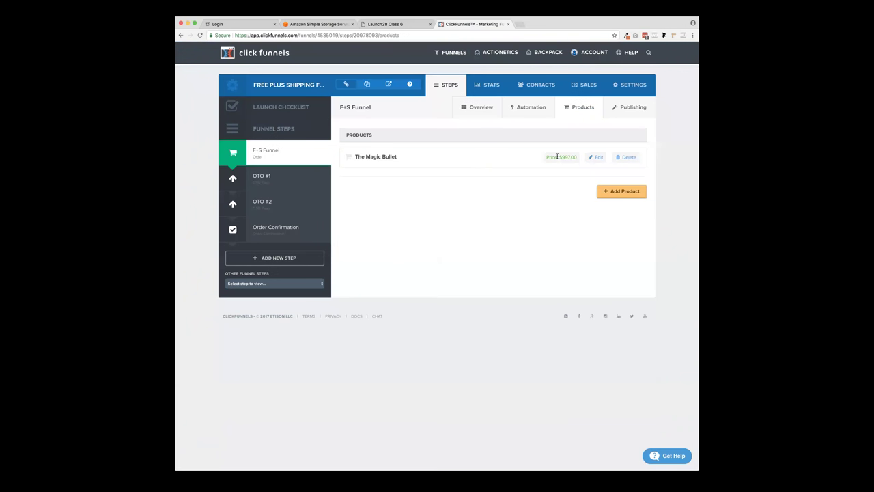
{"action": "left_click", "coordinate": [614, 192]}
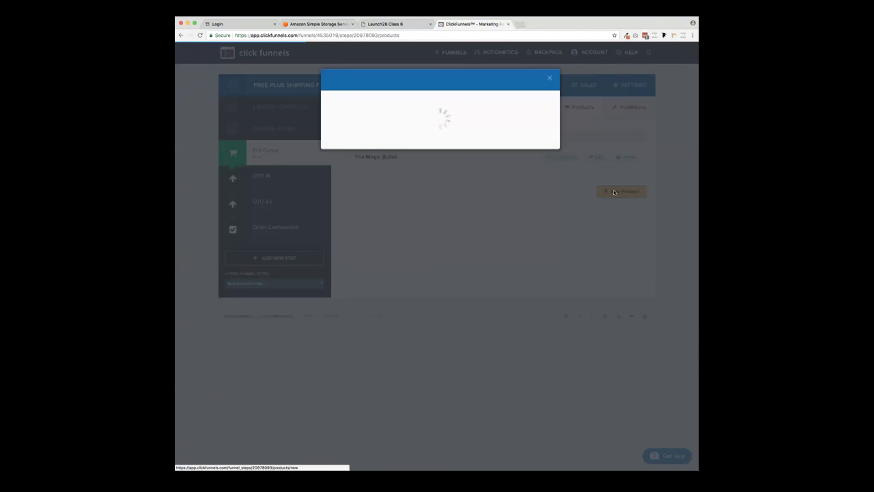
{"action": "left_click", "coordinate": [384, 131]}
{"action": "type", "text": "The Magic Bullet"}
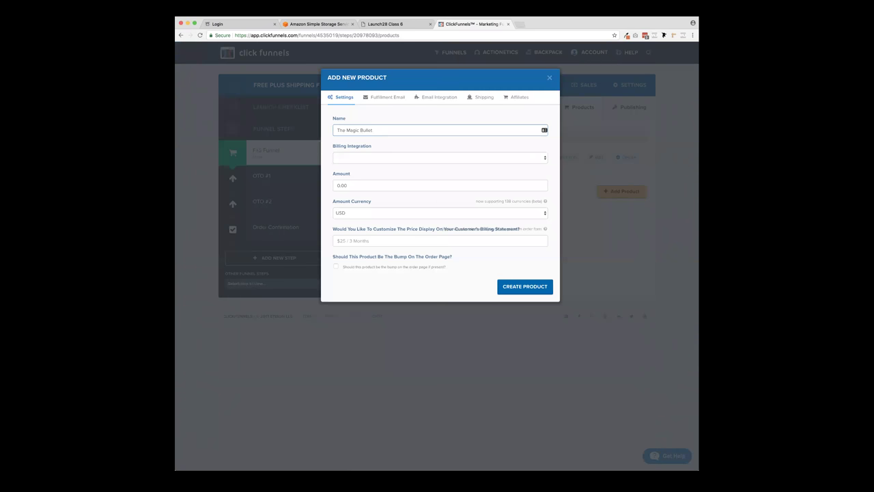
{"action": "type", "text": " (12 Payments)"}
- Choose Stripe billing, enter 97, make it a subscription, and look through the Stripe plans without picking one
{"action": "left_click", "coordinate": [377, 160]}
{"action": "left_click", "coordinate": [371, 178]}
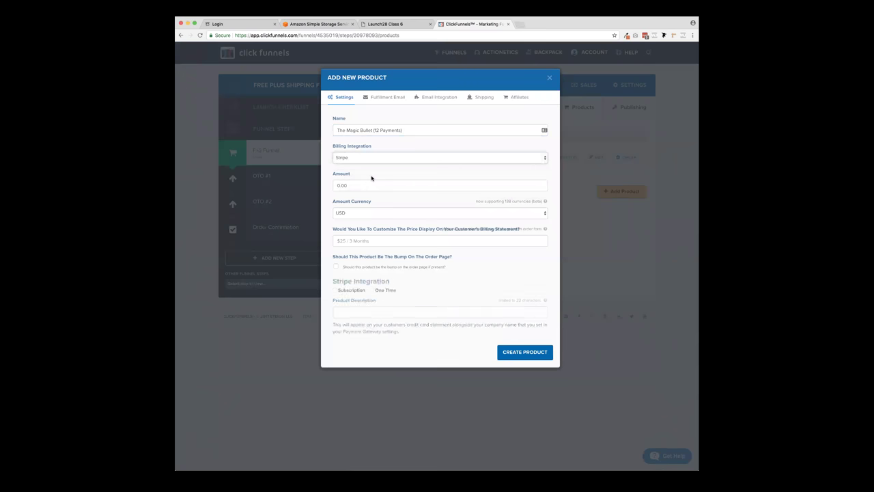
{"action": "left_click", "coordinate": [336, 185]}
{"action": "type", "text": "97"}
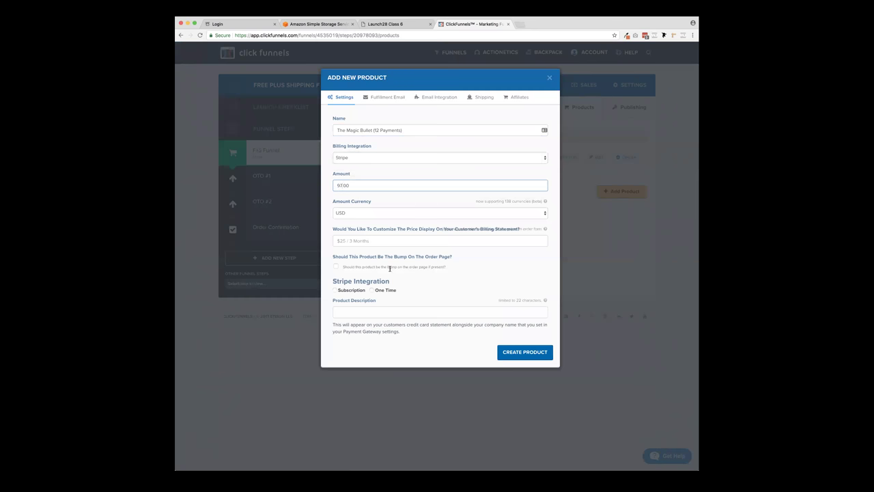
{"action": "left_click", "coordinate": [335, 290]}
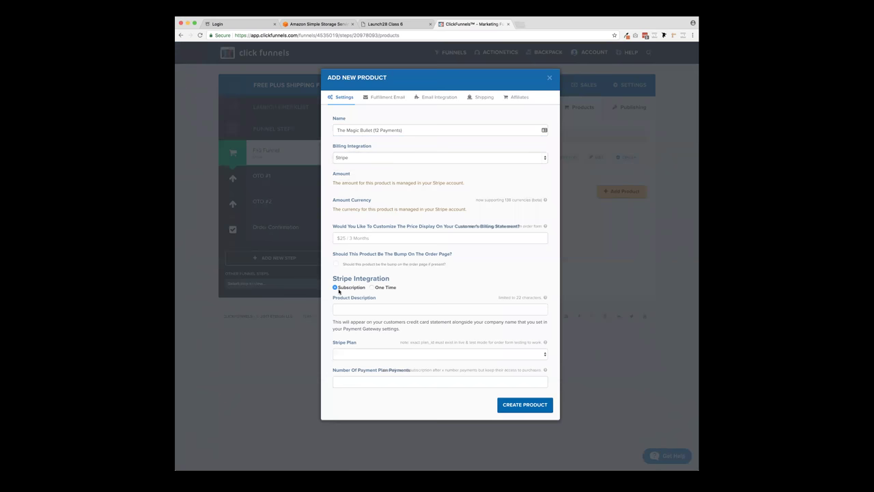
{"action": "left_click", "coordinate": [378, 355]}
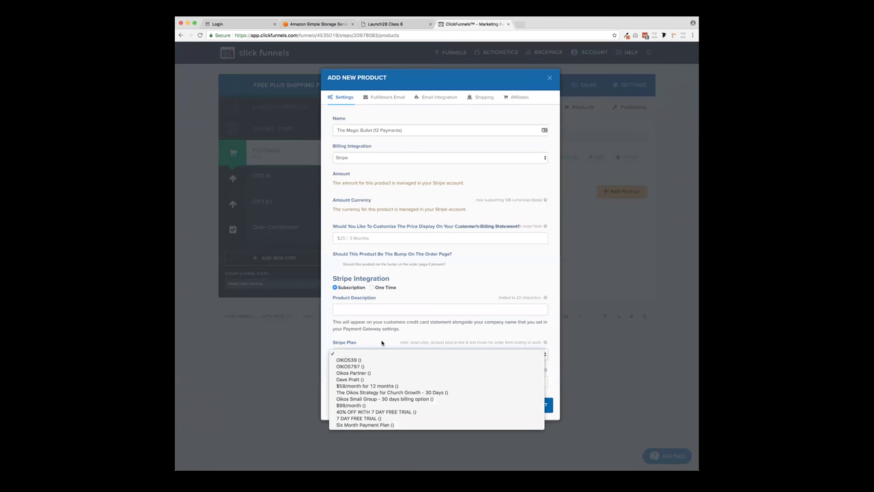
{"action": "left_click", "coordinate": [386, 340]}
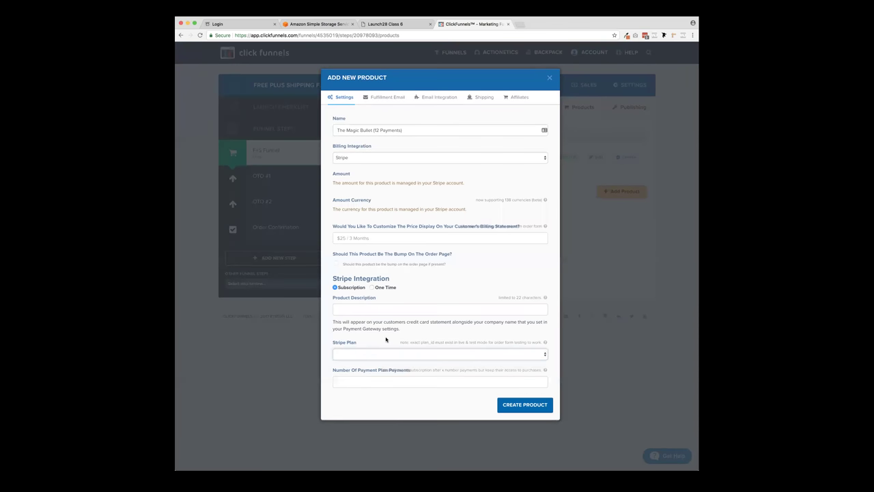
- Load stripe.com in a new tab and open the Stripe dashboard
{"action": "left_click", "coordinate": [521, 24]}
{"action": "type", "text": "stripe.com"}
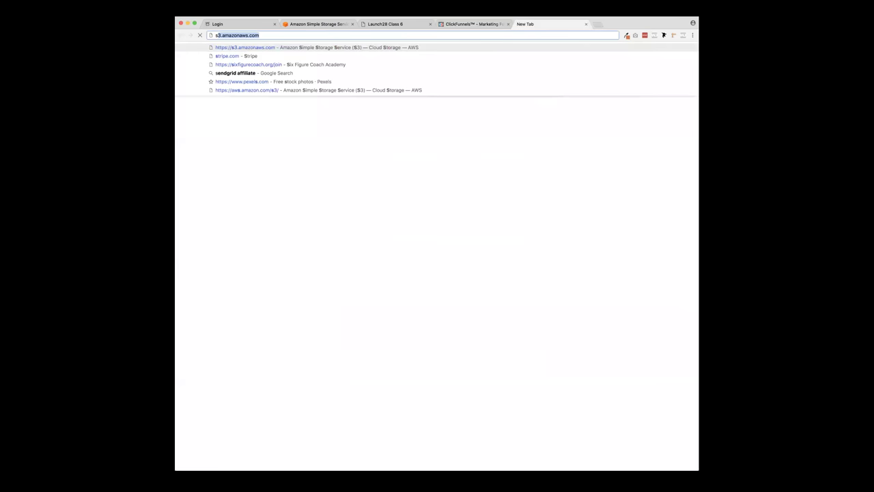
{"action": "key", "text": "Return"}
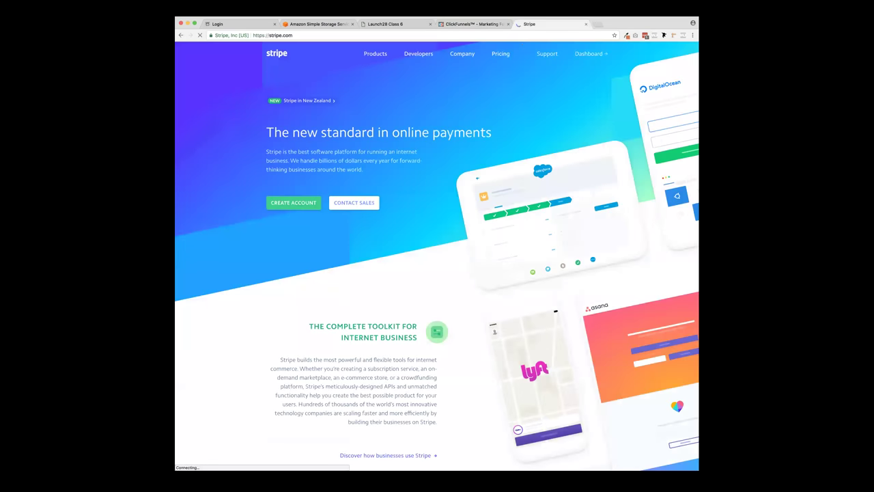
{"action": "left_click", "coordinate": [590, 55]}
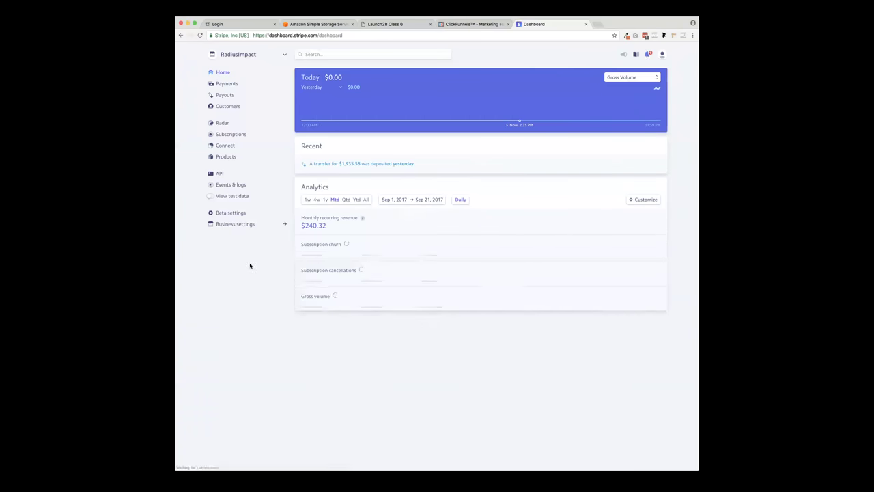
- Look through Stripe's Products, Subscriptions, Payments and Radar pages, ending on the Subscriptions list
{"action": "left_click", "coordinate": [226, 156]}
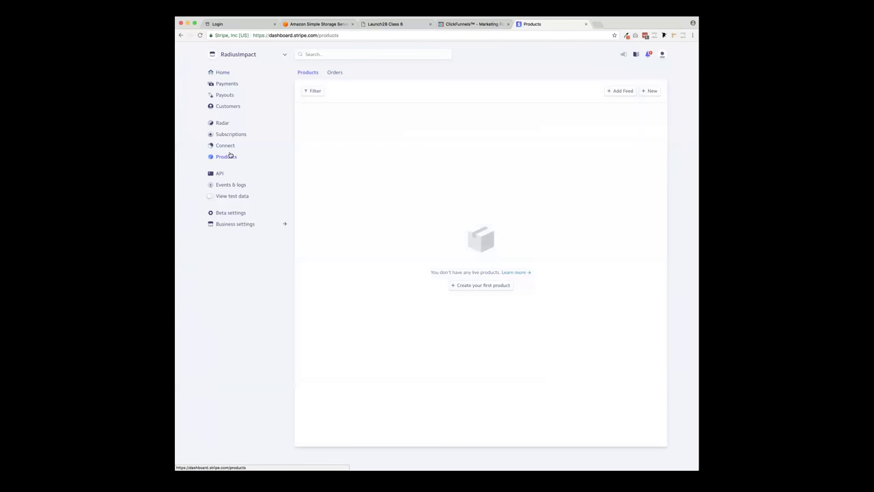
{"action": "left_click", "coordinate": [230, 135]}
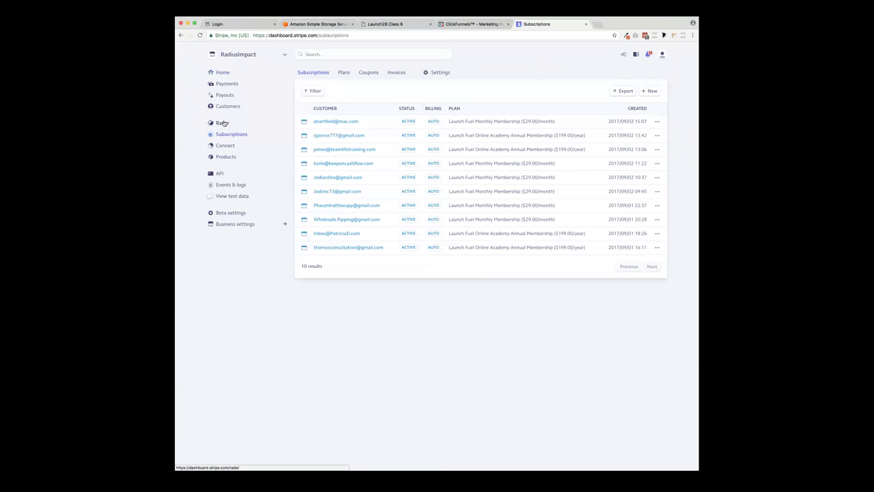
{"action": "left_click", "coordinate": [227, 85]}
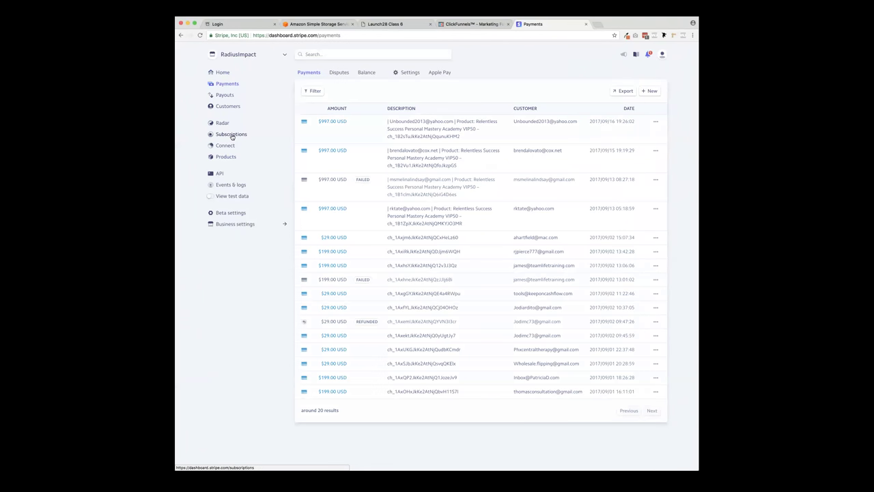
{"action": "left_click", "coordinate": [224, 123]}
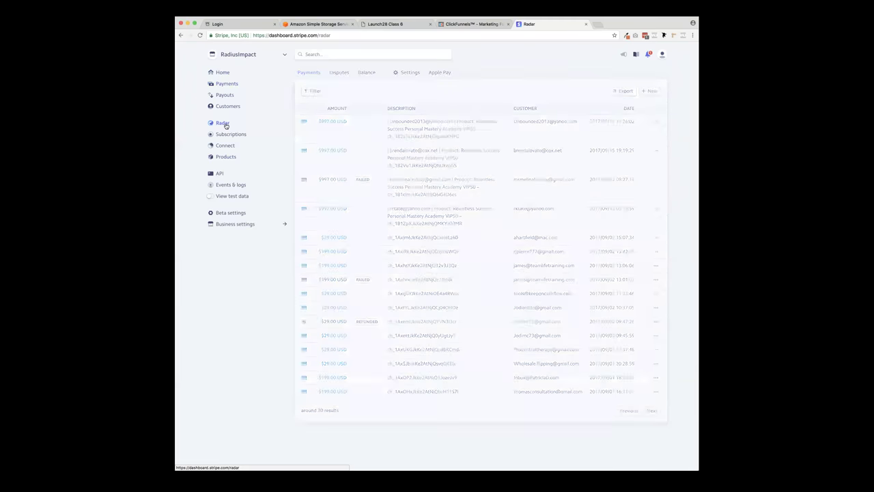
{"action": "left_click", "coordinate": [230, 136]}
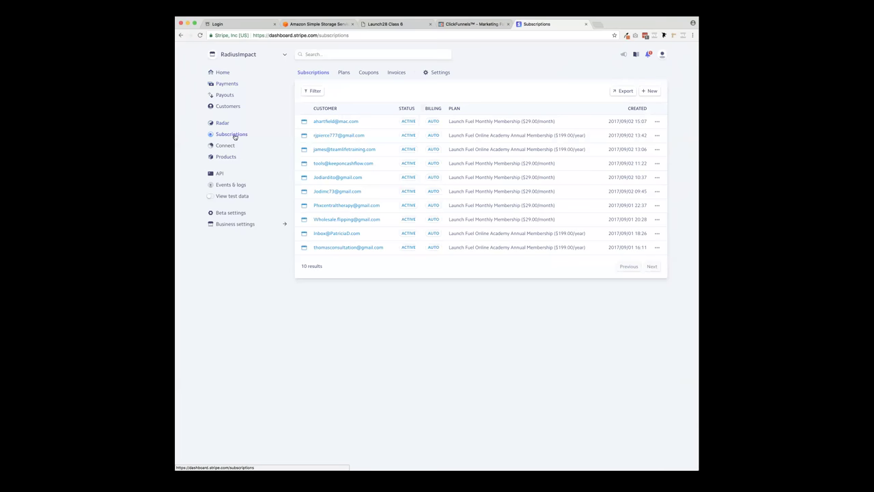
- Look over Stripe's new-subscription form, the Plans list, and the Products page with its new-product form
{"action": "left_click", "coordinate": [649, 92]}
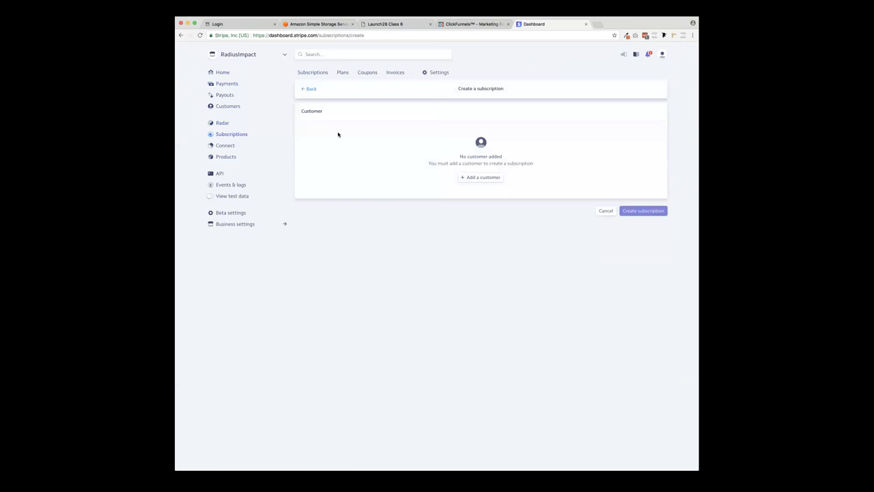
{"action": "left_click", "coordinate": [316, 72]}
{"action": "left_click", "coordinate": [344, 73]}
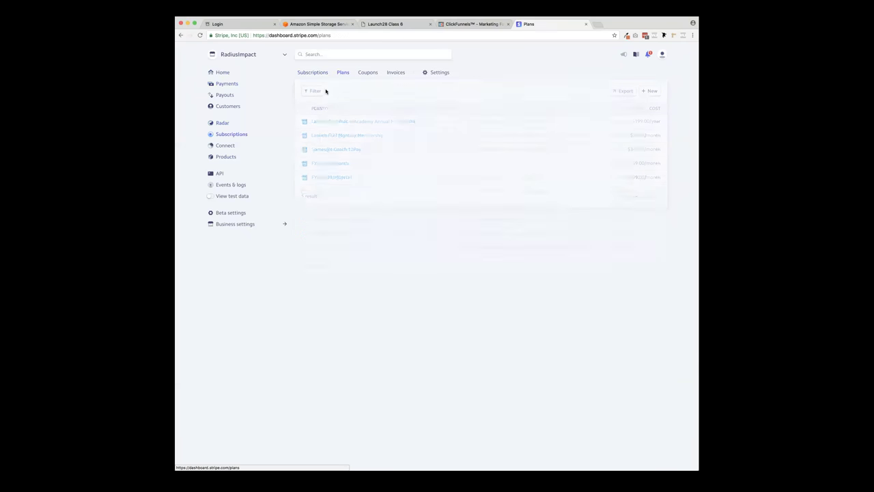
{"action": "left_click", "coordinate": [226, 157]}
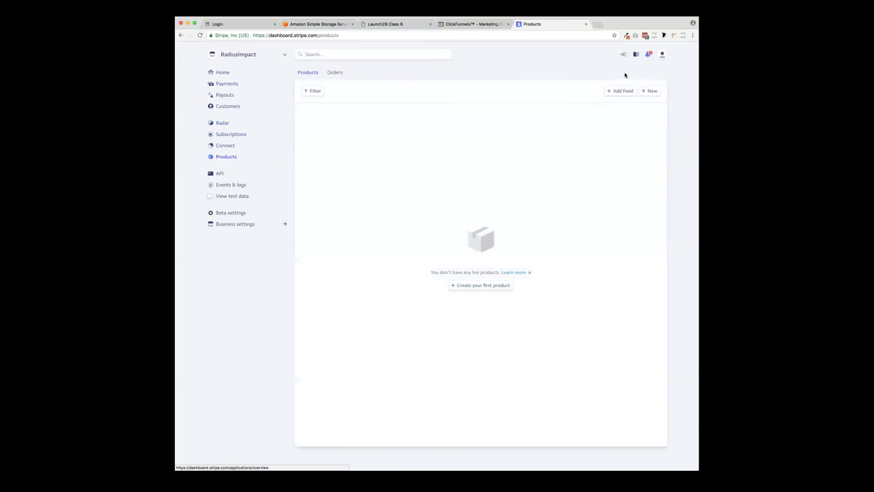
{"action": "left_click", "coordinate": [649, 94]}
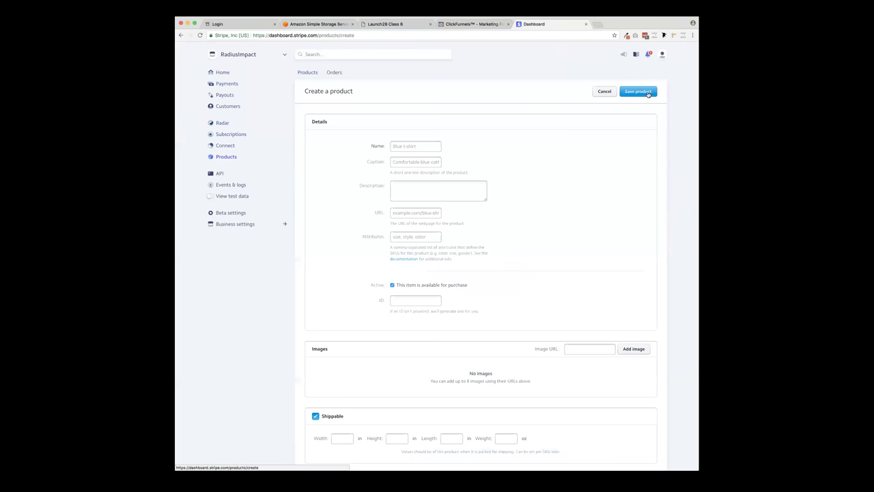
{"action": "scroll", "coordinate": [548, 144], "scroll_direction": "down", "scroll_amount": 1}
{"action": "scroll", "coordinate": [548, 144], "scroll_direction": "down", "scroll_amount": 1}
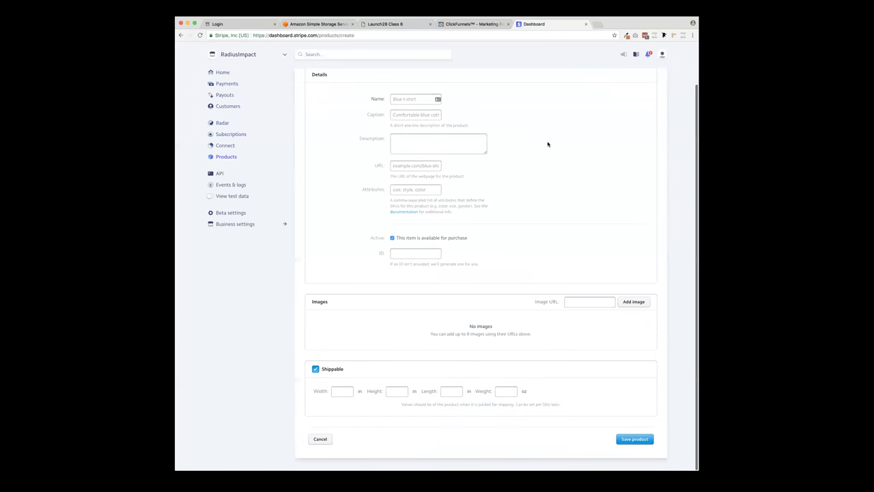
- Toggle test data on and back off from Connect, then return to Subscriptions and open the Plans list
{"action": "left_click", "coordinate": [228, 147]}
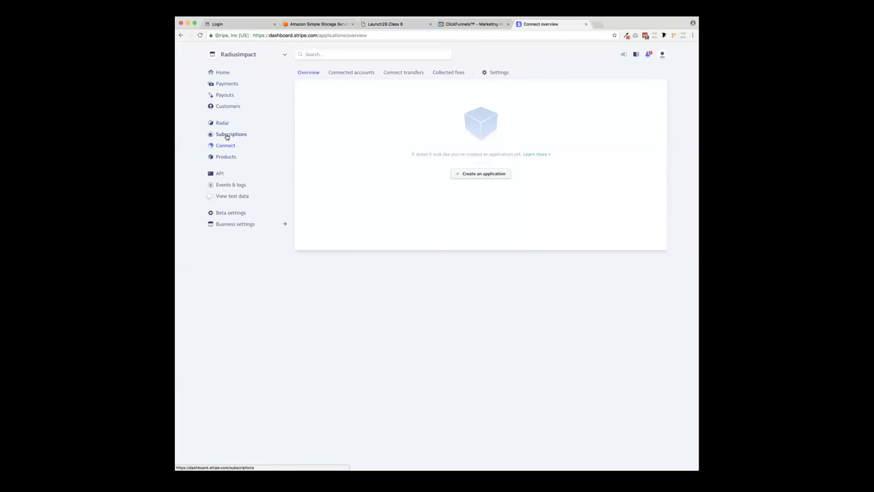
{"action": "left_click", "coordinate": [225, 196]}
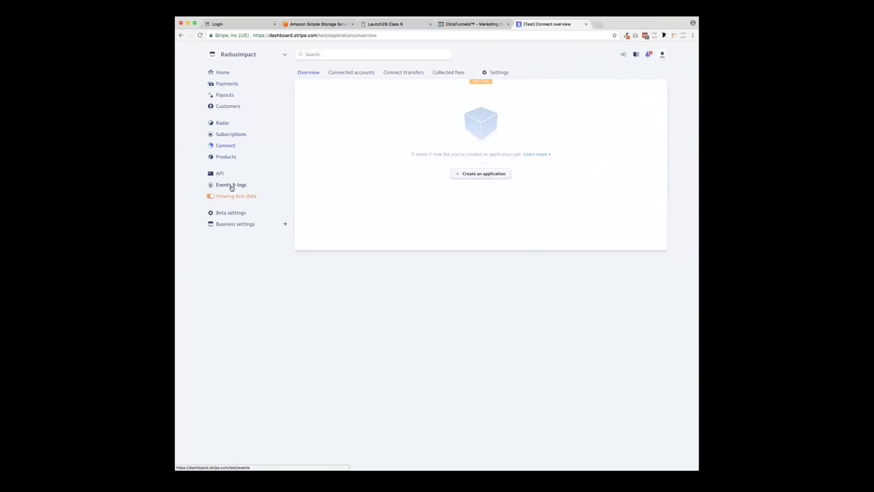
{"action": "left_click", "coordinate": [209, 198]}
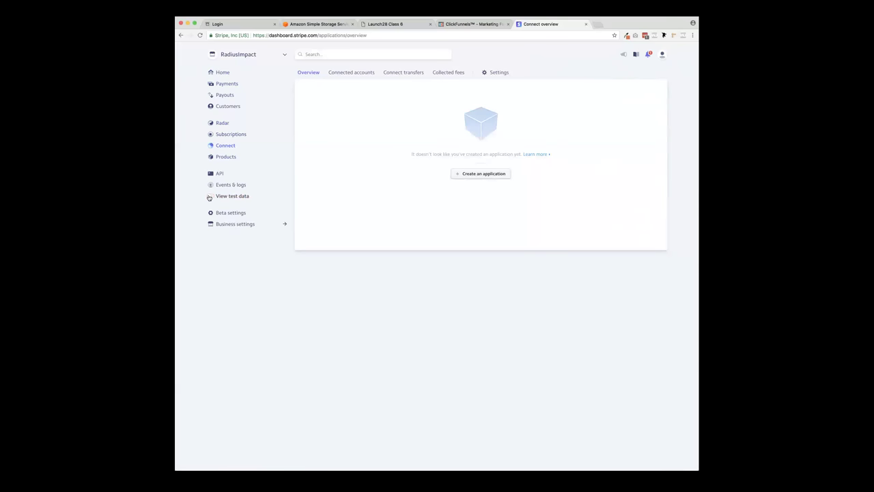
{"action": "left_click", "coordinate": [225, 158]}
{"action": "left_click", "coordinate": [228, 146]}
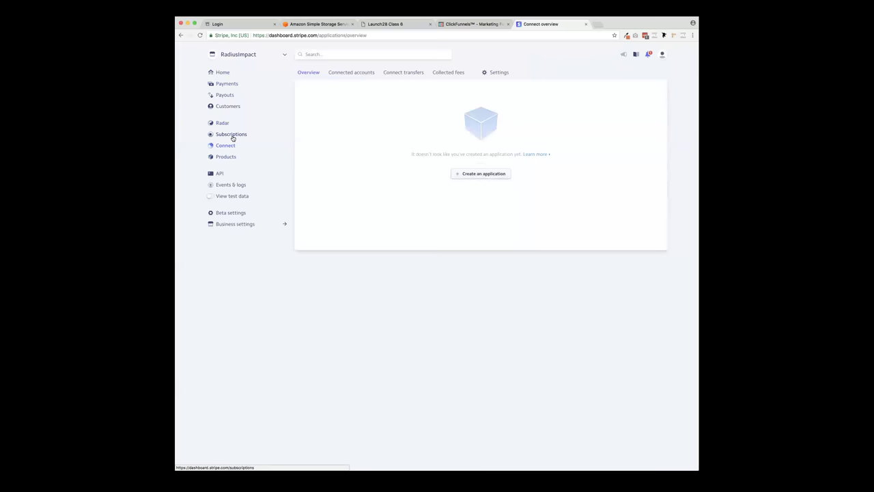
{"action": "left_click", "coordinate": [232, 134]}
{"action": "left_click", "coordinate": [343, 72]}
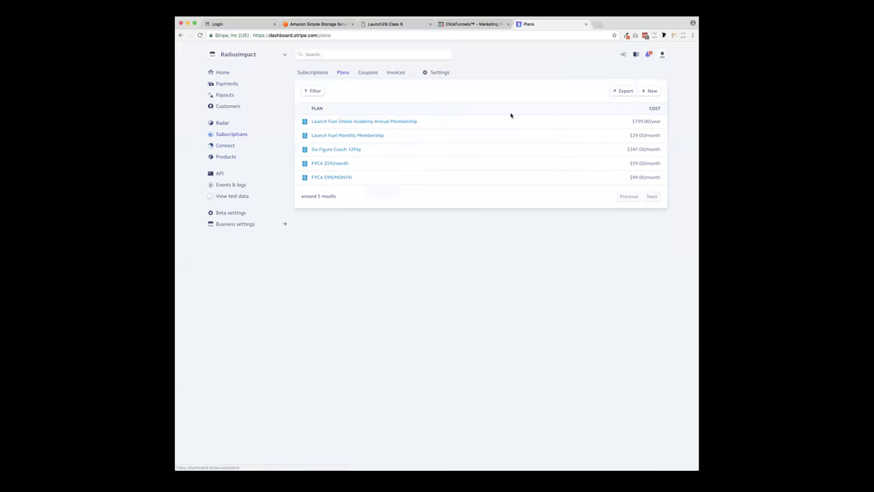
- Start a new Stripe plan with ID 12345, name The Magic Bullet (12 Payments), and amount 97.00
{"action": "left_click", "coordinate": [648, 92]}
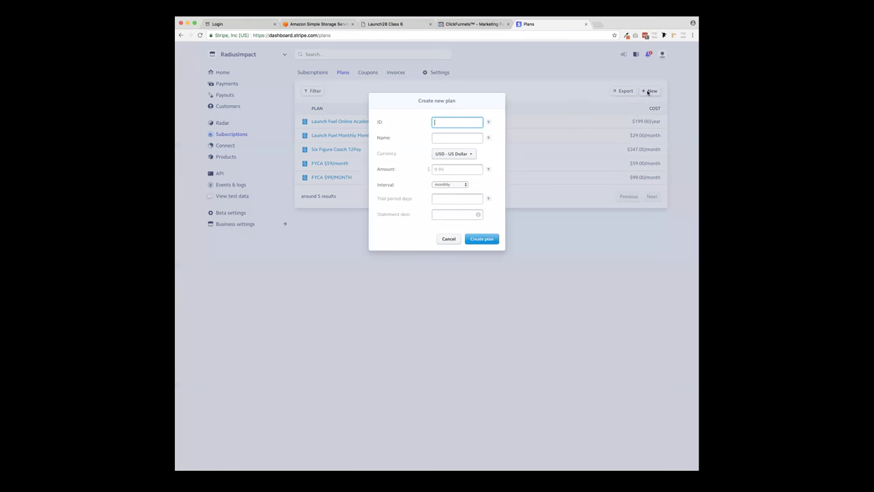
{"action": "left_click", "coordinate": [460, 122]}
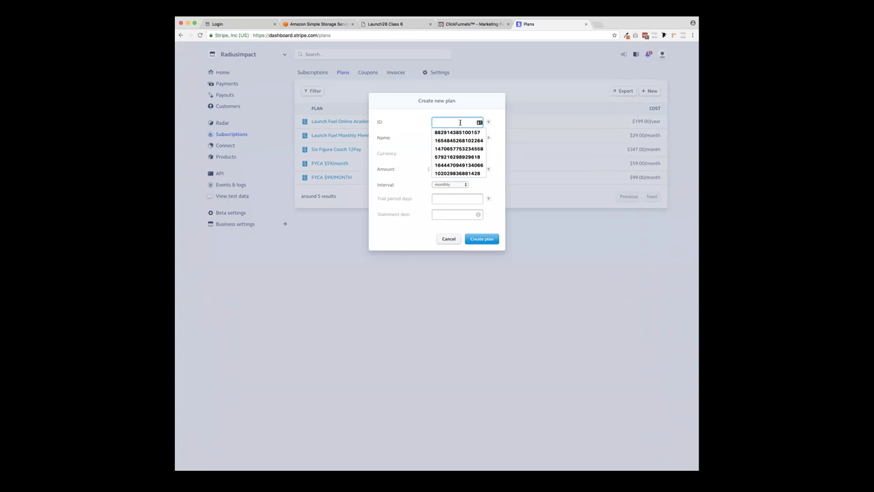
{"action": "type", "text": "12345"}
{"action": "left_click", "coordinate": [462, 138]}
{"action": "type", "text": "The "}
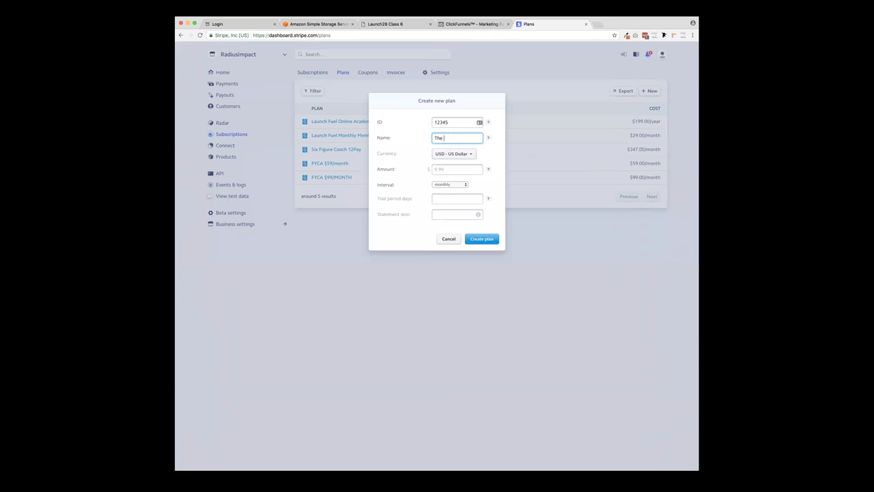
{"action": "type", "text": "Magic Bullet (12 Payments)"}
{"action": "left_click", "coordinate": [440, 169]}
{"action": "type", "text": "97"}
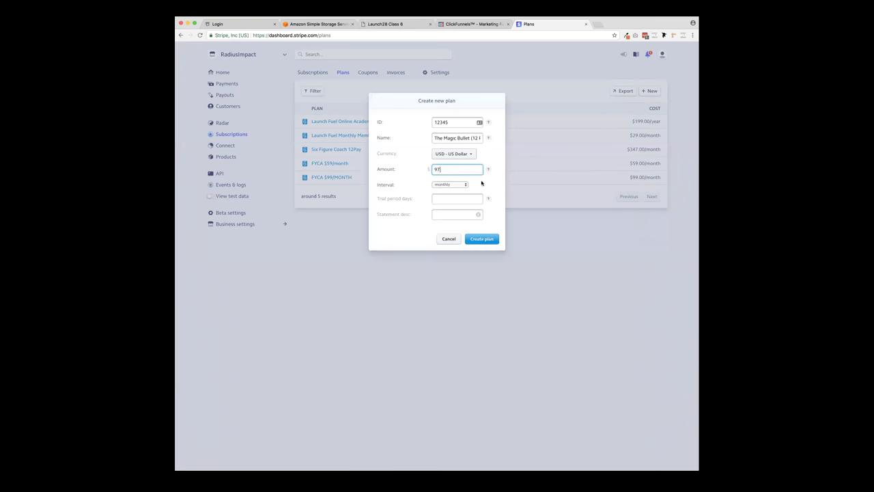
{"action": "left_click", "coordinate": [423, 185]}
- Clear the trial period days value and create the monthly plan
{"action": "left_click", "coordinate": [444, 200]}
{"action": "left_click", "coordinate": [442, 216]}
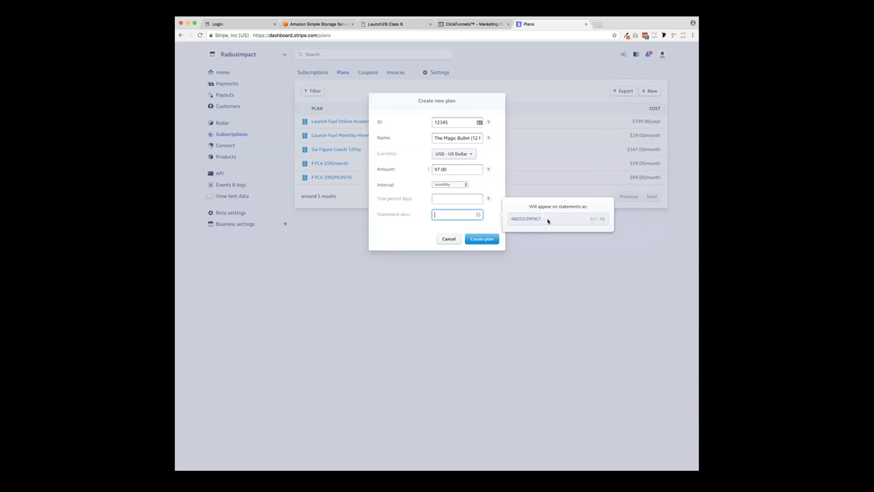
{"action": "left_click", "coordinate": [411, 221]}
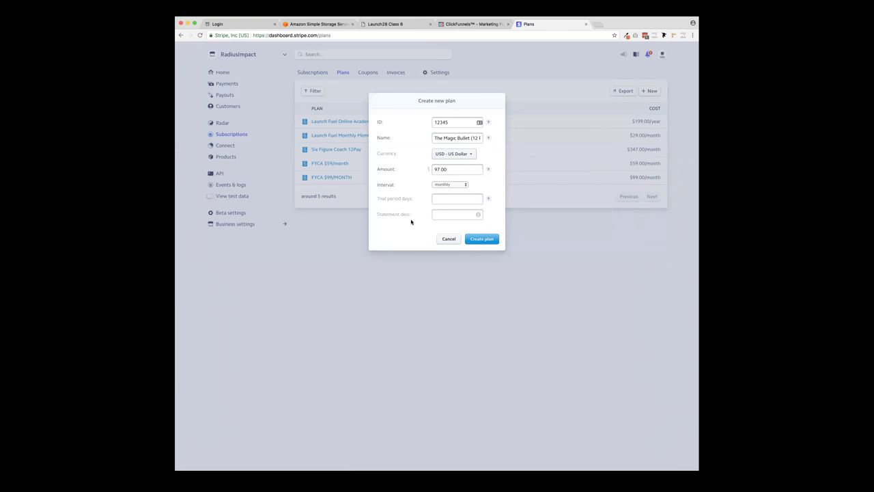
{"action": "left_click", "coordinate": [439, 198]}
{"action": "type", "text": "3"}
{"action": "key", "text": "BackSpace"}
{"action": "key", "text": "BackSpace"}
{"action": "left_click", "coordinate": [483, 240]}
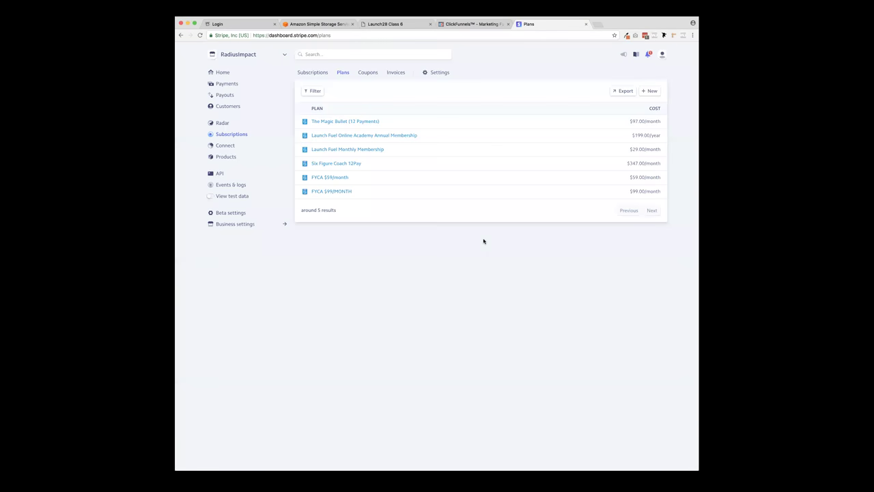
- Copy the ClickFunnels product name into the Product Description field
{"action": "left_click", "coordinate": [470, 24]}
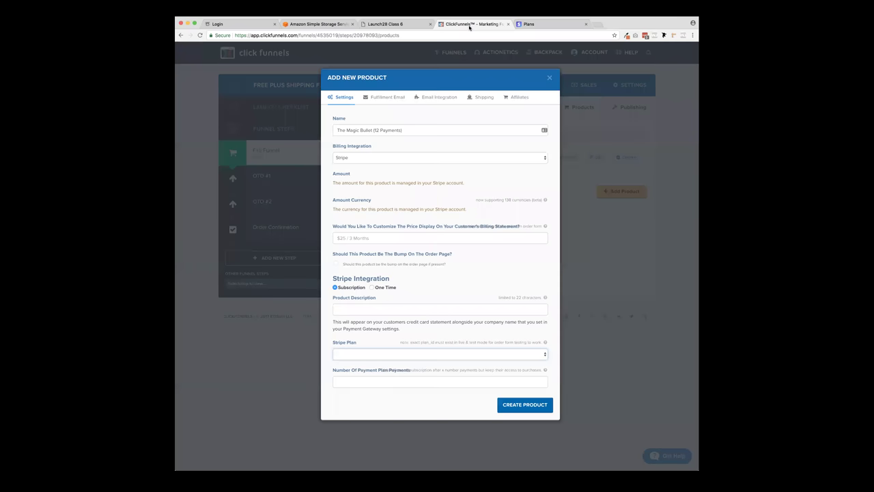
{"action": "left_click", "coordinate": [352, 310]}
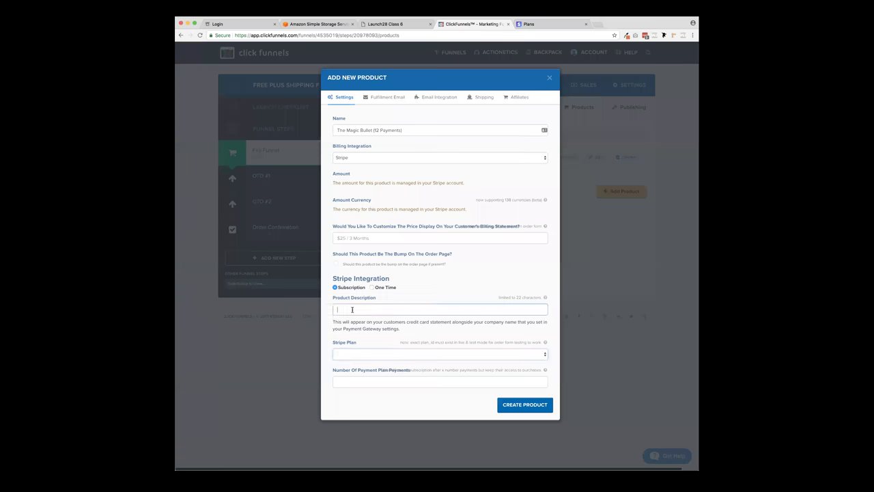
{"action": "triple_click", "coordinate": [390, 129]}
{"action": "key", "text": "super+c"}
{"action": "left_click", "coordinate": [369, 308]}
{"action": "key", "text": "super+v"}
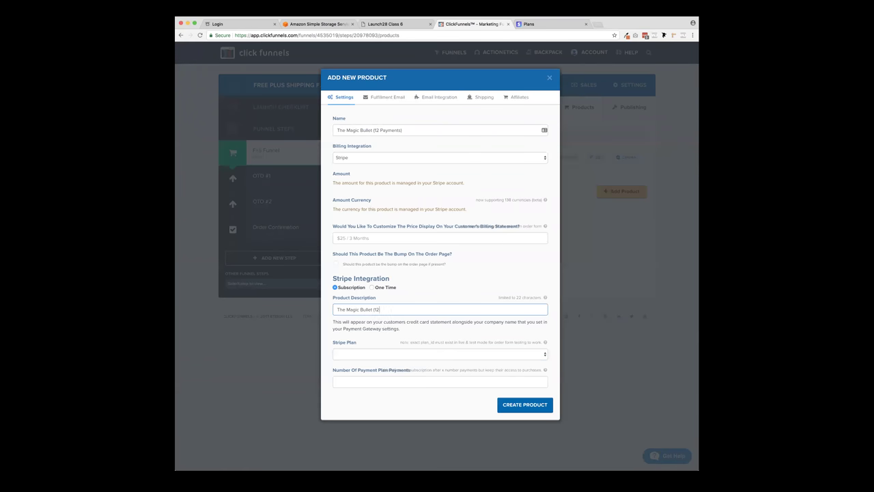
- Look through the Stripe Plan dropdown and compare it with Stripe's Plans list
{"action": "left_click", "coordinate": [360, 354]}
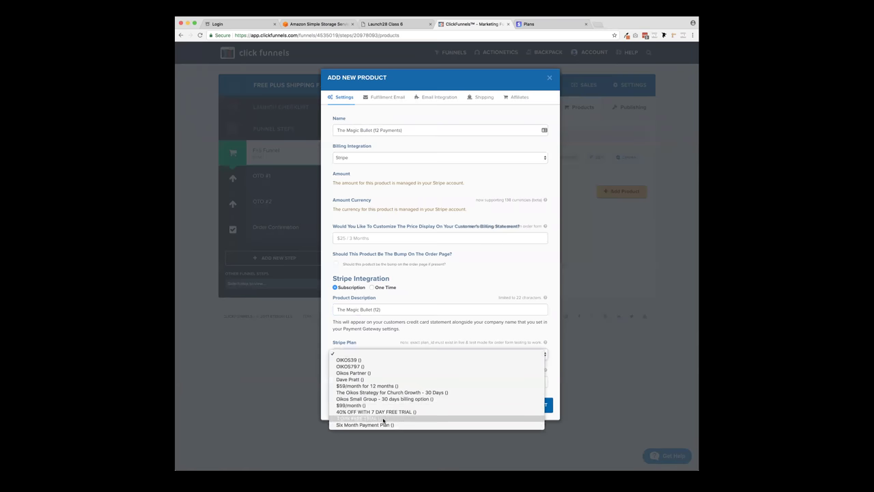
{"action": "left_click", "coordinate": [400, 330]}
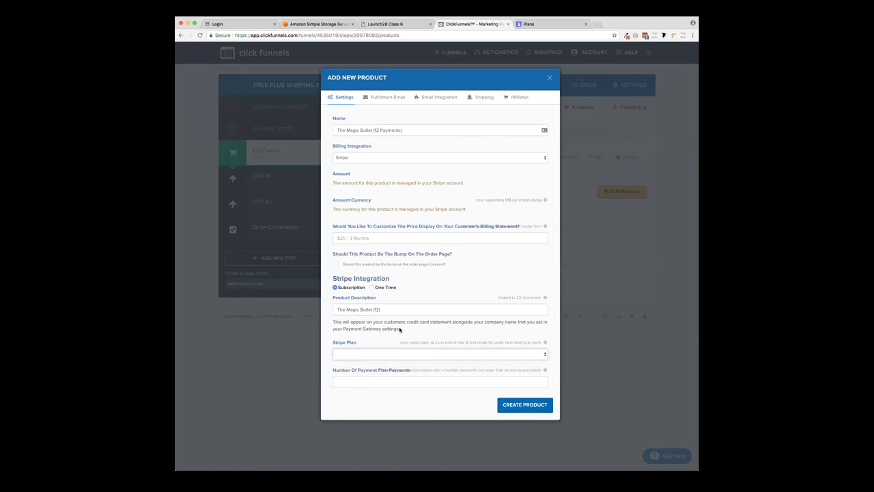
{"action": "left_click", "coordinate": [554, 24]}
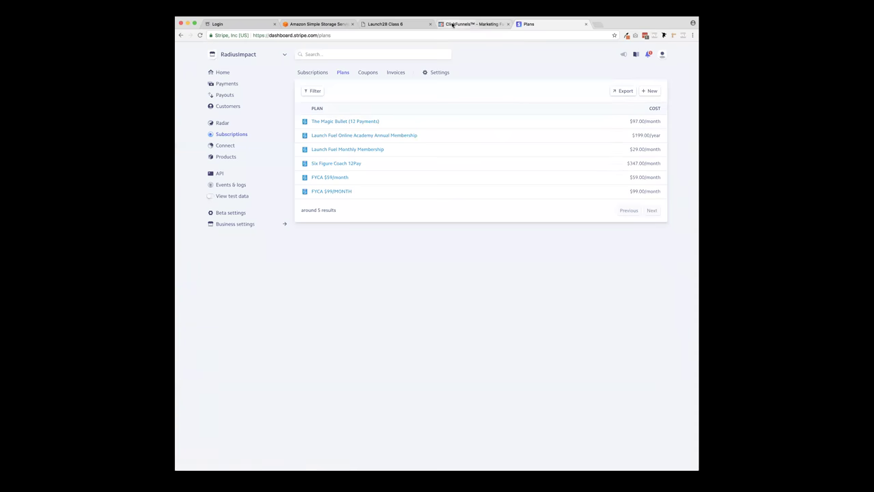
{"action": "left_click", "coordinate": [454, 24]}
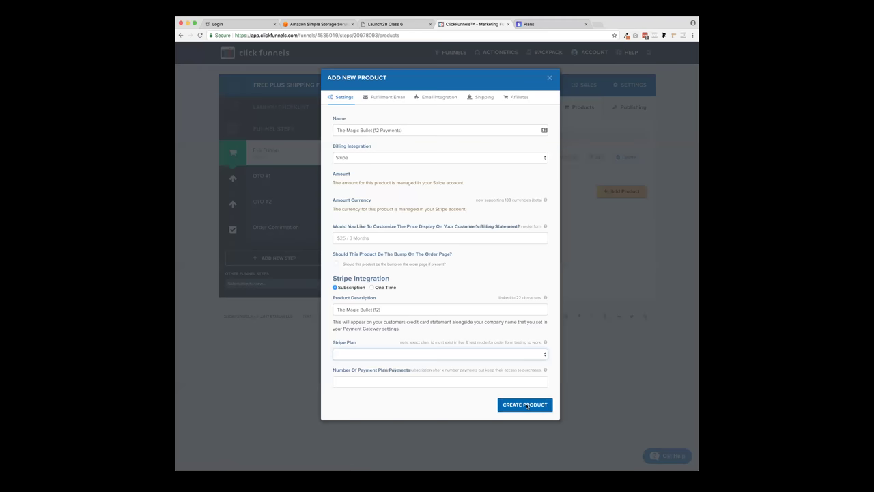
- Enter '(12 Payments of $97 - after 7 Day Free Trial)' as the price display text
{"action": "left_click", "coordinate": [527, 407]}
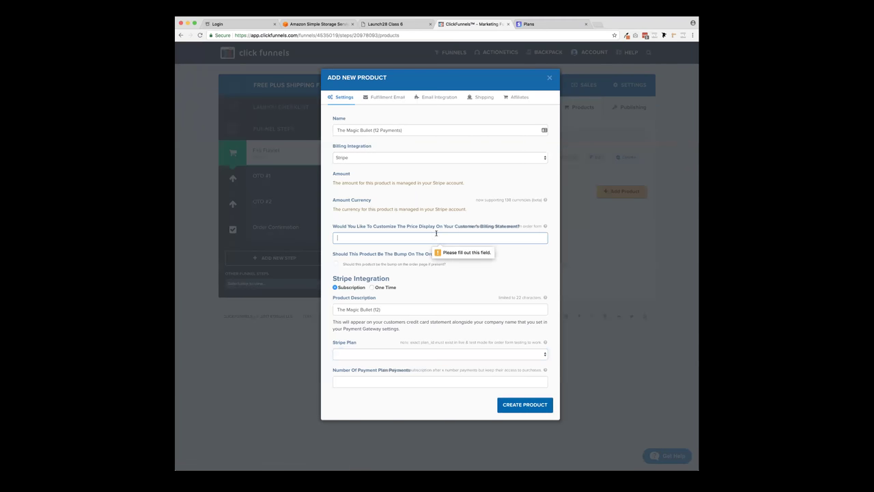
{"action": "left_click", "coordinate": [408, 239]}
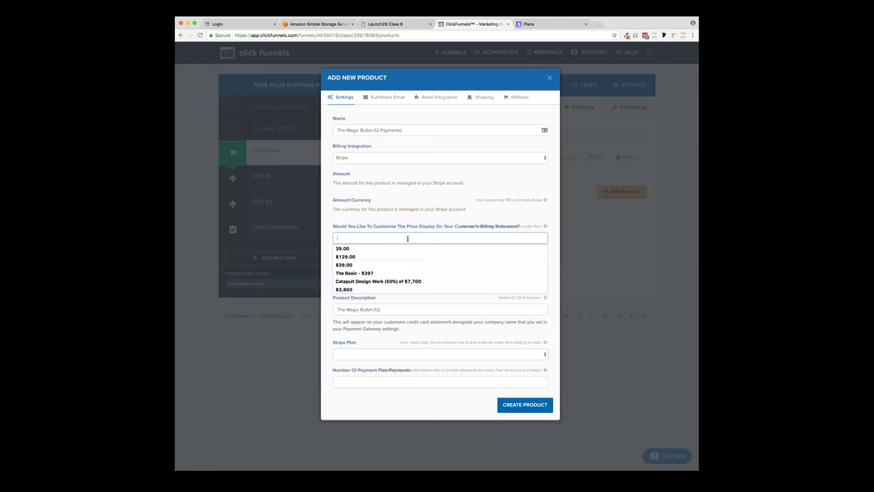
{"action": "type", "text": "(12 Pyayments of"}
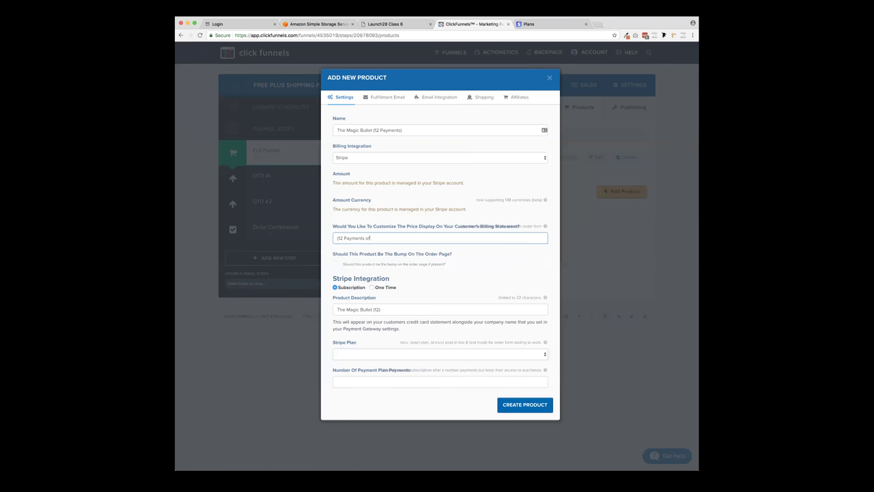
{"action": "type", "text": " $97 - after 7 Day Free Trial"}
- Retry saving the product, then open the Stripe plan list after the missing-plan error
{"action": "left_click", "coordinate": [524, 406]}
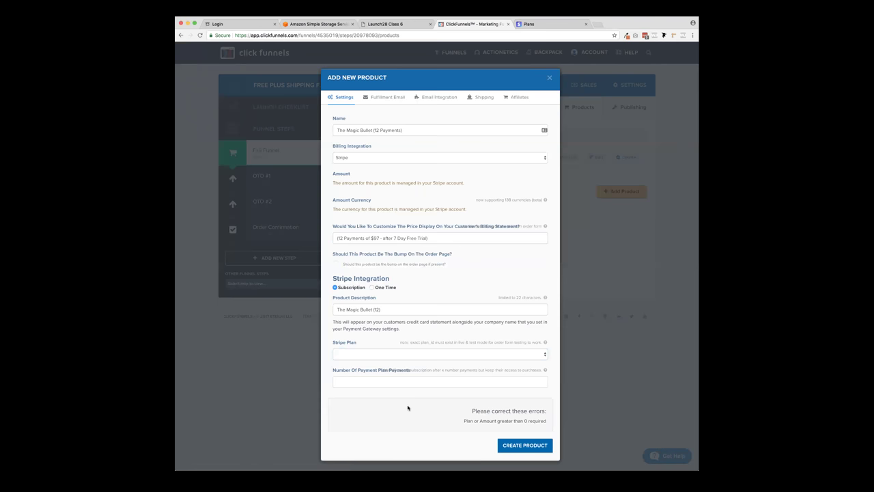
{"action": "scroll", "coordinate": [424, 351], "scroll_direction": "down", "scroll_amount": 1}
{"action": "left_click", "coordinate": [424, 336]}
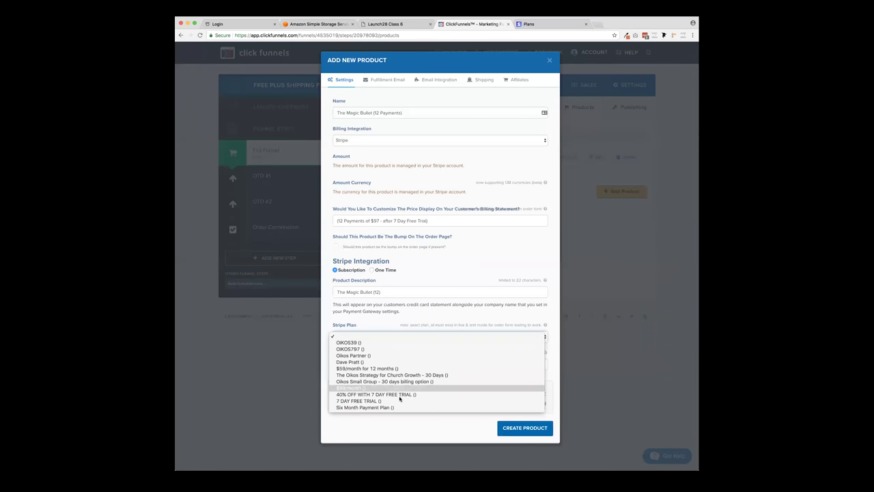
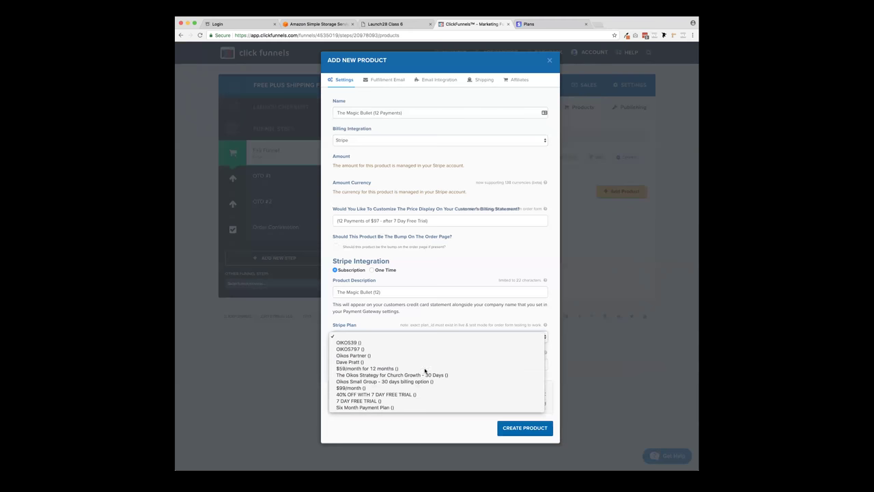
- Copy the existing 12-payments price-display wording and abandon the errored product form
{"action": "left_click", "coordinate": [397, 330]}
{"action": "left_click", "coordinate": [372, 338]}
{"action": "left_click", "coordinate": [387, 326]}
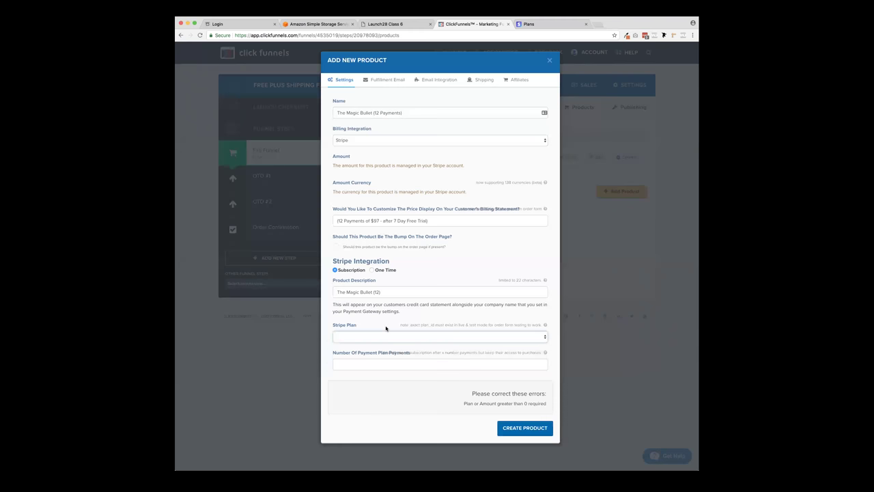
{"action": "triple_click", "coordinate": [431, 220]}
{"action": "key", "text": "super+c"}
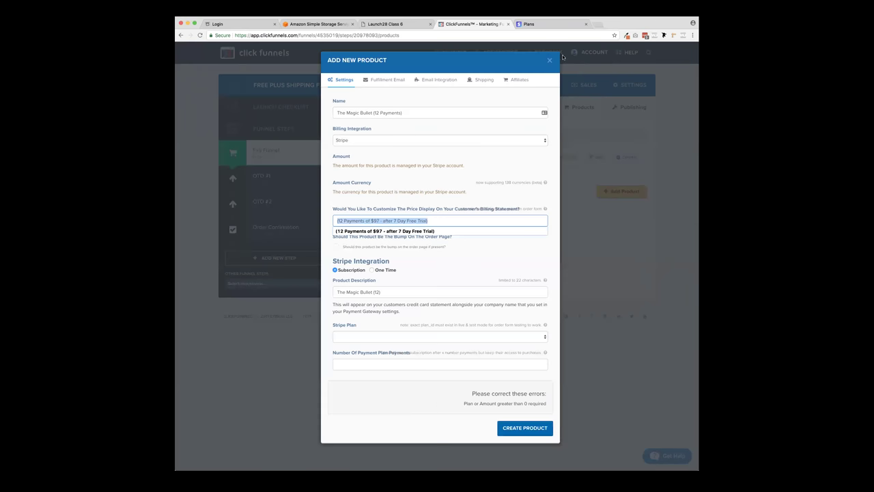
{"action": "left_click", "coordinate": [549, 60]}
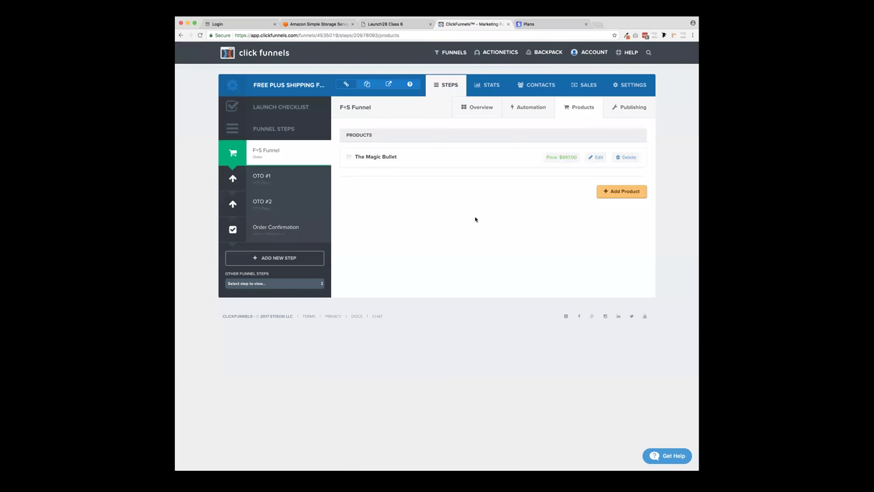
- Start a new product named The Magic Bullet (12 Payments), billed through Stripe
{"action": "left_click", "coordinate": [623, 192]}
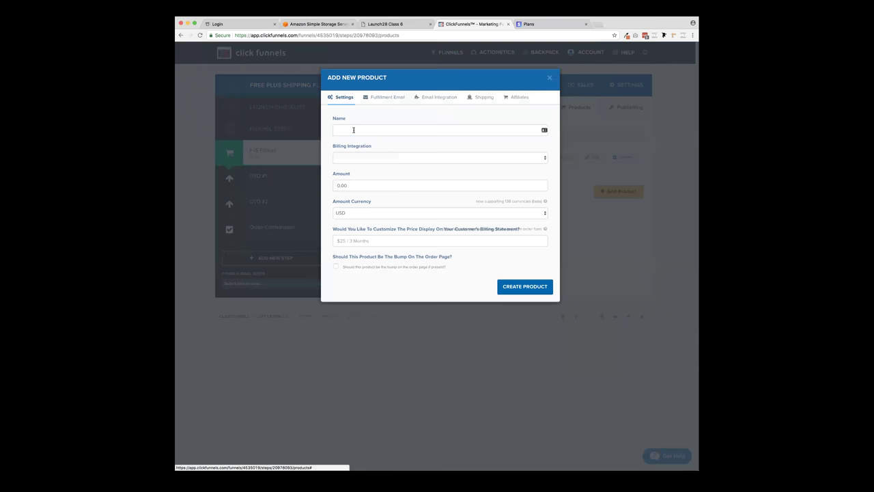
{"action": "left_click", "coordinate": [354, 130]}
{"action": "key", "text": "super+v"}
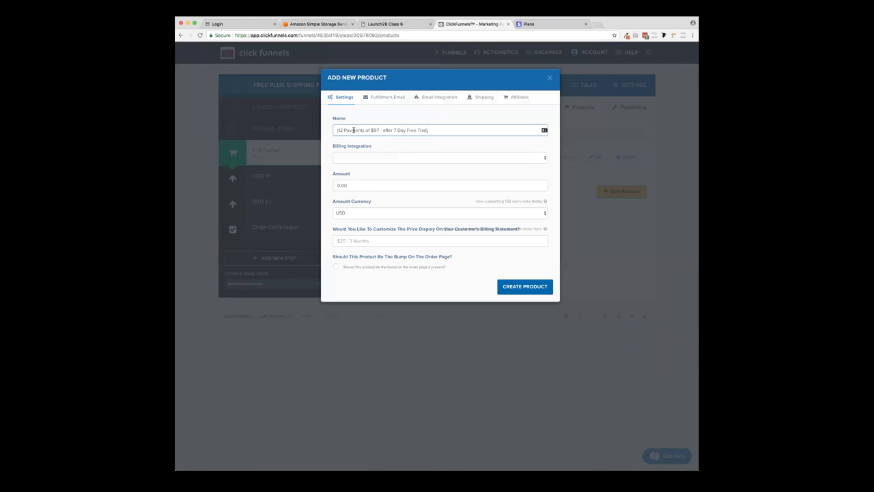
{"action": "key", "text": "super+a"}
{"action": "type", "text": "the m"}
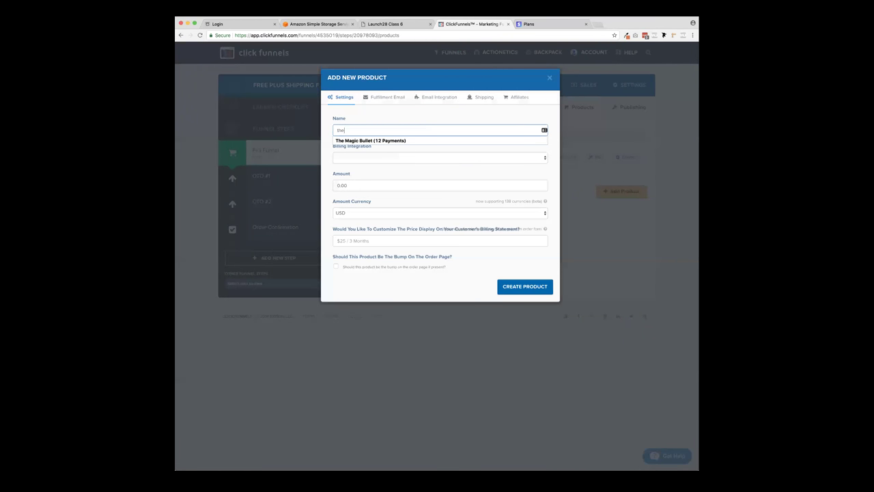
{"action": "left_click", "coordinate": [364, 140]}
{"action": "left_click", "coordinate": [370, 158]}
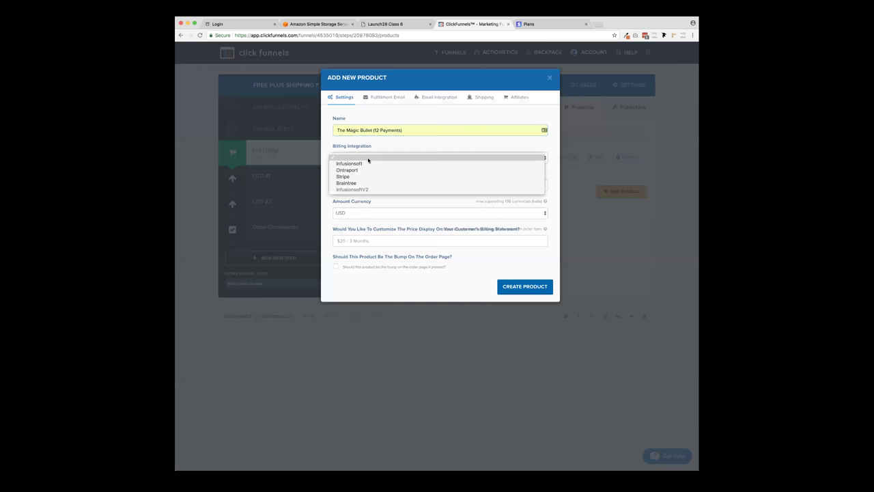
{"action": "left_click", "coordinate": [364, 177]}
- Set amount 97 and price display '(12 Payments of $97 - after 7 Day Free Trial)' as a subscription
{"action": "left_click", "coordinate": [333, 186]}
{"action": "type", "text": "96"}
{"action": "key", "text": "BackSpace"}
{"action": "type", "text": "7"}
{"action": "left_click", "coordinate": [348, 239]}
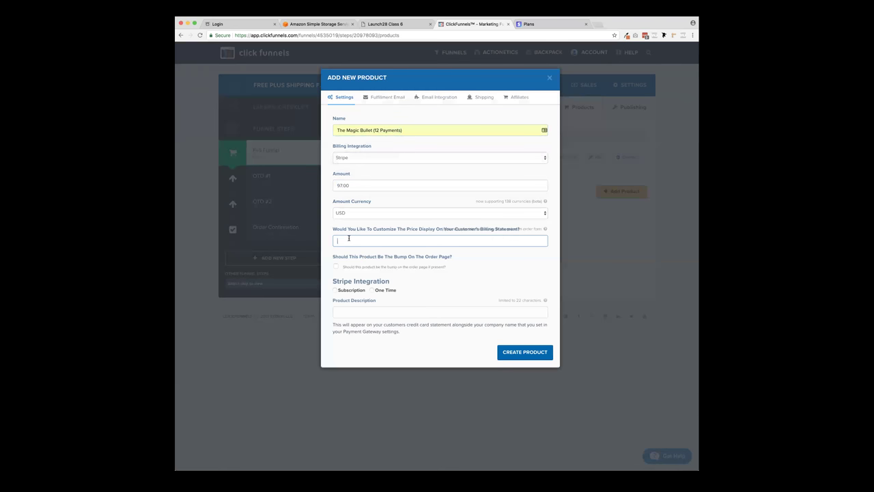
{"action": "type", "text": "97"}
{"action": "key", "text": "BackSpace"}
{"action": "key", "text": "BackSpace"}
{"action": "type", "text": "$97"}
{"action": "key", "text": "BackSpace"}
{"action": "key", "text": "BackSpace"}
{"action": "key", "text": "BackSpace"}
{"action": "type", "text": "("}
{"action": "key", "text": "Down"}
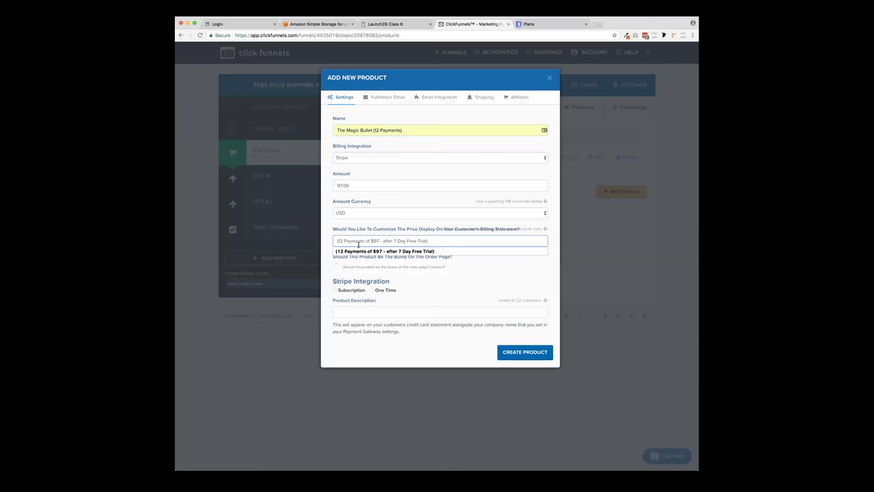
{"action": "left_click", "coordinate": [375, 252]}
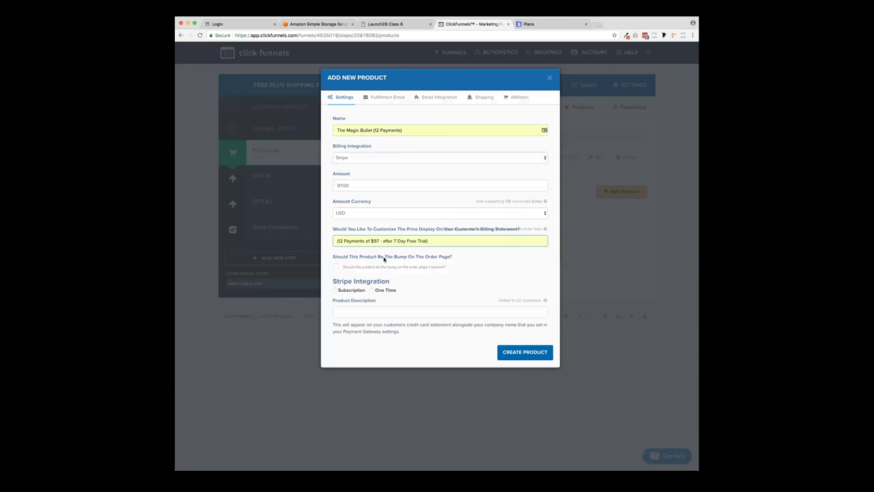
{"action": "left_click", "coordinate": [335, 290]}
- Describe it as The Magic Bullet (12), choose the $99/month Stripe plan, enter 2 payments, and create it
{"action": "left_click", "coordinate": [344, 308]}
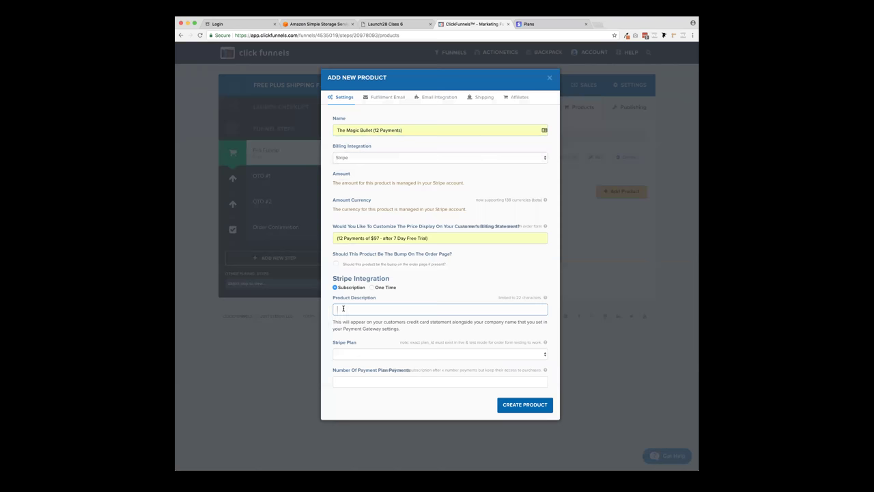
{"action": "type", "text": "The"}
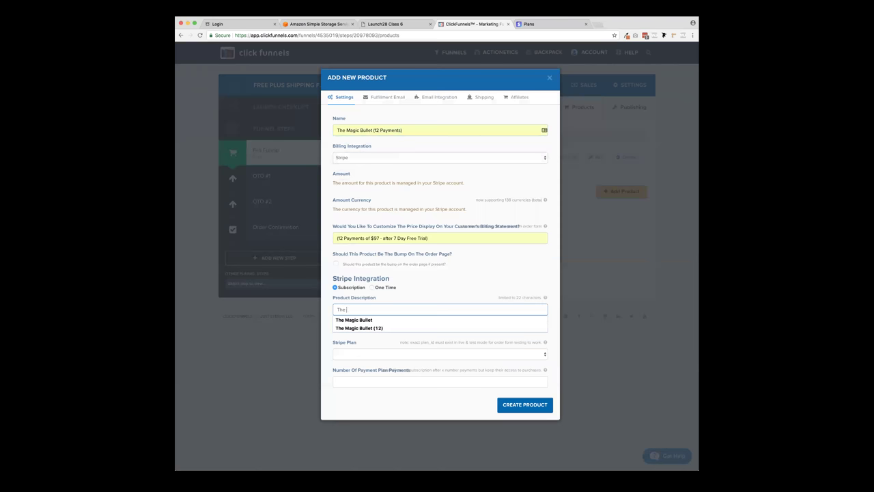
{"action": "left_click", "coordinate": [359, 328]}
{"action": "left_click", "coordinate": [368, 354]}
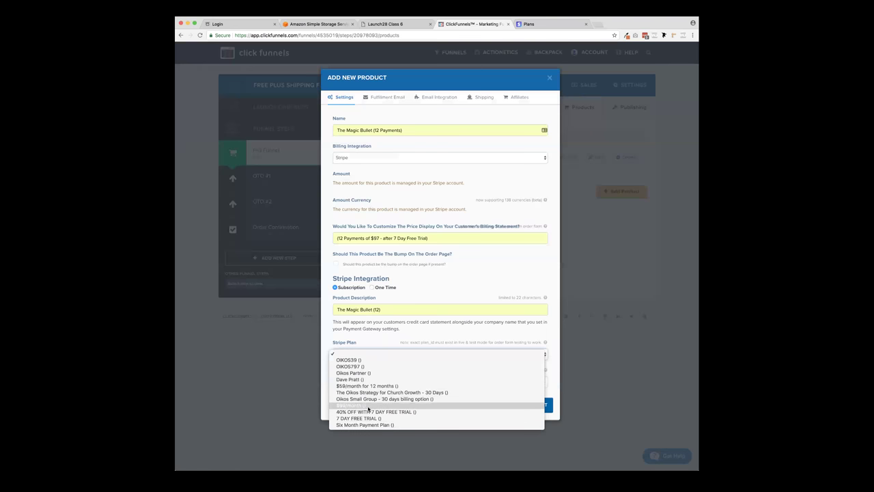
{"action": "left_click", "coordinate": [371, 405]}
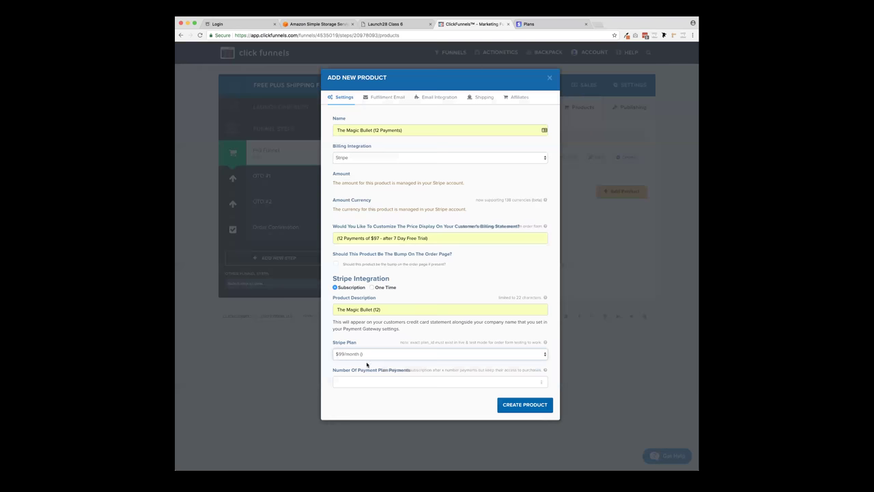
{"action": "left_click", "coordinate": [366, 382]}
{"action": "type", "text": "2"}
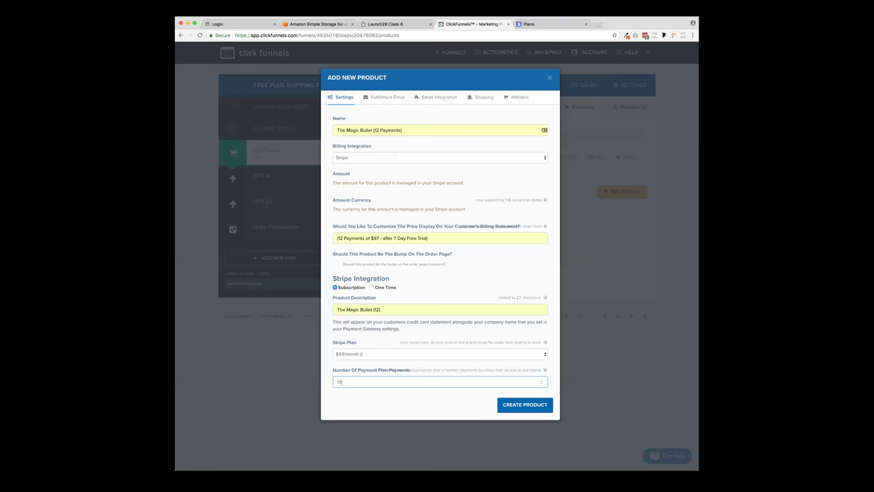
{"action": "left_click", "coordinate": [525, 405]}
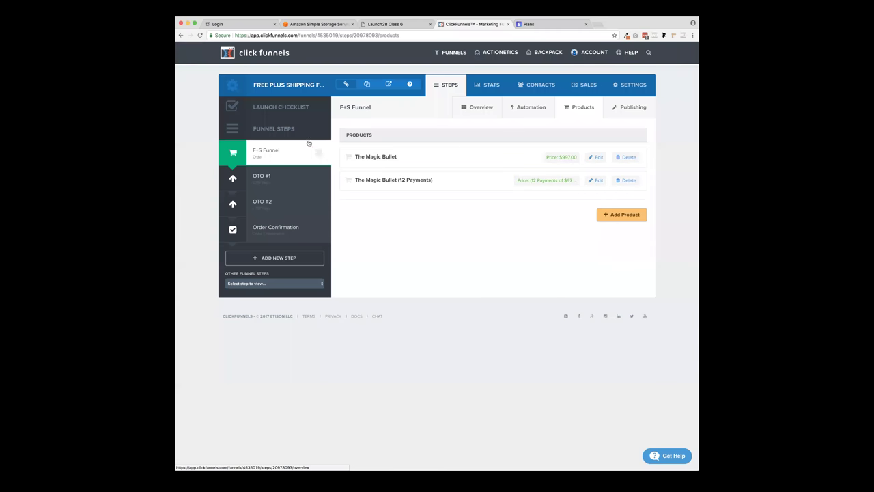
- Open the funnel step's live page preview and advance the order form to billing
{"action": "left_click", "coordinate": [271, 158]}
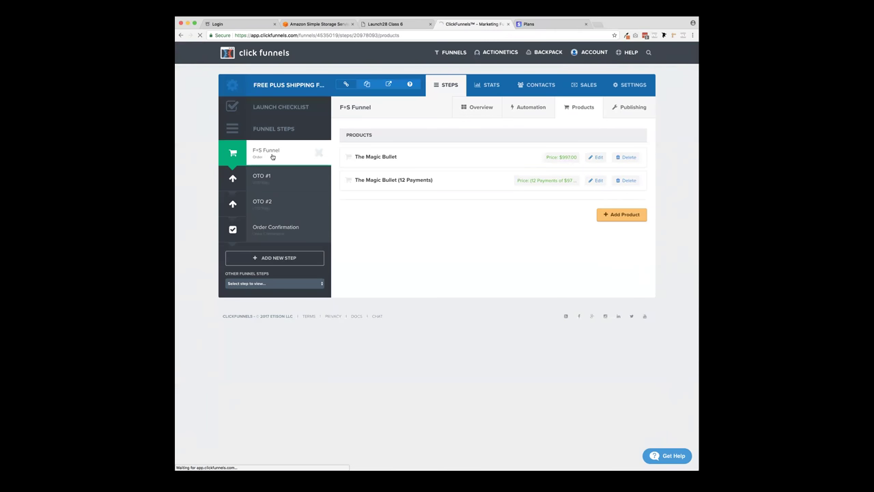
{"action": "left_click", "coordinate": [263, 177]}
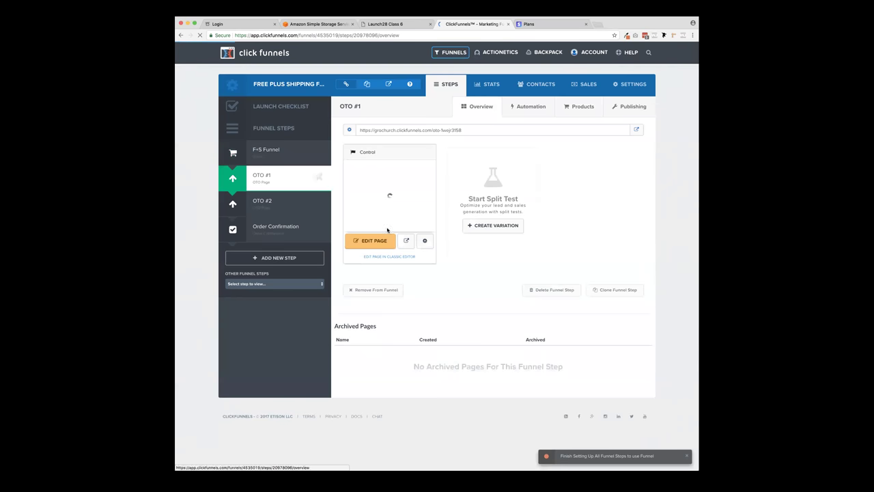
{"action": "left_click", "coordinate": [406, 242]}
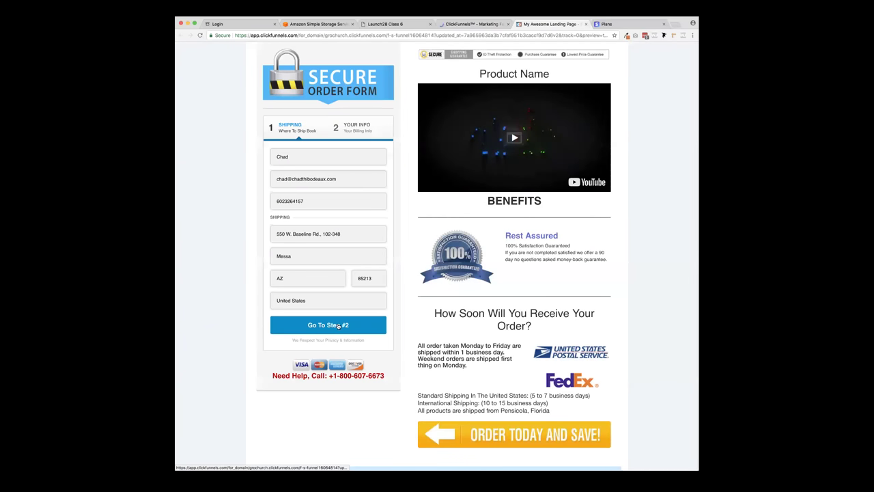
{"action": "left_click", "coordinate": [339, 327]}
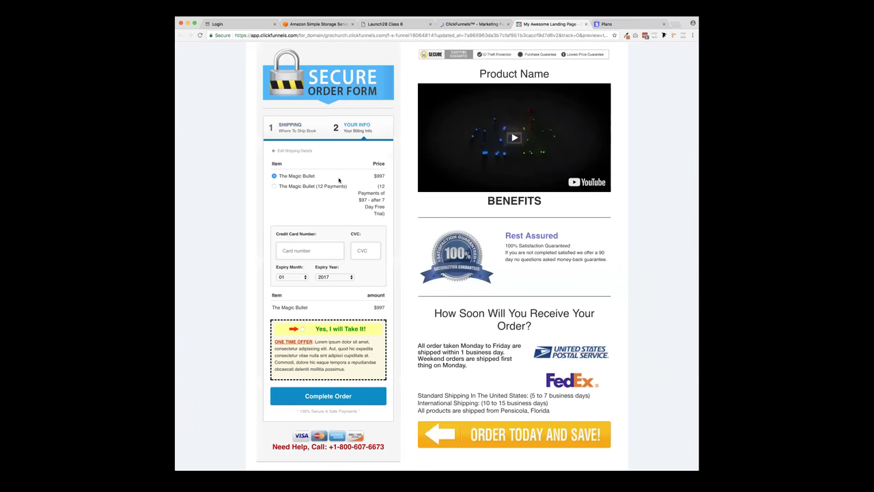
- Toggle between the single-payment and 12-payment Magic Bullet options, then close the preview
{"action": "left_click", "coordinate": [274, 186]}
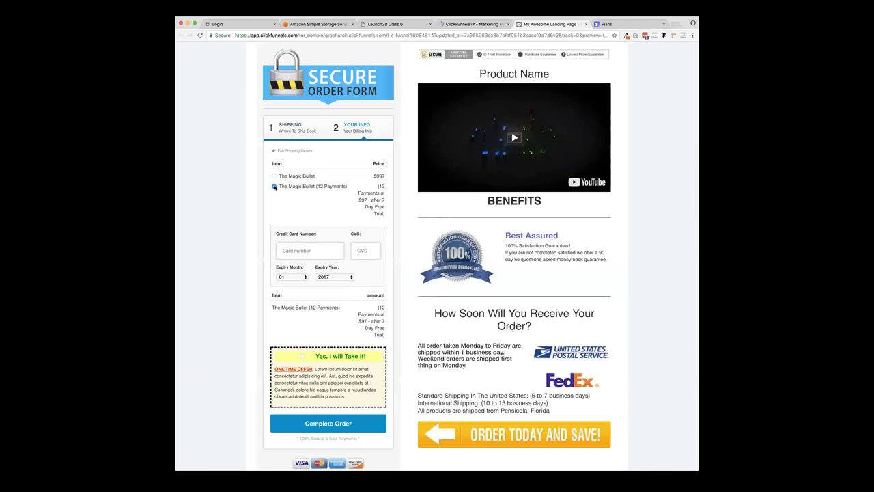
{"action": "left_click", "coordinate": [274, 176]}
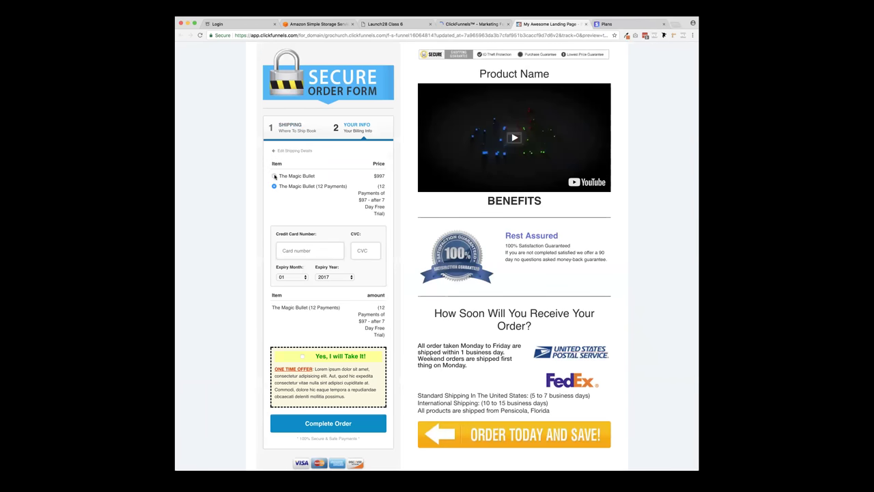
{"action": "triple_click", "coordinate": [385, 189]}
{"action": "left_click", "coordinate": [387, 190]}
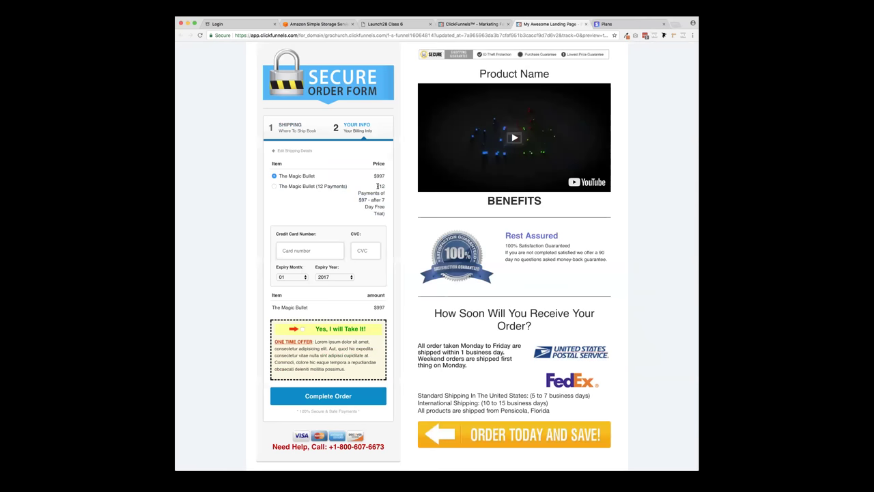
{"action": "left_click", "coordinate": [274, 187]}
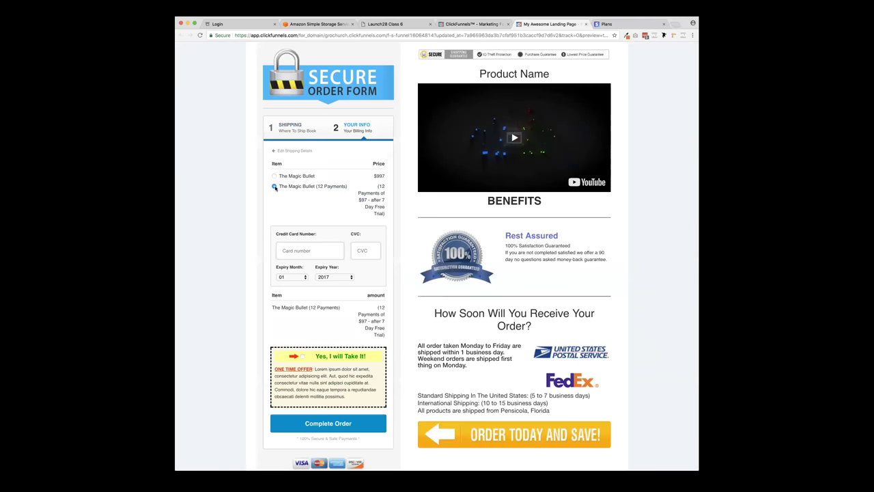
{"action": "left_click", "coordinate": [274, 175]}
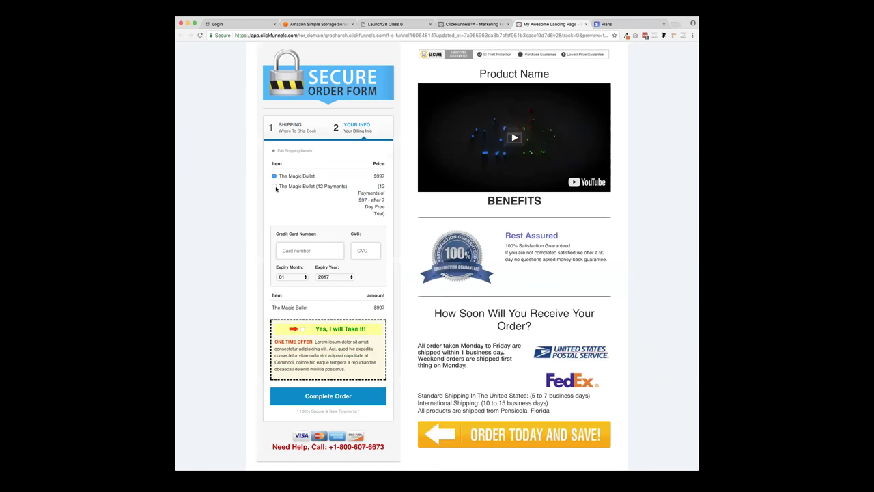
{"action": "left_click", "coordinate": [275, 187]}
{"action": "left_click_drag", "start_coordinate": [377, 184], "coordinate": [385, 211]}
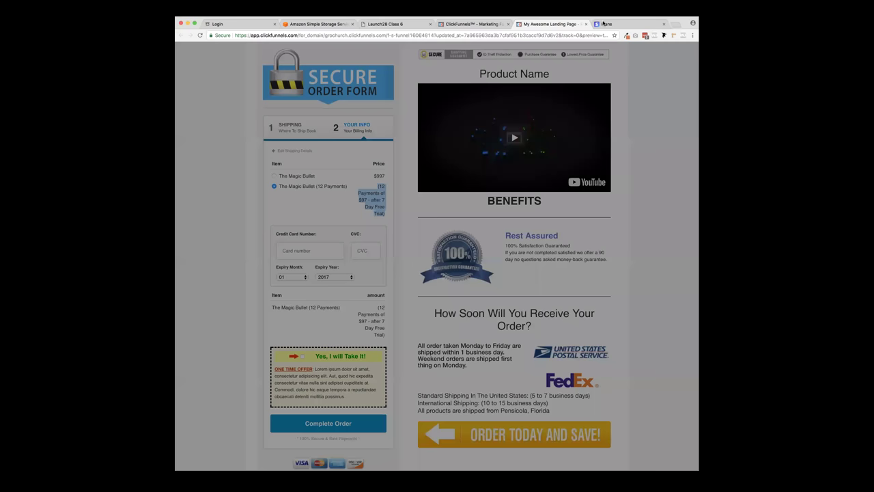
{"action": "left_click", "coordinate": [585, 24]}
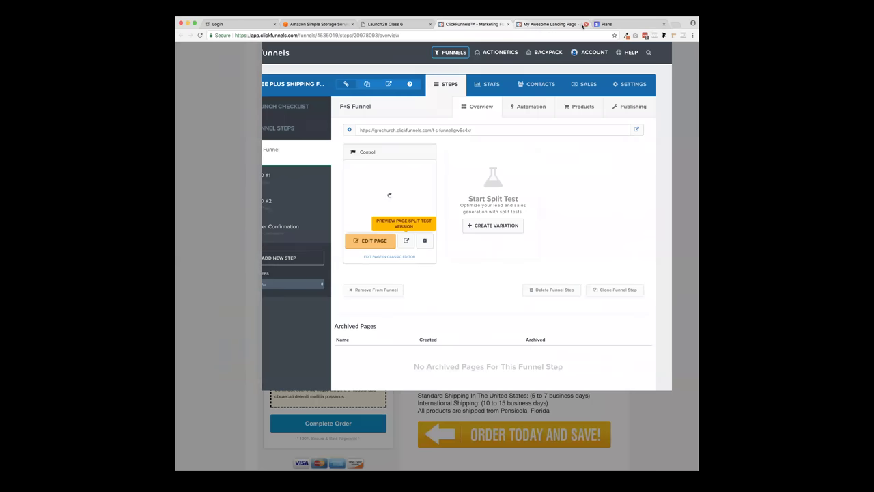
- Change The Magic Bullet (12 Payments) price display to $97/mo, save it, and reopen it
{"action": "left_click", "coordinate": [583, 107]}
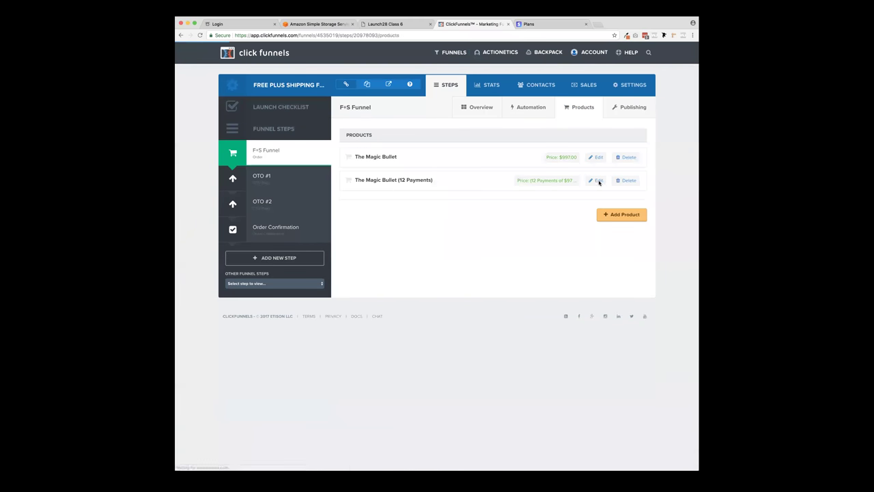
{"action": "left_click", "coordinate": [597, 181]}
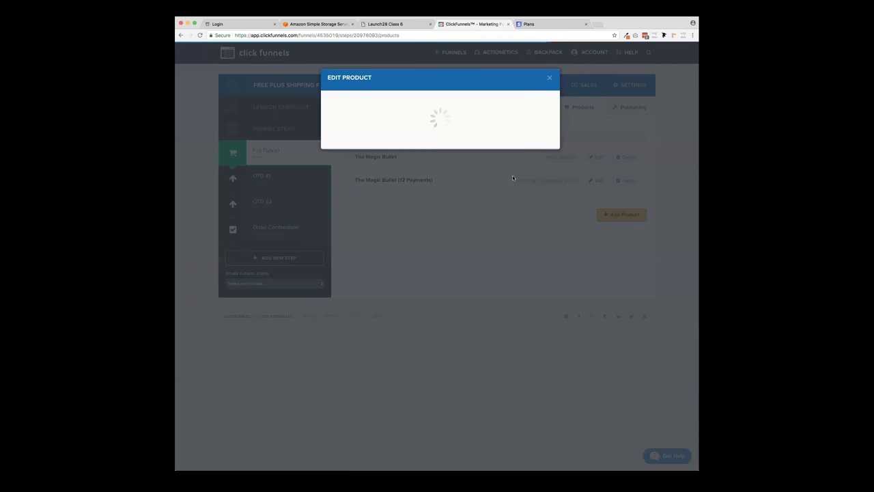
{"action": "triple_click", "coordinate": [429, 238]}
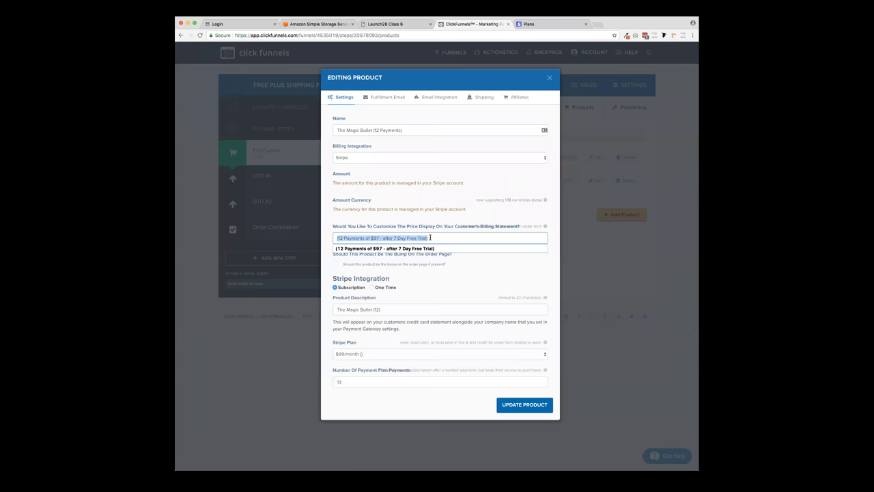
{"action": "type", "text": "$97/mo."}
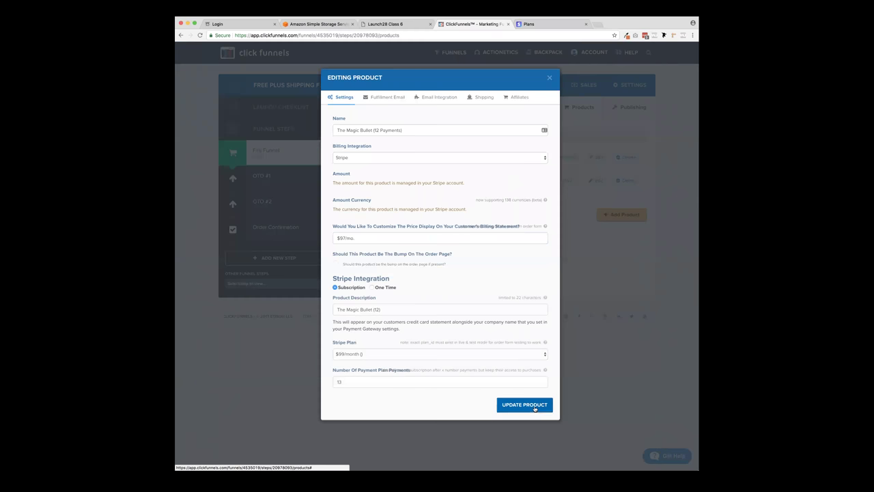
{"action": "left_click", "coordinate": [534, 406]}
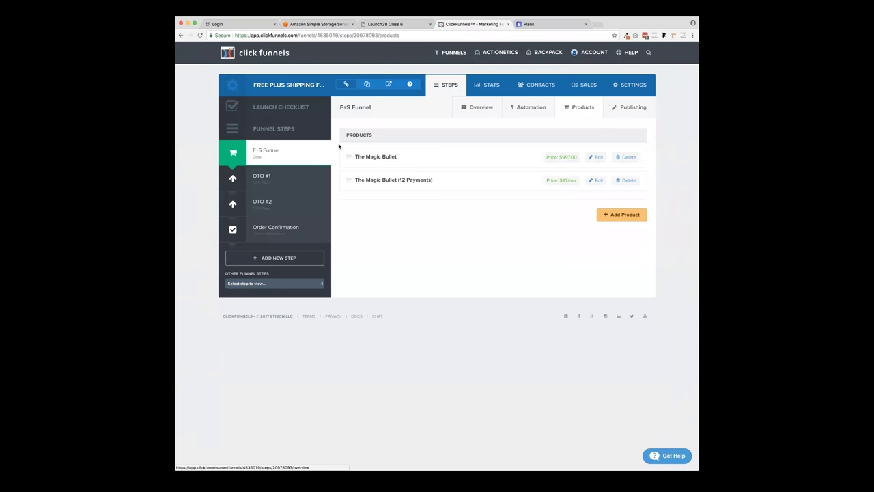
{"action": "left_click", "coordinate": [597, 180]}
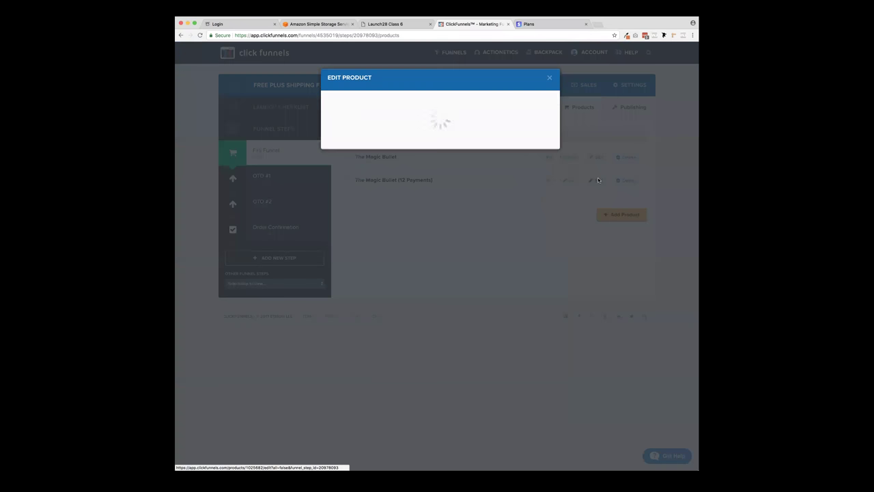
{"action": "left_click", "coordinate": [537, 26]}
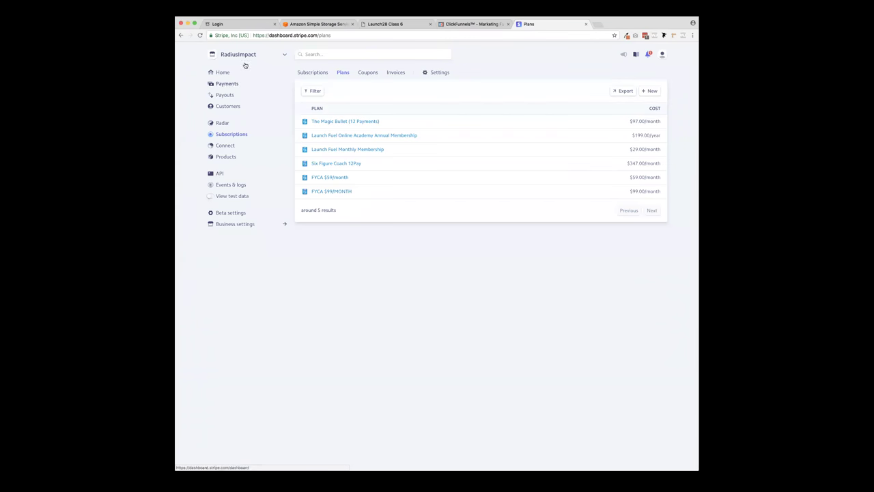
{"action": "left_click", "coordinate": [472, 26]}
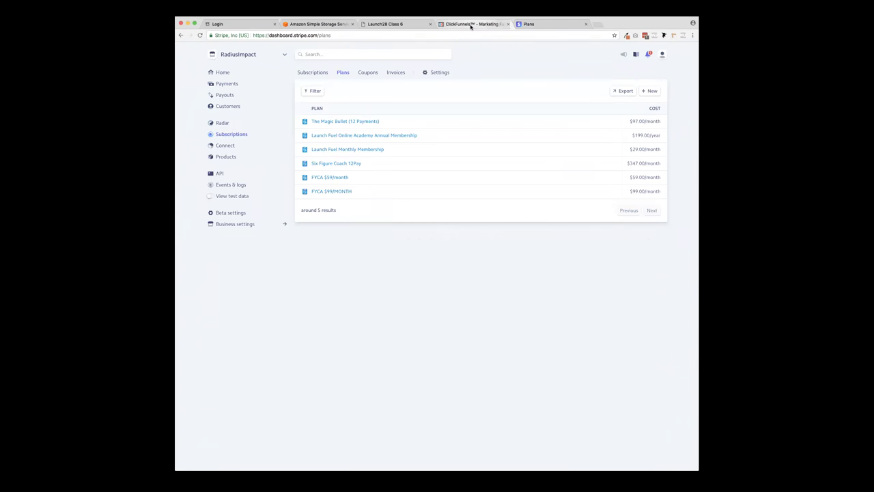
{"action": "left_click", "coordinate": [542, 26]}
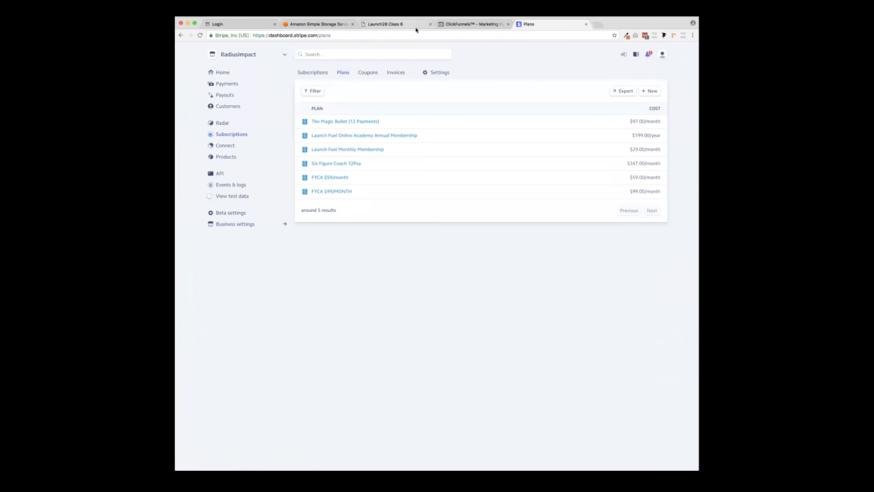
{"action": "left_click", "coordinate": [469, 25]}
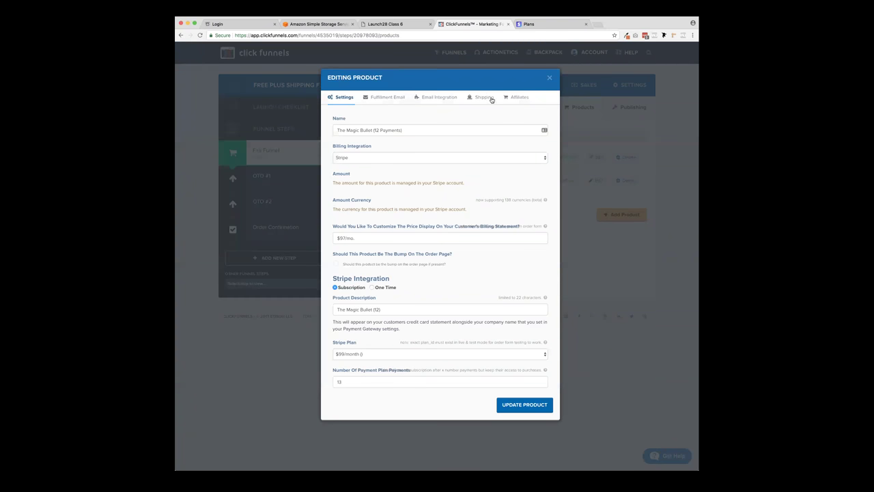
- Save the 12-payment product, then switch the funnel's Stripe account to RadiusImpact and save settings
{"action": "left_click", "coordinate": [523, 405]}
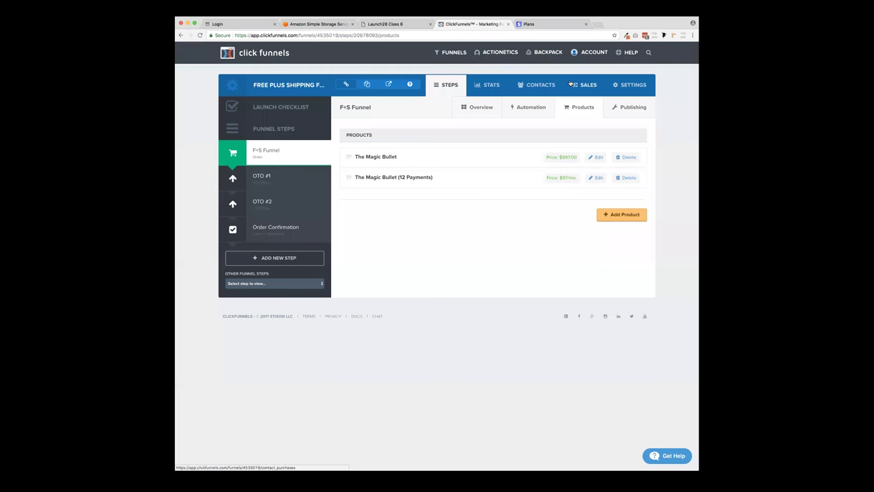
{"action": "left_click", "coordinate": [634, 85]}
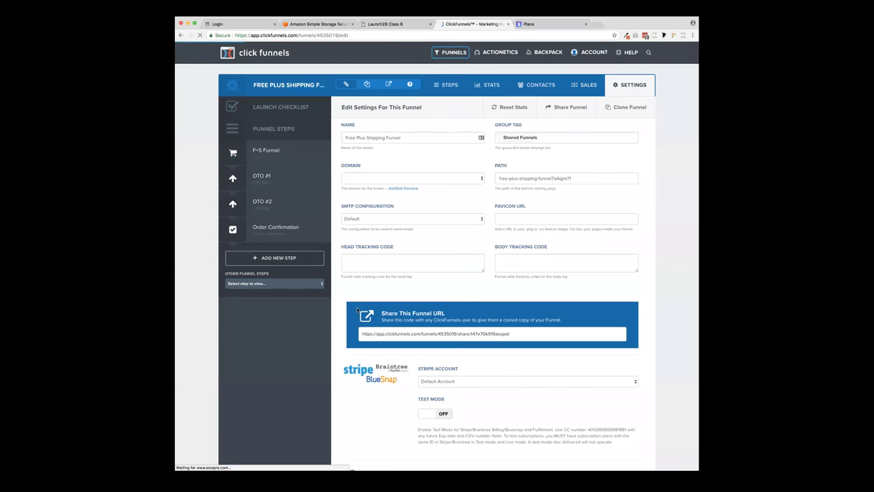
{"action": "scroll", "coordinate": [356, 309], "scroll_direction": "down", "scroll_amount": 5}
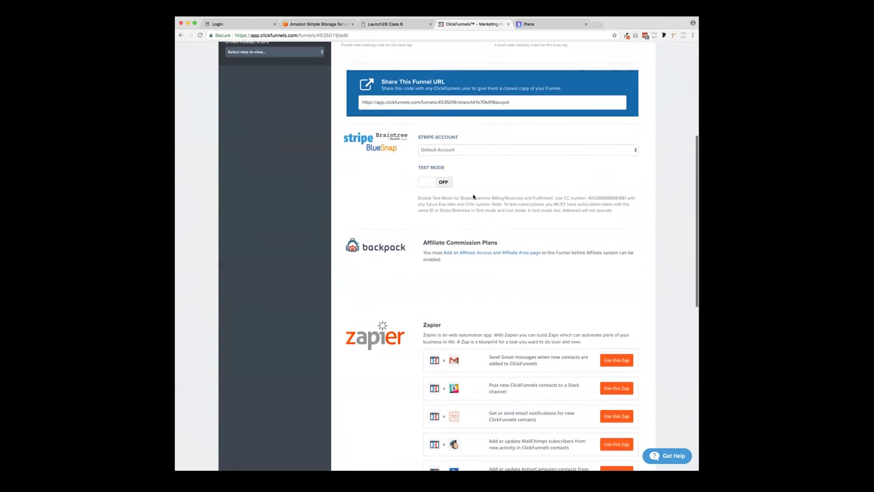
{"action": "scroll", "coordinate": [401, 158], "scroll_direction": "up", "scroll_amount": 1}
{"action": "left_click", "coordinate": [450, 184]}
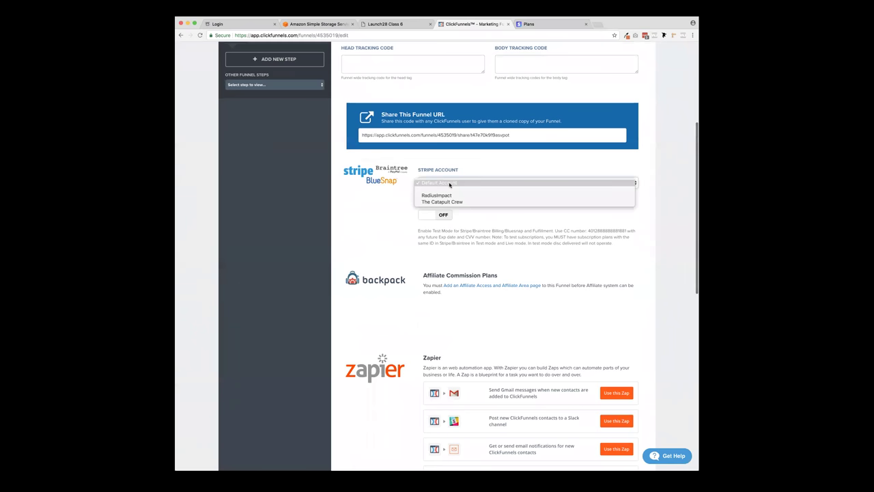
{"action": "left_click", "coordinate": [448, 182]}
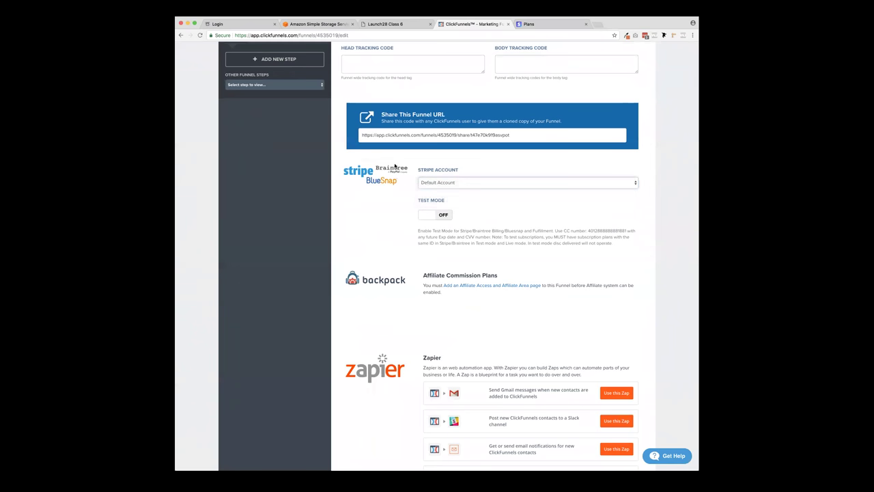
{"action": "left_click", "coordinate": [448, 182]}
{"action": "left_click", "coordinate": [445, 196]}
{"action": "scroll", "coordinate": [386, 204], "scroll_direction": "down", "scroll_amount": 10}
{"action": "left_click", "coordinate": [588, 415]}
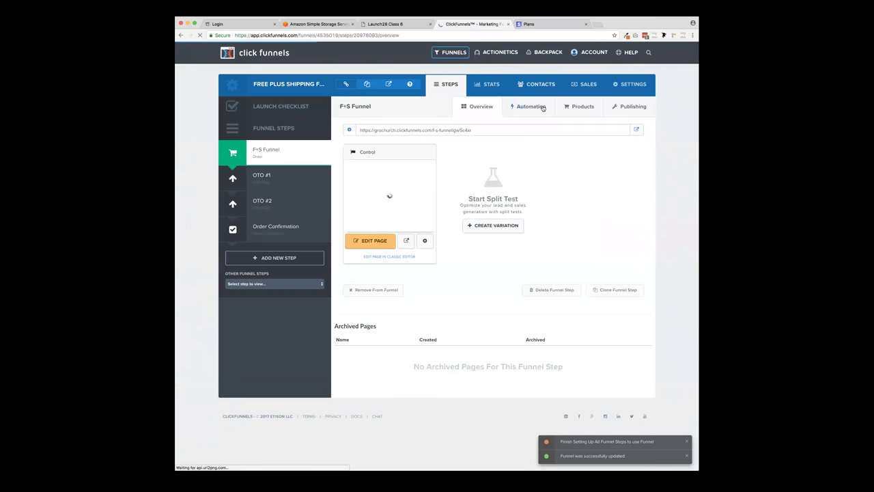
- Assign The Magic Bullet (12 Payments) Stripe plan to that product, save, and open the live preview
{"action": "left_click", "coordinate": [580, 107]}
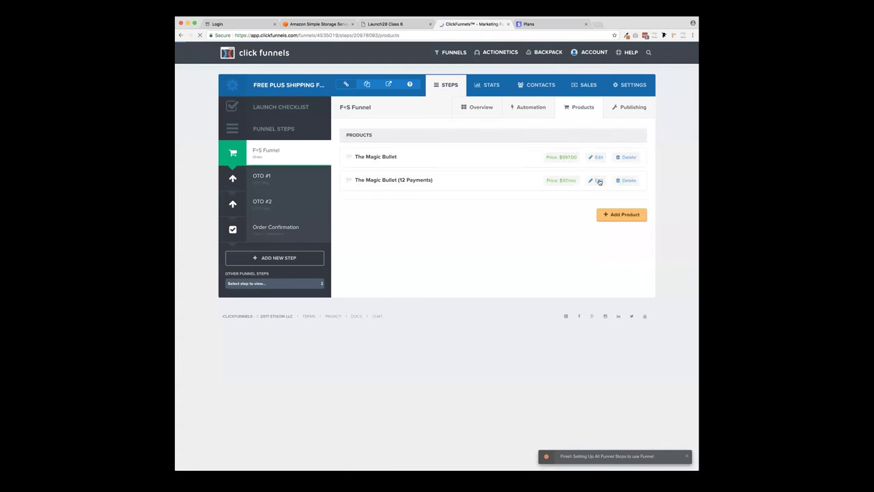
{"action": "left_click", "coordinate": [599, 181]}
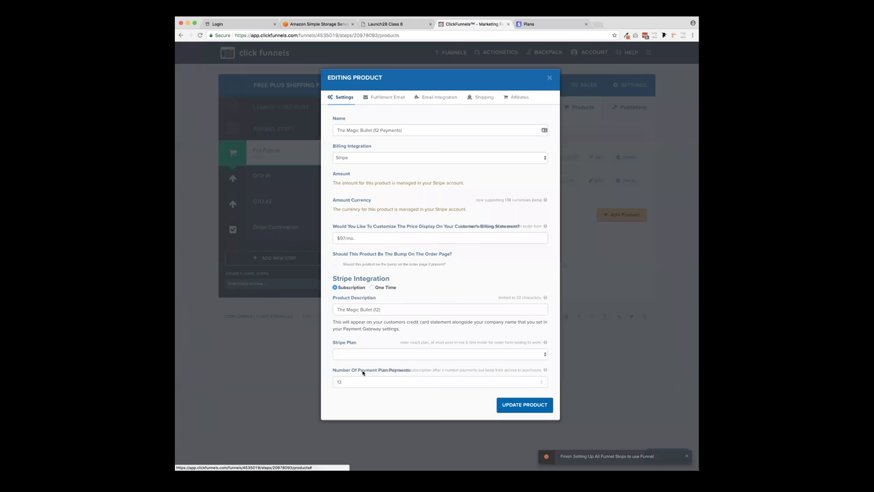
{"action": "left_click", "coordinate": [357, 355]}
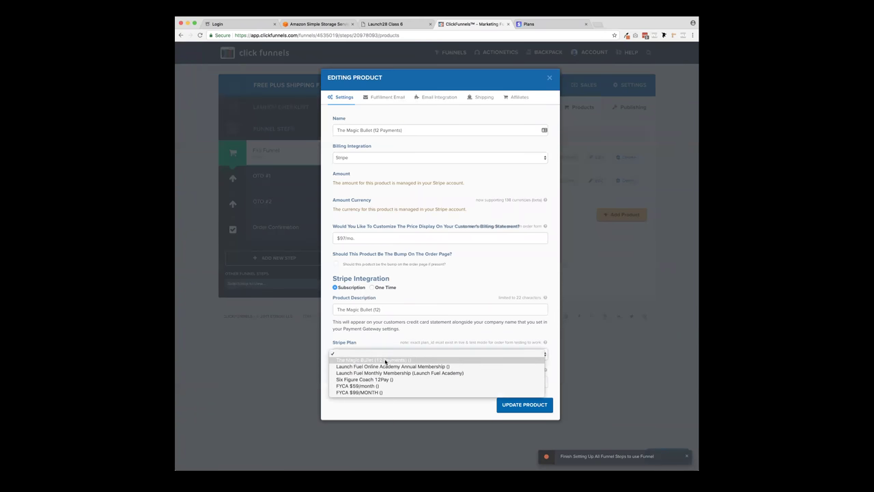
{"action": "left_click", "coordinate": [387, 361]}
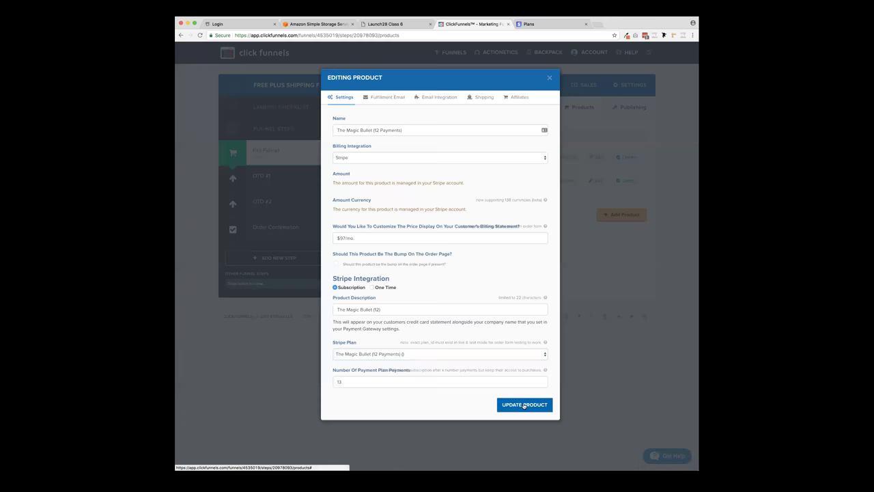
{"action": "left_click", "coordinate": [524, 404]}
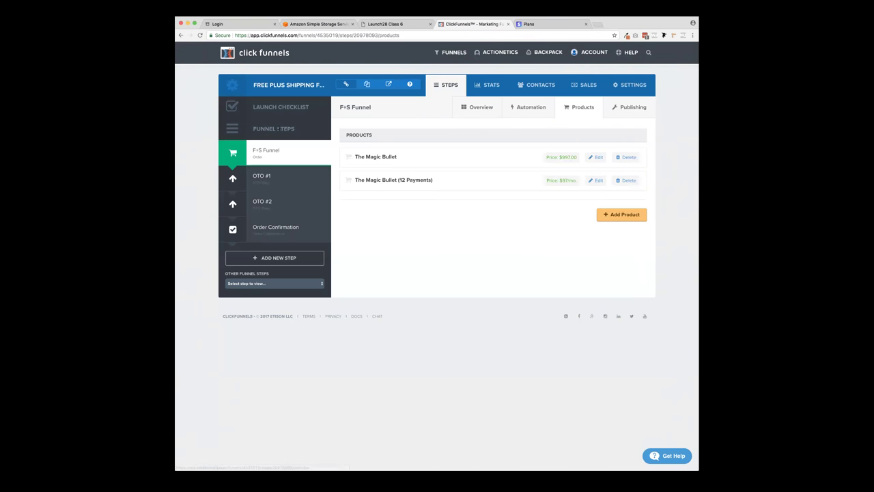
{"action": "left_click", "coordinate": [388, 84]}
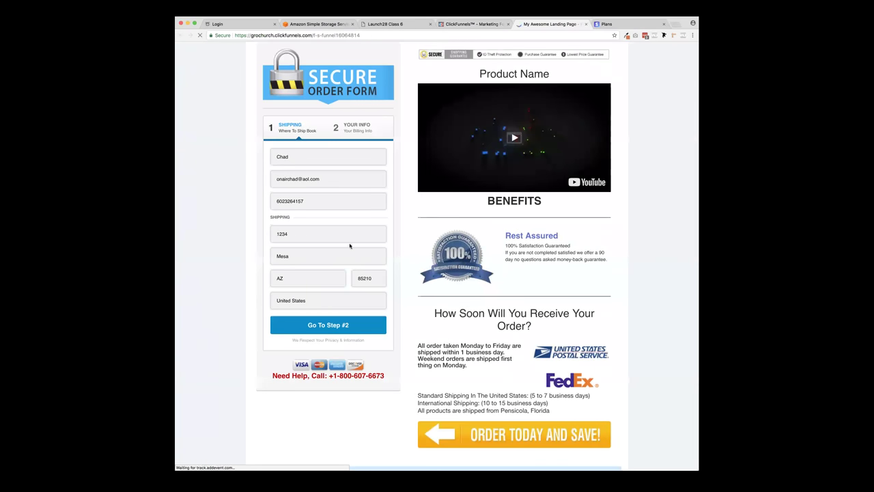
- Advance the order form to billing, check the $997 and $97/mo Magic Bullet offers, and close it
{"action": "left_click", "coordinate": [323, 331]}
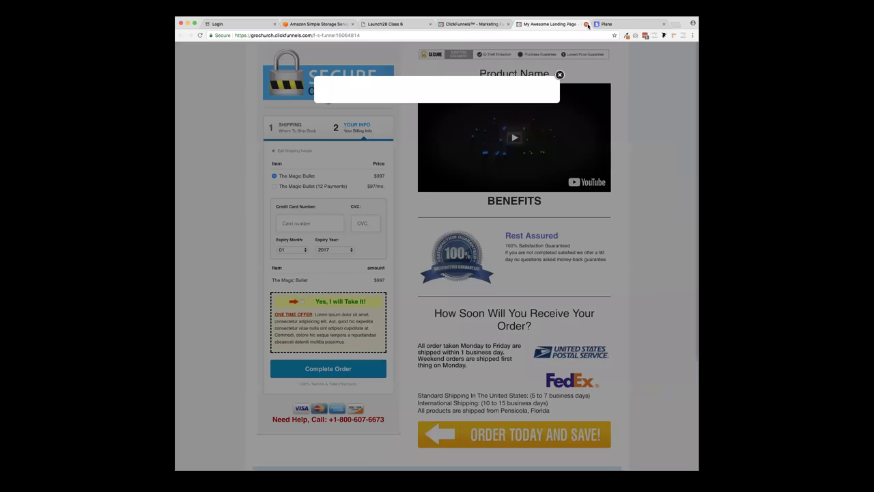
{"action": "left_click", "coordinate": [586, 24]}
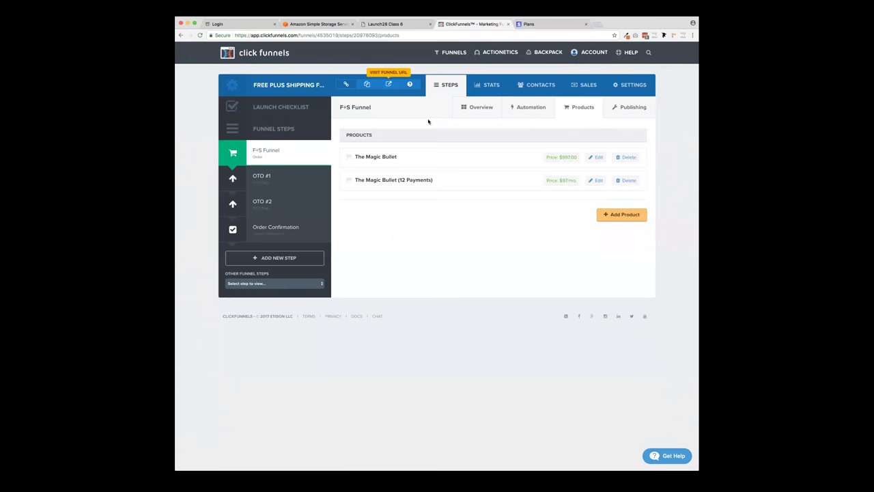
- Open The Magic Bullet one-time product and review its fulfillment email subject and body
{"action": "left_click", "coordinate": [597, 158]}
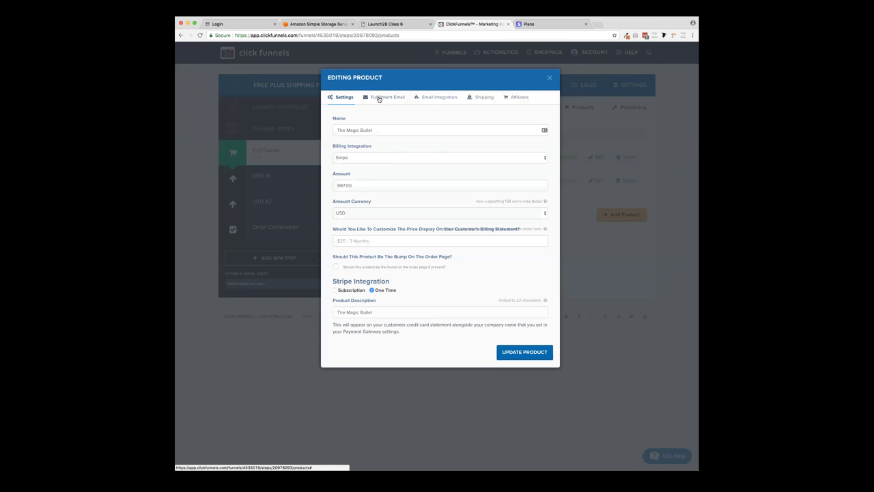
{"action": "left_click", "coordinate": [382, 98]}
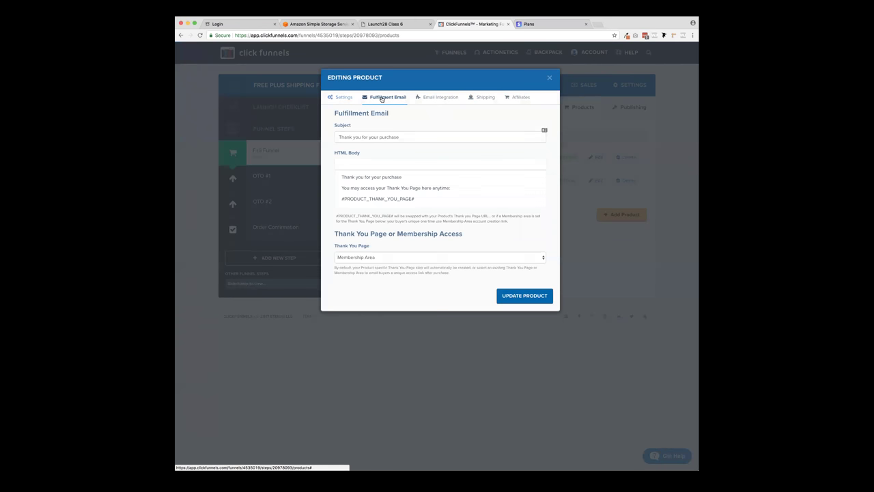
{"action": "triple_click", "coordinate": [365, 136]}
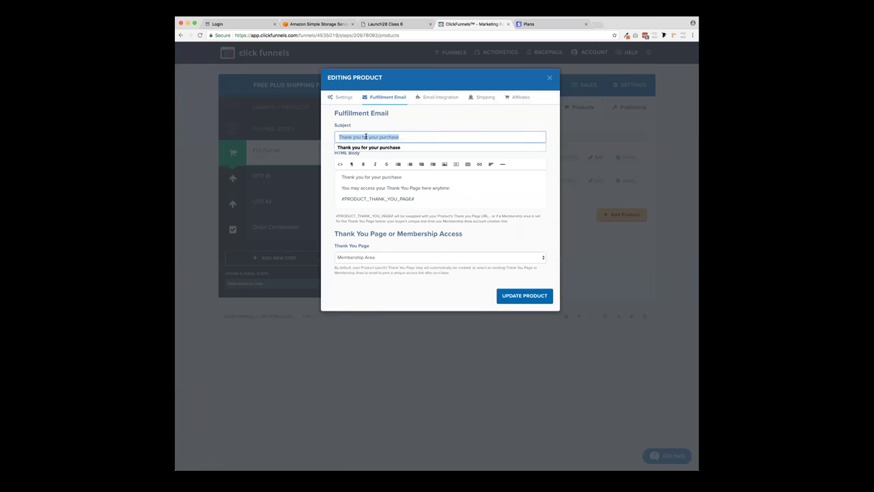
{"action": "left_click", "coordinate": [407, 136]}
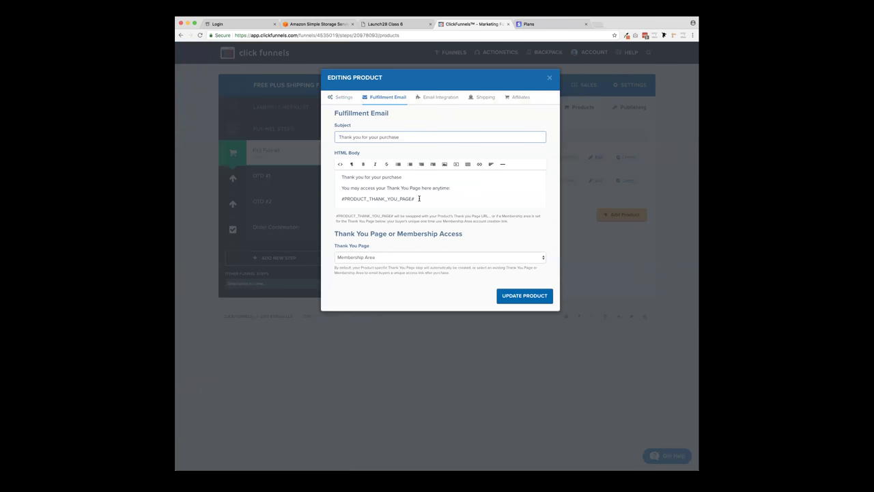
{"action": "left_click_drag", "start_coordinate": [417, 199], "coordinate": [349, 198]}
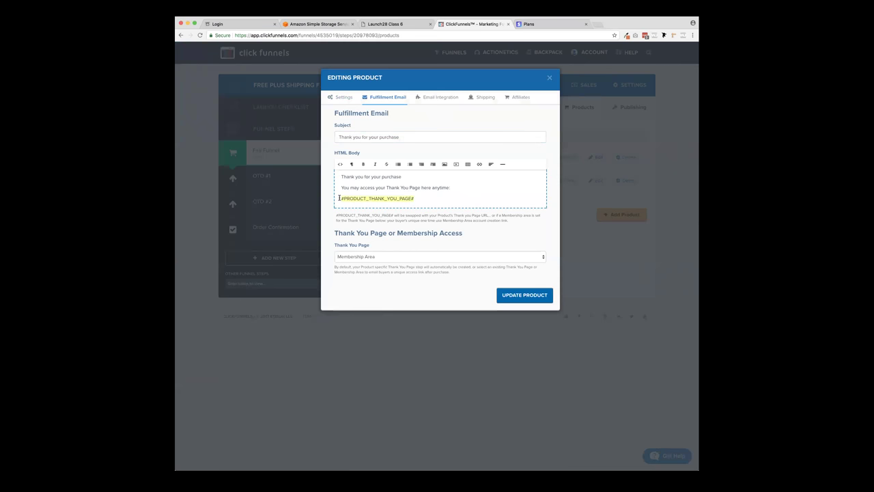
- Set its Thank You Page to LaunchFuel's Membership Content and save the product
{"action": "left_click", "coordinate": [397, 259]}
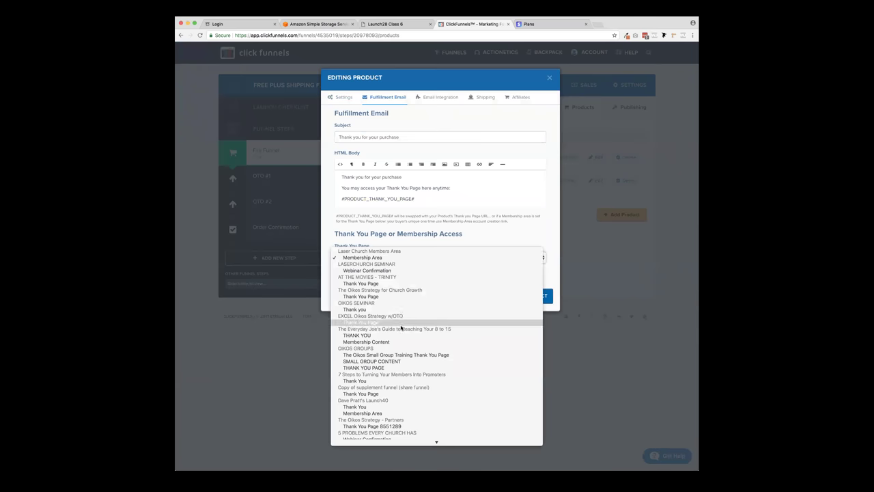
{"action": "scroll", "coordinate": [400, 327], "scroll_direction": "down", "scroll_amount": 15}
{"action": "scroll", "coordinate": [401, 328], "scroll_direction": "down", "scroll_amount": 10}
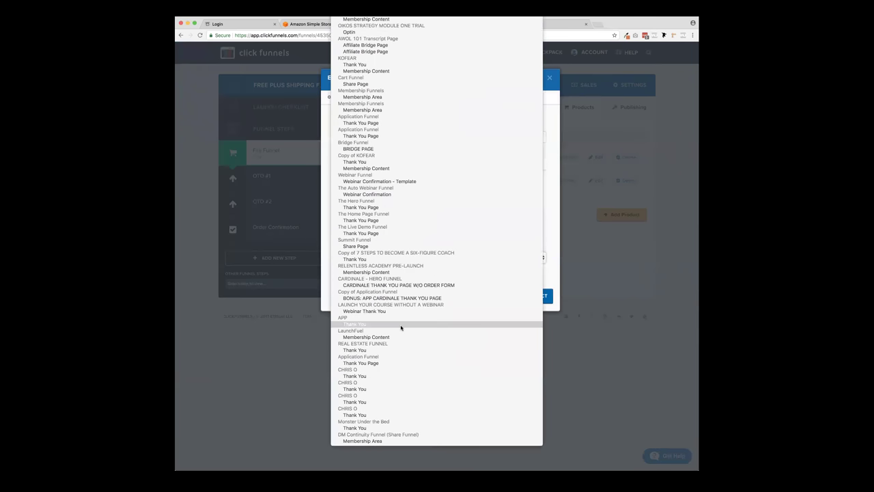
{"action": "scroll", "coordinate": [412, 387], "scroll_direction": "down", "scroll_amount": 10}
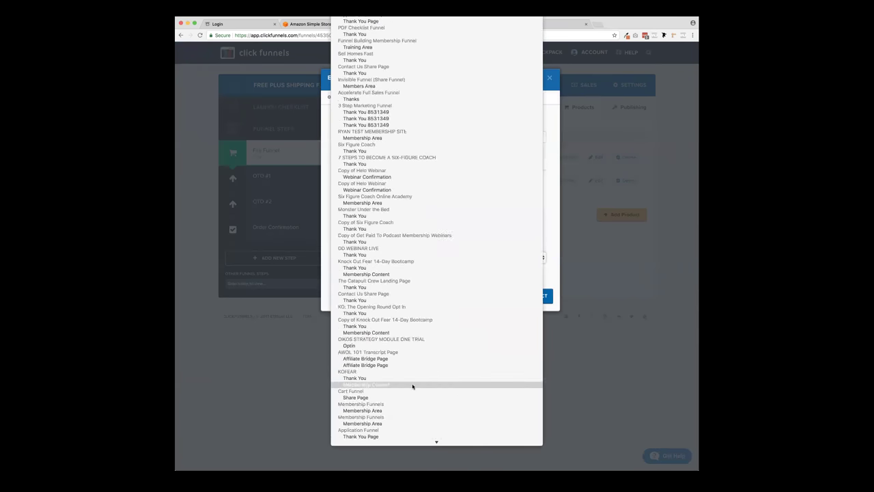
{"action": "left_click", "coordinate": [554, 189]}
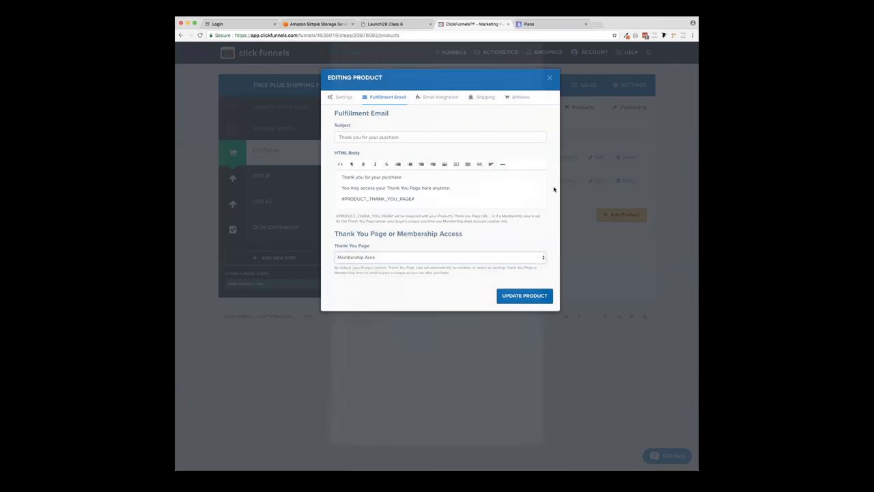
{"action": "left_click", "coordinate": [388, 257]}
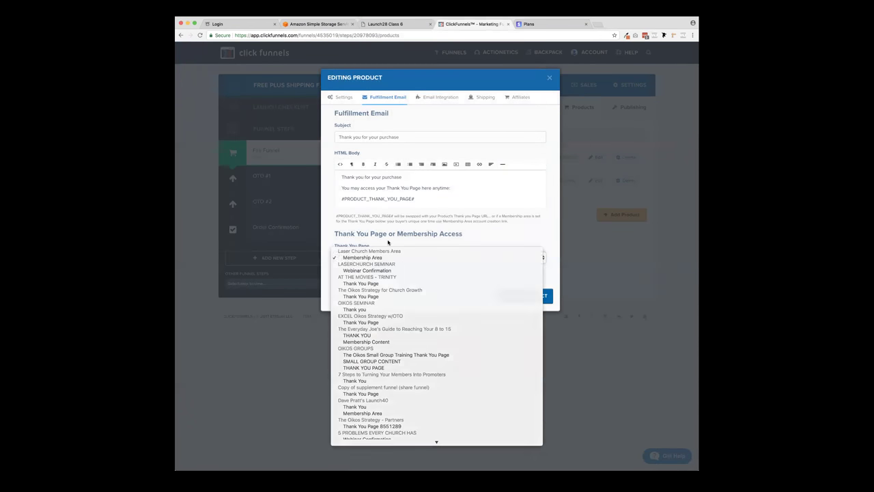
{"action": "left_click", "coordinate": [388, 243]}
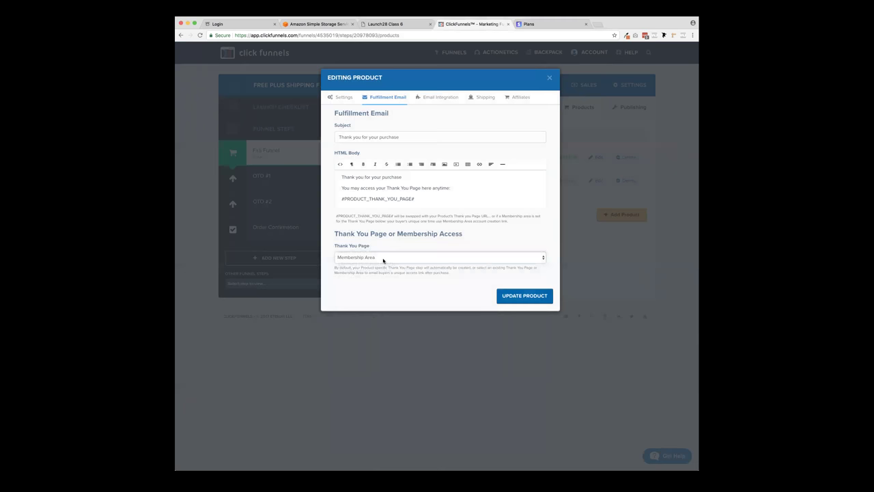
{"action": "left_click", "coordinate": [384, 258]}
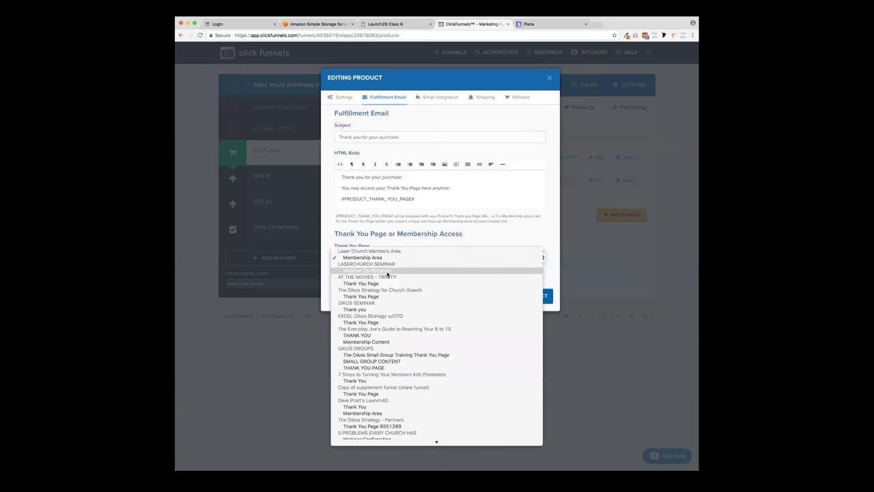
{"action": "scroll", "coordinate": [394, 328], "scroll_direction": "down", "scroll_amount": 5}
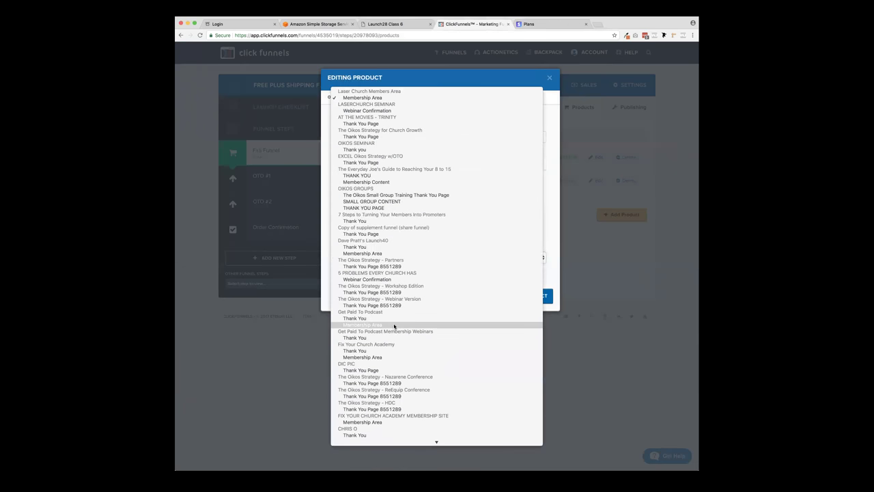
{"action": "scroll", "coordinate": [394, 326], "scroll_direction": "down", "scroll_amount": 10}
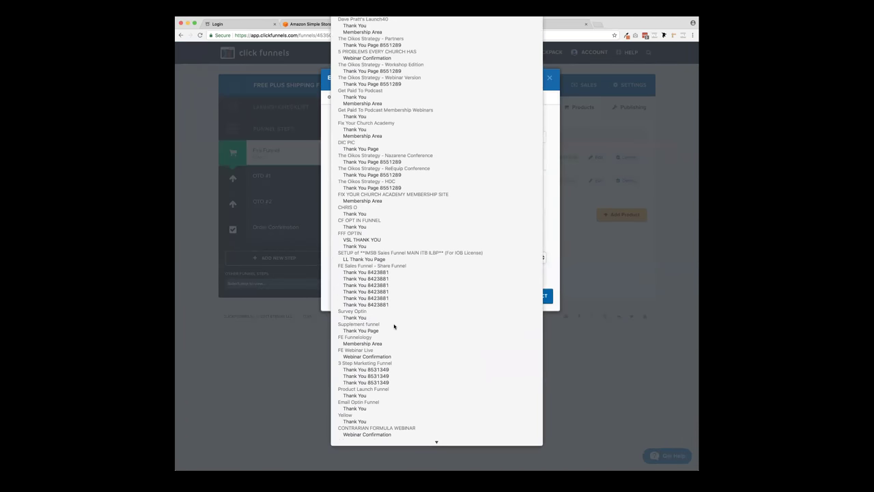
{"action": "scroll", "coordinate": [394, 326], "scroll_direction": "down", "scroll_amount": 5}
{"action": "scroll", "coordinate": [394, 326], "scroll_direction": "down", "scroll_amount": 5}
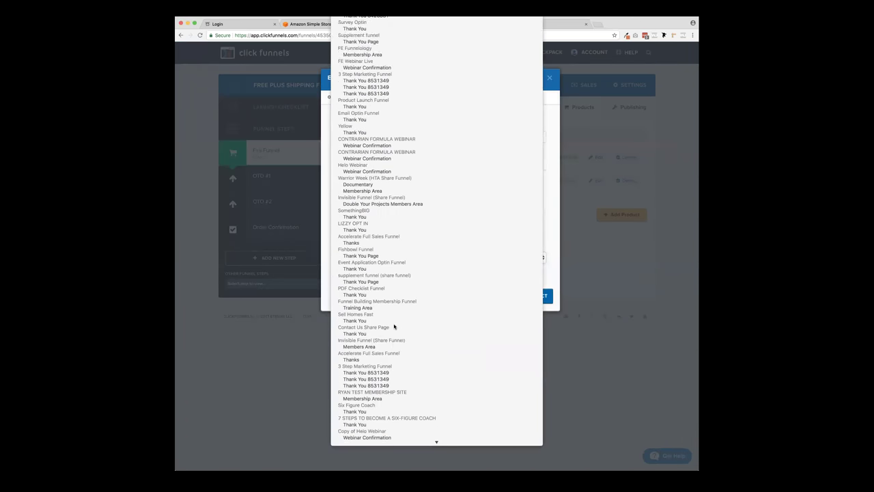
{"action": "scroll", "coordinate": [395, 327], "scroll_direction": "down", "scroll_amount": 10}
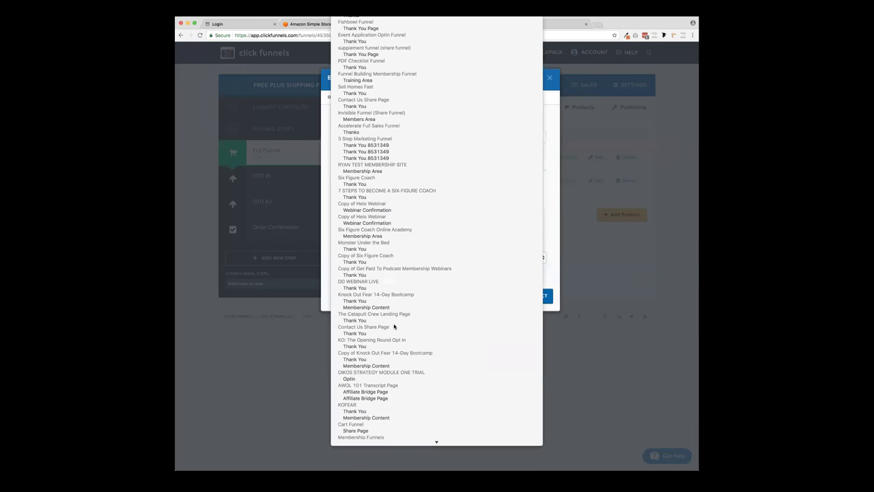
{"action": "scroll", "coordinate": [394, 327], "scroll_direction": "down", "scroll_amount": 6}
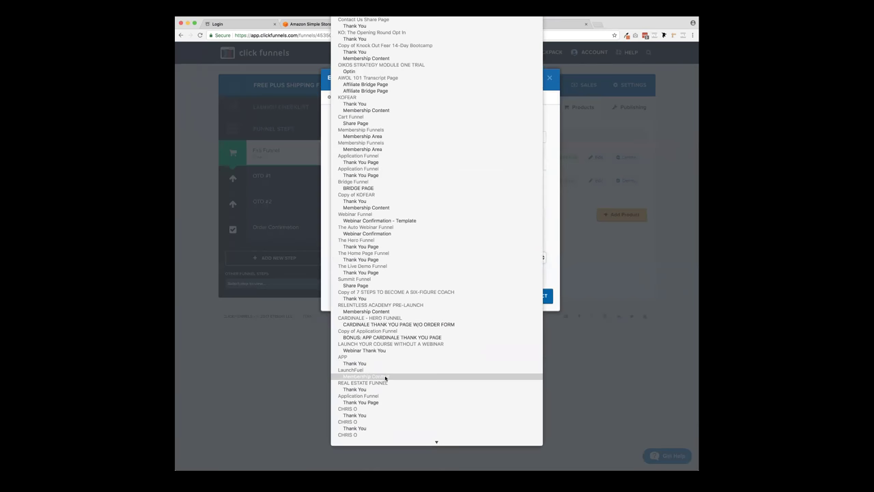
{"action": "left_click", "coordinate": [388, 379]}
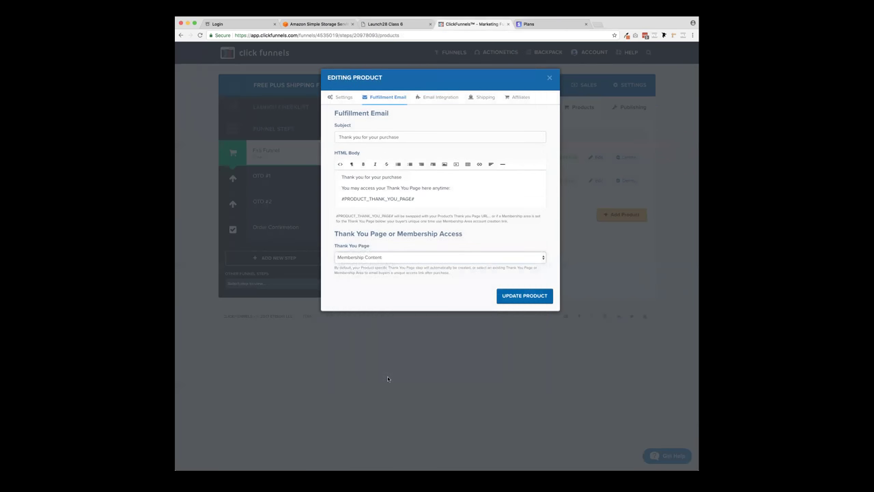
{"action": "left_click", "coordinate": [516, 296]}
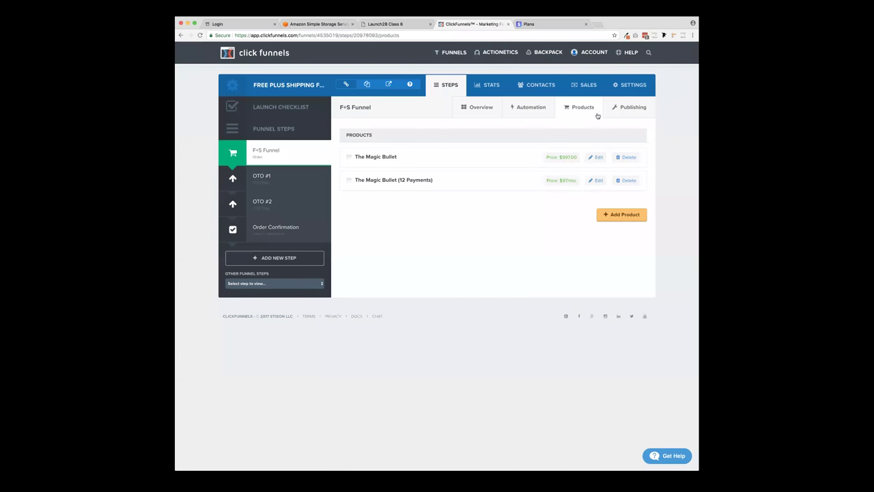
- Give The Magic Bullet (12 Payments) the LaunchFuel Membership Content Thank You Page and save it
{"action": "left_click", "coordinate": [598, 181]}
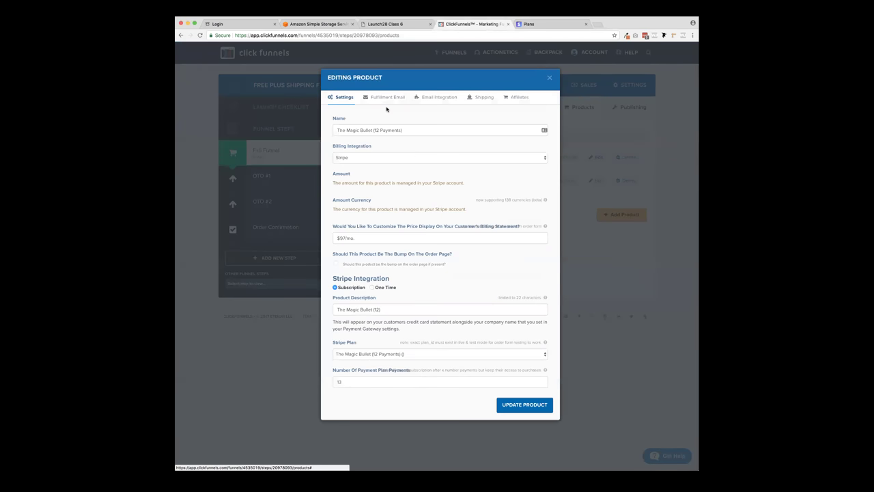
{"action": "left_click", "coordinate": [388, 97]}
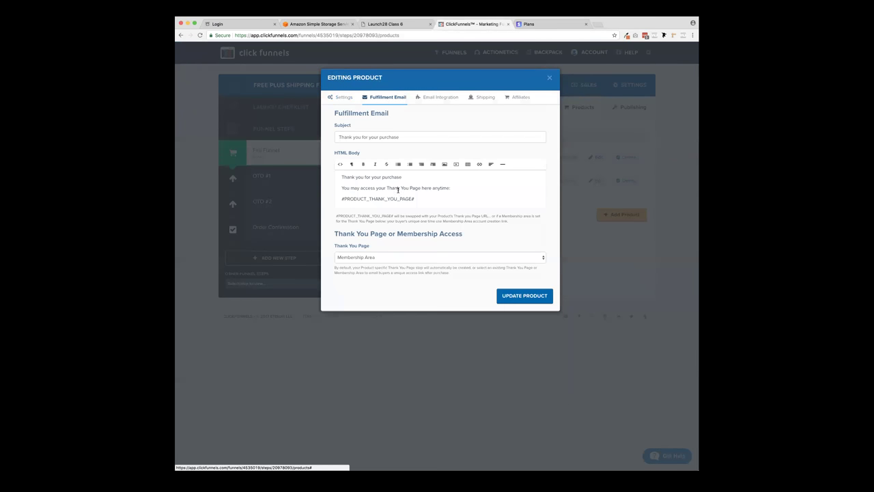
{"action": "left_click", "coordinate": [367, 258]}
{"action": "scroll", "coordinate": [367, 258], "scroll_direction": "down", "scroll_amount": 10}
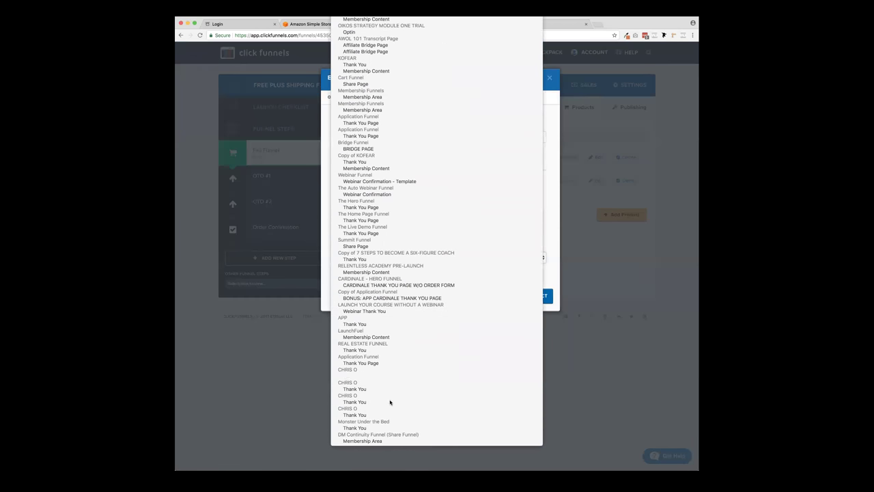
{"action": "scroll", "coordinate": [387, 390], "scroll_direction": "up", "scroll_amount": 1}
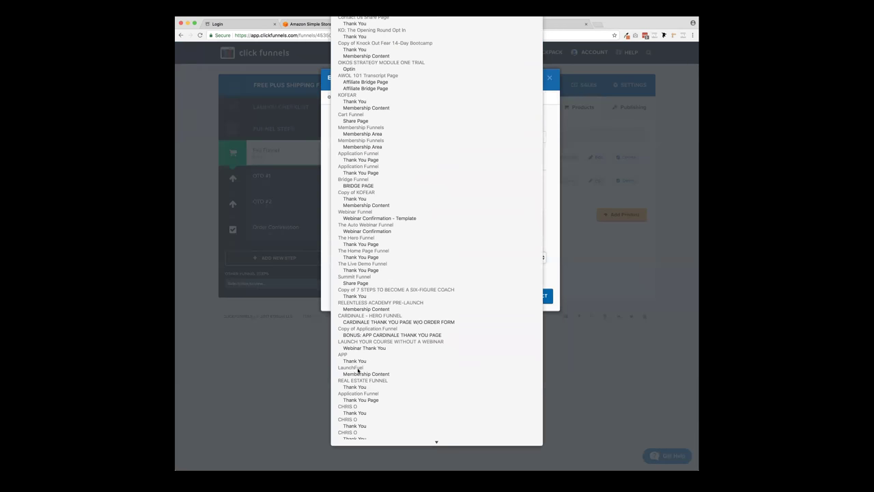
{"action": "left_click", "coordinate": [368, 374]}
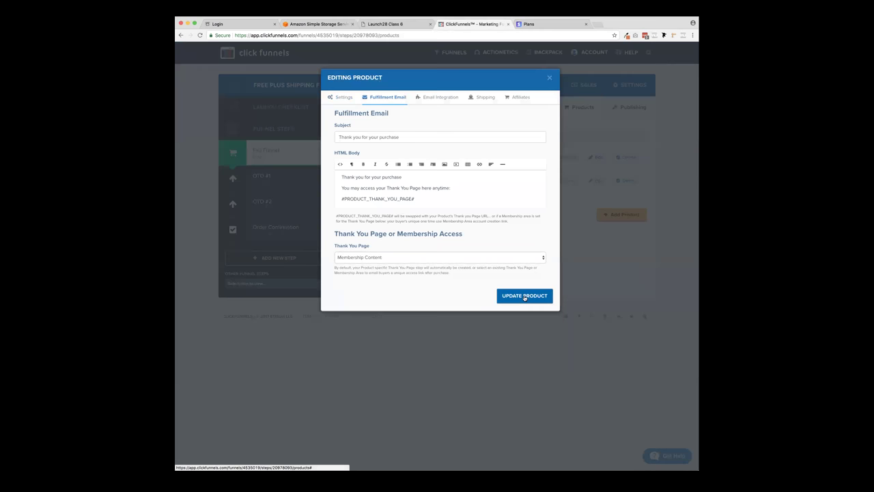
{"action": "left_click", "coordinate": [525, 296]}
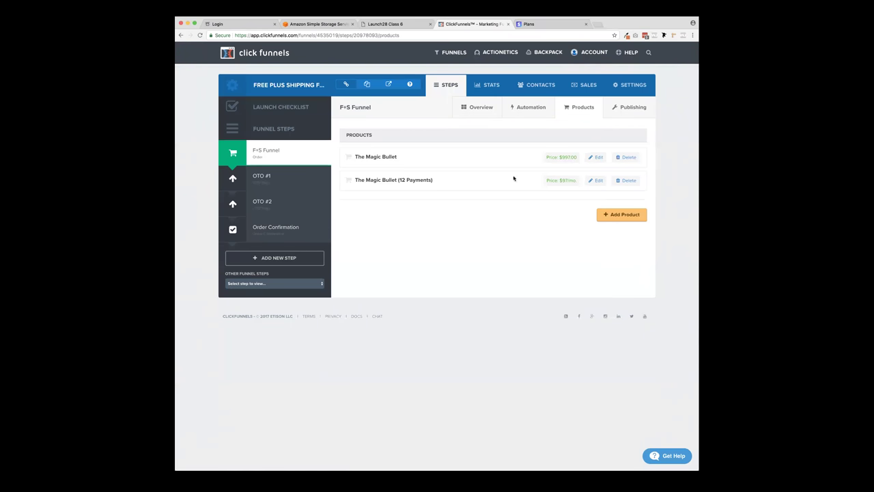
- Recheck The Magic Bullet's fulfillment settings without changes, then go to the funnel settings
{"action": "left_click", "coordinate": [596, 157]}
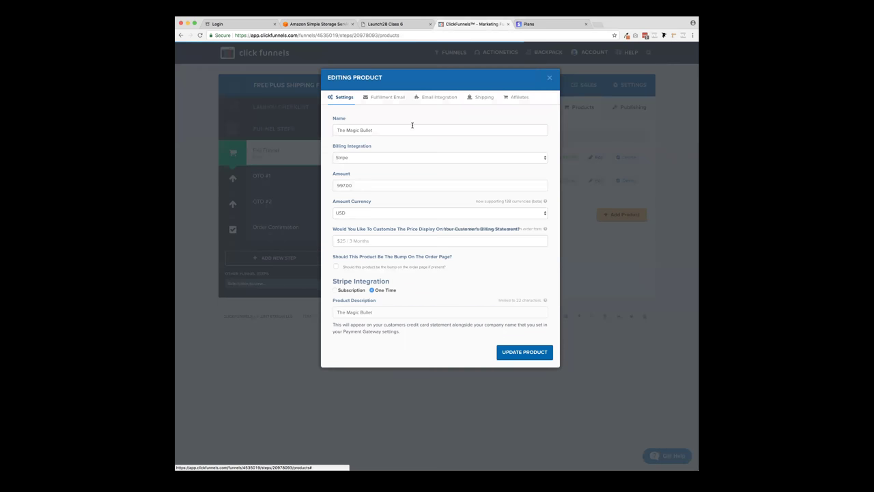
{"action": "left_click", "coordinate": [384, 99]}
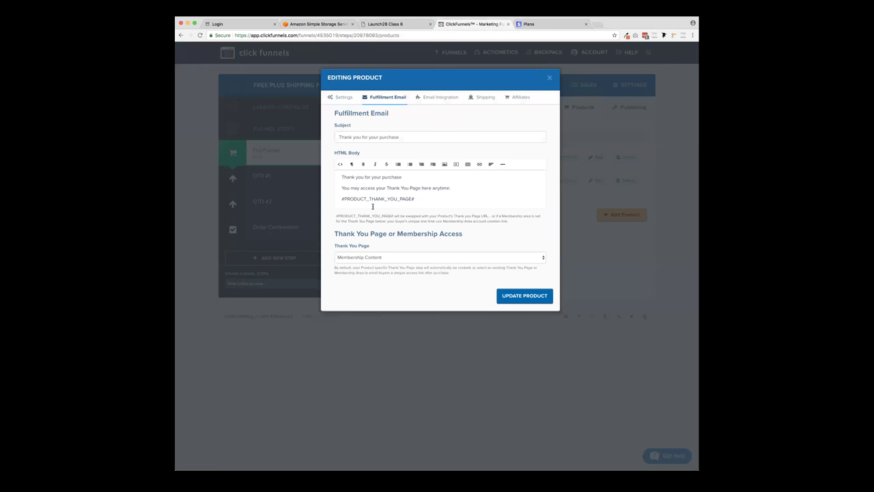
{"action": "left_click", "coordinate": [550, 77]}
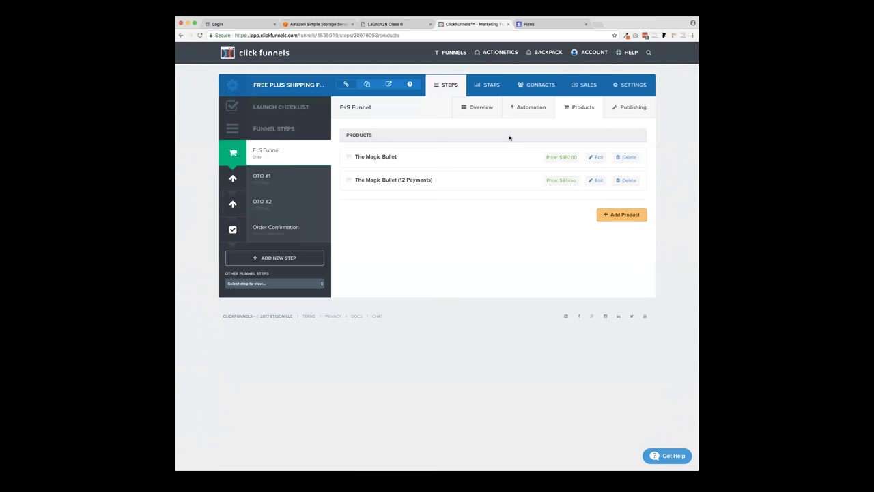
{"action": "left_click", "coordinate": [627, 87]}
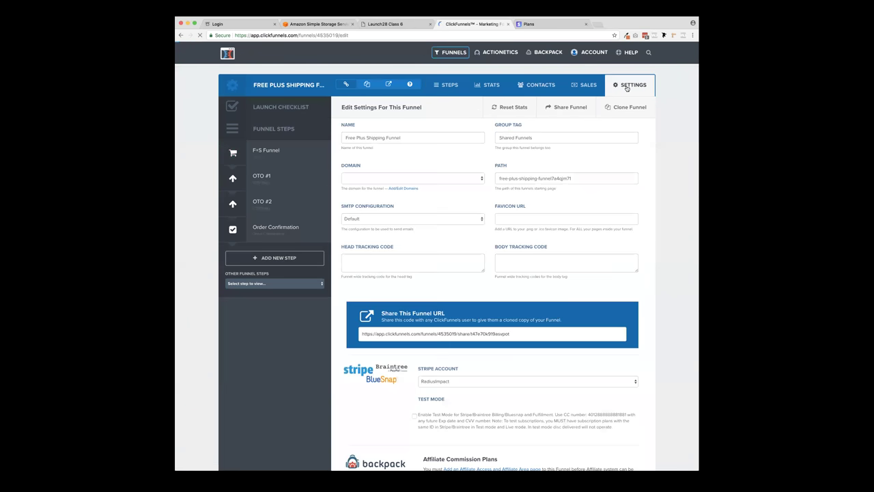
{"action": "left_click", "coordinate": [410, 179]}
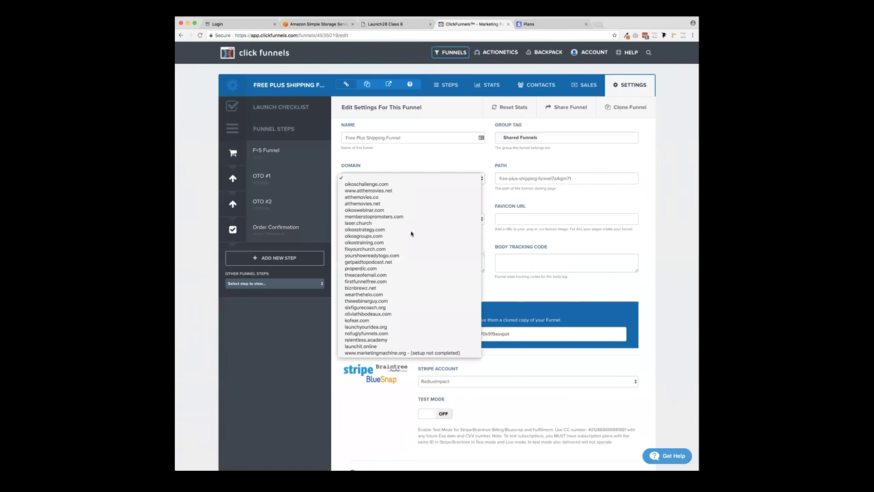
{"action": "left_click", "coordinate": [424, 352]}
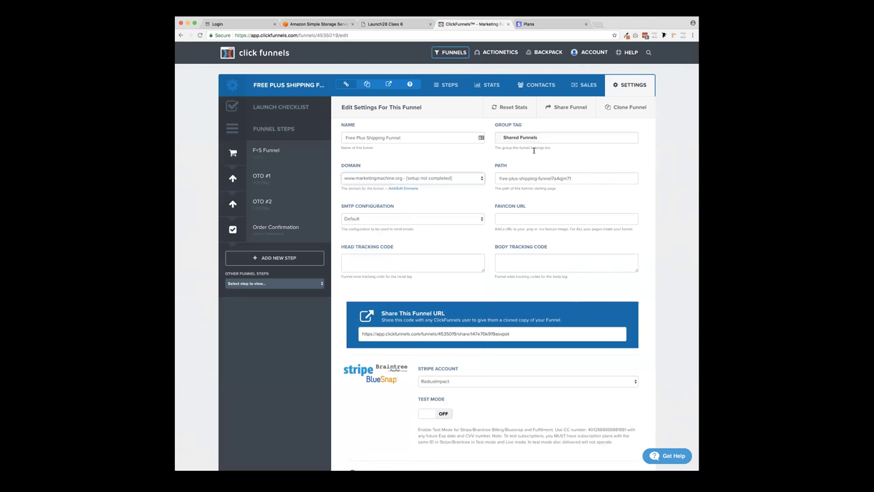
{"action": "left_click_drag", "start_coordinate": [341, 207], "coordinate": [400, 207]}
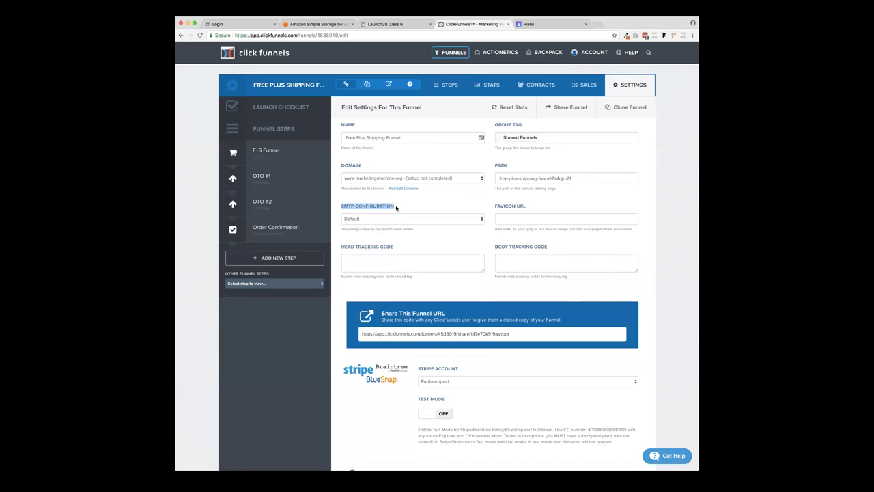
{"action": "left_click", "coordinate": [387, 220]}
{"action": "left_click", "coordinate": [388, 221]}
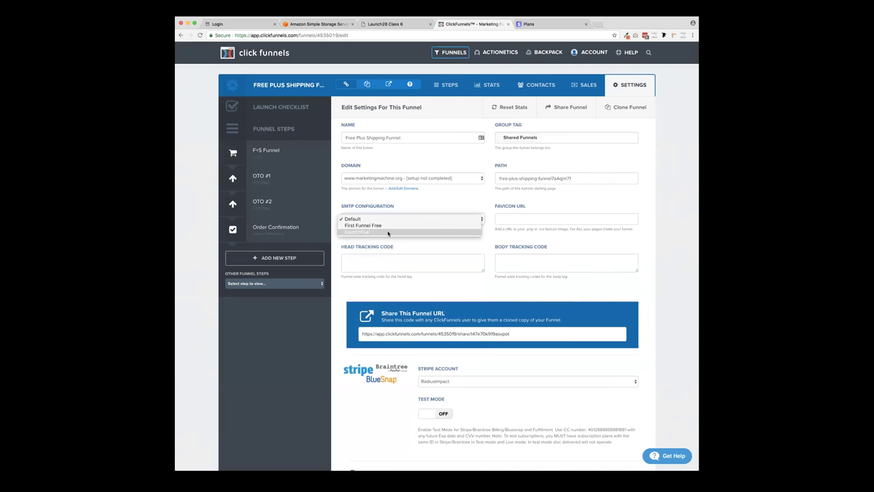
{"action": "left_click", "coordinate": [388, 233]}
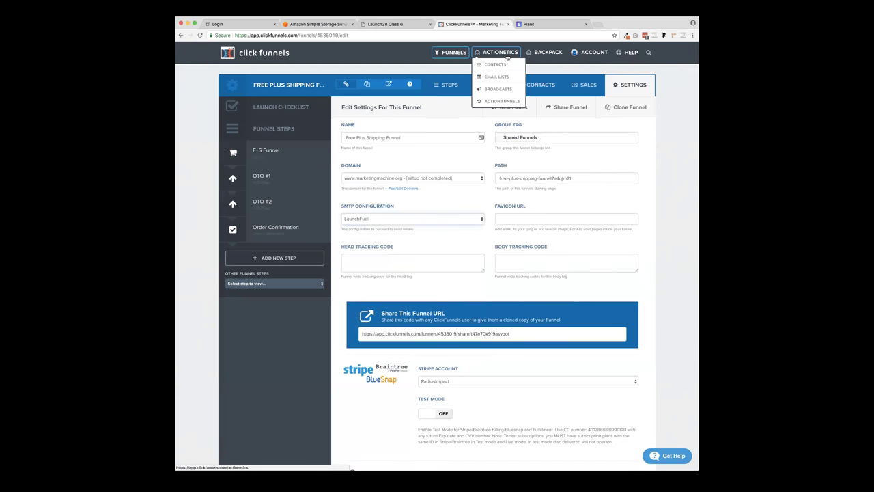
{"action": "left_click", "coordinate": [279, 156]}
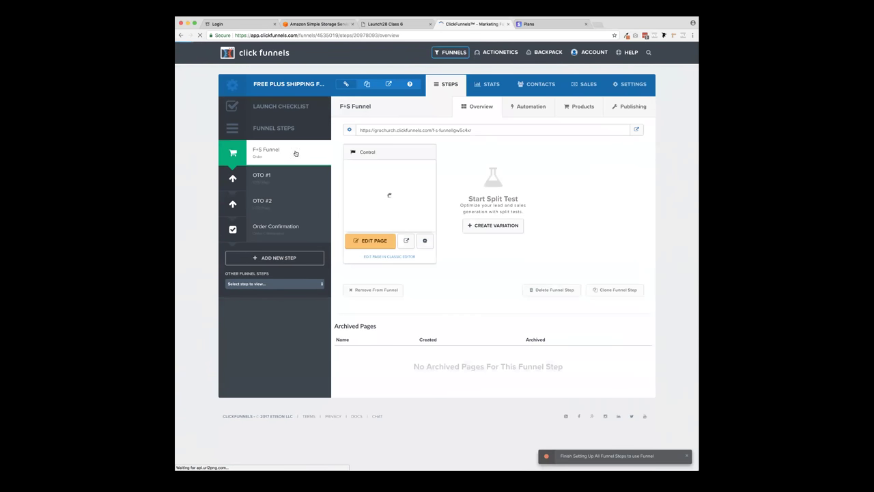
- Reopen The Magic Bullet product and save it with no email integration selected
{"action": "left_click", "coordinate": [574, 110]}
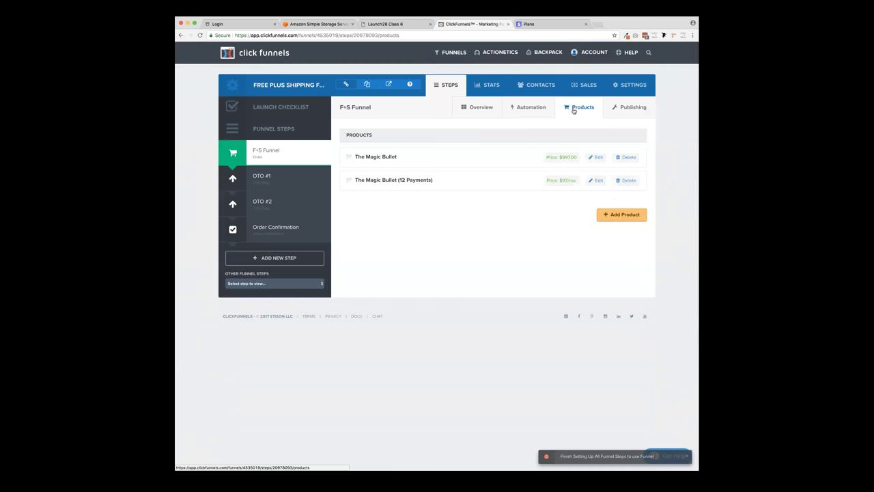
{"action": "left_click", "coordinate": [598, 158]}
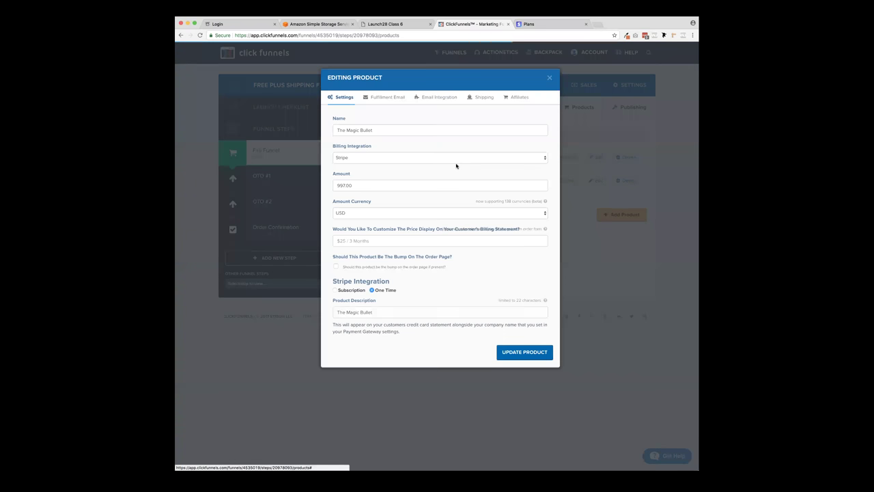
{"action": "left_click", "coordinate": [388, 98]}
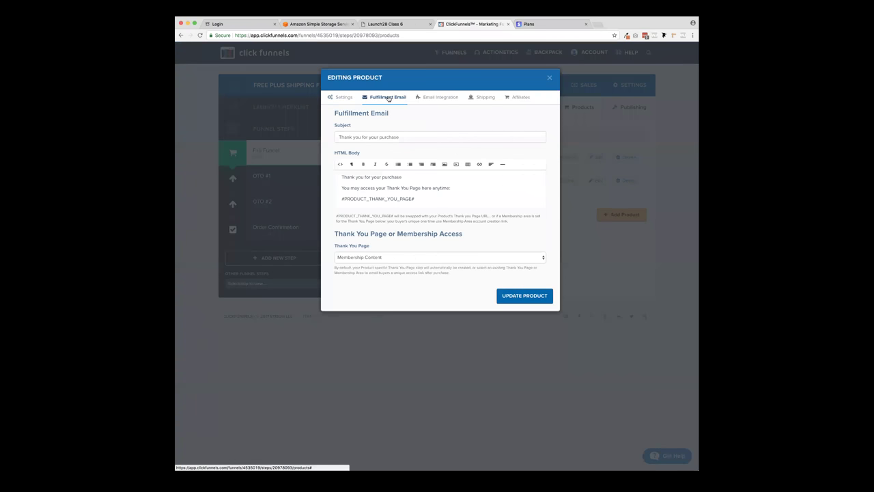
{"action": "left_click", "coordinate": [439, 98]}
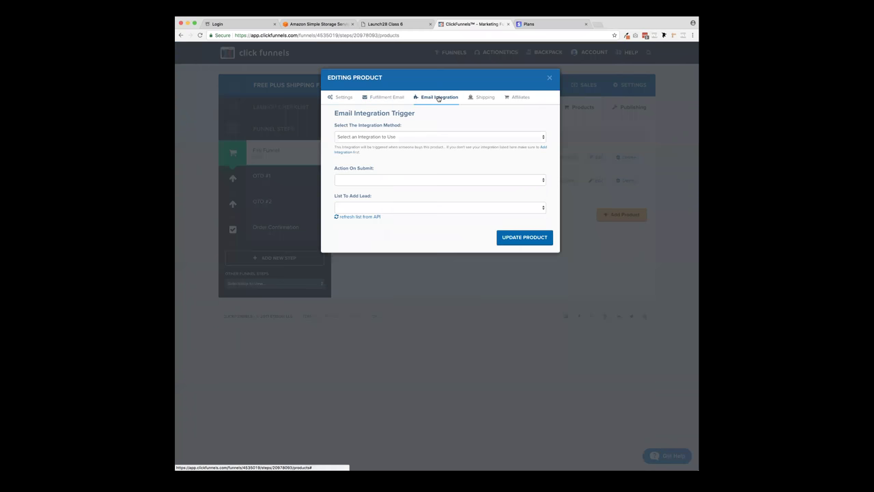
{"action": "left_click", "coordinate": [423, 137]}
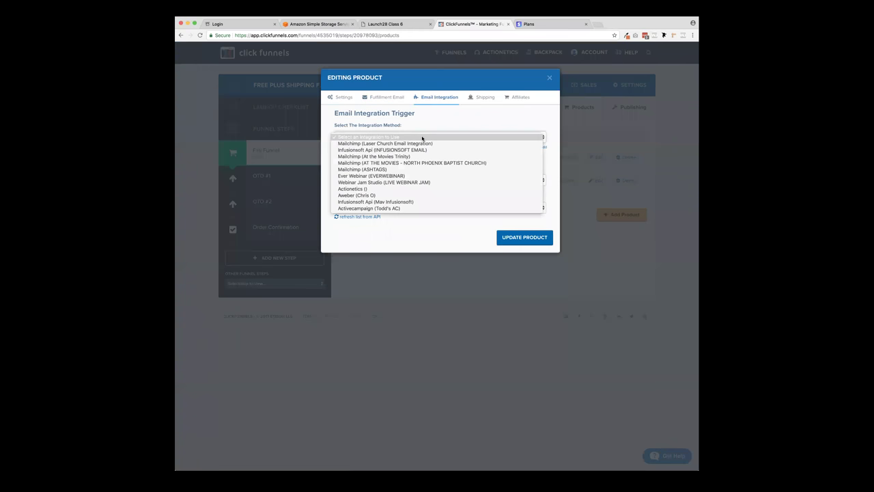
{"action": "left_click", "coordinate": [431, 125]}
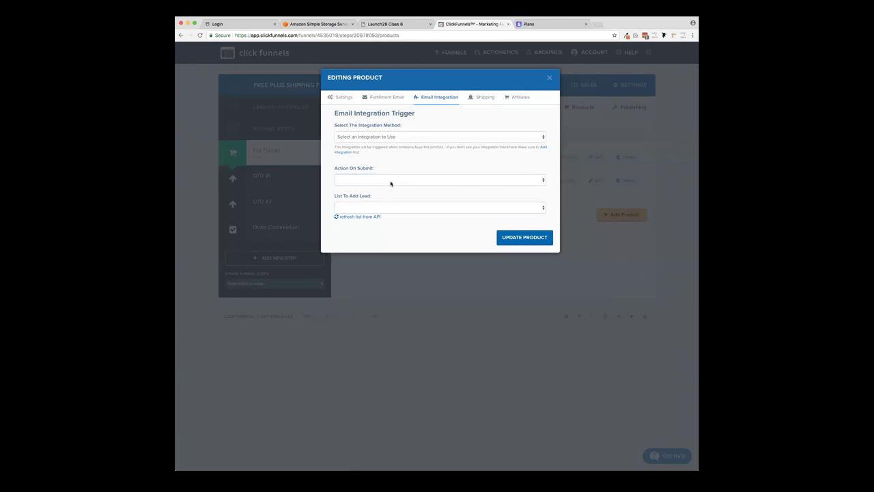
{"action": "left_click", "coordinate": [524, 238]}
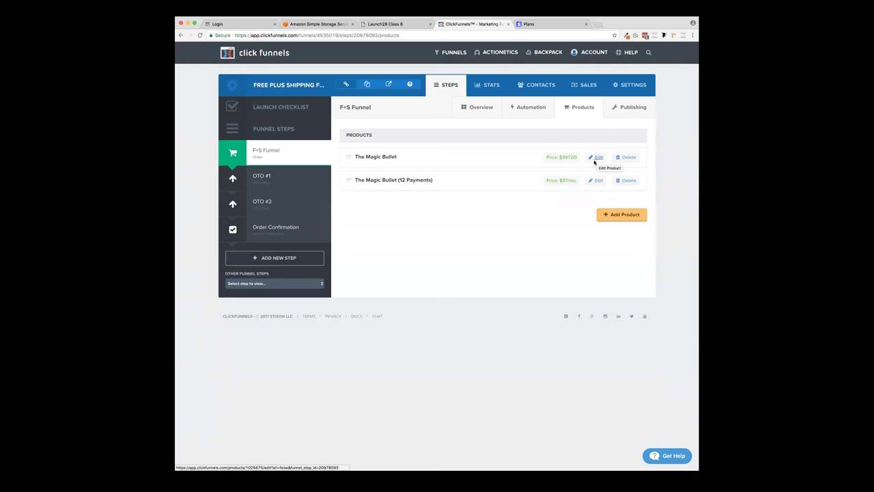
- Start a new automation email with the autofilled sender name and subject 'Hey hey'
{"action": "left_click", "coordinate": [529, 108]}
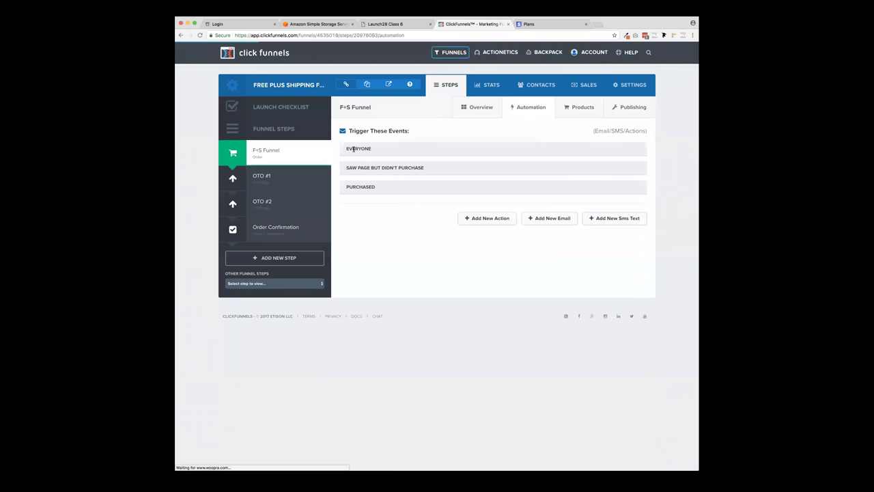
{"action": "left_click", "coordinate": [554, 222]}
{"action": "left_click", "coordinate": [394, 127]}
{"action": "type", "text": "Chad Thibodeaux"}
{"action": "key", "text": "Return"}
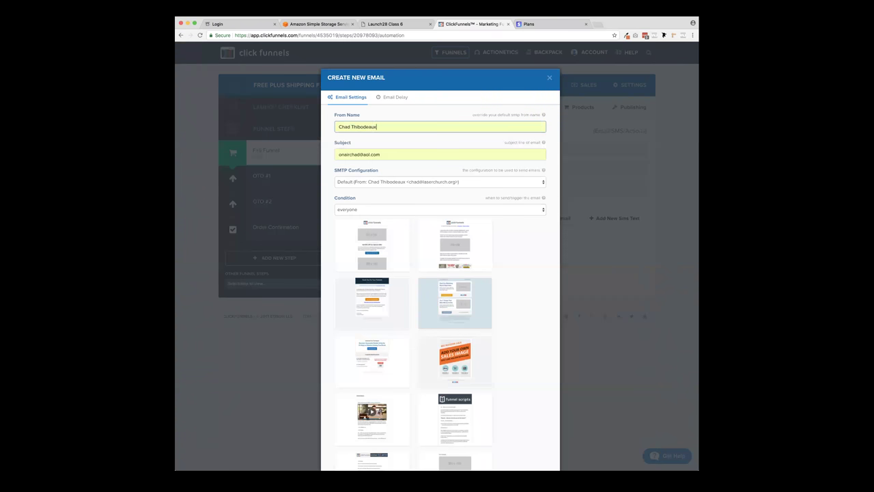
{"action": "left_click", "coordinate": [387, 153]}
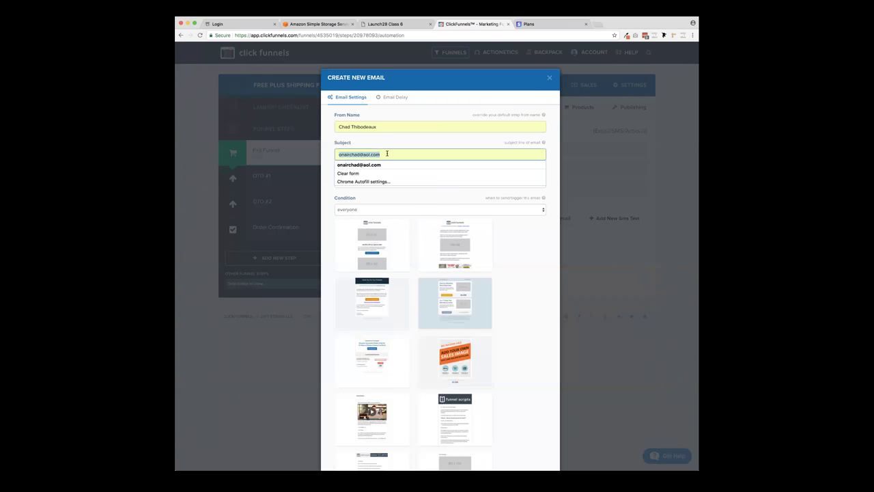
{"action": "type", "text": "Hey hey"}
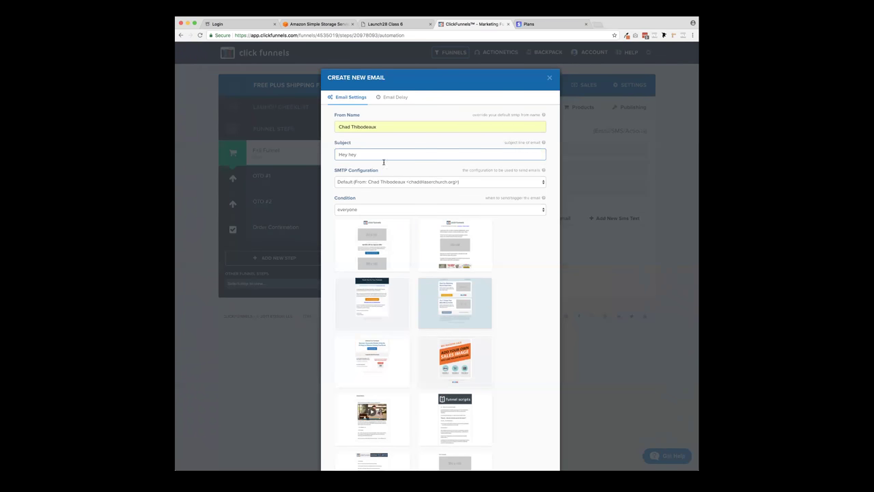
- Send it via LaunchFuel SMTP on 'purchased' with the first template, and create it
{"action": "left_click", "coordinate": [391, 183]}
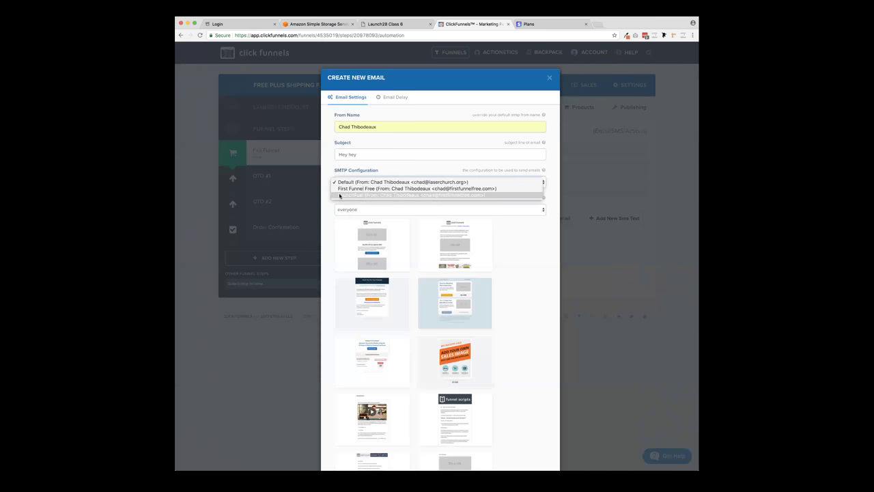
{"action": "left_click", "coordinate": [461, 195]}
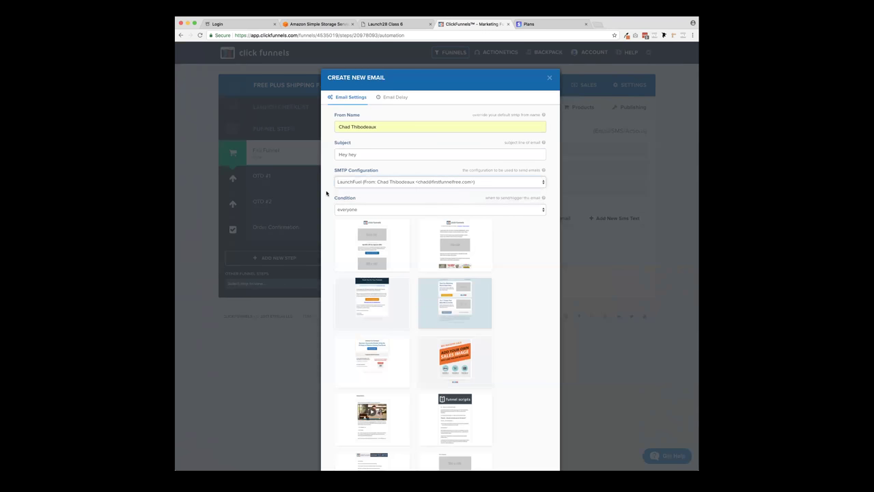
{"action": "scroll", "coordinate": [326, 193], "scroll_direction": "down", "scroll_amount": 2}
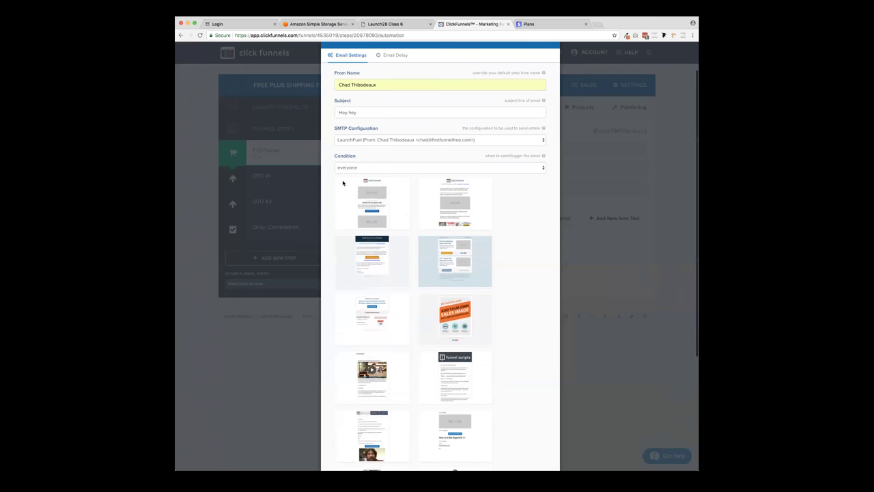
{"action": "left_click", "coordinate": [353, 168]}
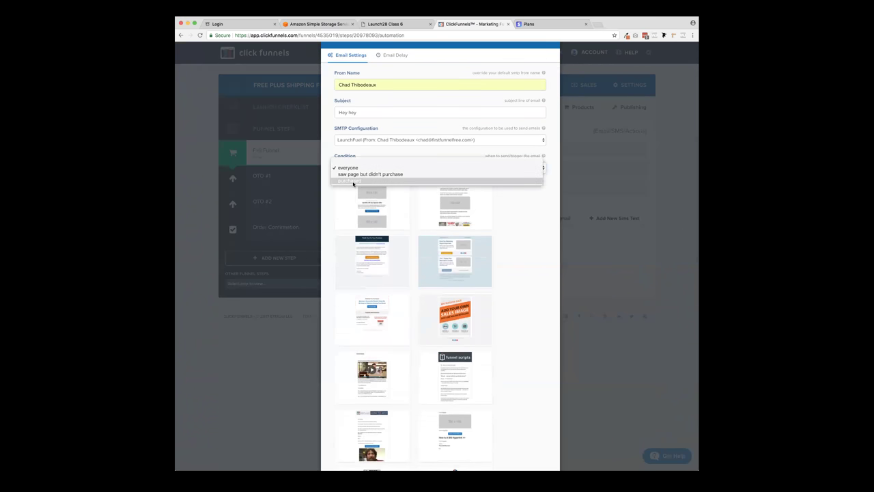
{"action": "key", "text": "Escape"}
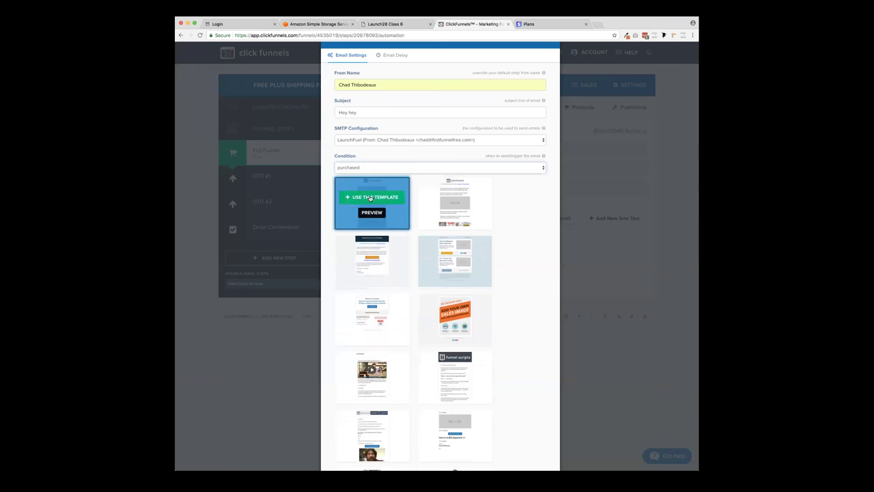
{"action": "left_click", "coordinate": [372, 198]}
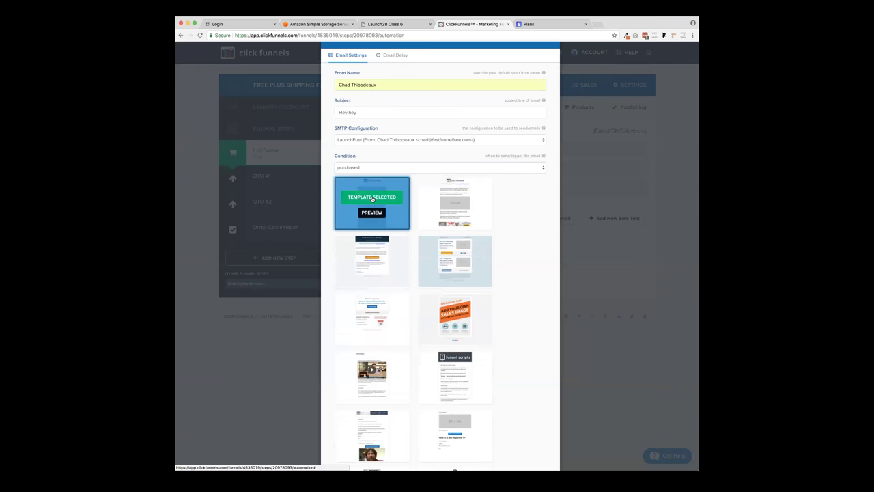
{"action": "scroll", "coordinate": [372, 199], "scroll_direction": "up", "scroll_amount": 1}
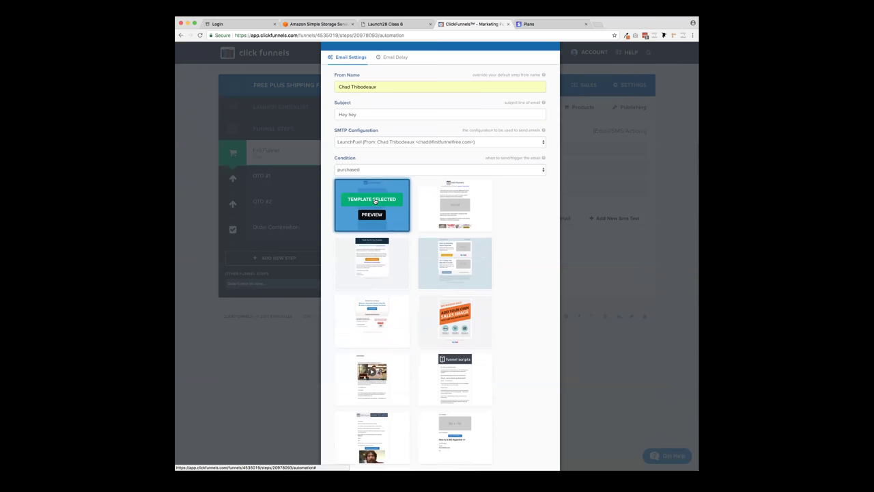
{"action": "scroll", "coordinate": [509, 233], "scroll_direction": "down", "scroll_amount": 5}
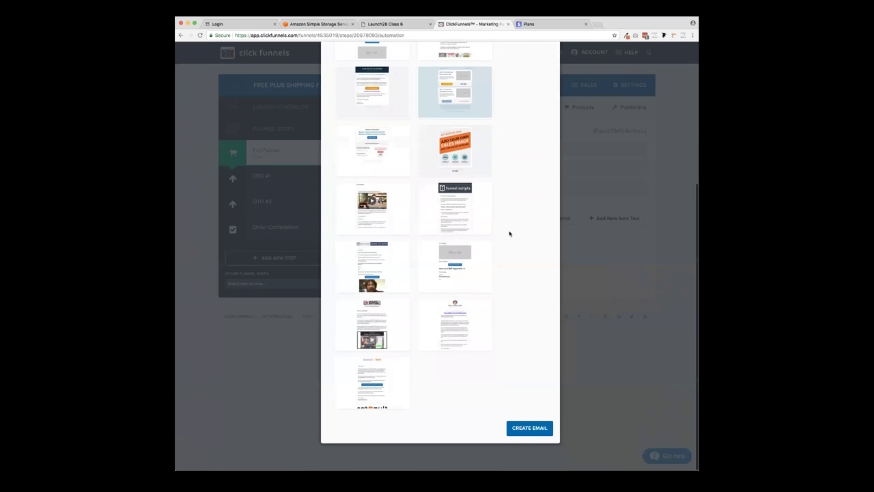
{"action": "left_click", "coordinate": [529, 428]}
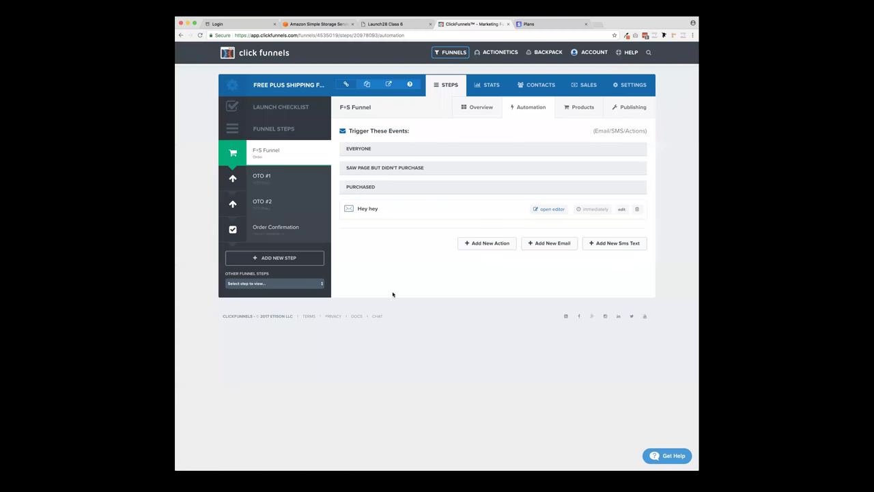
{"action": "left_click", "coordinate": [554, 209]}
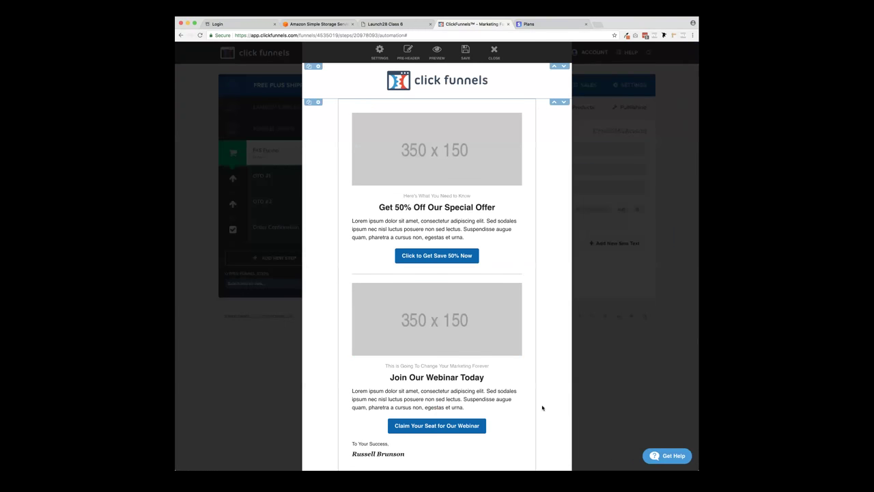
{"action": "scroll", "coordinate": [562, 266], "scroll_direction": "down", "scroll_amount": 3}
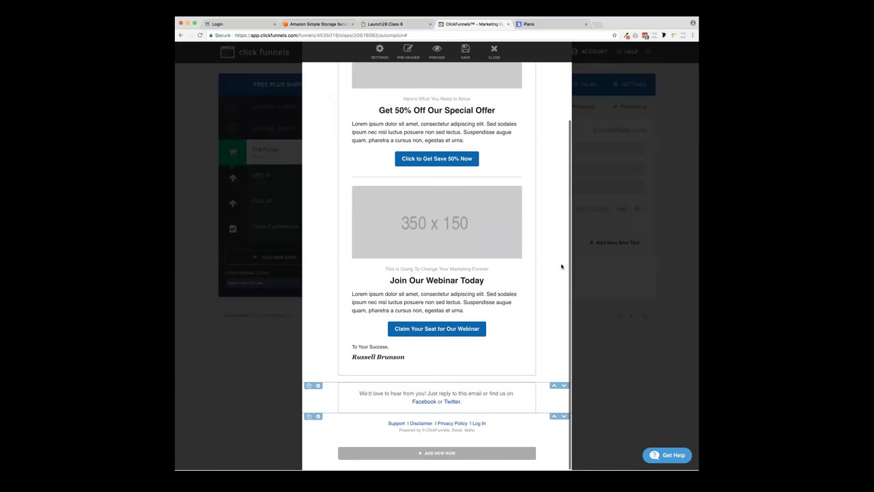
{"action": "left_click", "coordinate": [496, 56]}
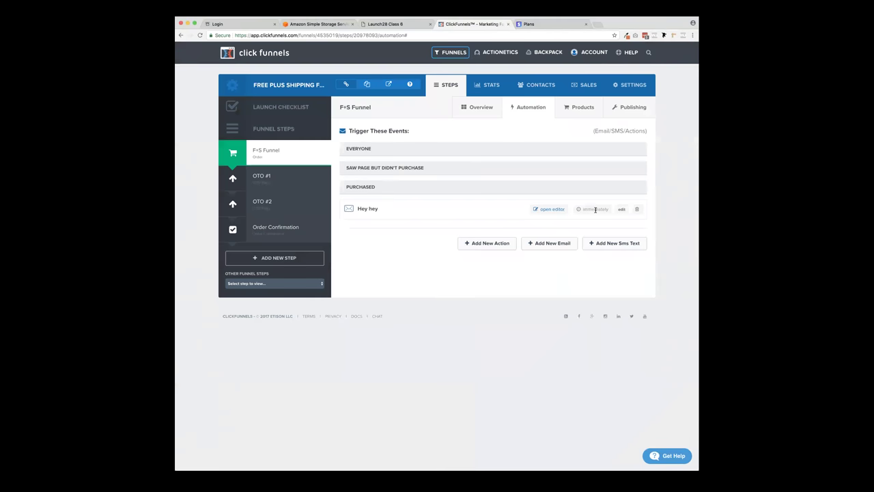
- Set the Hey hey email's delay to 2 hours and update the email
{"action": "left_click", "coordinate": [622, 209]}
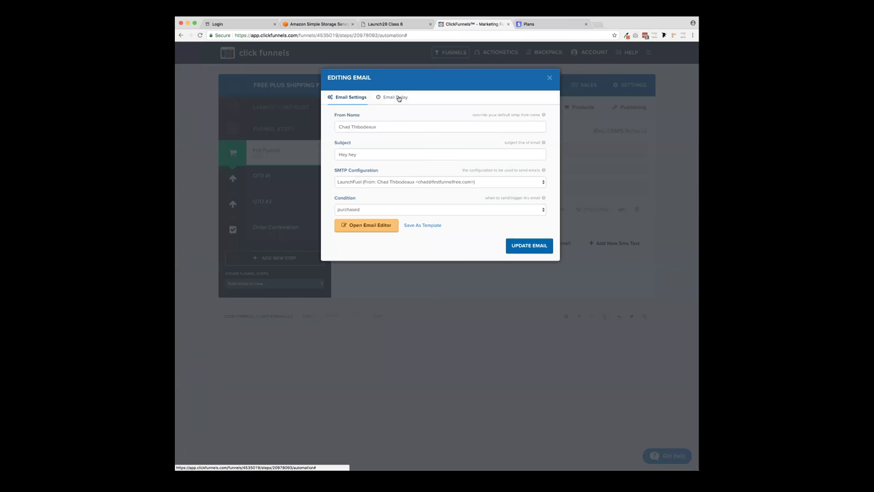
{"action": "left_click", "coordinate": [398, 98]}
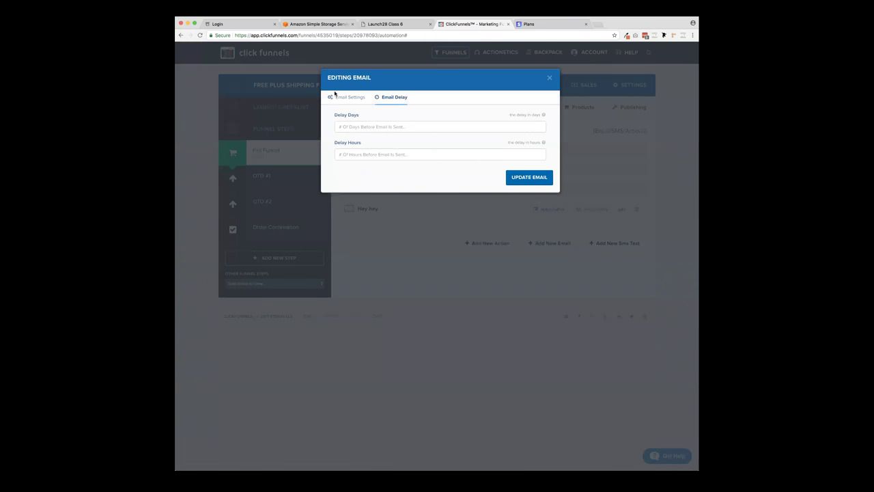
{"action": "left_click", "coordinate": [349, 127]}
{"action": "left_click", "coordinate": [346, 155]}
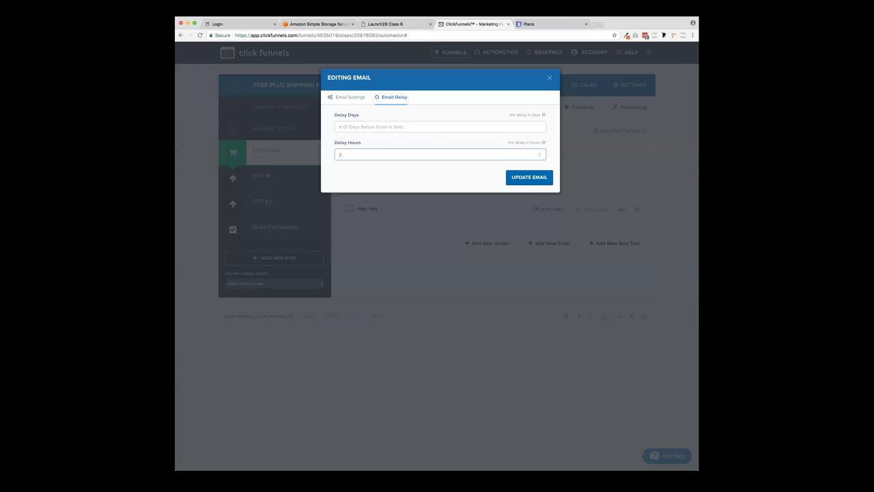
{"action": "left_click", "coordinate": [532, 179]}
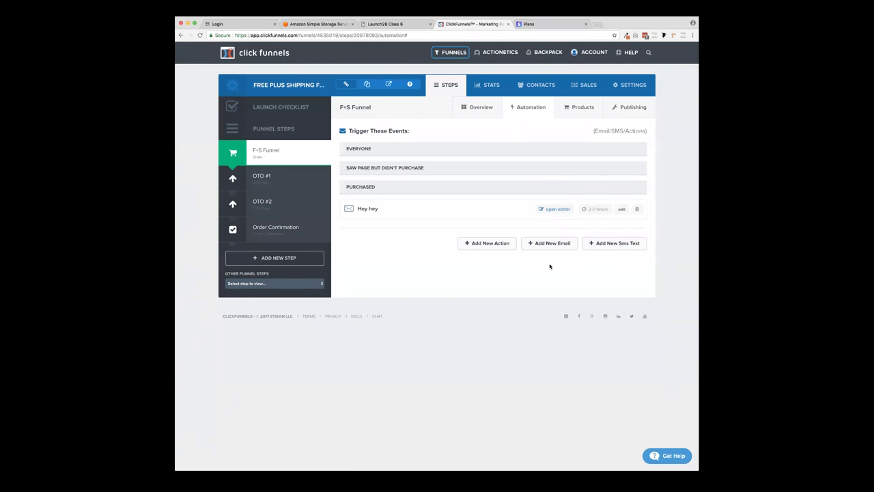
{"action": "left_click", "coordinate": [558, 246]}
- Create a 'Join my FB group' email sent via LaunchFuel SMTP on 'purchased'
{"action": "left_click", "coordinate": [358, 126]}
{"action": "type", "text": "Cha"}
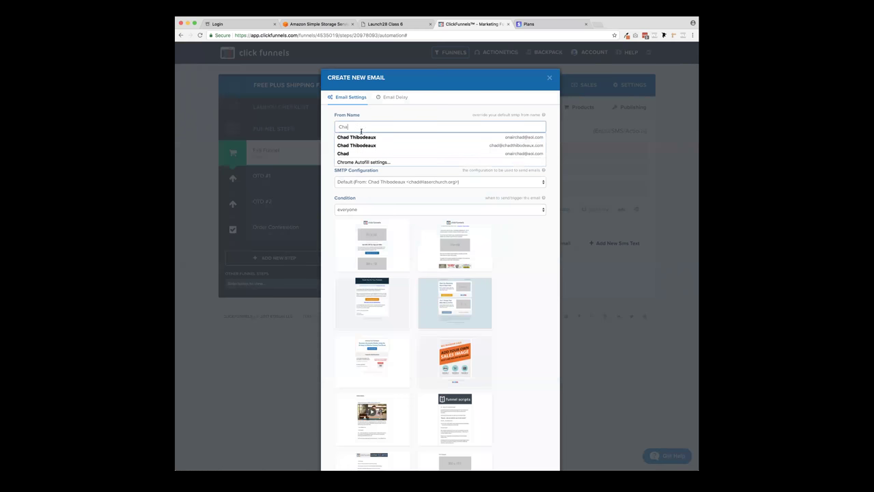
{"action": "key", "text": "Tab"}
{"action": "left_click", "coordinate": [356, 153]}
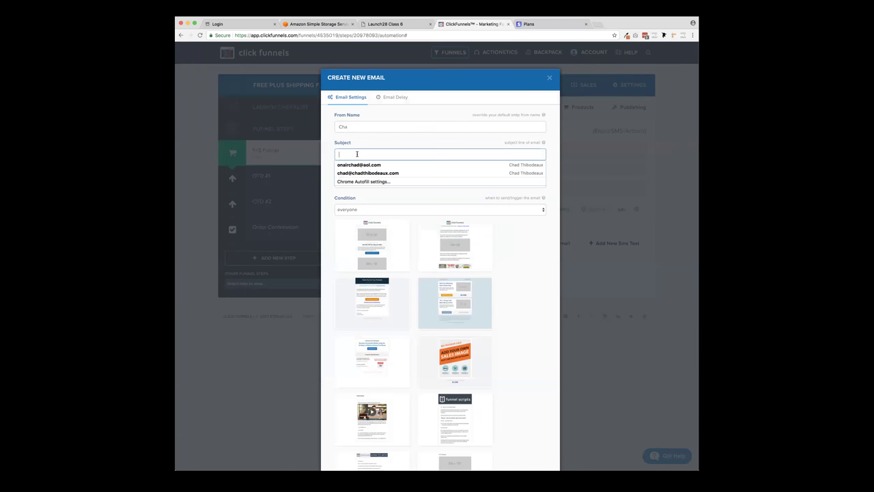
{"action": "type", "text": "Join my FB group"}
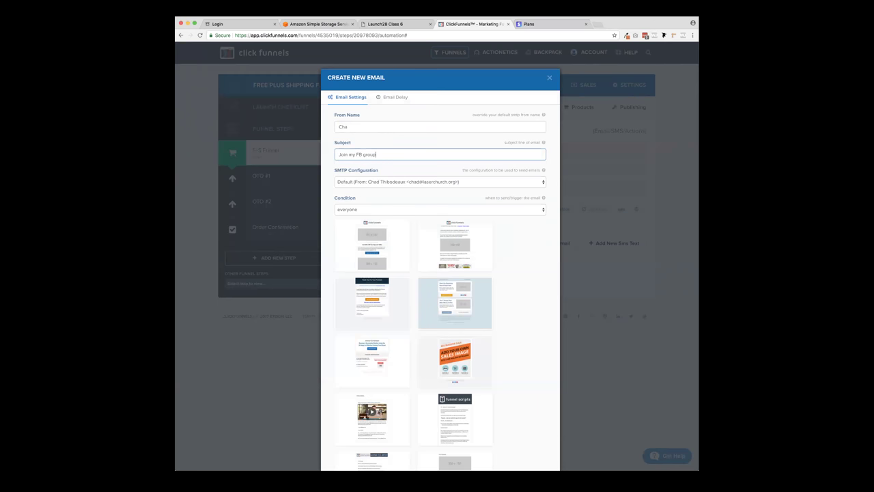
{"action": "left_click", "coordinate": [369, 182]}
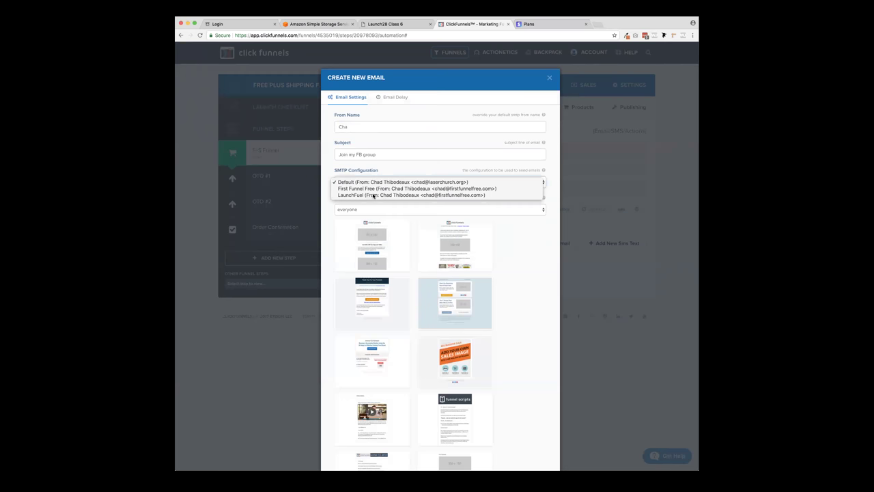
{"action": "left_click", "coordinate": [362, 196]}
{"action": "left_click", "coordinate": [403, 210]}
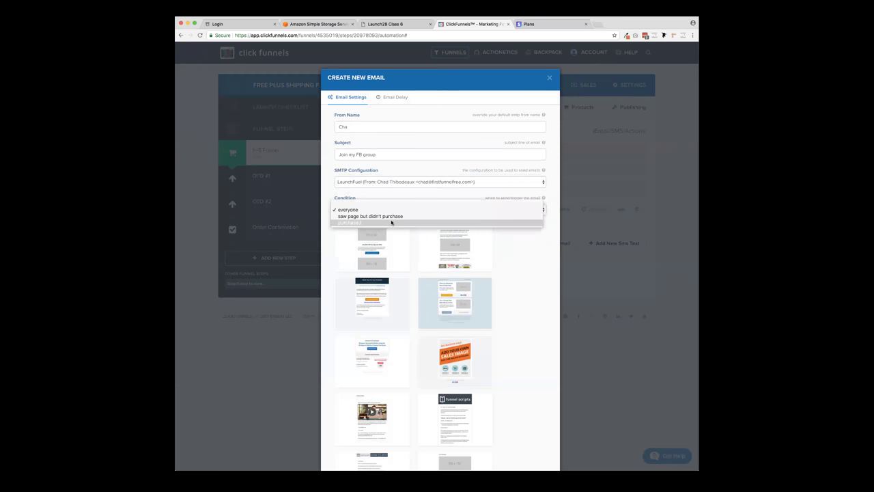
{"action": "left_click", "coordinate": [391, 222]}
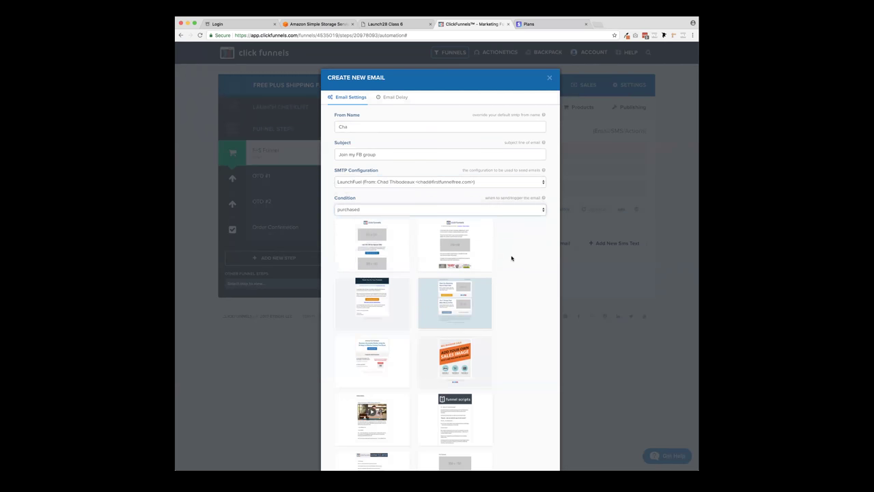
{"action": "scroll", "coordinate": [512, 263], "scroll_direction": "down", "scroll_amount": 5}
{"action": "left_click", "coordinate": [530, 425]}
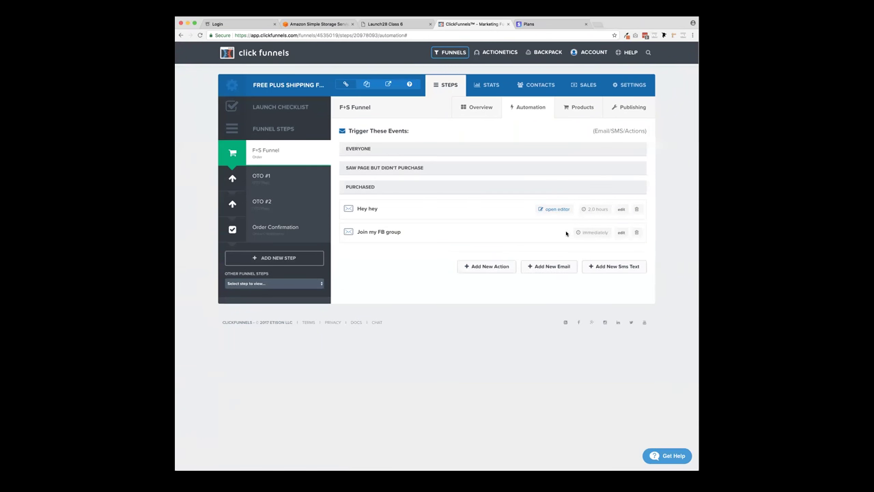
{"action": "left_click", "coordinate": [621, 232]}
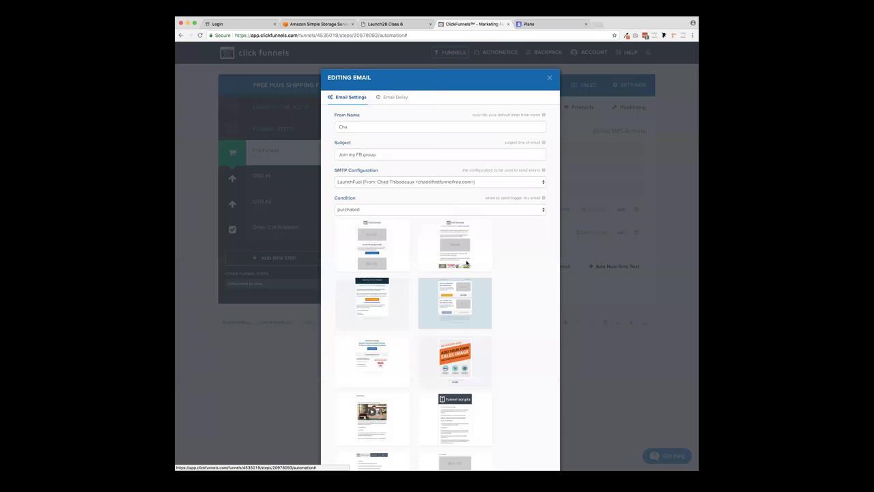
- Apply the first template and a 2-day send delay to the Join my FB group email
{"action": "left_click", "coordinate": [378, 240]}
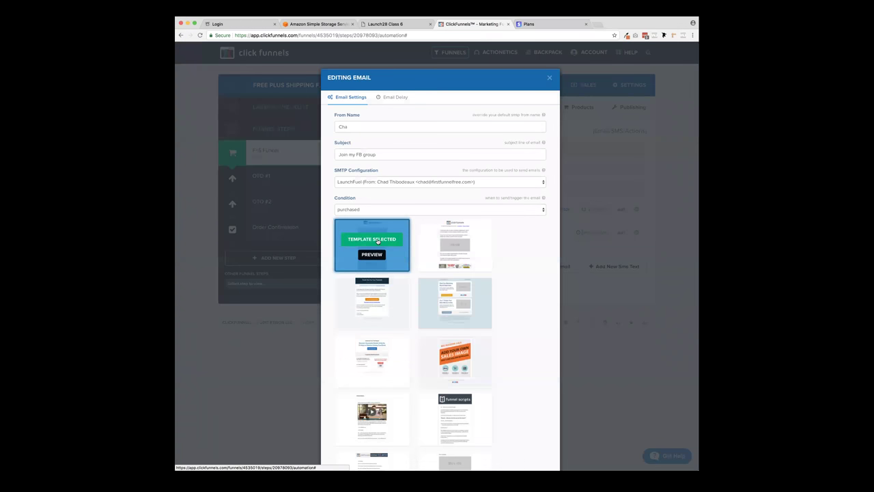
{"action": "left_click", "coordinate": [396, 97]}
{"action": "left_click", "coordinate": [362, 127]}
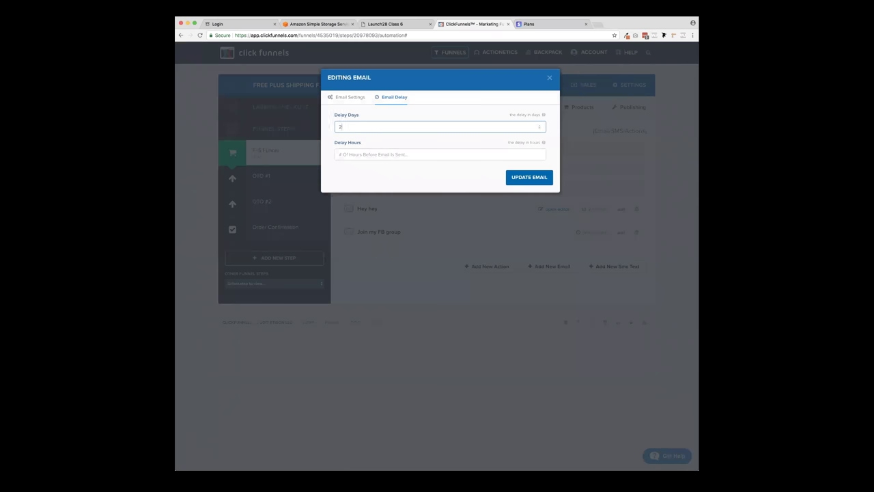
{"action": "left_click", "coordinate": [367, 155]}
{"action": "type", "text": "36"}
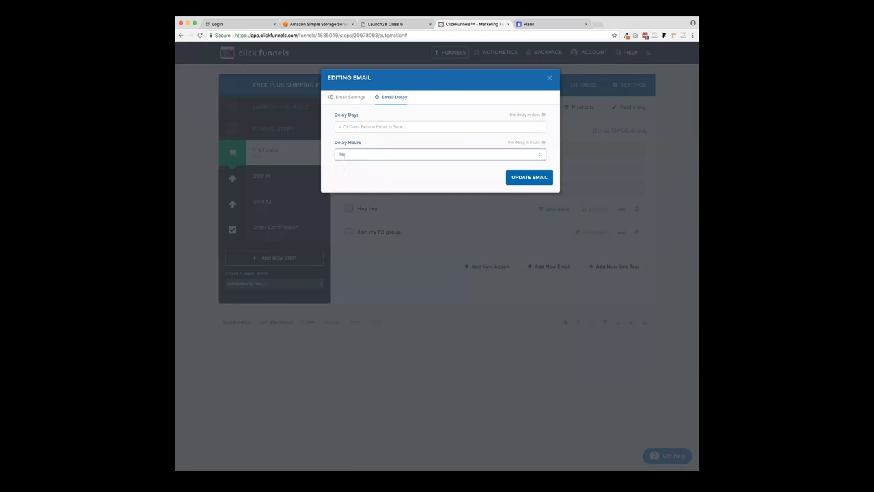
{"action": "left_click", "coordinate": [366, 126]}
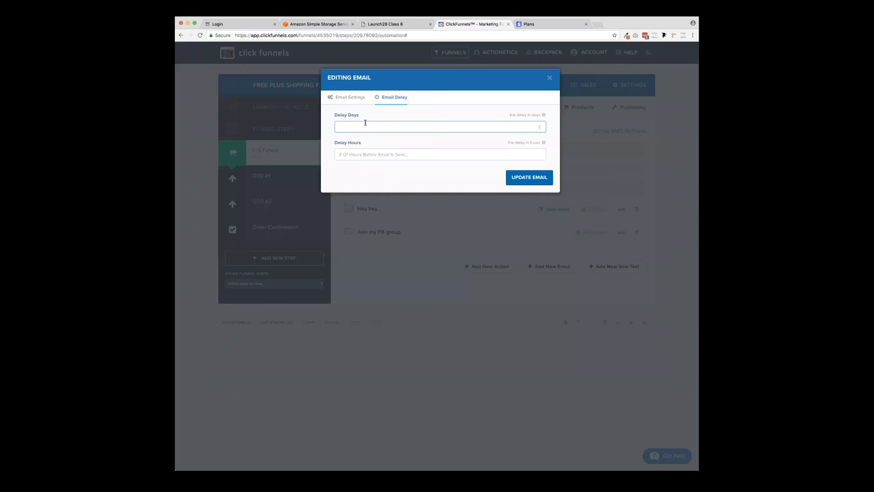
{"action": "left_click", "coordinate": [531, 178]}
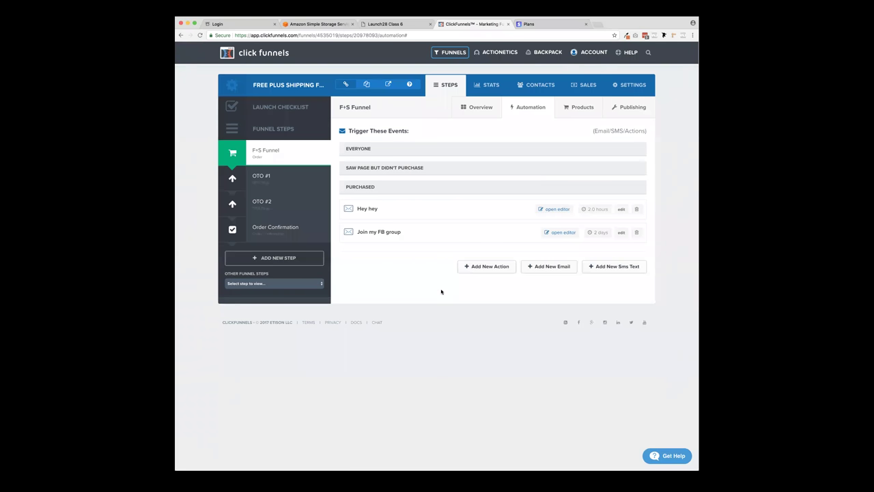
{"action": "left_click", "coordinate": [482, 269]}
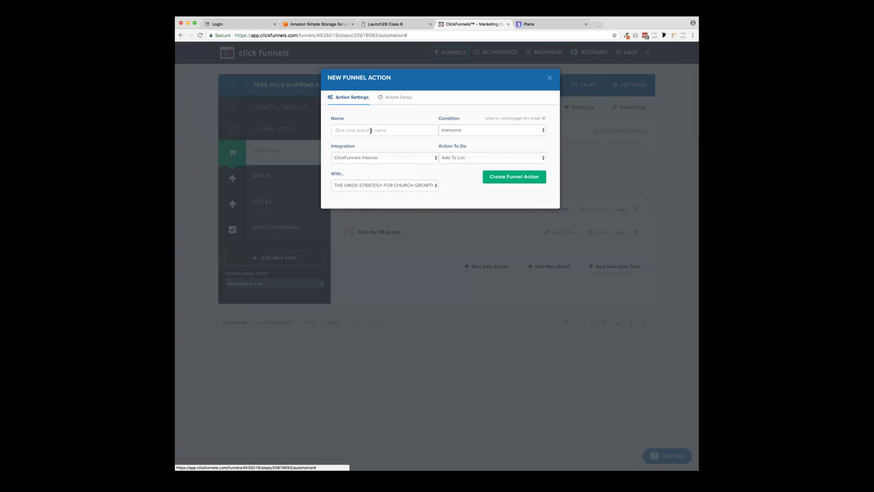
- Name the new funnel action 'Tag' and set its condition to 'purchased'
{"action": "left_click", "coordinate": [371, 131]}
{"action": "type", "text": "Tag"}
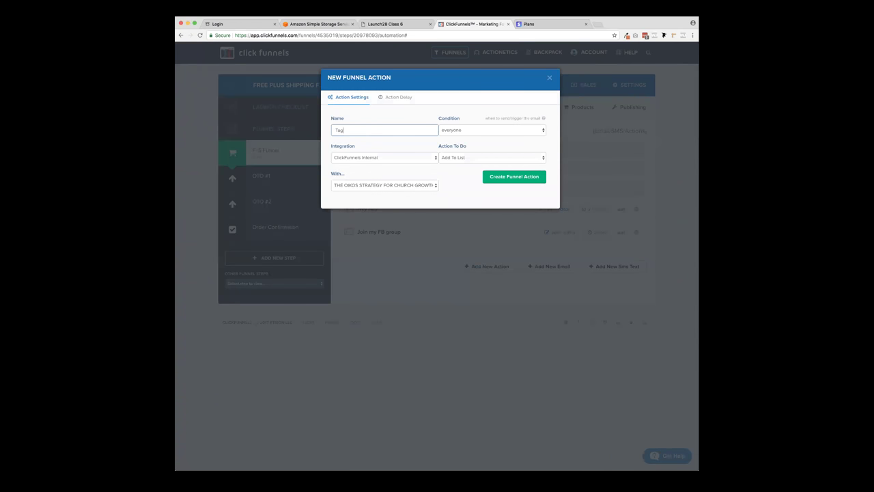
{"action": "left_click", "coordinate": [498, 130]}
{"action": "left_click", "coordinate": [489, 143]}
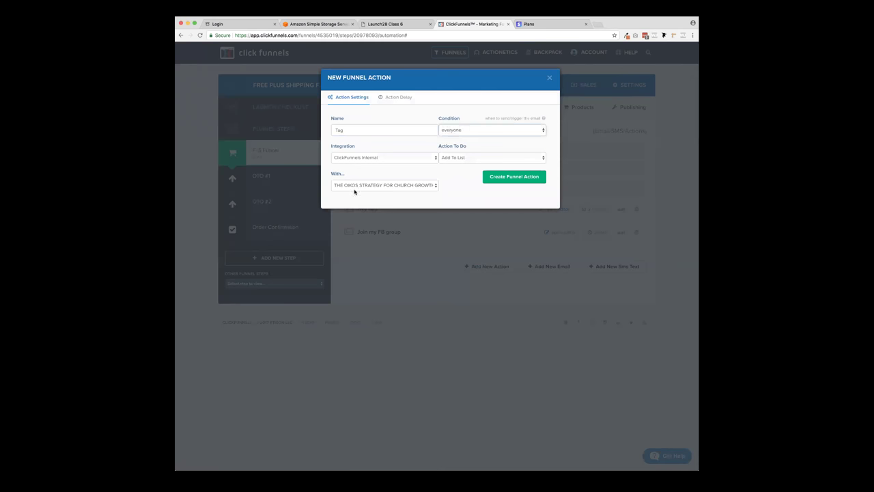
- Make the action add the 8 to 15 BOOK CUSTOMERS tag and create it
{"action": "left_click", "coordinate": [453, 162]}
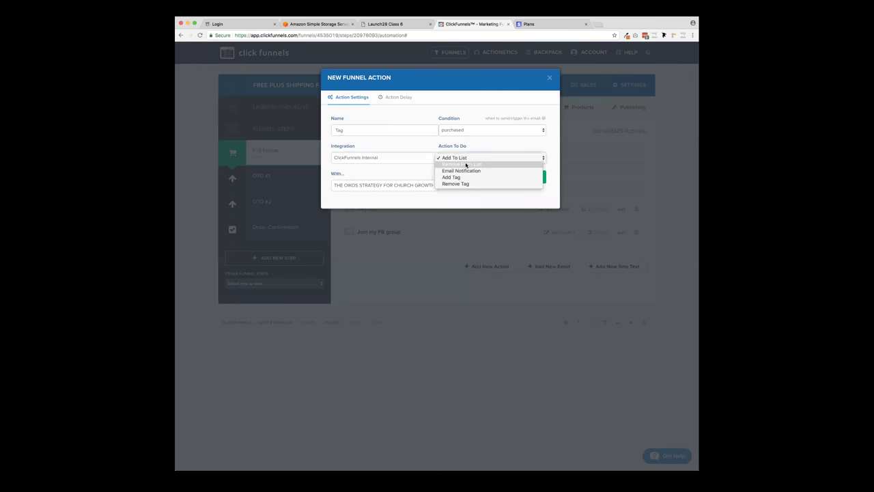
{"action": "left_click", "coordinate": [467, 165]}
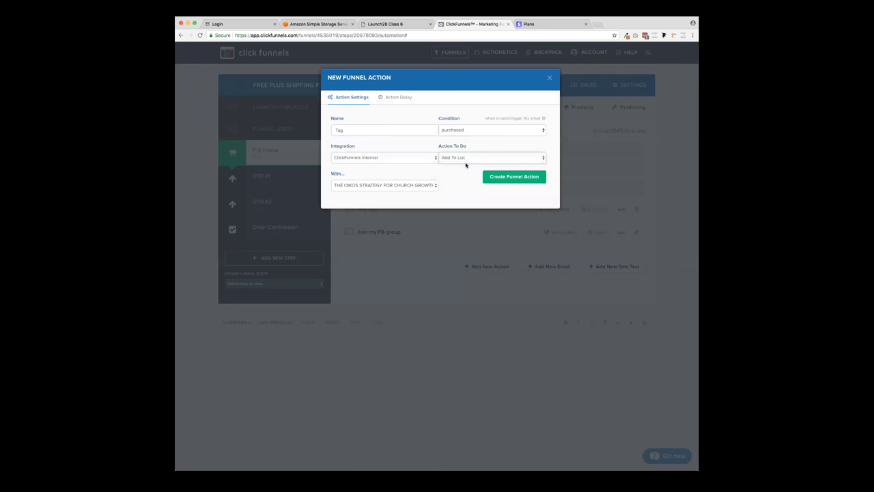
{"action": "left_click", "coordinate": [393, 186]}
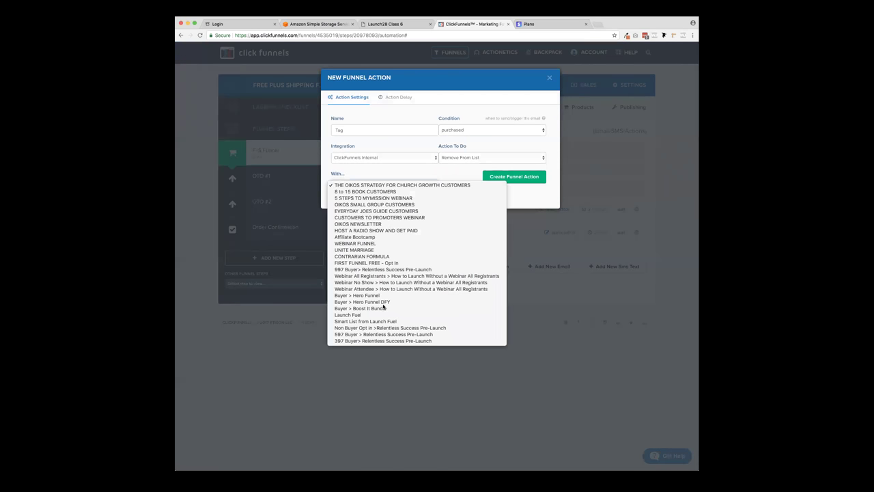
{"action": "left_click", "coordinate": [418, 186]}
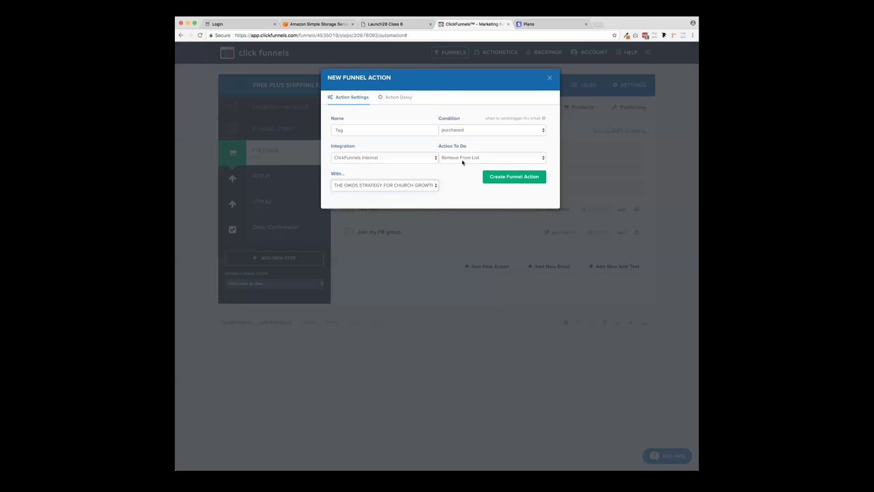
{"action": "left_click", "coordinate": [463, 159]}
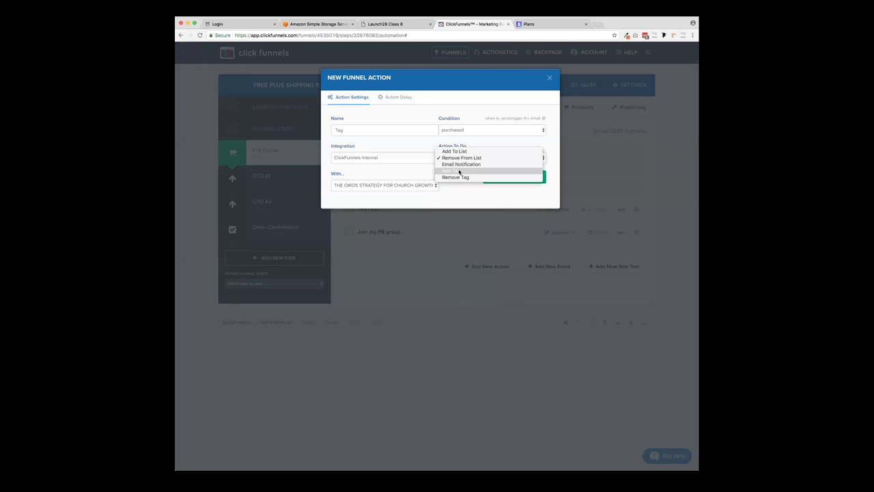
{"action": "left_click", "coordinate": [459, 171]}
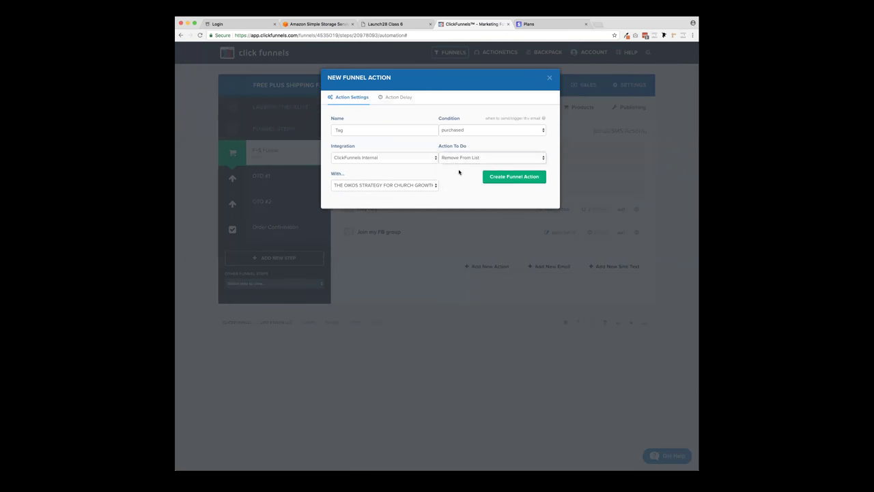
{"action": "left_click", "coordinate": [393, 185]}
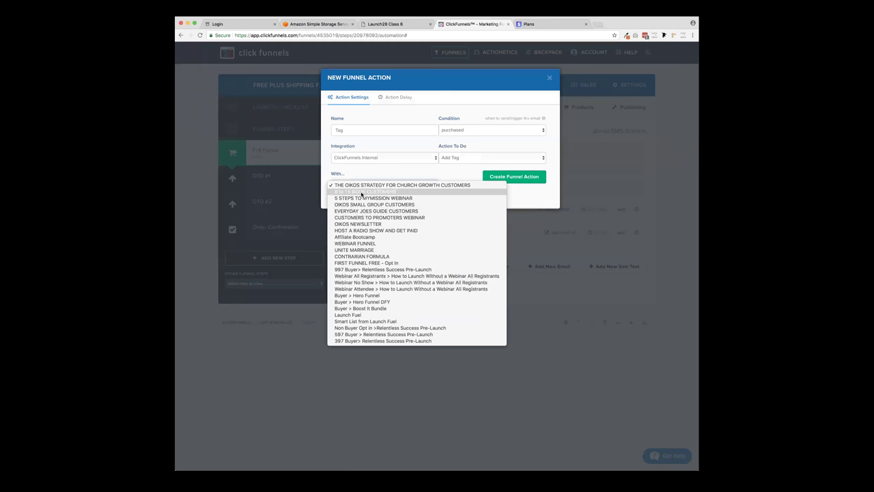
{"action": "left_click", "coordinate": [441, 170]}
{"action": "left_click", "coordinate": [395, 184]}
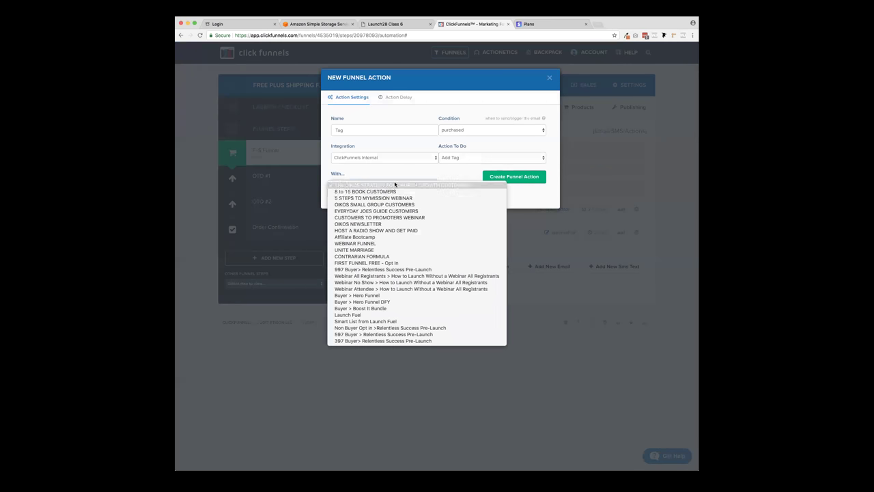
{"action": "left_click", "coordinate": [400, 192]}
{"action": "left_click", "coordinate": [513, 177]}
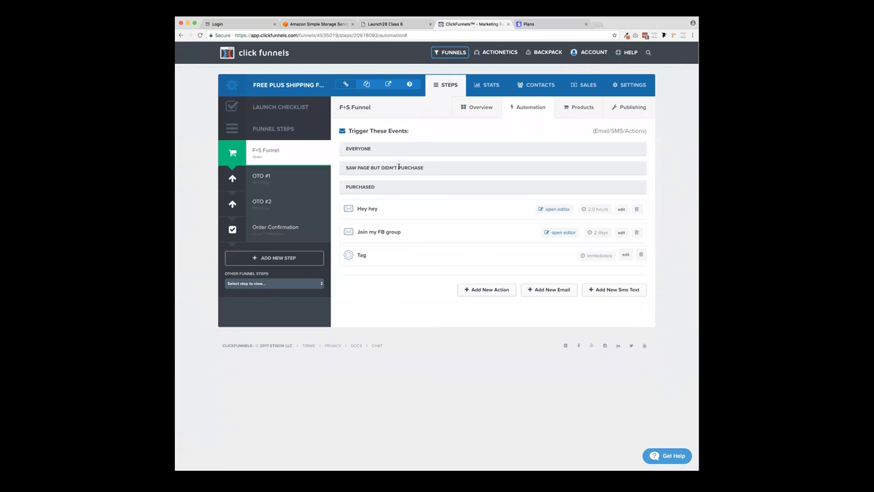
{"action": "left_click", "coordinate": [541, 292]}
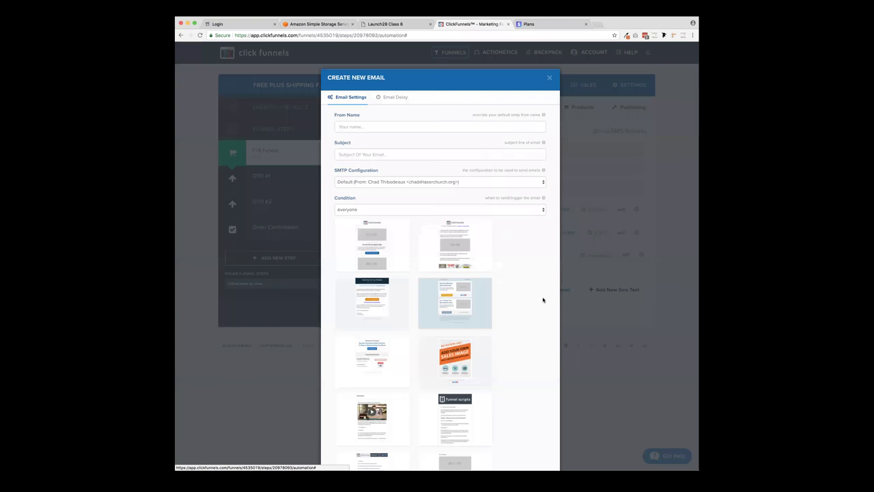
- Create an autofilled email via LaunchFuel SMTP for visitors who saw the page but didn't purchase
{"action": "left_click", "coordinate": [368, 126]}
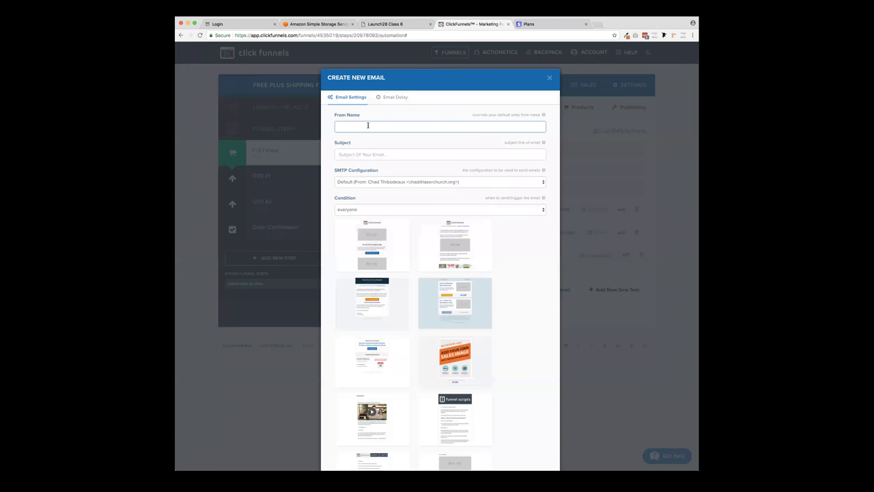
{"action": "type", "text": "Chad"}
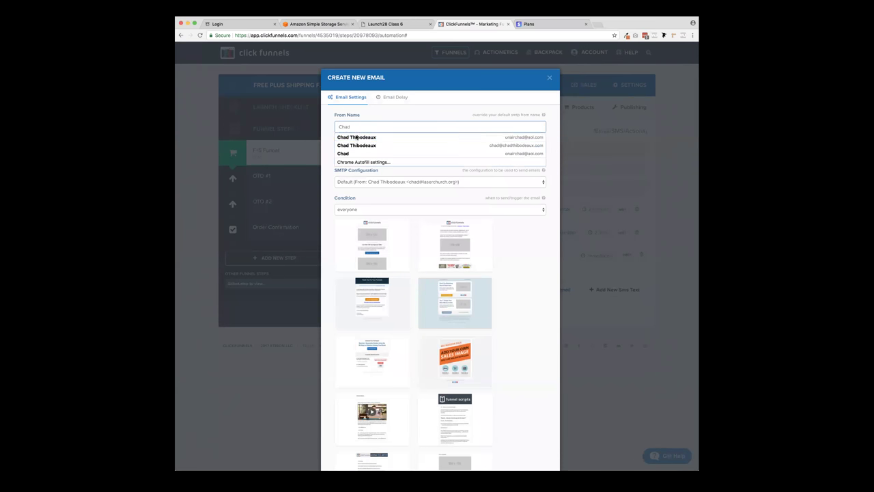
{"action": "left_click", "coordinate": [356, 137]}
{"action": "left_click", "coordinate": [360, 182]}
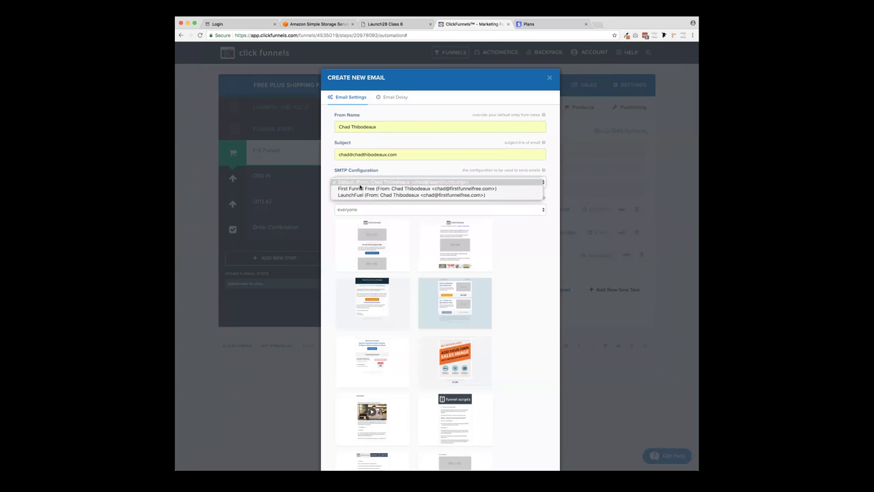
{"action": "left_click", "coordinate": [361, 195]}
{"action": "left_click", "coordinate": [359, 208]}
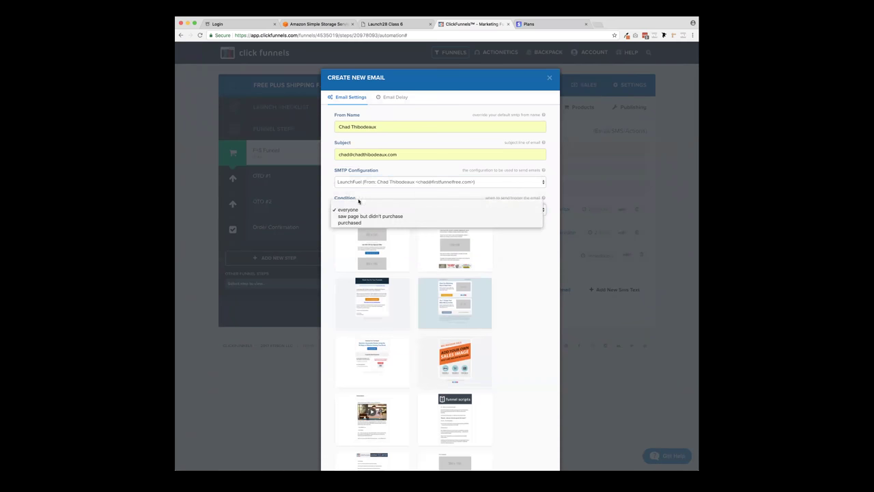
{"action": "left_click", "coordinate": [361, 216]}
{"action": "mouse_move", "coordinate": [376, 244]}
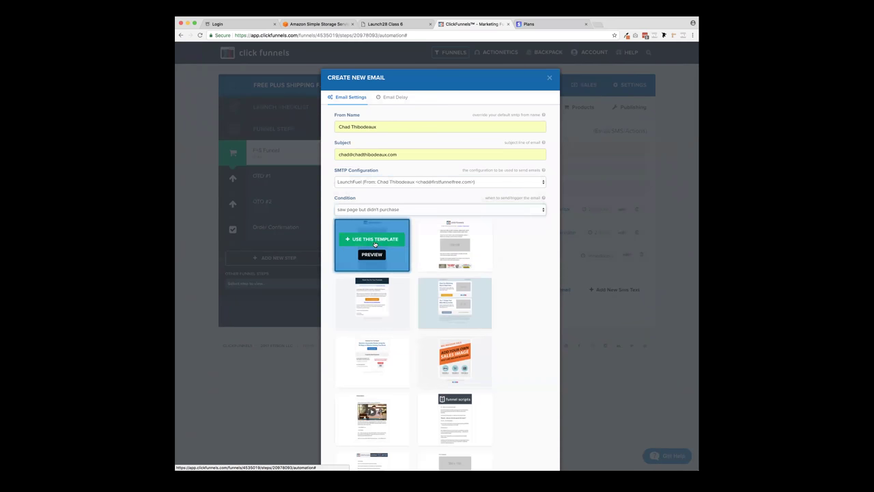
{"action": "scroll", "coordinate": [517, 260], "scroll_direction": "down", "scroll_amount": 5}
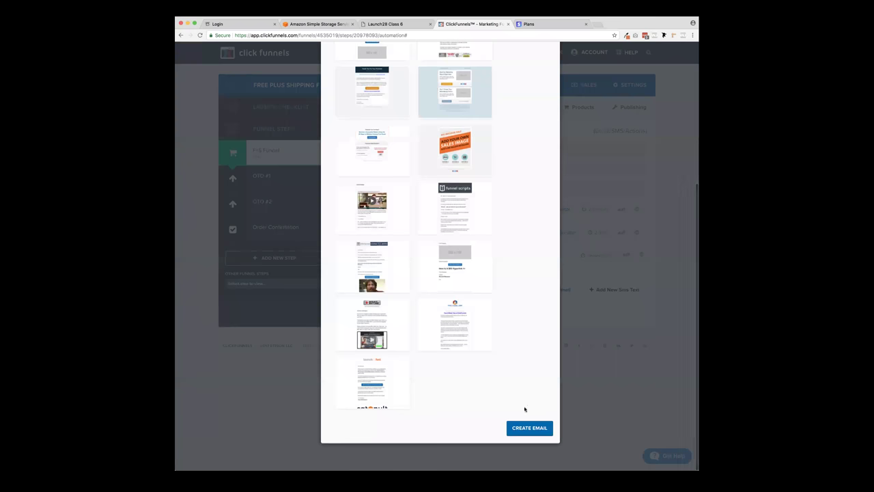
{"action": "left_click", "coordinate": [529, 428]}
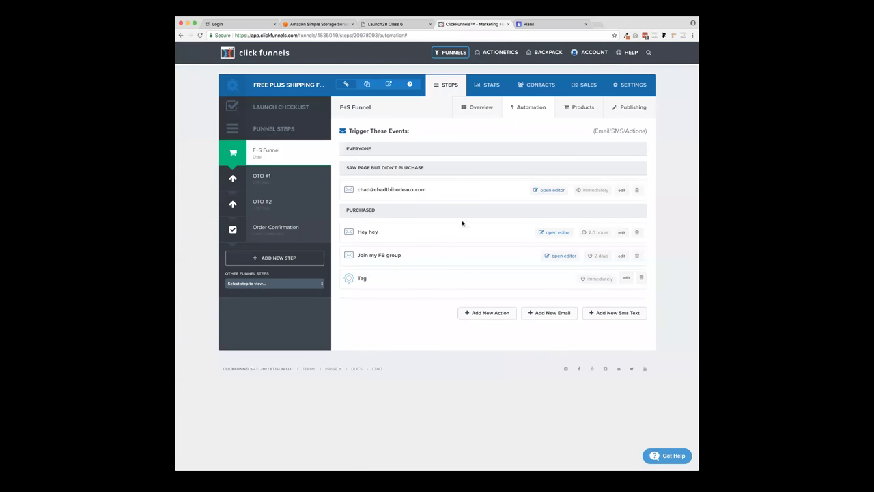
{"action": "left_click", "coordinate": [551, 190]}
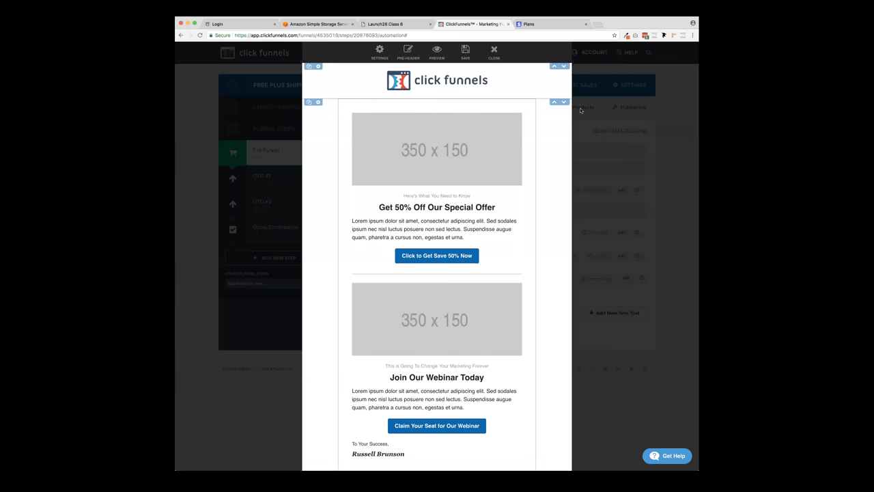
{"action": "left_click", "coordinate": [380, 52]}
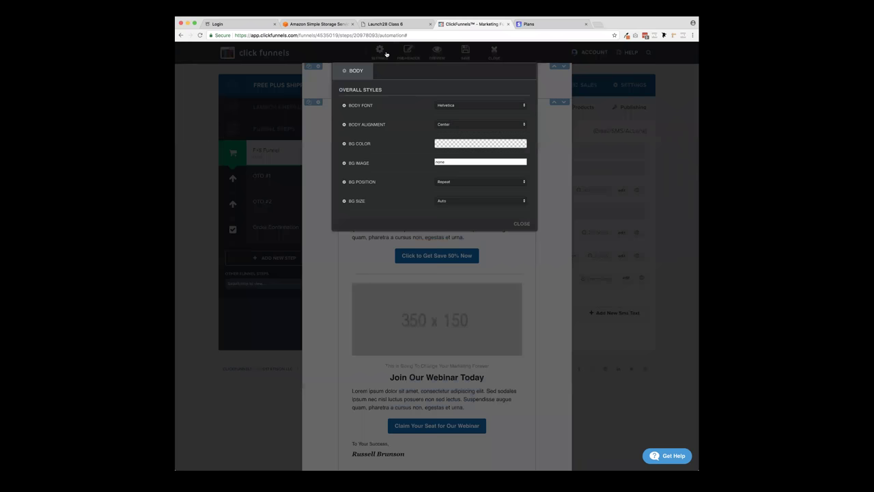
{"action": "left_click", "coordinate": [408, 51]}
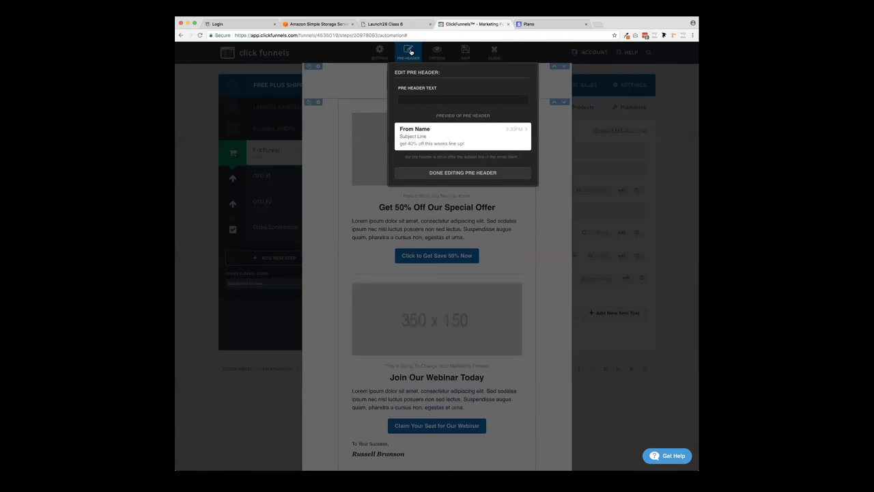
{"action": "triple_click", "coordinate": [432, 144]}
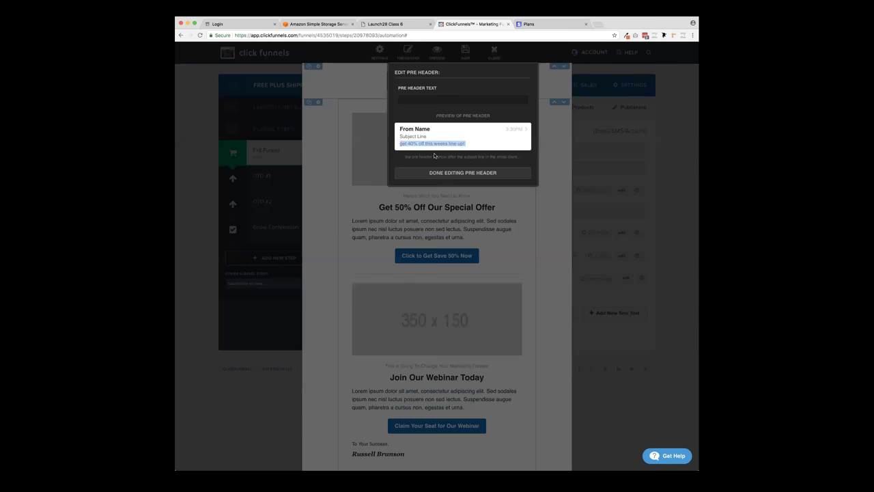
{"action": "left_click", "coordinate": [431, 82]}
{"action": "left_click", "coordinate": [359, 79]}
{"action": "left_click", "coordinate": [409, 52]}
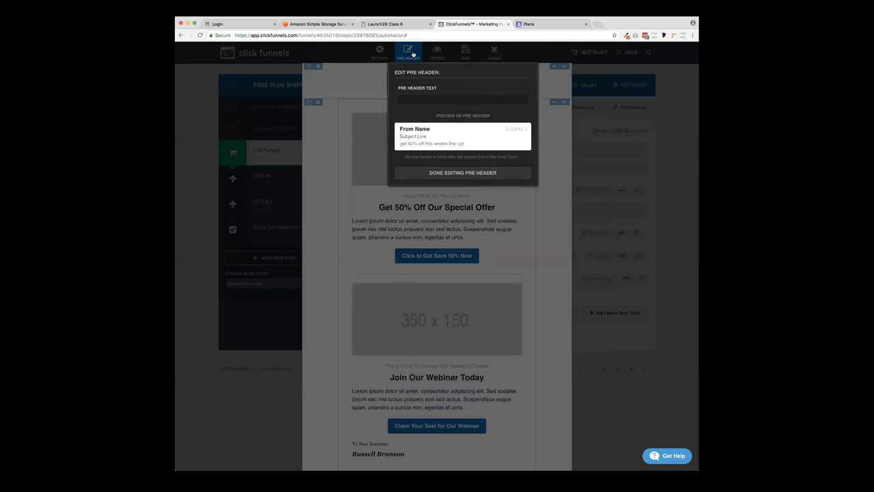
{"action": "left_click", "coordinate": [453, 172]}
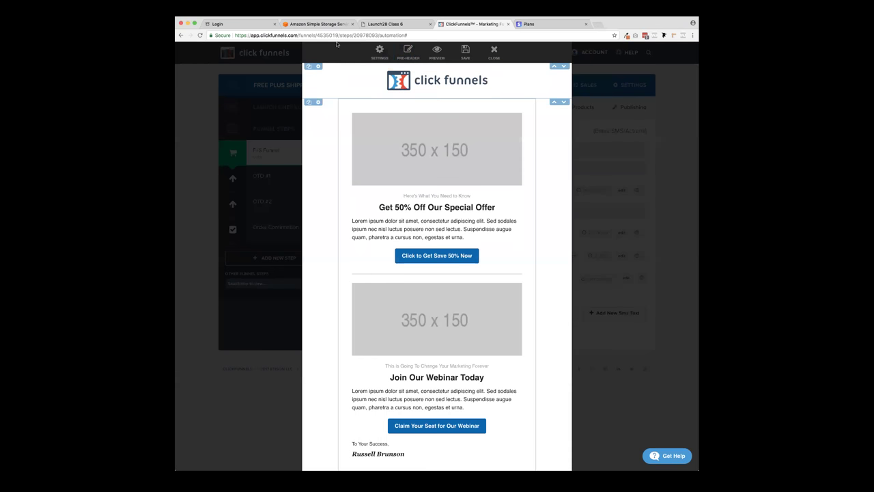
{"action": "left_click", "coordinate": [379, 52]}
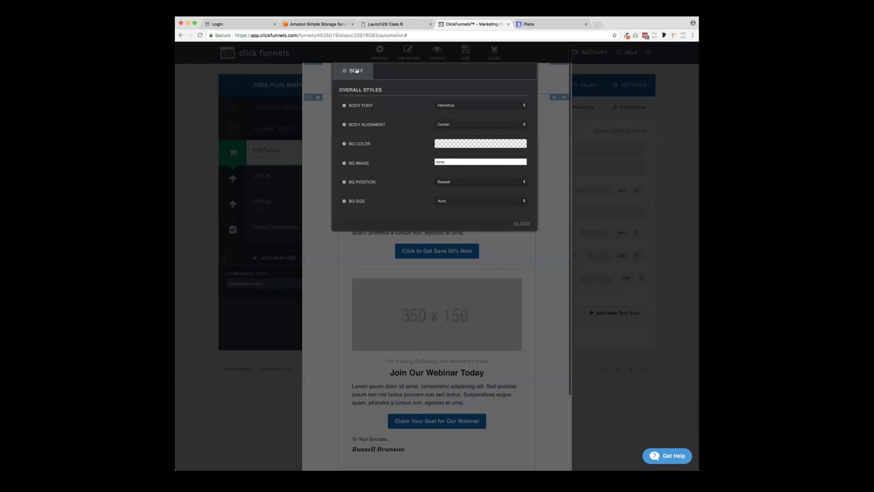
{"action": "left_click", "coordinate": [522, 223]}
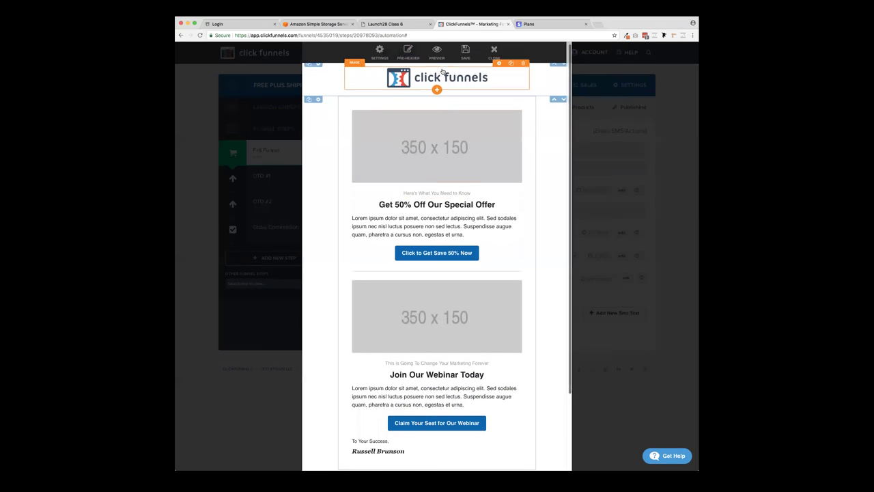
{"action": "scroll", "coordinate": [511, 150], "scroll_direction": "down", "scroll_amount": 3}
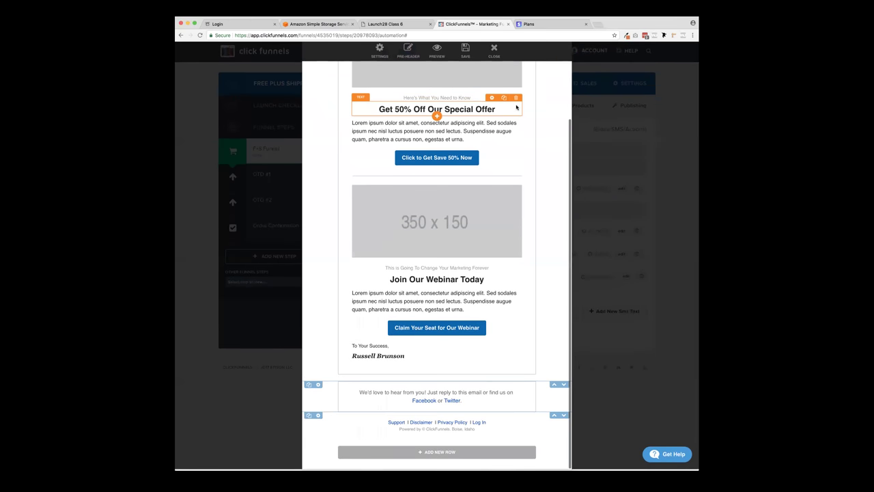
{"action": "scroll", "coordinate": [517, 108], "scroll_direction": "up", "scroll_amount": 3}
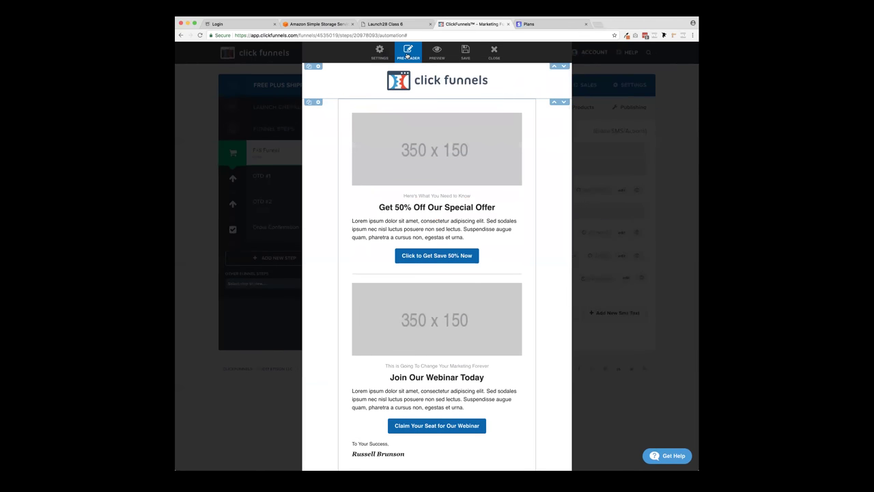
{"action": "left_click", "coordinate": [408, 53]}
{"action": "left_click", "coordinate": [471, 173]}
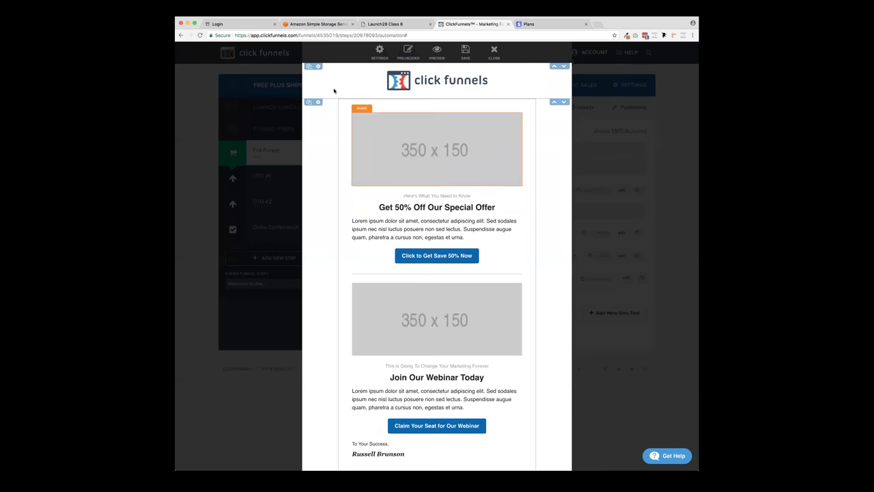
{"action": "left_click", "coordinate": [317, 66]}
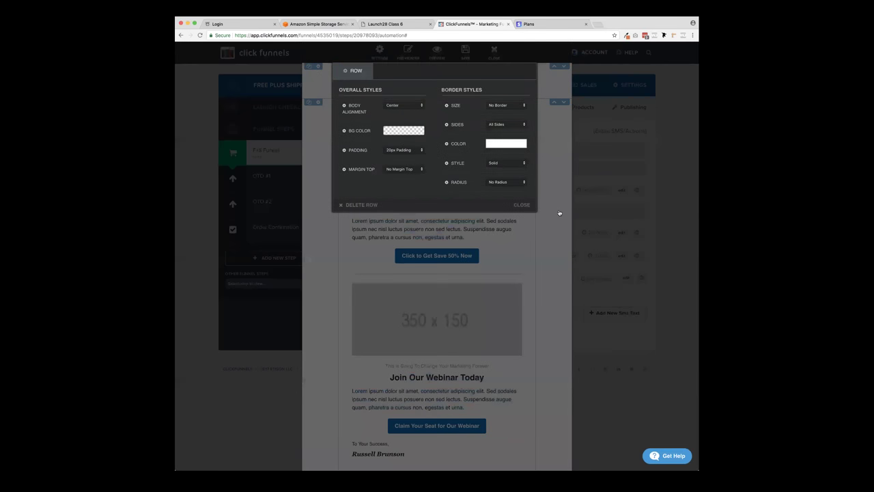
{"action": "left_click", "coordinate": [522, 204]}
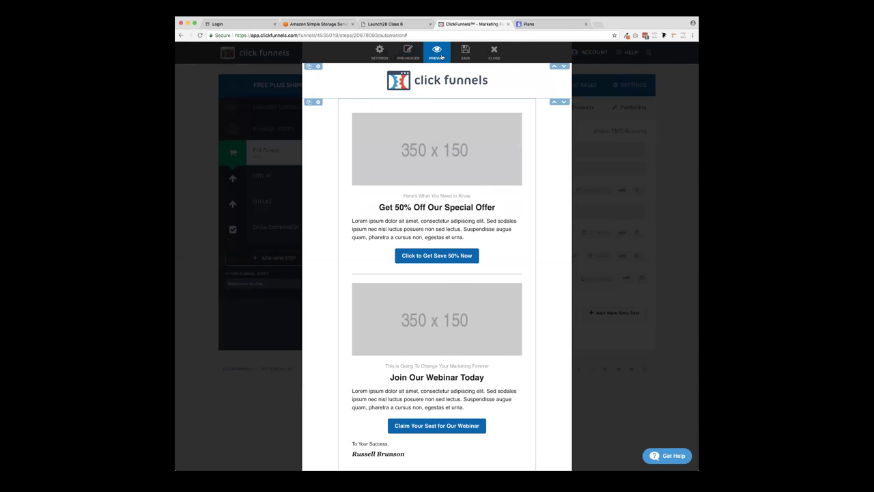
{"action": "left_click", "coordinate": [441, 53]}
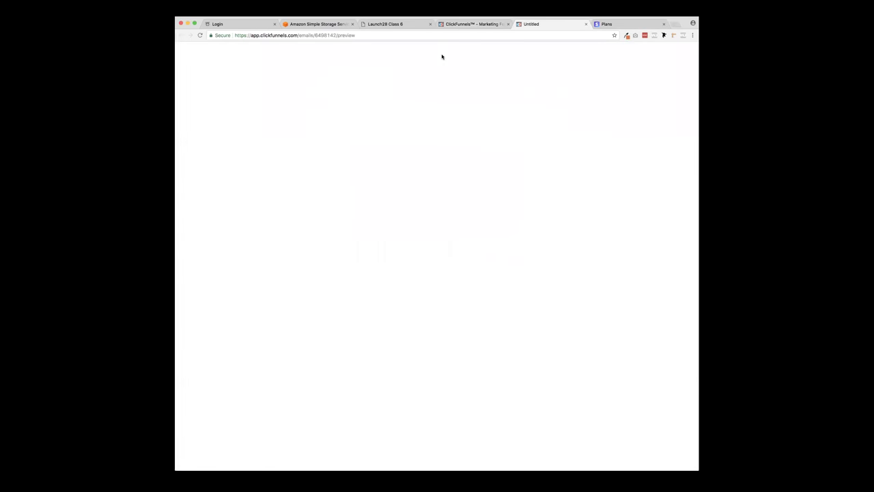
{"action": "left_click", "coordinate": [587, 24]}
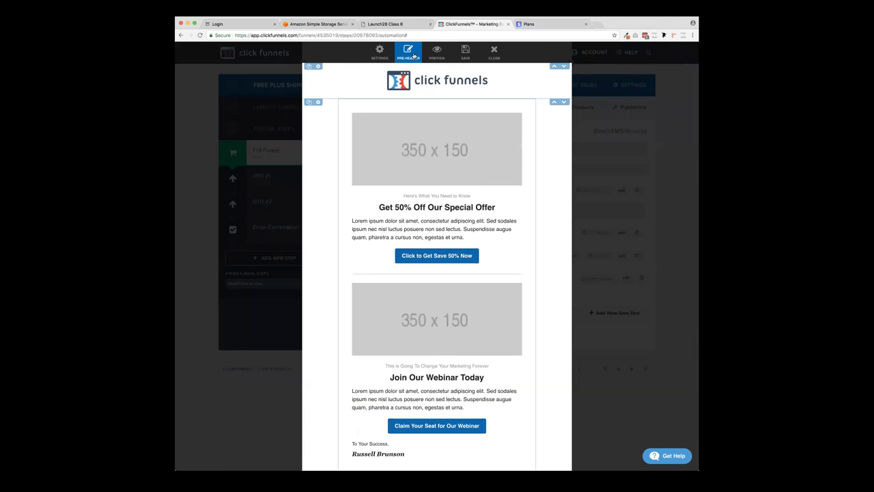
- Set the pre-header to 'Hi... 24 hours left to get my magic bullet', save, and close
{"action": "left_click", "coordinate": [409, 52]}
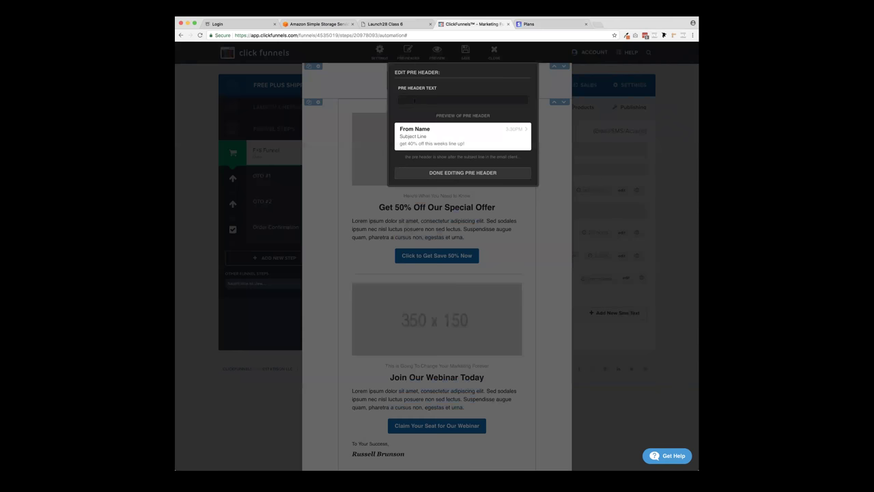
{"action": "type", "text": "H"}
{"action": "type", "text": "i... 24 hours left to get my magic bullet"}
{"action": "left_click", "coordinate": [488, 175]}
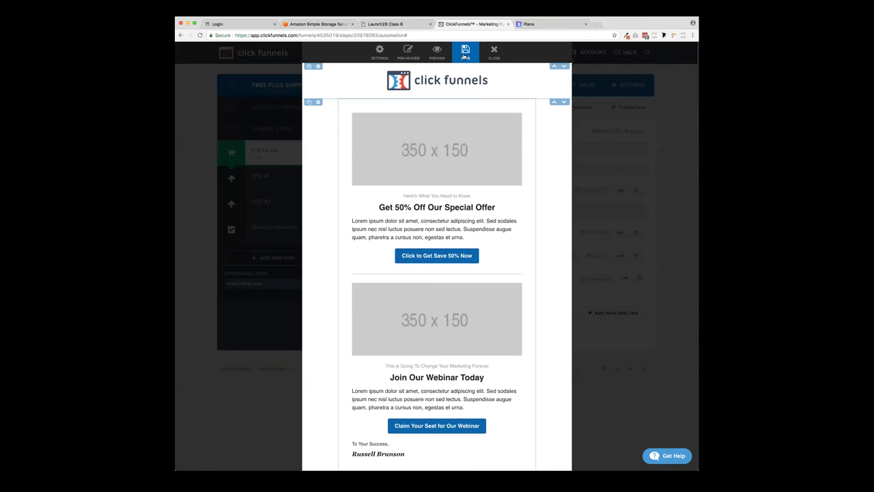
{"action": "left_click", "coordinate": [465, 52]}
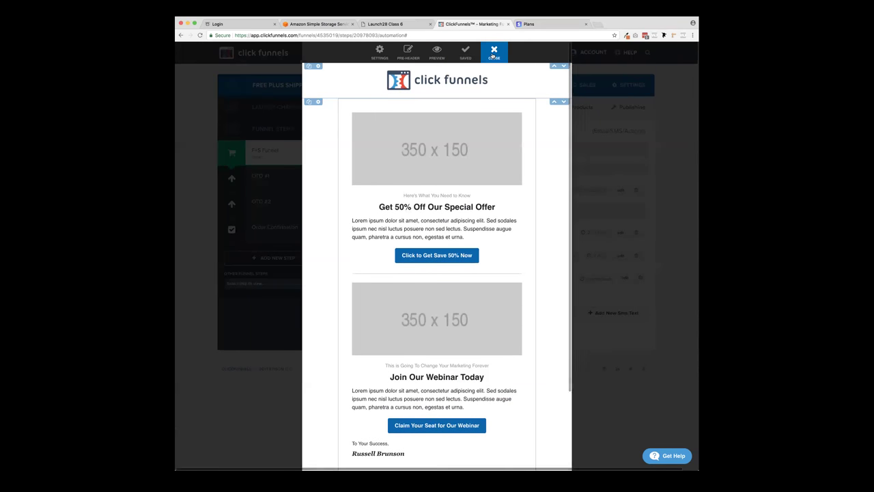
{"action": "left_click", "coordinate": [494, 52]}
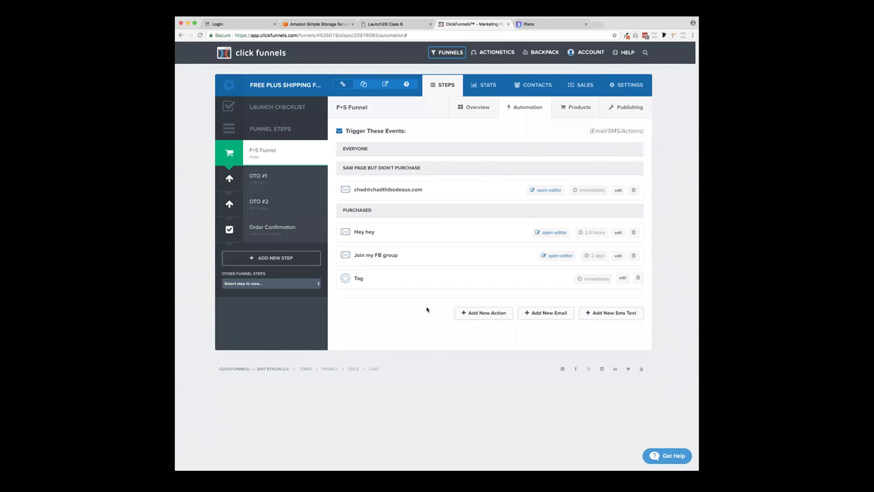
- Switch Test Mode ON in the funnel settings, then go back to the F+S Funnel step
{"action": "left_click", "coordinate": [269, 153]}
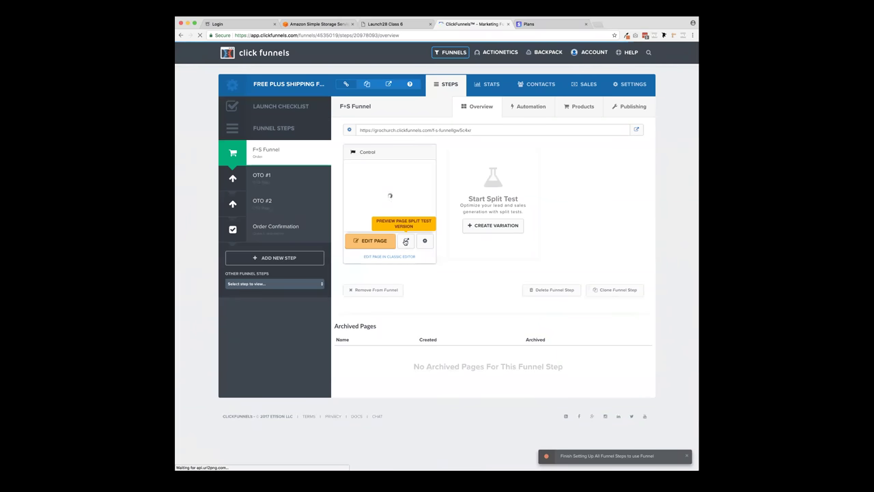
{"action": "left_click", "coordinate": [275, 231]}
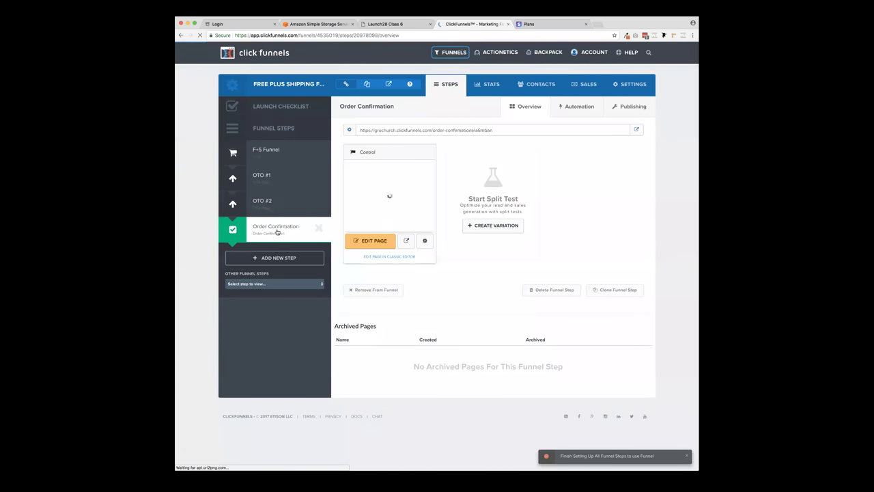
{"action": "left_click", "coordinate": [632, 89]}
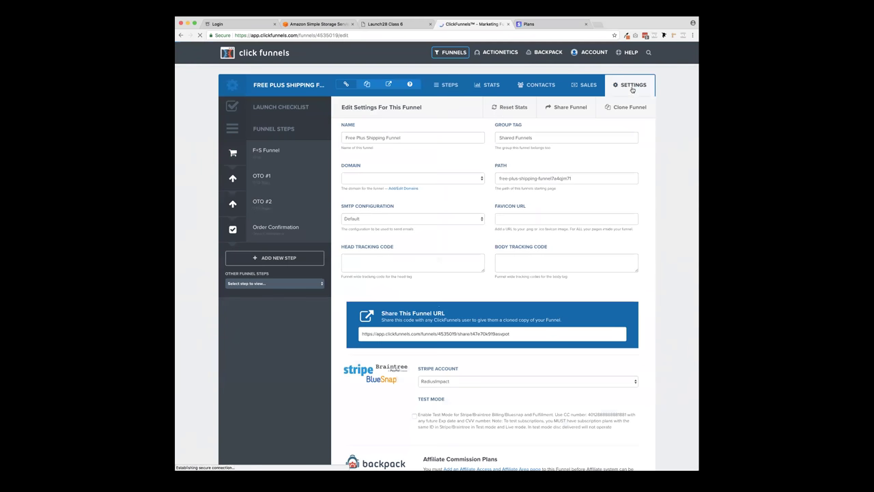
{"action": "scroll", "coordinate": [433, 353], "scroll_direction": "down", "scroll_amount": 2}
{"action": "left_click", "coordinate": [429, 333]}
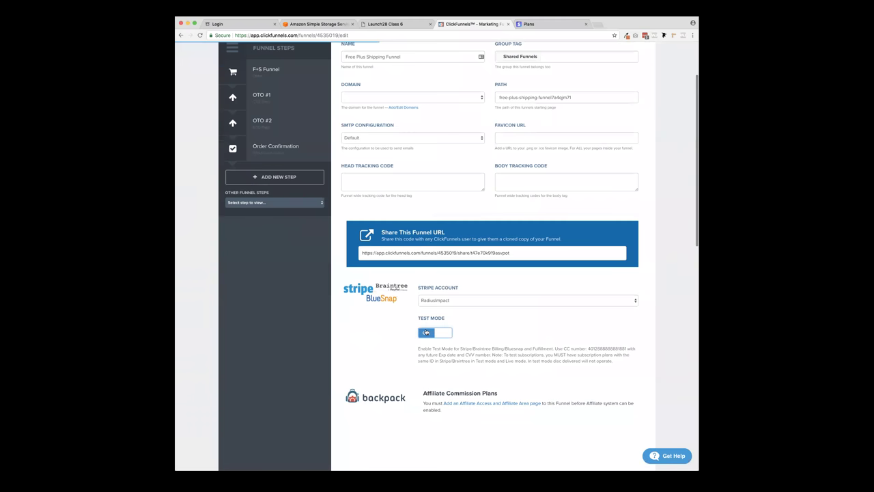
{"action": "scroll", "coordinate": [387, 336], "scroll_direction": "up", "scroll_amount": 2}
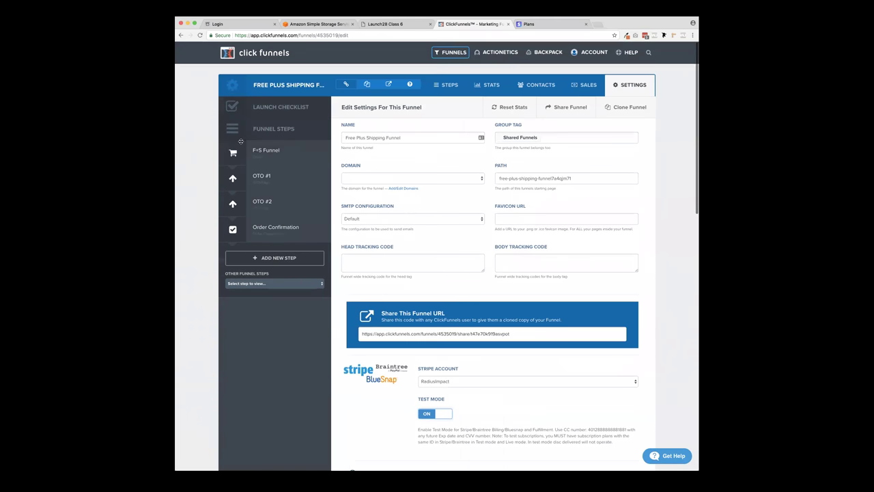
{"action": "left_click", "coordinate": [248, 147]}
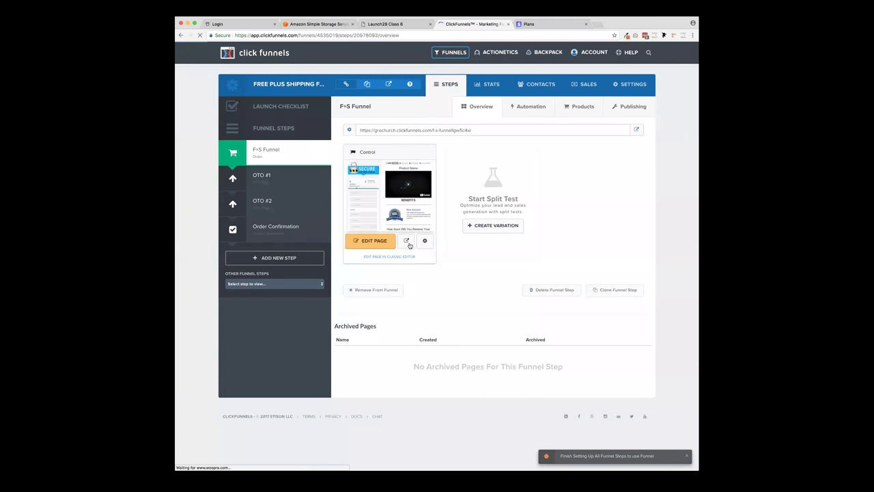
{"action": "left_click", "coordinate": [408, 245]}
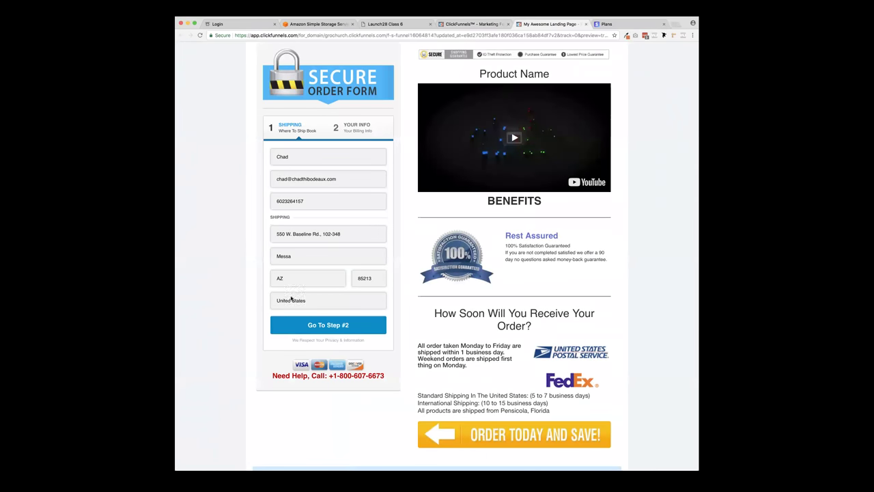
{"action": "left_click", "coordinate": [321, 326]}
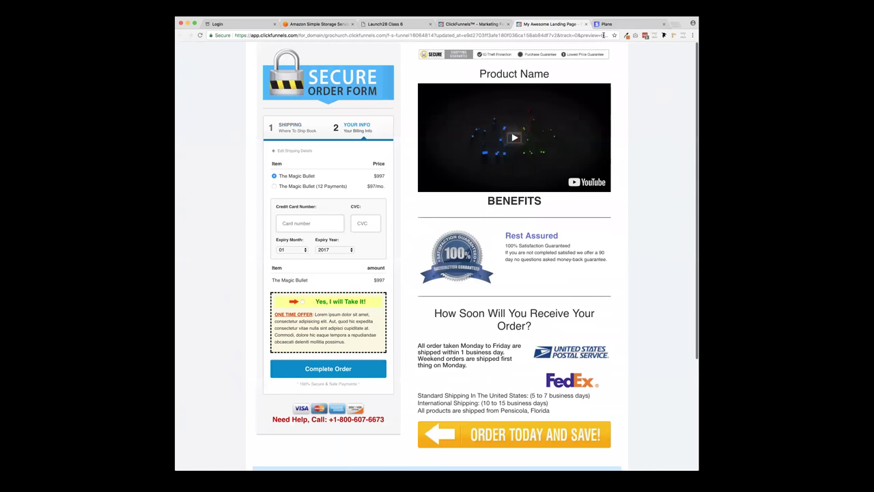
{"action": "mouse_move", "coordinate": [196, 24]}
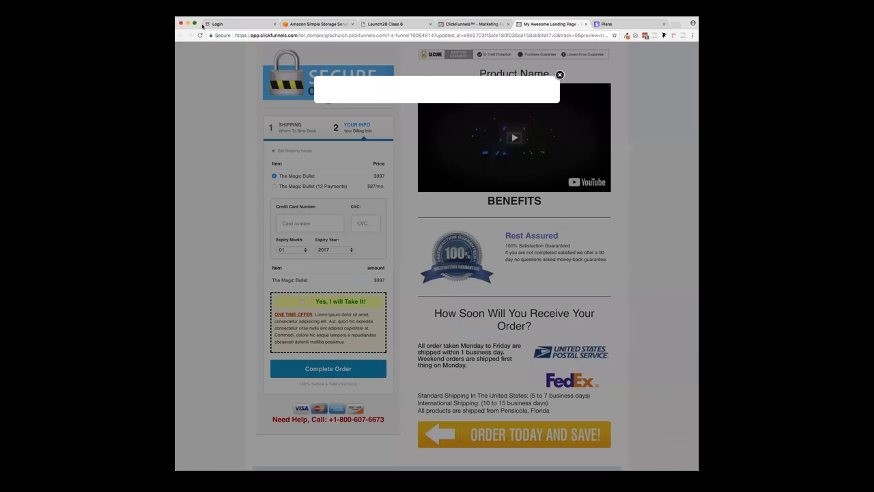
{"action": "left_click", "coordinate": [195, 23]}
{"action": "left_click", "coordinate": [560, 59]}
{"action": "scroll", "coordinate": [207, 89], "scroll_direction": "down", "scroll_amount": 3}
{"action": "scroll", "coordinate": [207, 88], "scroll_direction": "up", "scroll_amount": 3}
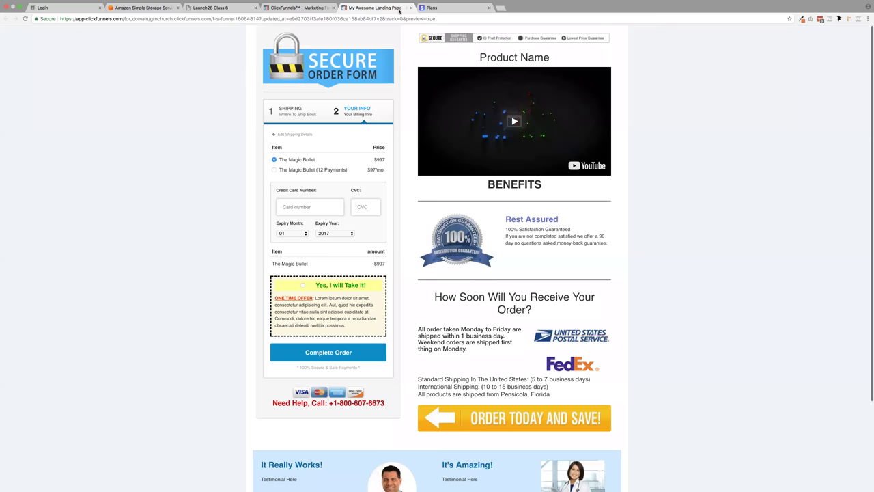
{"action": "left_click", "coordinate": [411, 8]}
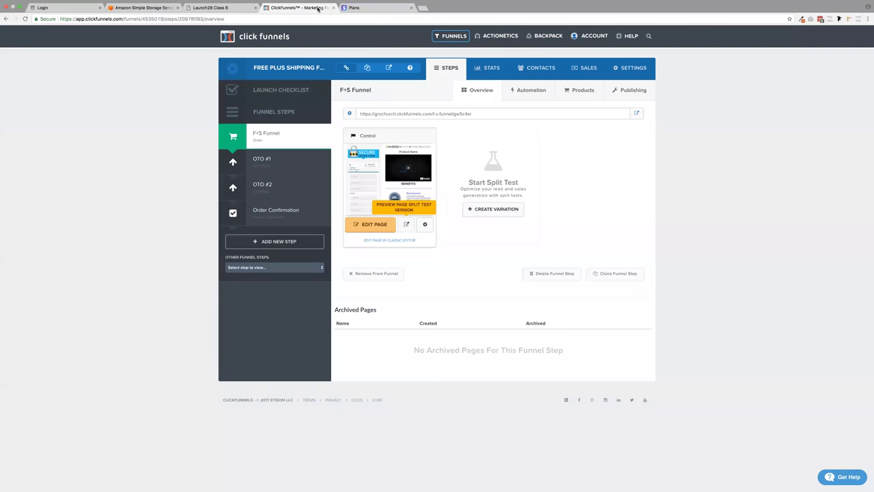
- Preview the F+S Funnel order page and try submitting it without card details
{"action": "left_click", "coordinate": [374, 226]}
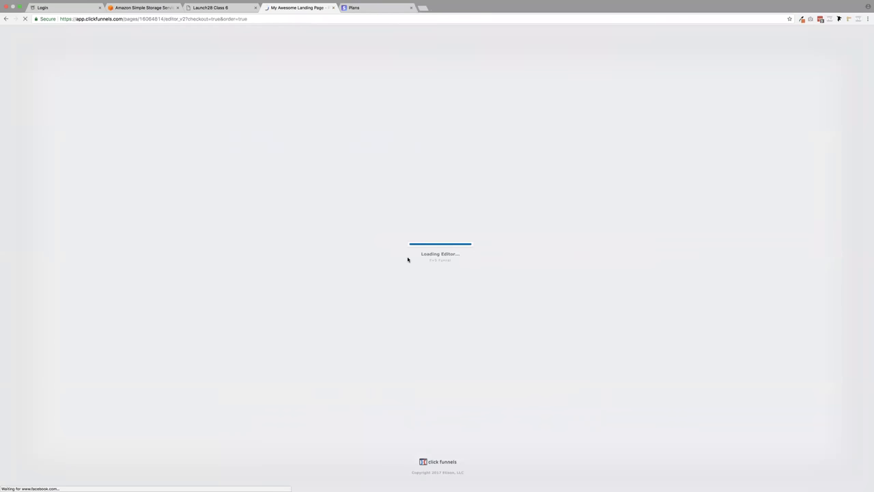
{"action": "scroll", "coordinate": [408, 260], "scroll_direction": "down", "scroll_amount": 3}
{"action": "scroll", "coordinate": [409, 260], "scroll_direction": "up", "scroll_amount": 3}
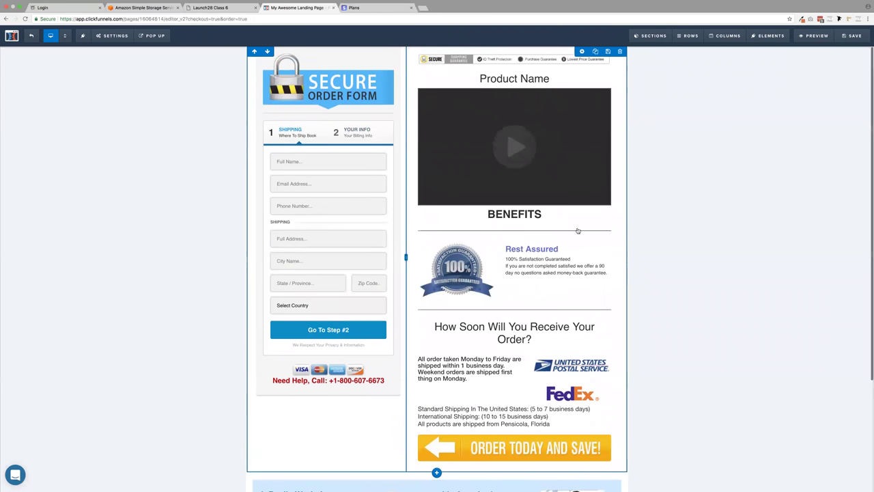
{"action": "left_click", "coordinate": [817, 36]}
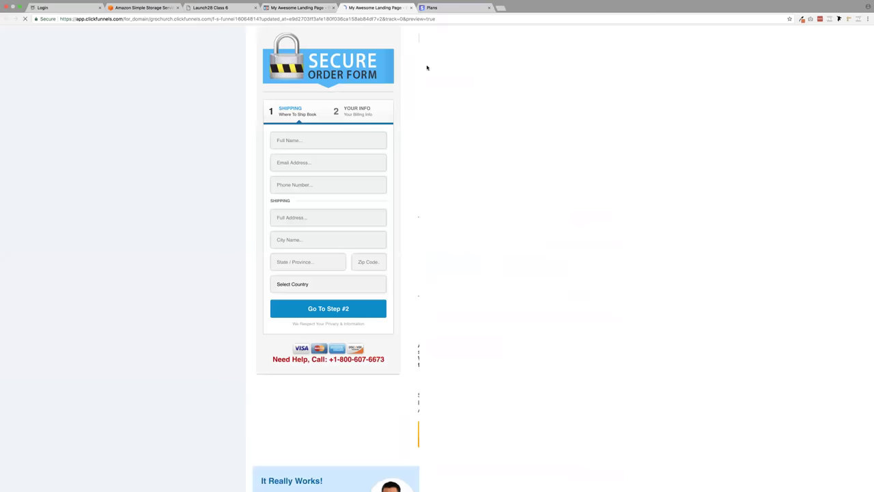
{"action": "left_click", "coordinate": [320, 304]}
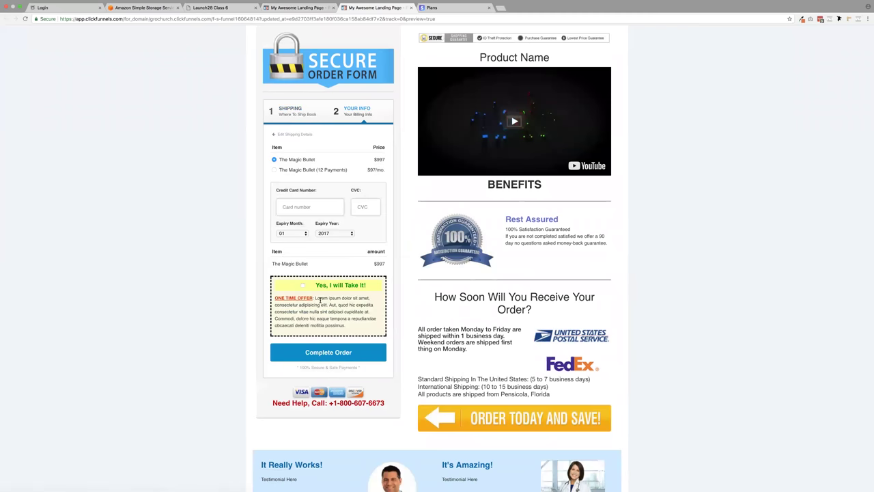
{"action": "left_click", "coordinate": [343, 352]}
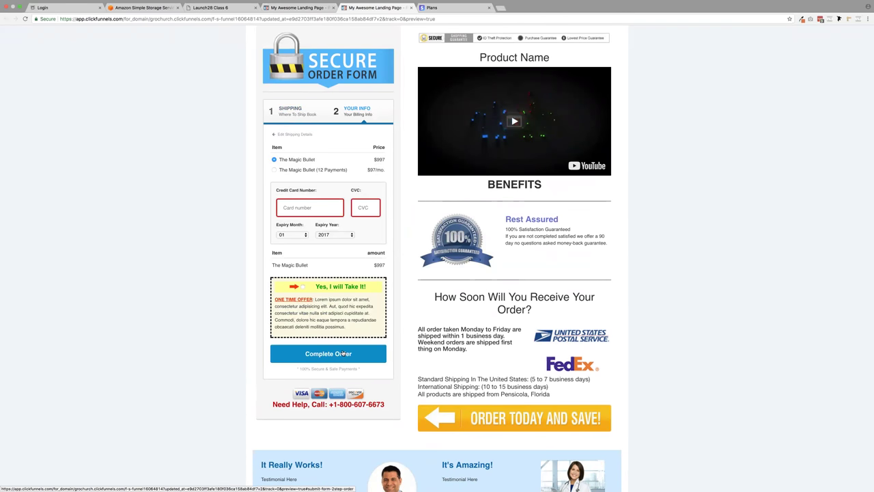
{"action": "scroll", "coordinate": [345, 351], "scroll_direction": "down", "scroll_amount": 3}
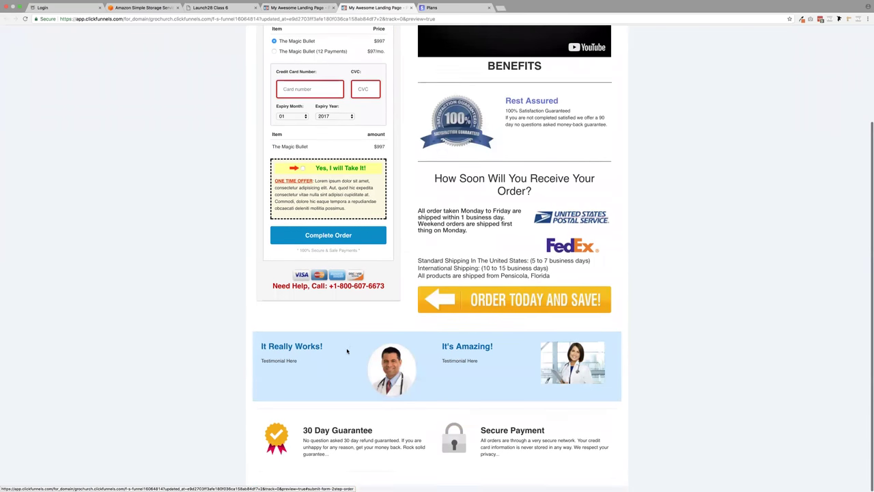
{"action": "scroll", "coordinate": [347, 351], "scroll_direction": "up", "scroll_amount": 3}
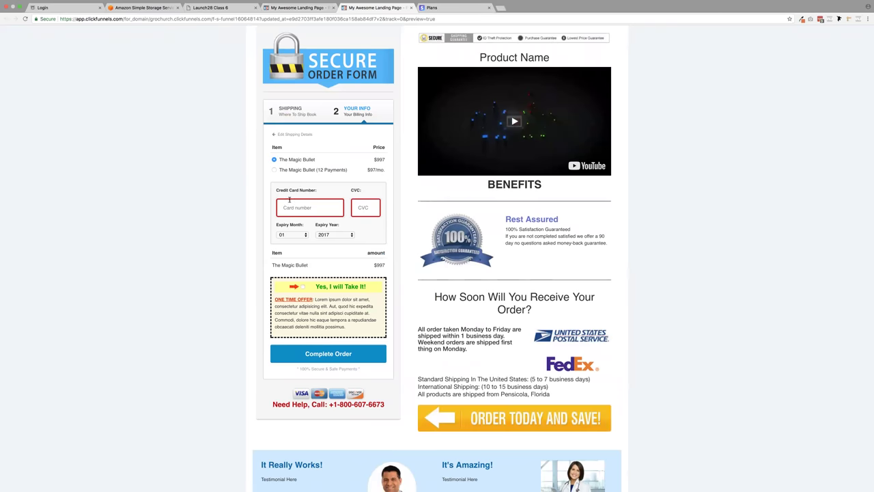
- Dismiss the preview's exit popup, close the Stripe Plans tab, and return to the page editor
{"action": "mouse_move", "coordinate": [300, 14]}
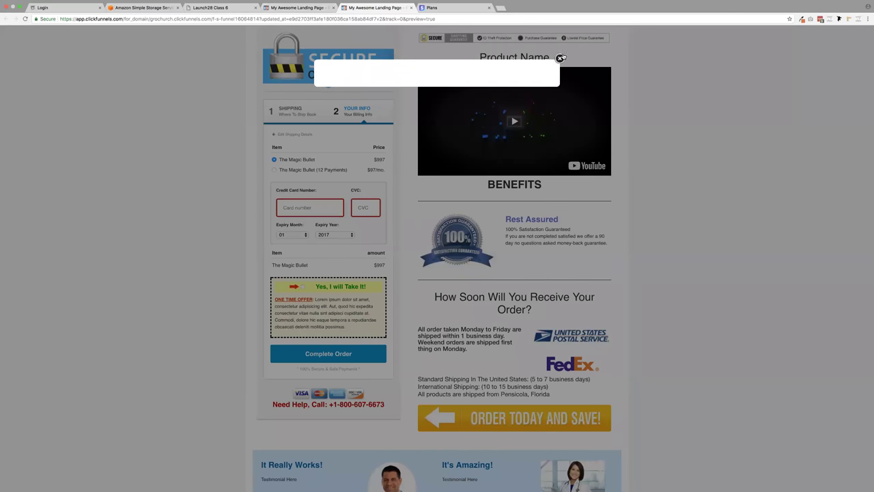
{"action": "left_click", "coordinate": [560, 58]}
{"action": "left_click", "coordinate": [434, 8]}
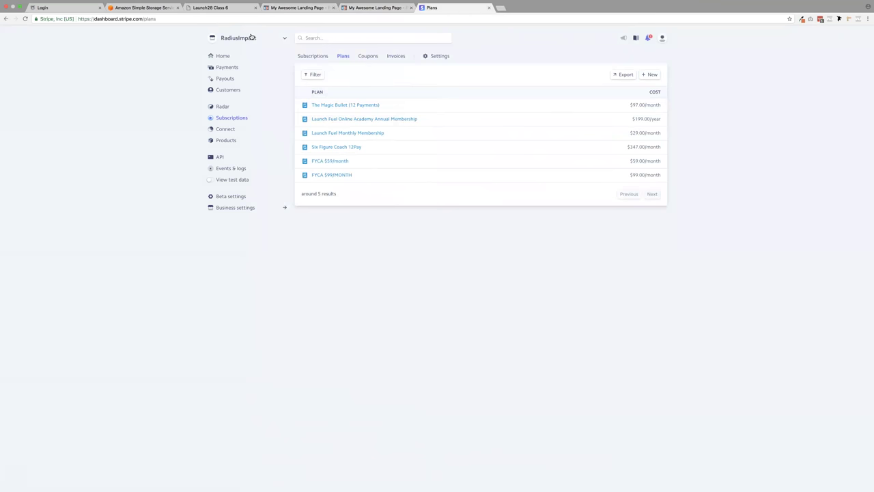
{"action": "key", "text": "super+w"}
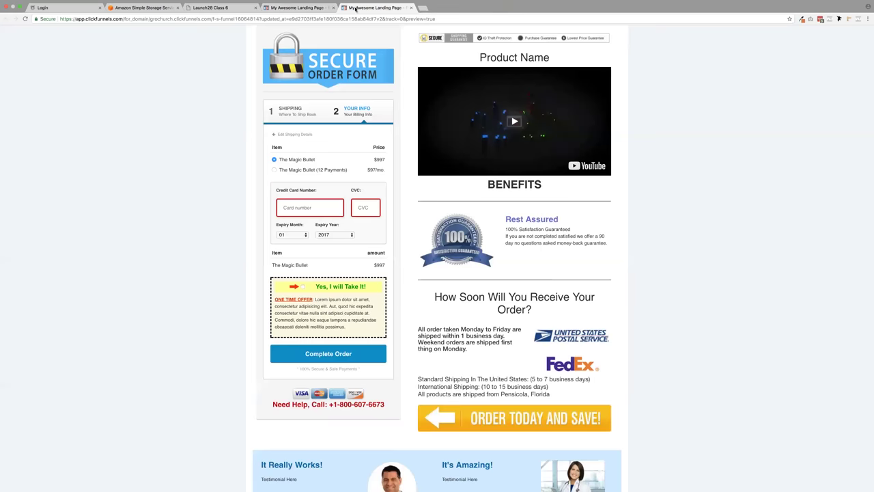
{"action": "left_click", "coordinate": [319, 8]}
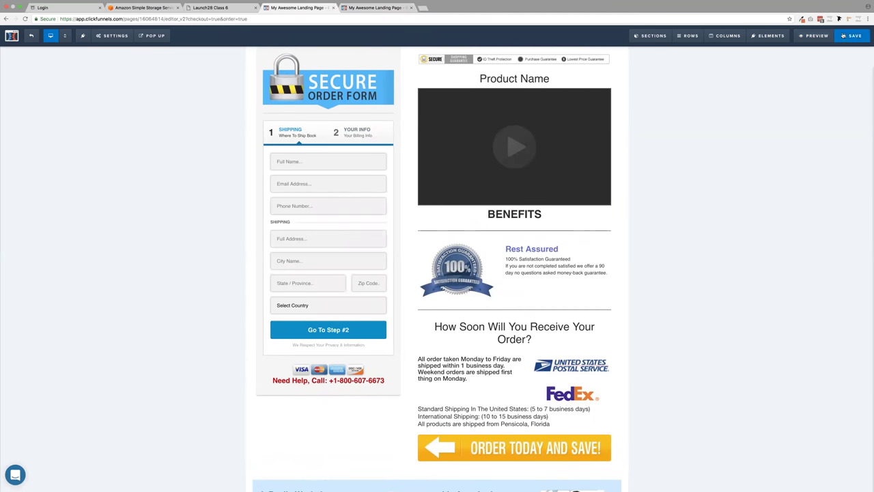
- Save the order page and set its SEO title to 'hi'
{"action": "left_click", "coordinate": [844, 36]}
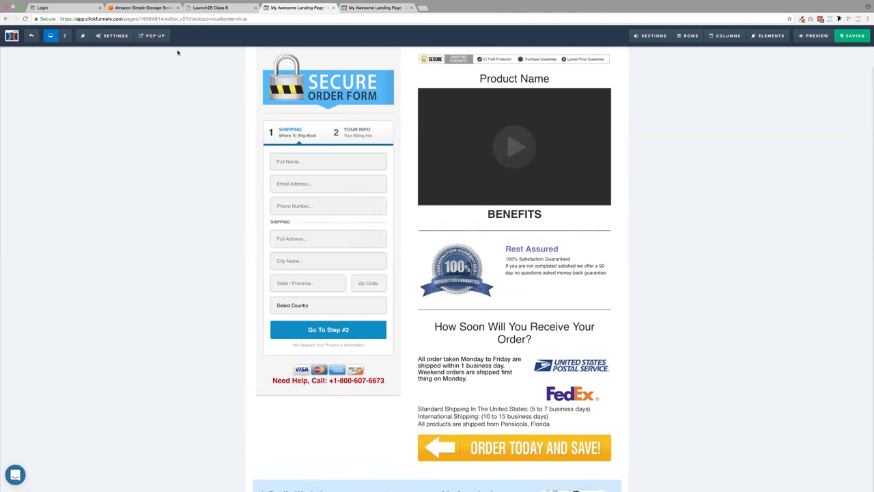
{"action": "left_click", "coordinate": [116, 36]}
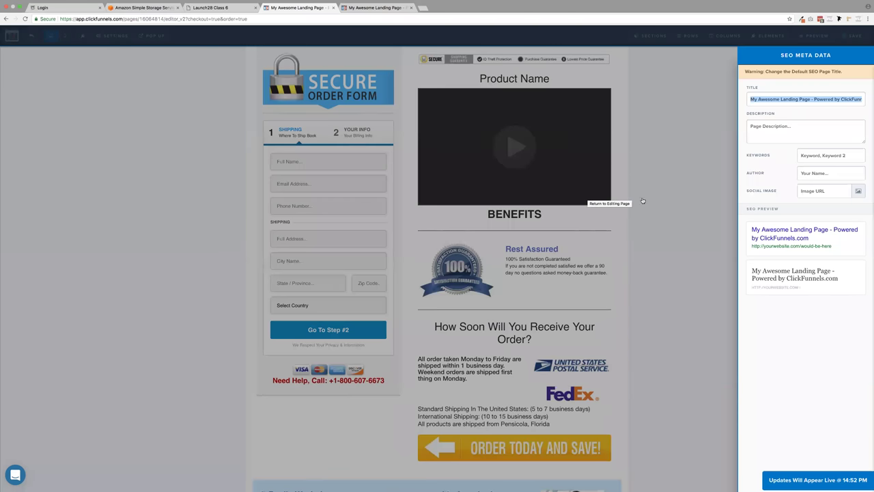
{"action": "type", "text": "hi"}
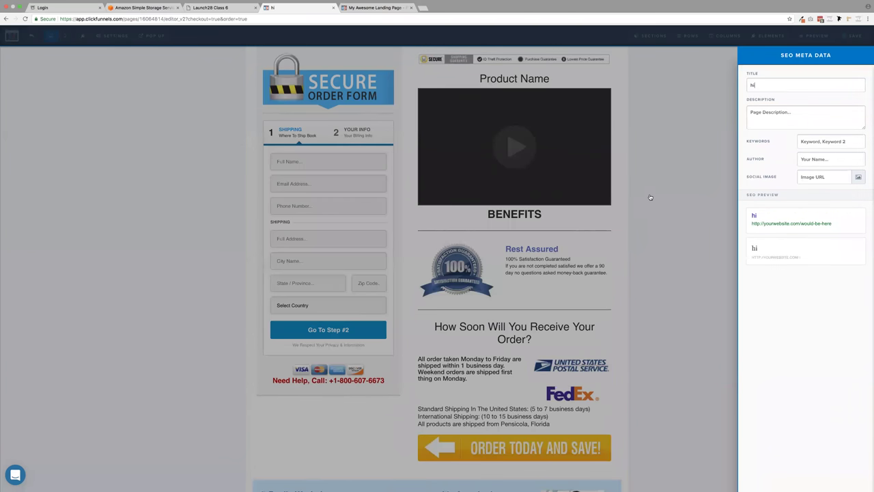
{"action": "left_click", "coordinate": [661, 192]}
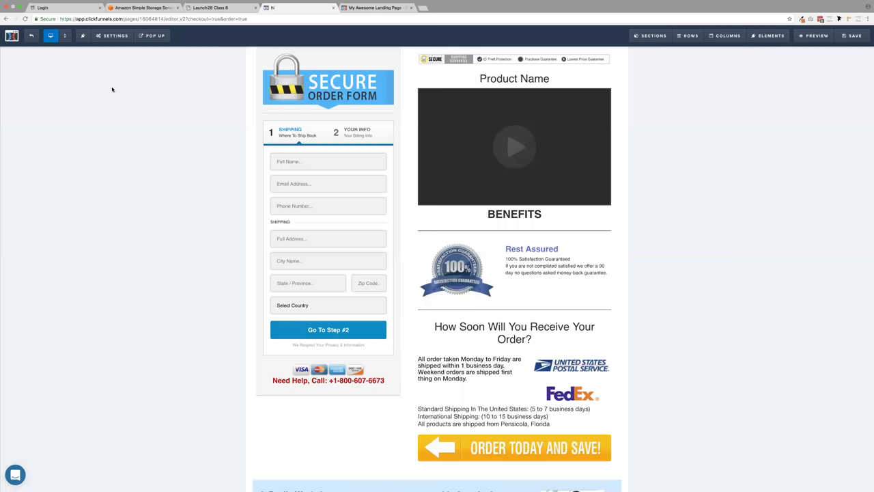
- Turn the funnel's Test Mode on, save the settings, and preview the order page
{"action": "left_click", "coordinate": [33, 36]}
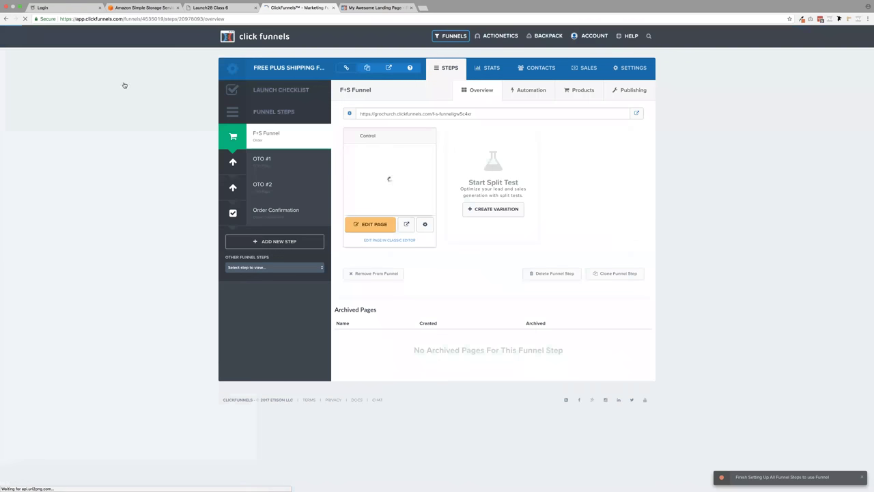
{"action": "left_click", "coordinate": [630, 68]}
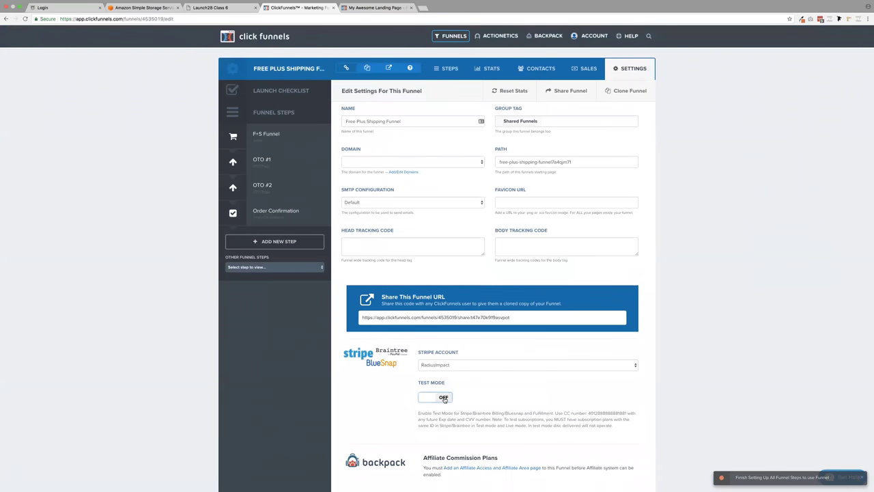
{"action": "left_click", "coordinate": [418, 397]}
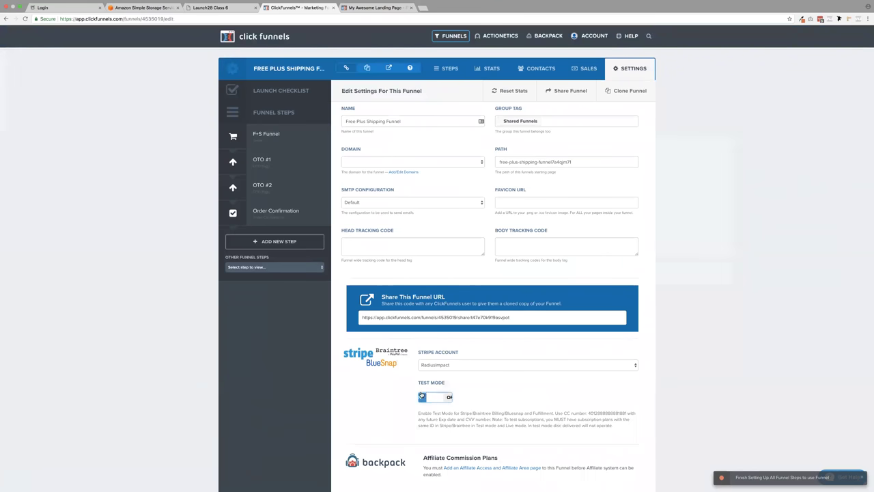
{"action": "scroll", "coordinate": [554, 396], "scroll_direction": "down", "scroll_amount": 10}
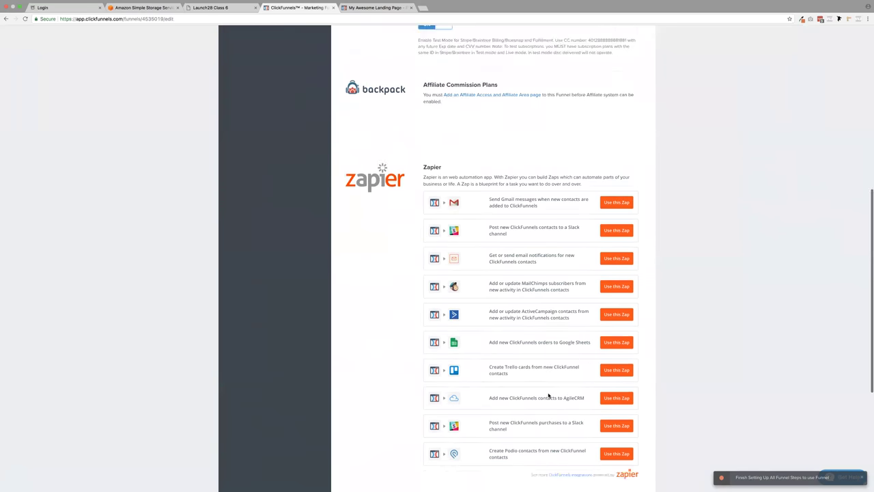
{"action": "left_click", "coordinate": [587, 436]}
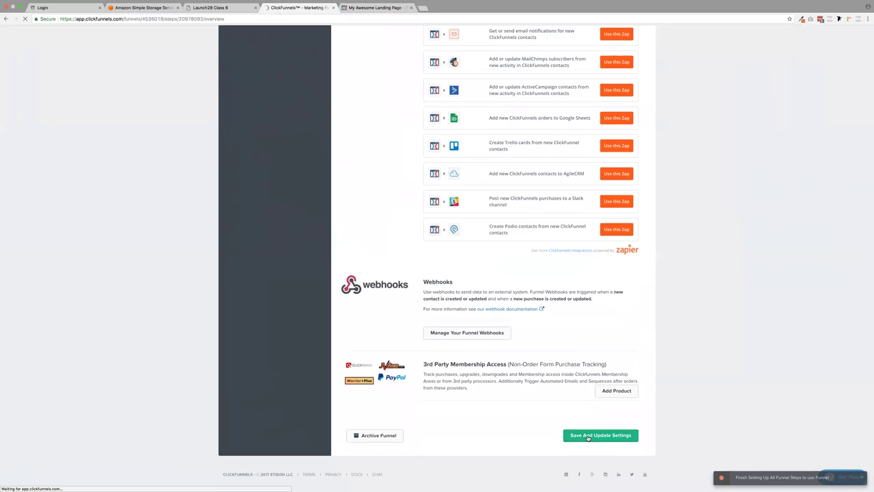
{"action": "left_click", "coordinate": [408, 224]}
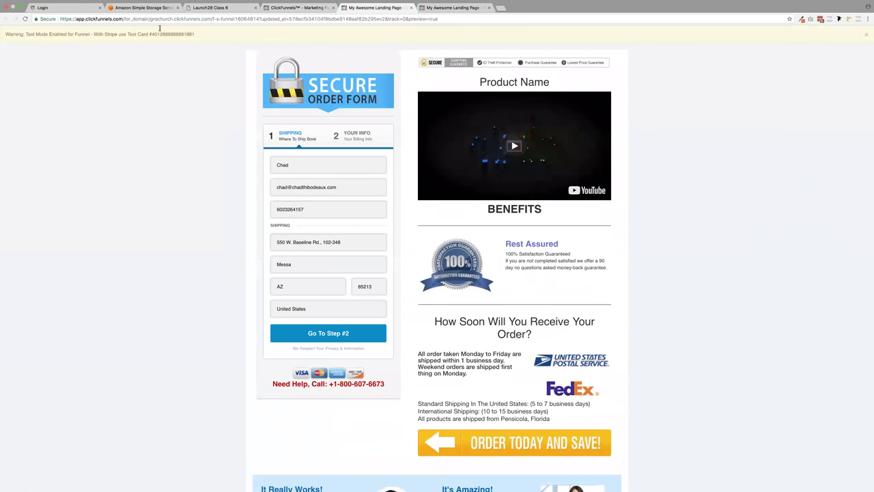
- Dismiss the popup and enter the test card with CVC 123 and expiry year 2018
{"action": "mouse_move", "coordinate": [153, 33]}
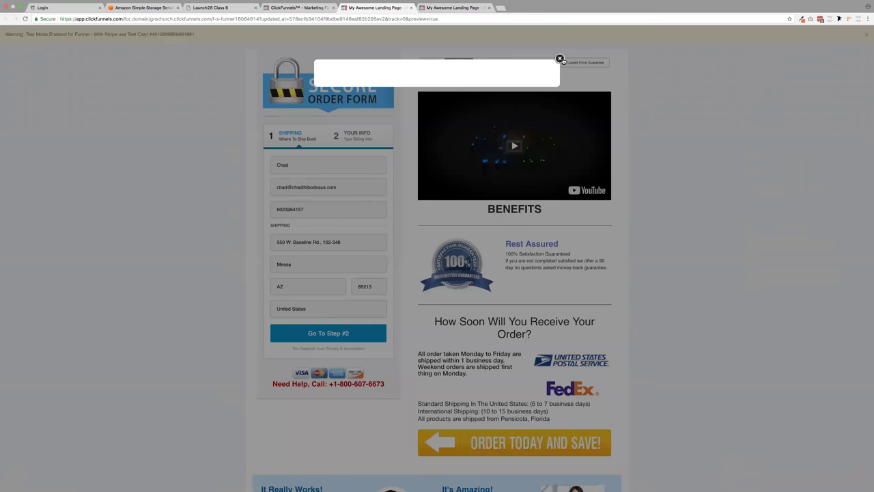
{"action": "left_click", "coordinate": [561, 58]}
{"action": "left_click_drag", "start_coordinate": [152, 33], "coordinate": [202, 33]}
{"action": "key", "text": "super+c"}
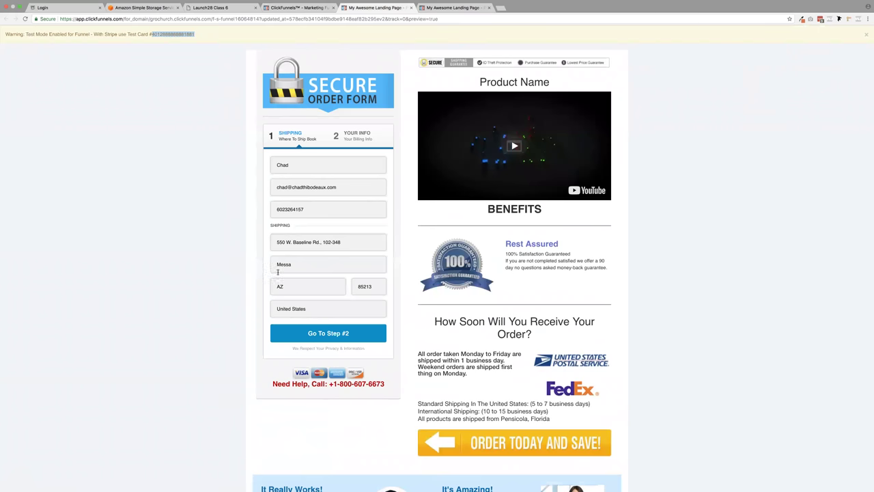
{"action": "left_click", "coordinate": [325, 333]}
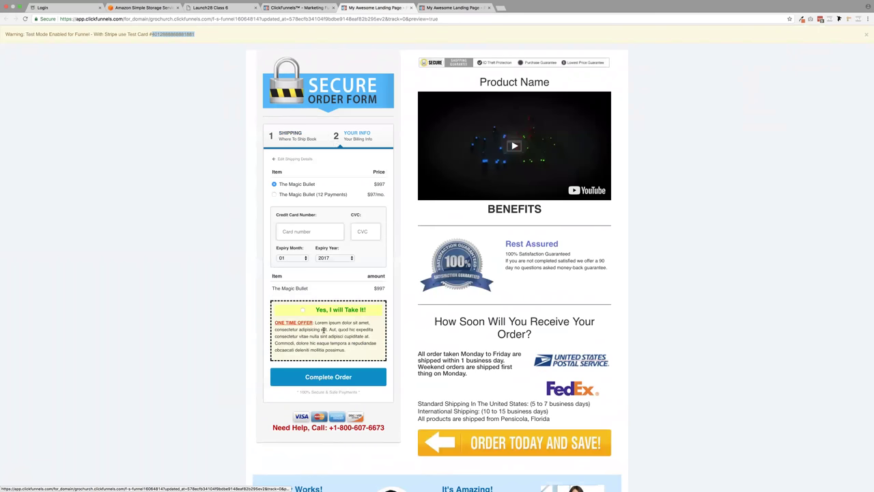
{"action": "left_click", "coordinate": [301, 233]}
{"action": "key", "text": "super+v"}
{"action": "key", "text": "Tab"}
{"action": "type", "text": "123"}
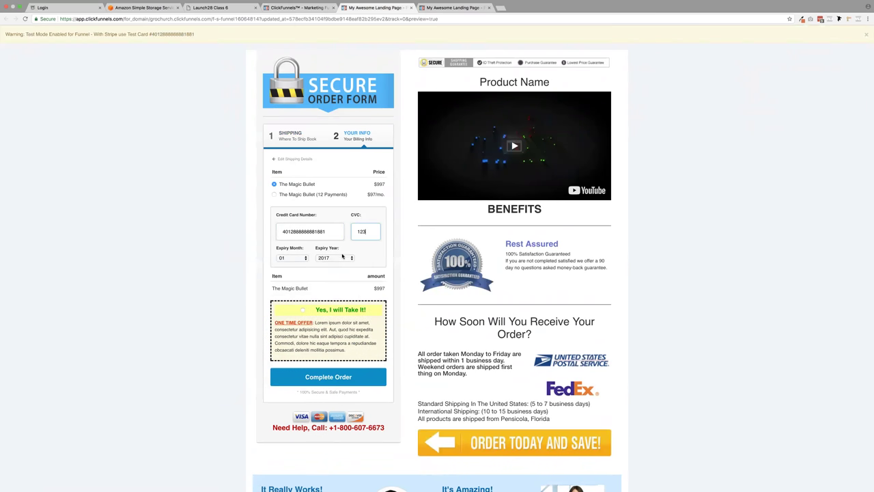
{"action": "left_click", "coordinate": [333, 257]}
{"action": "left_click", "coordinate": [326, 258]}
- Complete the test order, accept the OTO #1 $197 upgrade, and close the preview
{"action": "scroll", "coordinate": [264, 287], "scroll_direction": "down", "scroll_amount": 5}
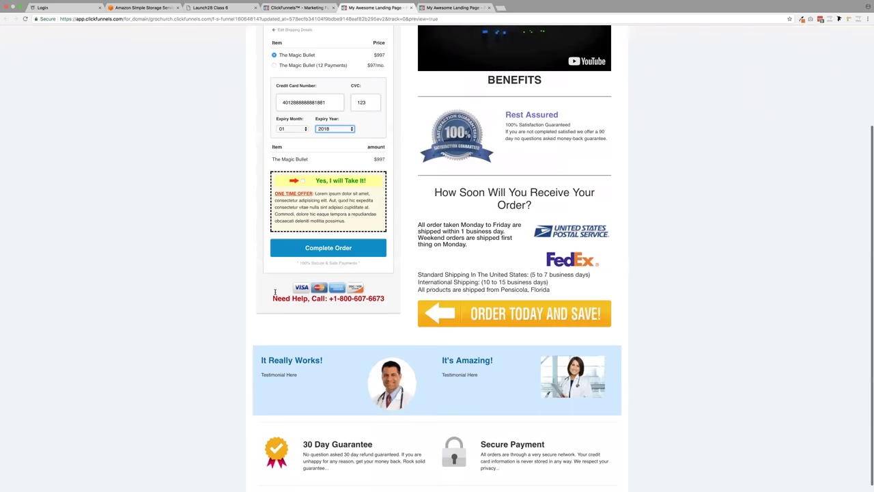
{"action": "left_click", "coordinate": [302, 244]}
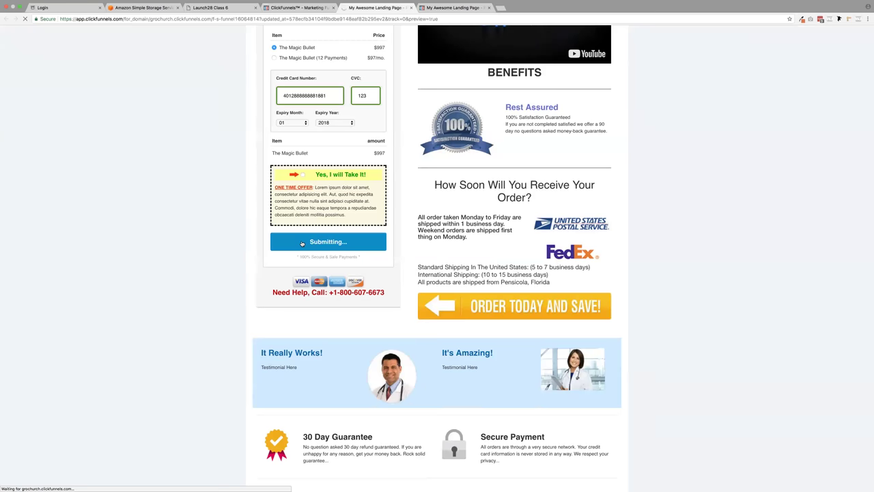
{"action": "scroll", "coordinate": [302, 244], "scroll_direction": "up", "scroll_amount": 3}
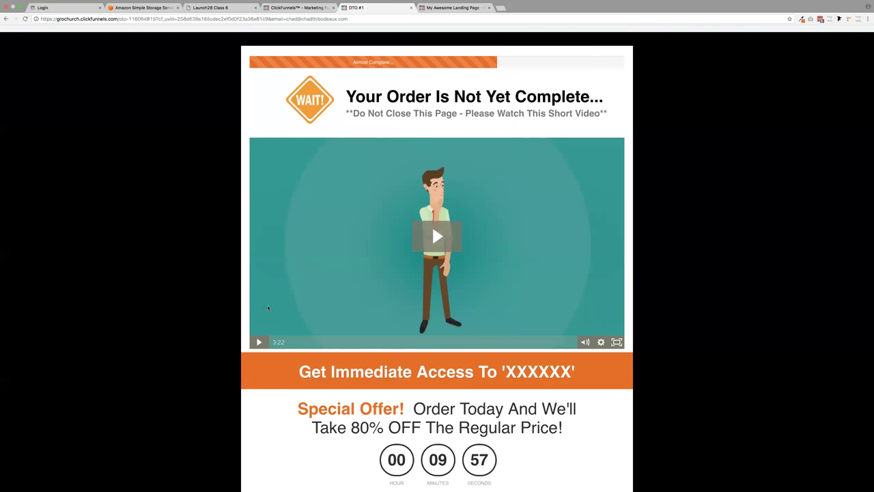
{"action": "scroll", "coordinate": [330, 273], "scroll_direction": "down", "scroll_amount": 5}
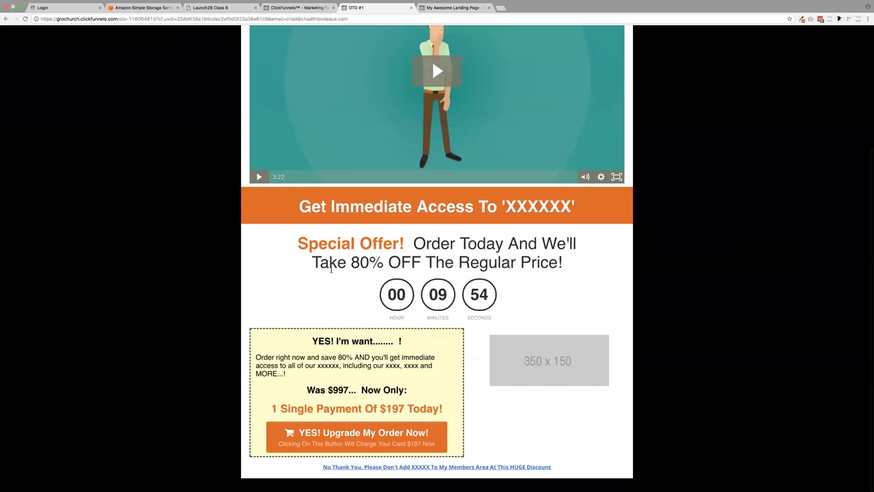
{"action": "left_click", "coordinate": [360, 435]}
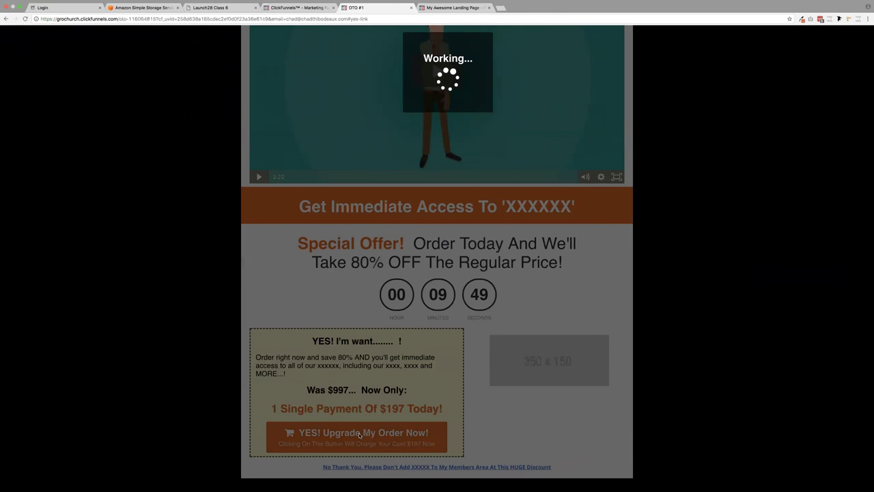
{"action": "left_click", "coordinate": [411, 8]}
- Add a $130 Stripe product named 'test' to the OTO #1 step
{"action": "left_click", "coordinate": [261, 159]}
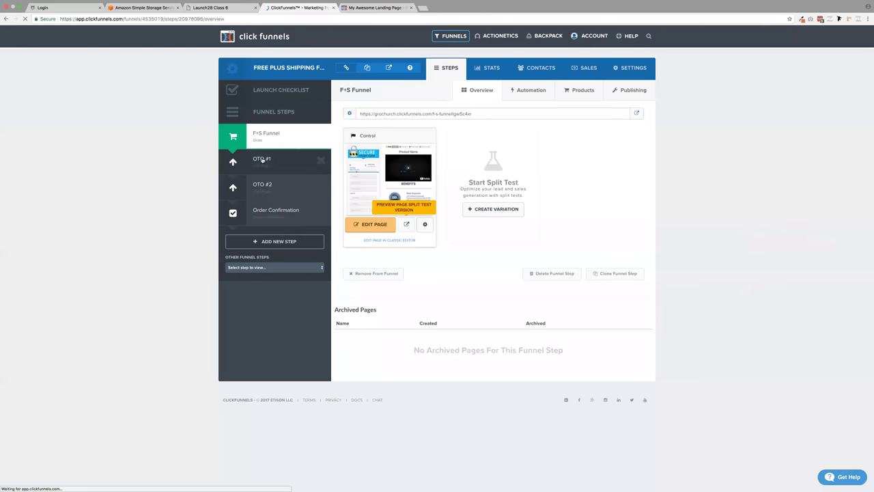
{"action": "left_click", "coordinate": [578, 93]}
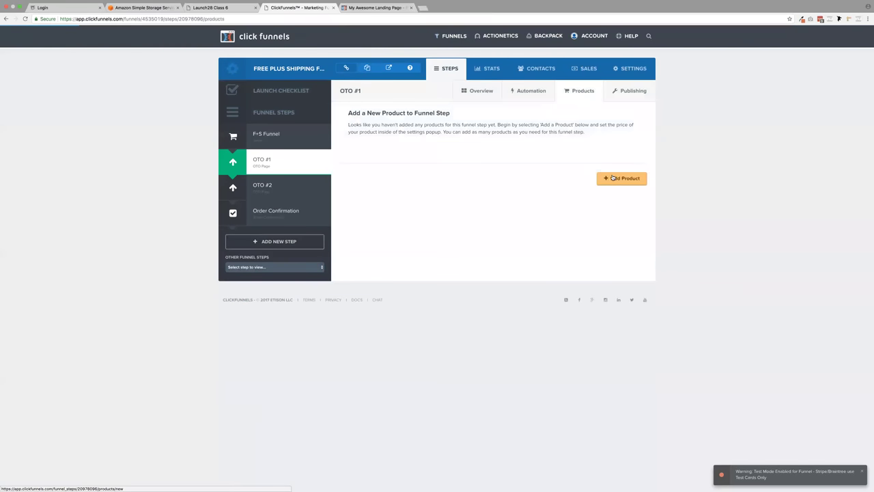
{"action": "left_click", "coordinate": [613, 178]}
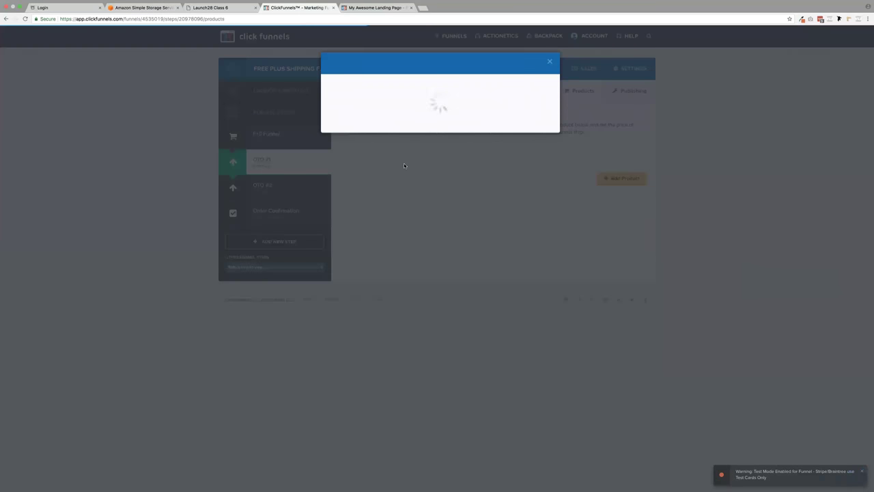
{"action": "left_click", "coordinate": [374, 113]}
{"action": "type", "text": "test"}
{"action": "left_click", "coordinate": [372, 144]}
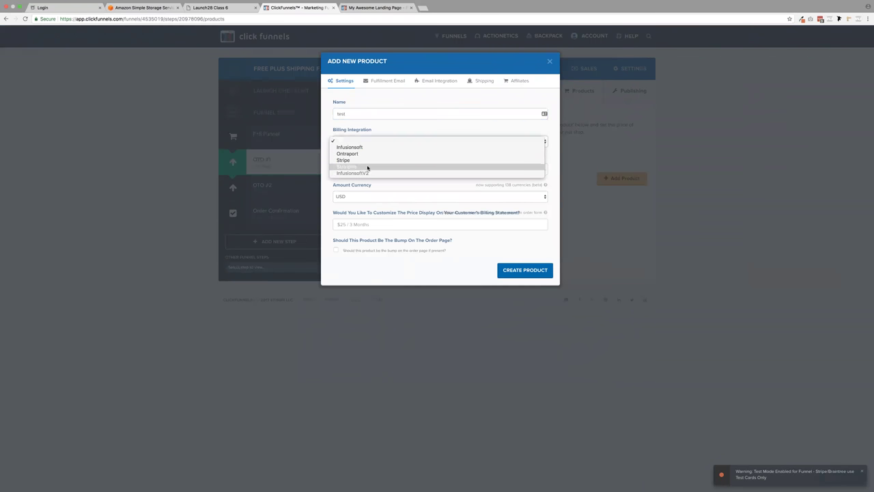
{"action": "left_click", "coordinate": [366, 167]}
{"action": "key", "text": "Tab"}
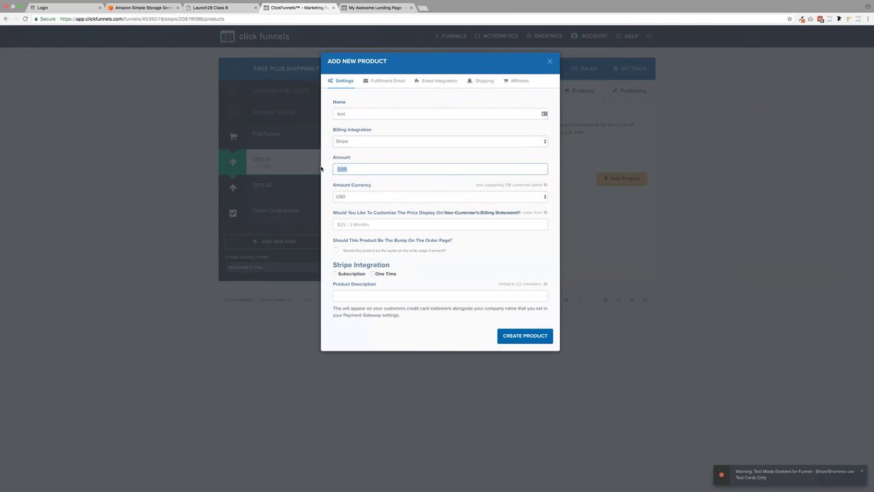
{"action": "type", "text": "130"}
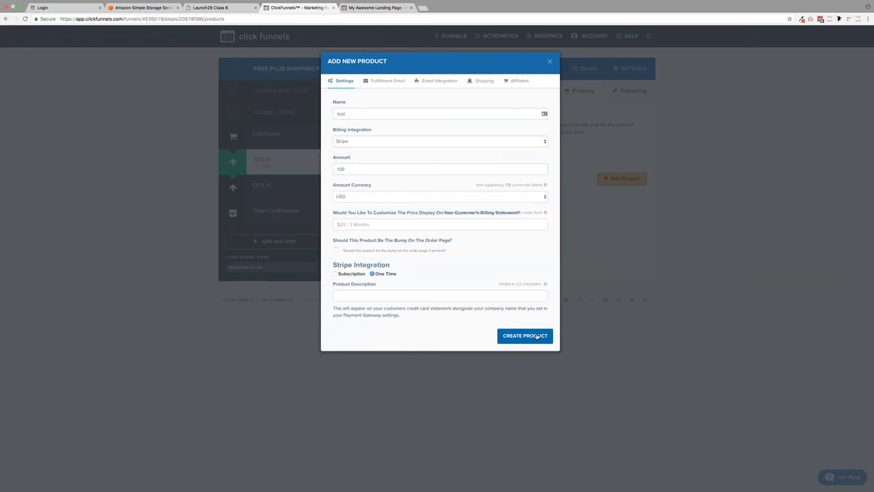
{"action": "left_click", "coordinate": [544, 336]}
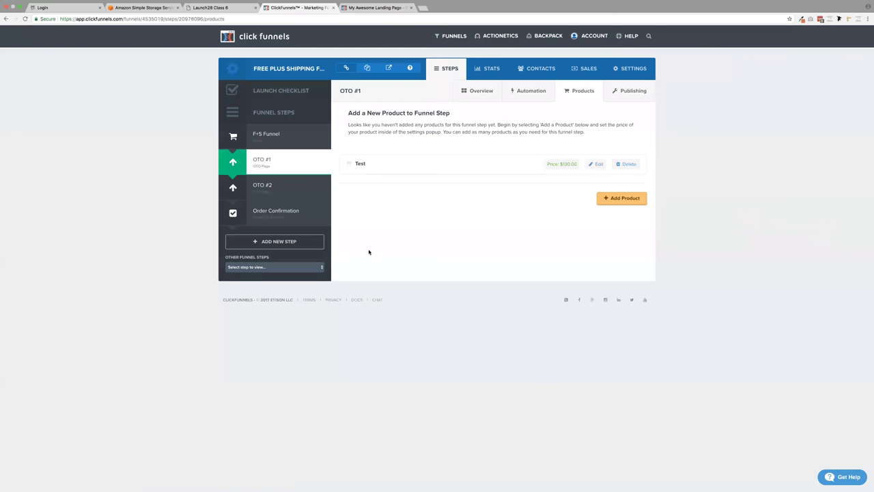
- Add a $997 one-time Stripe product named 'Test2' to the OTO #2 step
{"action": "left_click", "coordinate": [285, 190]}
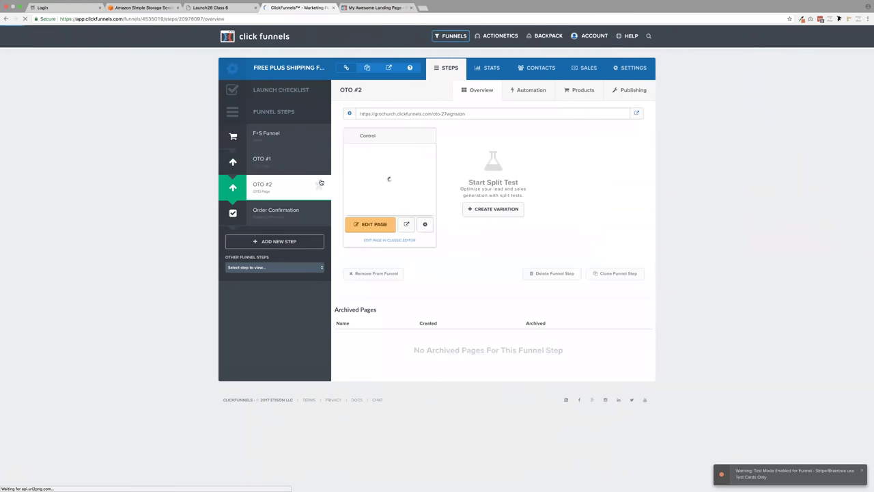
{"action": "left_click", "coordinate": [581, 94]}
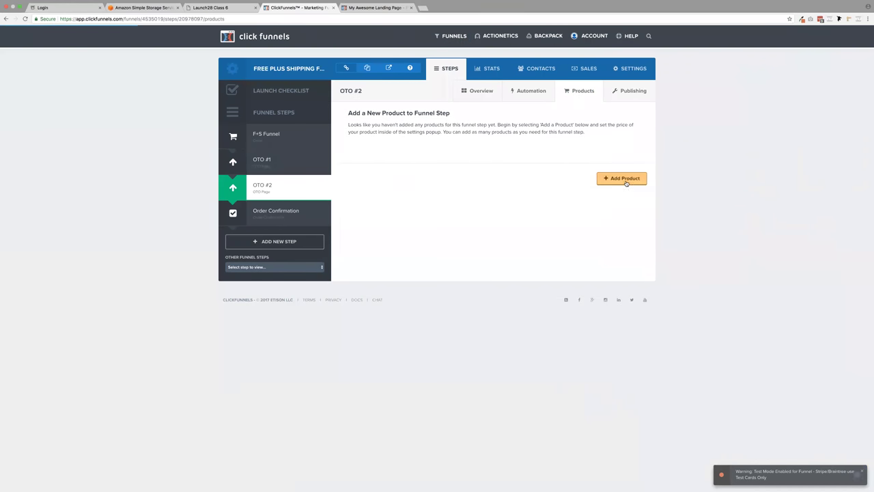
{"action": "left_click", "coordinate": [621, 179]}
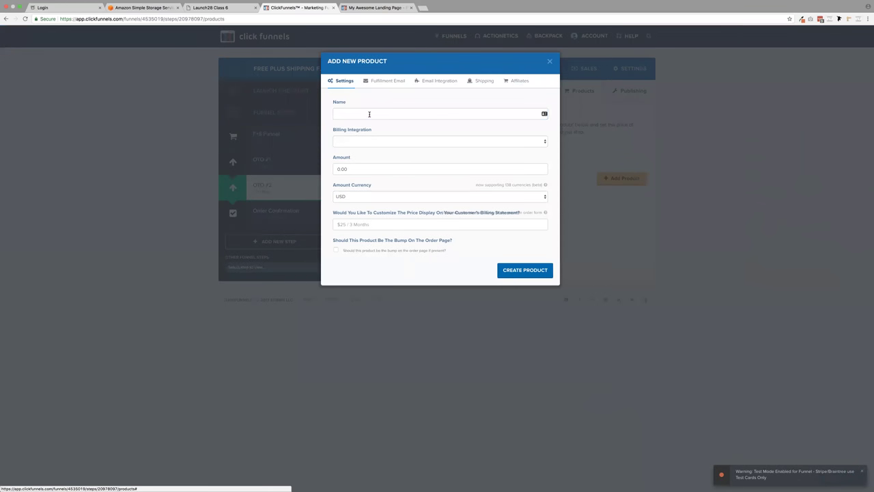
{"action": "left_click", "coordinate": [369, 115]}
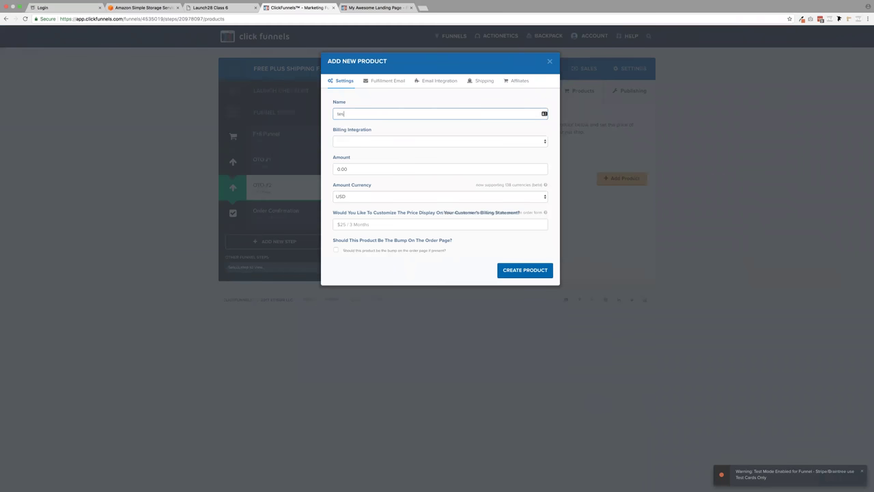
{"action": "left_click", "coordinate": [335, 169]}
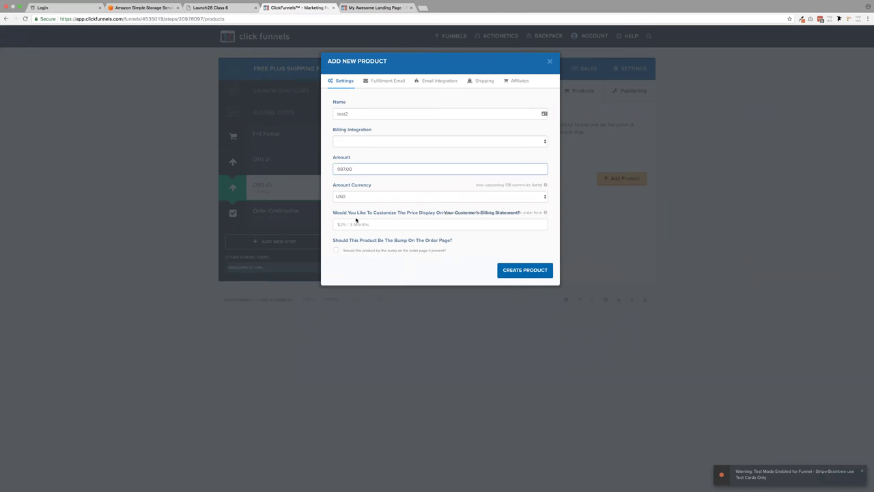
{"action": "left_click", "coordinate": [372, 139]}
{"action": "left_click", "coordinate": [461, 260]}
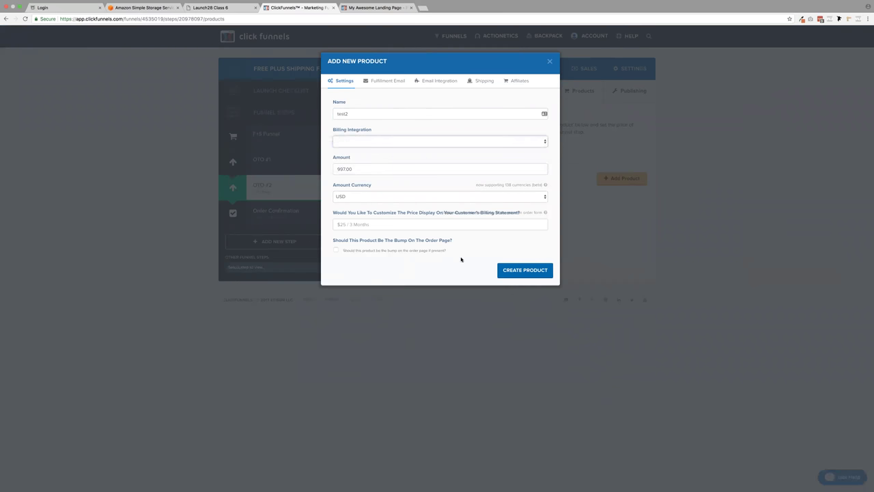
{"action": "left_click", "coordinate": [372, 273]}
{"action": "left_click", "coordinate": [522, 336]}
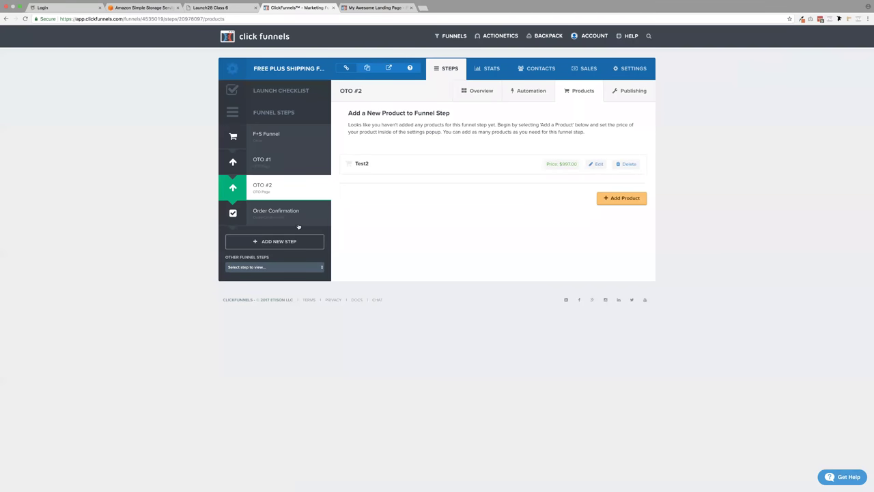
{"action": "left_click", "coordinate": [279, 133]}
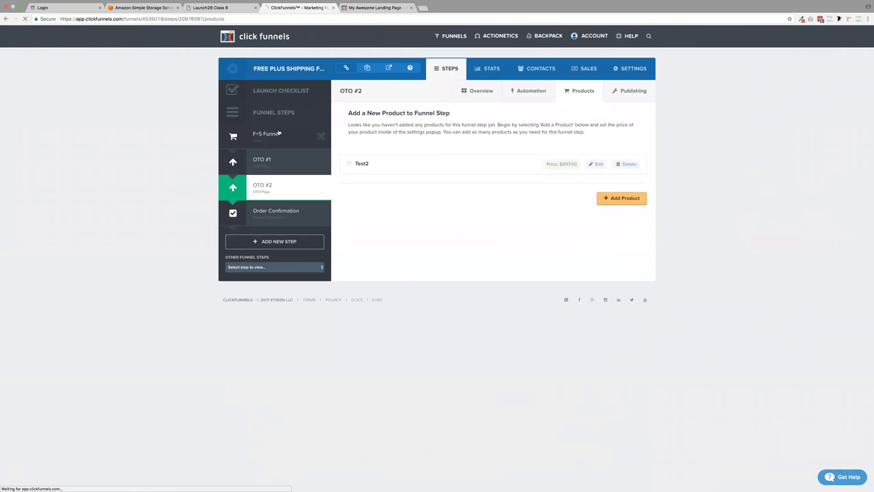
- Preview the order page and submit a test order with the Stripe test card, CVC 123, expiry 2017
{"action": "left_click", "coordinate": [403, 225]}
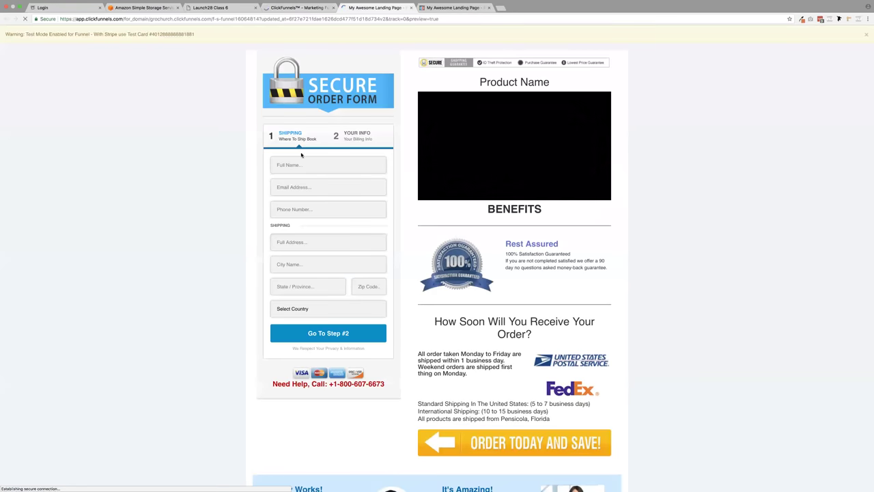
{"action": "left_click", "coordinate": [339, 332]}
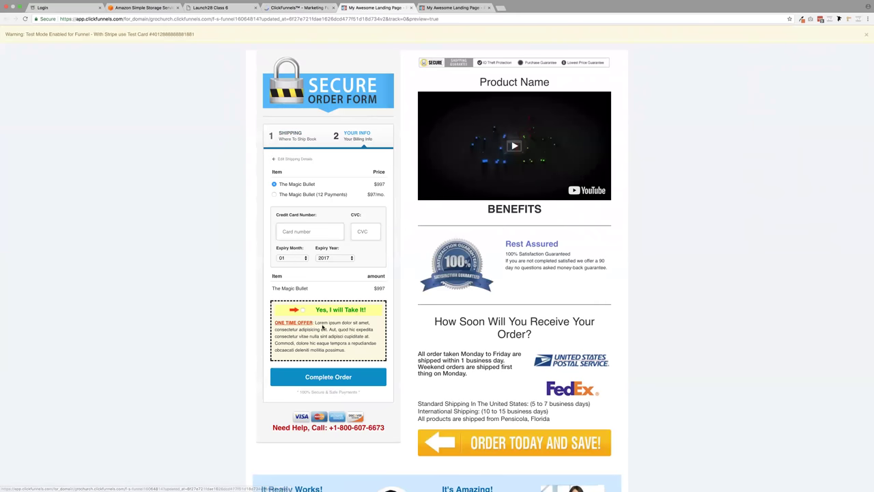
{"action": "left_click", "coordinate": [348, 376]}
{"action": "key", "text": "super+v"}
{"action": "left_click", "coordinate": [358, 235]}
{"action": "type", "text": "123"}
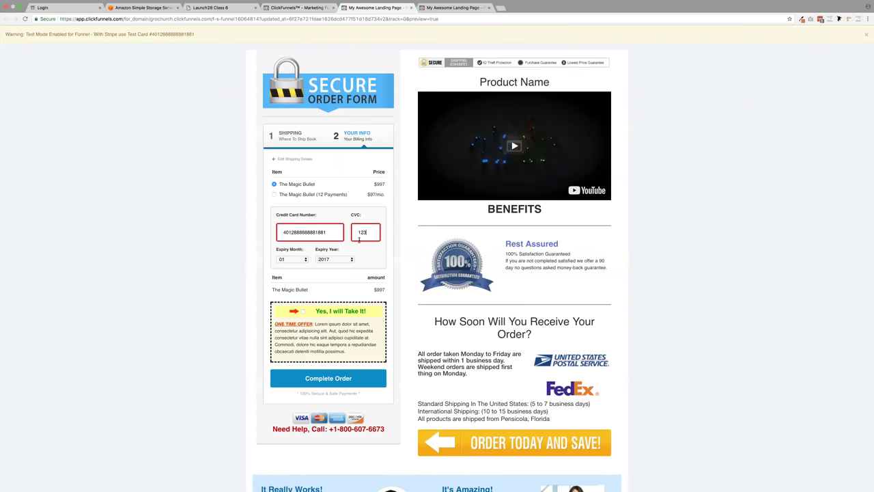
{"action": "left_click", "coordinate": [320, 259]}
{"action": "left_click", "coordinate": [316, 290]}
{"action": "left_click", "coordinate": [336, 383]}
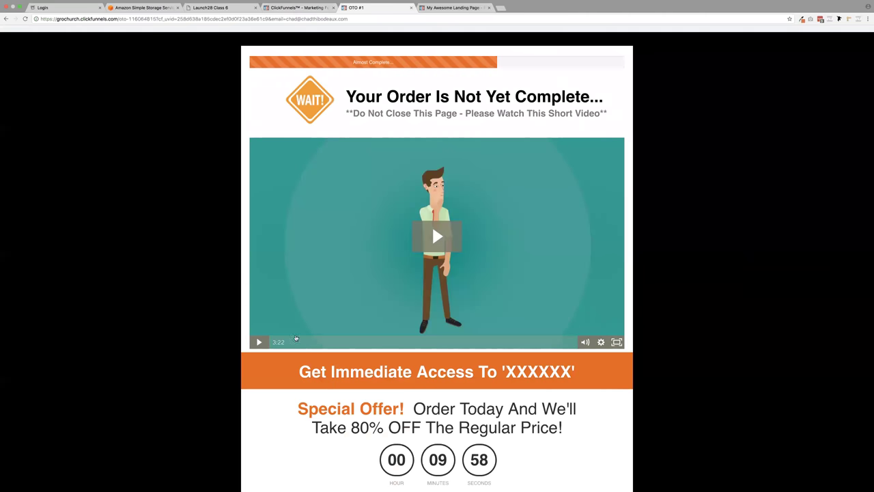
- Accept both upsell offers to reach the Order Complete receipt with four products
{"action": "scroll", "coordinate": [247, 336], "scroll_direction": "down", "scroll_amount": 3}
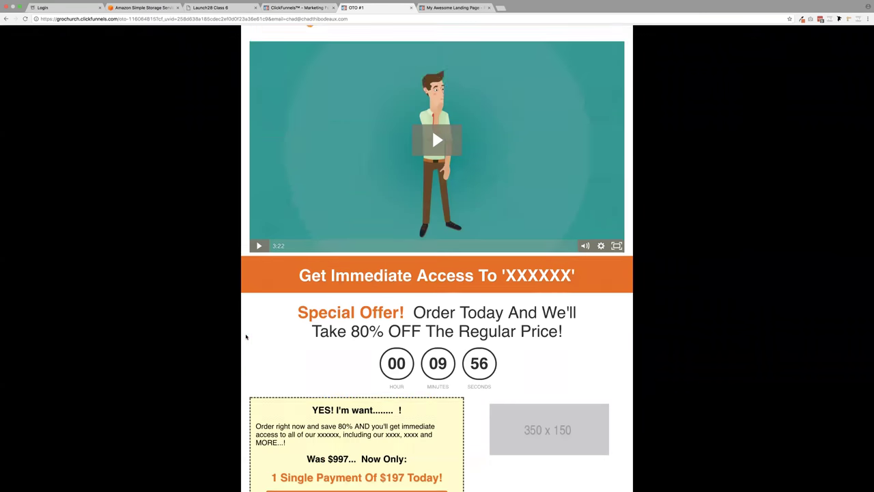
{"action": "scroll", "coordinate": [247, 336], "scroll_direction": "down", "scroll_amount": 2}
{"action": "left_click", "coordinate": [353, 434]}
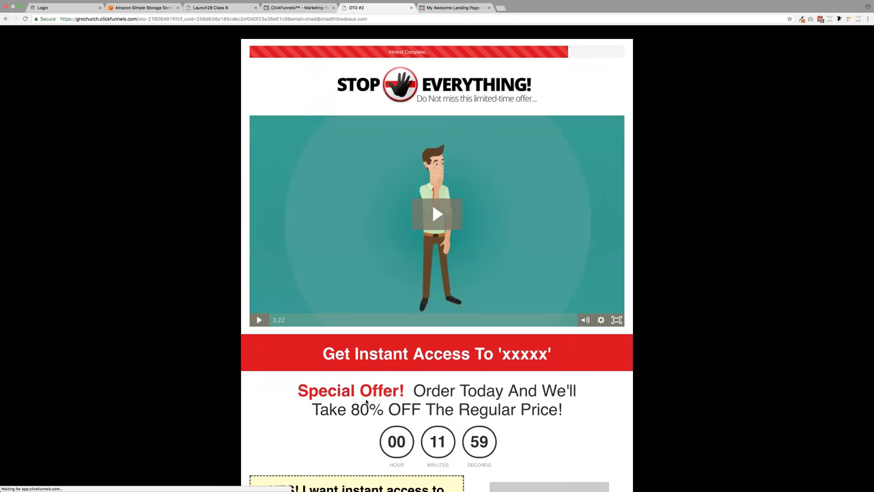
{"action": "scroll", "coordinate": [367, 403], "scroll_direction": "down", "scroll_amount": 5}
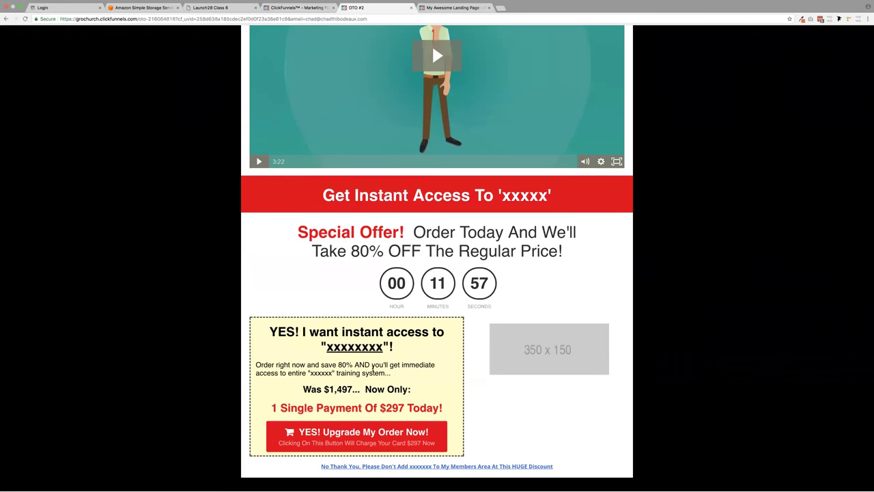
{"action": "left_click", "coordinate": [381, 436]}
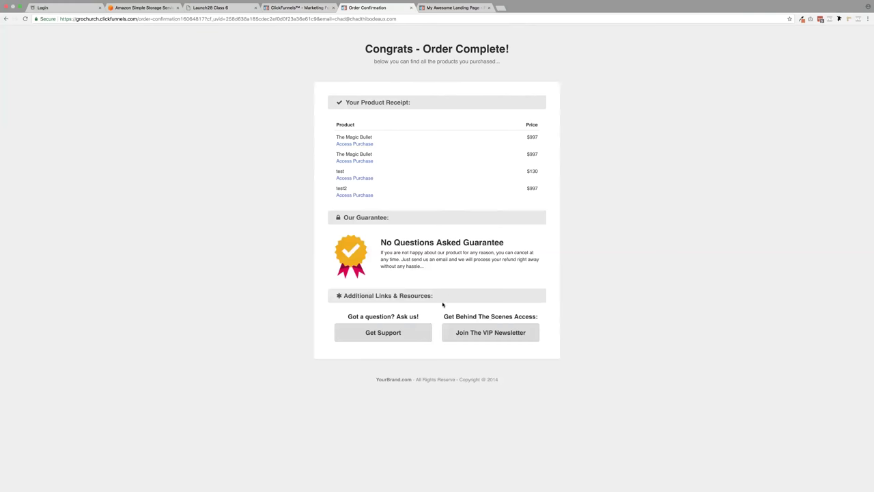
- Open the purchased product's access link and create a member account with the saved password
{"action": "left_click", "coordinate": [352, 144]}
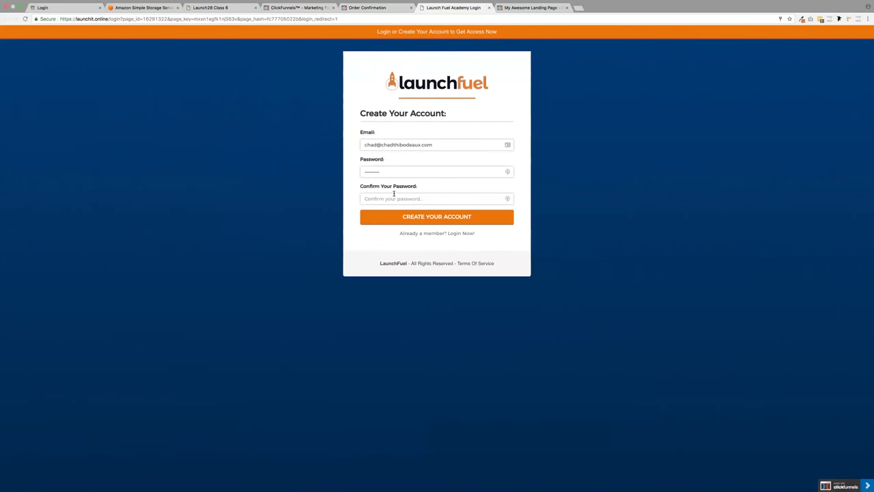
{"action": "left_click", "coordinate": [391, 198]}
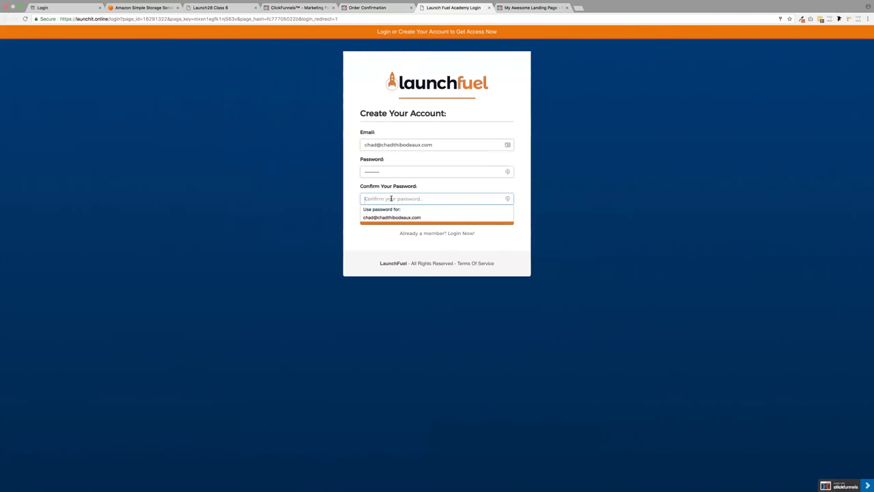
{"action": "left_click", "coordinate": [392, 218]}
{"action": "left_click", "coordinate": [397, 219]}
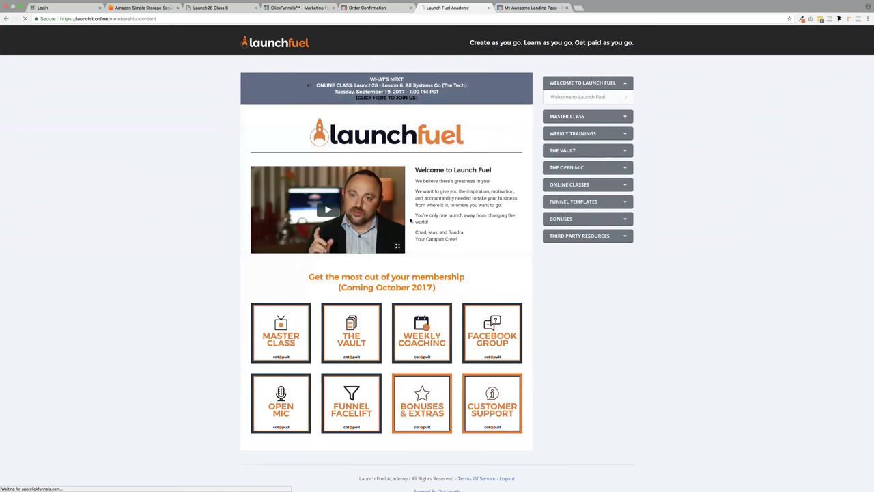
{"action": "scroll", "coordinate": [433, 219], "scroll_direction": "down", "scroll_amount": 1}
{"action": "scroll", "coordinate": [432, 219], "scroll_direction": "up", "scroll_amount": 1}
- Close the membership, preview, order confirmation, ClickFunnels, class PDF and Amazon S3 tabs
{"action": "left_click", "coordinate": [489, 7]}
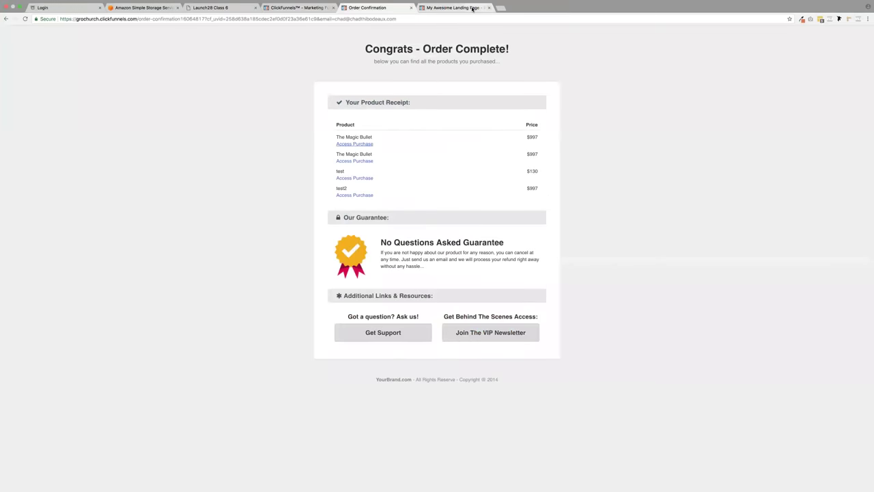
{"action": "left_click", "coordinate": [474, 7]}
{"action": "left_click", "coordinate": [489, 7]}
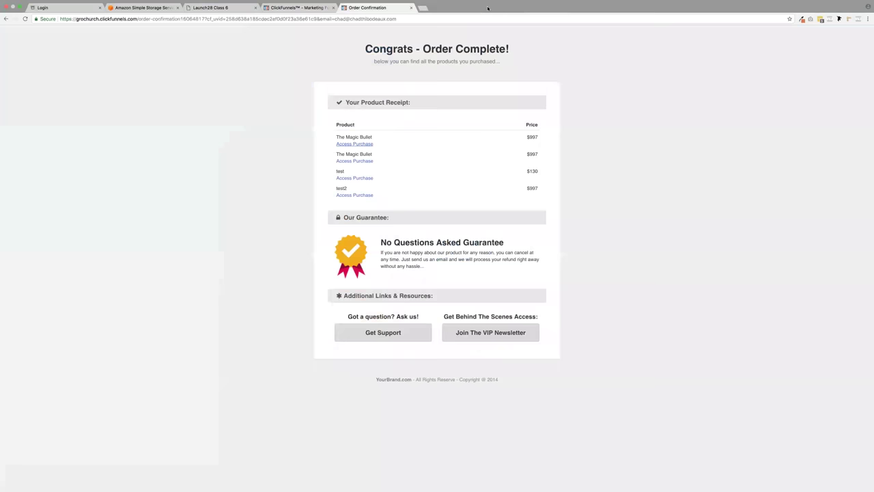
{"action": "left_click", "coordinate": [411, 7]}
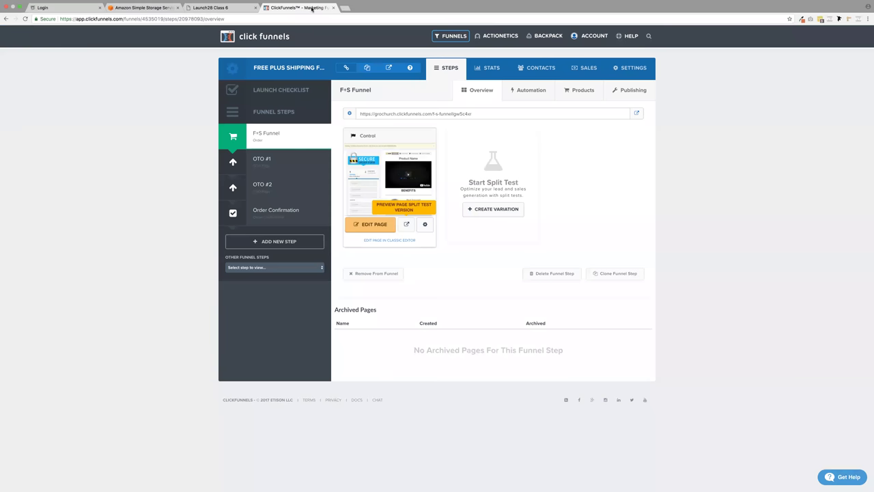
{"action": "left_click", "coordinate": [332, 8]}
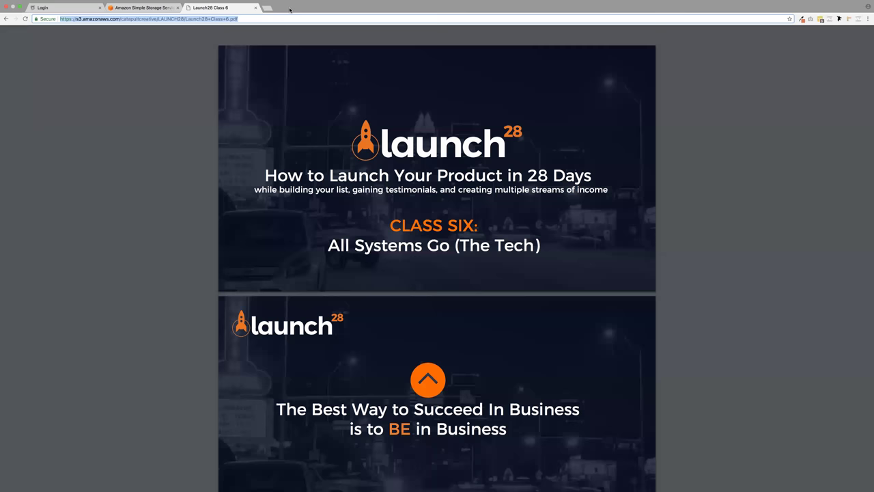
{"action": "left_click", "coordinate": [255, 7]}
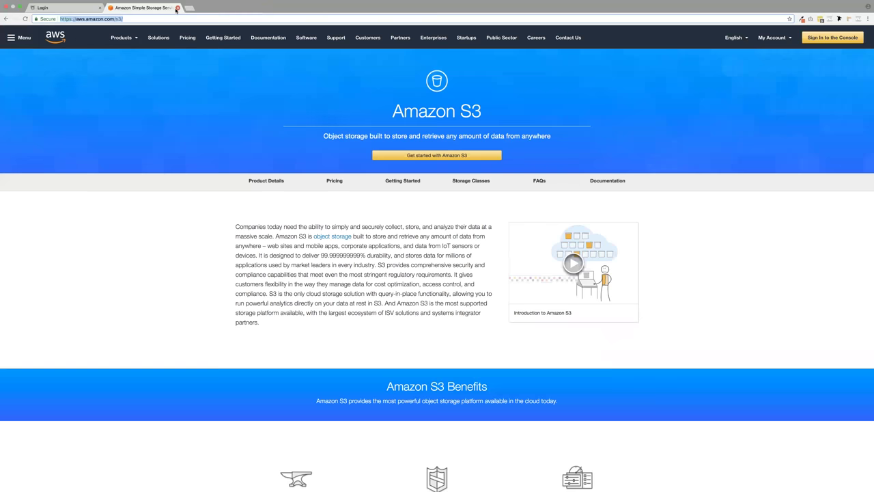
{"action": "left_click", "coordinate": [178, 7]}
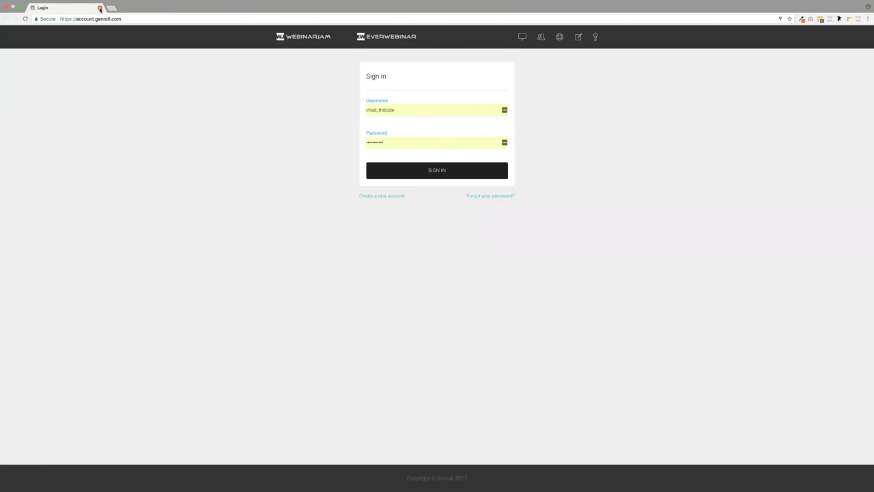